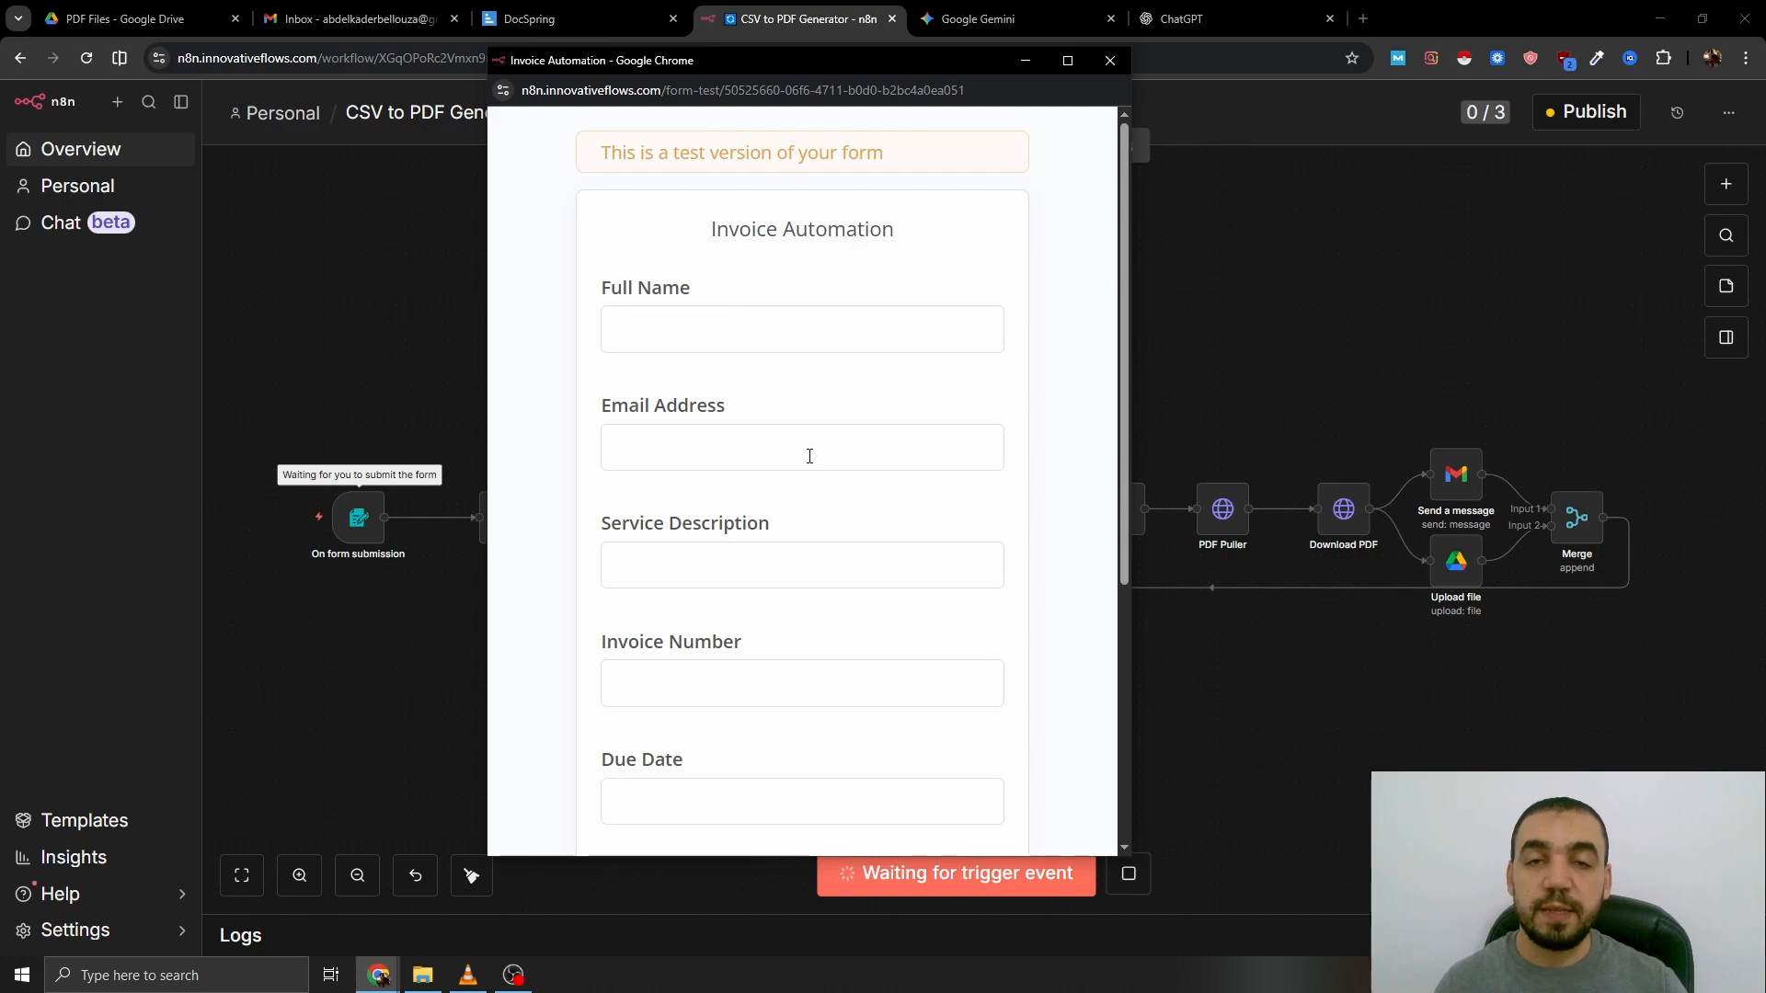
- Attach test data.csv to the n8n test form and submit it
scroll(833, 459, "down", 5)
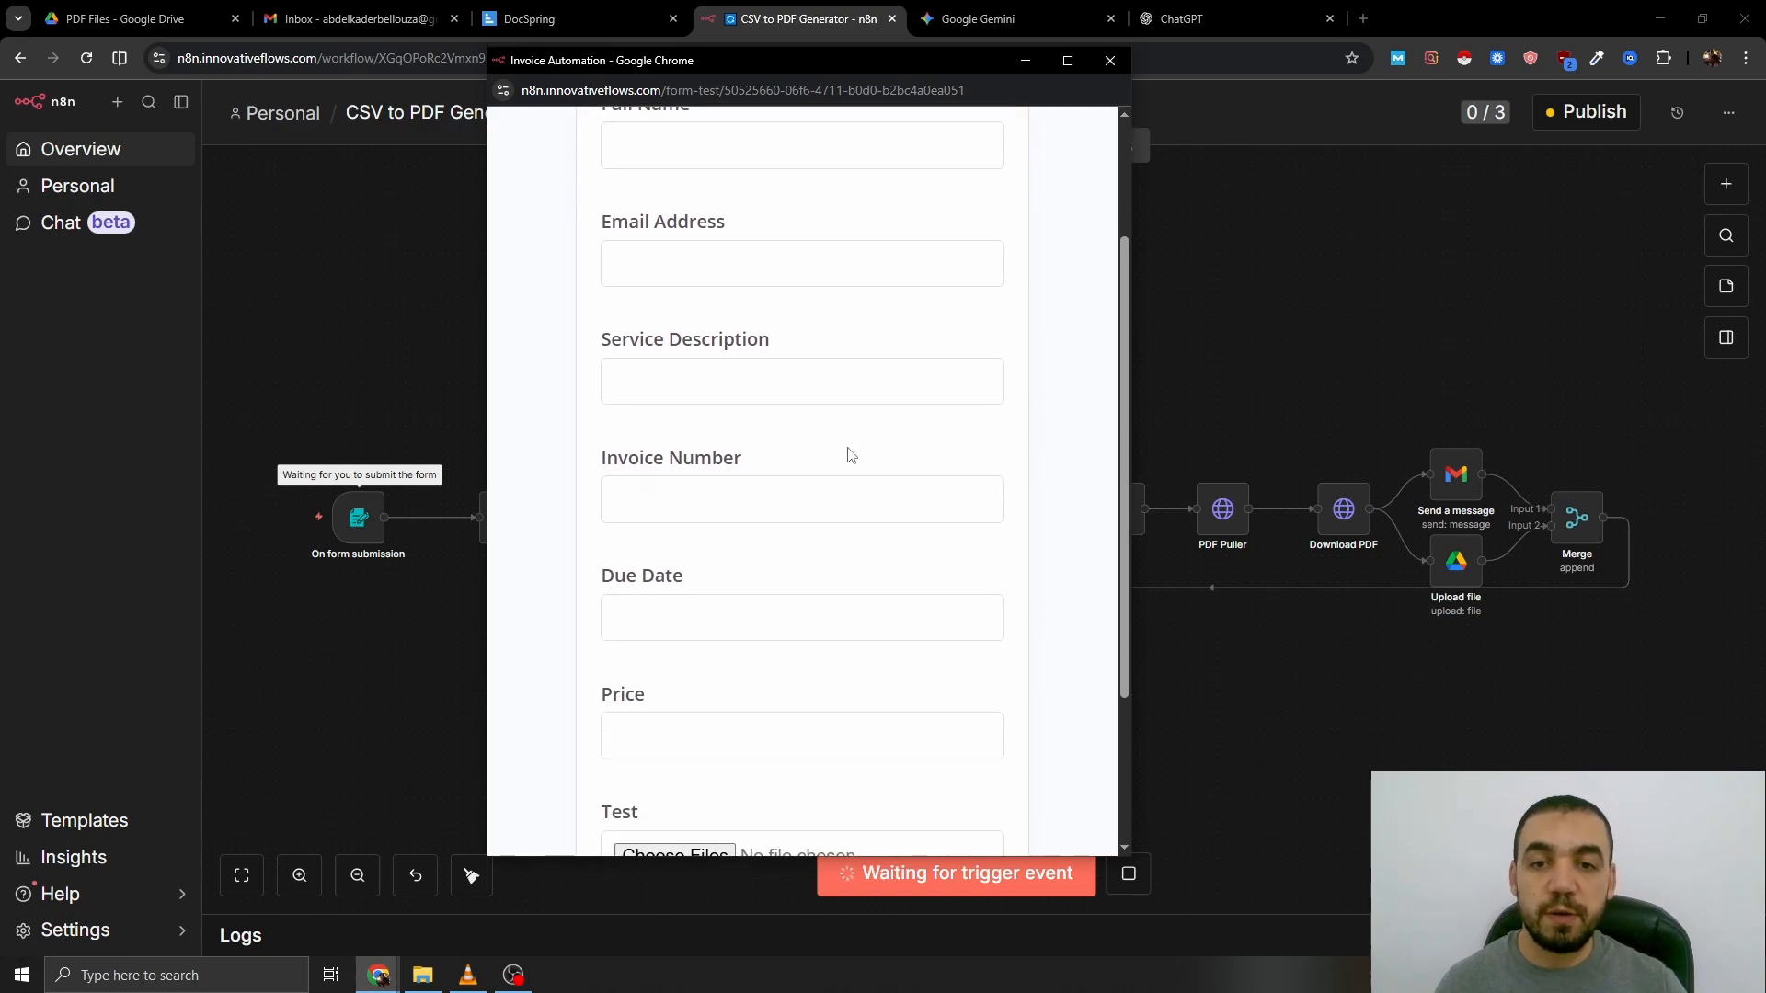
left_click(677, 627)
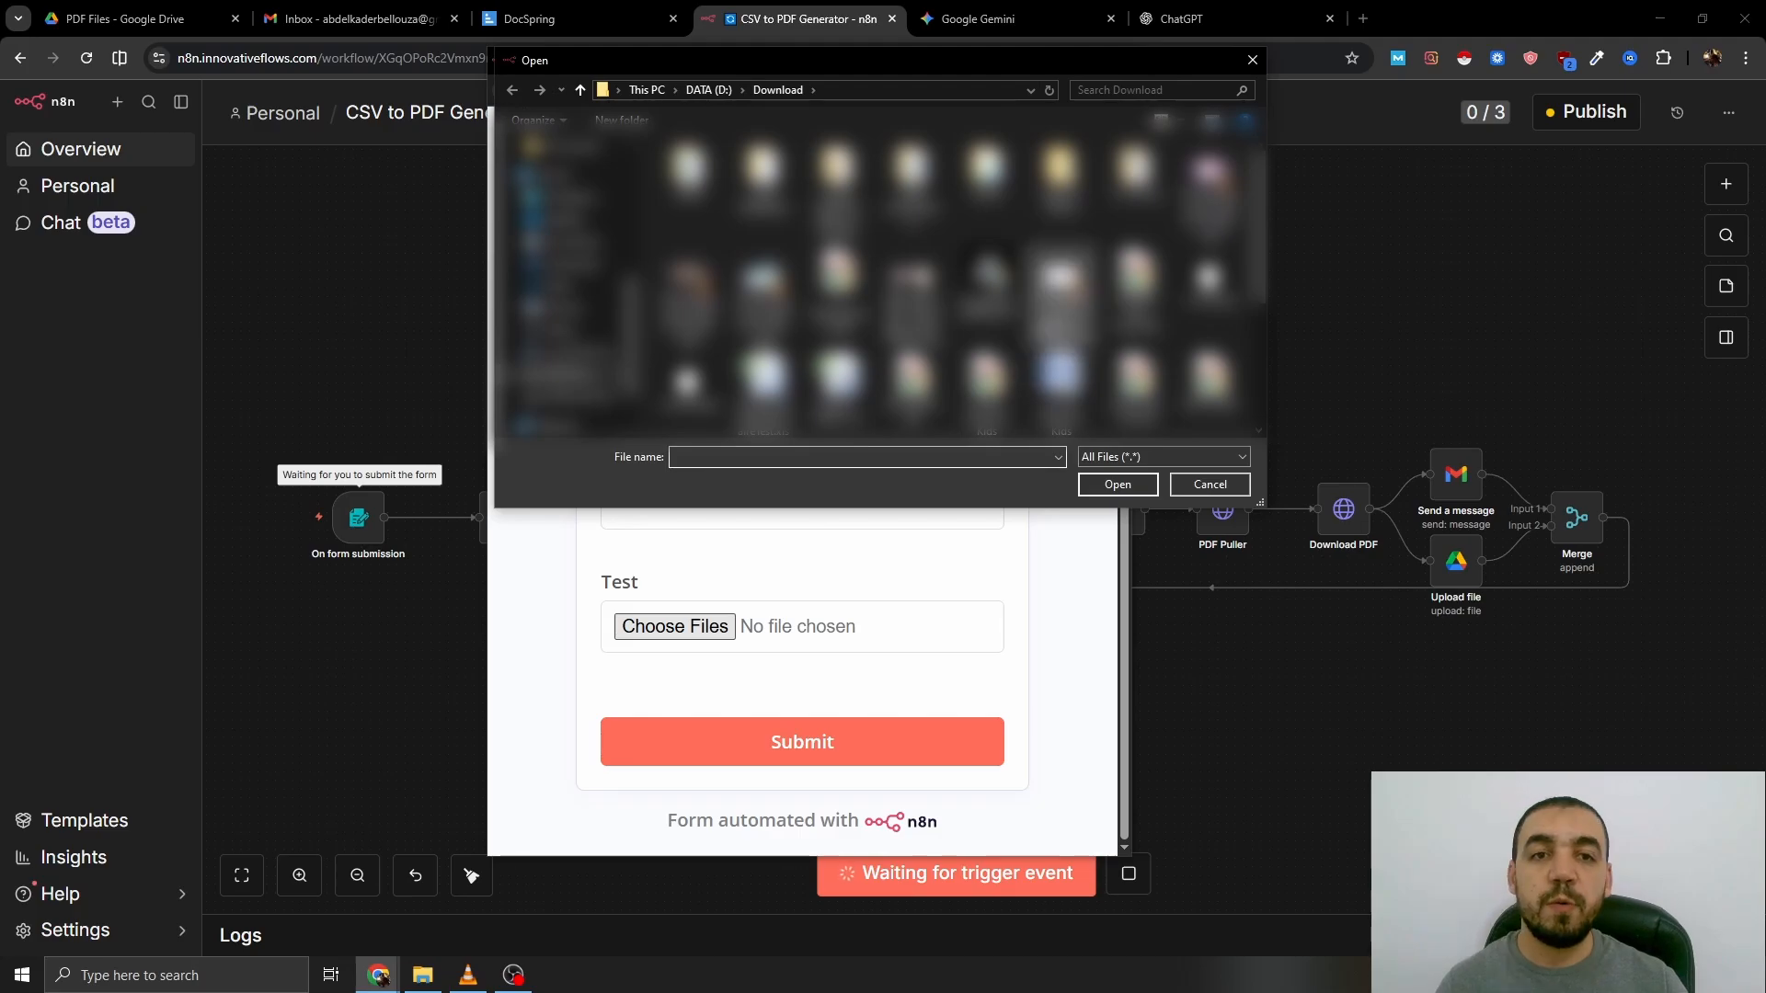
scroll(1061, 295, "down", 3)
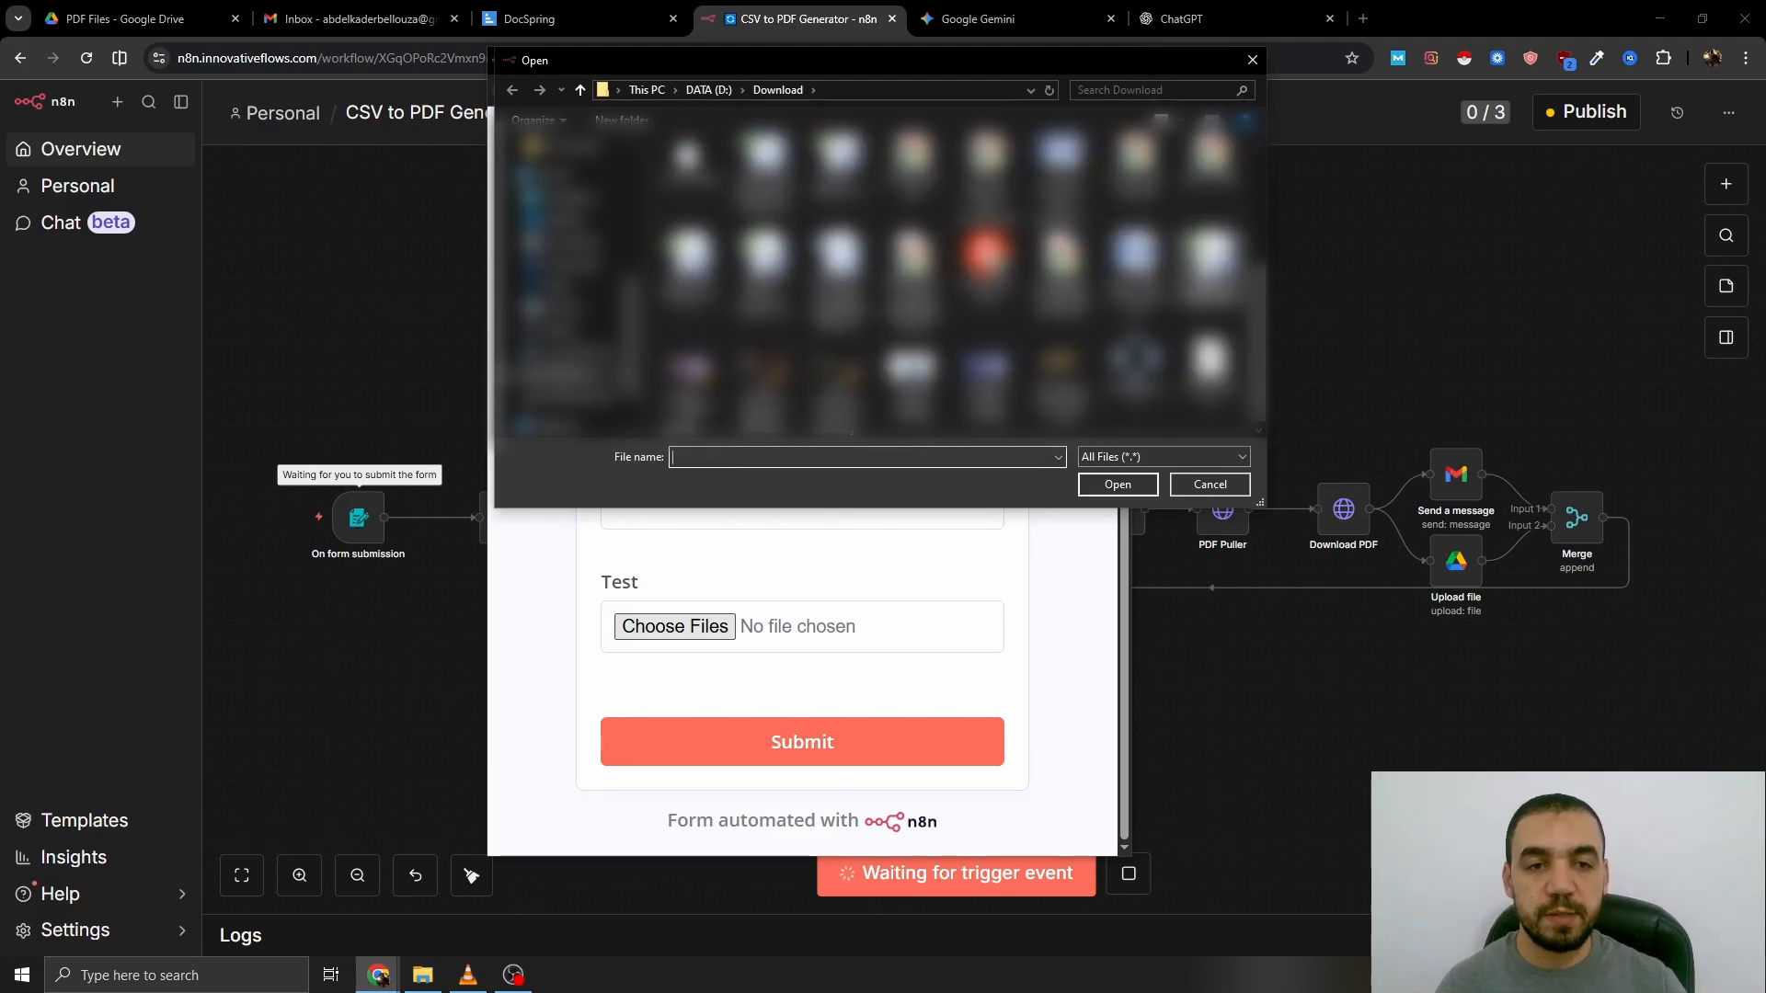
left_click(1210, 268)
left_click(1148, 481)
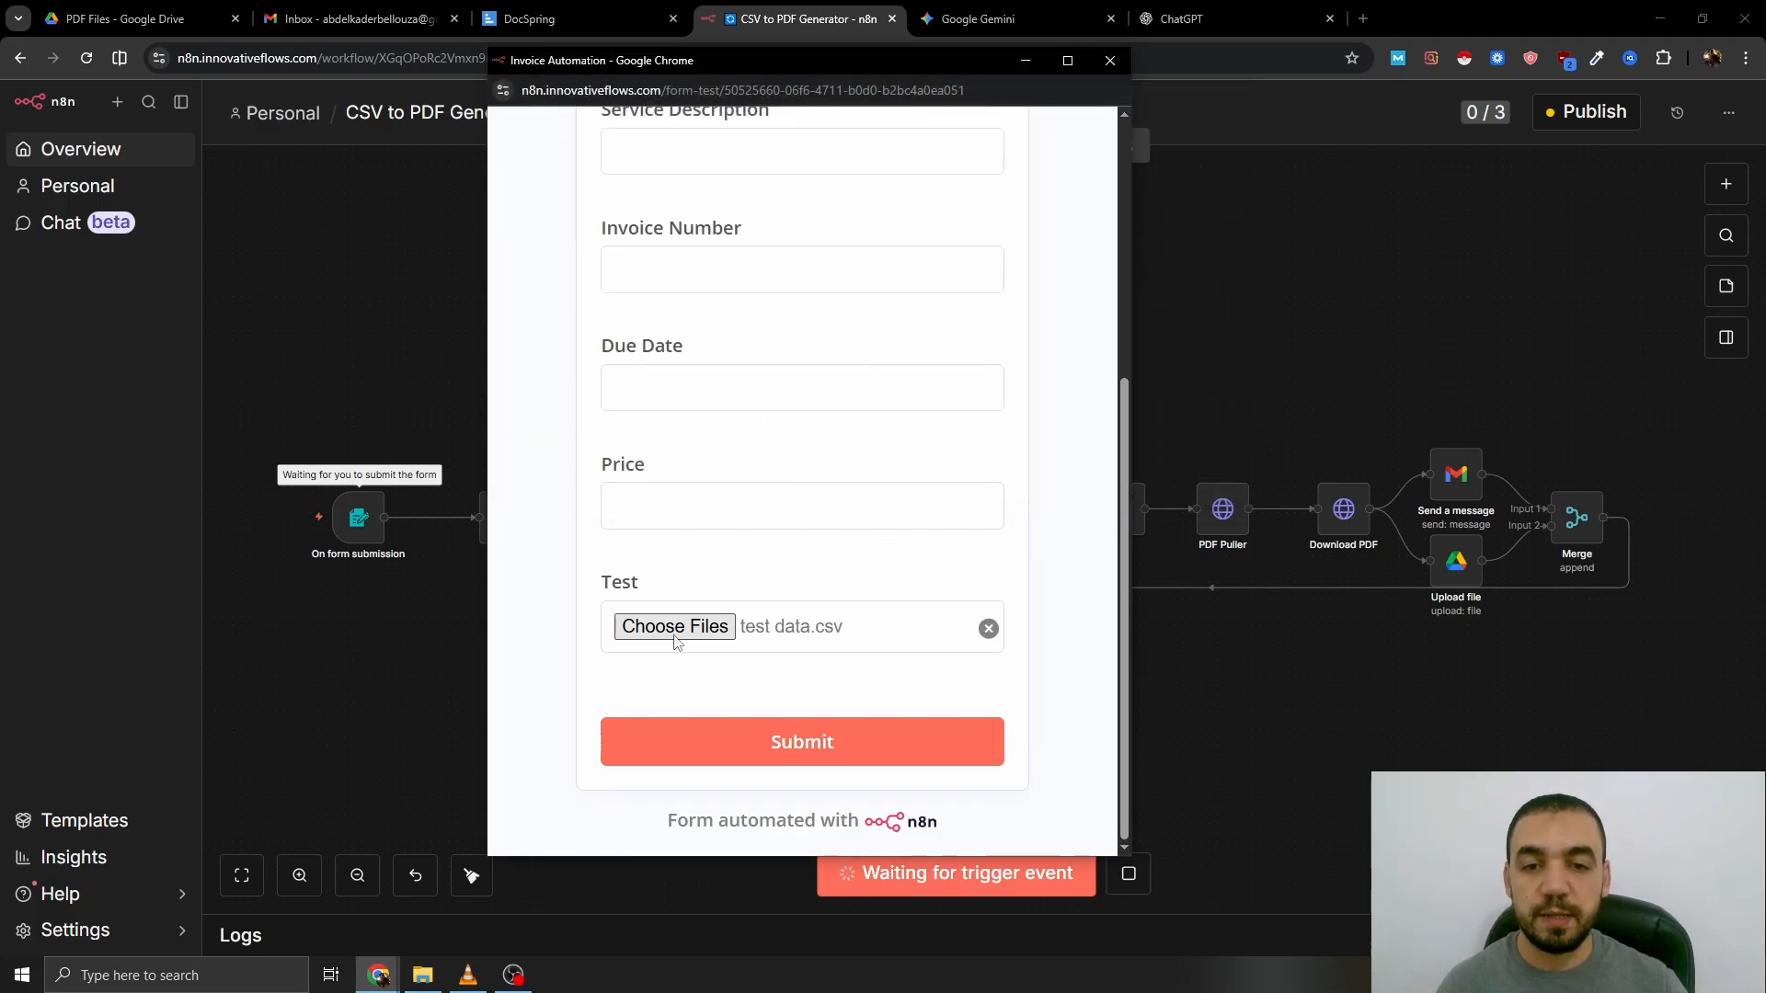
left_click(802, 741)
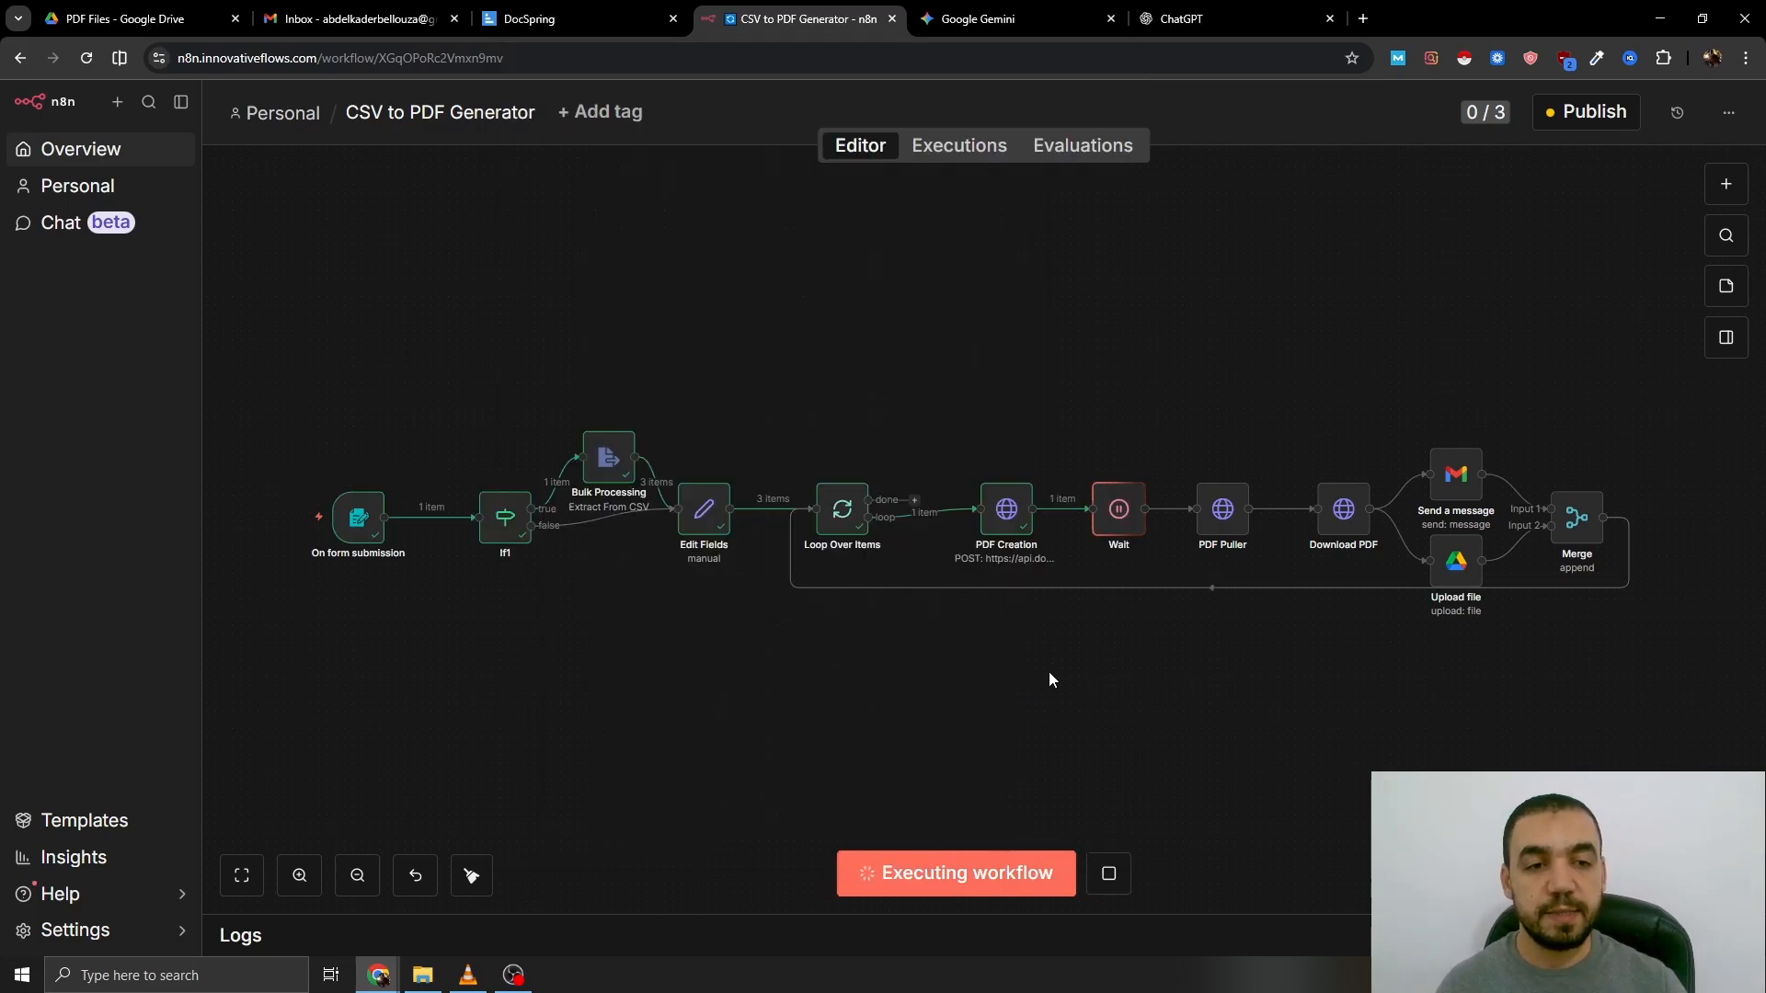
- Preview one of the generated invoice PDFs in Google Drive's PDF Files folder
key("ctrl+1")
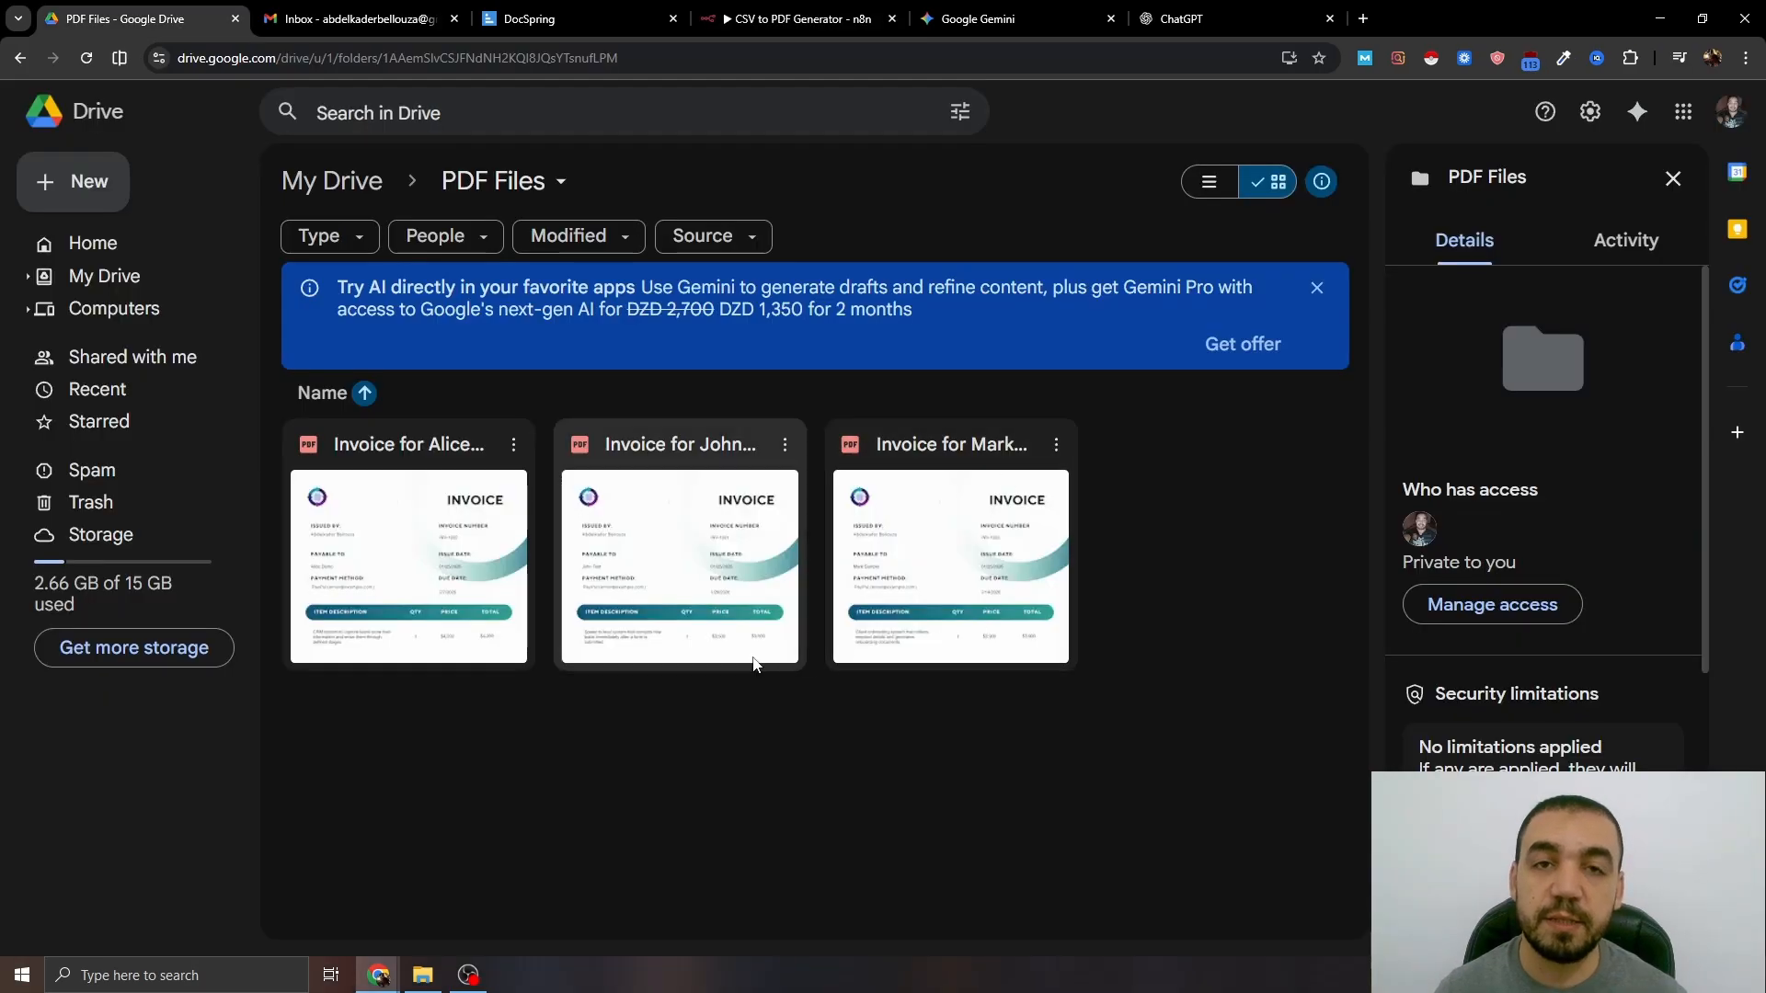
double_click(707, 504)
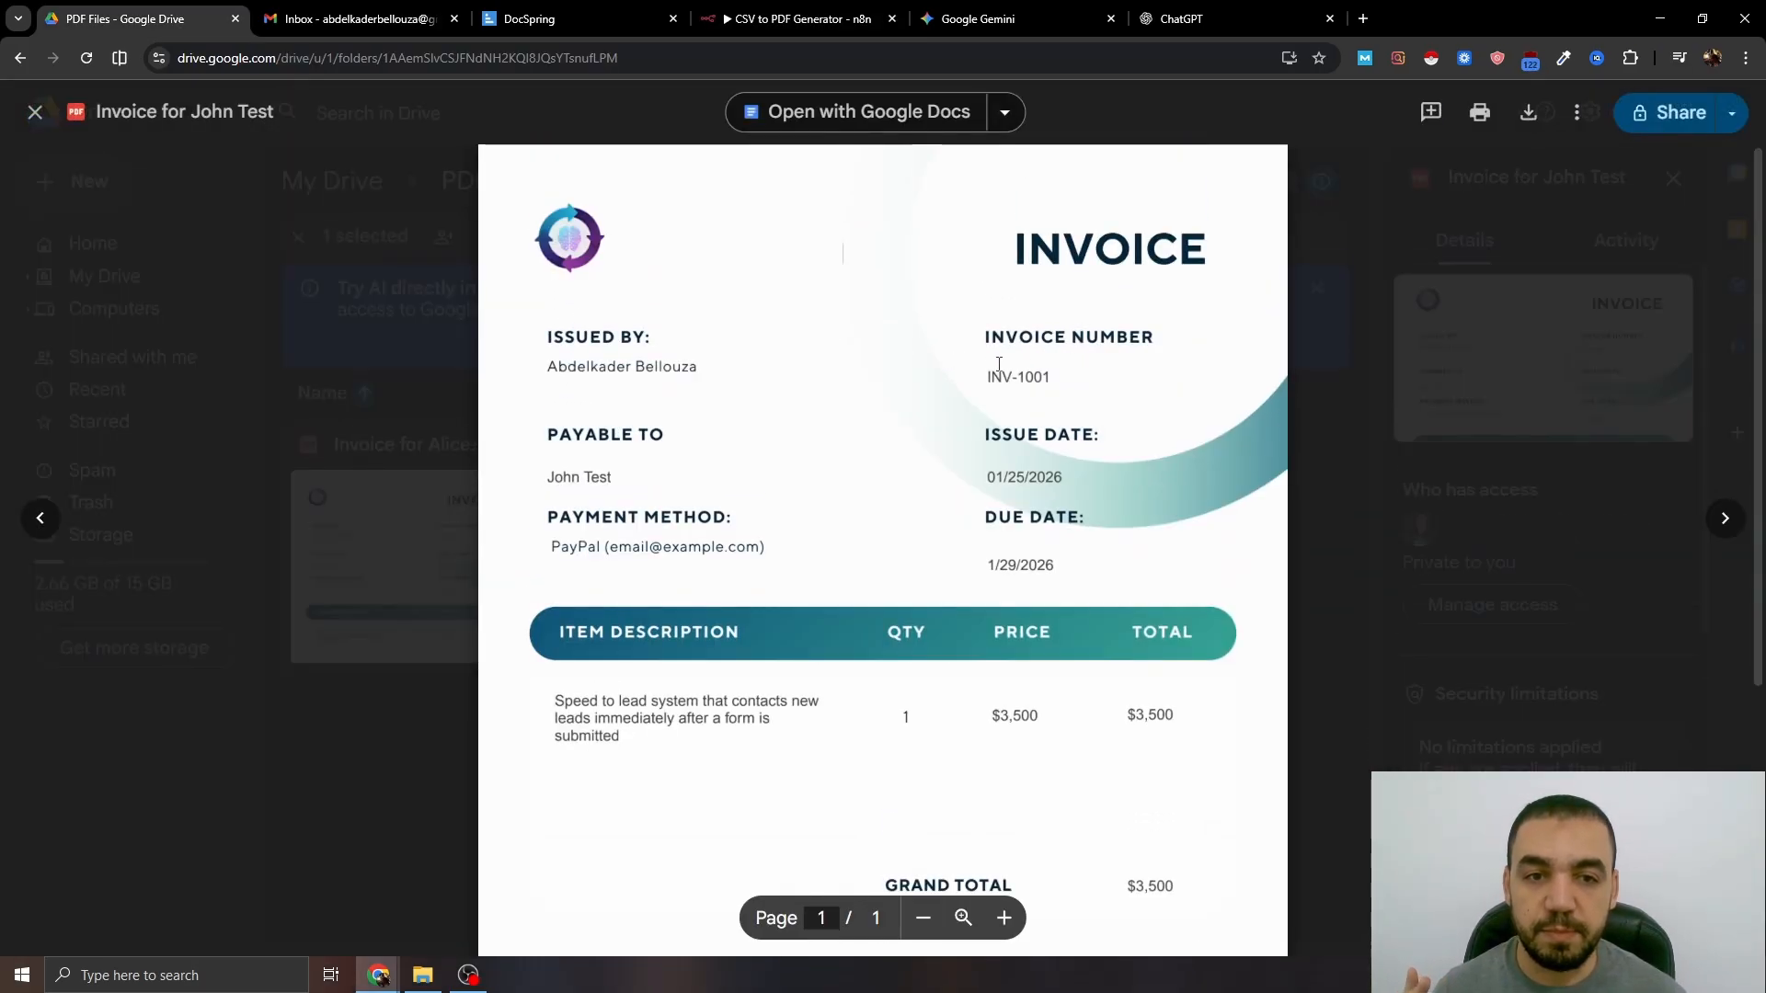
scroll(799, 400, "down", 3)
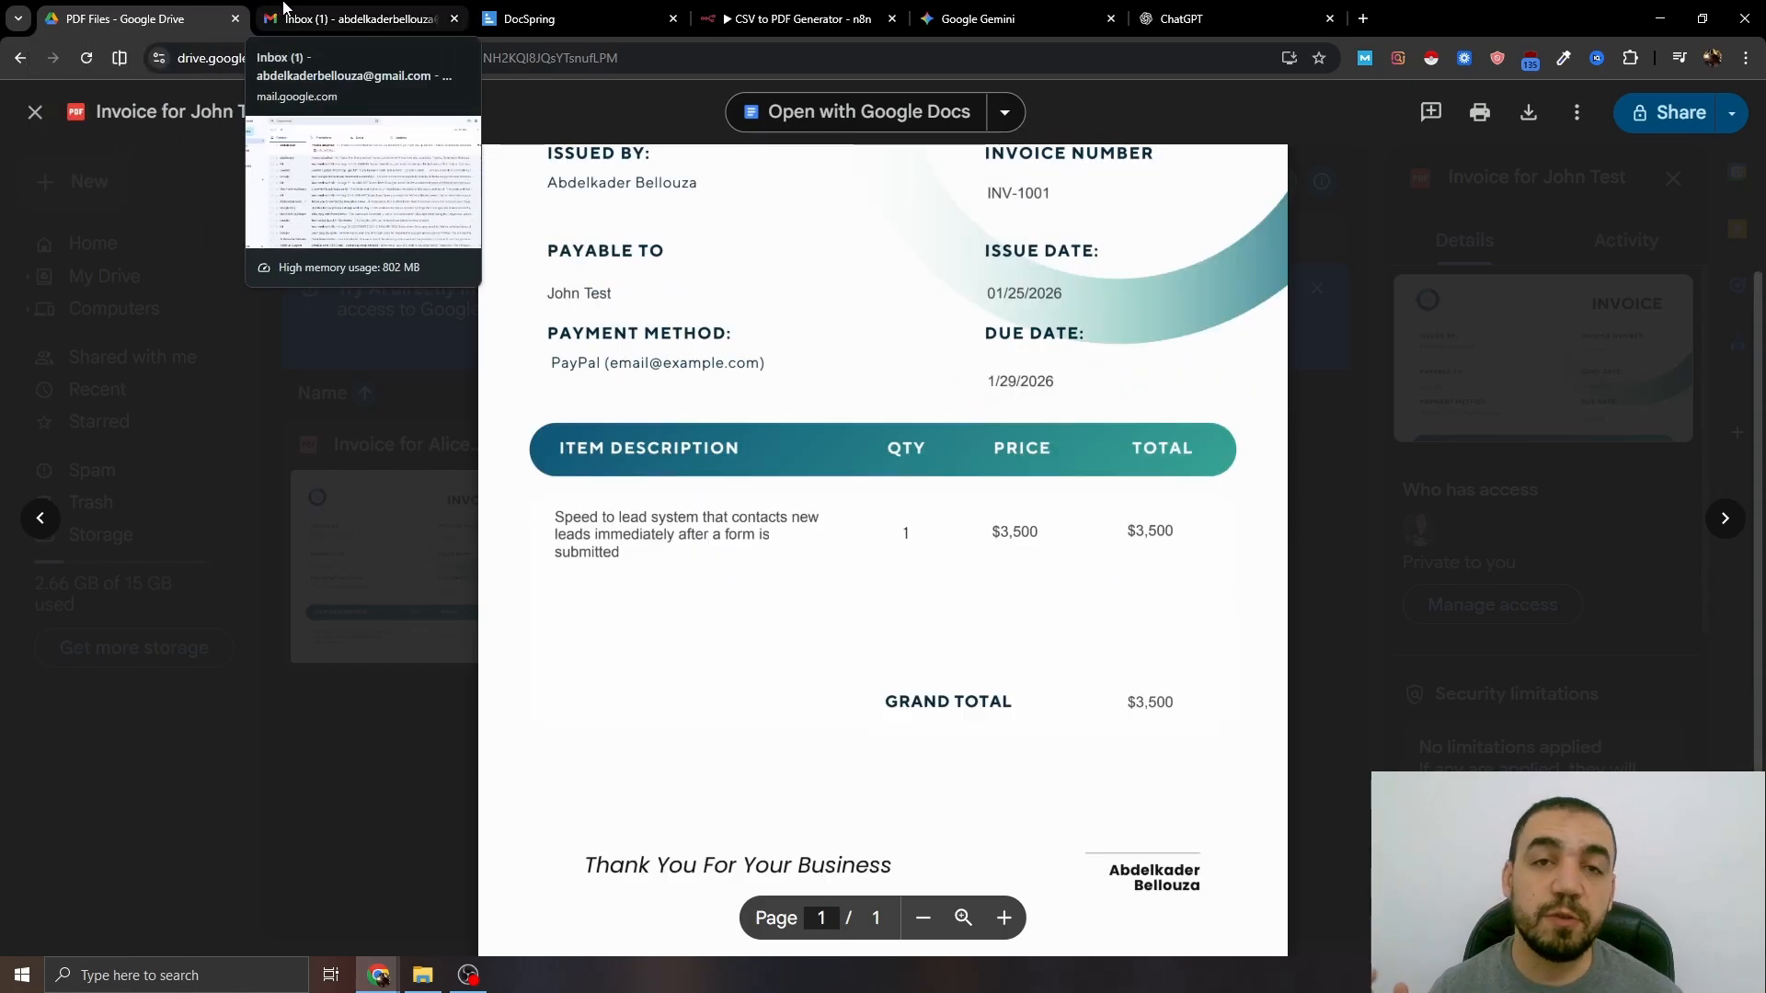
left_click(350, 19)
- Open the 'Invoice attached' email and preview its $3,500 invoice PDF attachment
left_click(775, 278)
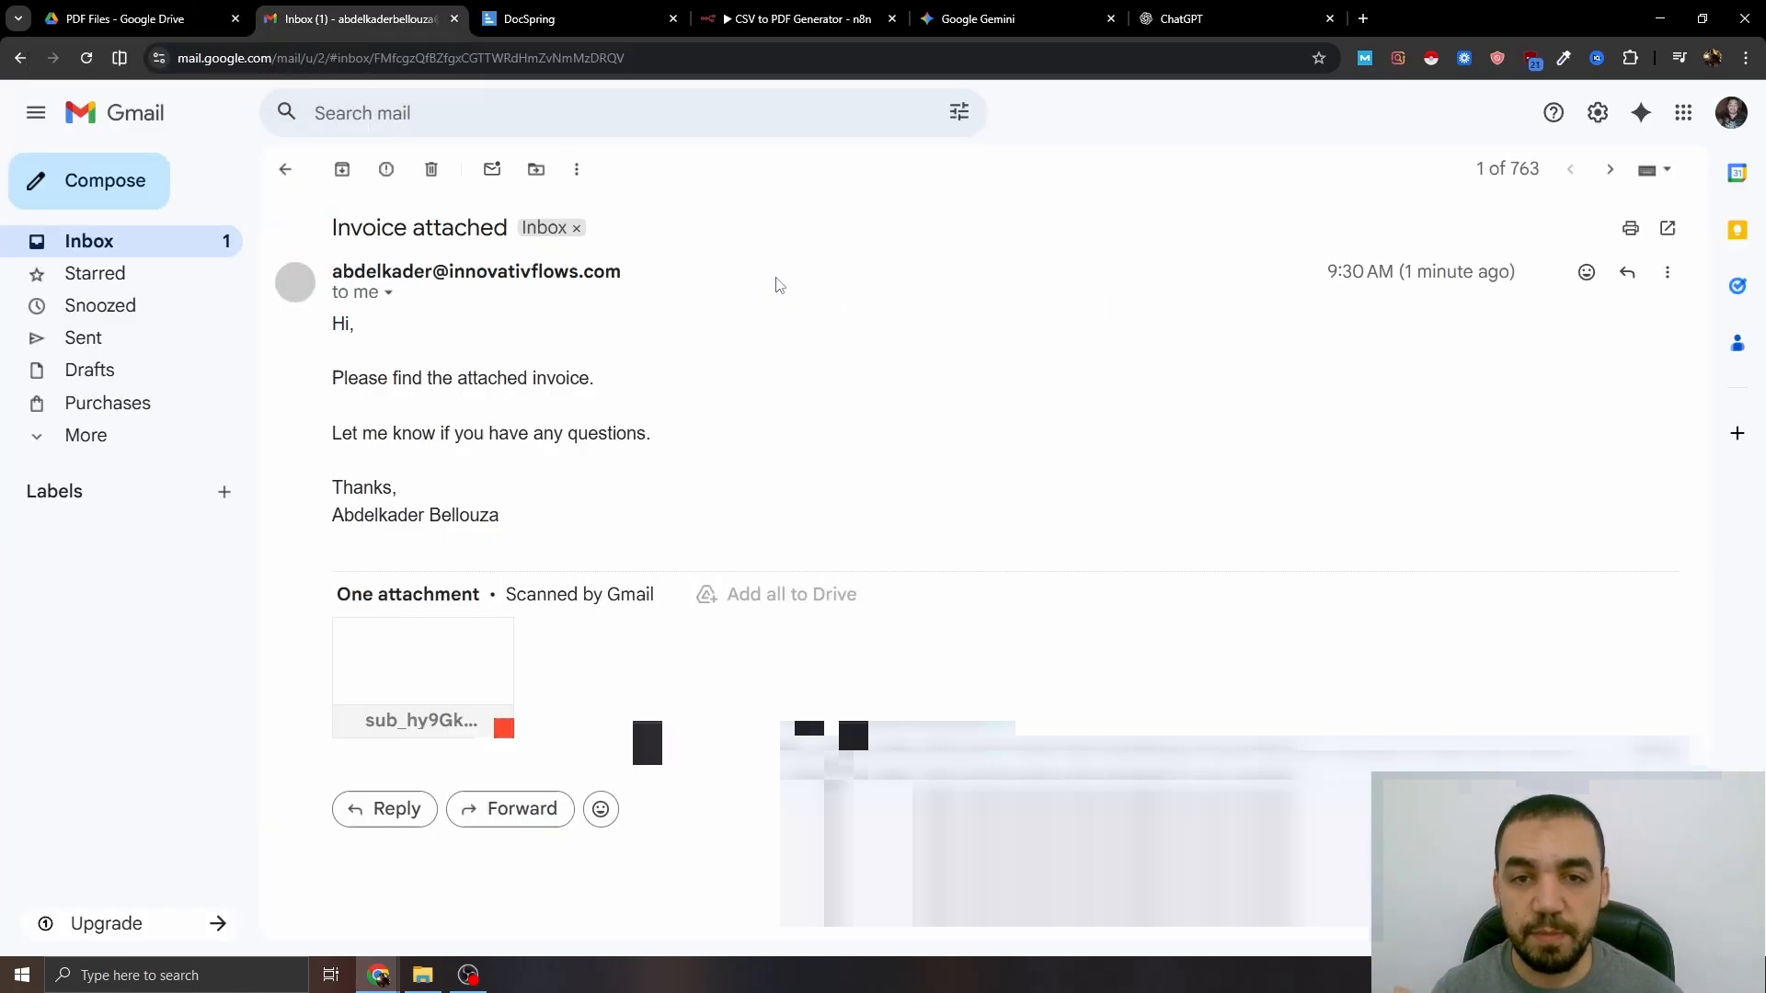
left_click(462, 667)
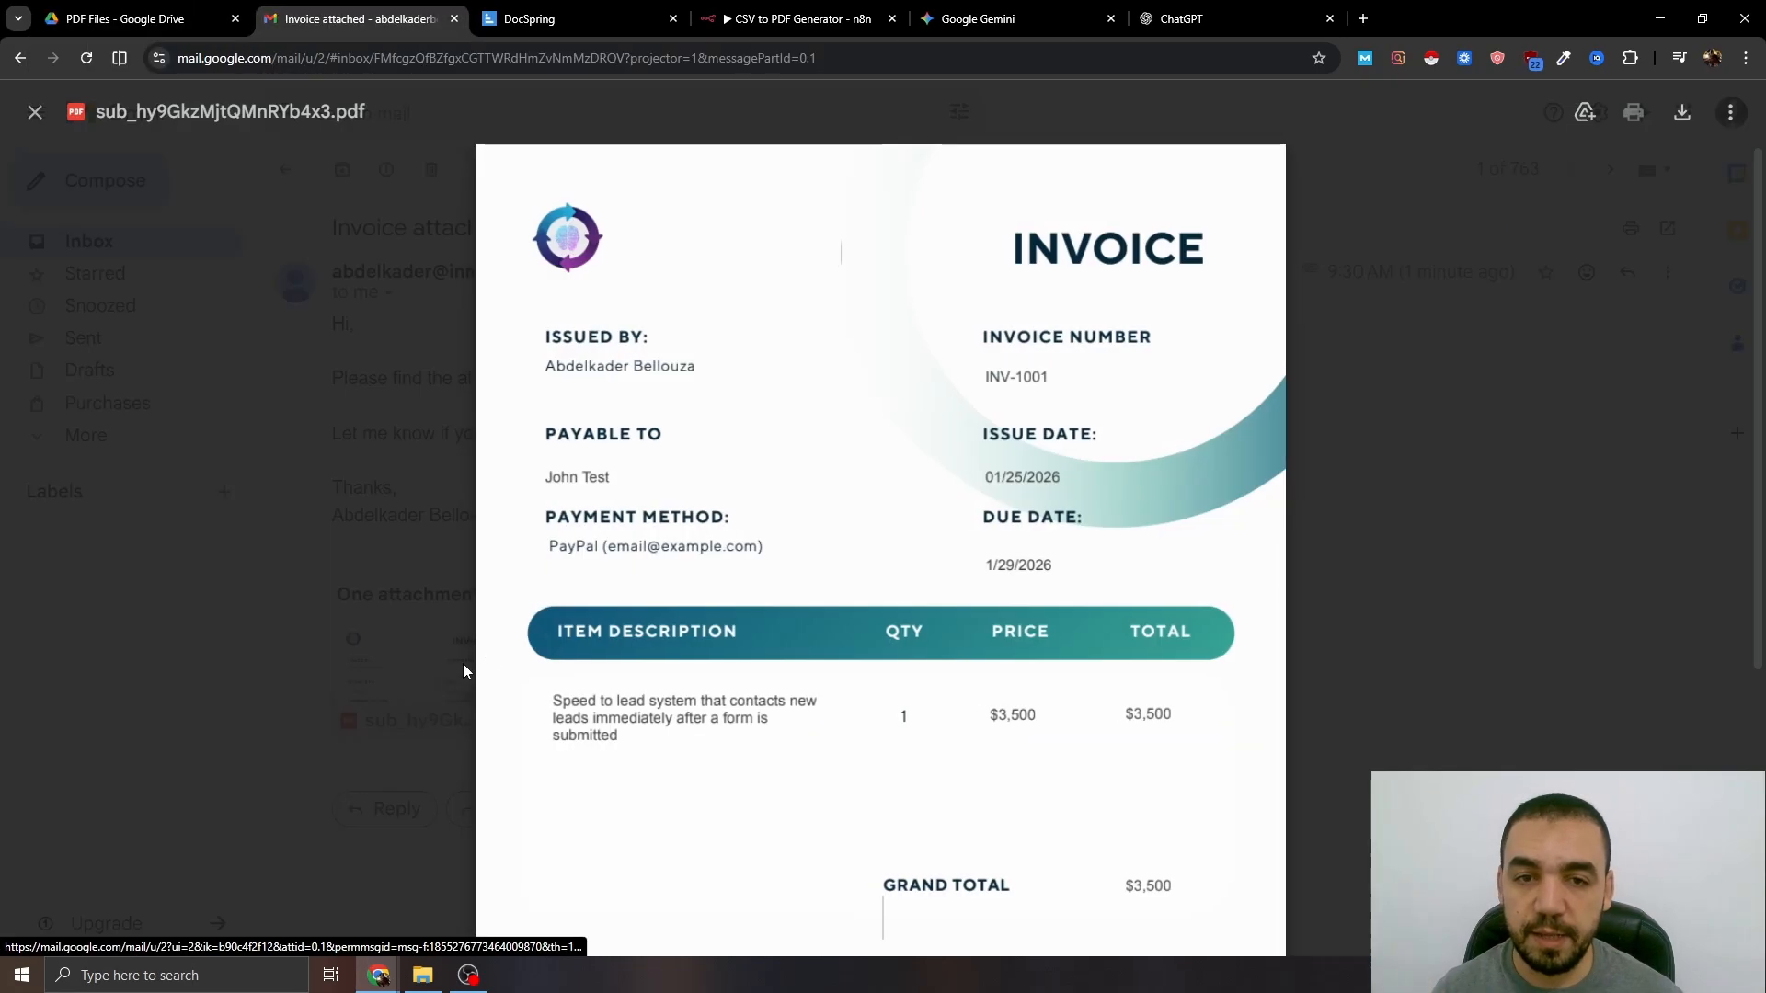
scroll(993, 443, "down", 1)
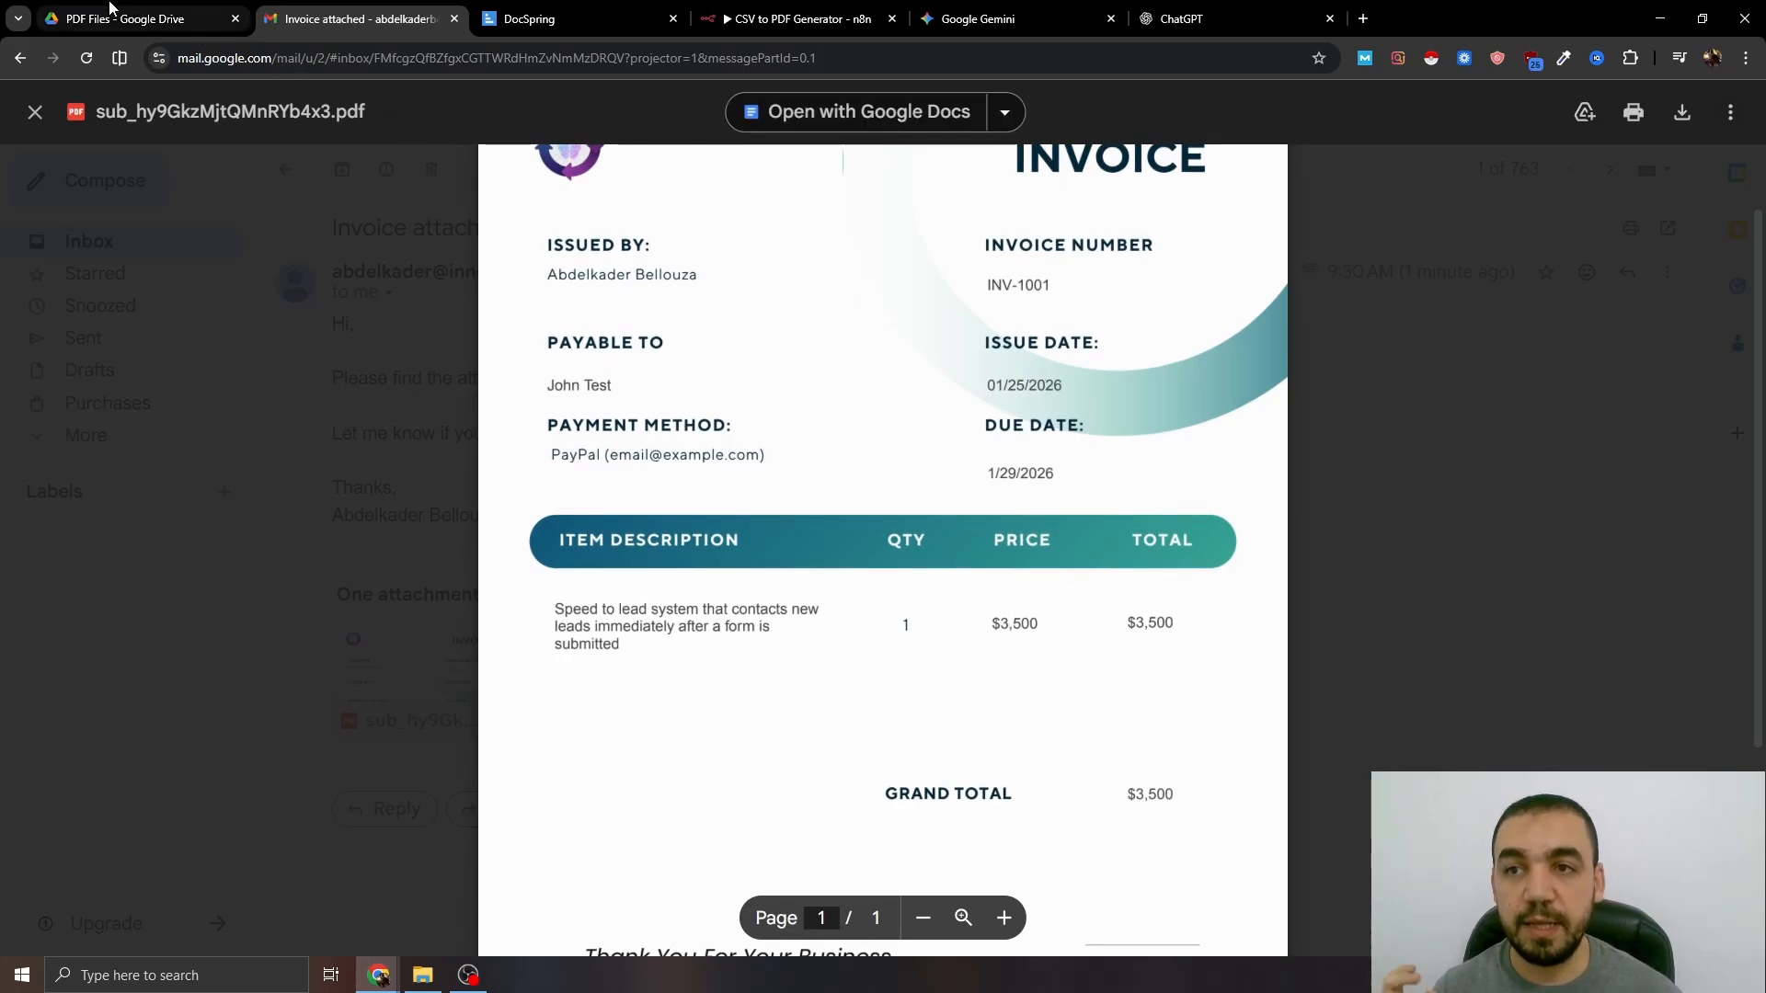
scroll(1122, 354, "up", 1)
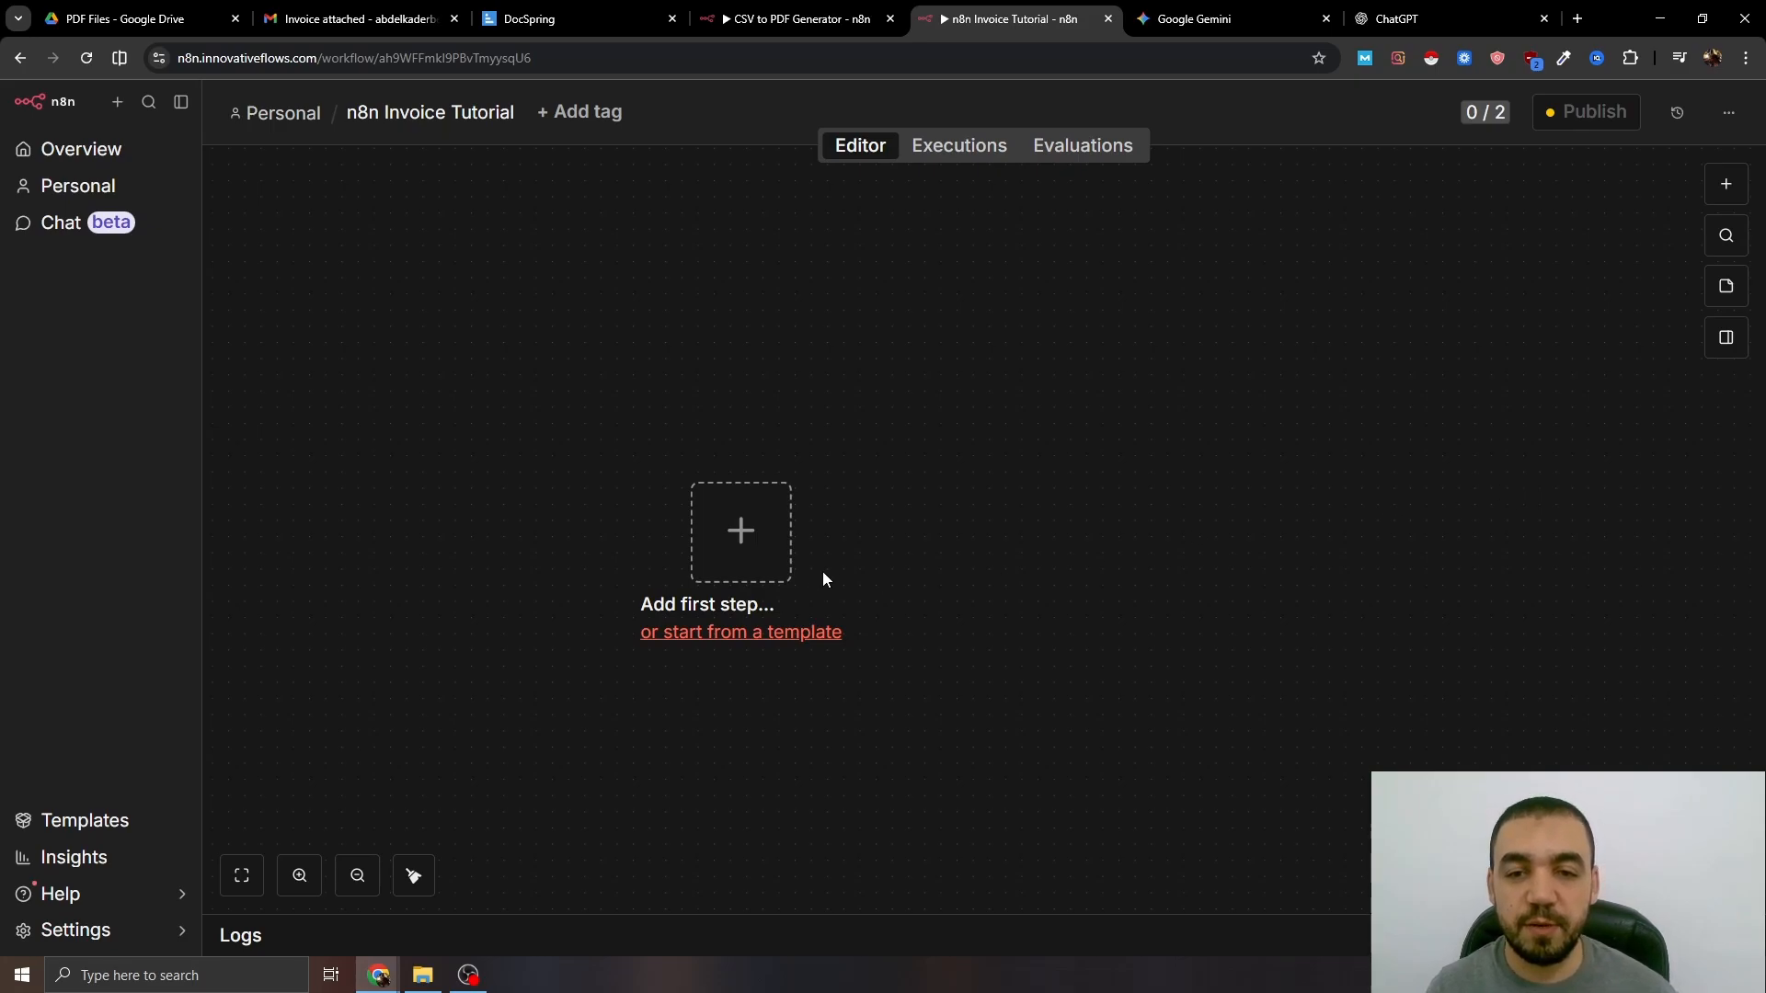
- Add an n8n Form 'On new n8n Form event' trigger with form title 'Invoice Automation'
left_click(723, 538)
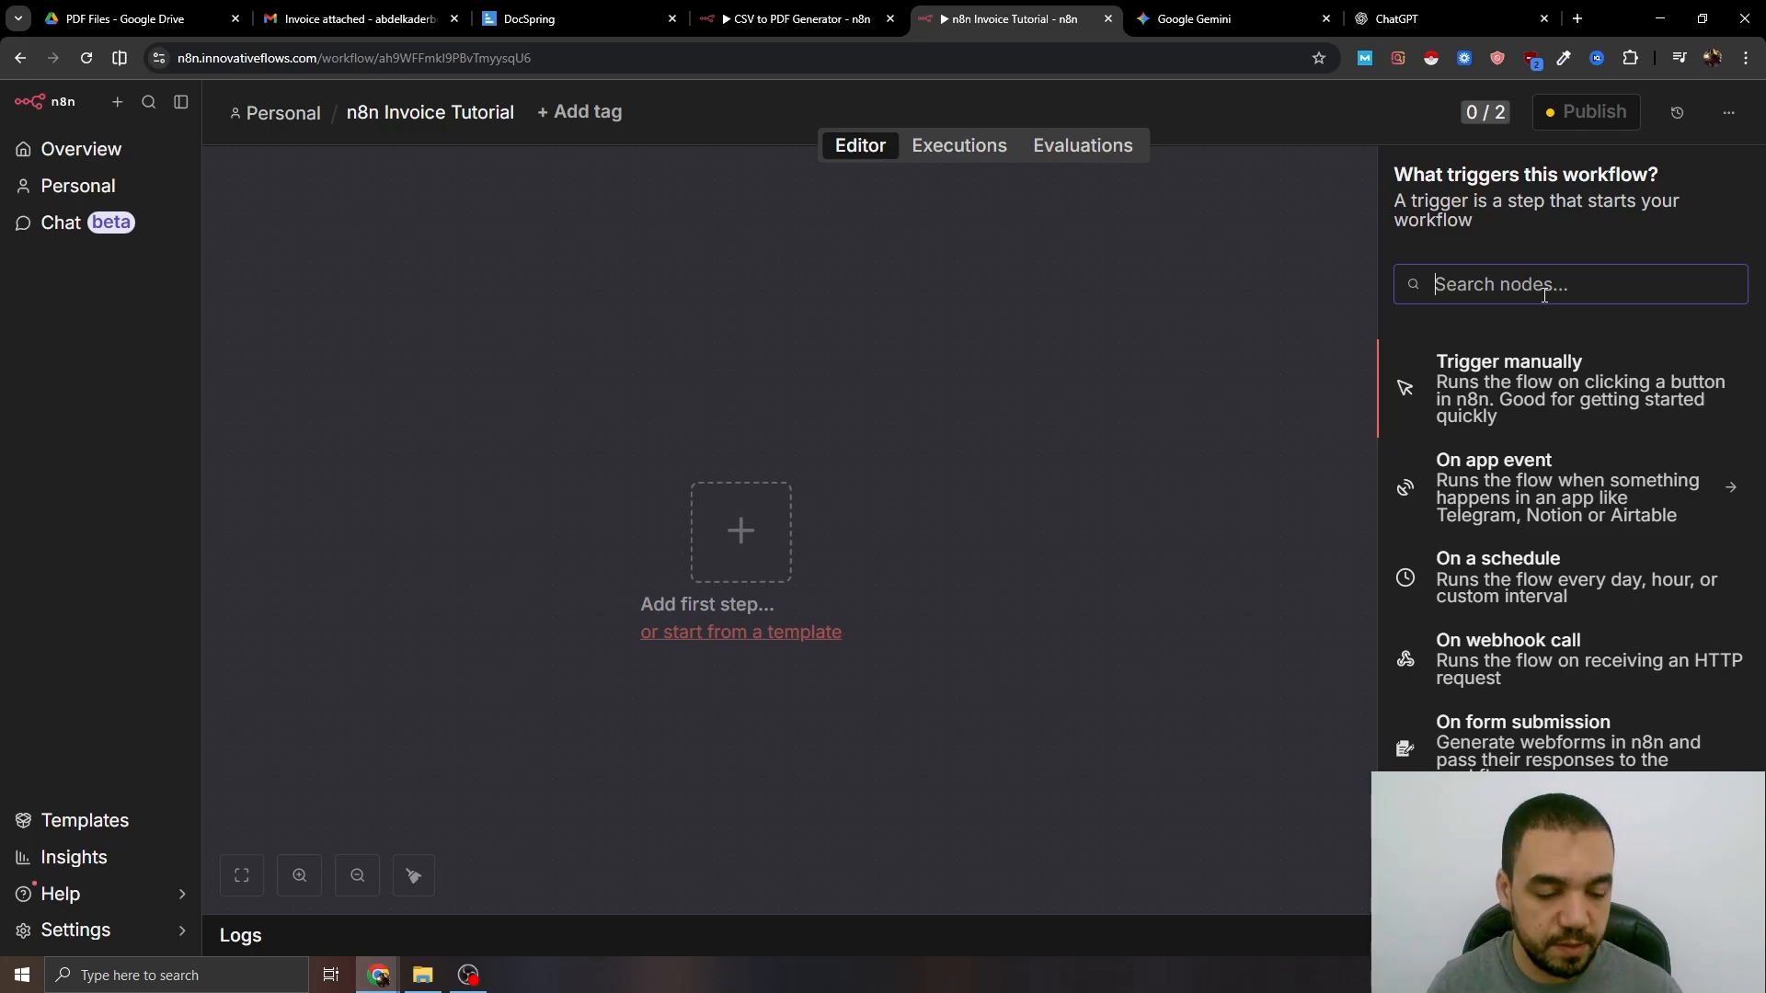
type("n8n")
left_click(1496, 464)
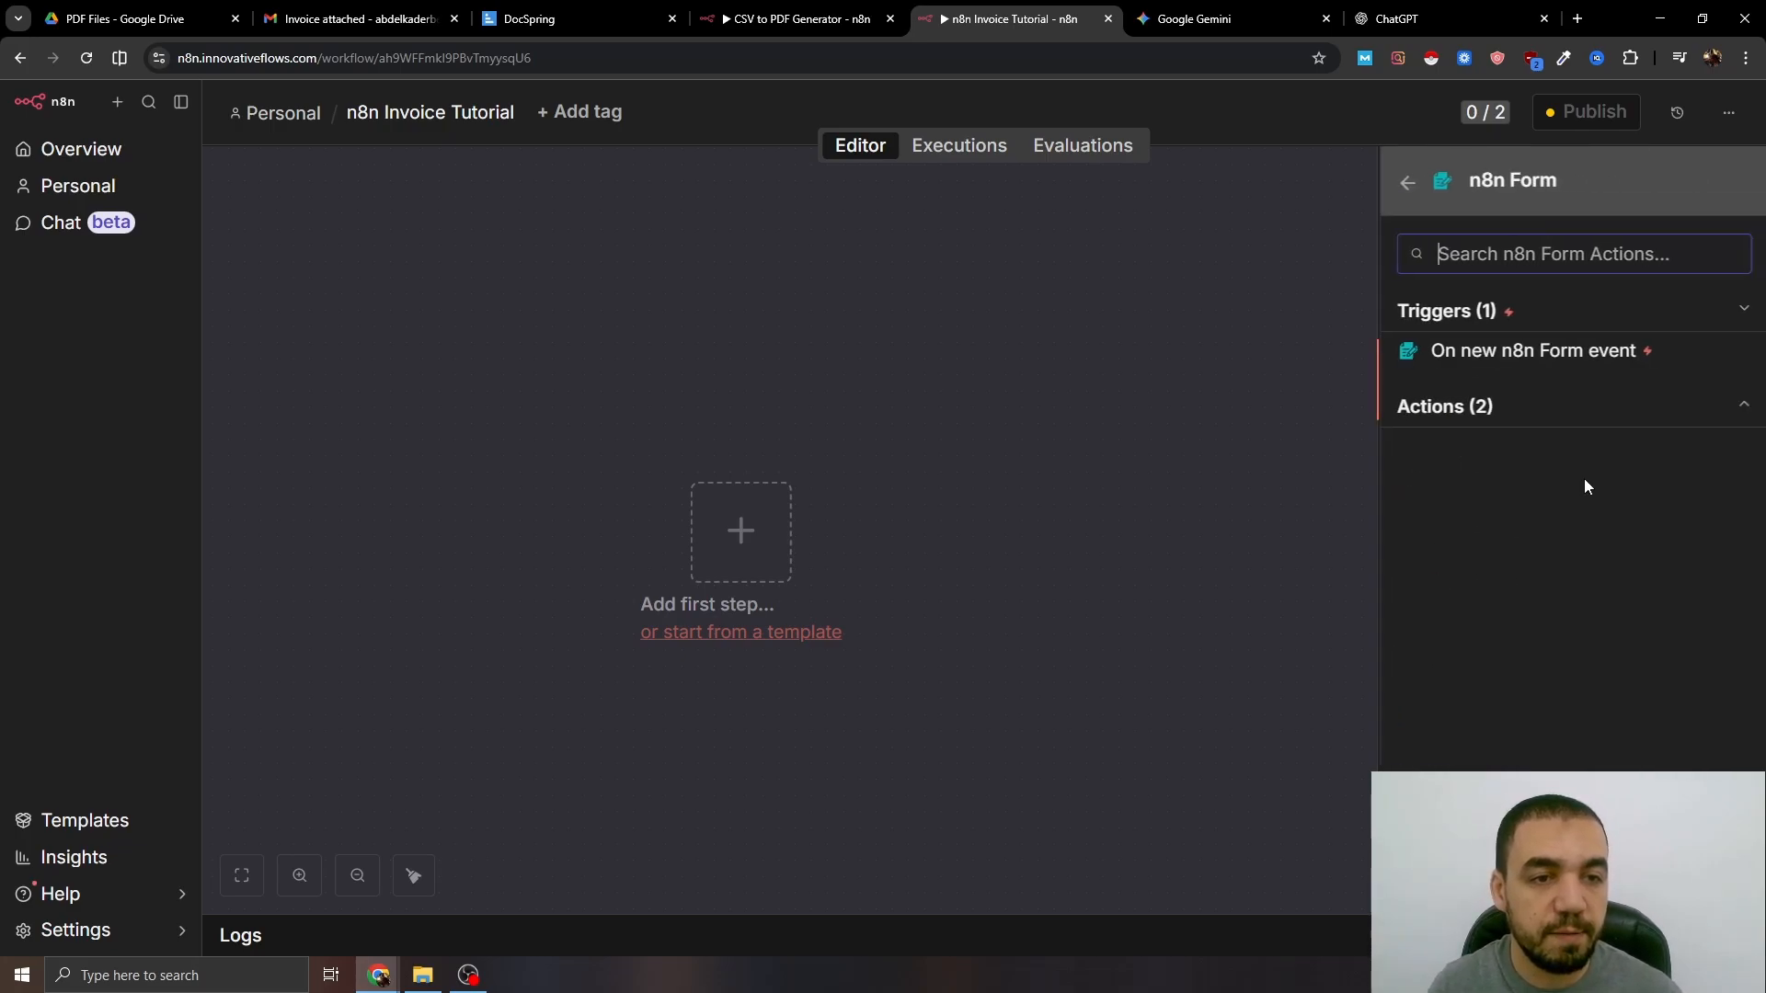
left_click(1527, 354)
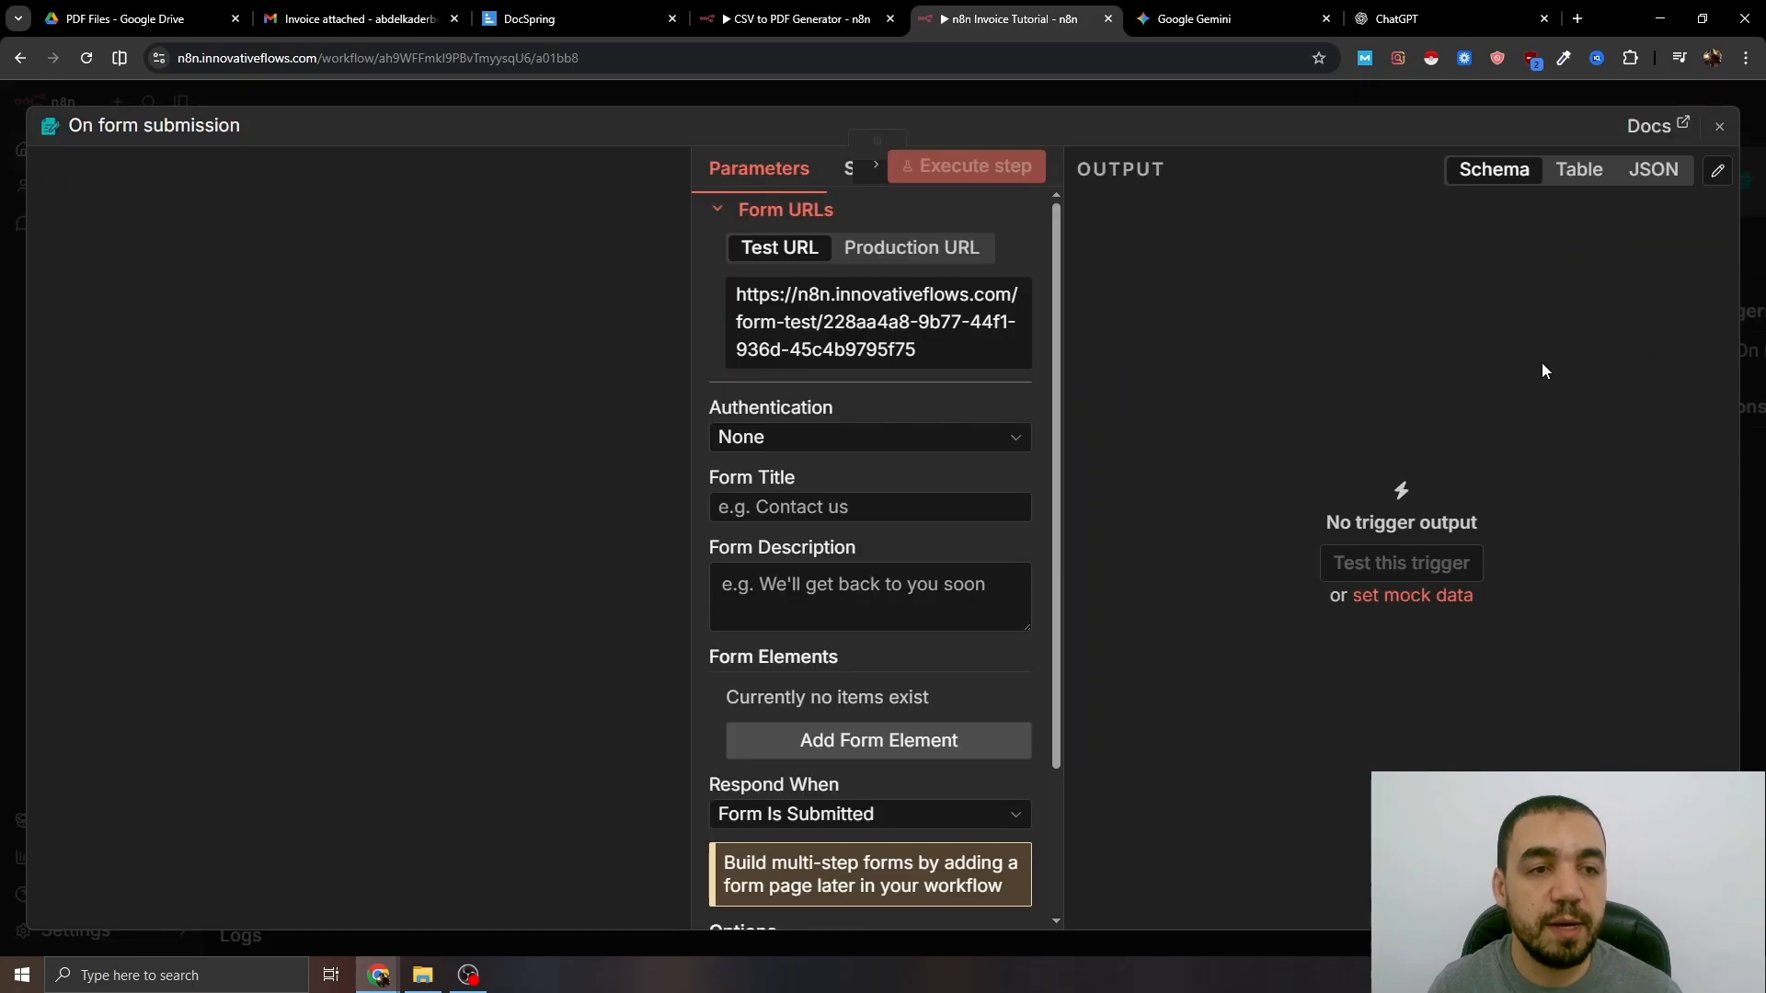
left_click(832, 508)
type("I")
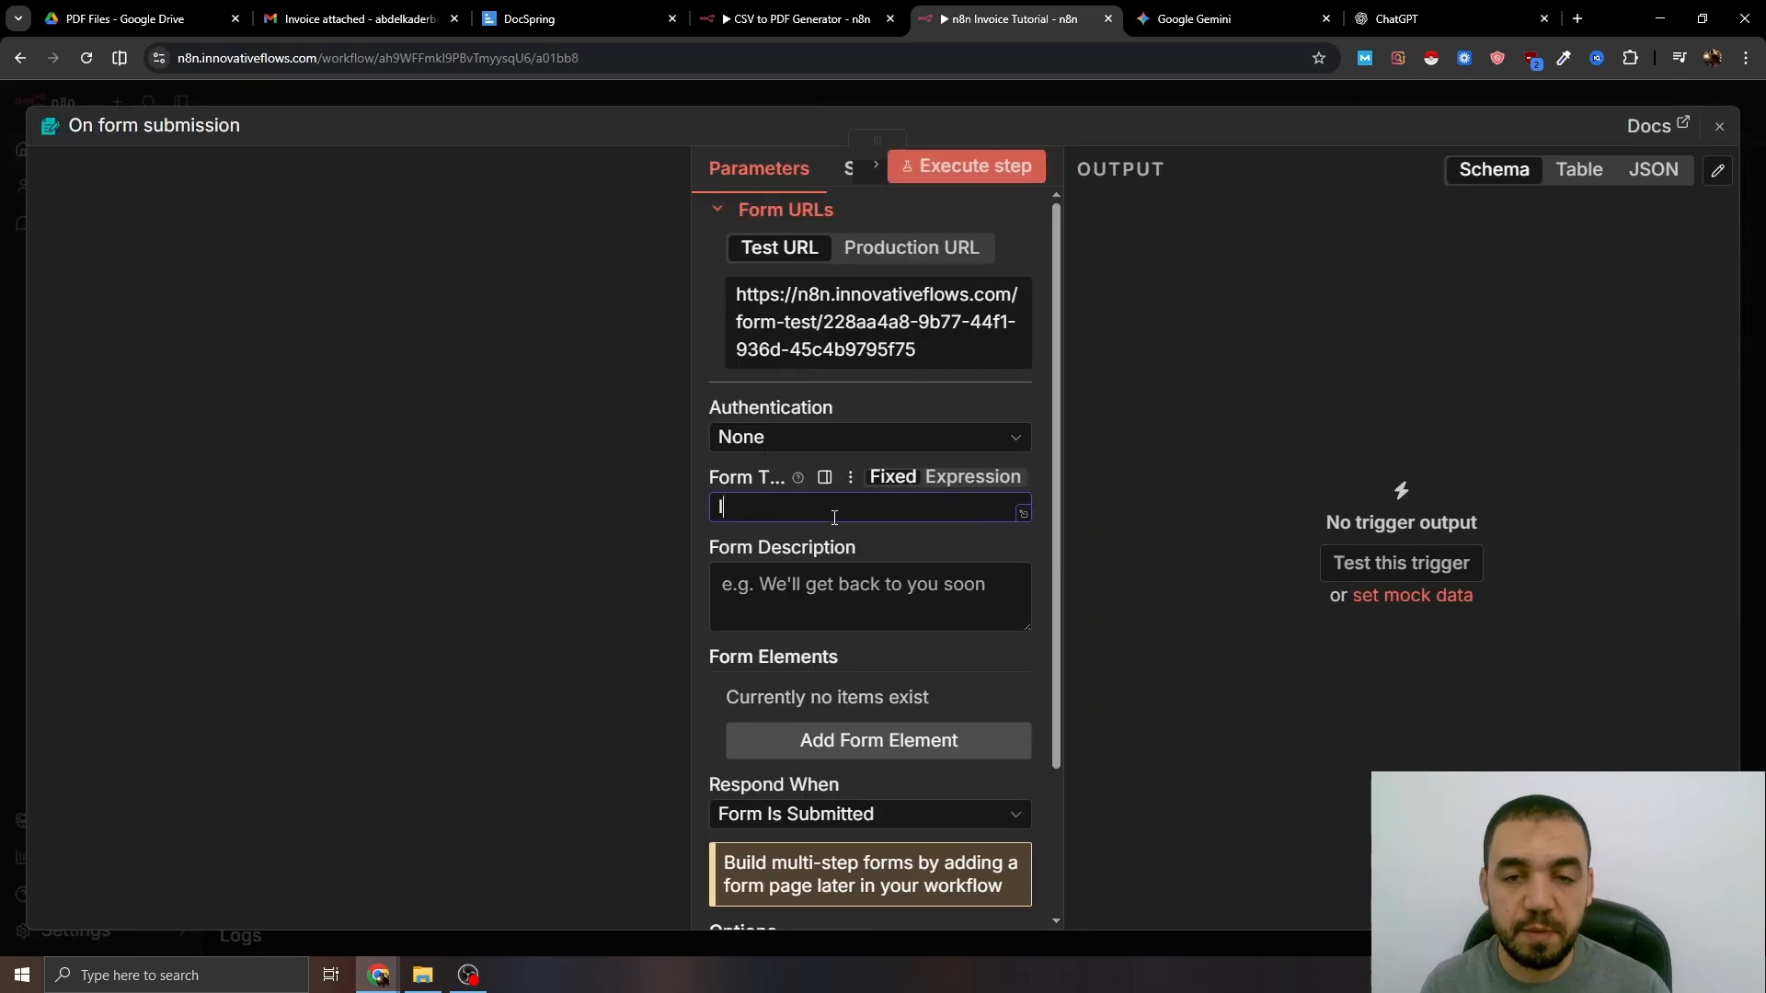
type("nvoice Automation")
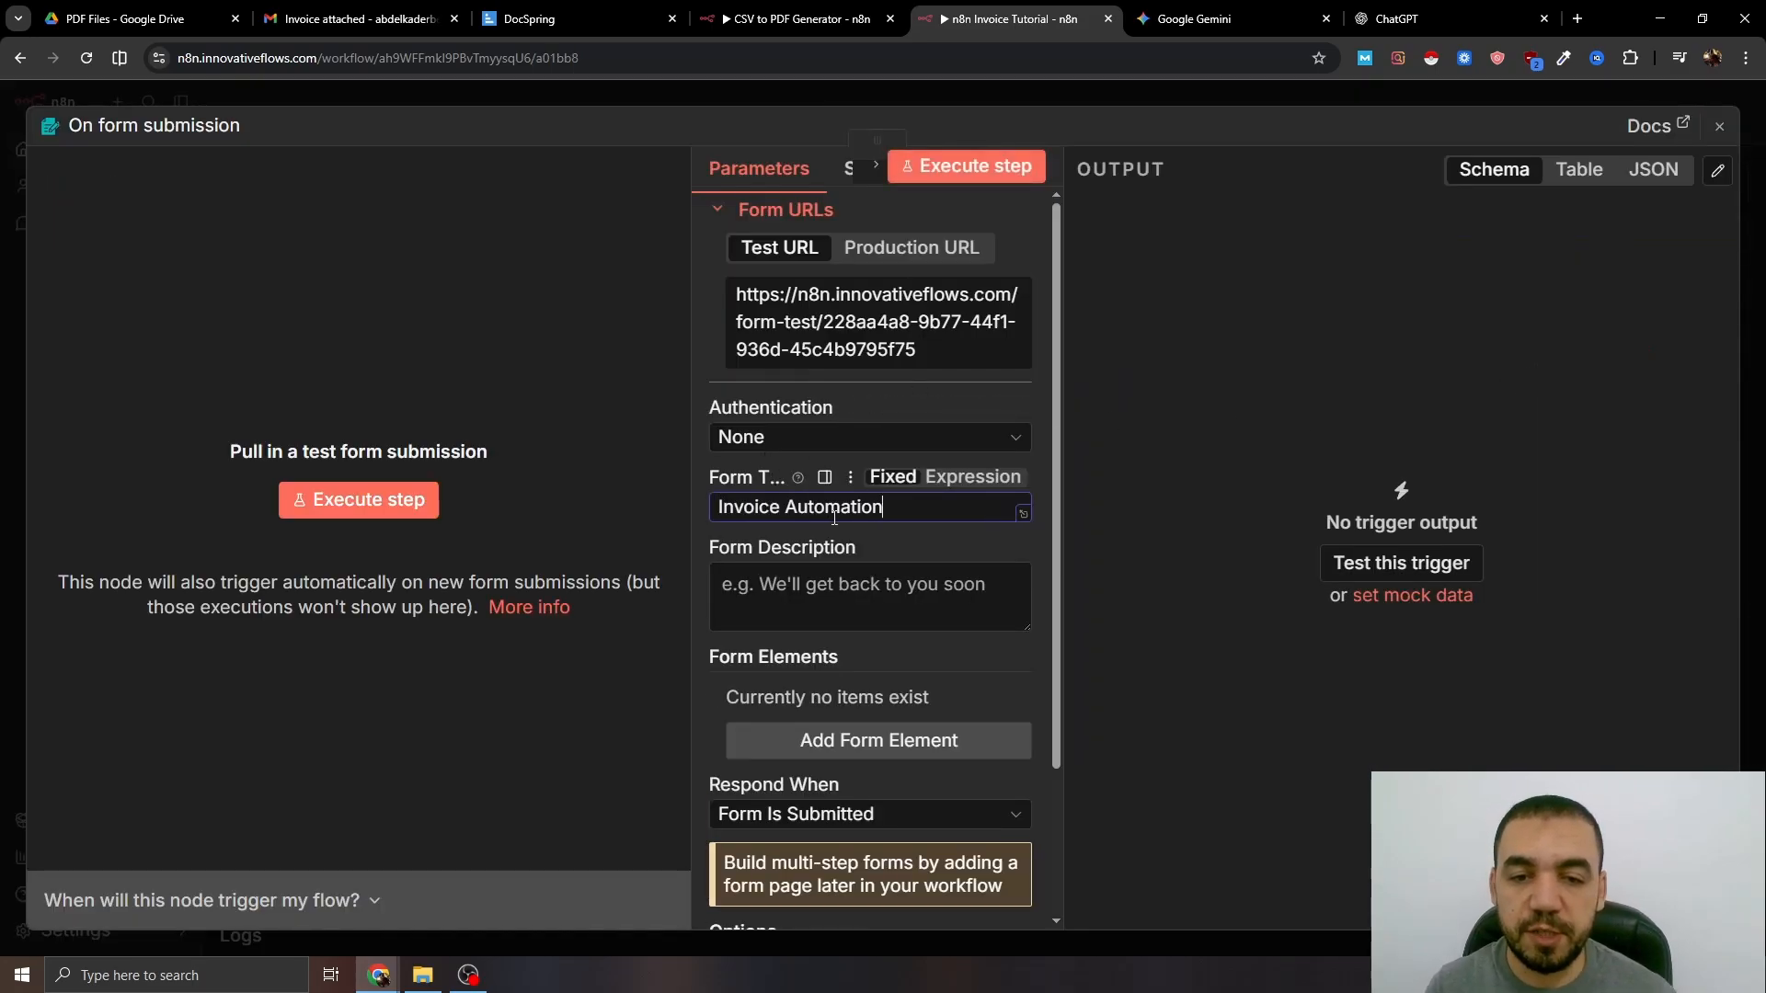
scroll(890, 648, "down", 2)
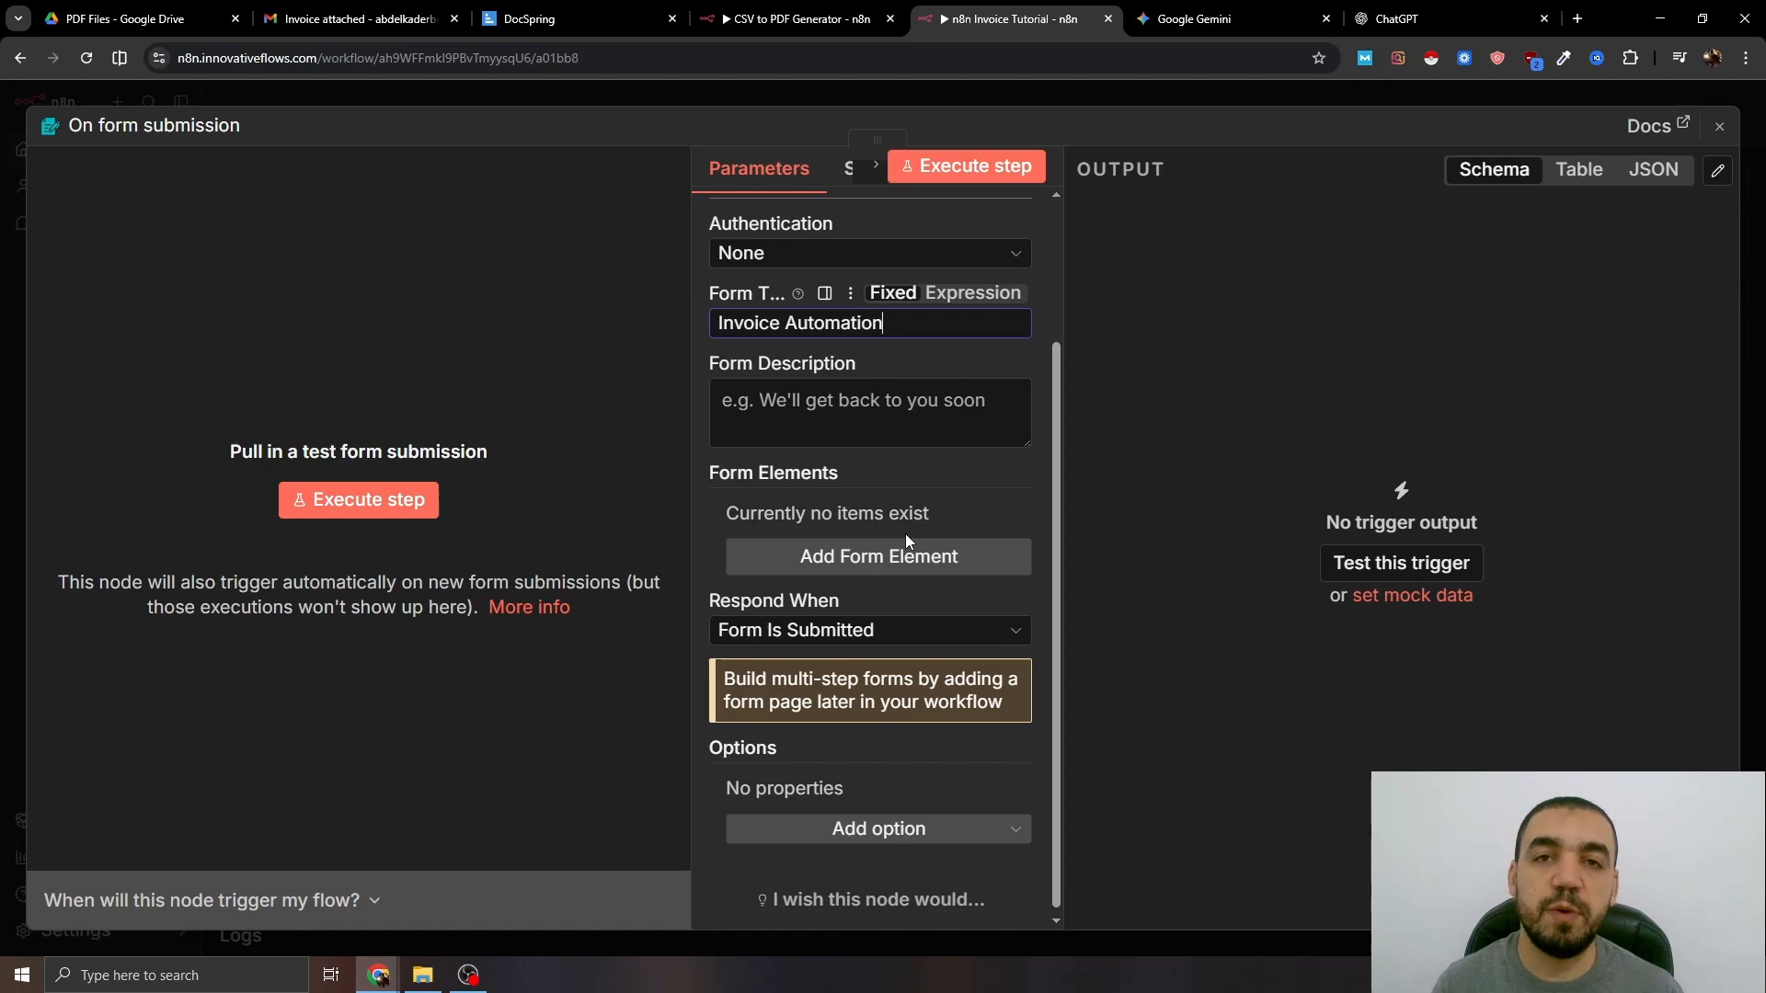
- Add the form's input fields, starting with Full Name, and close the trigger settings
left_click(899, 555)
left_click(847, 544)
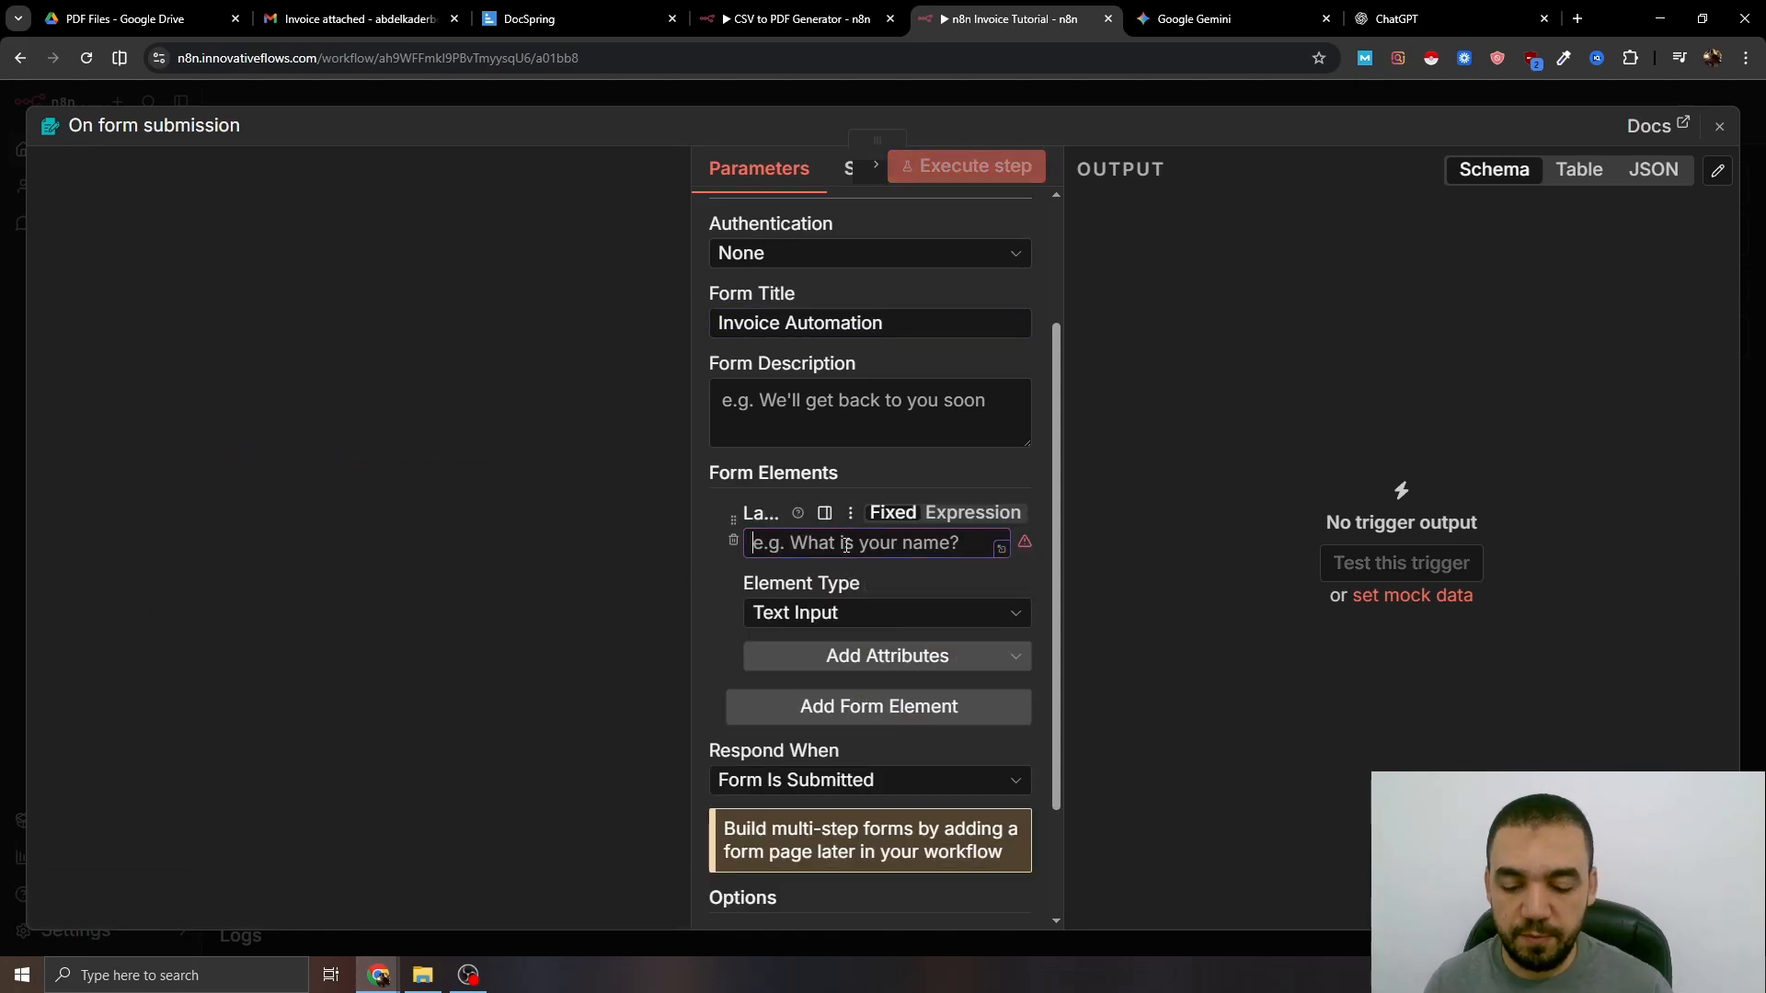
type("Full Name")
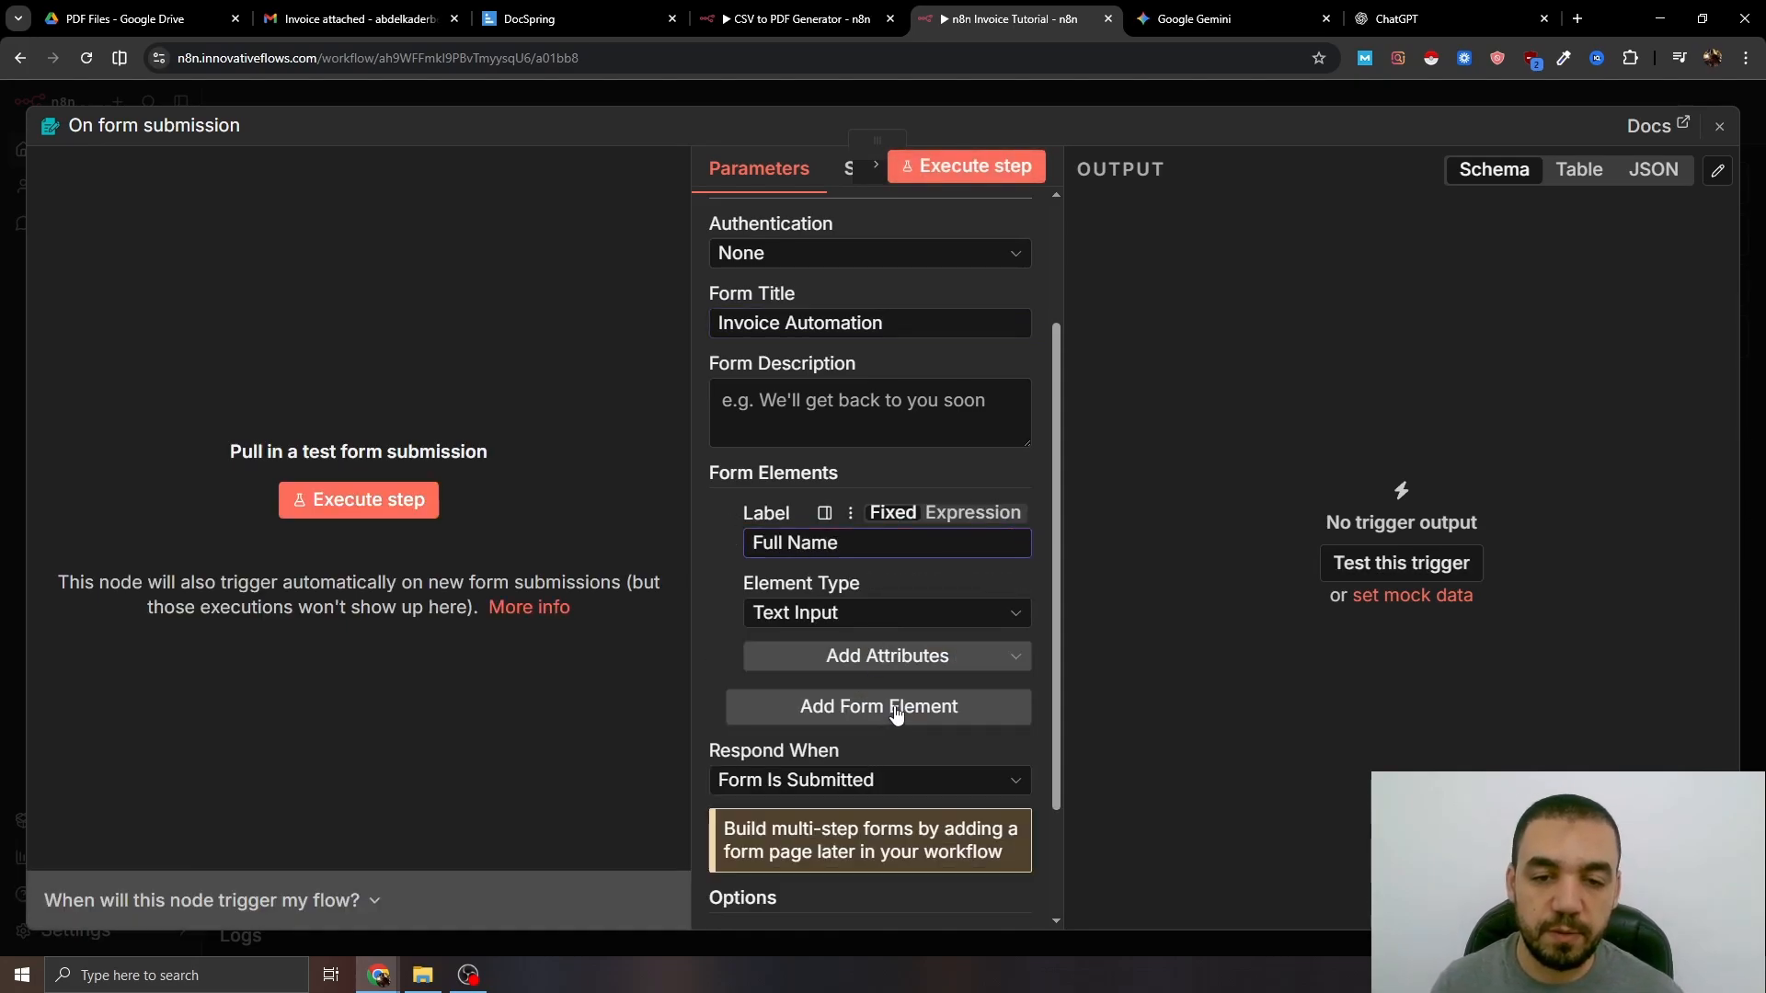
left_click(888, 720)
left_click(833, 557)
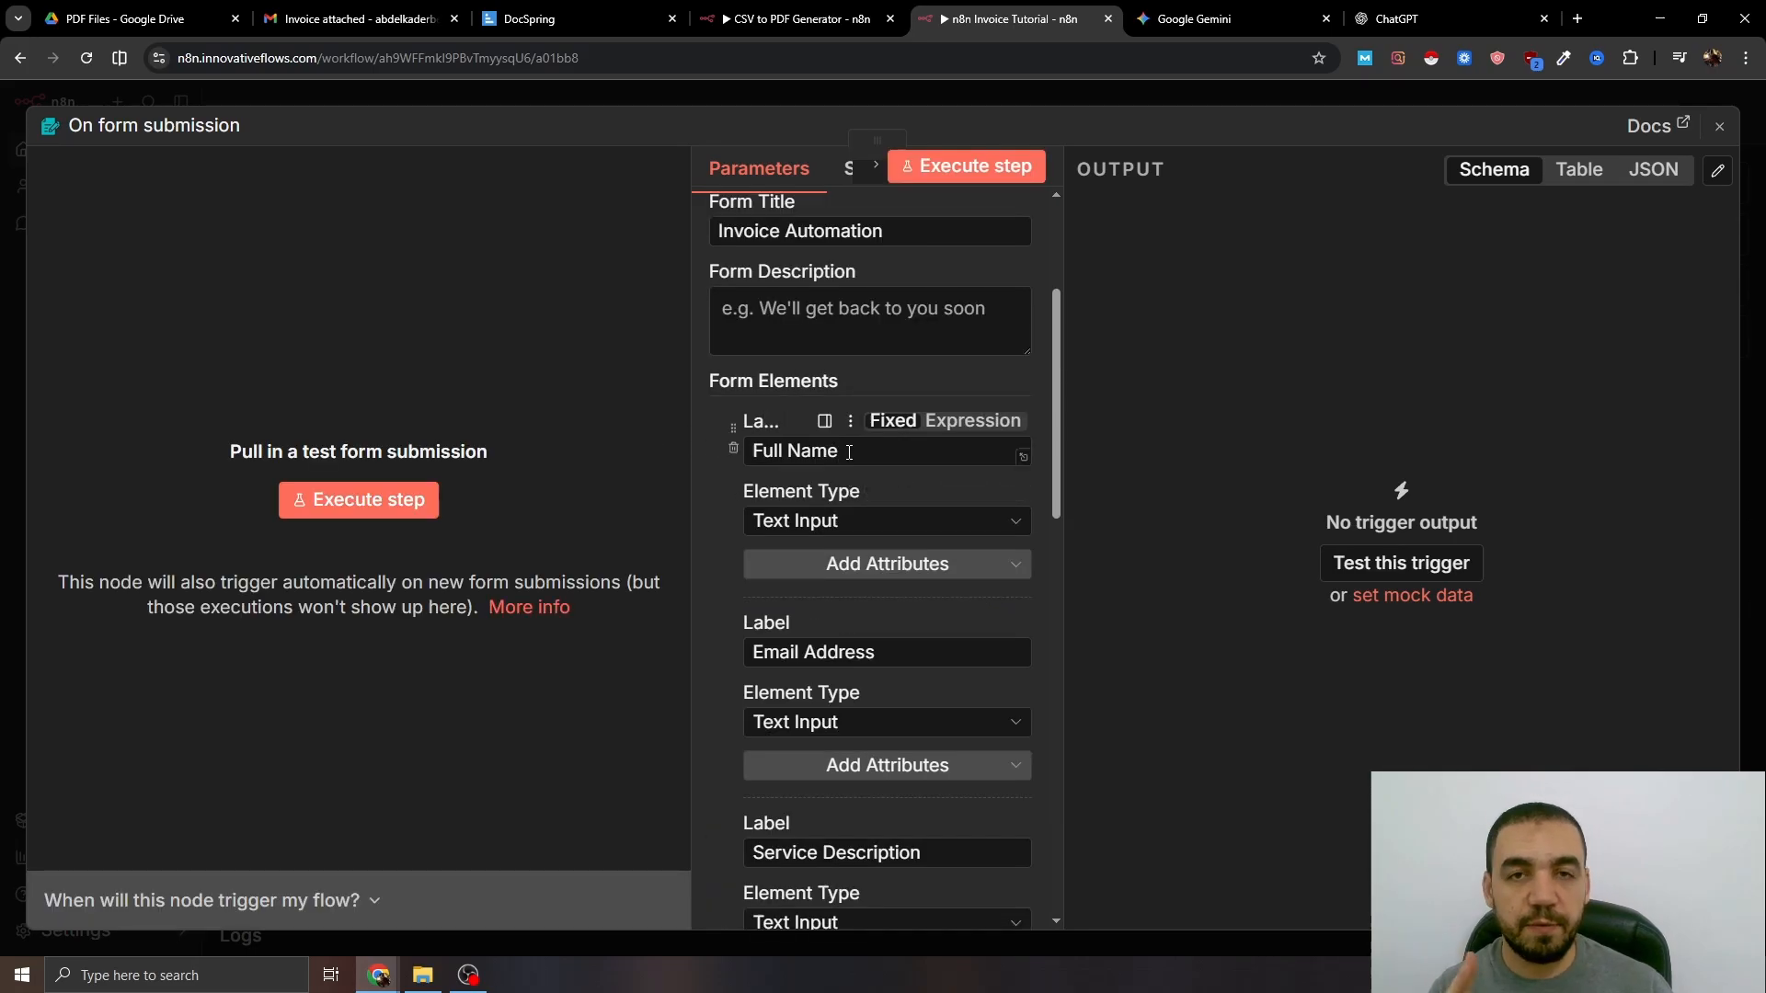
scroll(869, 465, "down", 2)
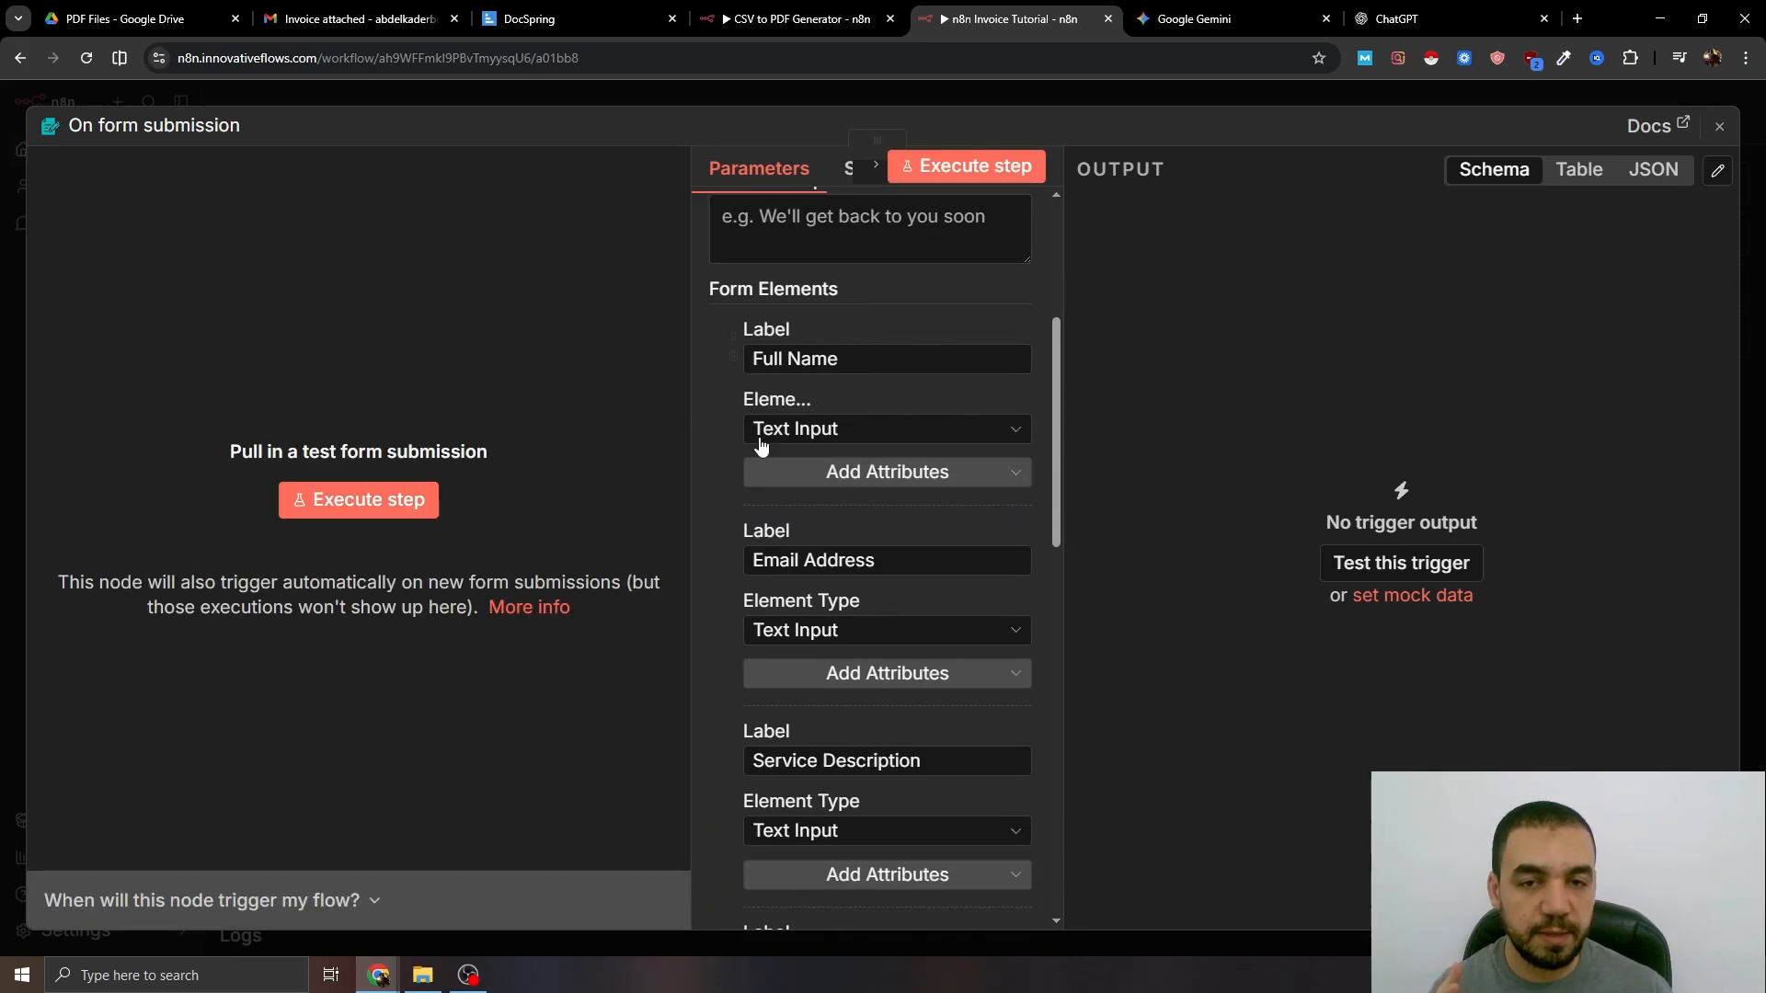
scroll(890, 493, "down", 5)
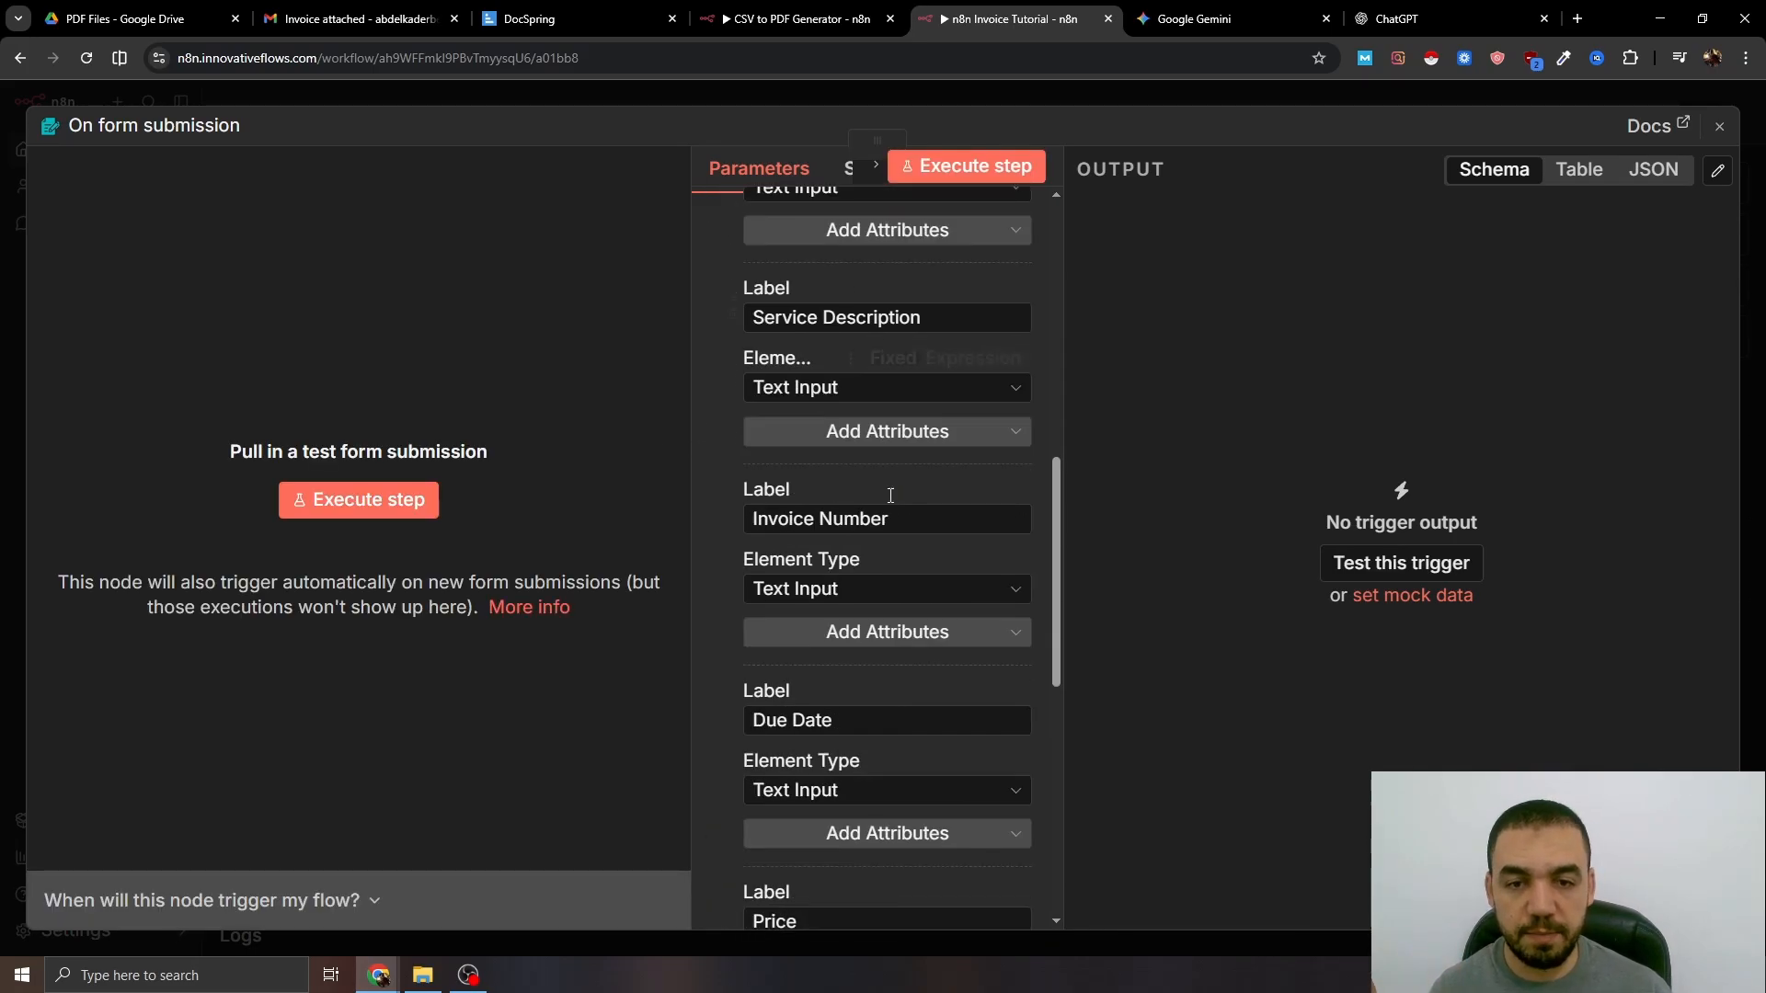
scroll(891, 495, "down", 6)
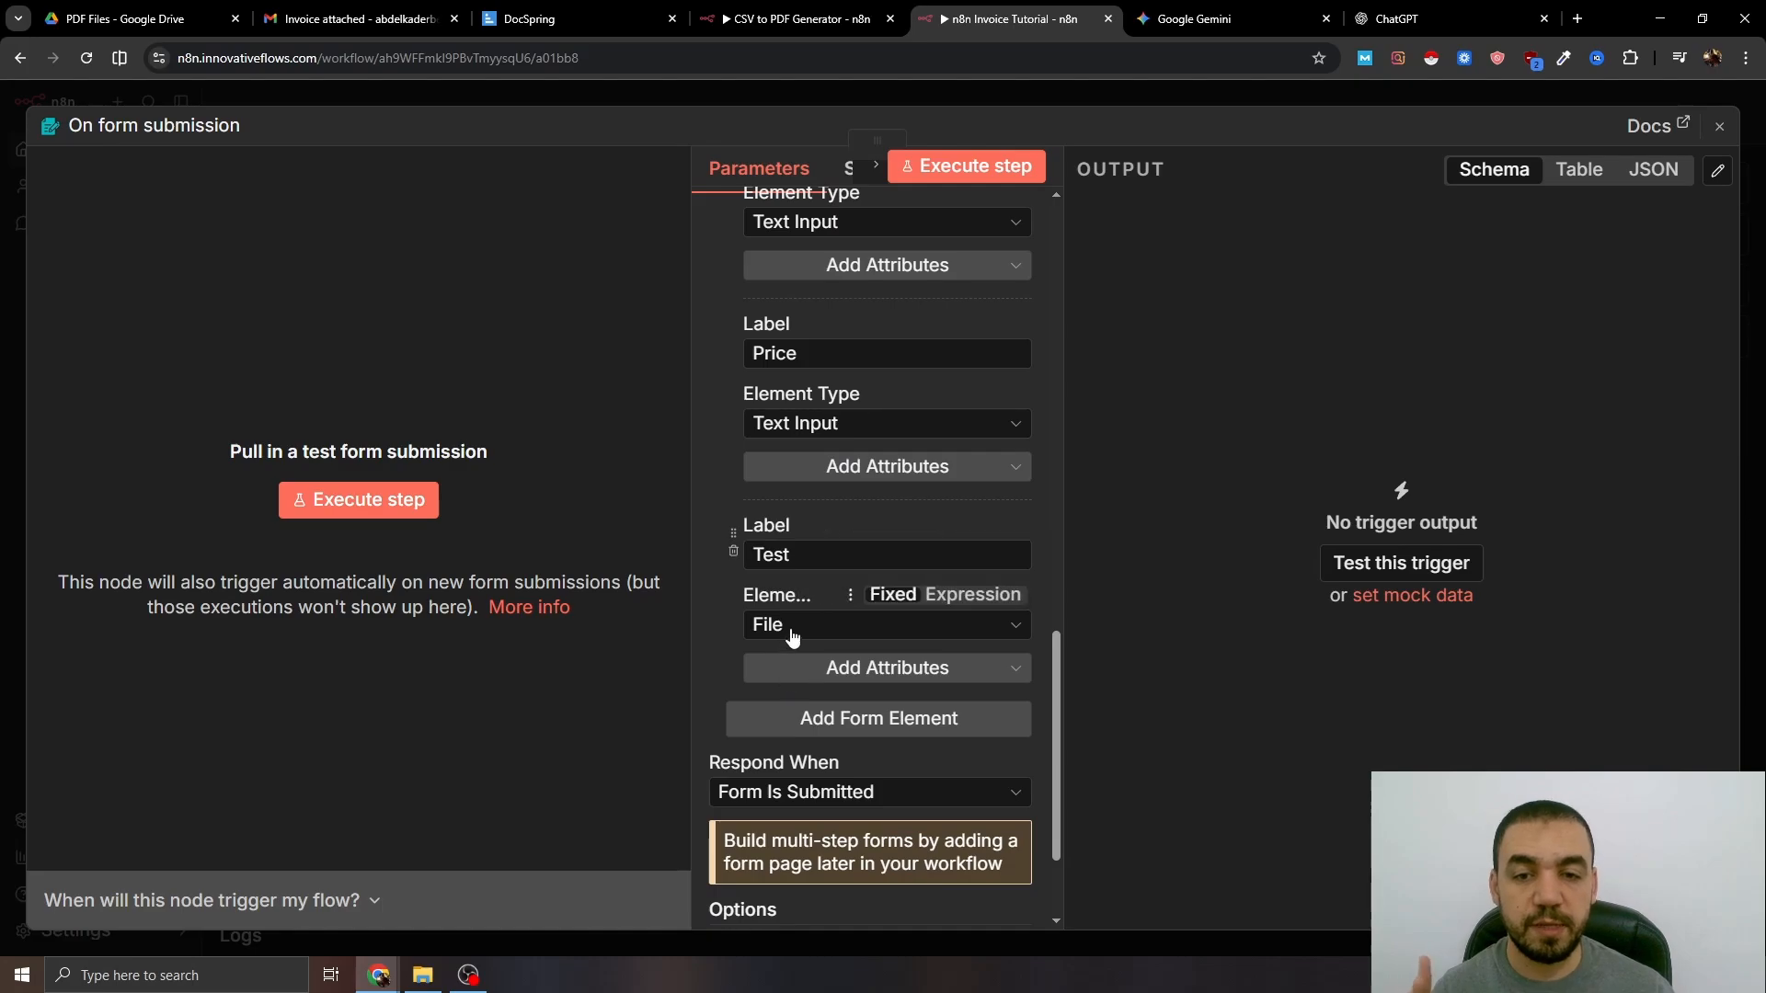
key("Escape")
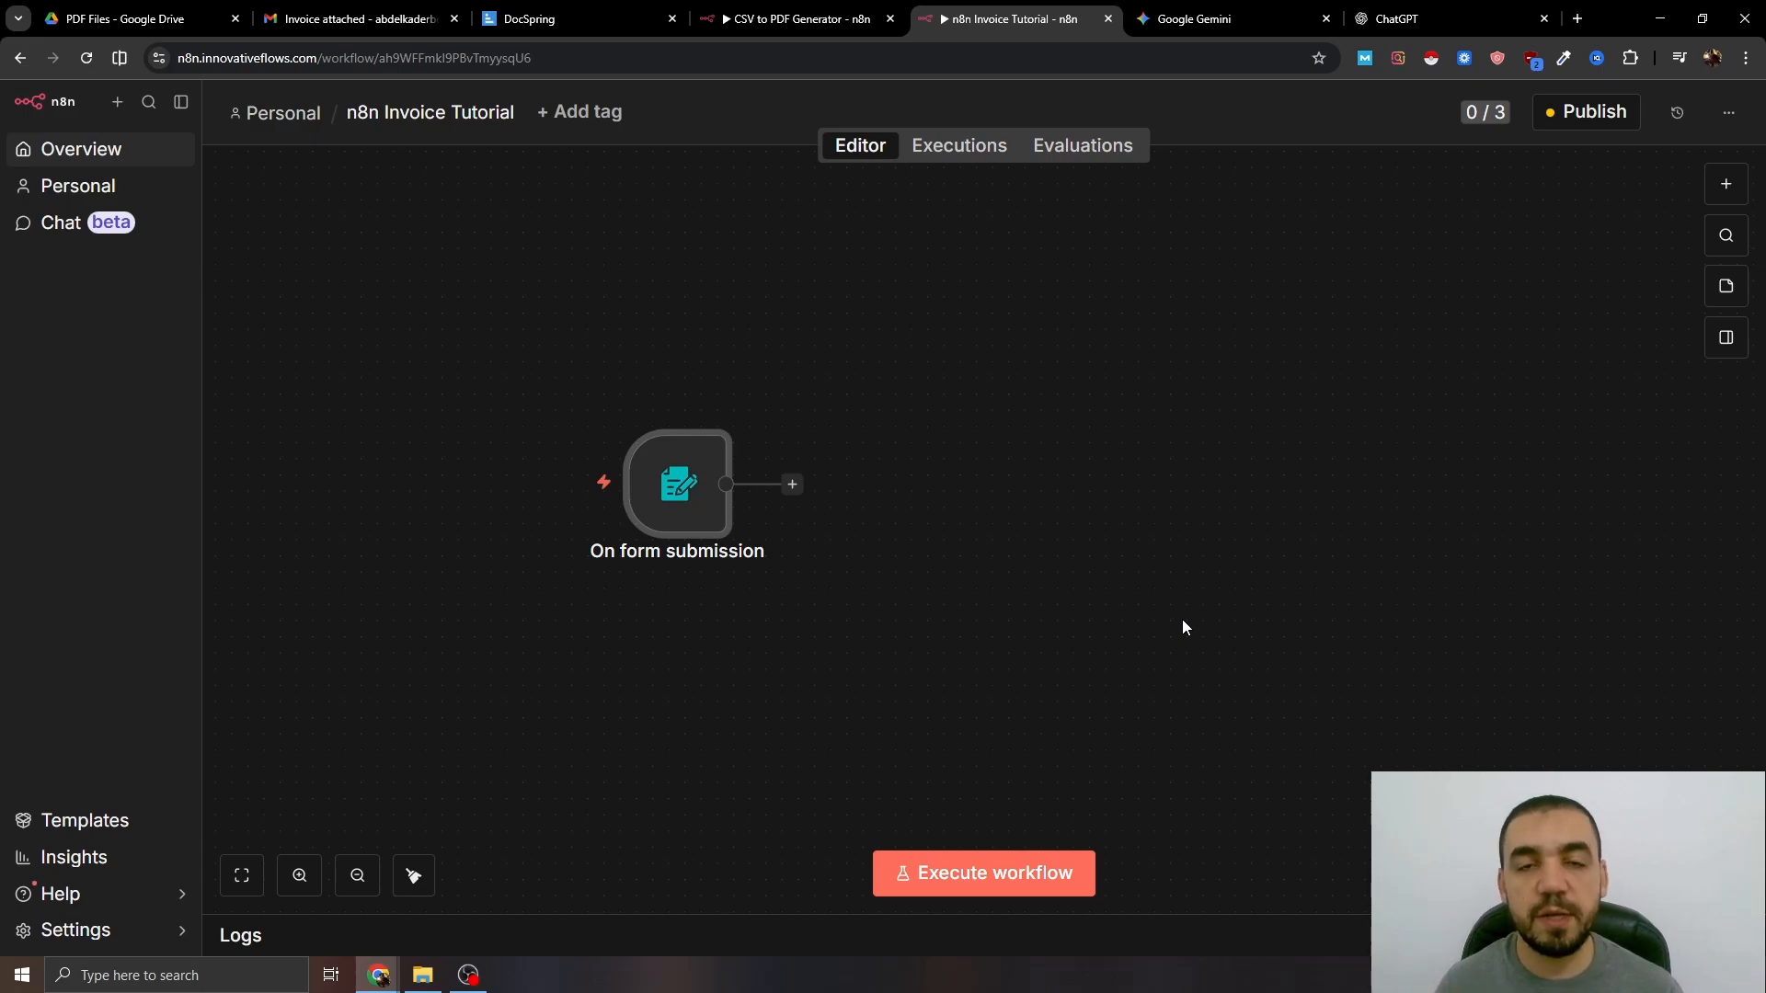
- Start a test run and enter 'test' in every text field of the form
left_click(964, 505)
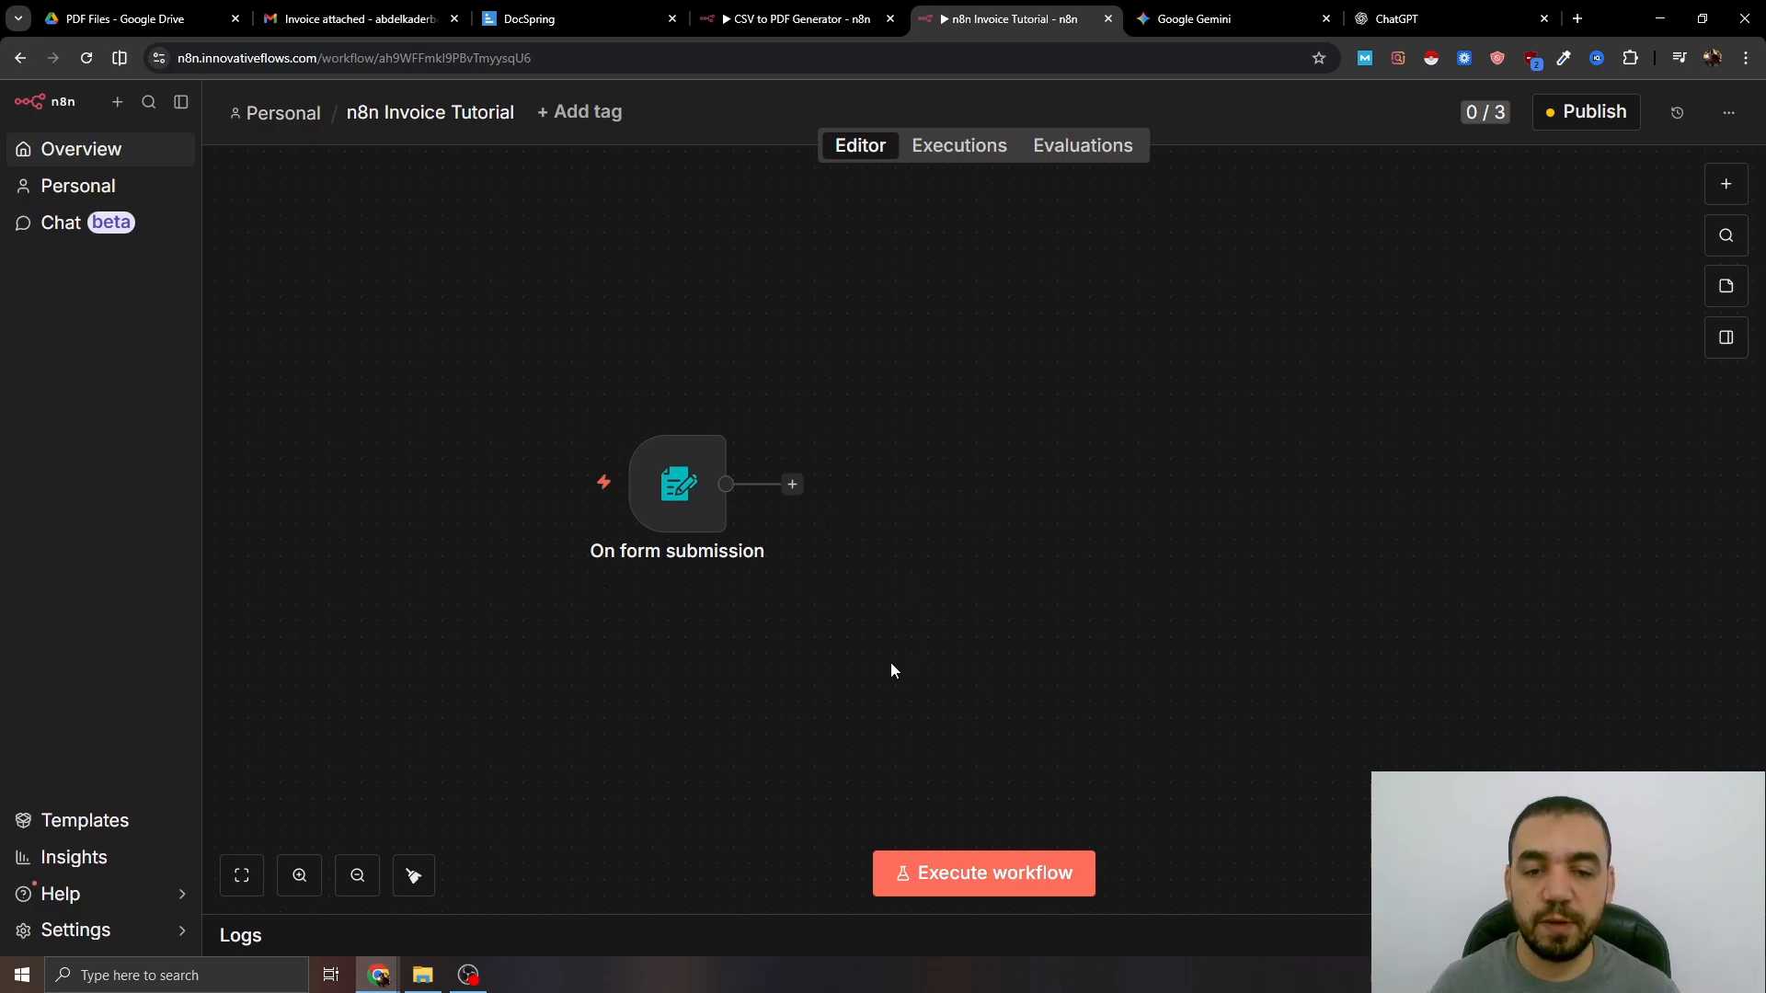
left_click(958, 875)
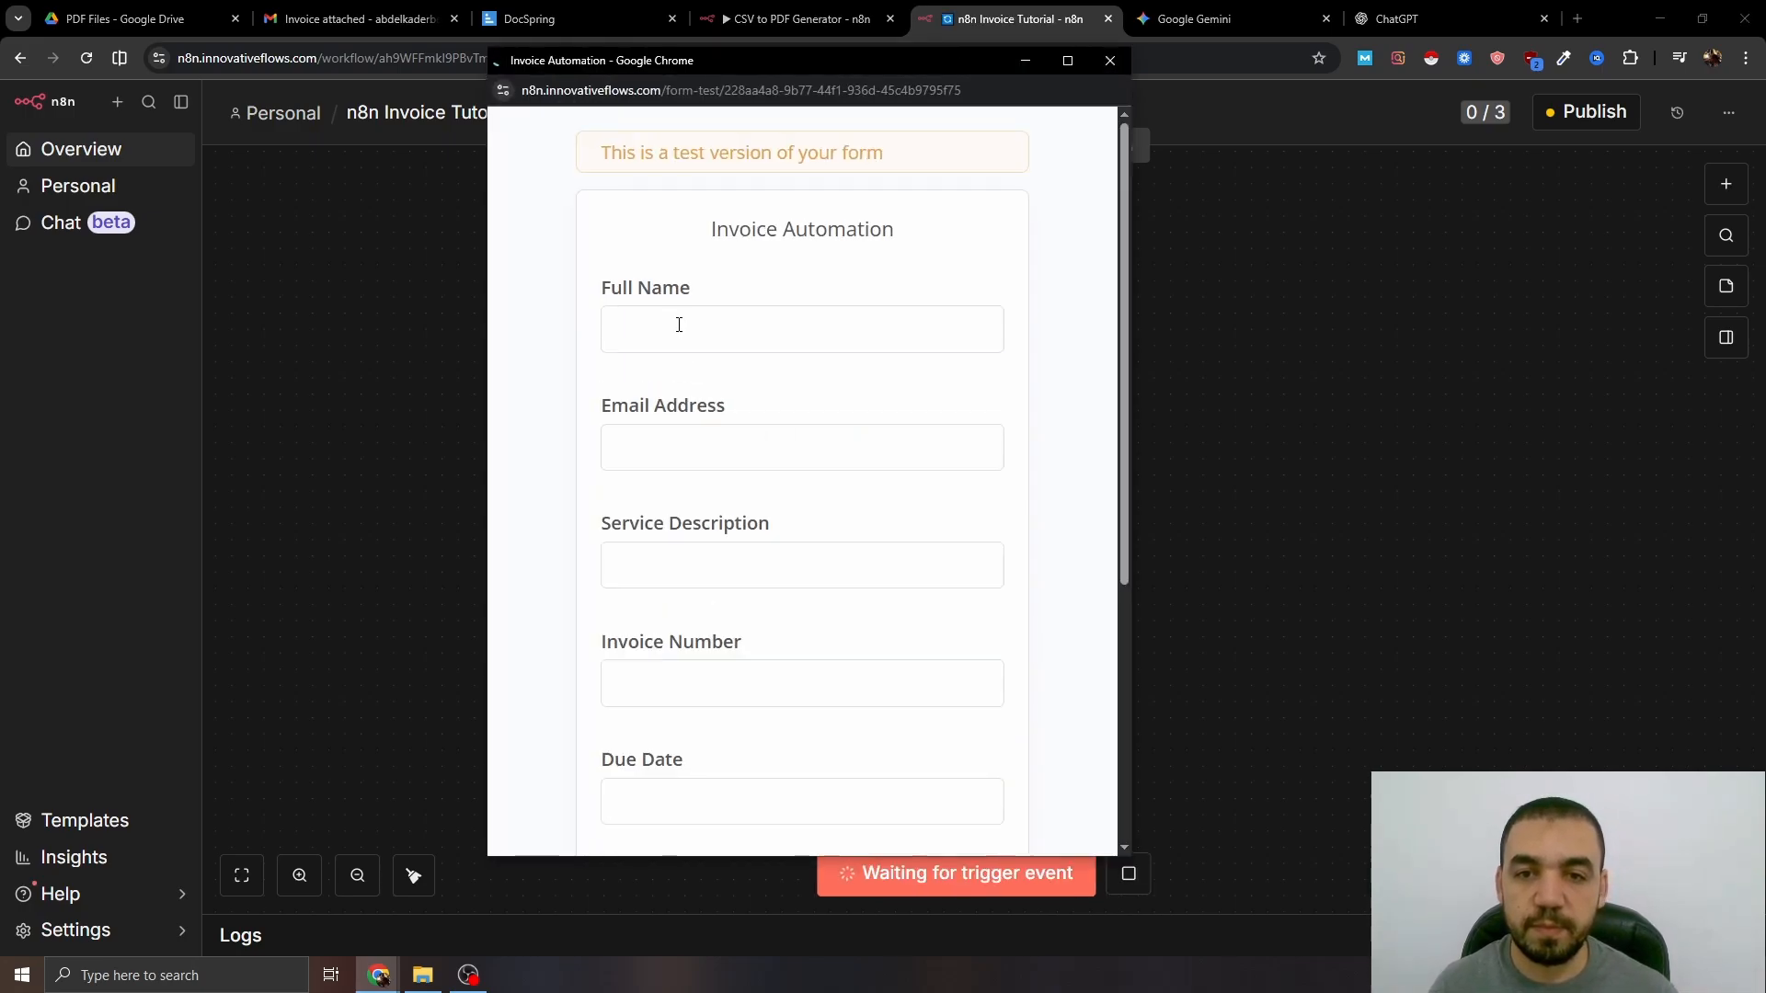
left_click(678, 322)
type("test")
left_click(634, 449)
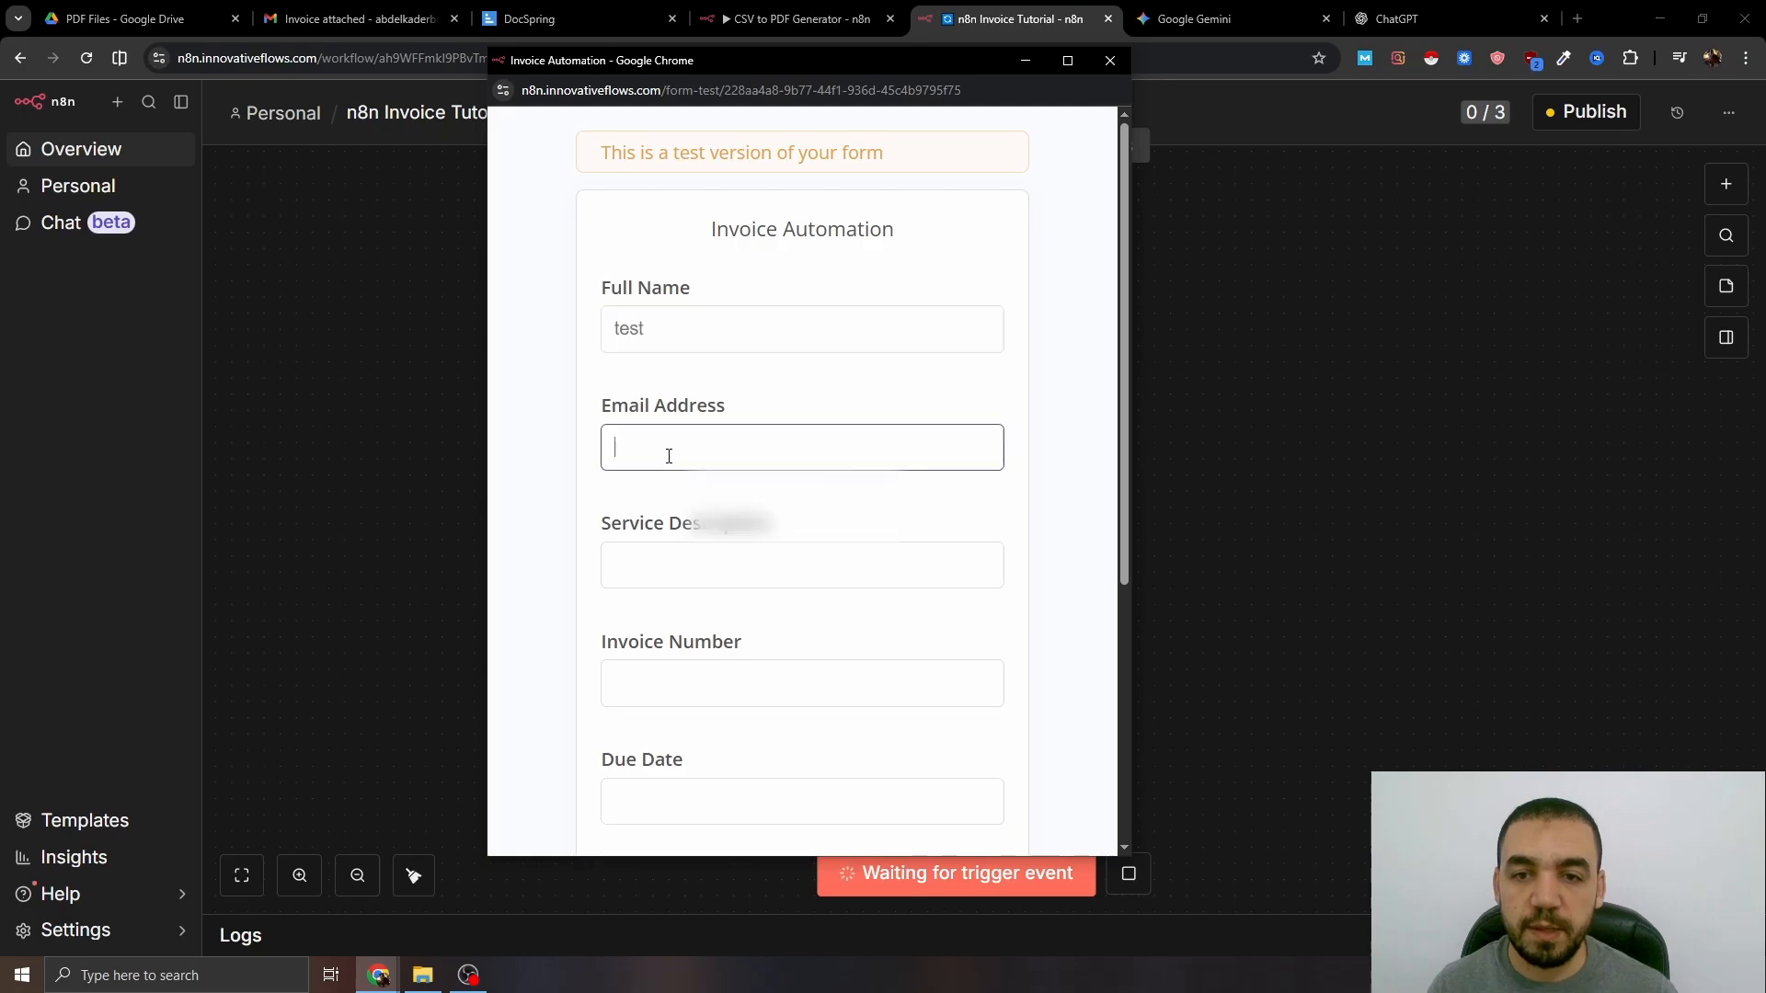
type("test")
left_click(650, 557)
type("test")
left_click(650, 677)
type("test")
scroll(696, 678, "down", 1)
scroll(697, 678, "down", 2)
left_click(651, 509)
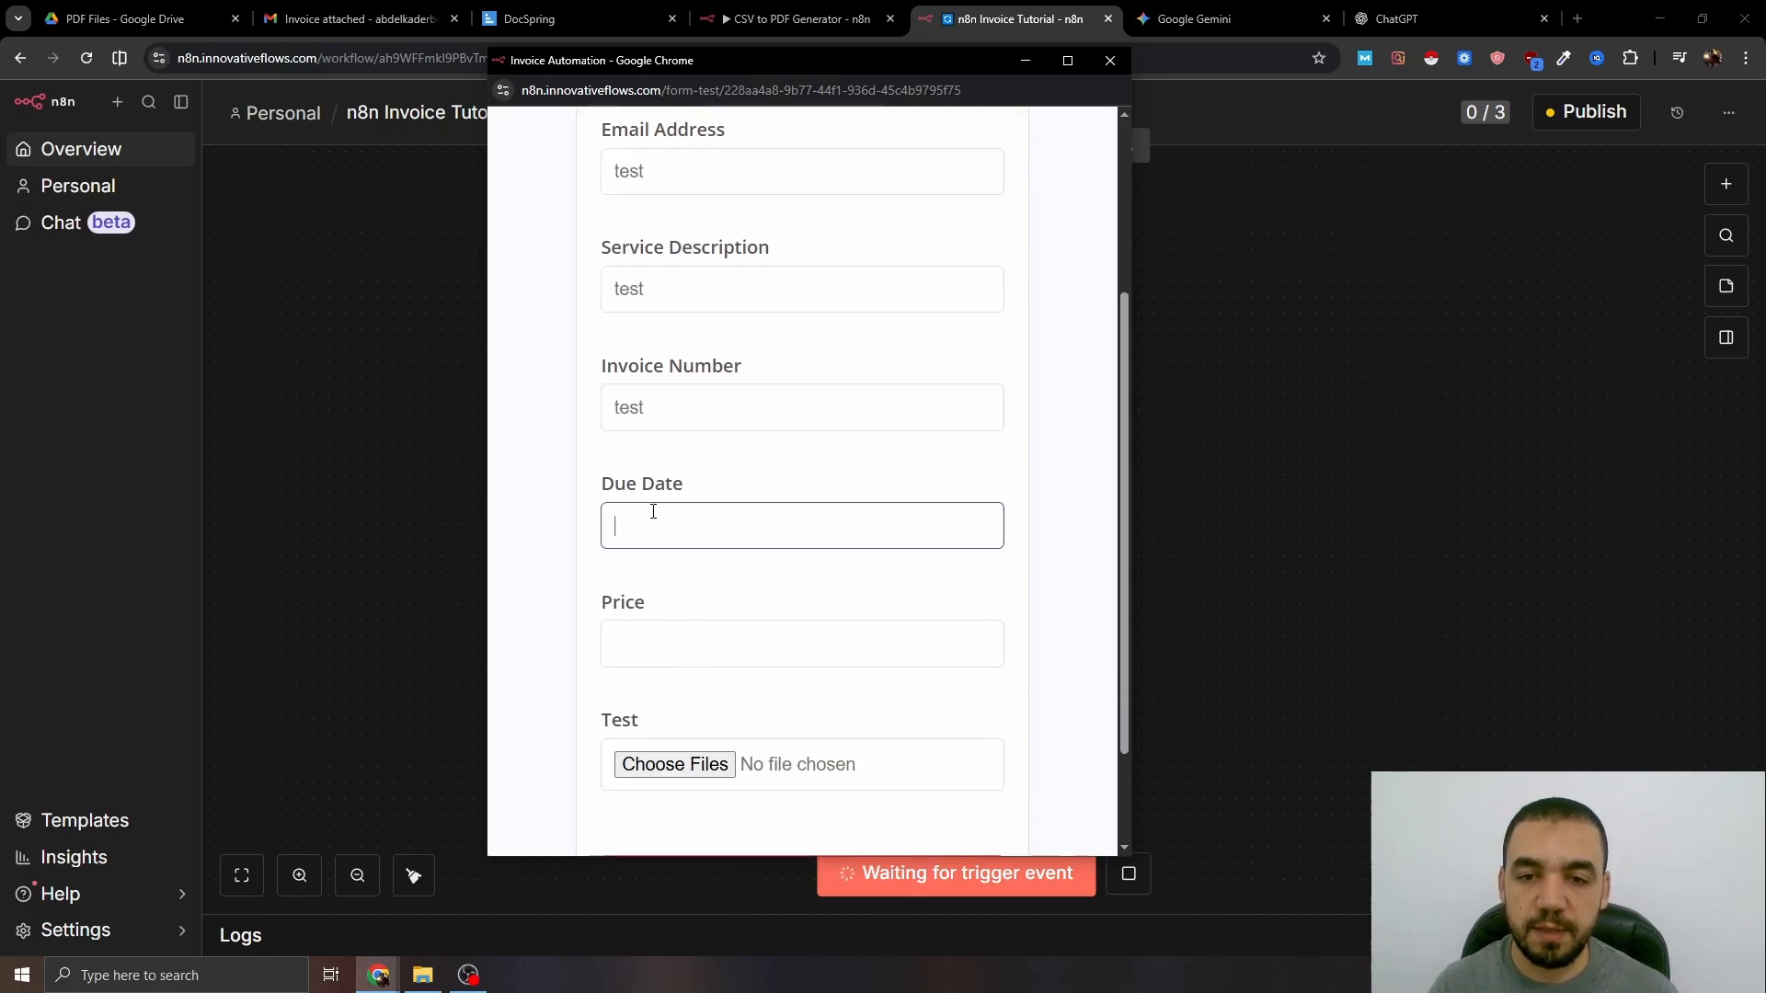
type("test")
left_click(659, 654)
type("test")
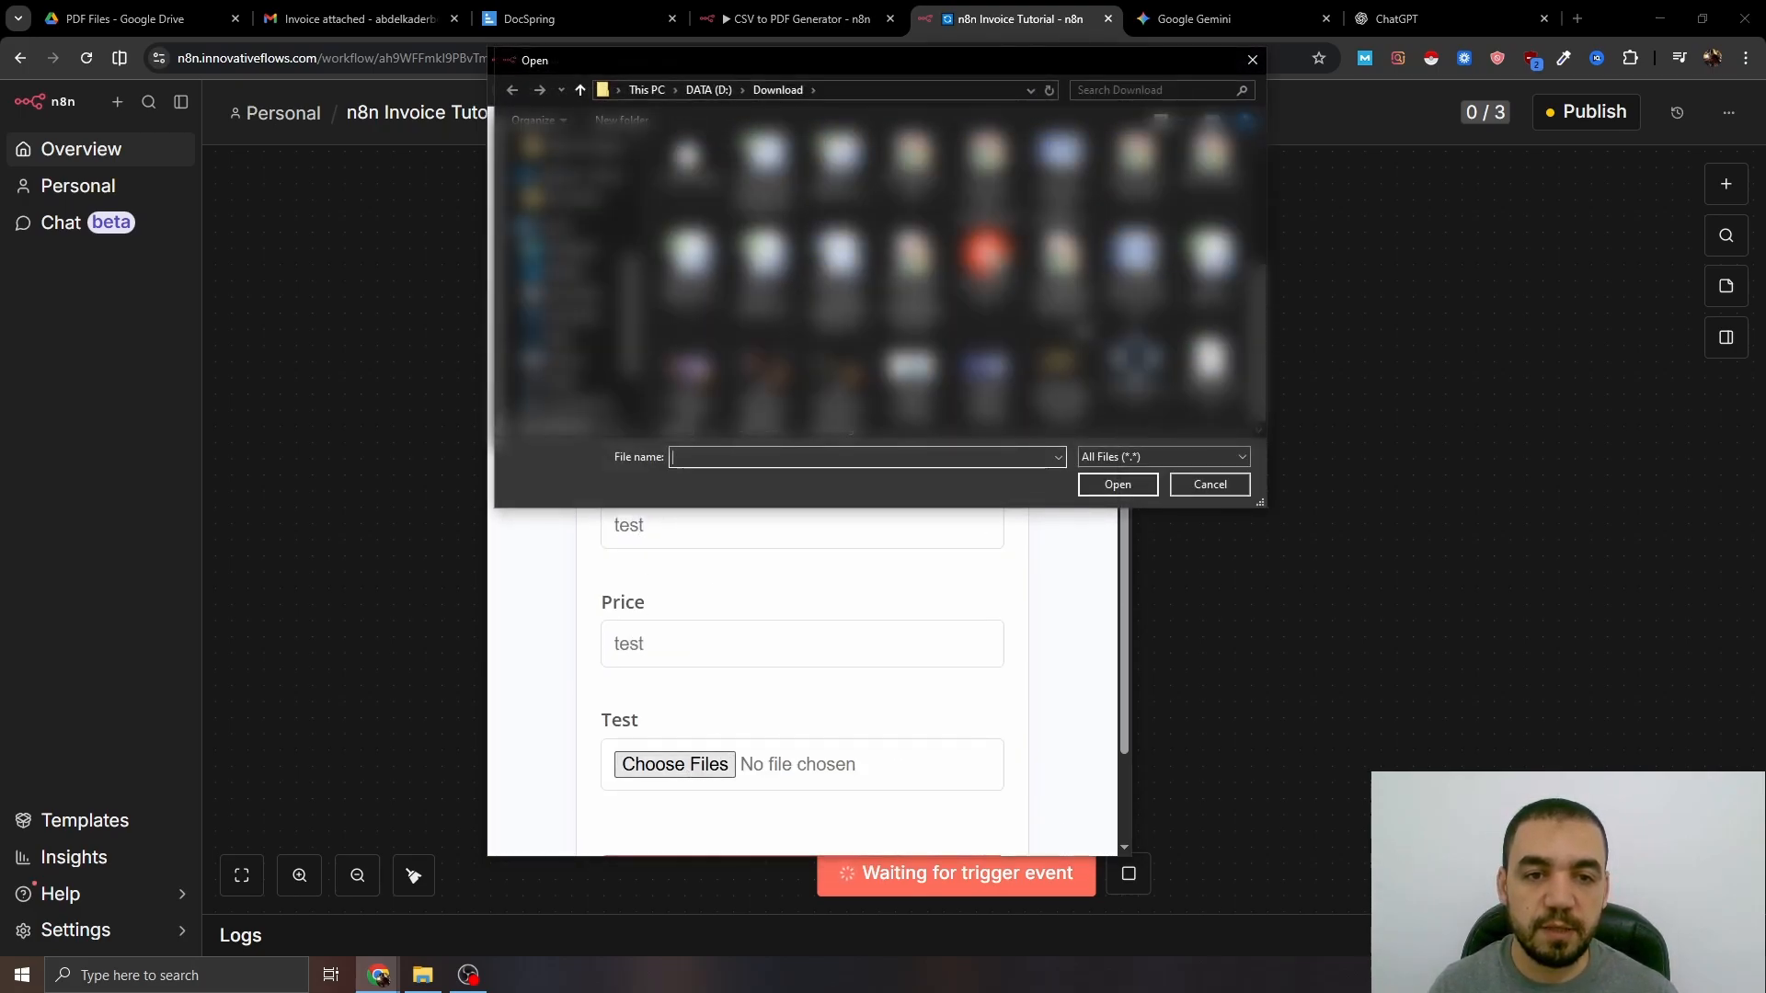
- Attach test data.csv, submit the form, and pin the trigger's 1-item output
left_click(1212, 268)
left_click(1135, 482)
scroll(969, 760, "down", 2)
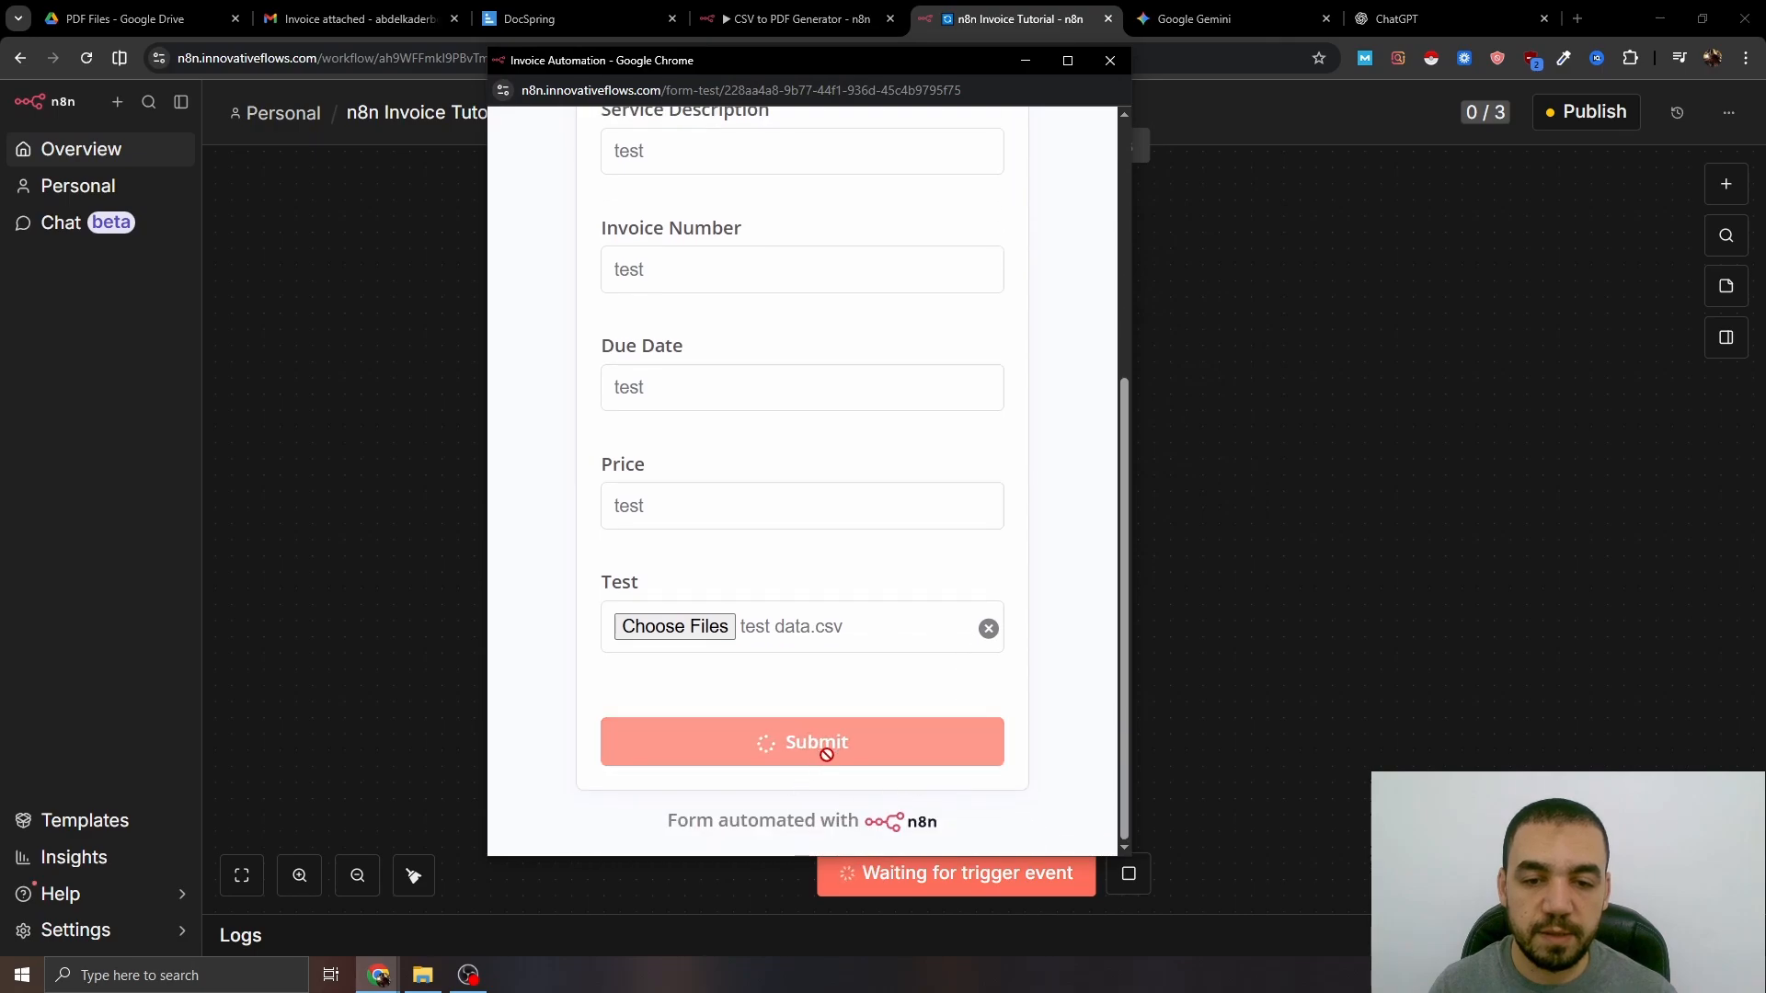
left_click(824, 743)
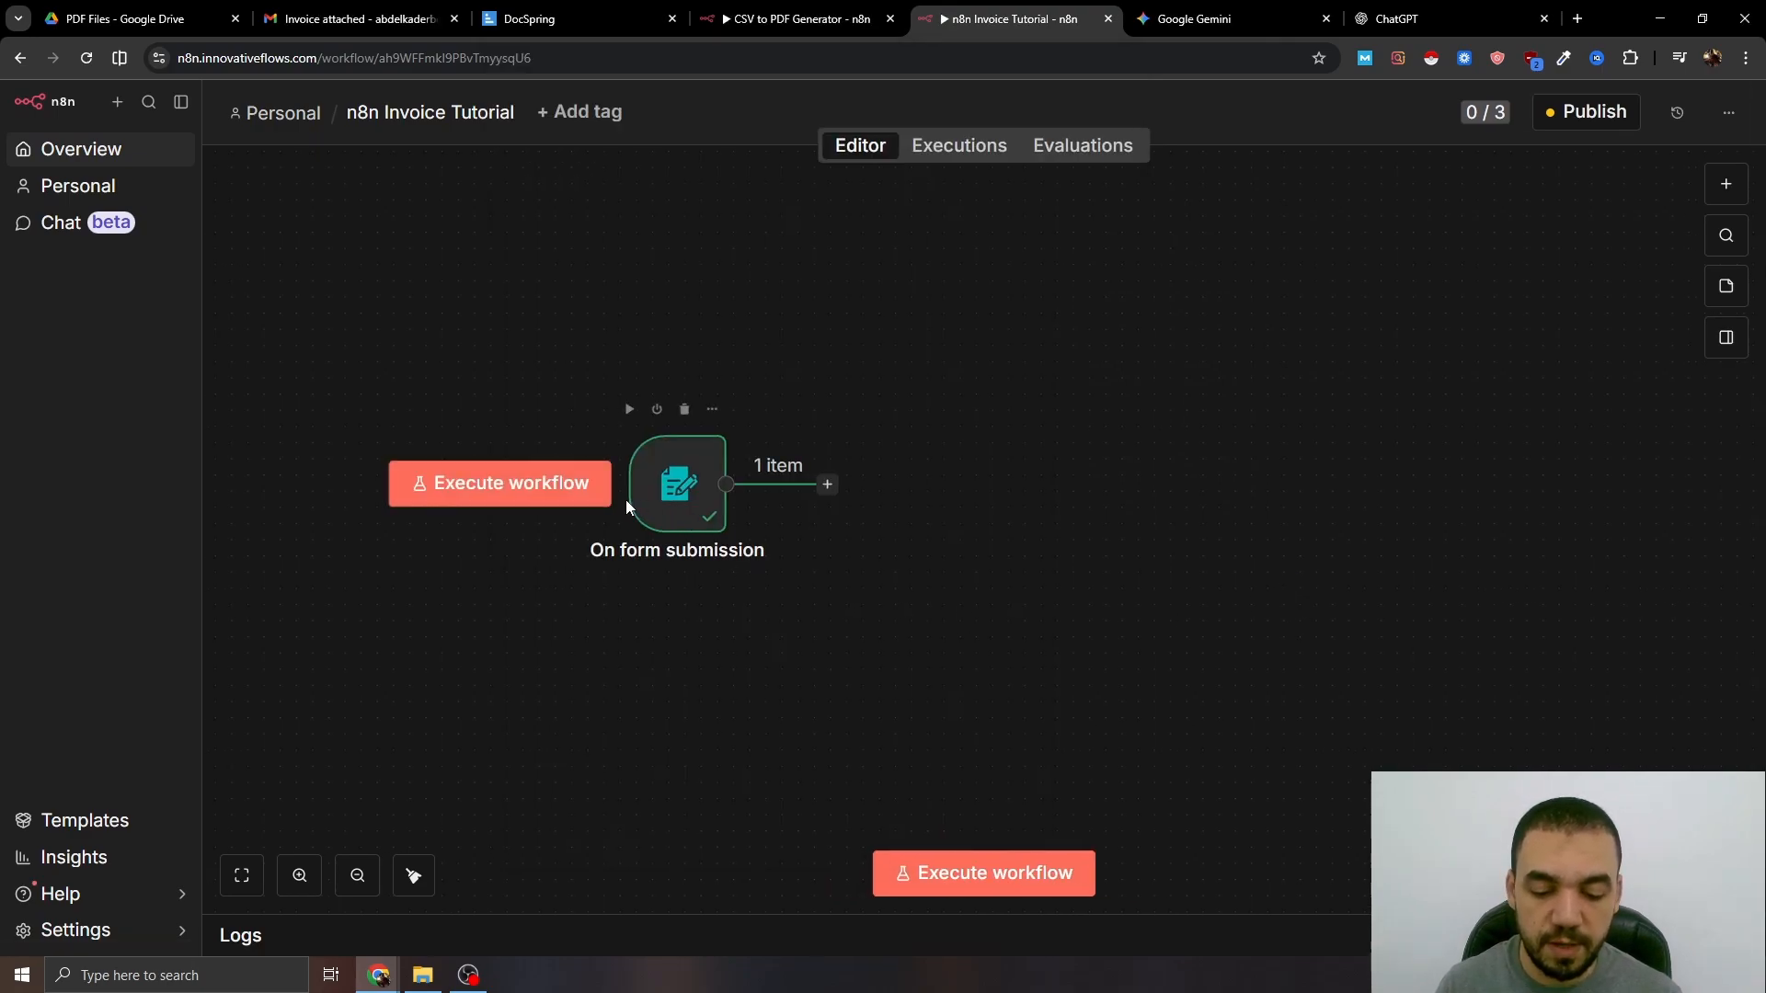
left_click(664, 490)
key("p")
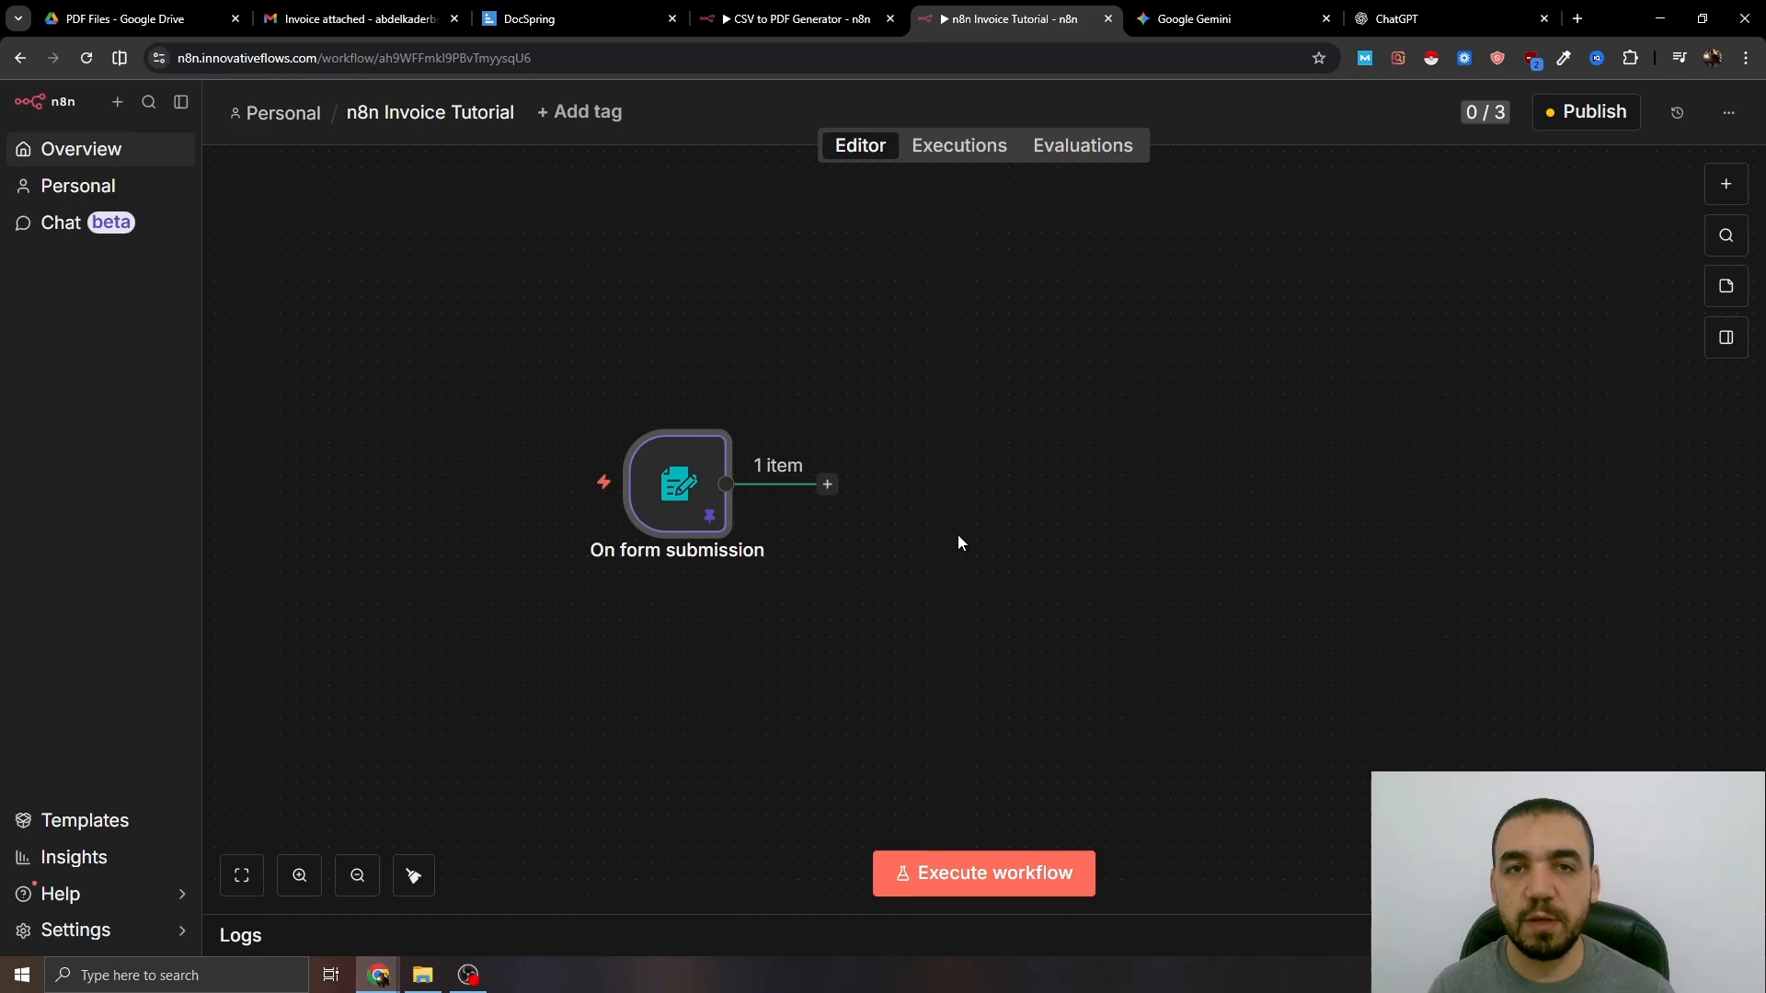
- Add an If node after the trigger with a Boolean 'is true' condition
left_click(827, 484)
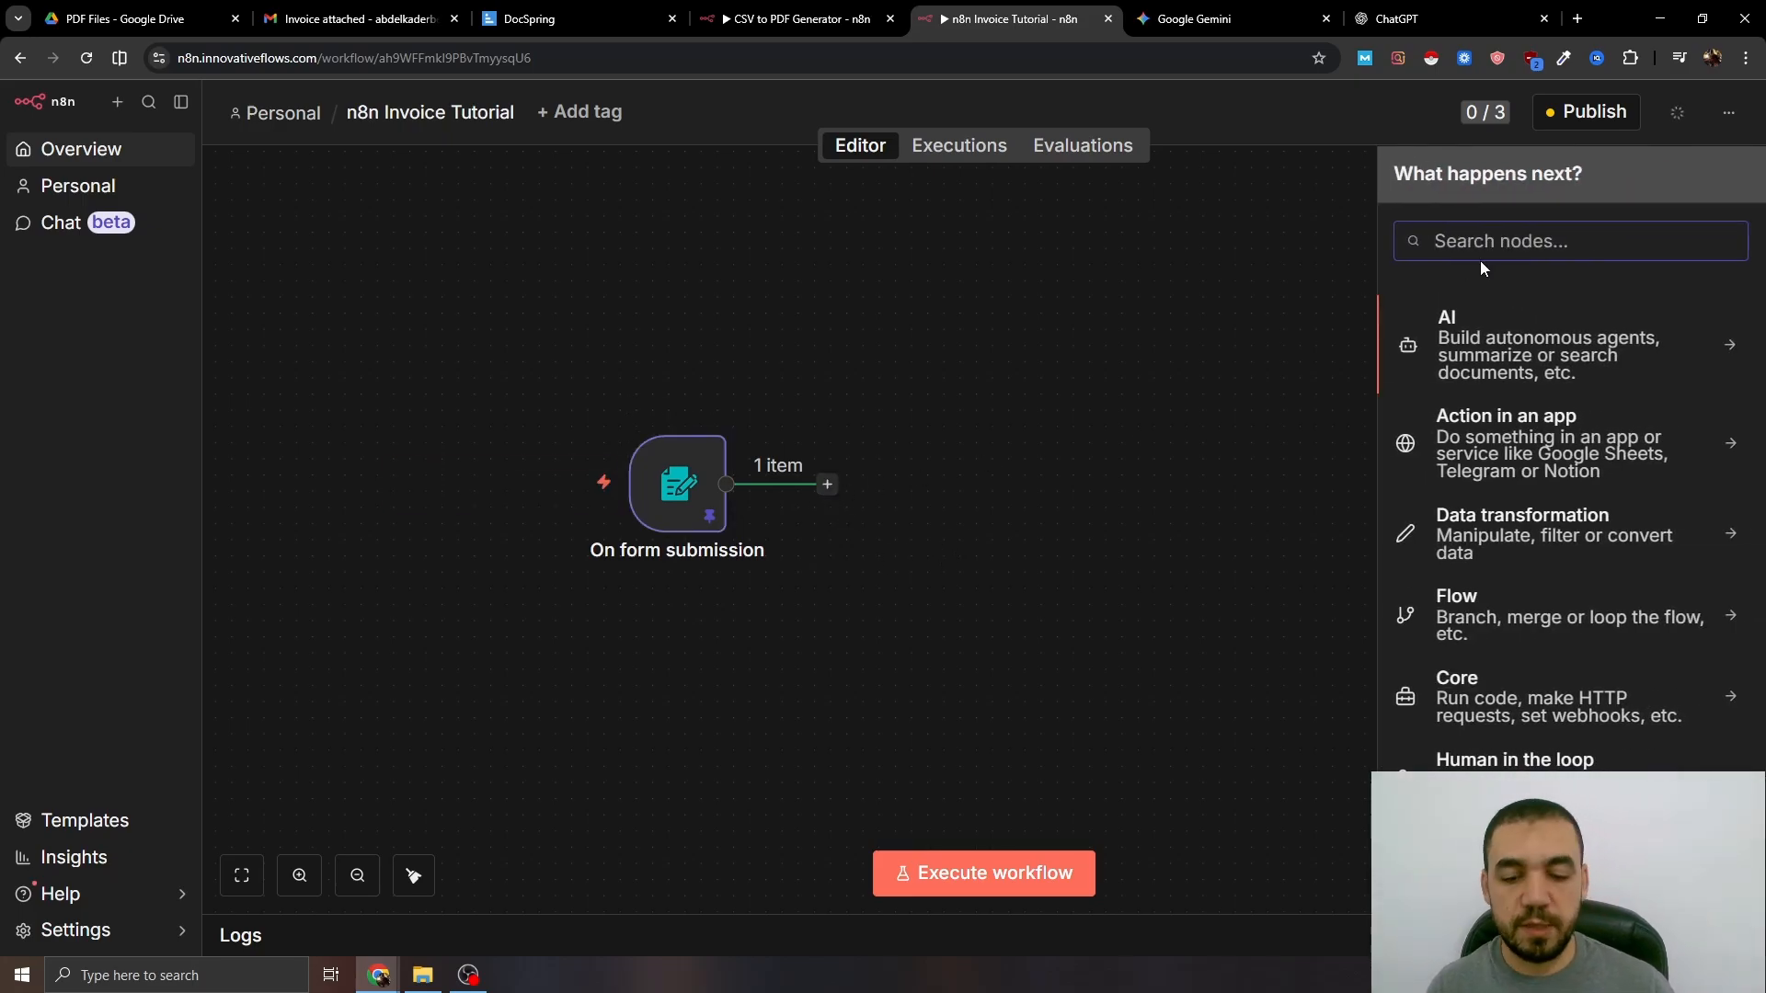
type("if")
key("Return")
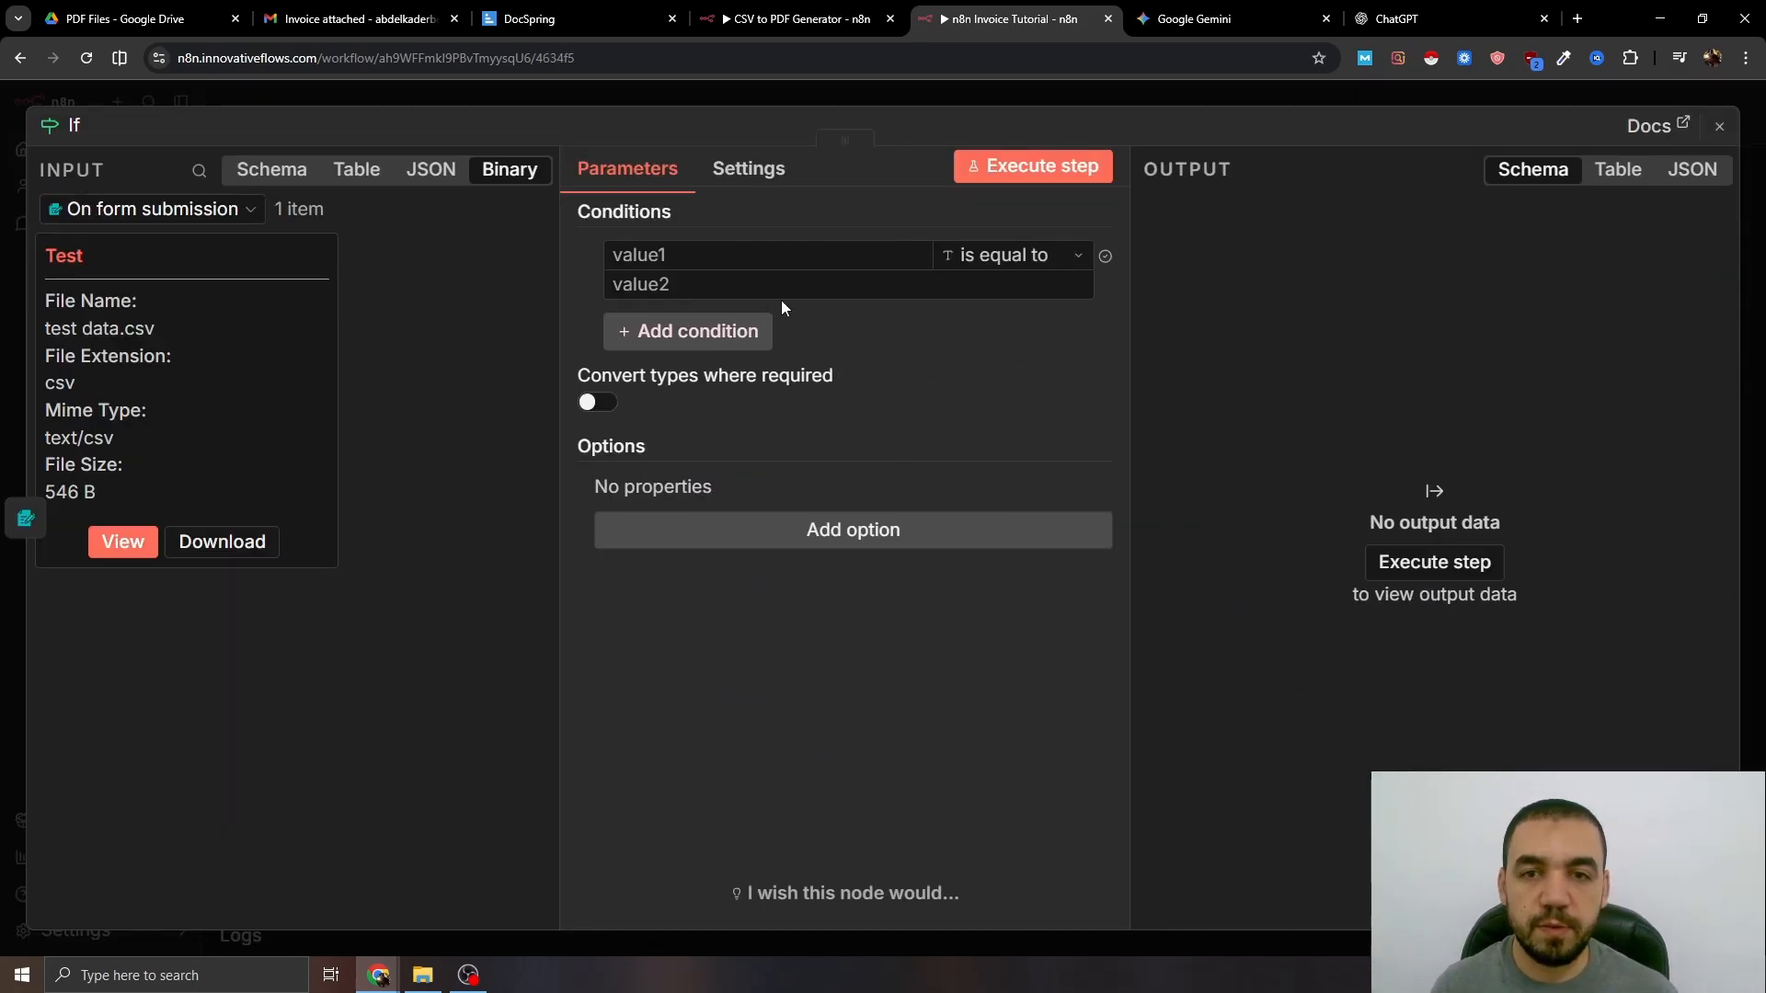
left_click(874, 228)
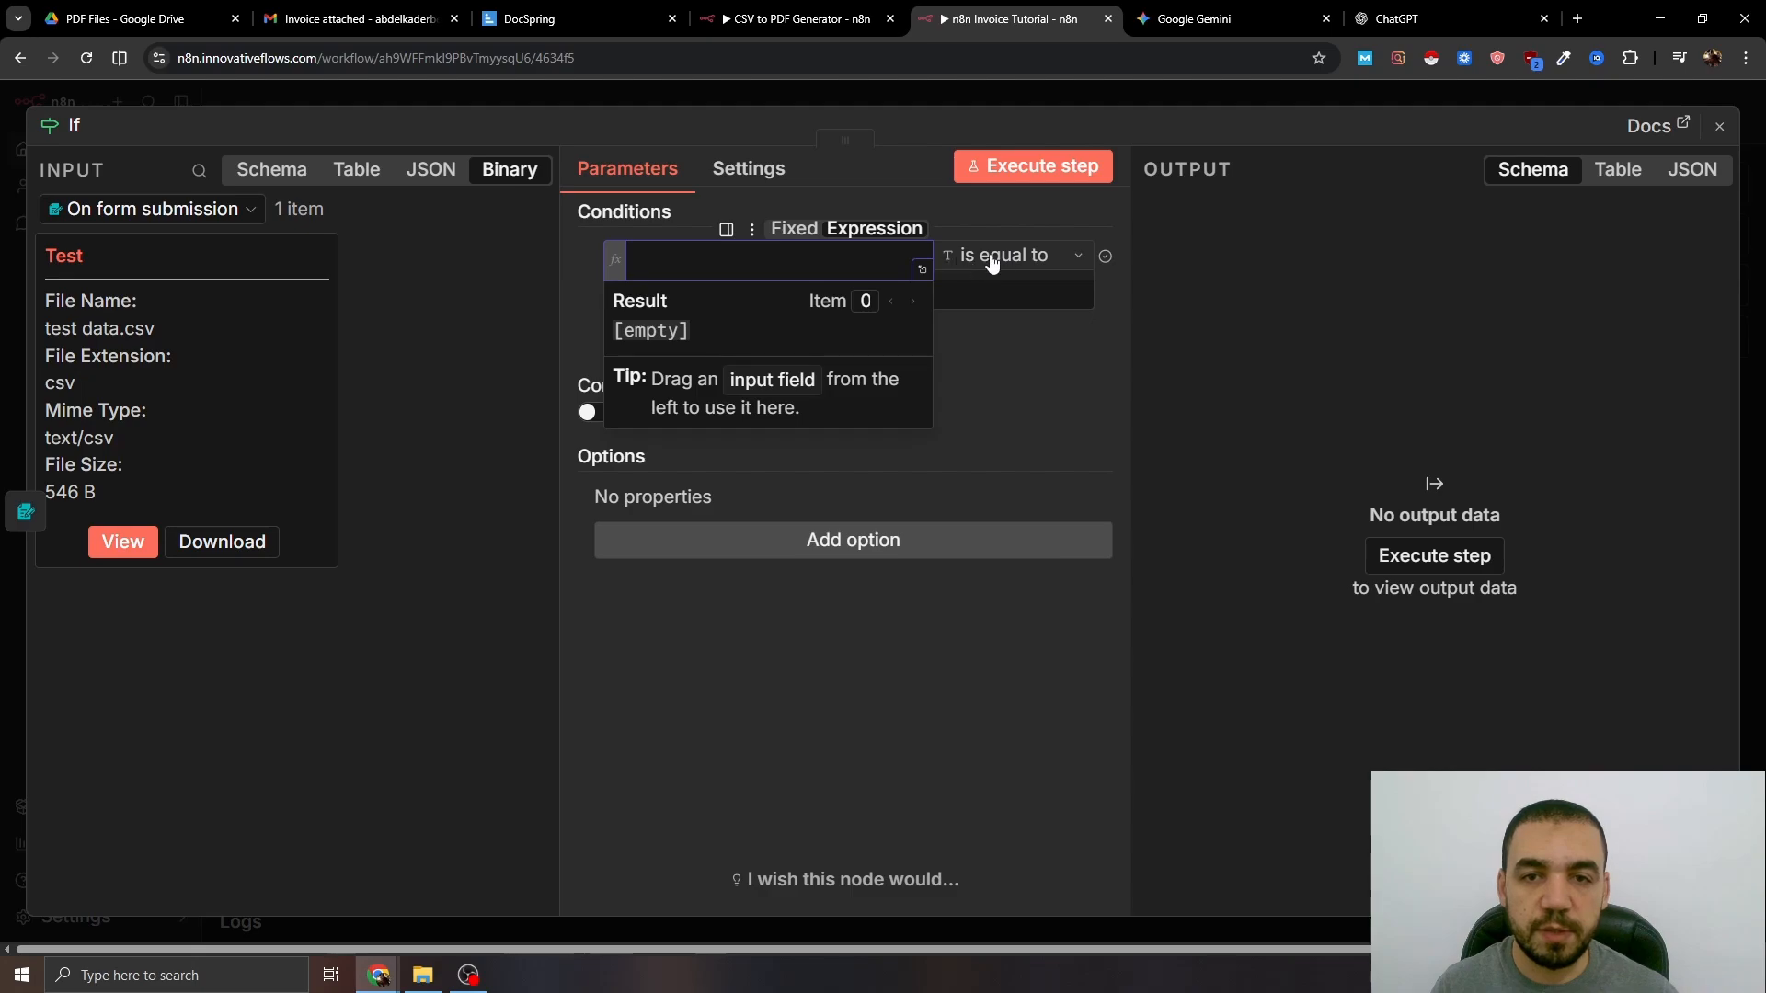
left_click(1002, 260)
mouse_move(1044, 406)
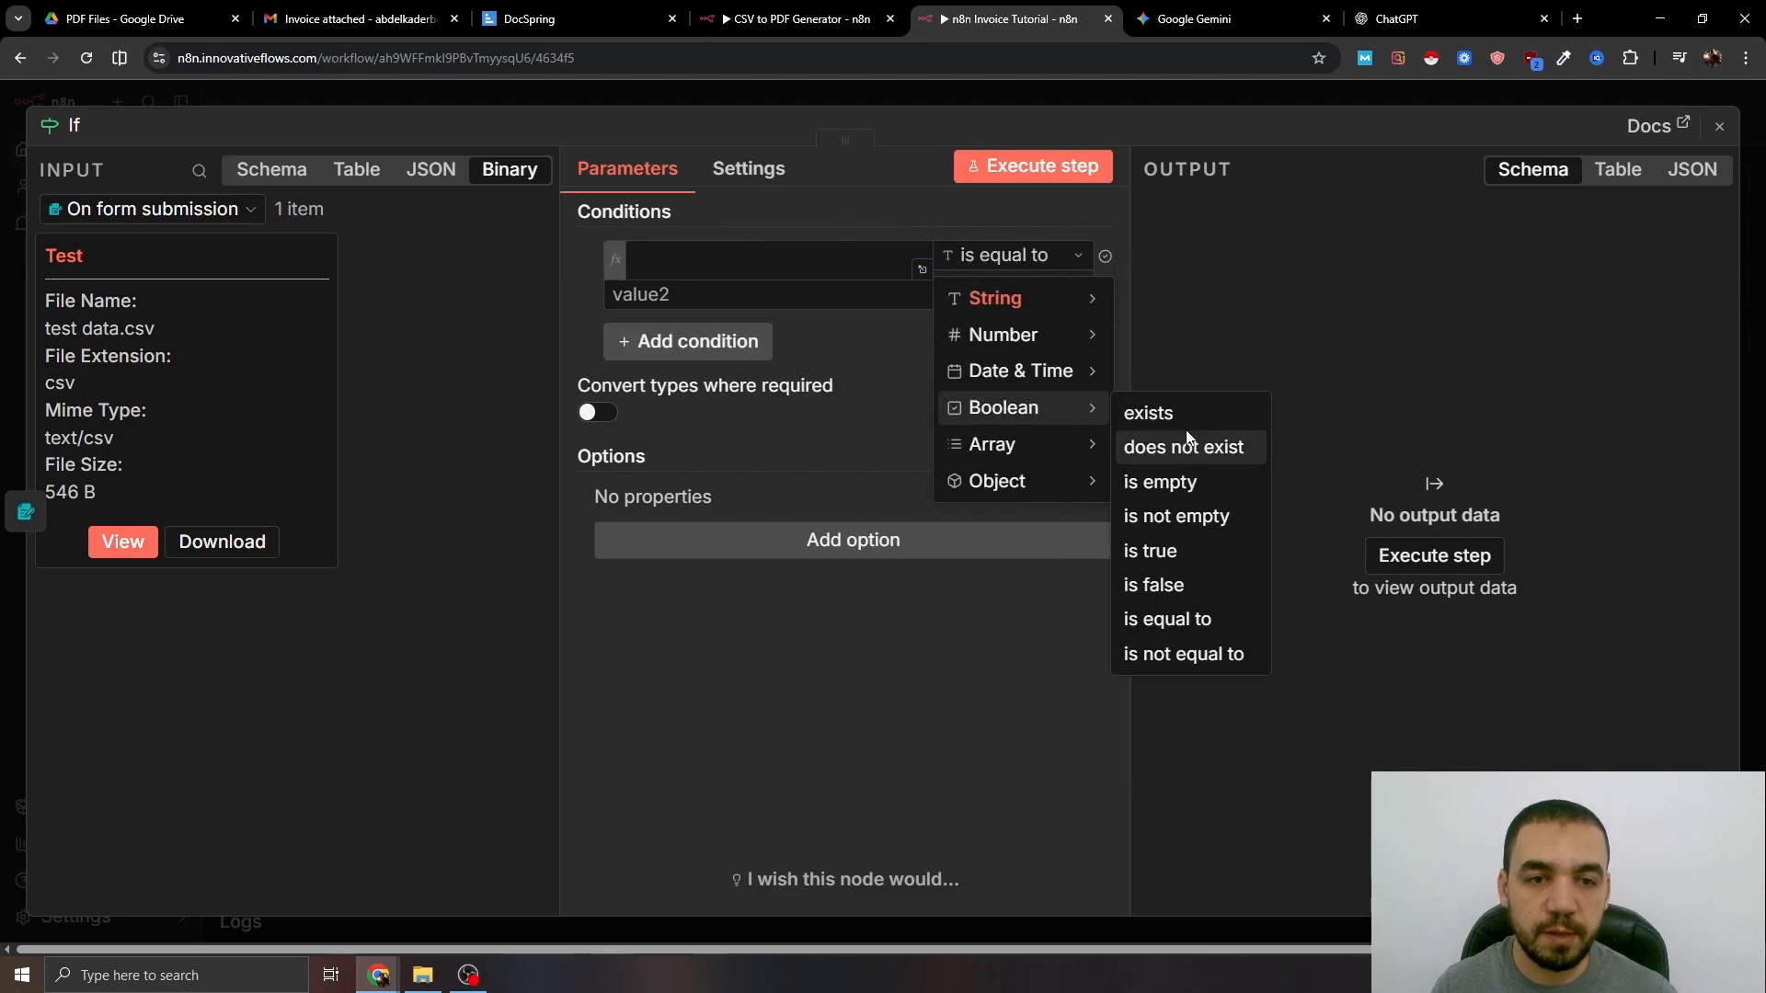
left_click(1161, 551)
- Set the condition value to {{ !!$binary?.Test }} and run the workflow, sending 1 item to true
left_click(747, 268)
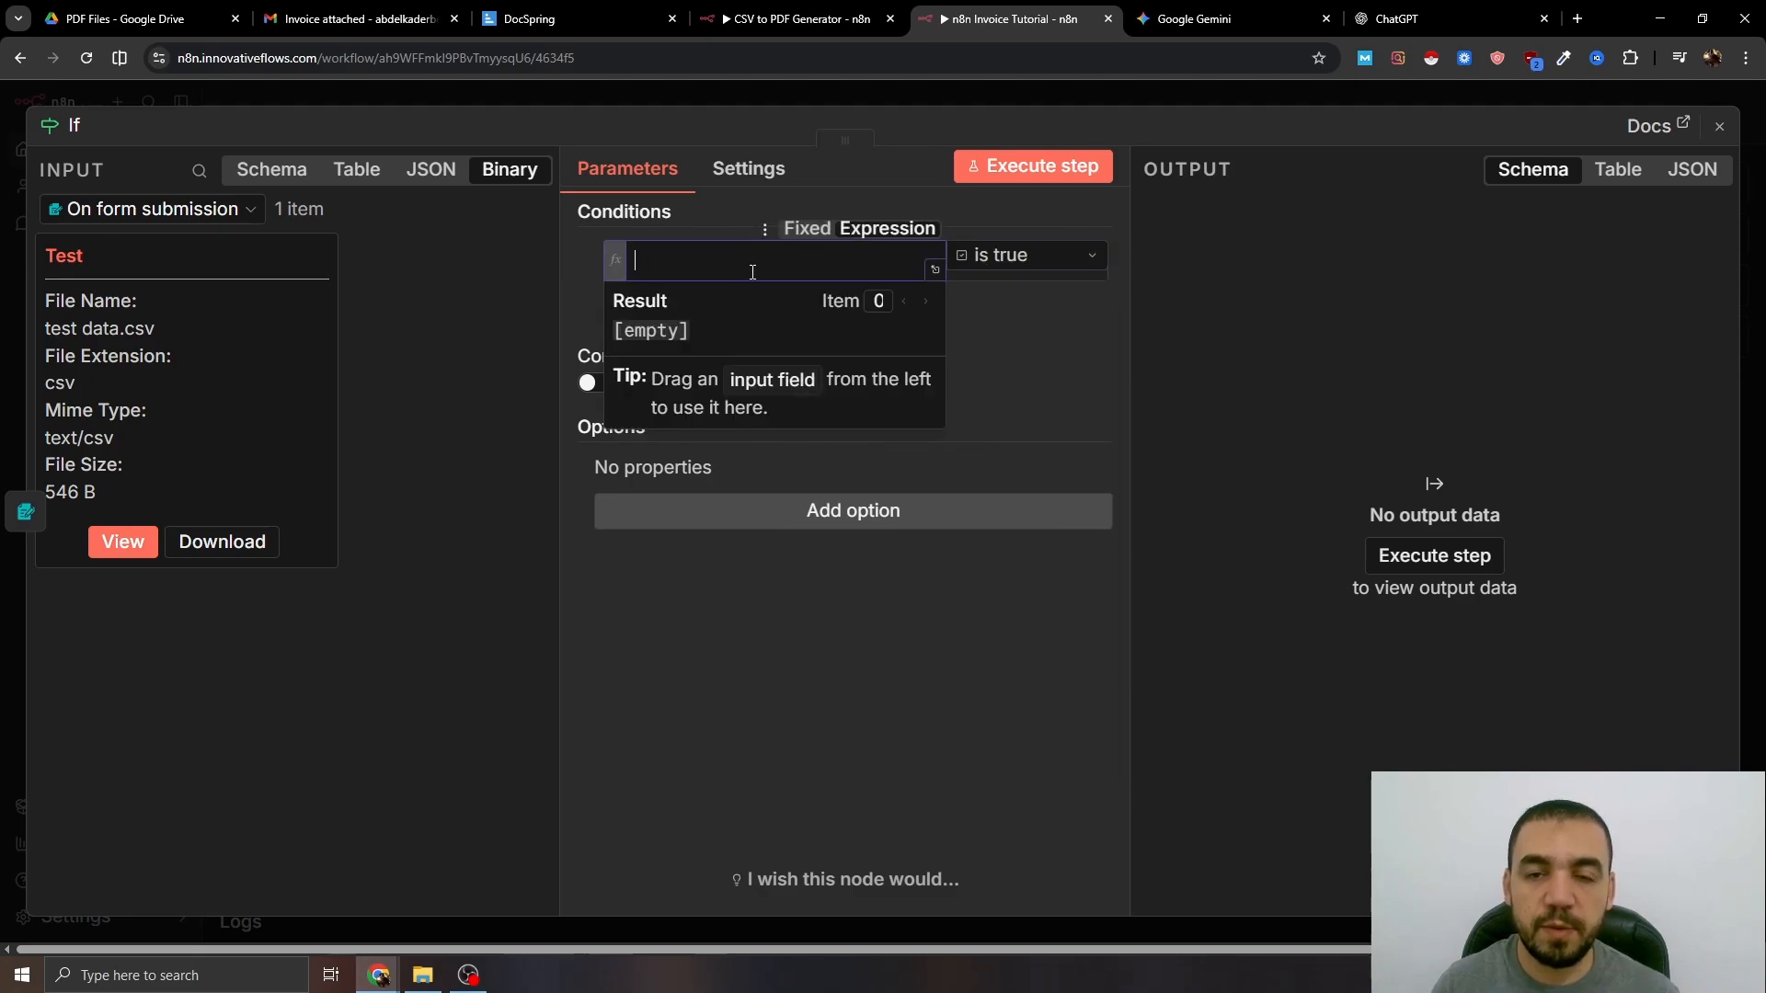
type("{{ !!$binary?.Test }}")
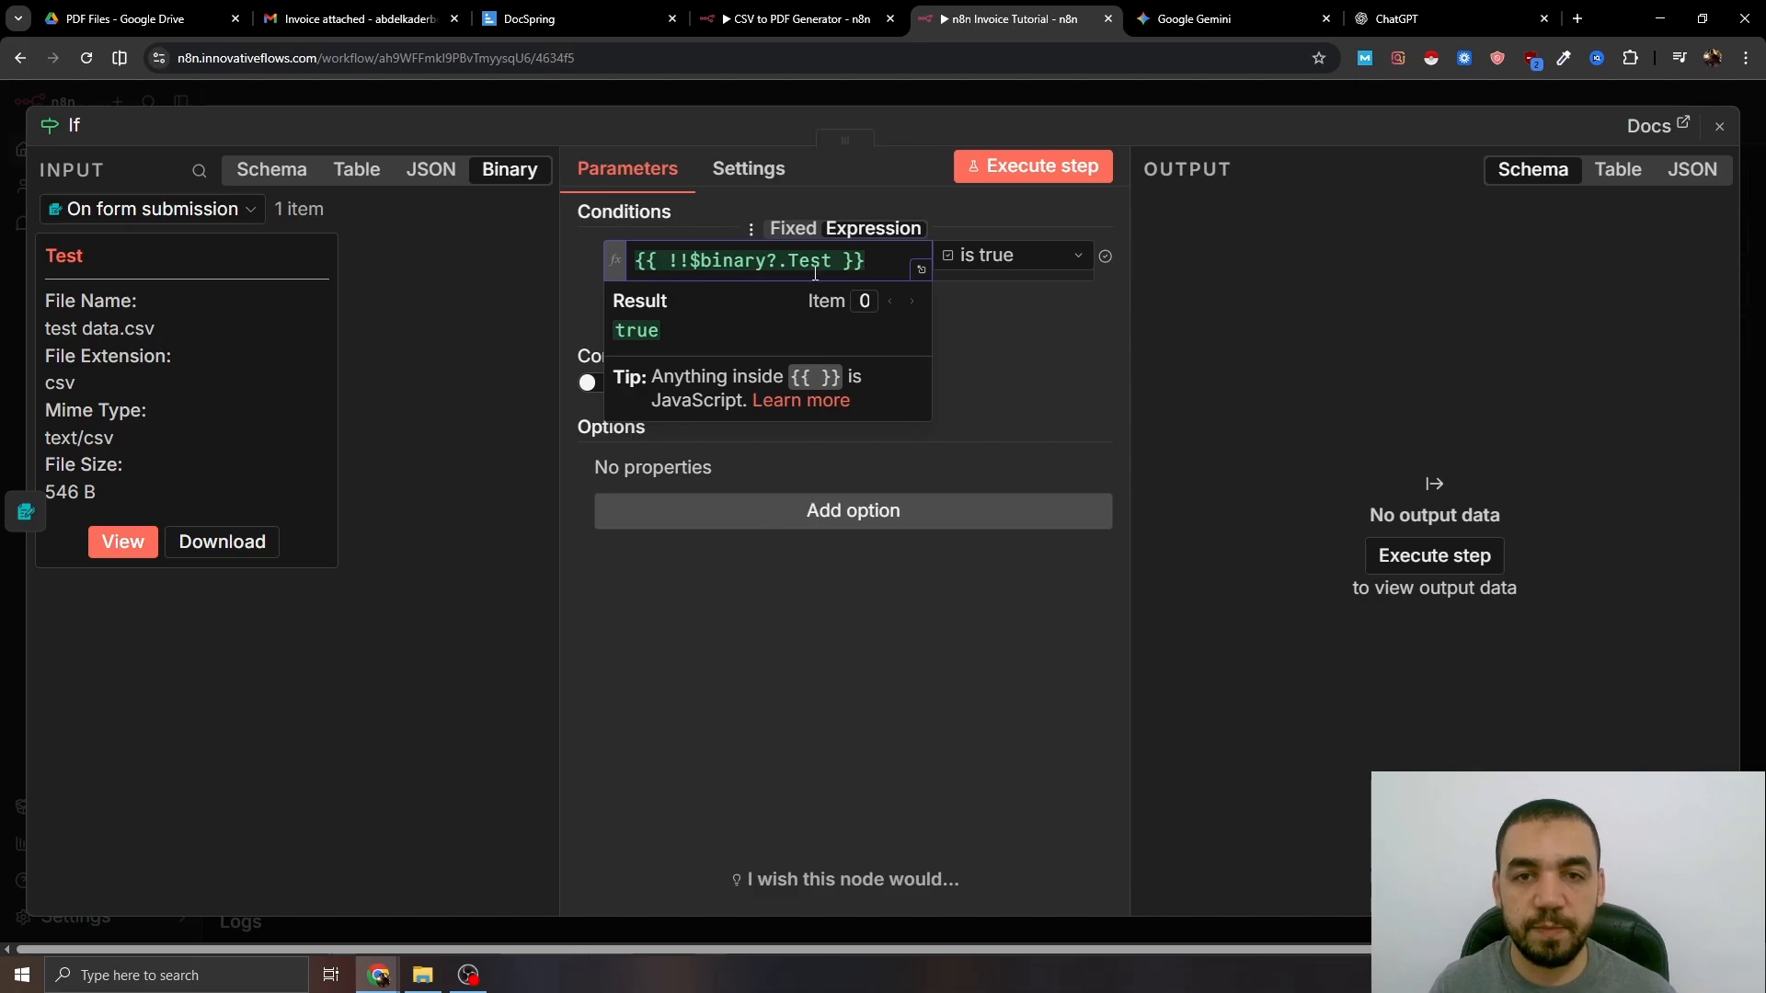
double_click(828, 262)
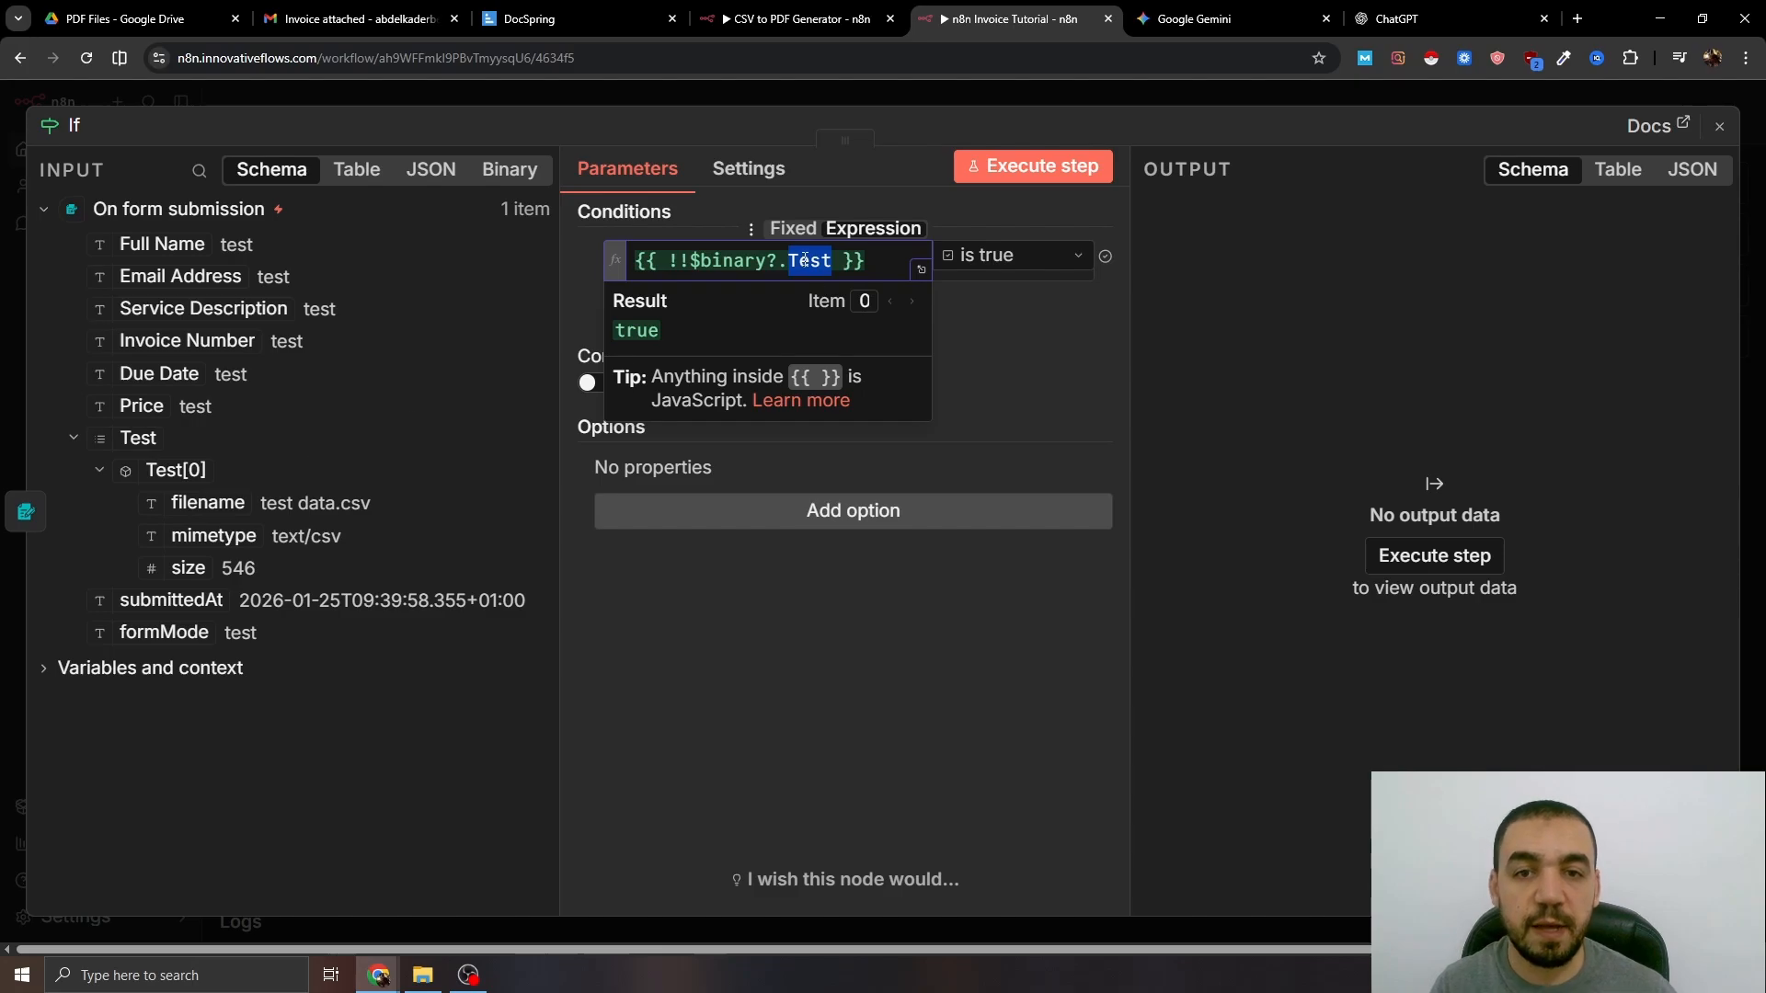
key("Escape")
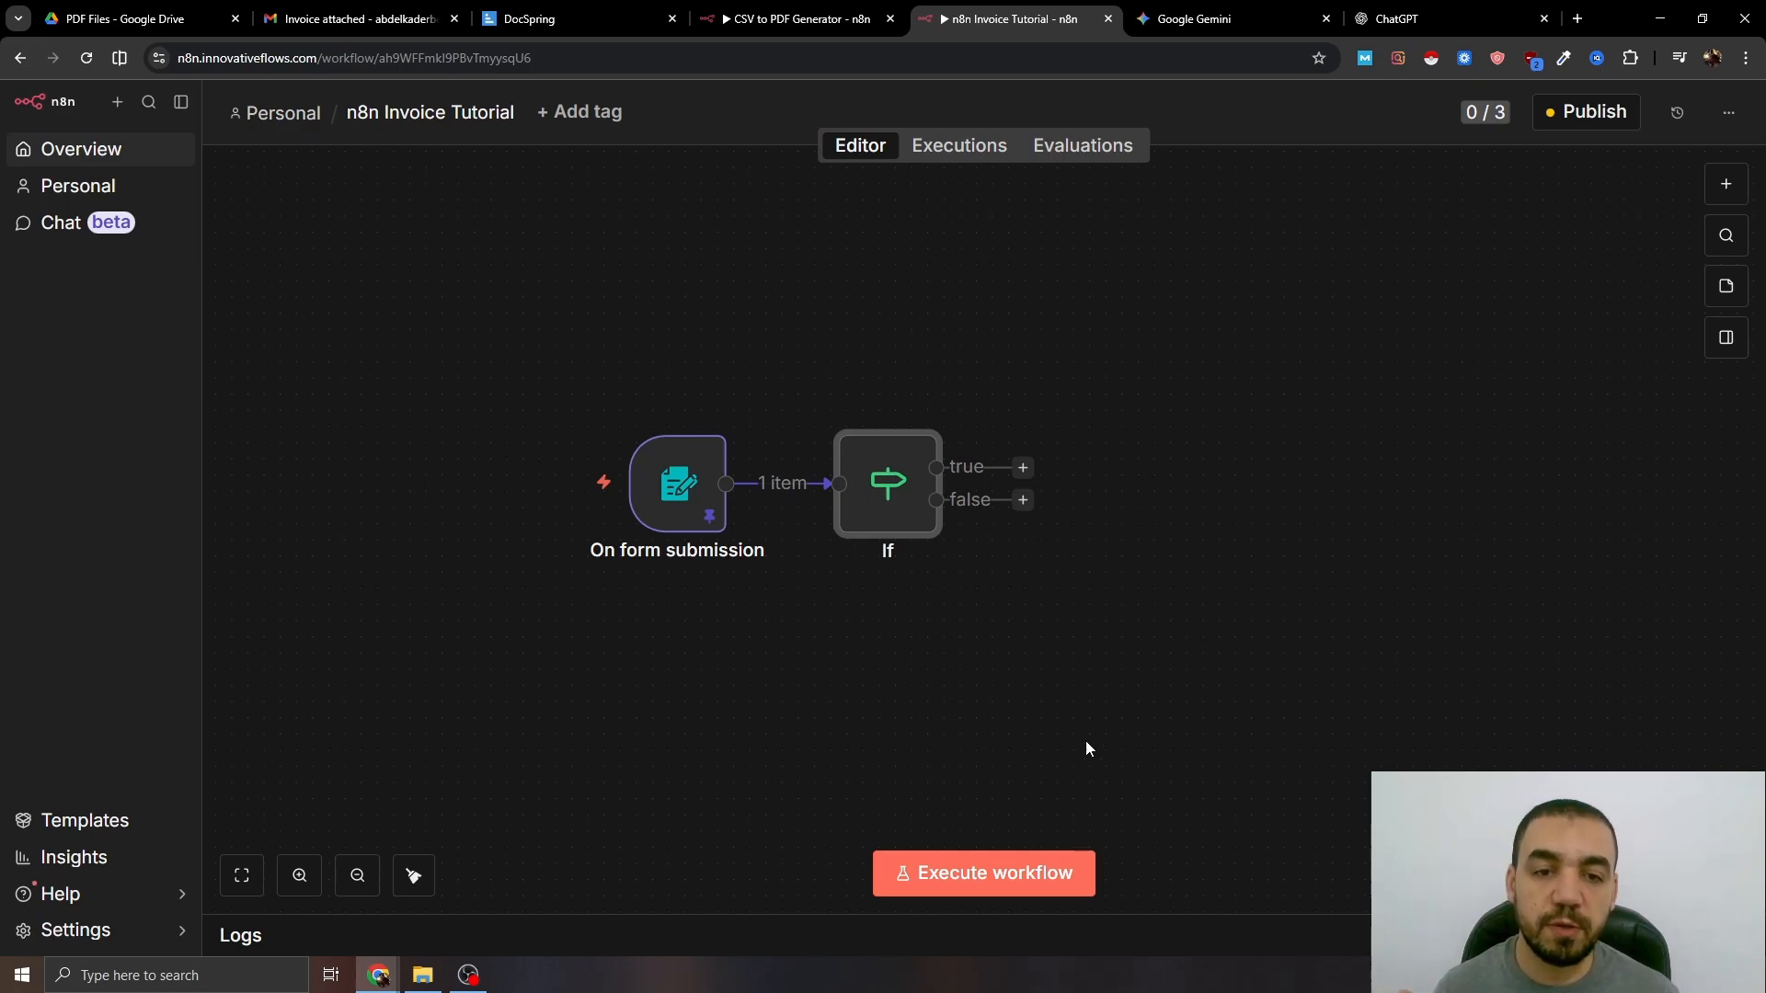
left_click(990, 872)
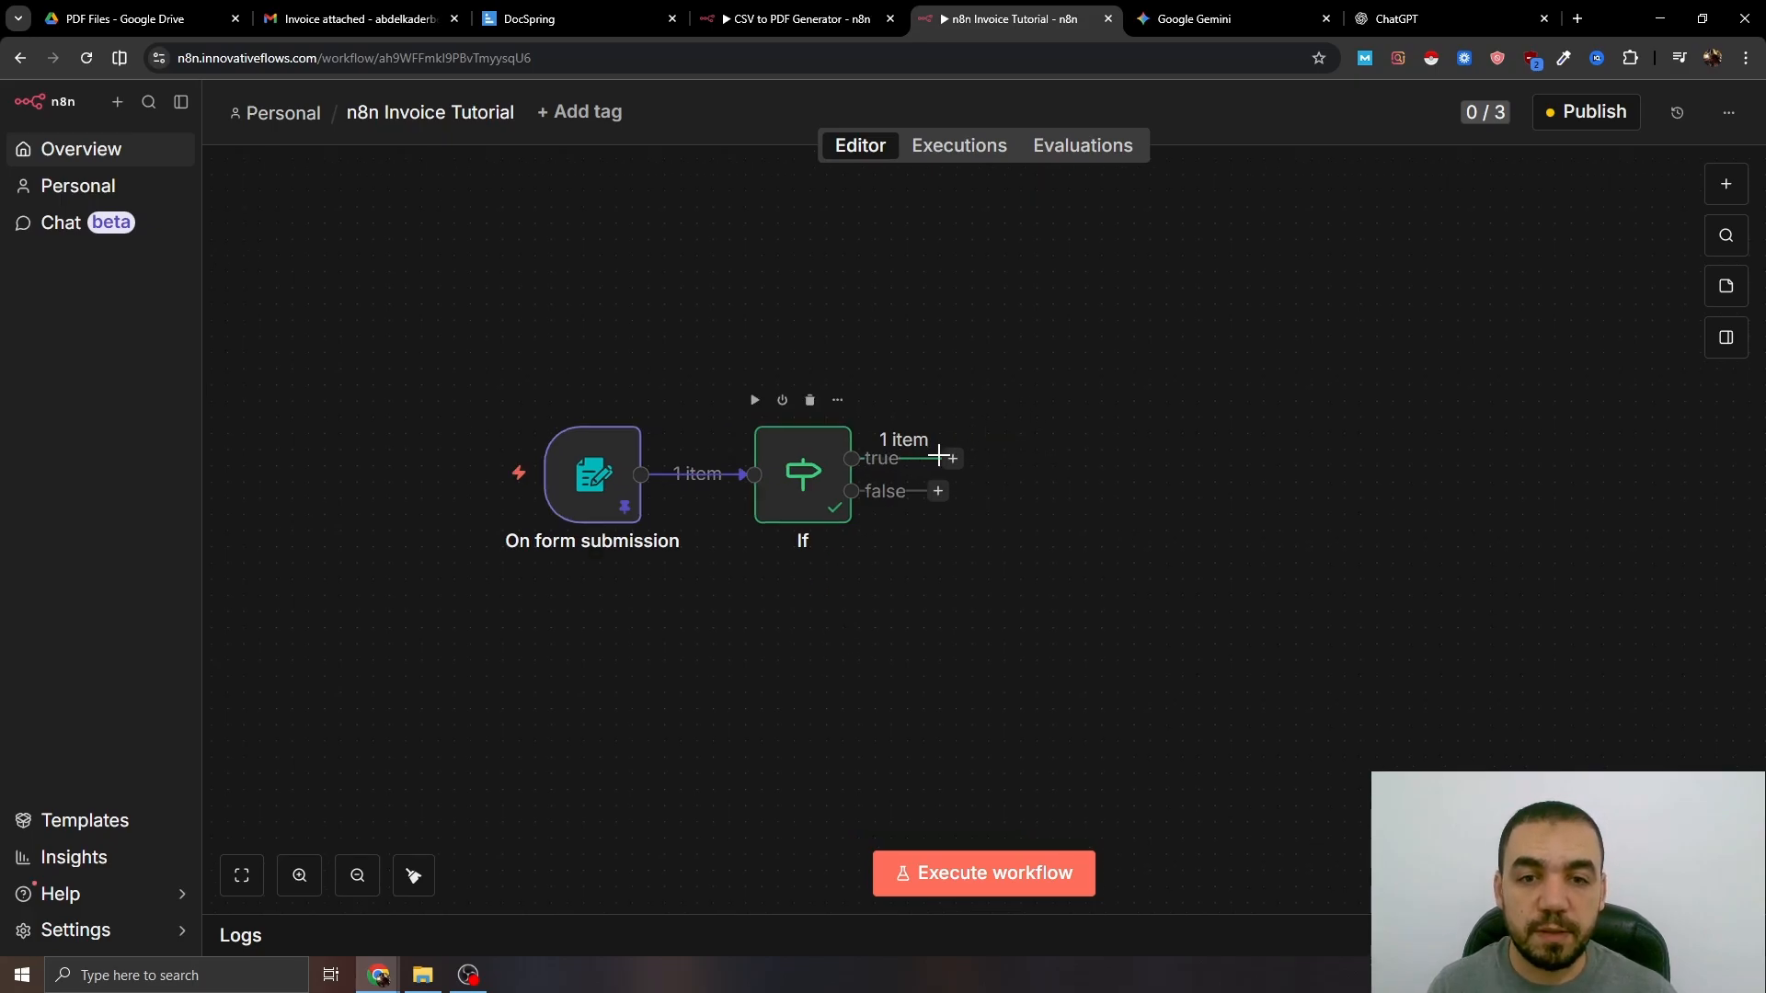
- Add an Extract from CSV node on the true branch reading binary field 'Test', yielding 3 items
left_click(953, 458)
type("extract")
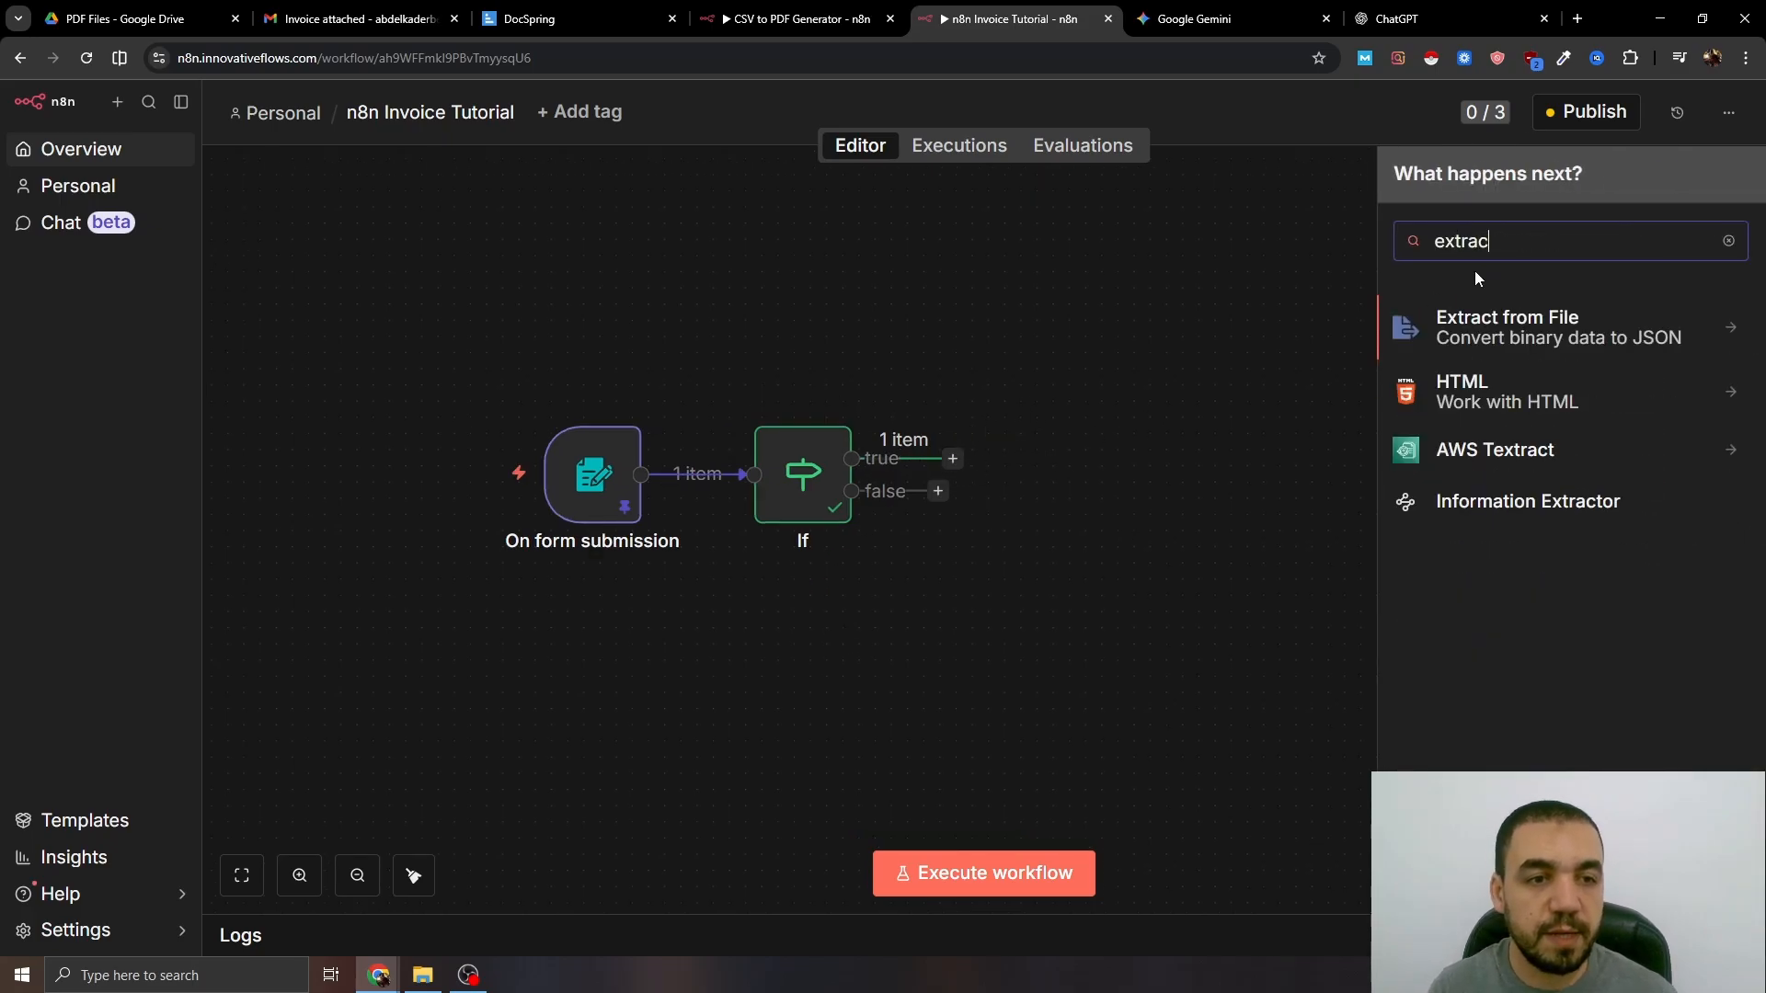
left_click(1506, 318)
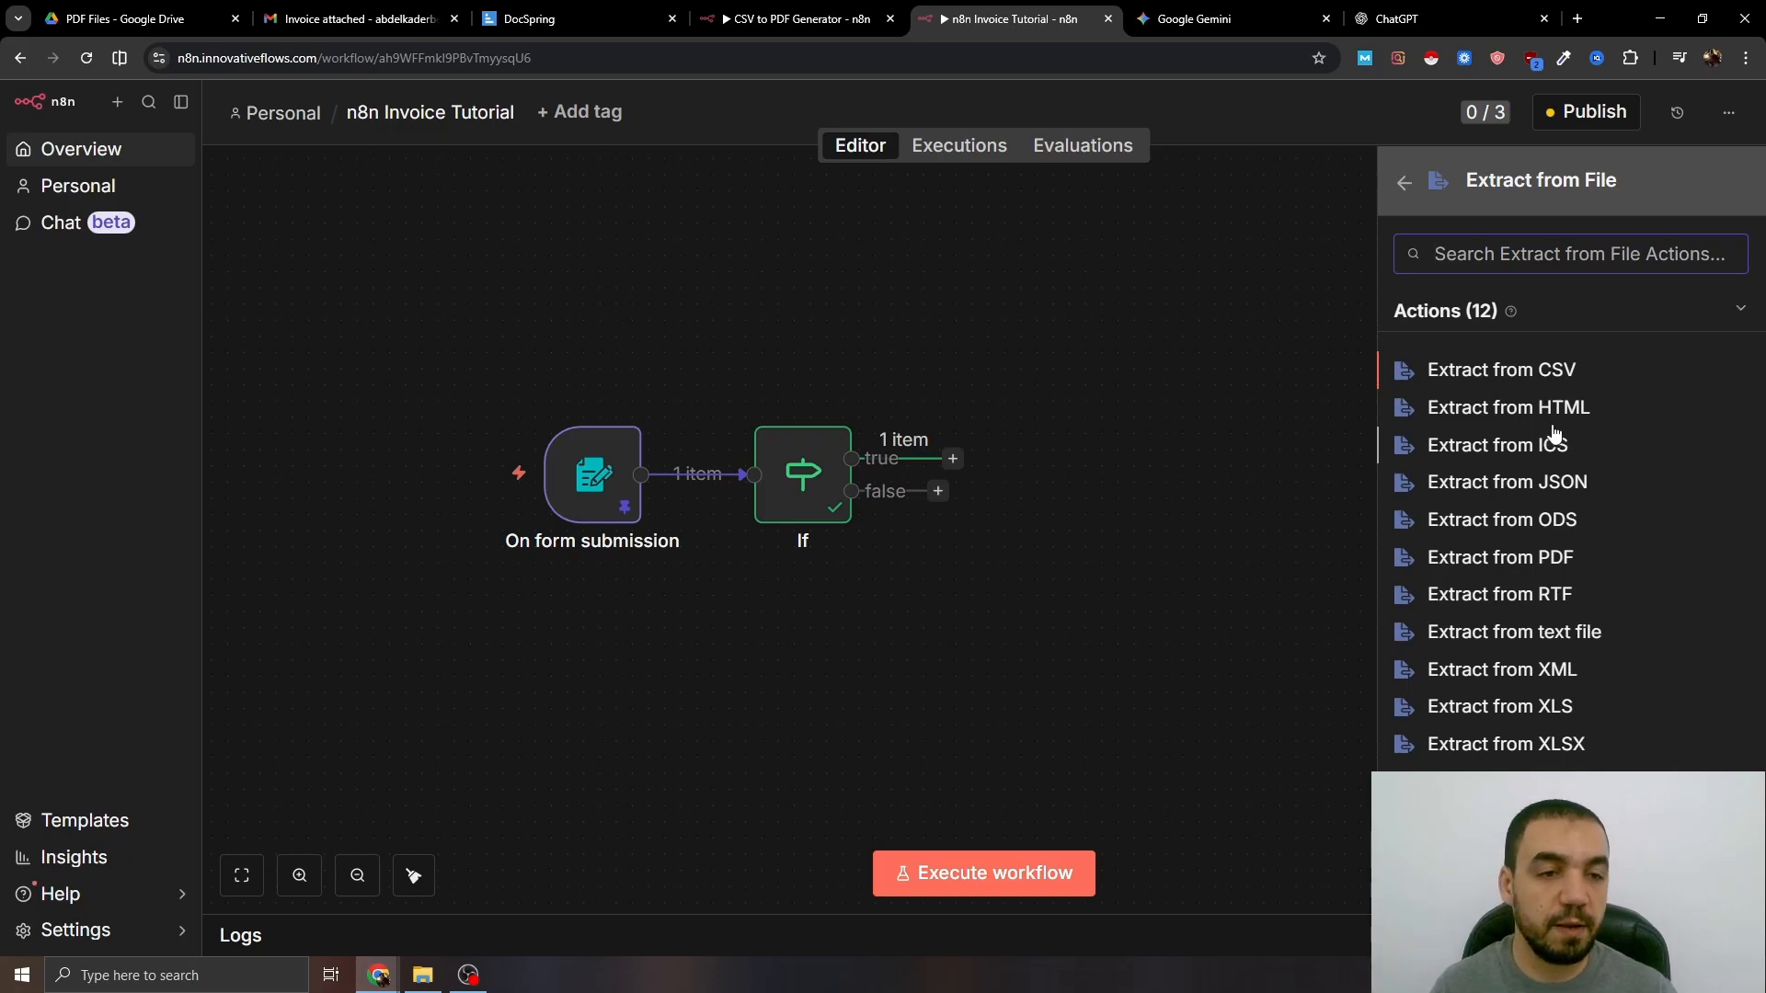
left_click(1555, 370)
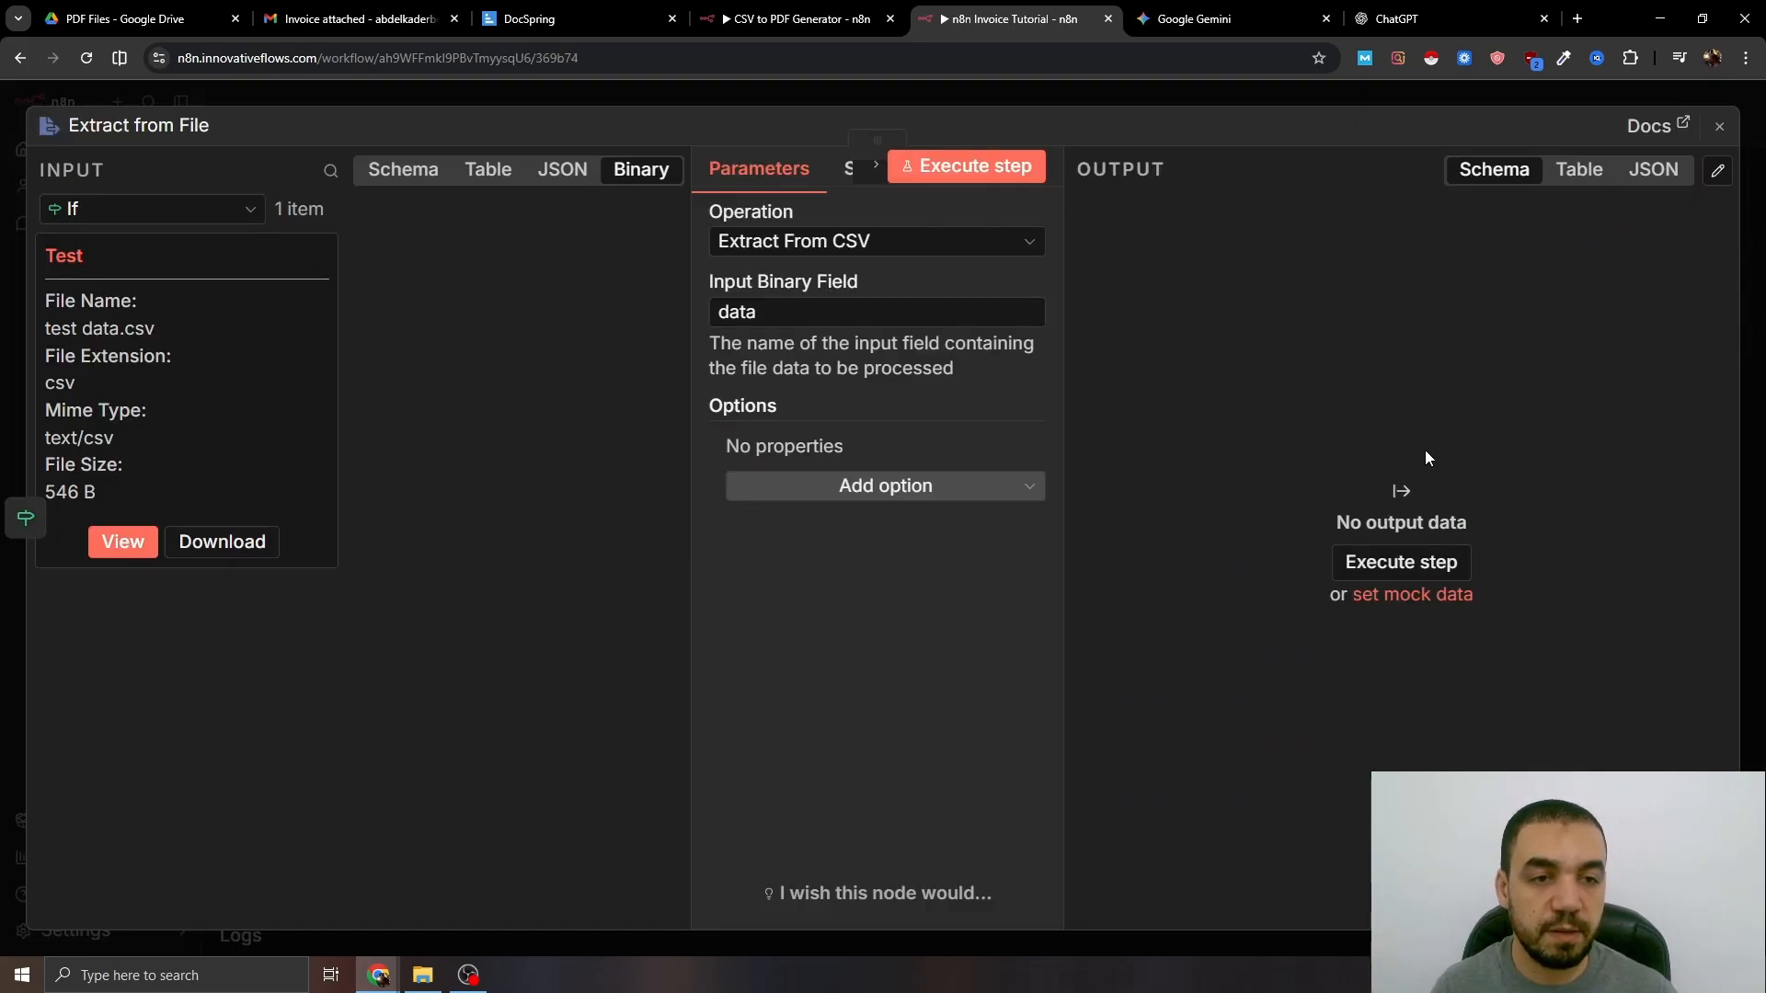
double_click(749, 317)
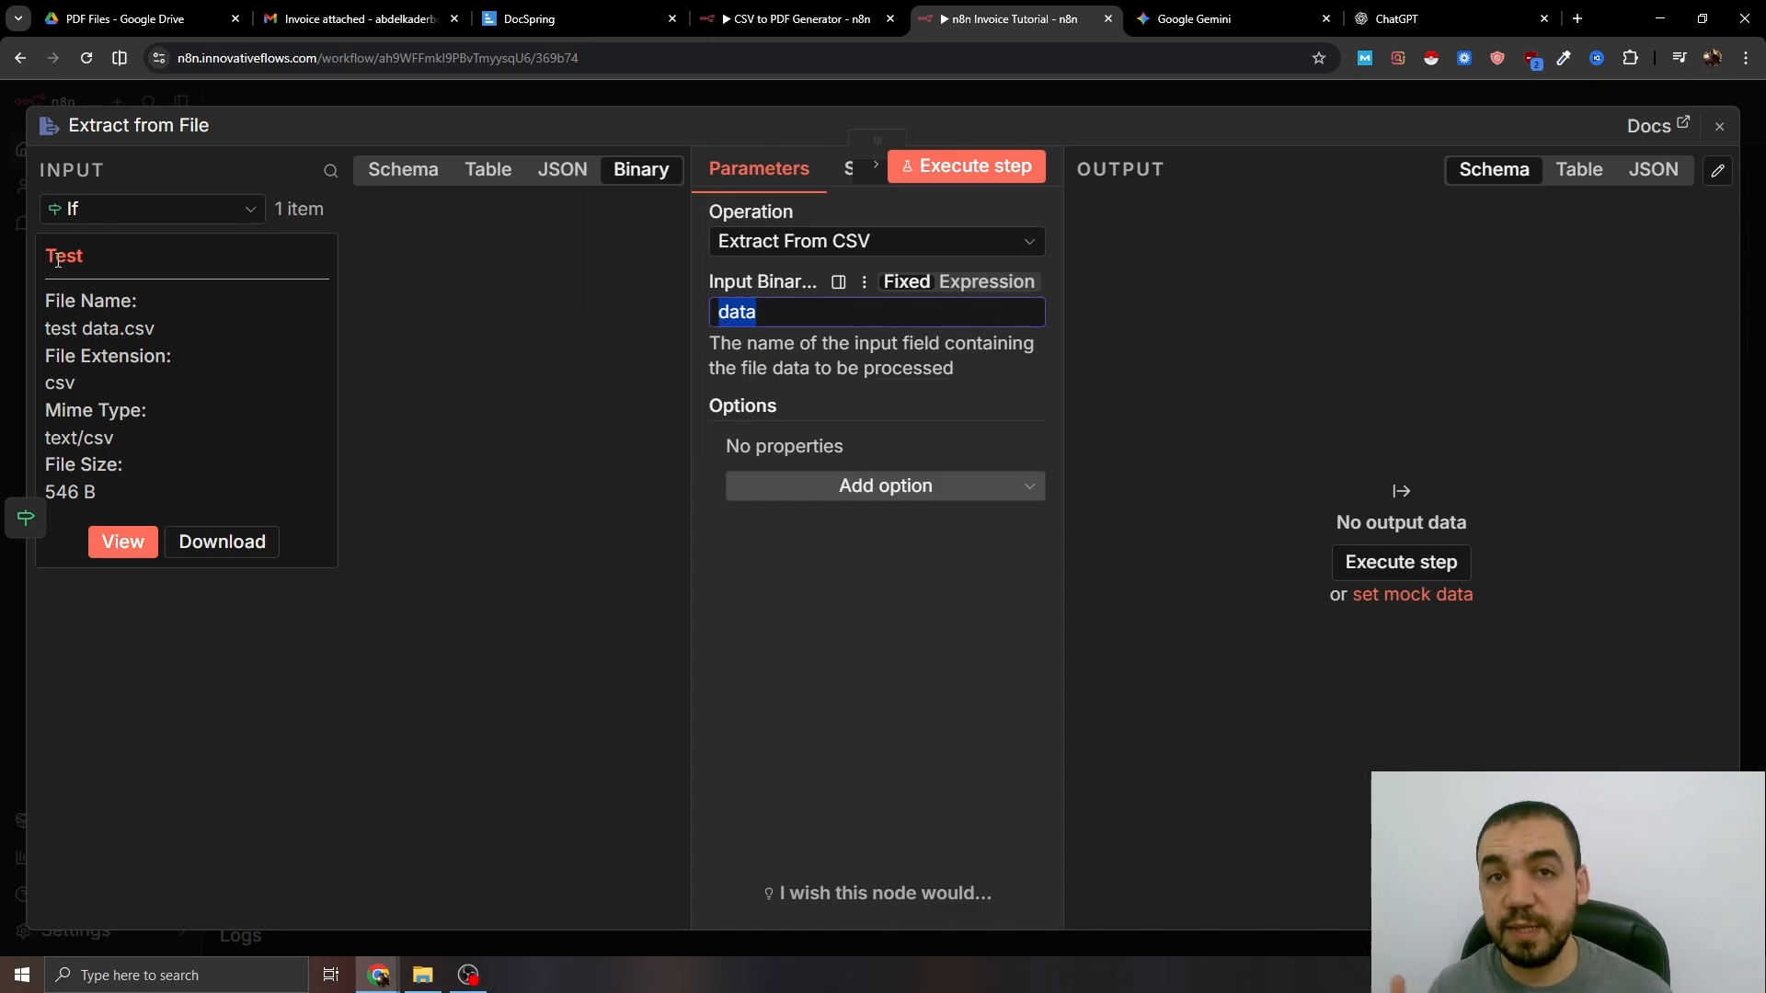
type("Test")
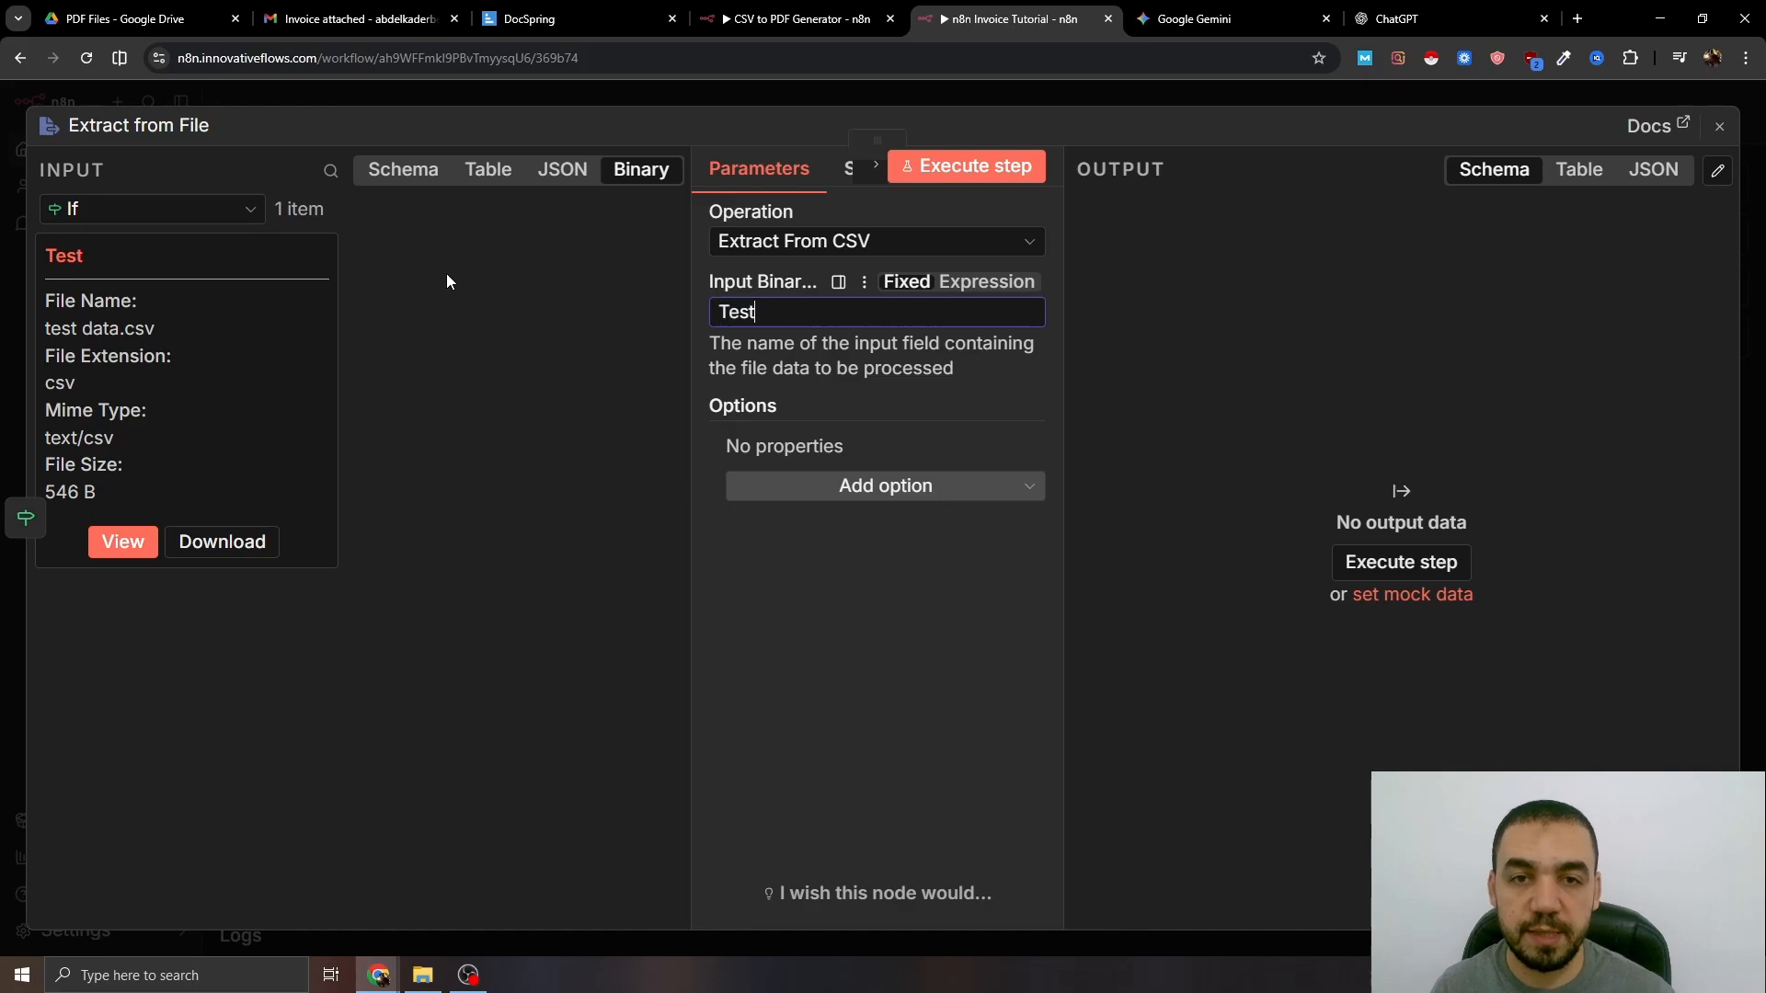
left_click(772, 93)
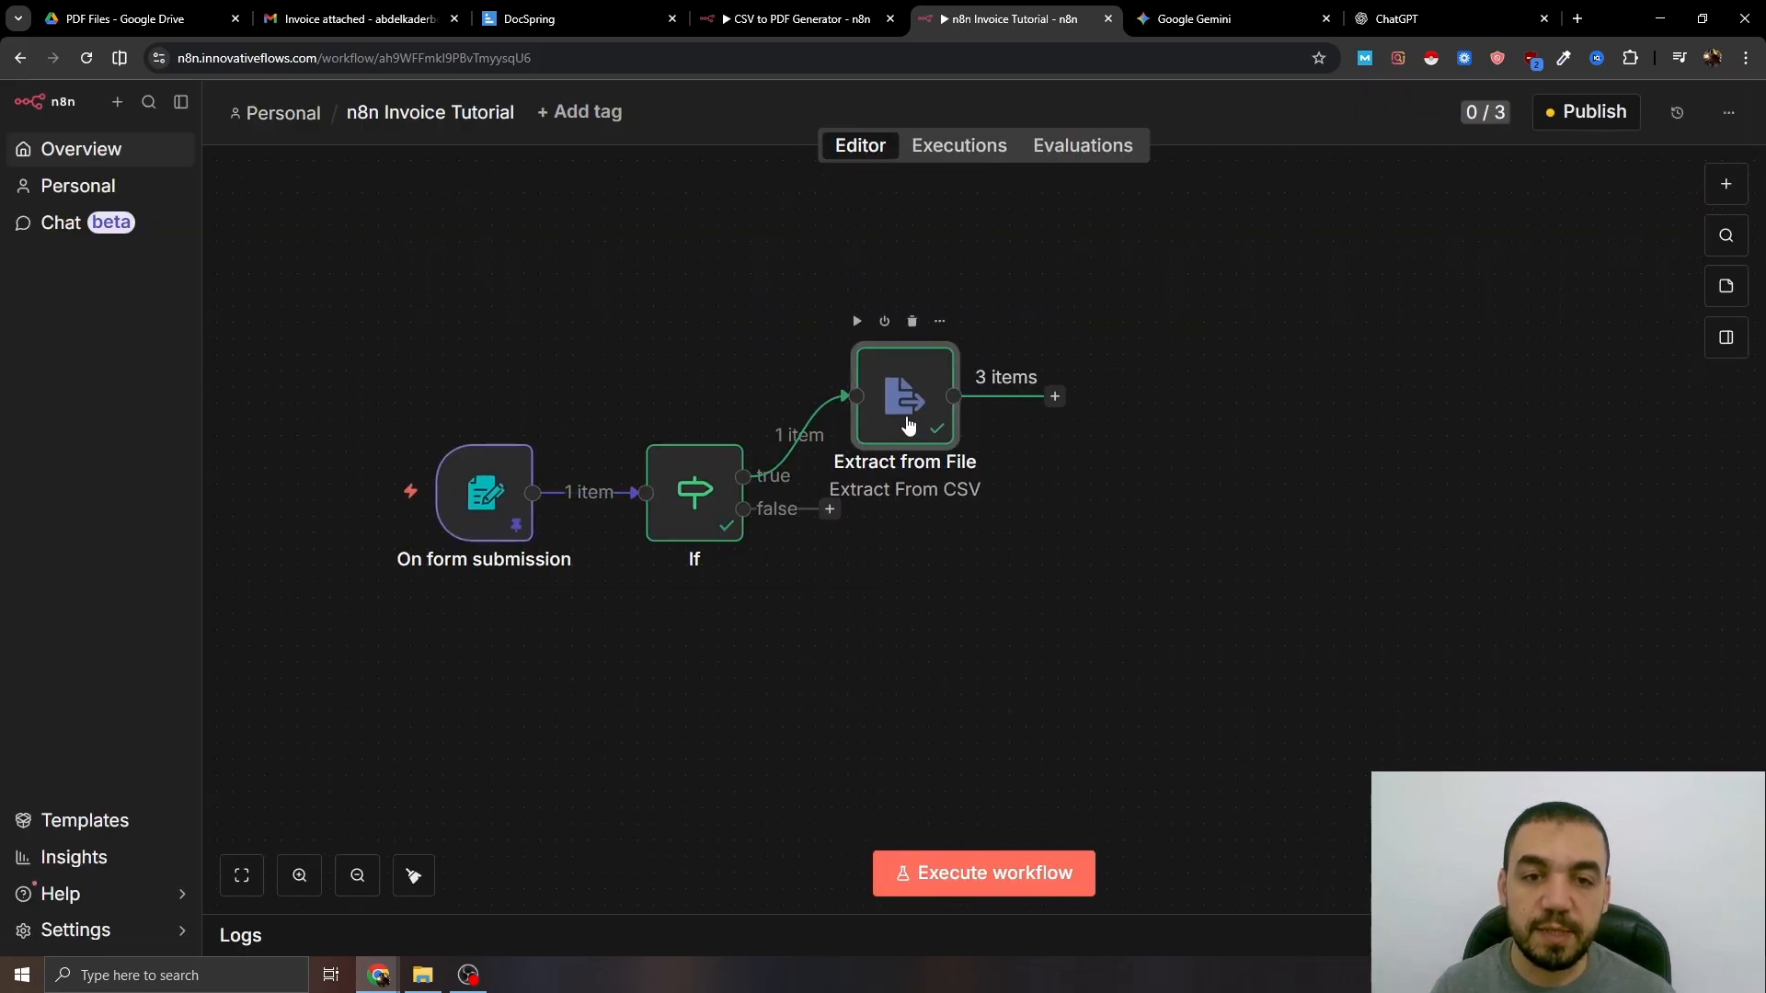
double_click(908, 410)
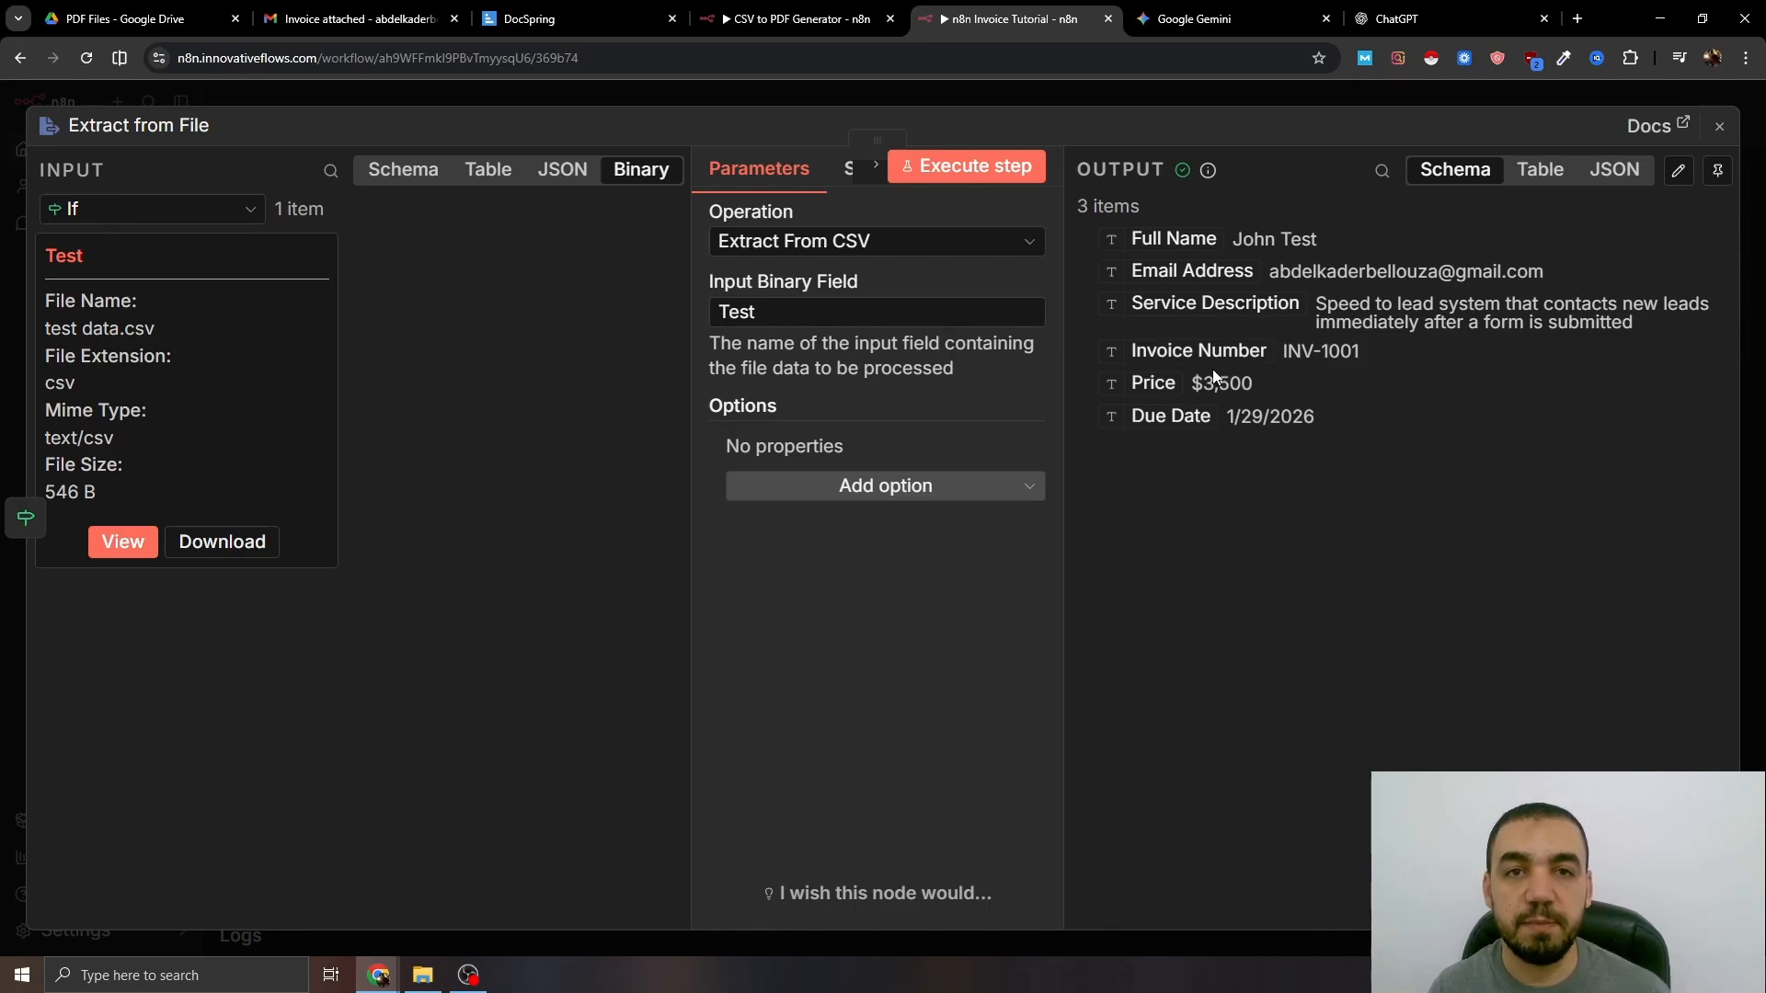
key("Escape")
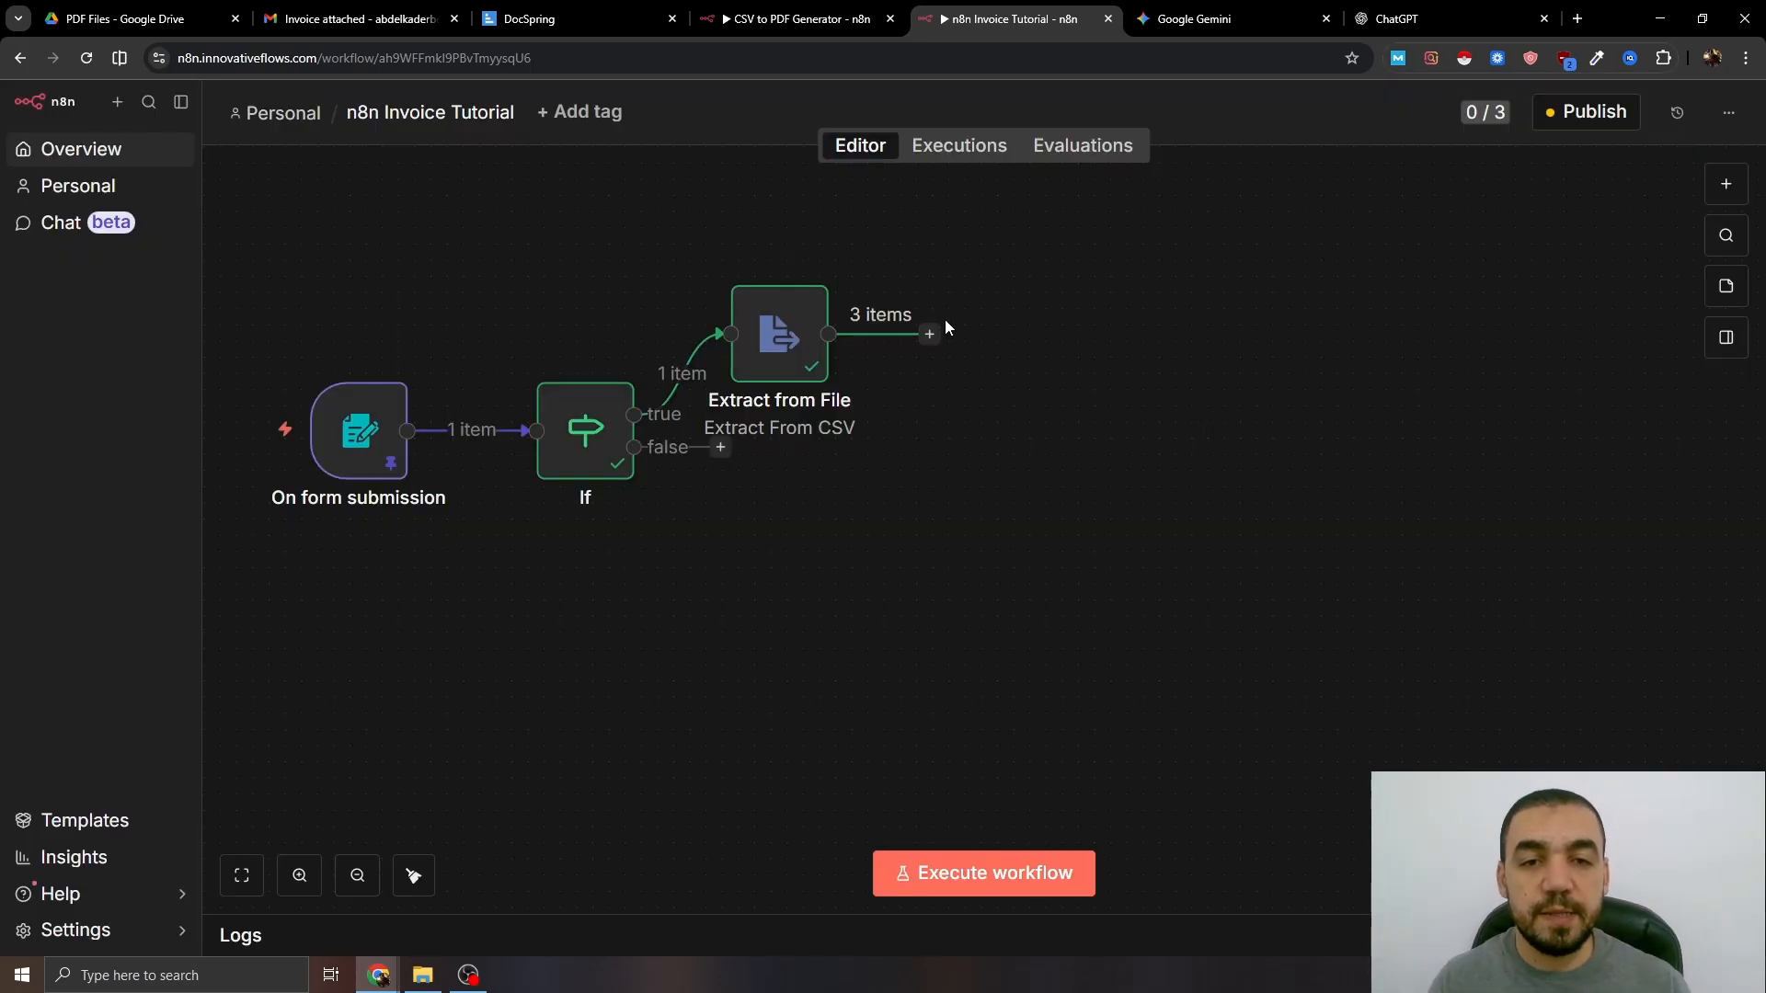
- Add an Edit Fields (Set) node after Extract from File
left_click(929, 334)
type("ed")
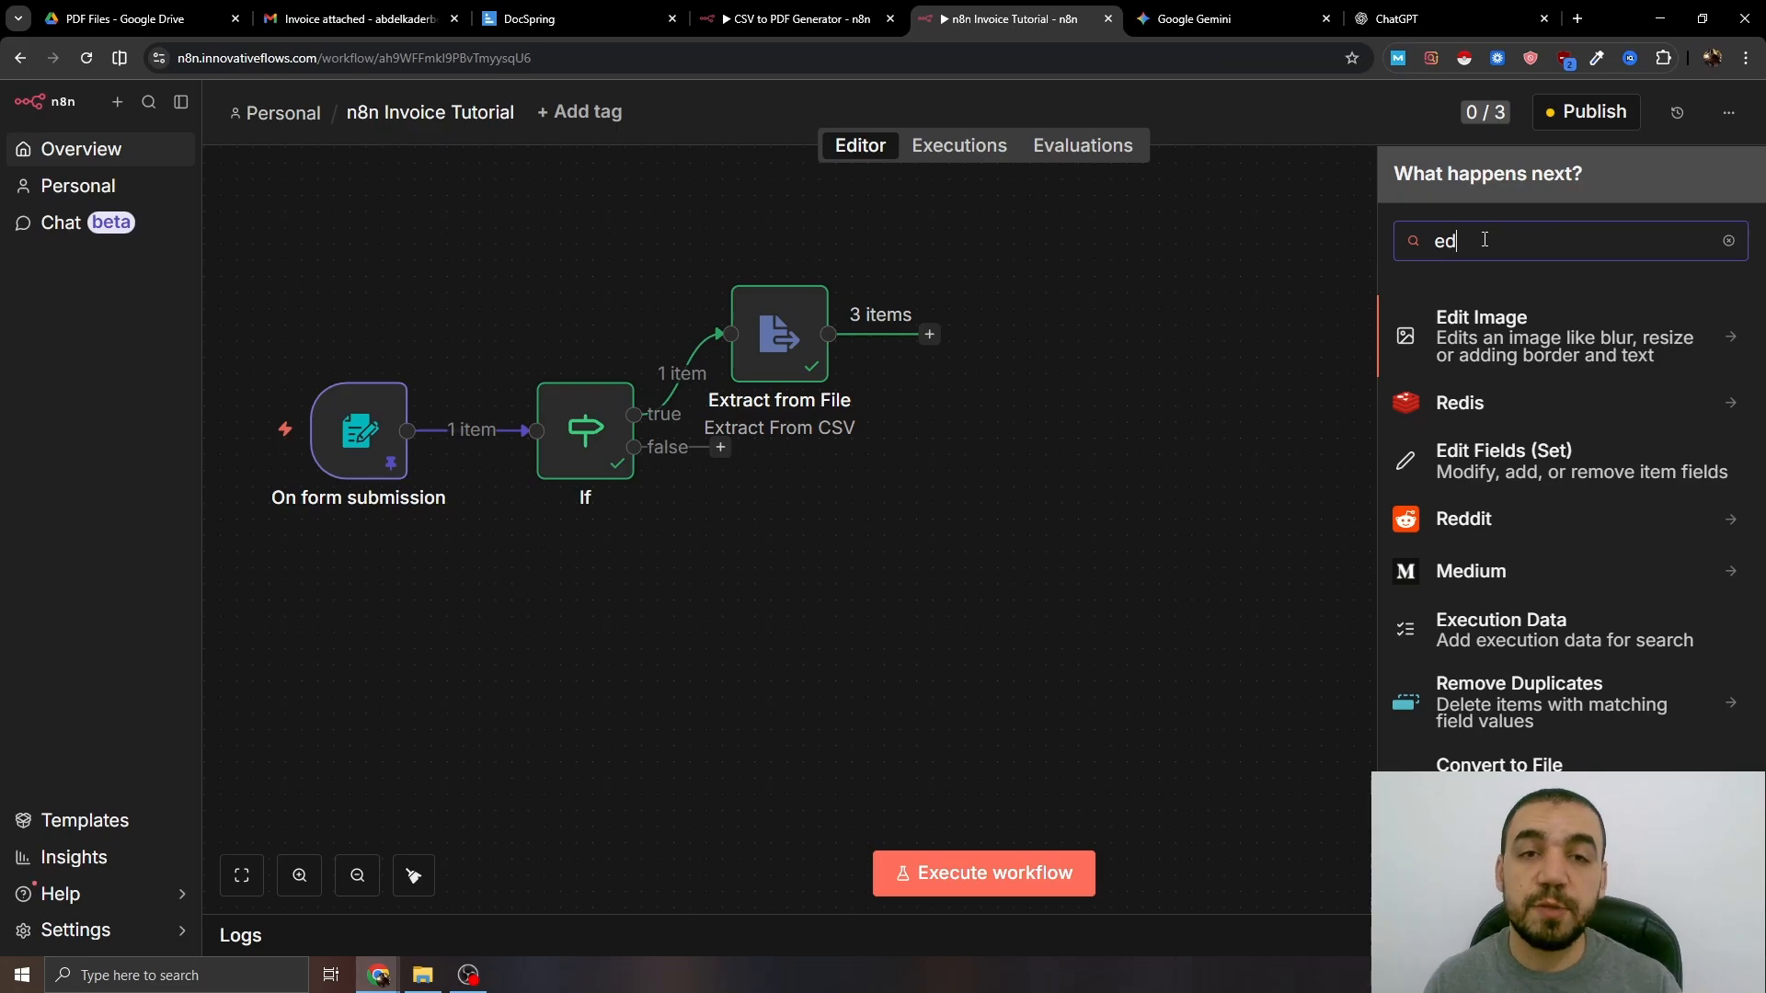
type("it")
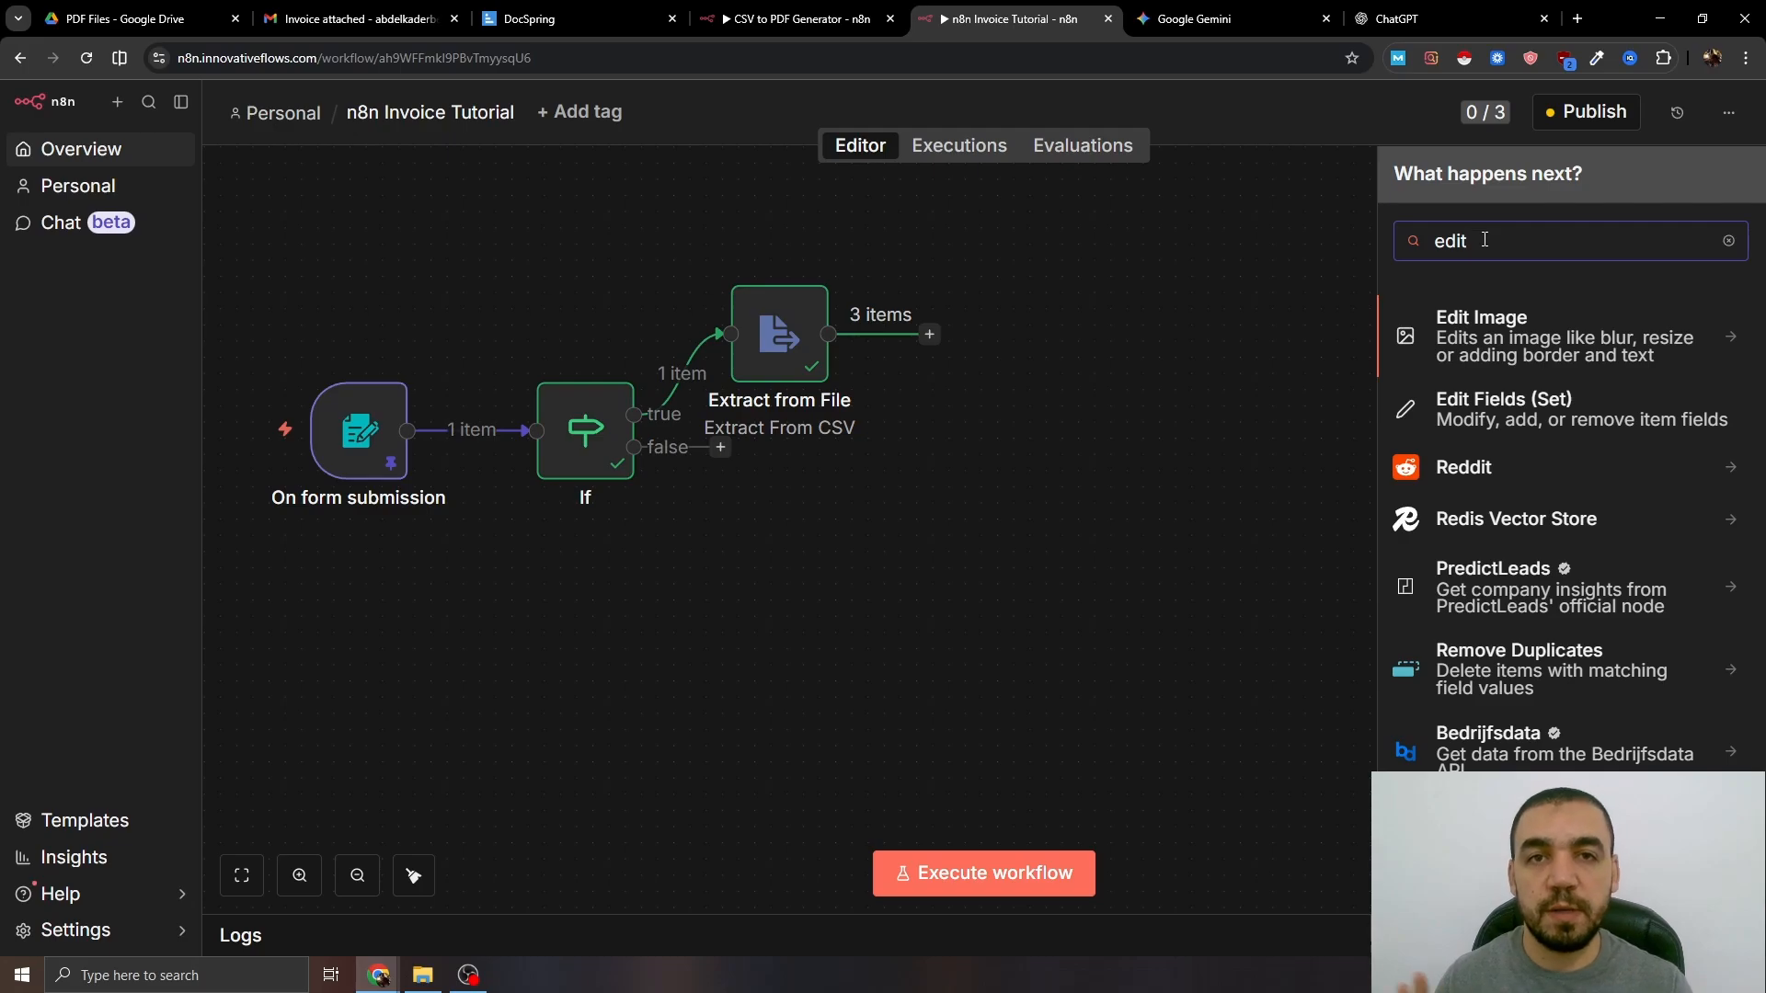
left_click(1470, 414)
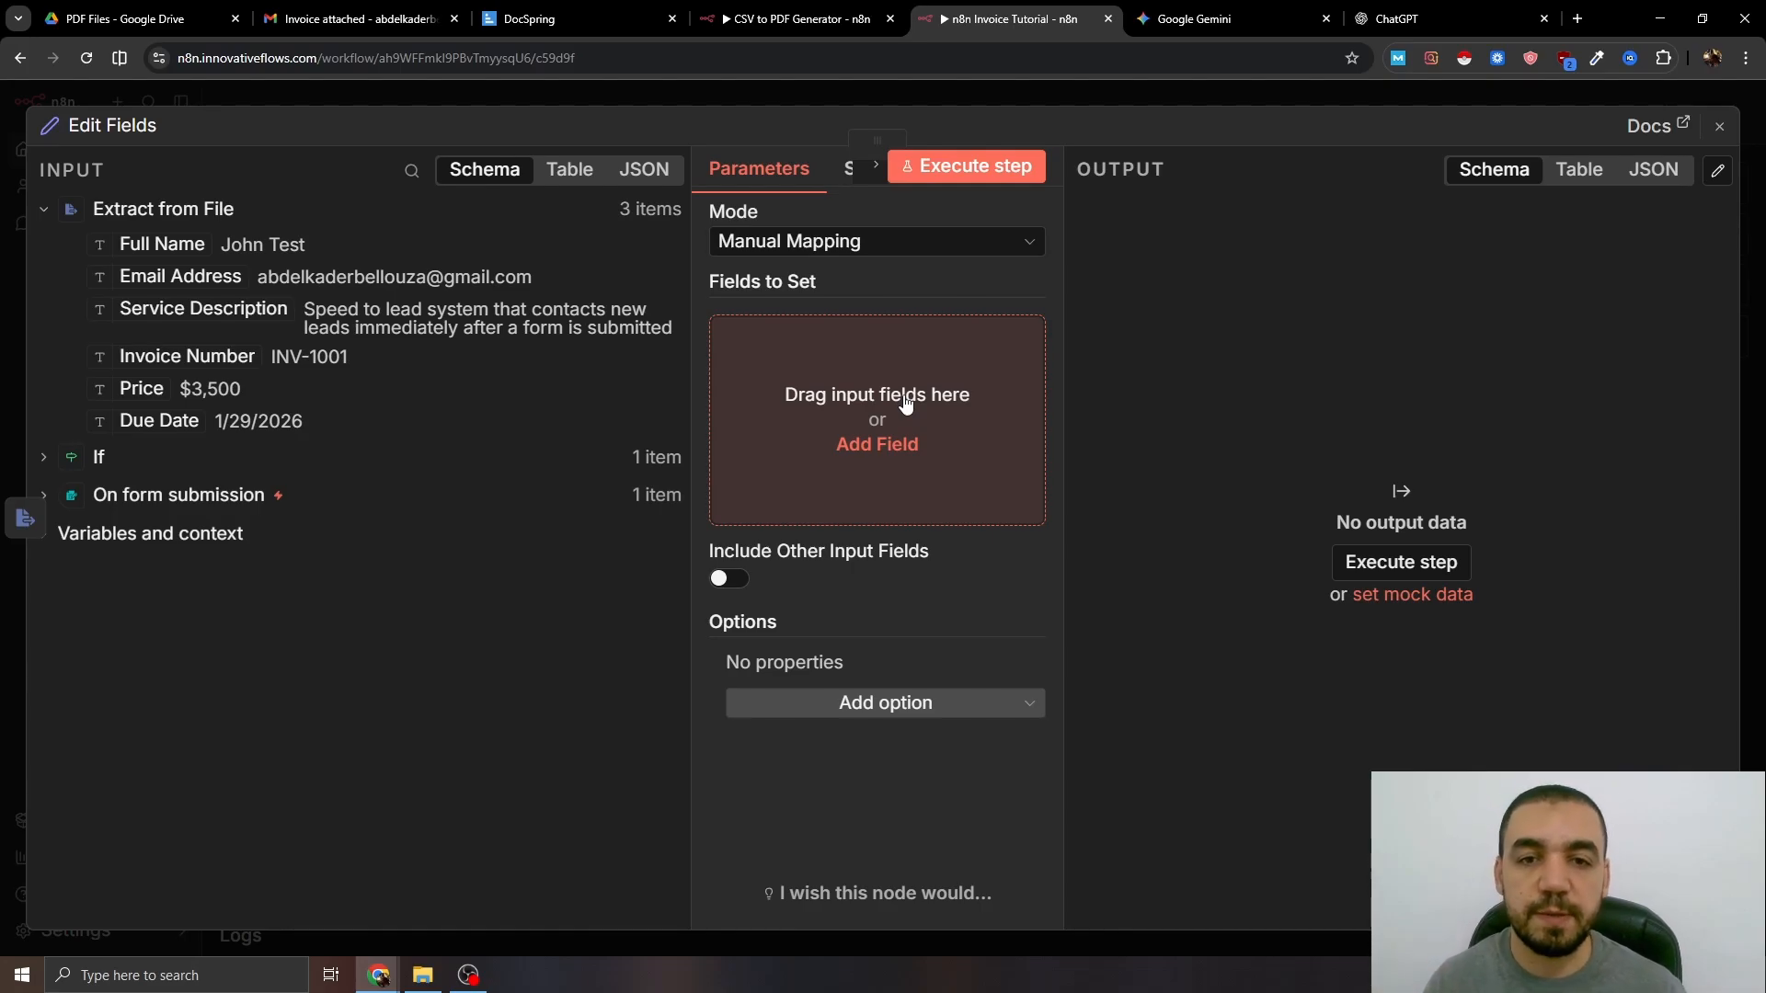
- Add a Full Name field mapping the CSV input with the If node's Full Name as fallback
left_click(906, 402)
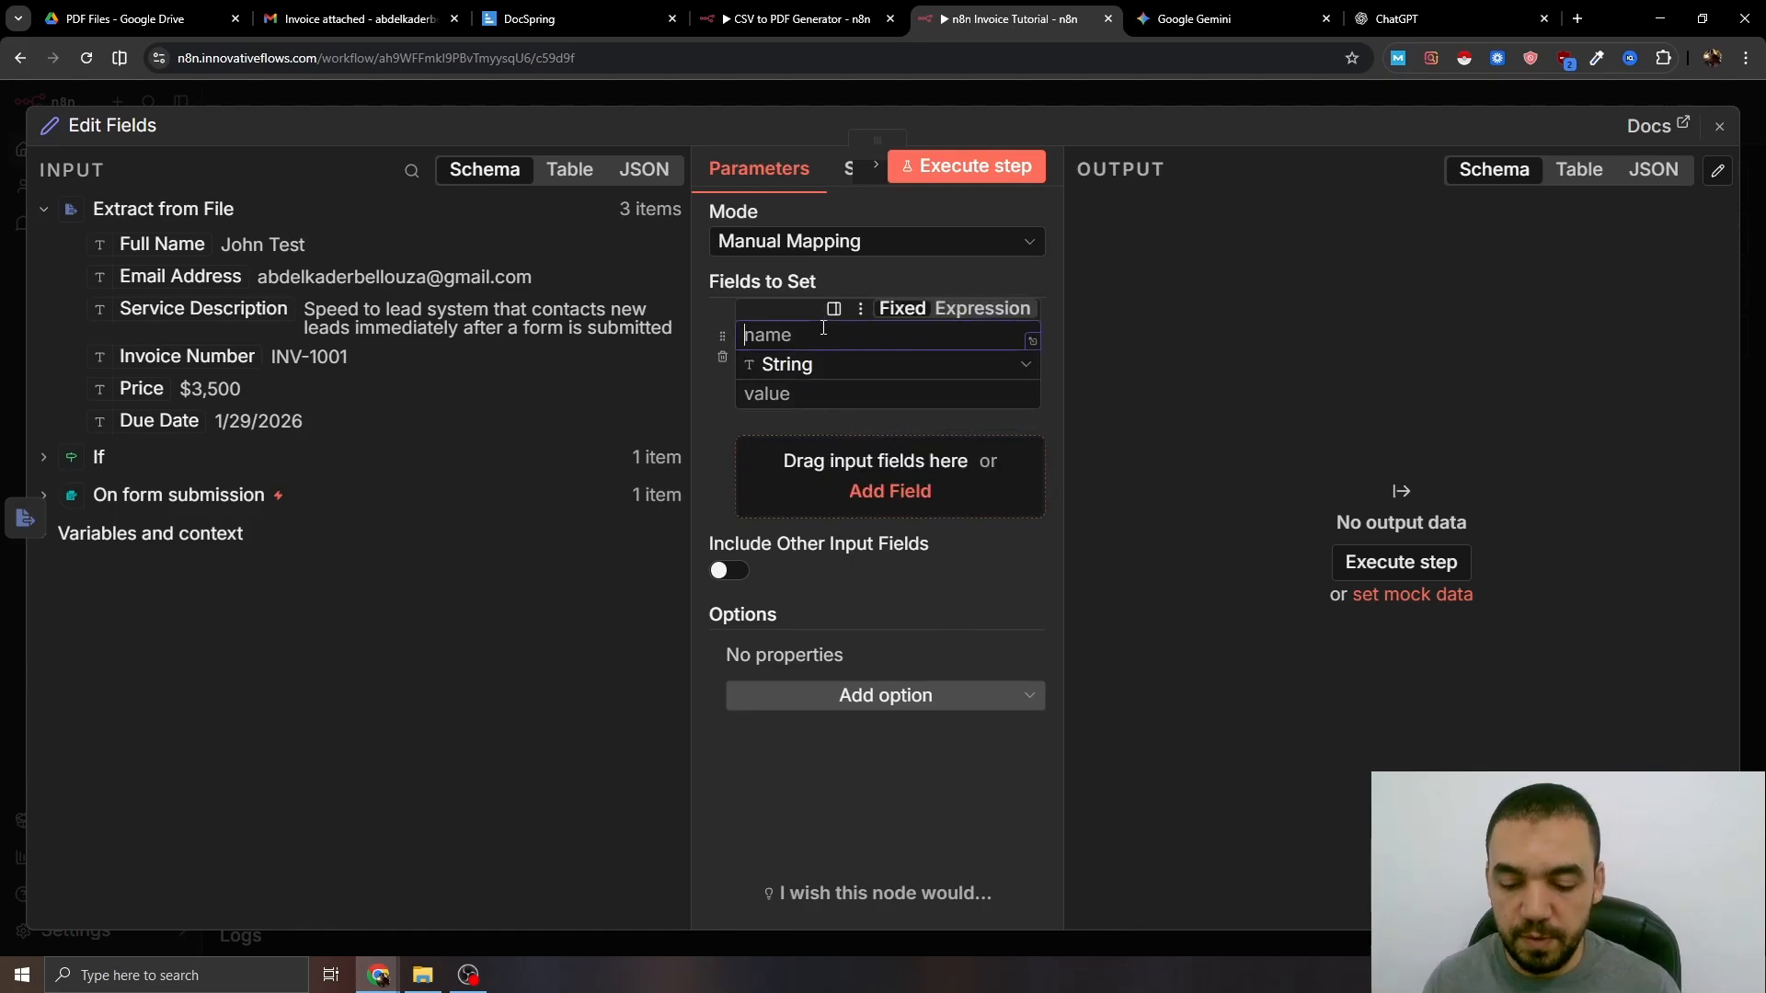
type("Full Name")
left_click(882, 398)
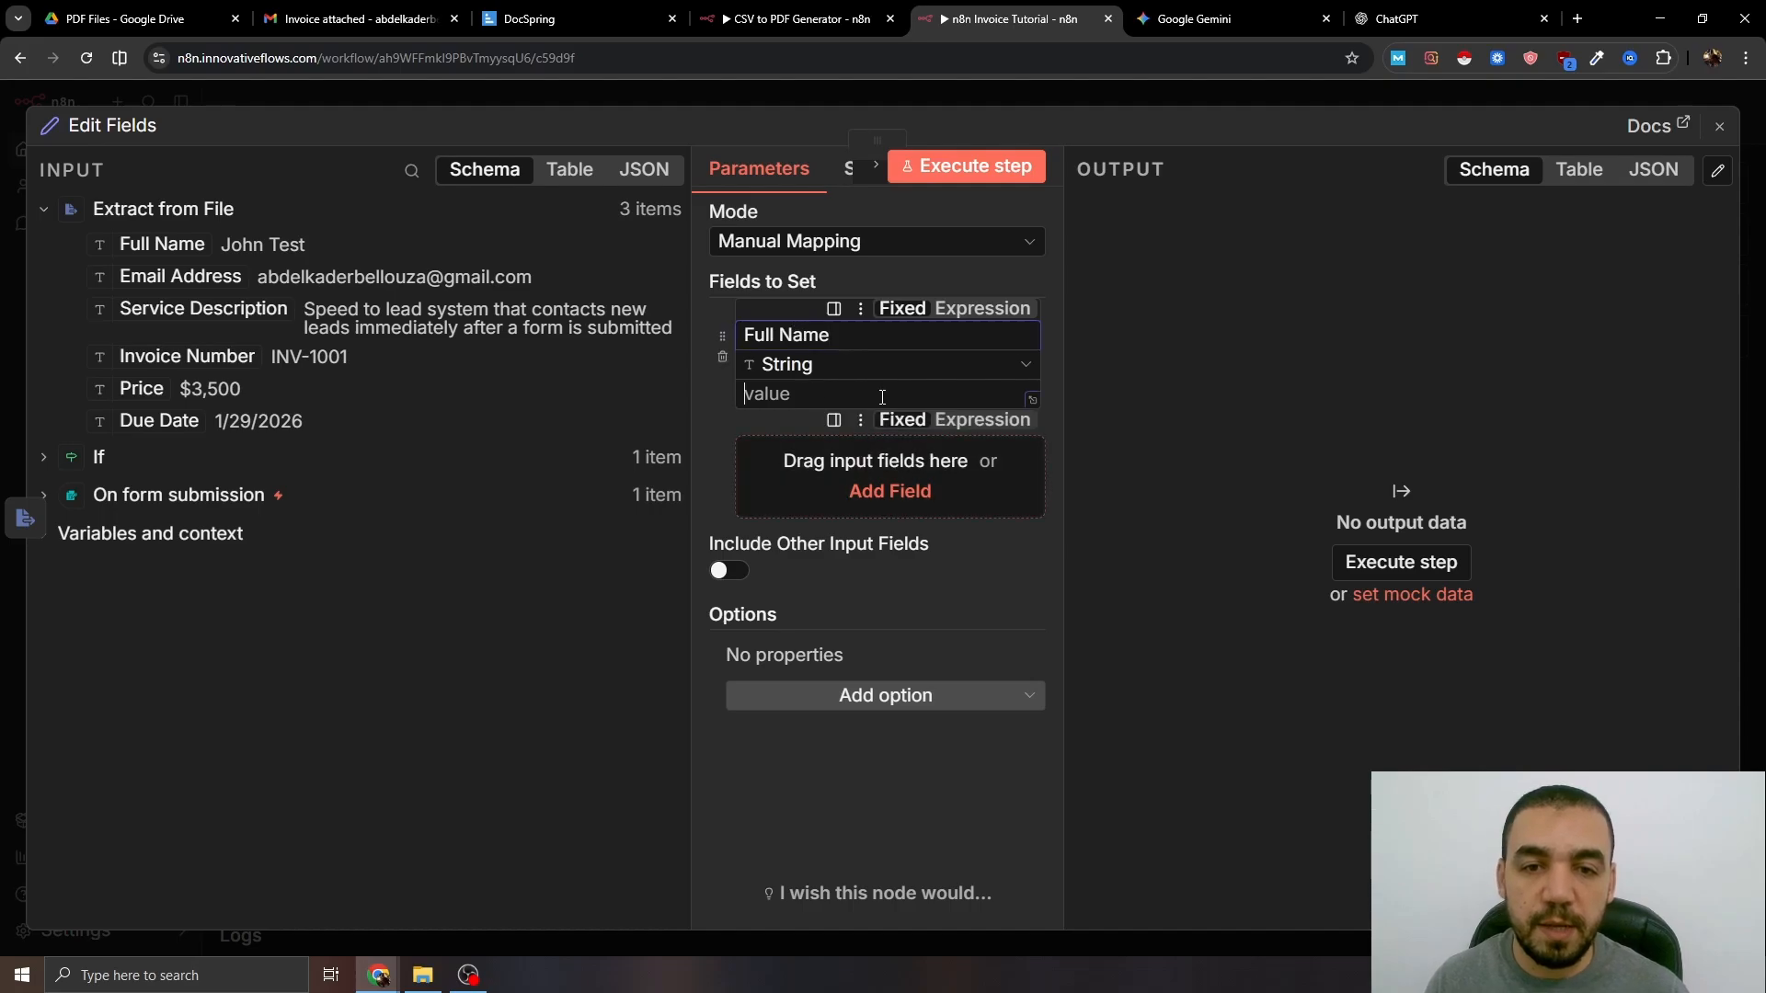
left_click(981, 420)
type("{{  ||  }}")
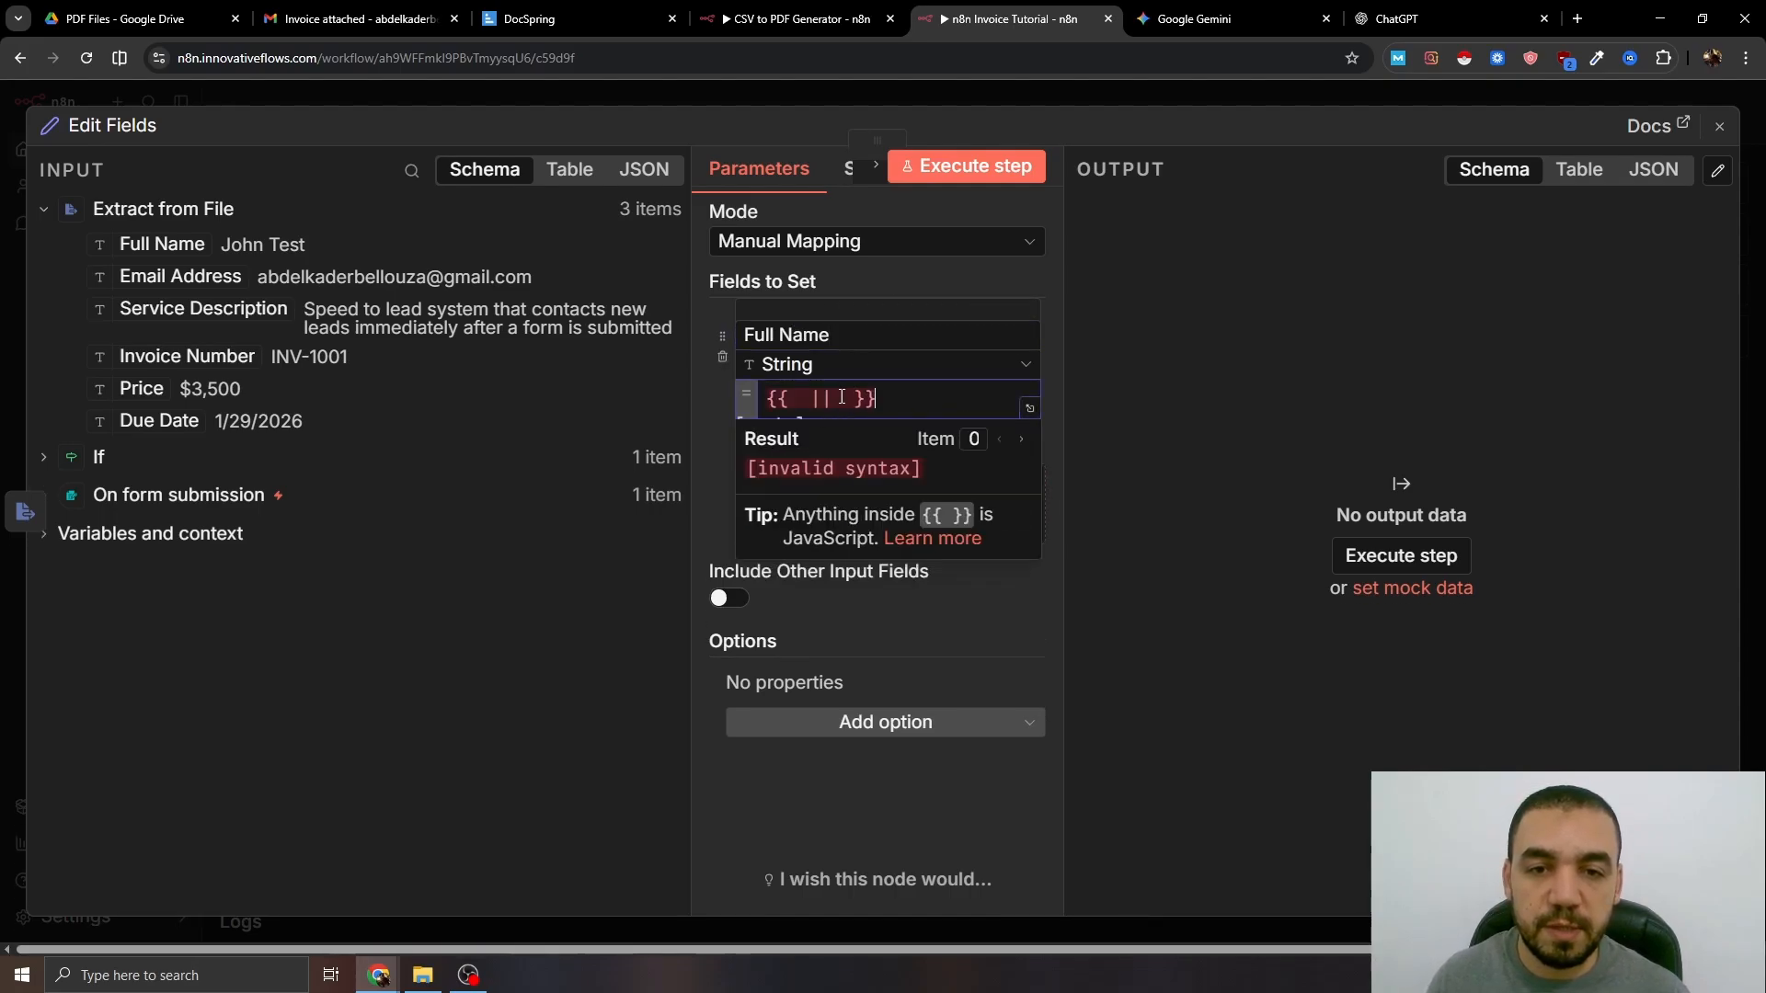
left_click_drag(175, 243, 803, 412)
left_click(777, 430)
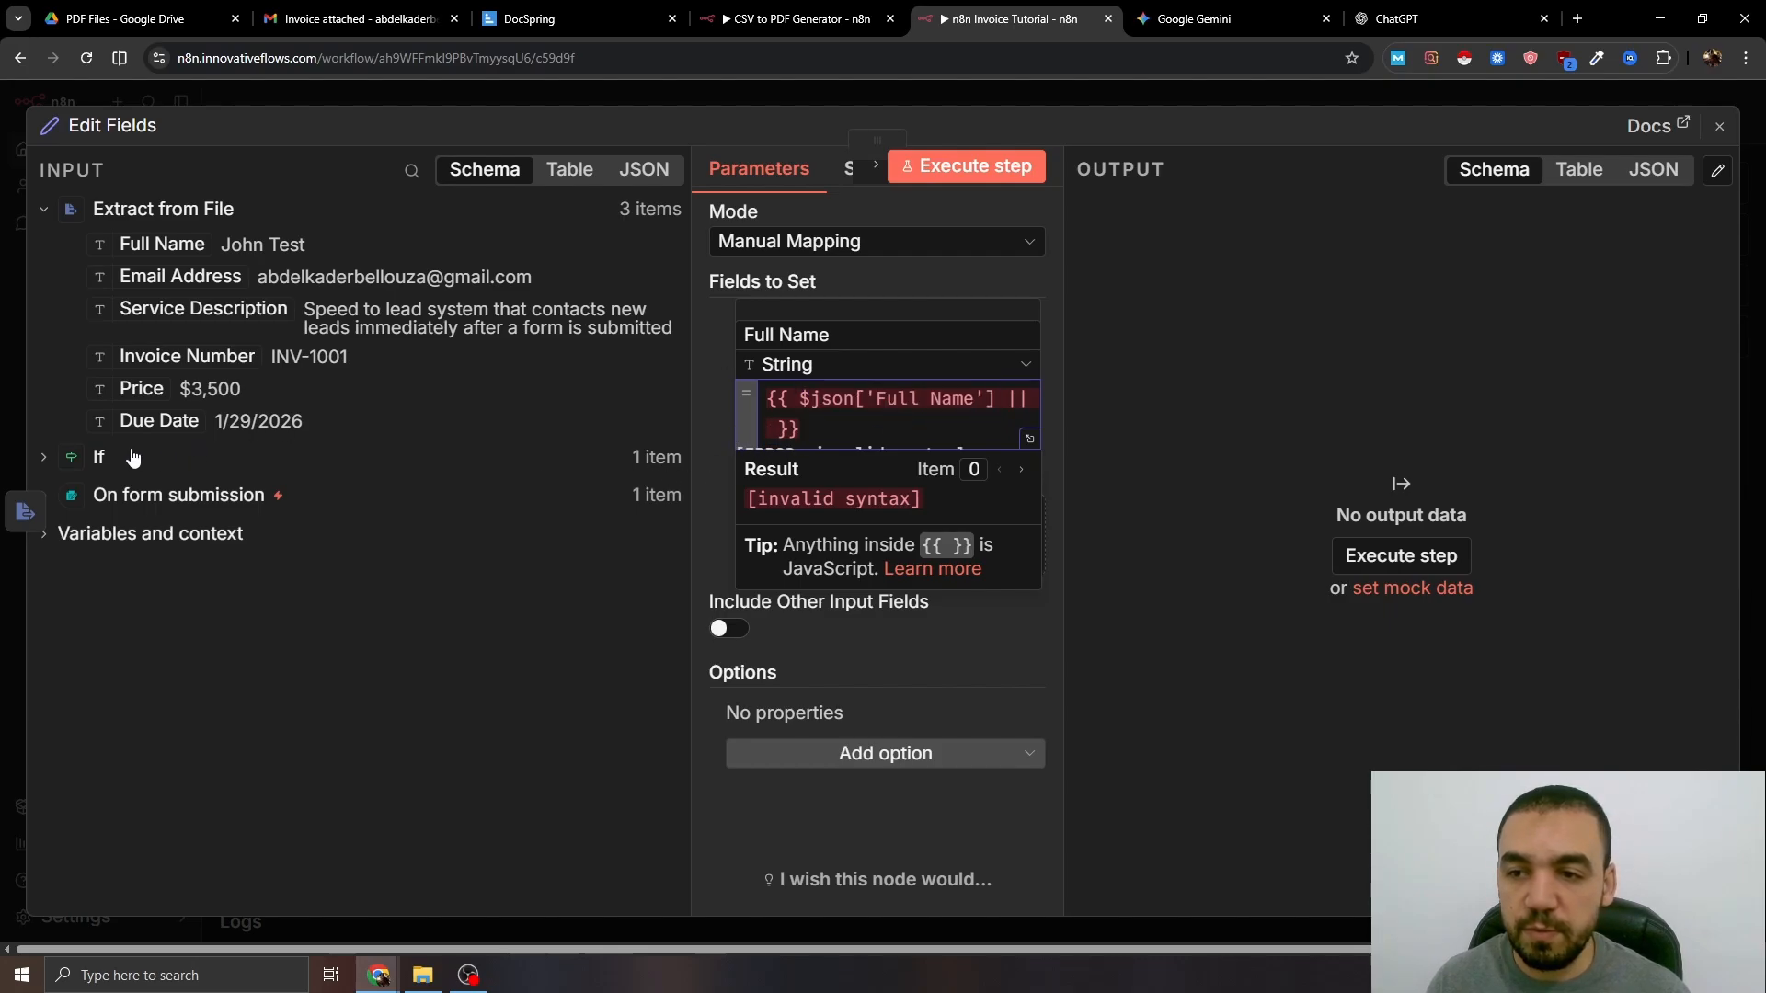
left_click(98, 458)
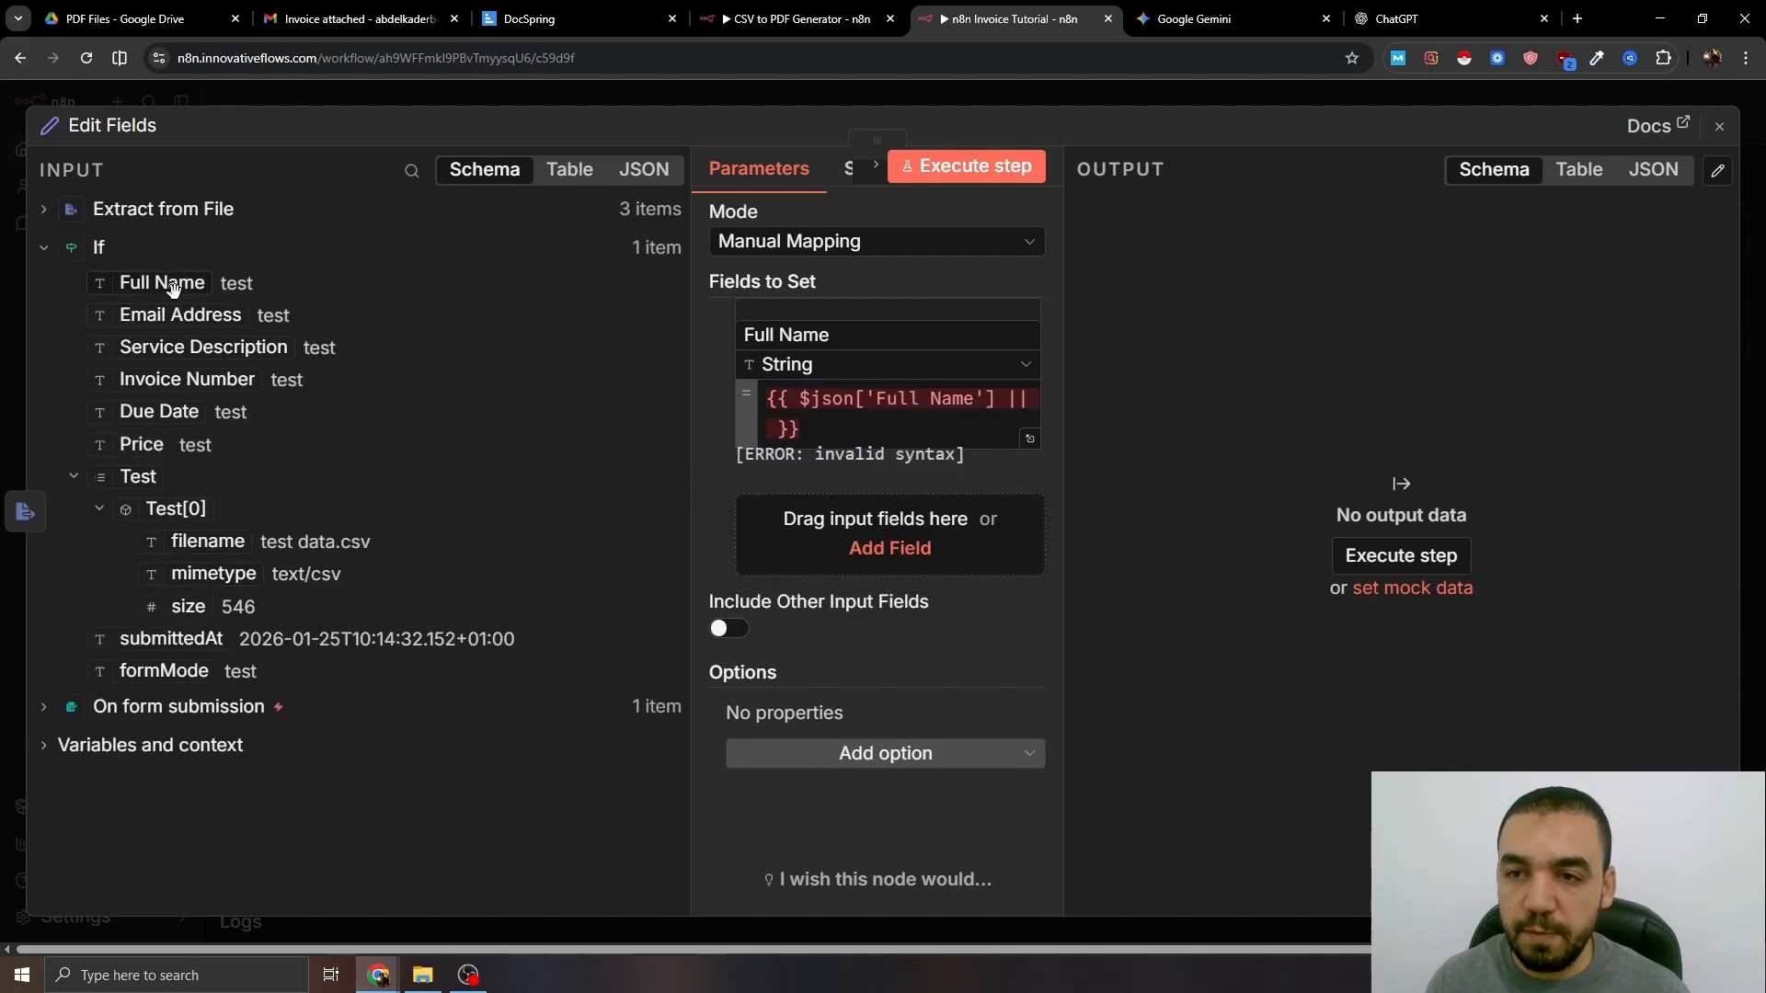
left_click_drag(158, 283, 777, 432)
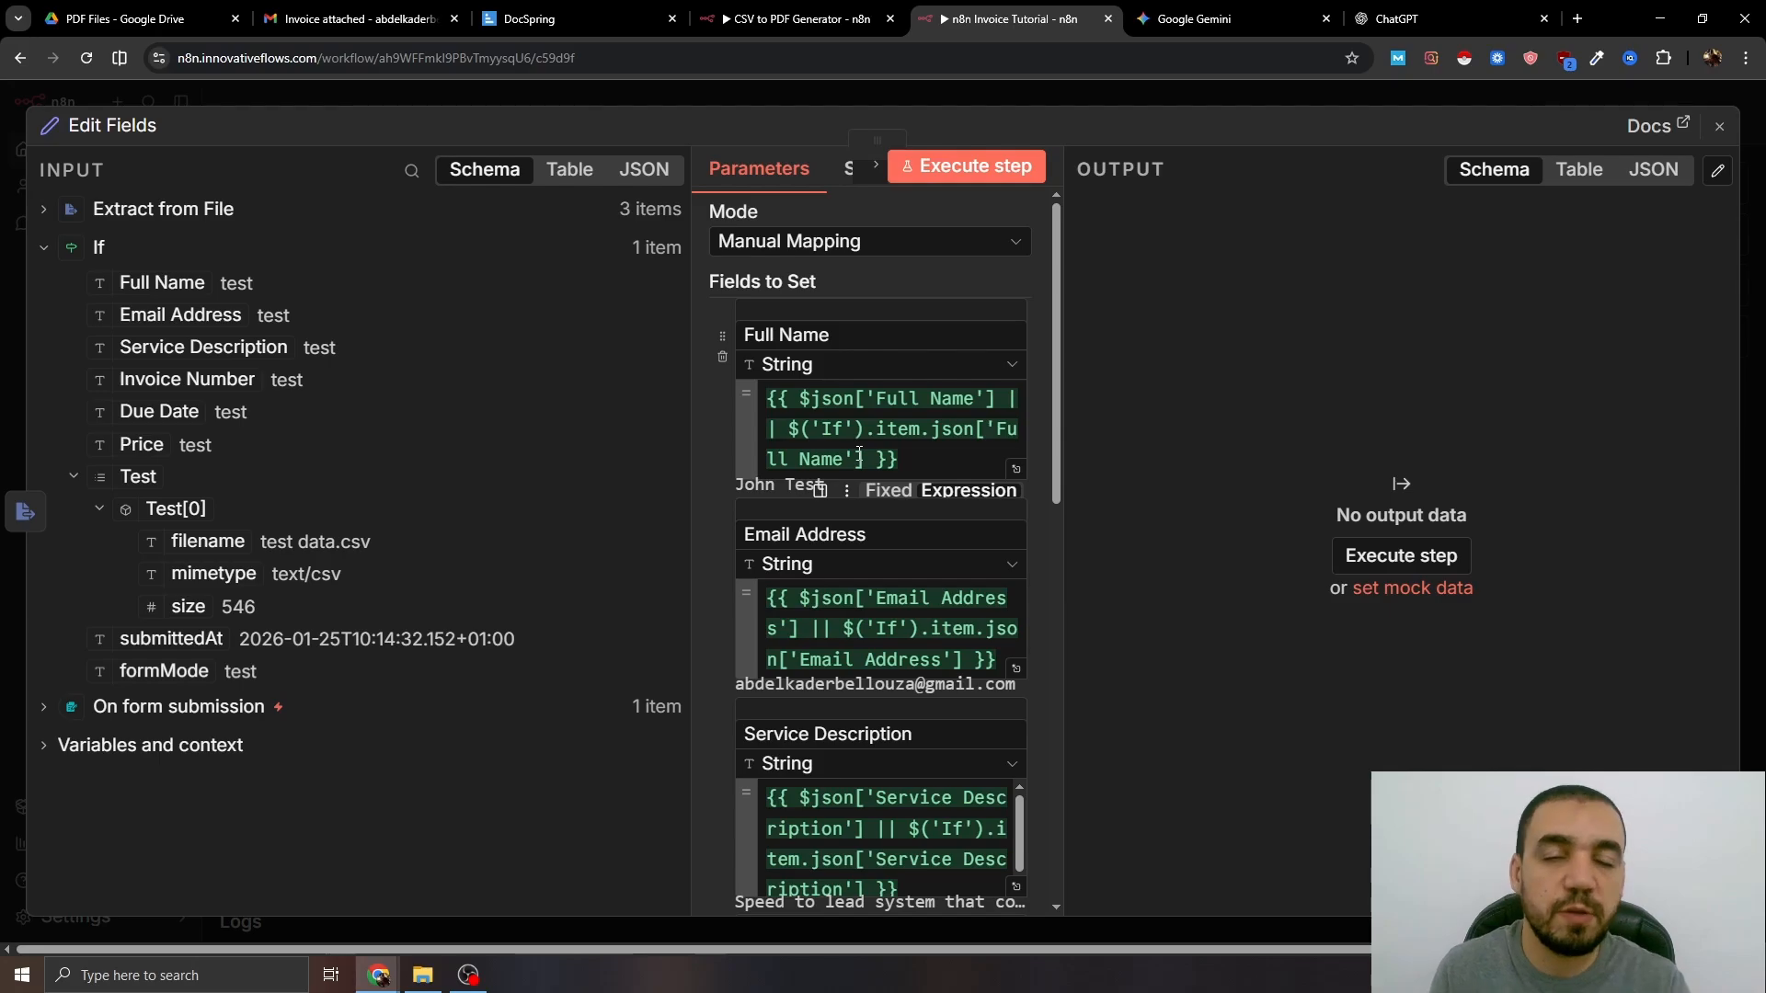
scroll(859, 455, "down", 10)
- Add a 'Current Date' field set to {{$now.format('MM/dd/yyyy')}}
left_click(883, 624)
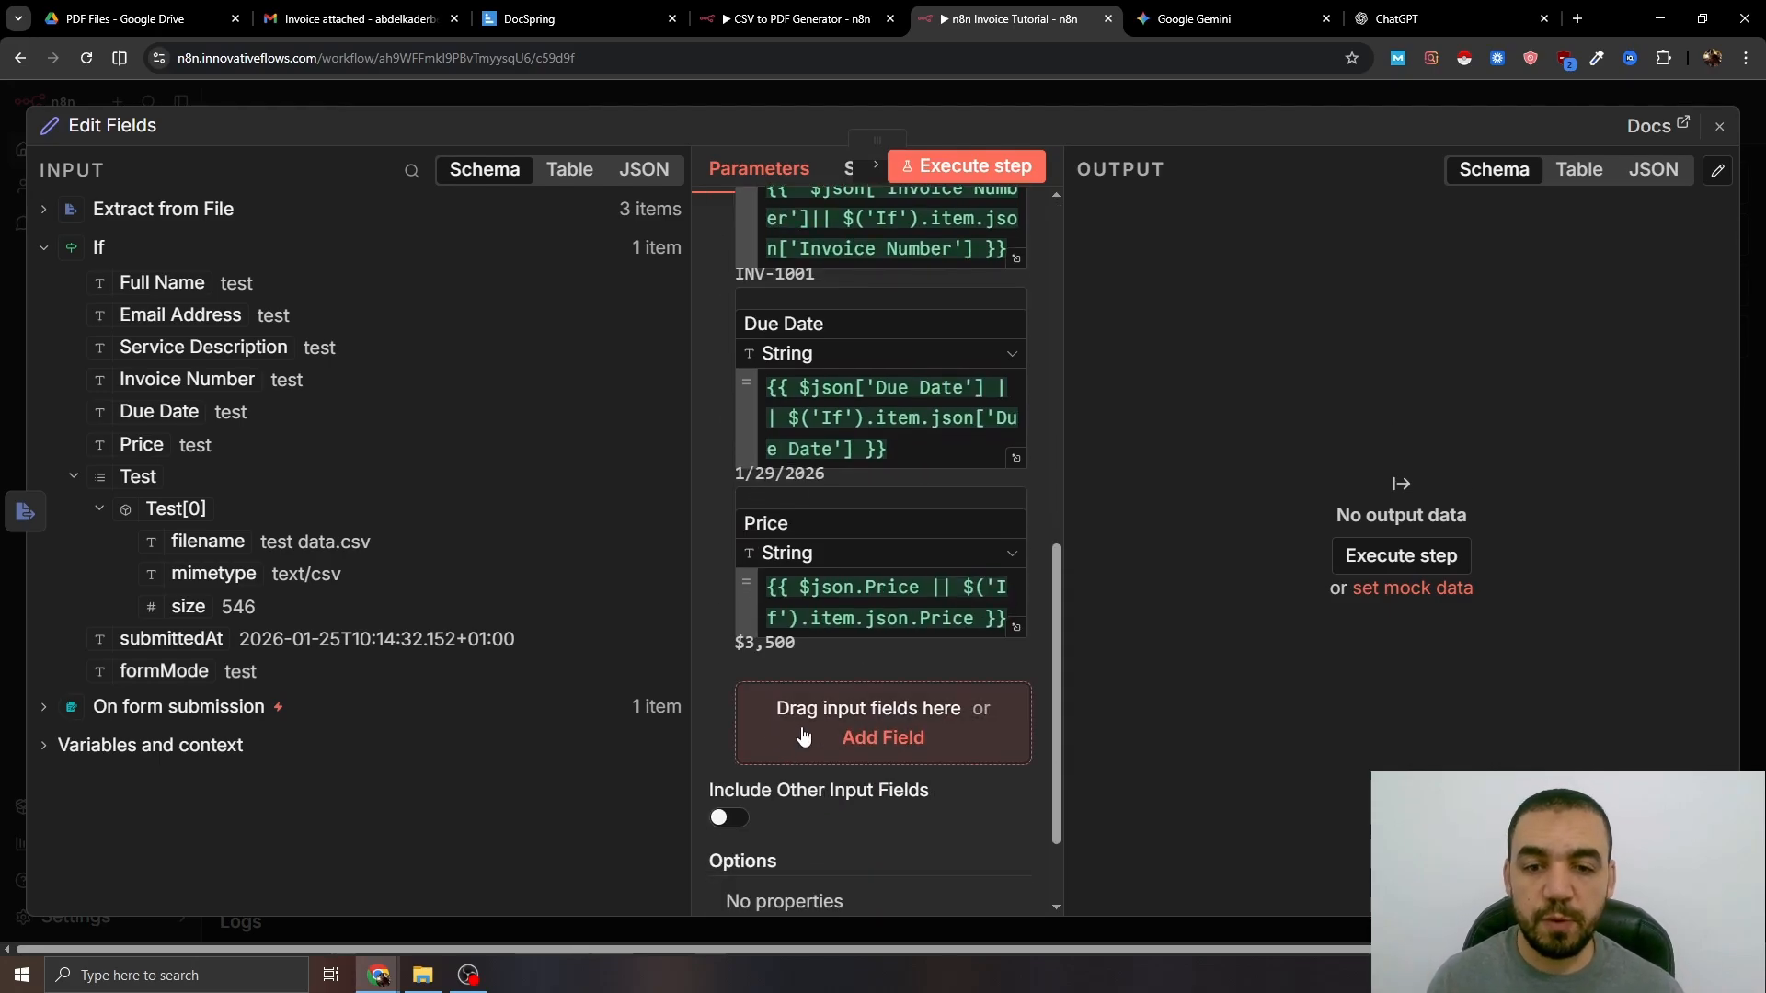
type("Current Date")
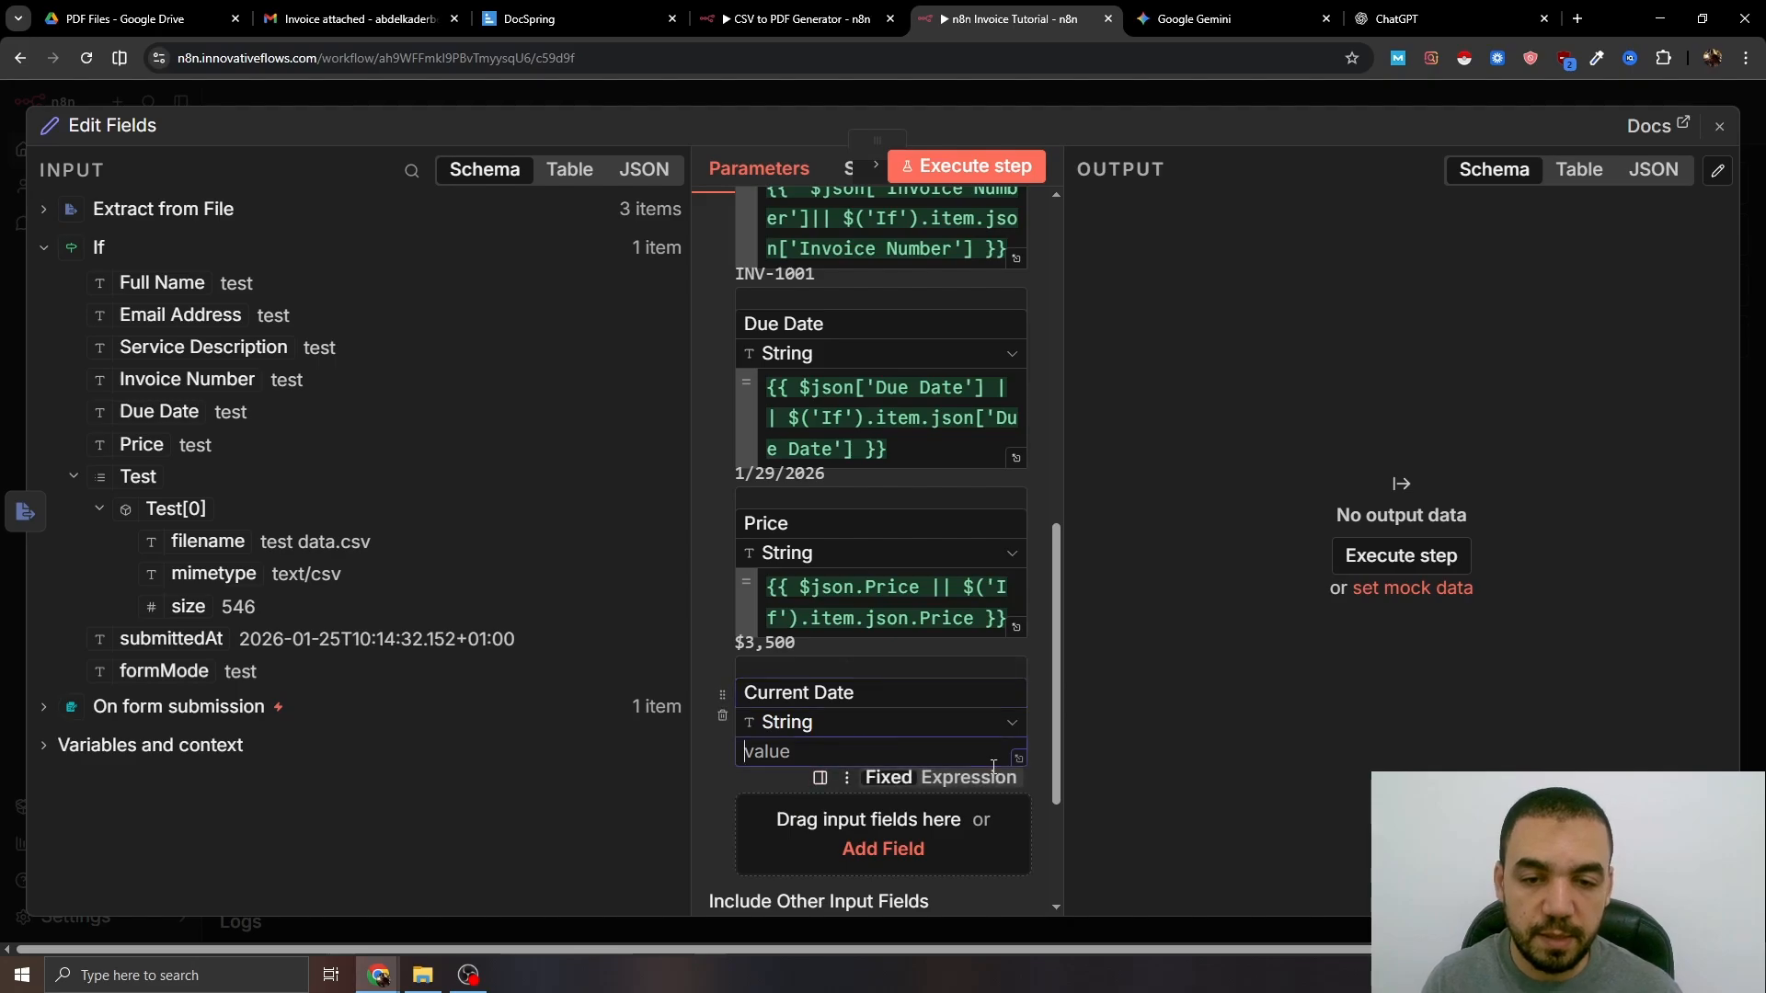
left_click(802, 756)
type("{{")
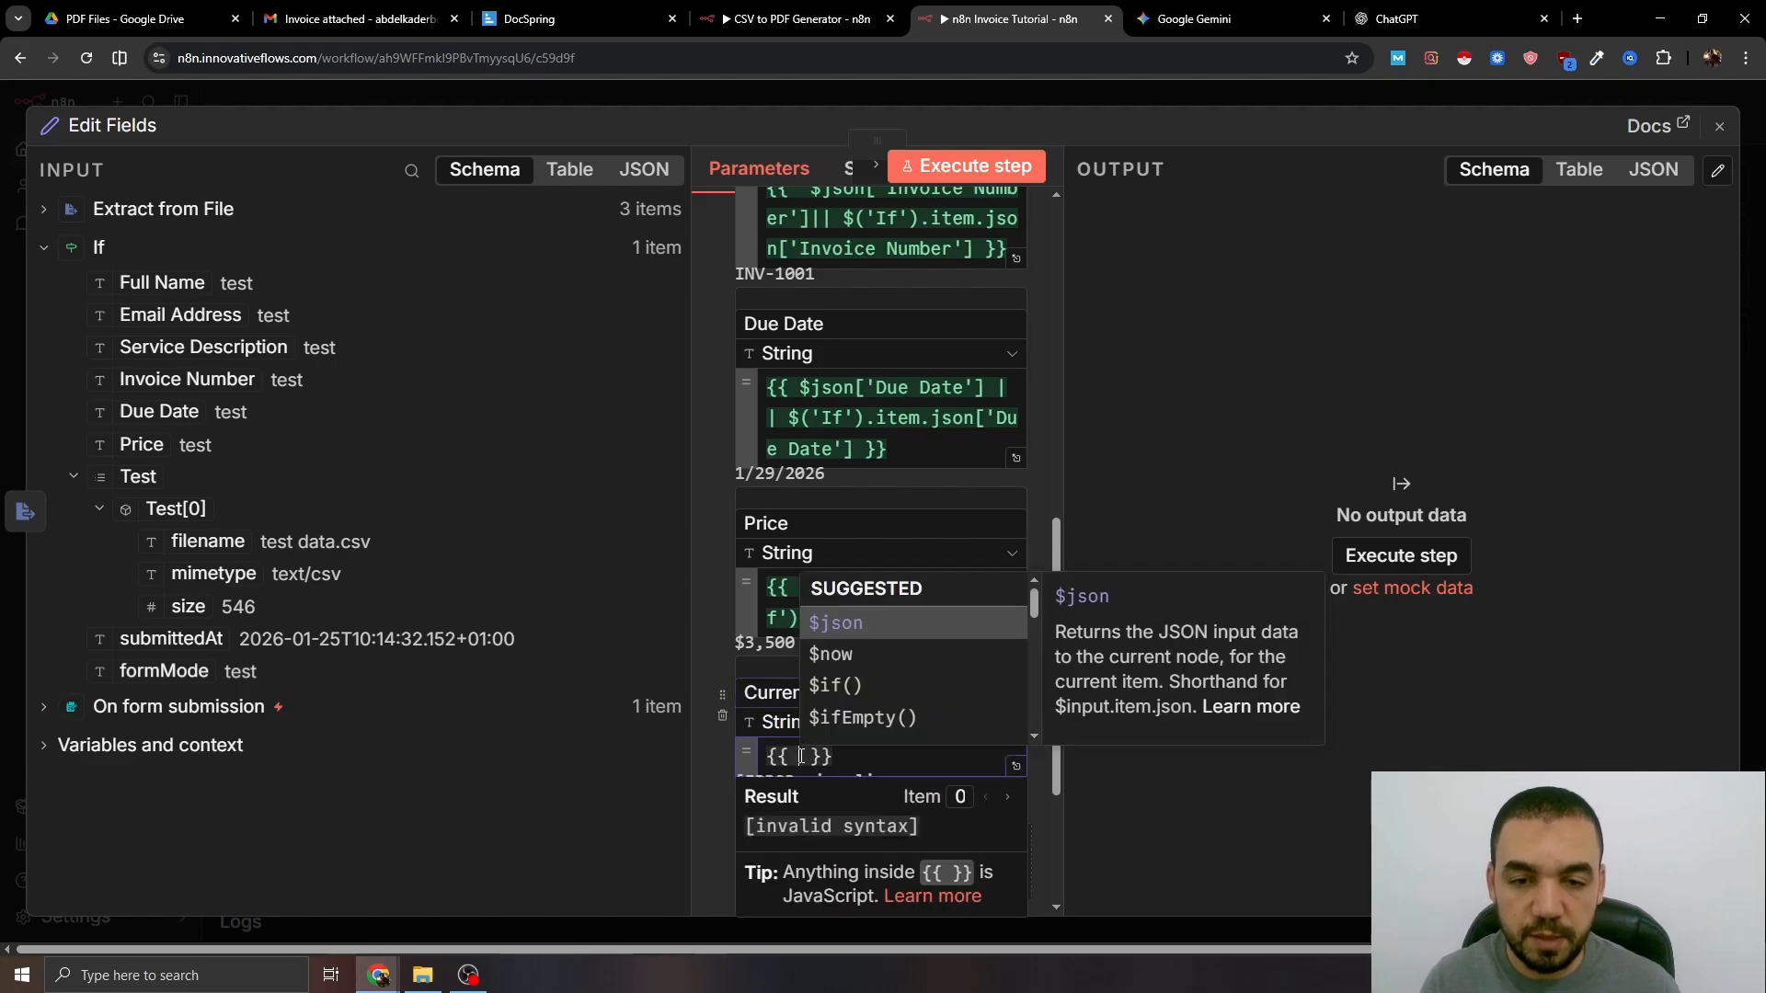
type("$now.format(")
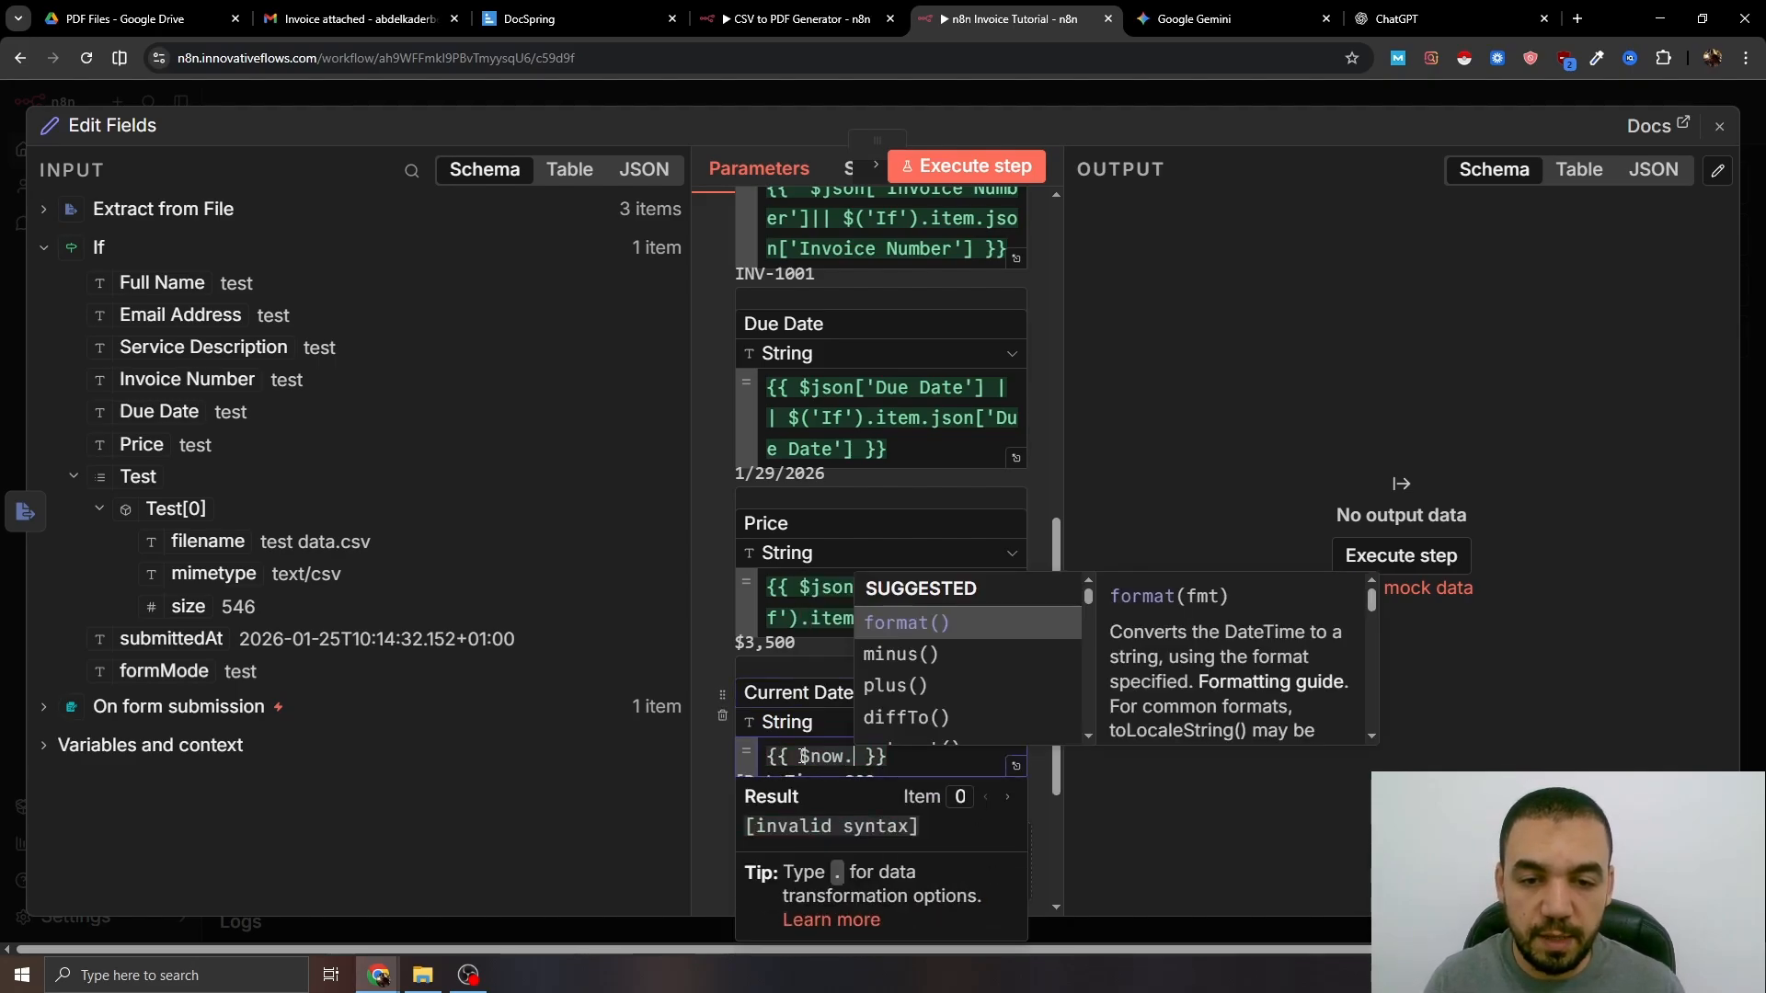
type("'")
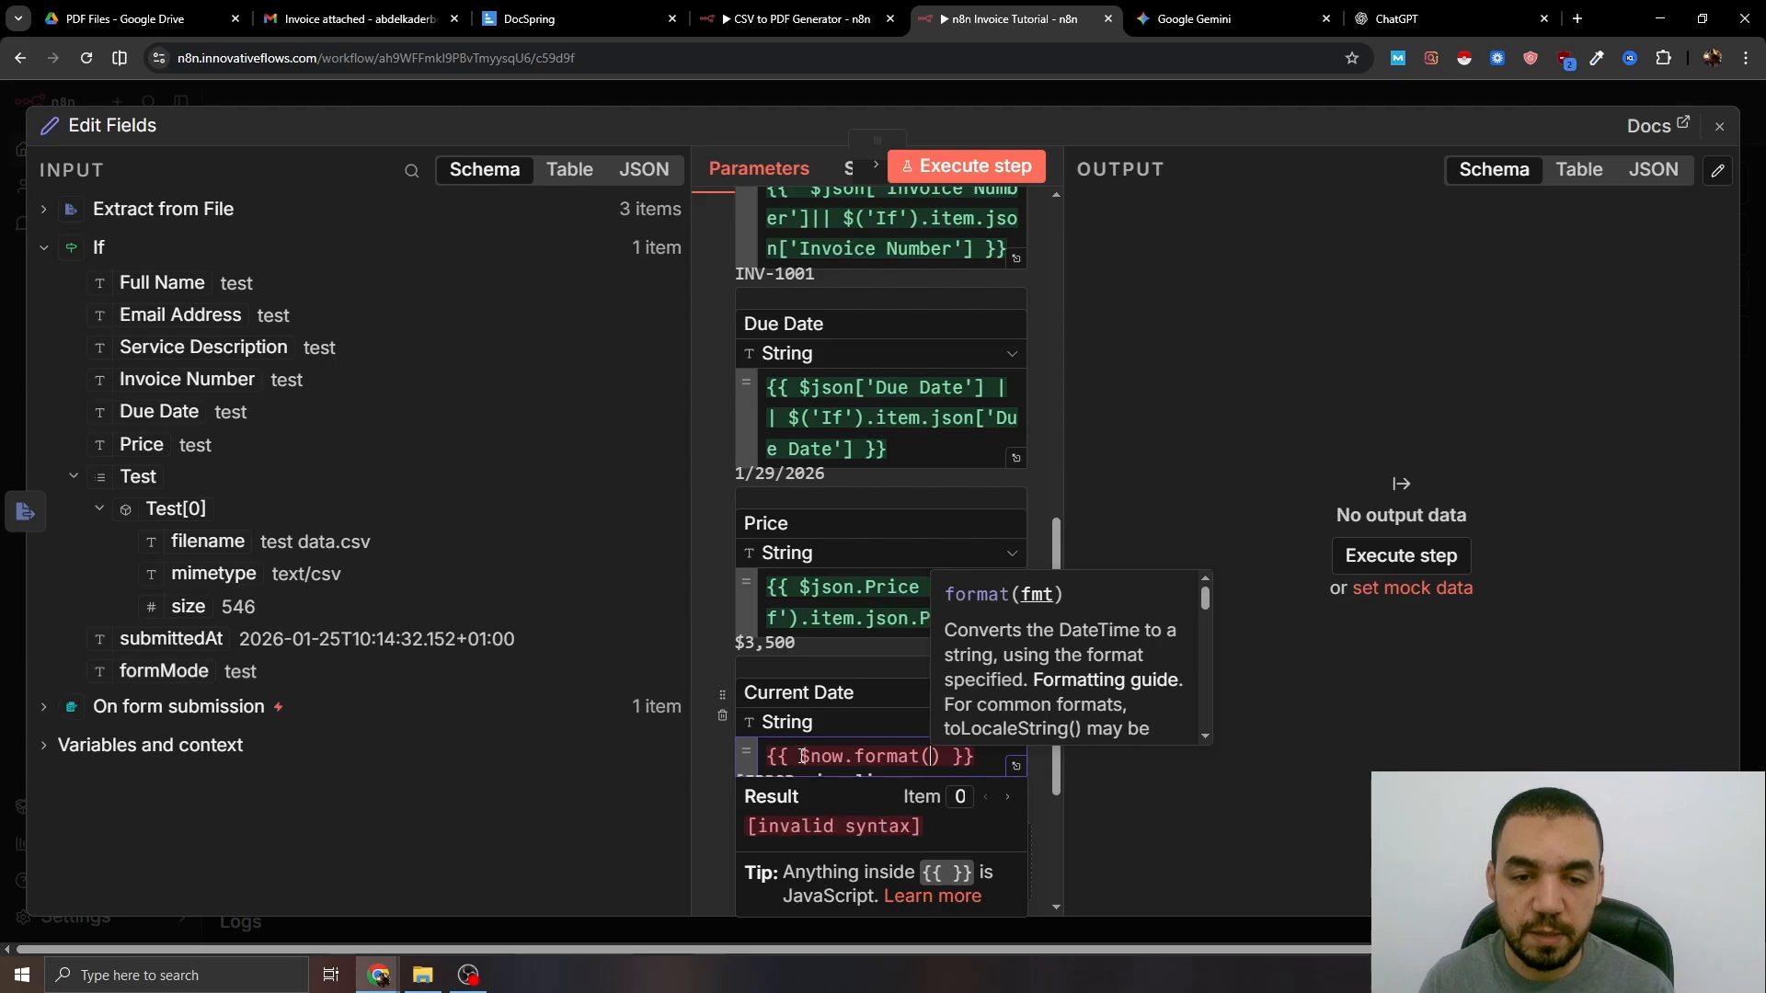
type("MM/")
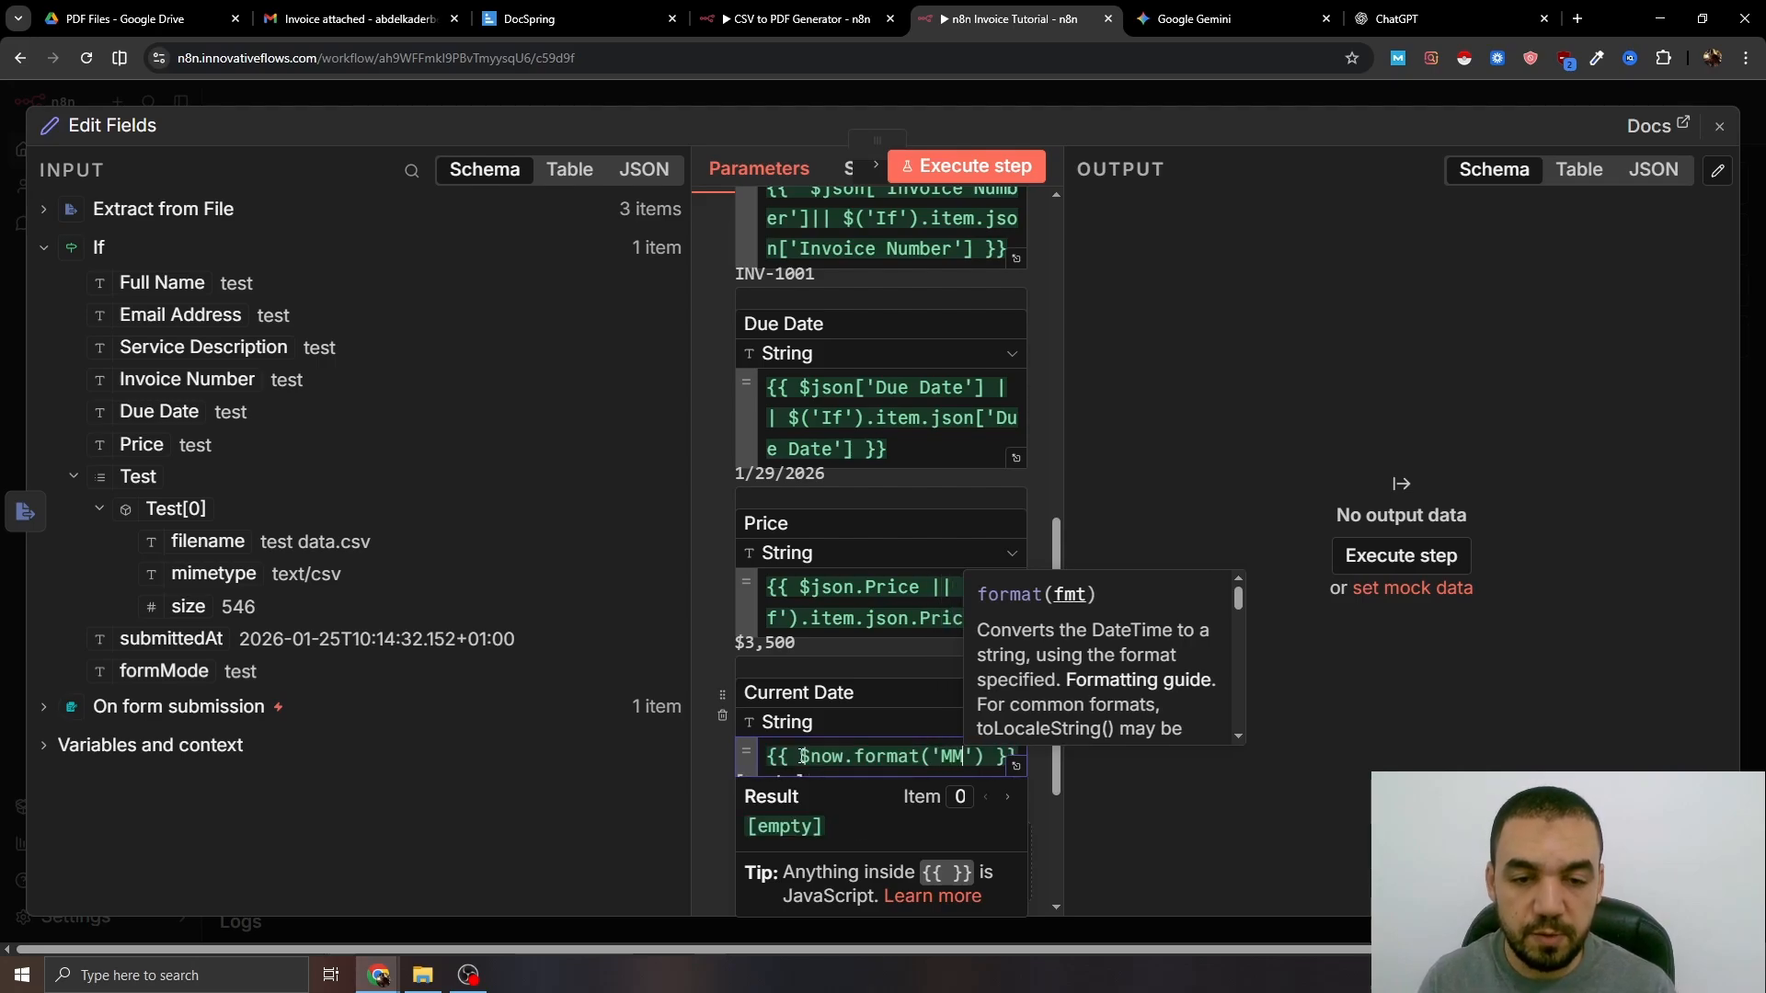
type("dd/yyyy")
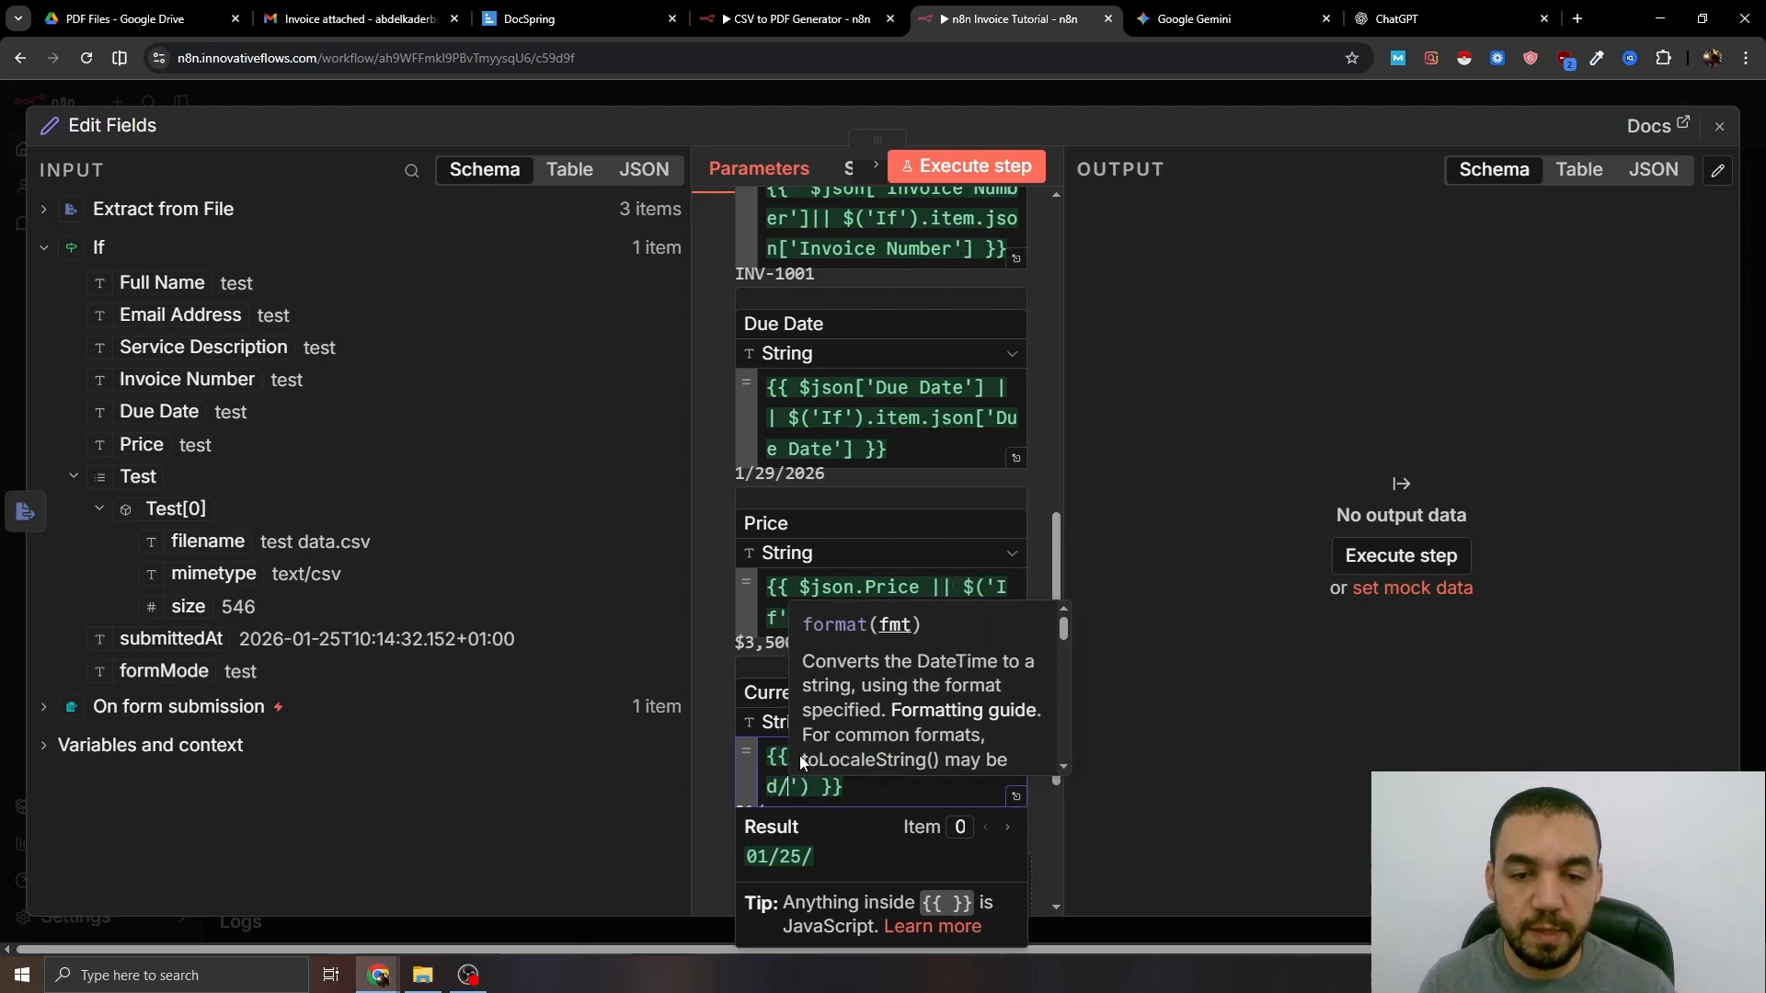
left_click(991, 94)
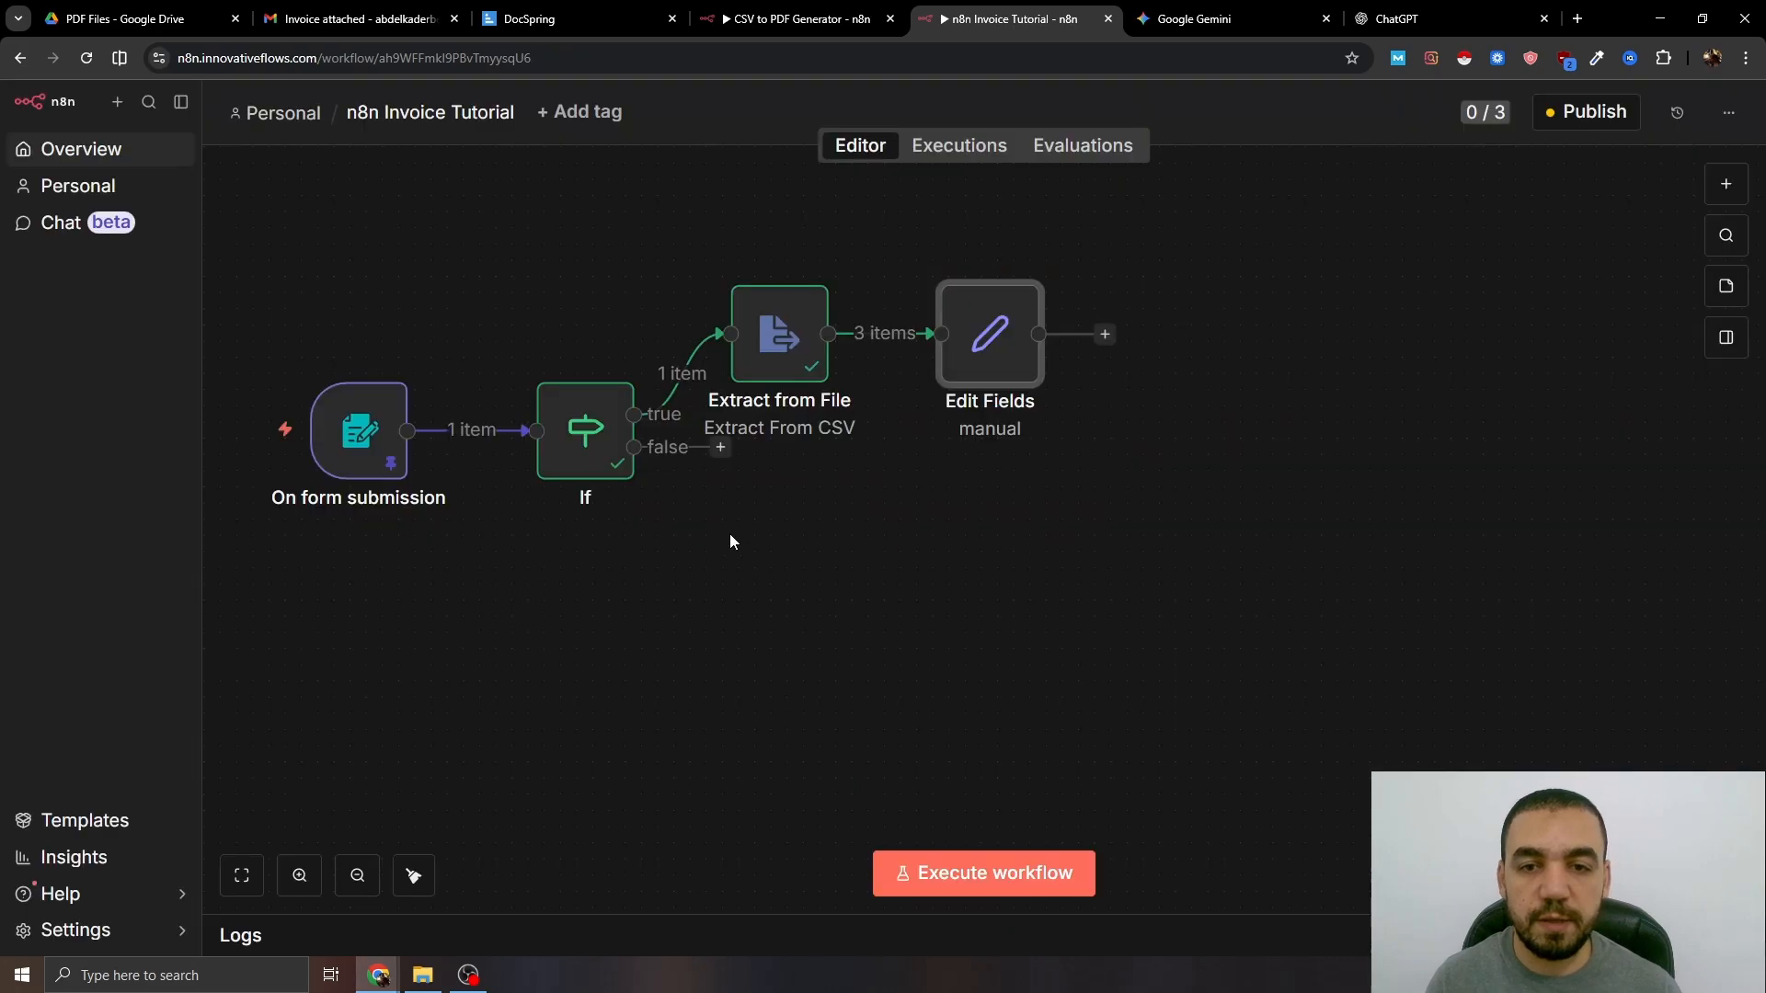
- Add a Loop Over Items node after the Edit Fields node
left_click_drag(994, 364, 1012, 416)
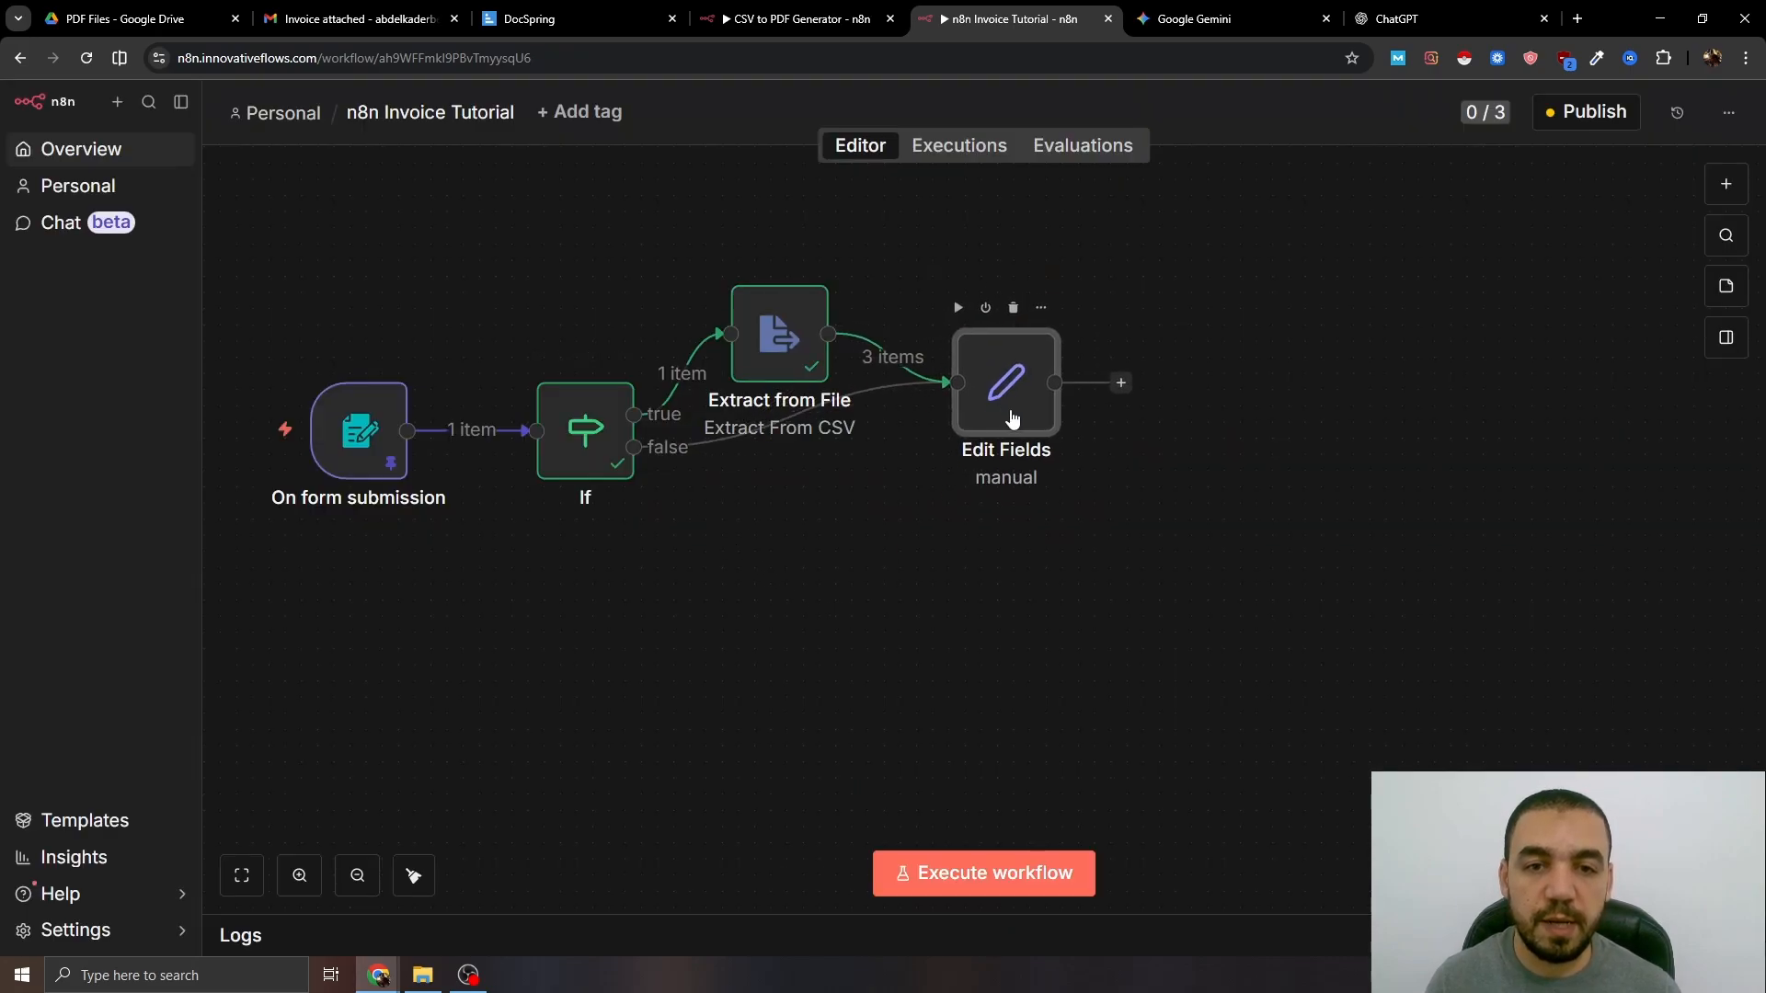
left_click_drag(1128, 523, 764, 585)
left_click(750, 447)
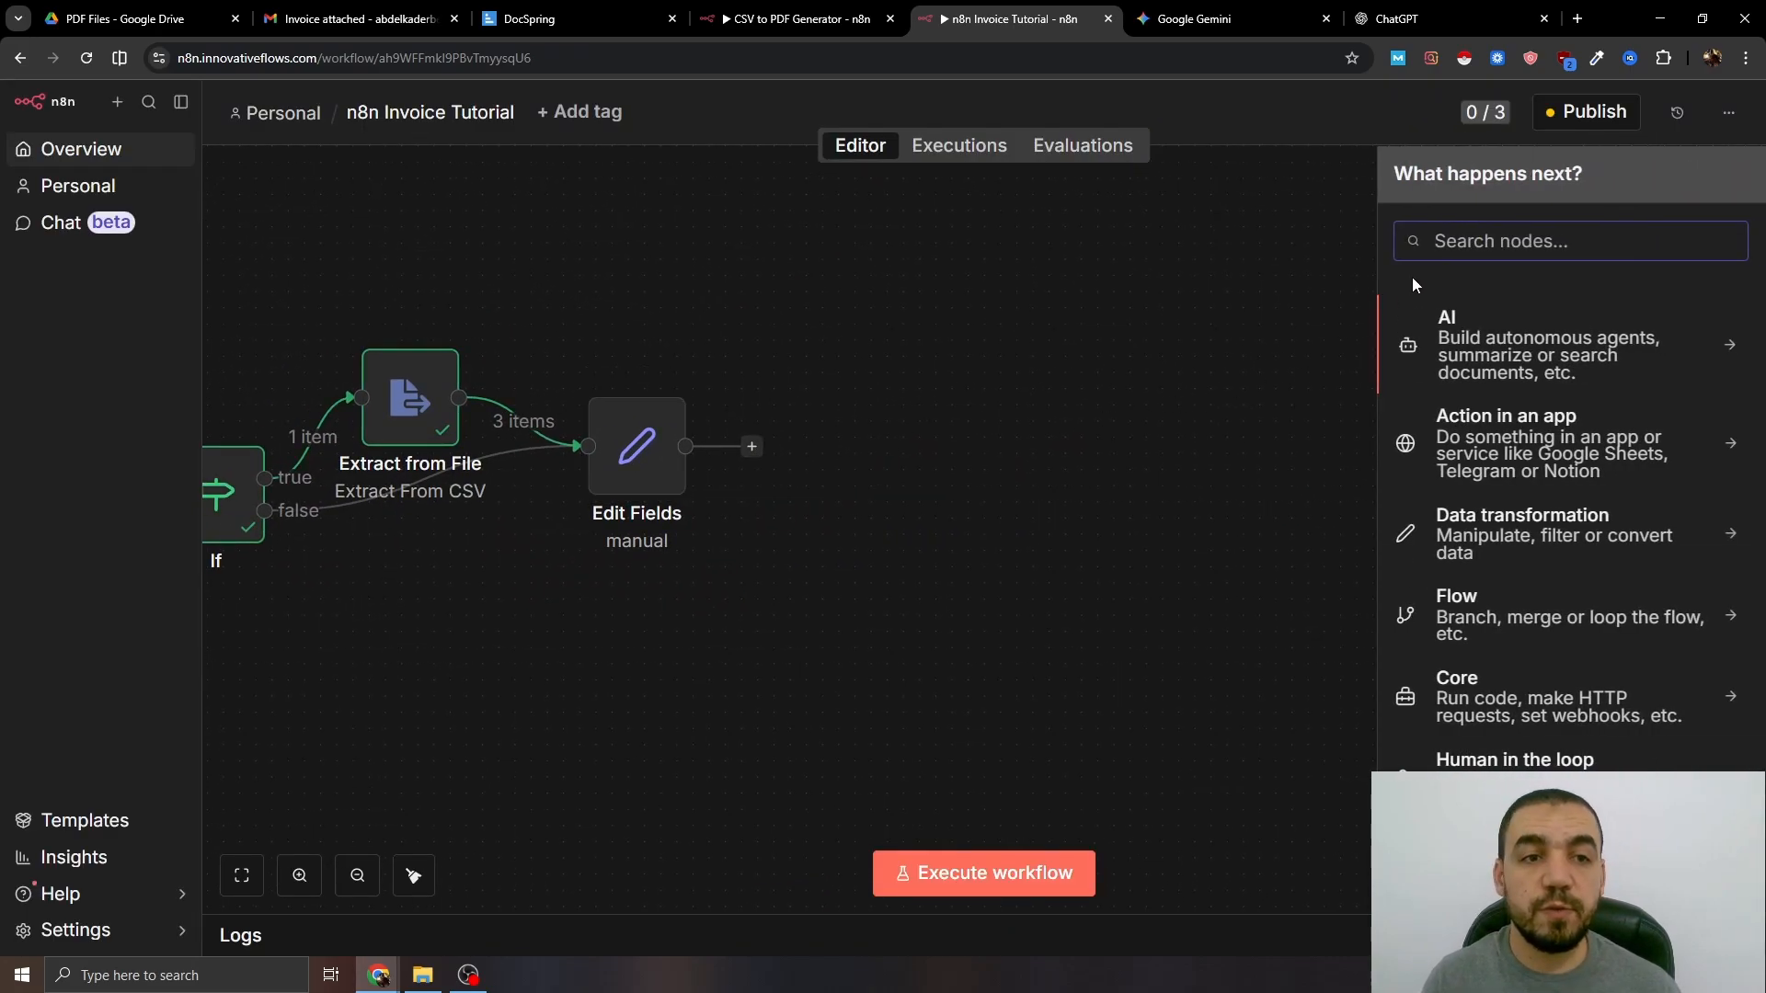
type("loop")
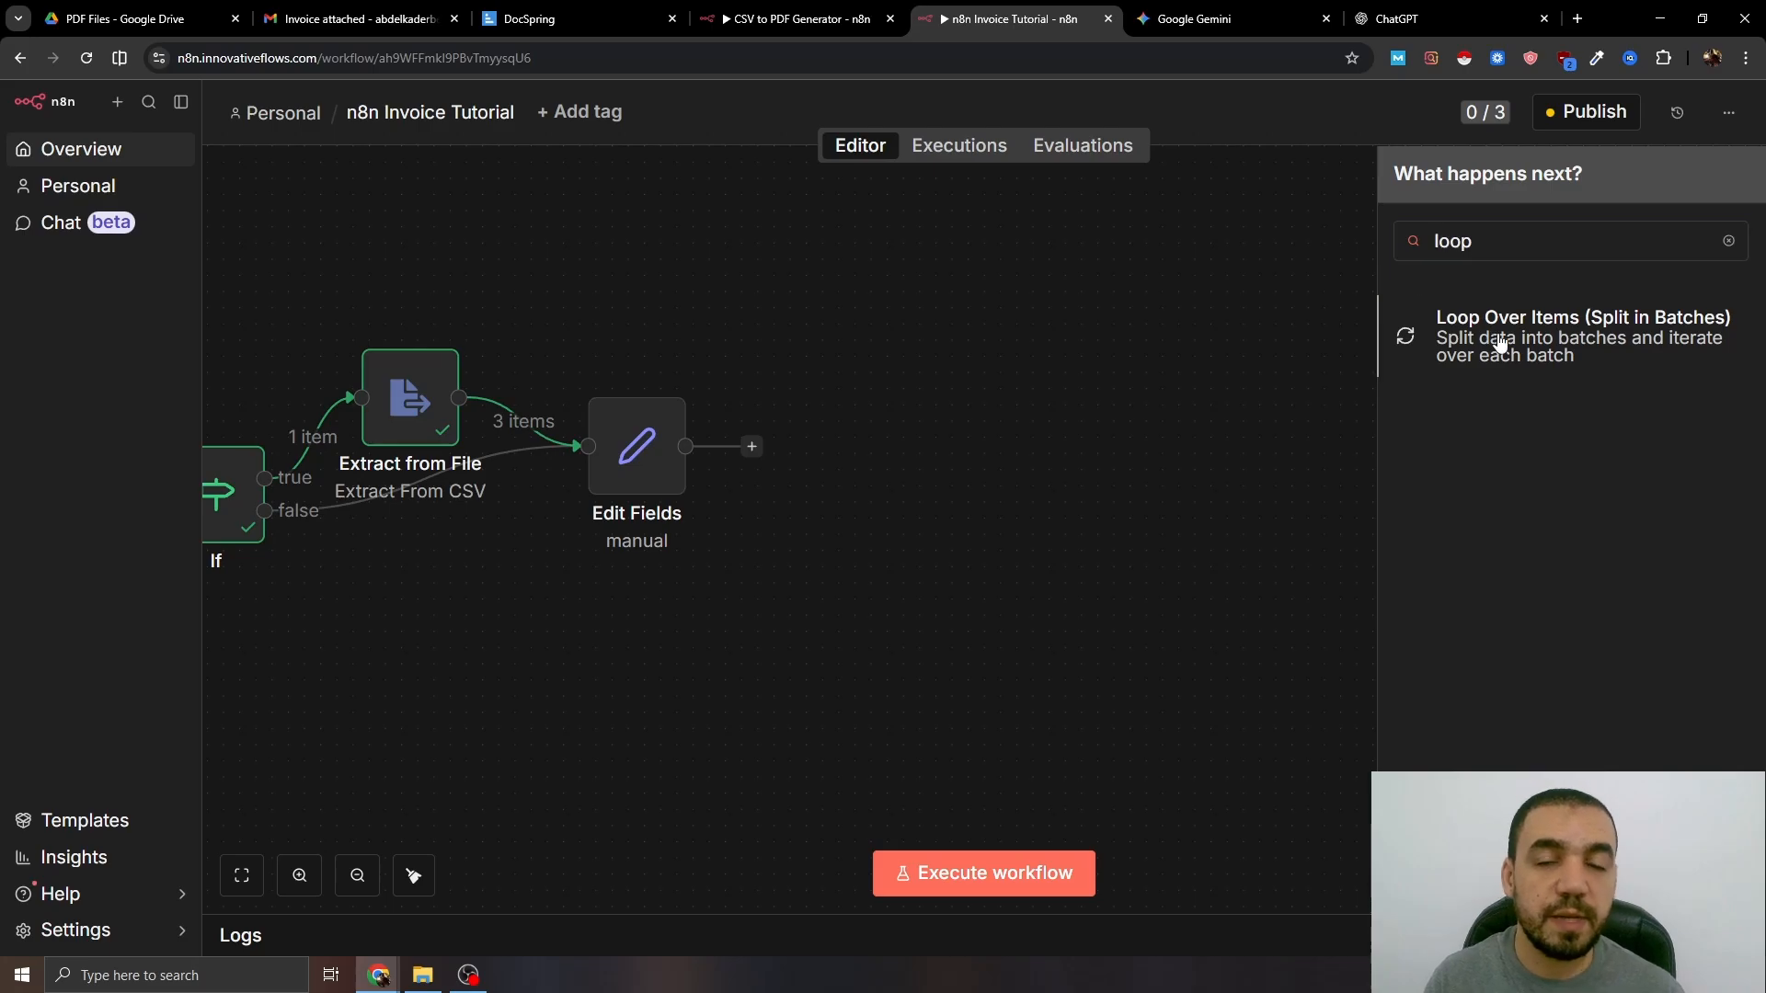
left_click(1499, 340)
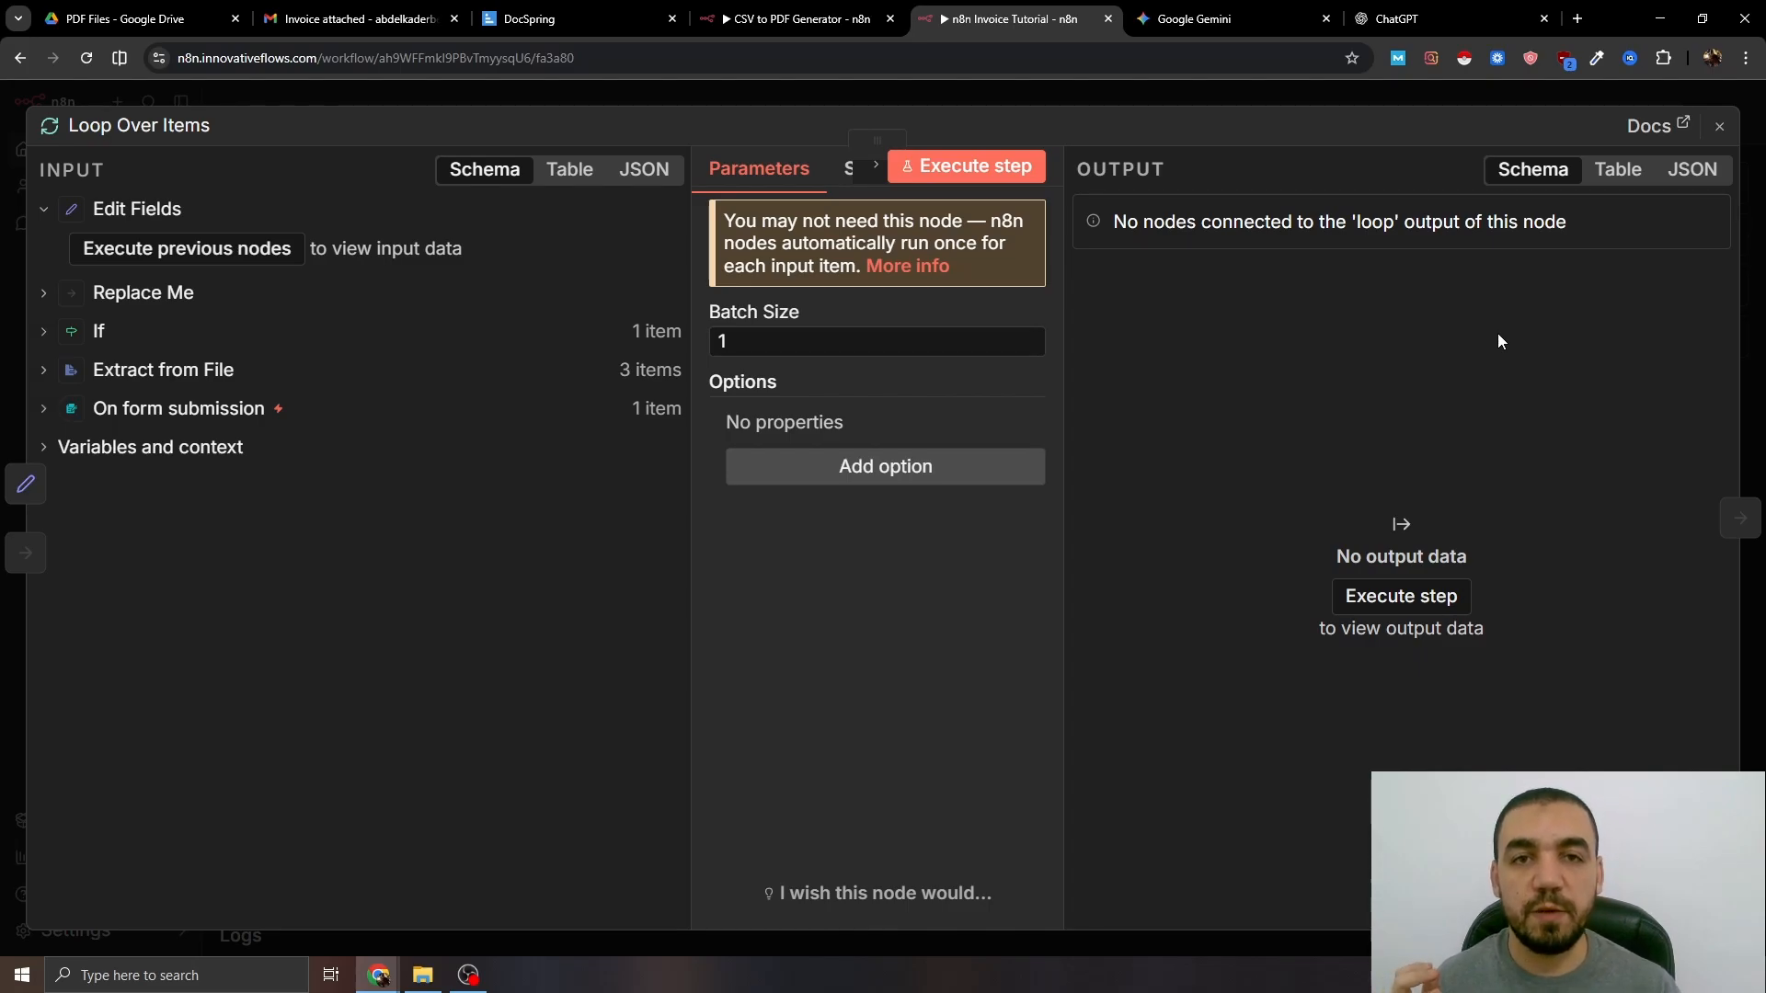
left_click(1228, 95)
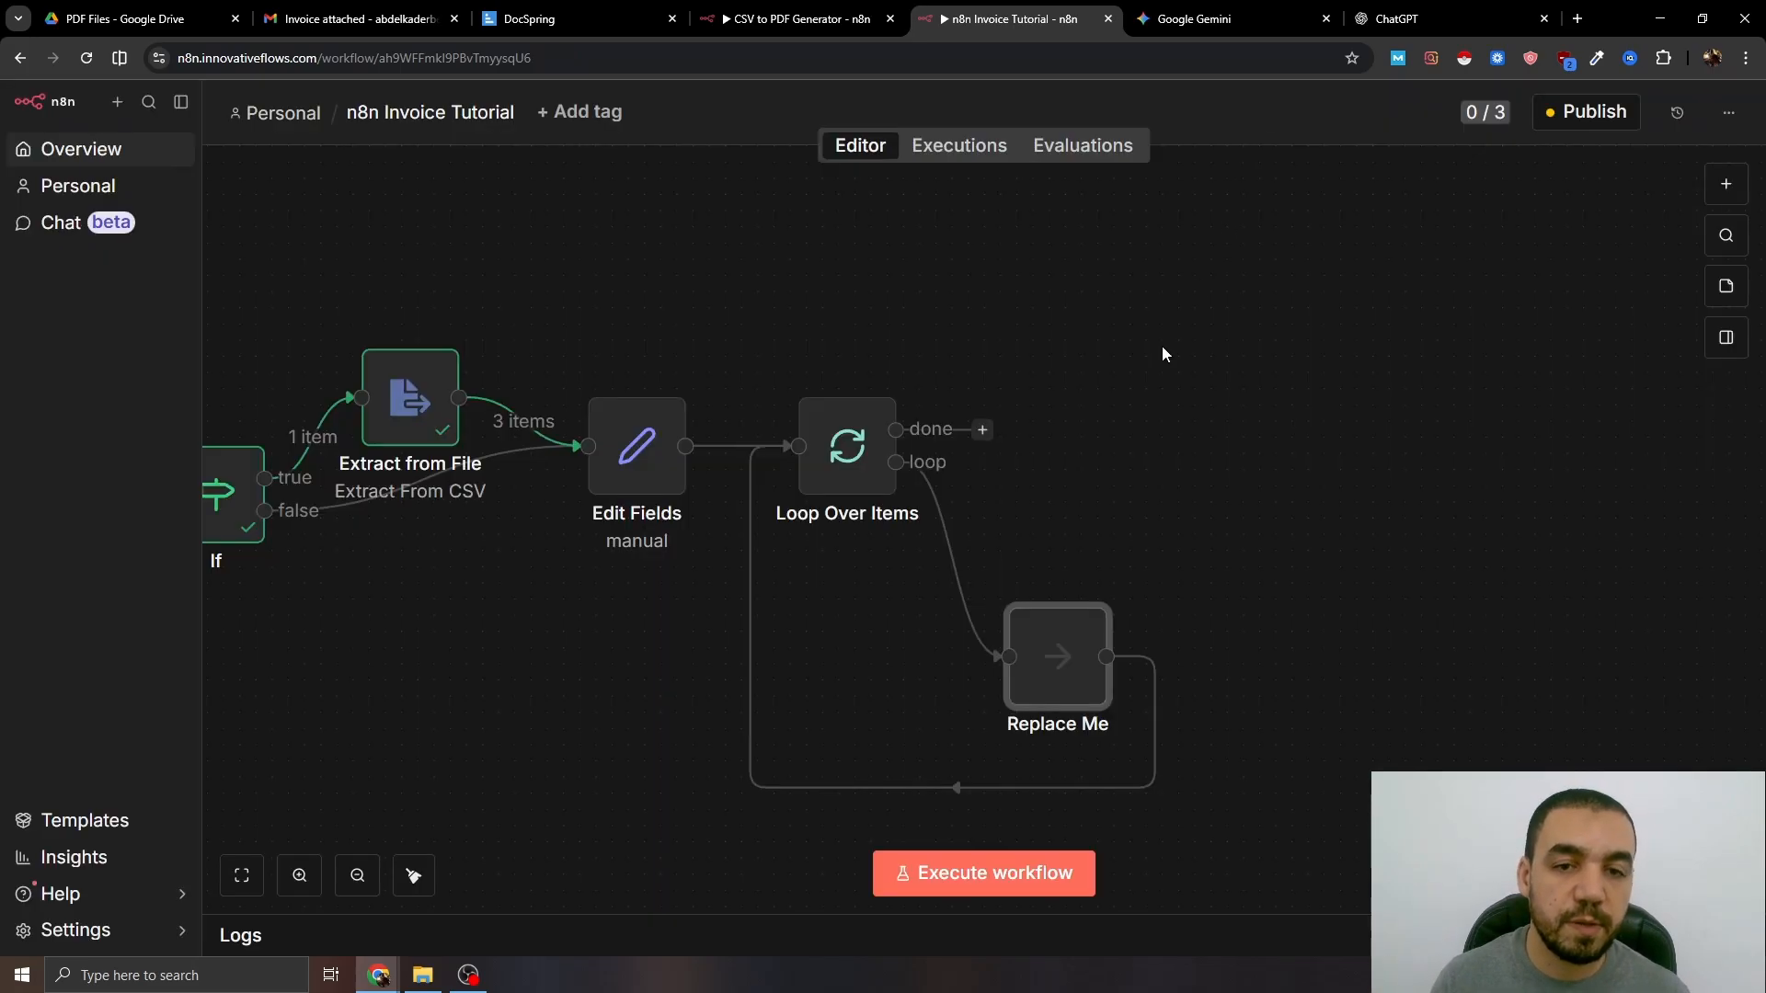
- Delete the Replace Me placeholder and the loop's self-connection, then attach an HTTP Request node to the loop output
left_click(1060, 653)
key("Delete")
left_click_drag(1007, 510, 920, 545)
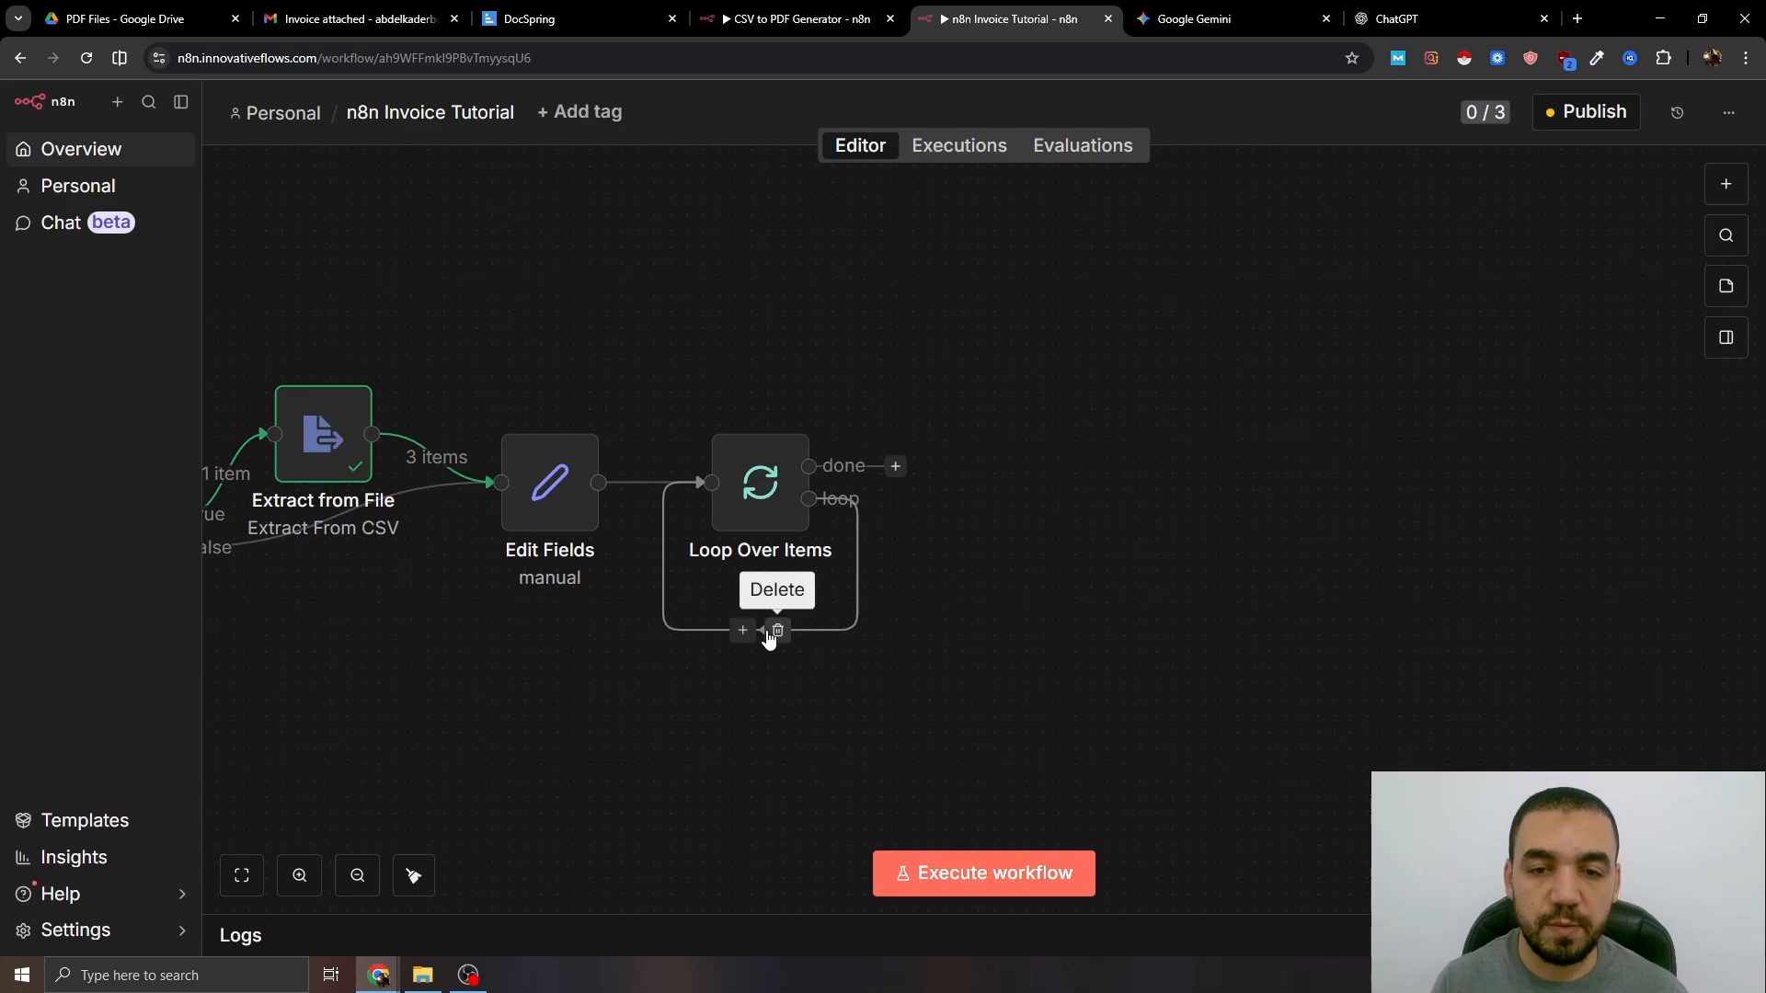
left_click(774, 631)
left_click_drag(1046, 564, 910, 610)
left_click(758, 544)
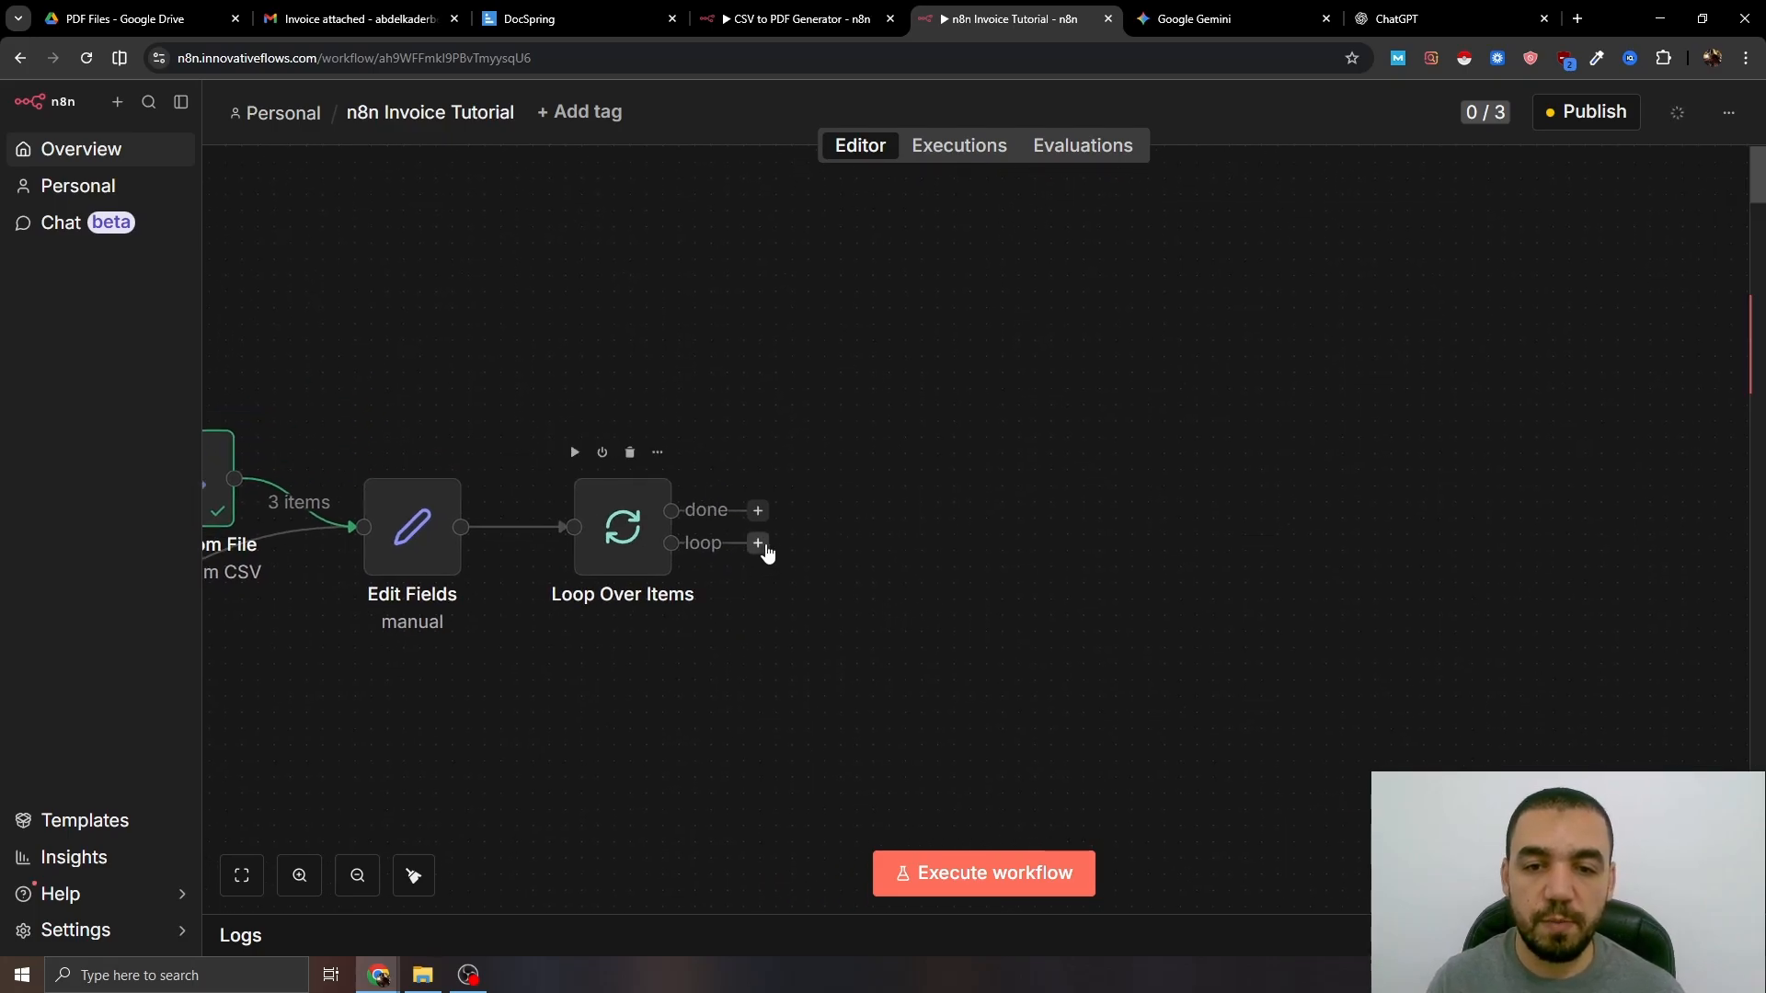
type("http")
left_click(1527, 346)
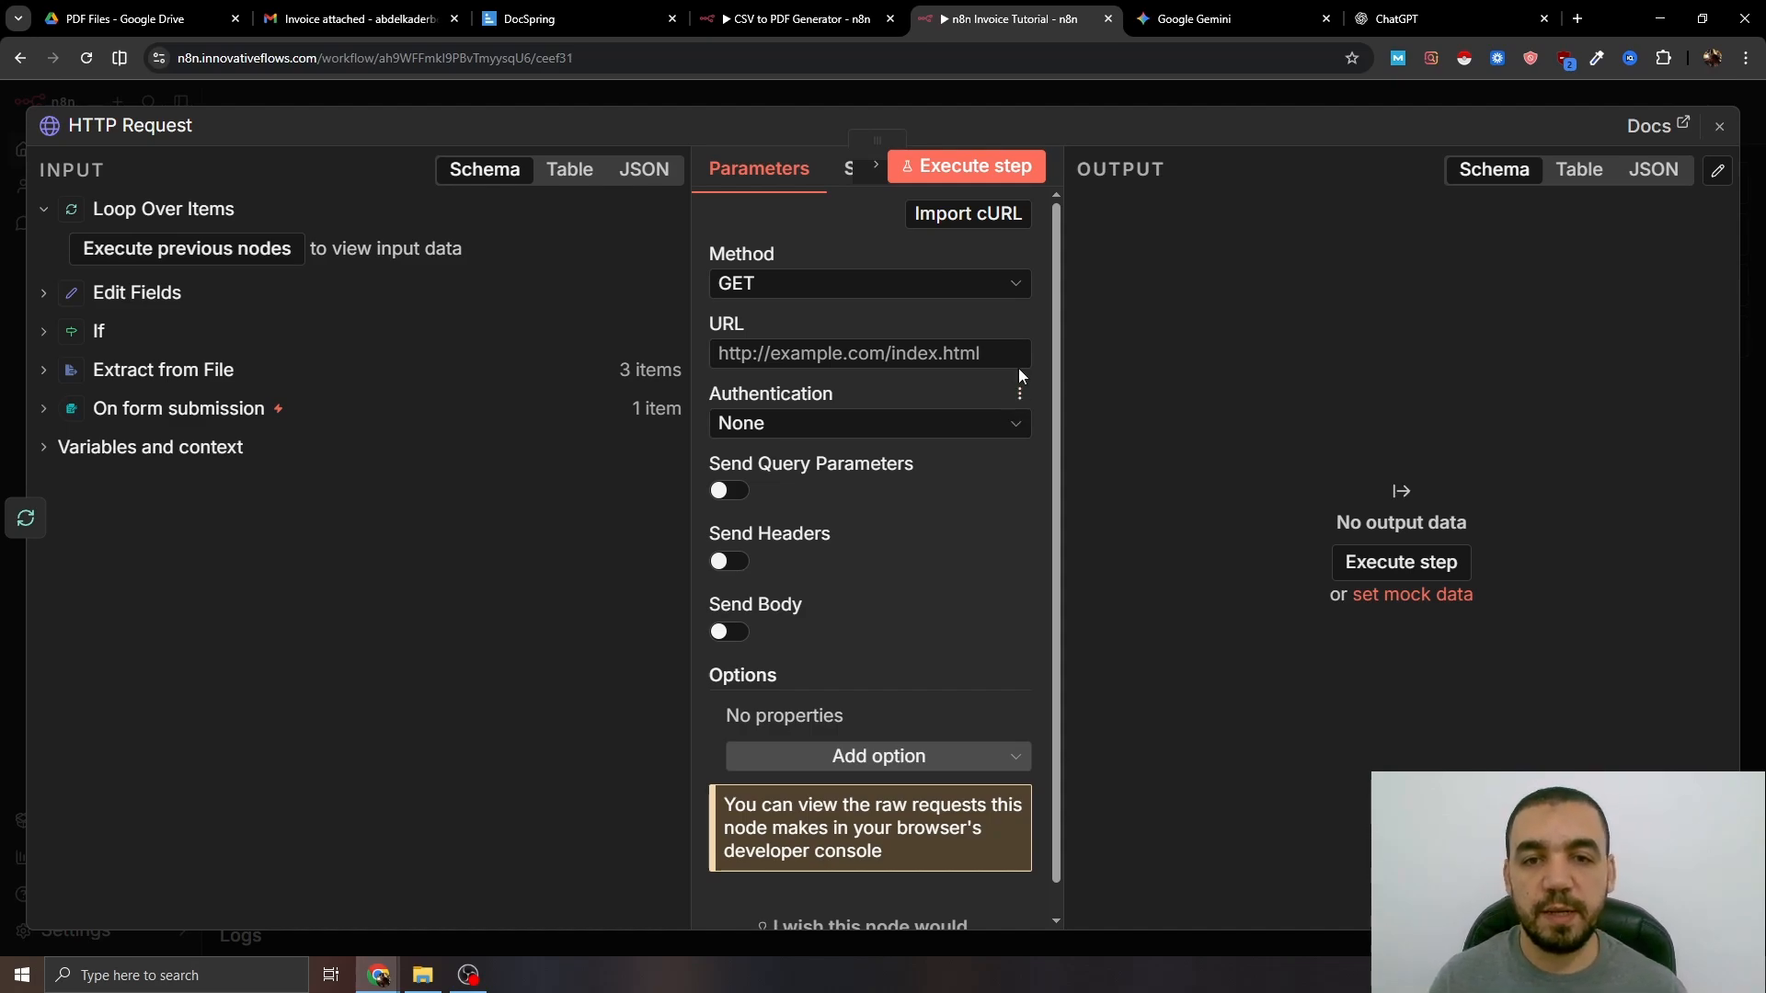
- Open the DocSpring site in a new browser tab
left_click(1577, 18)
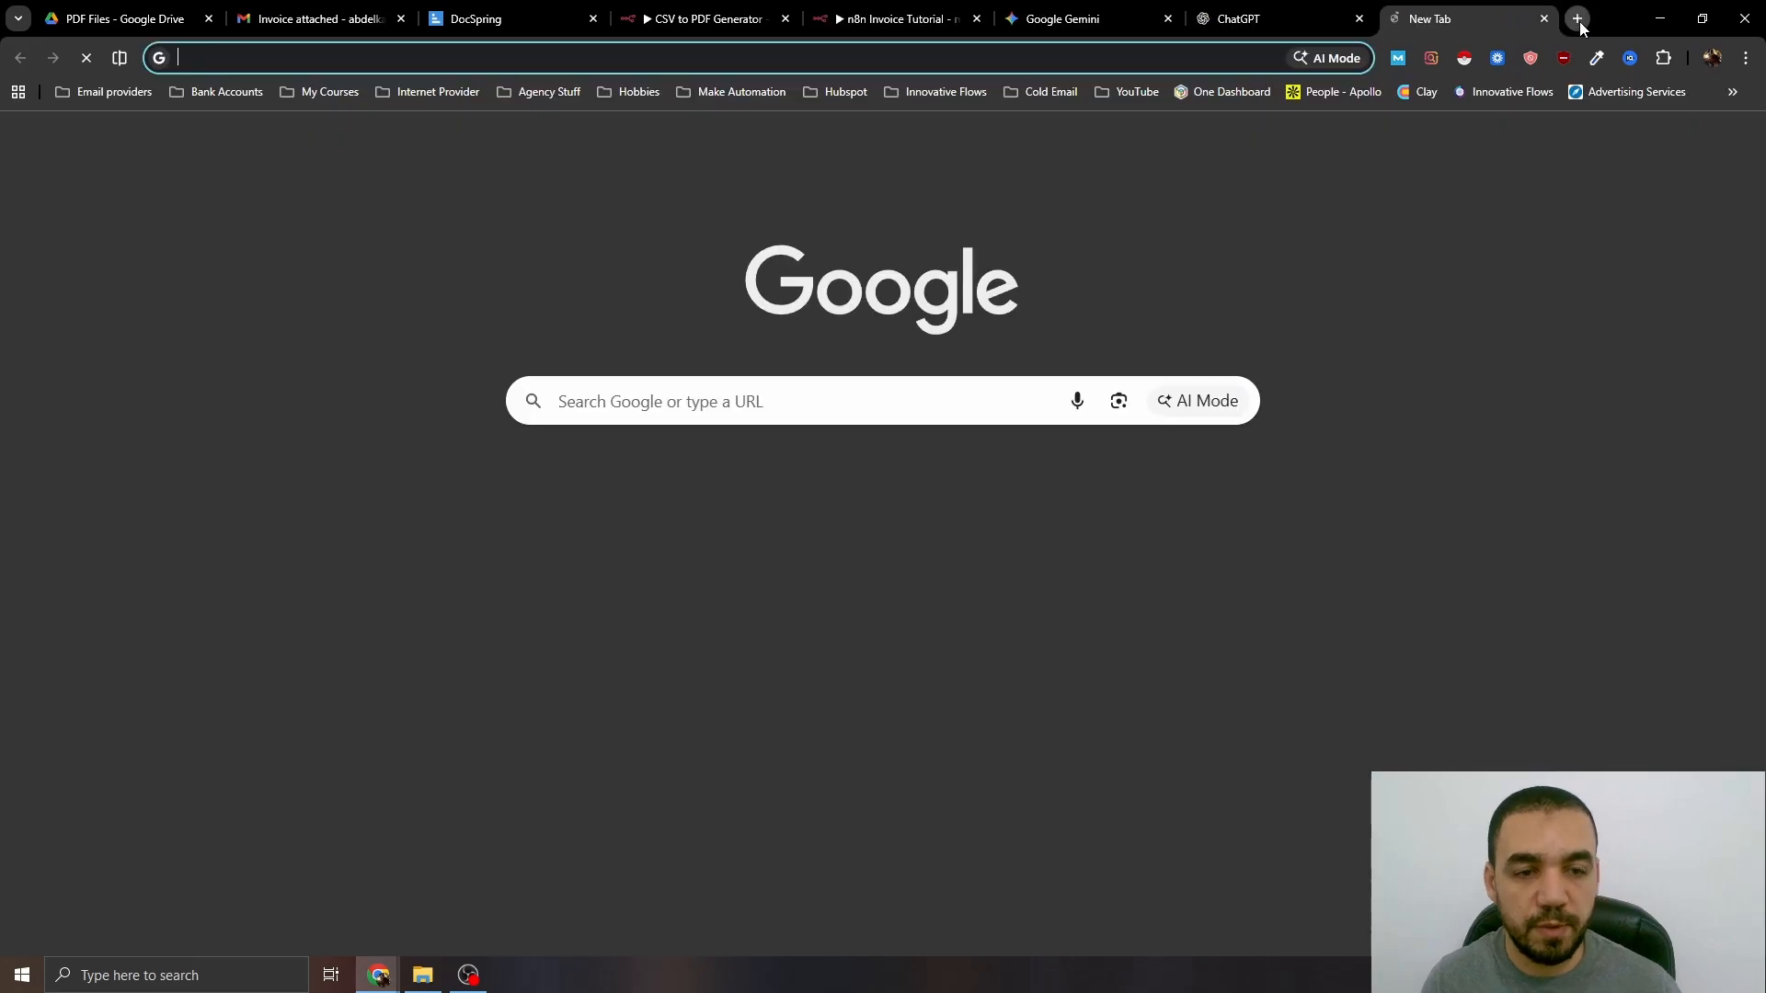
type("docs")
key("Return")
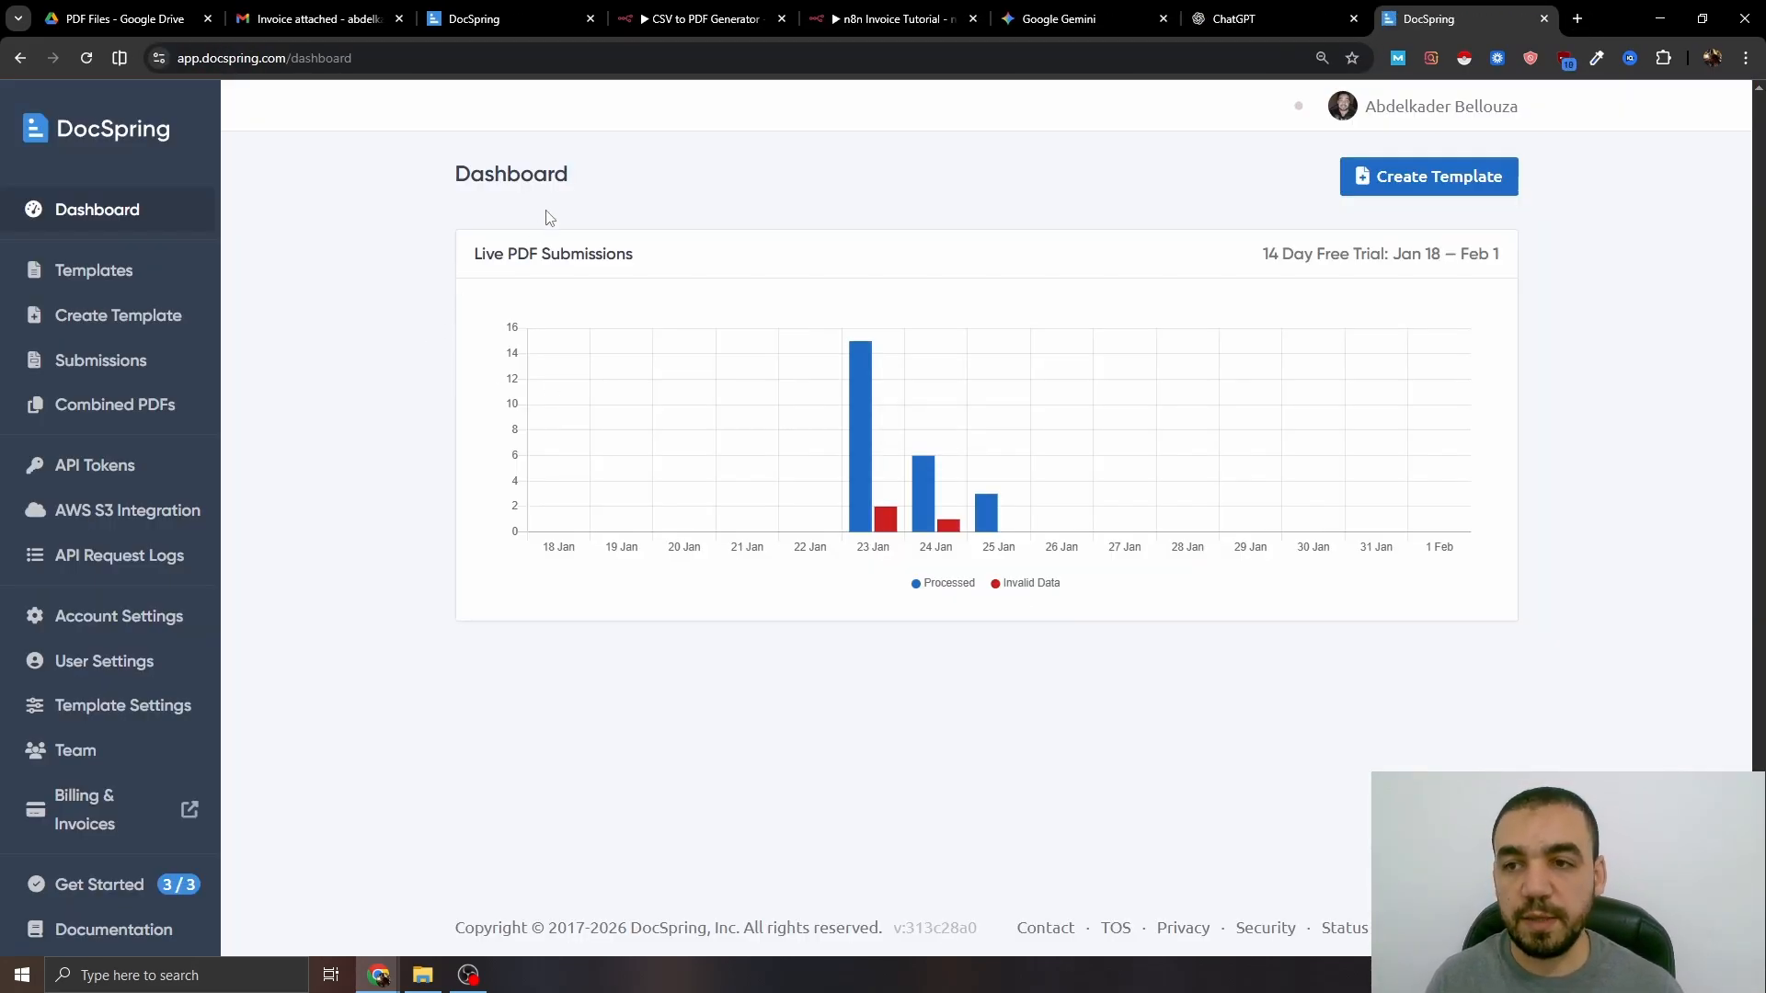
- Create a new template by uploading Invoice for n8n.pdf
left_click(170, 316)
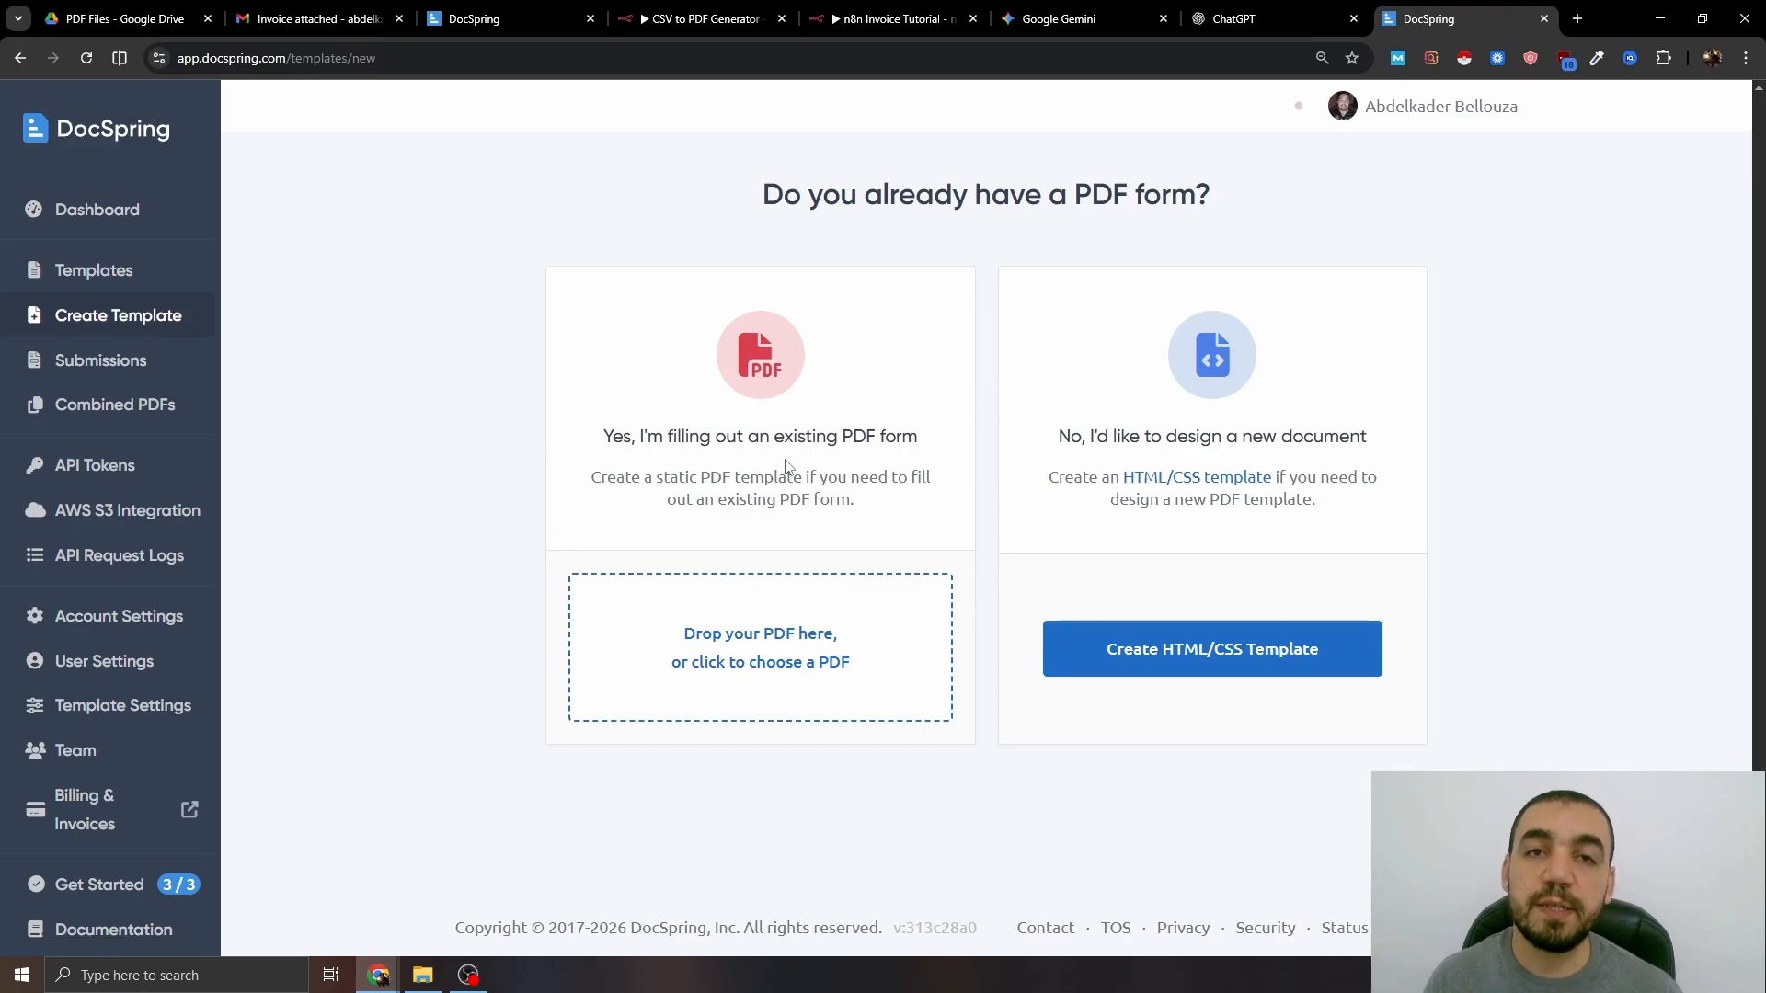
left_click(749, 631)
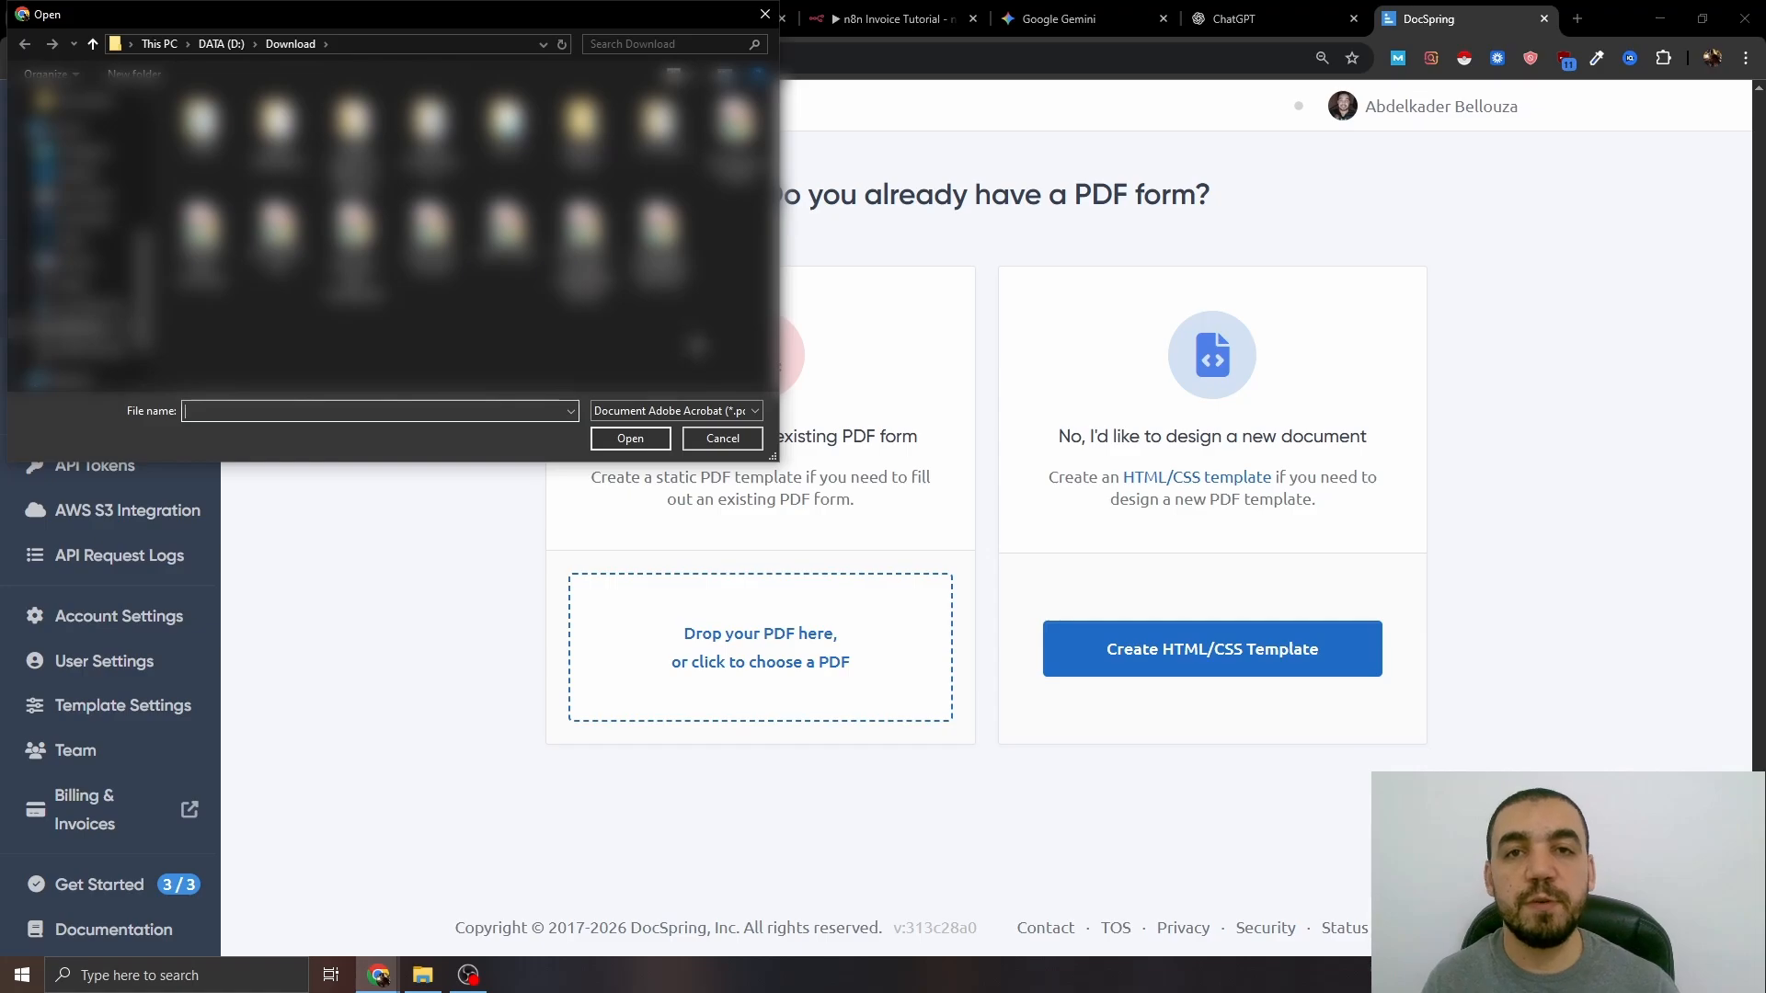
left_click(430, 272)
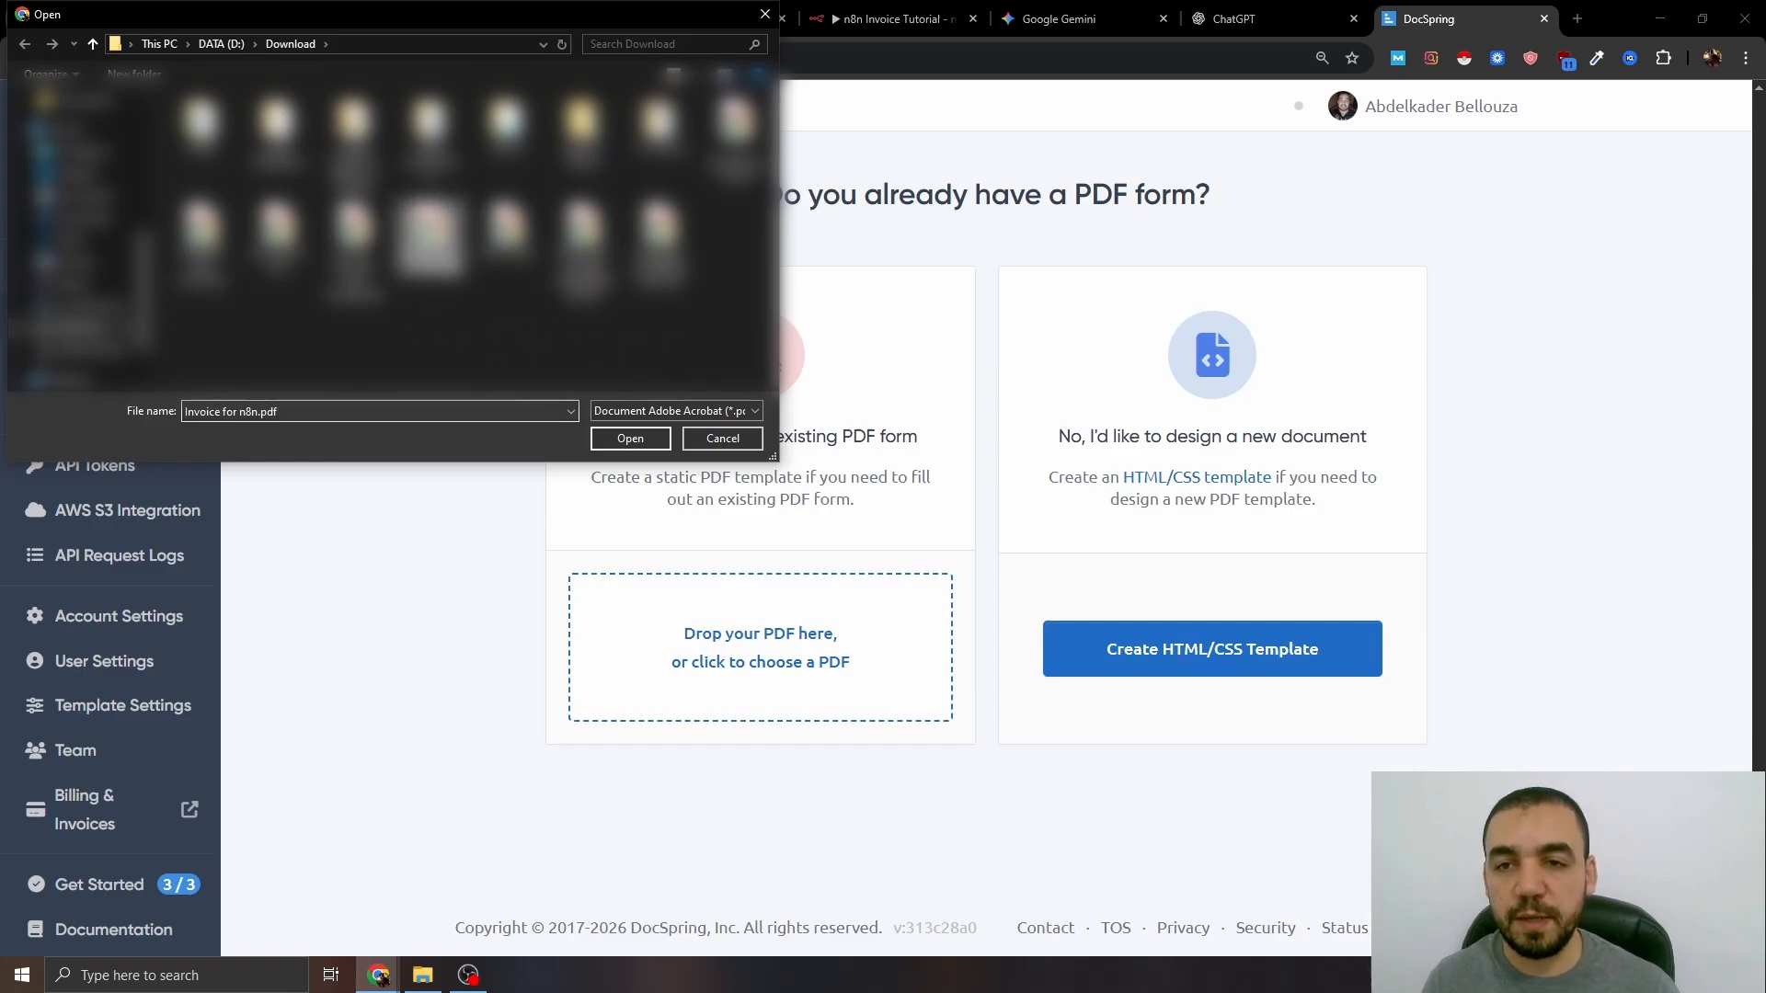
left_click(650, 438)
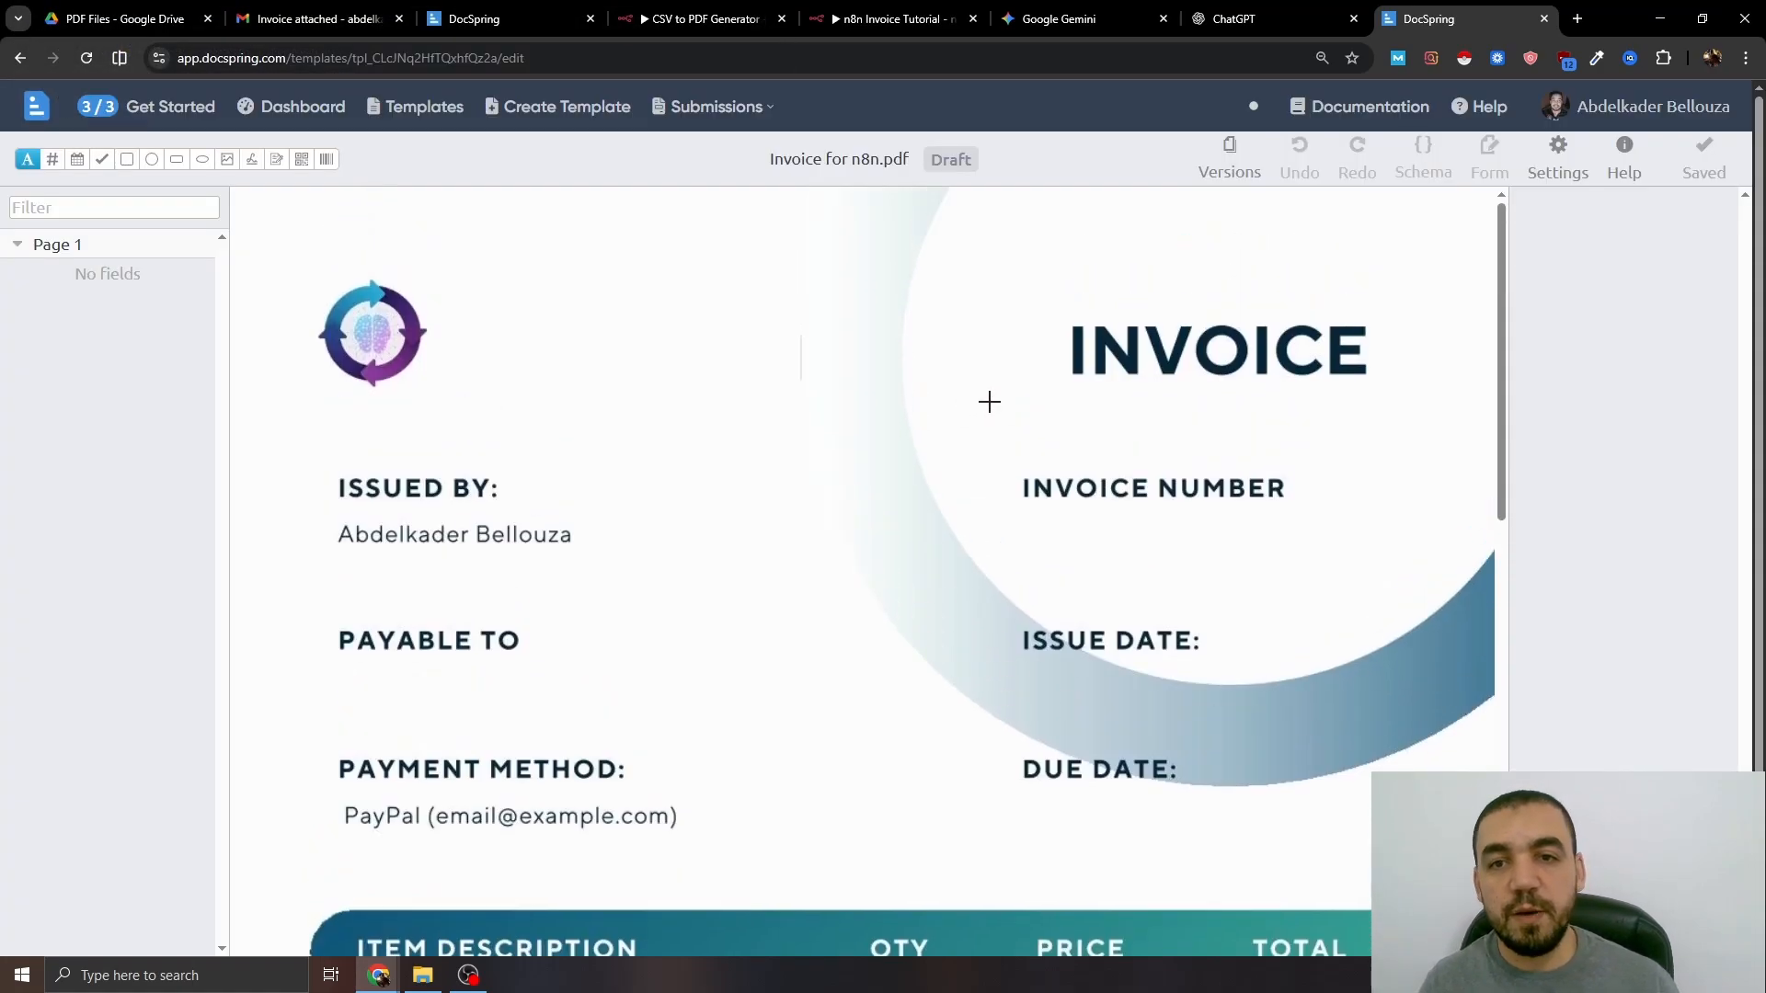
scroll(1111, 397, "down", 2)
scroll(1113, 398, "up", 2)
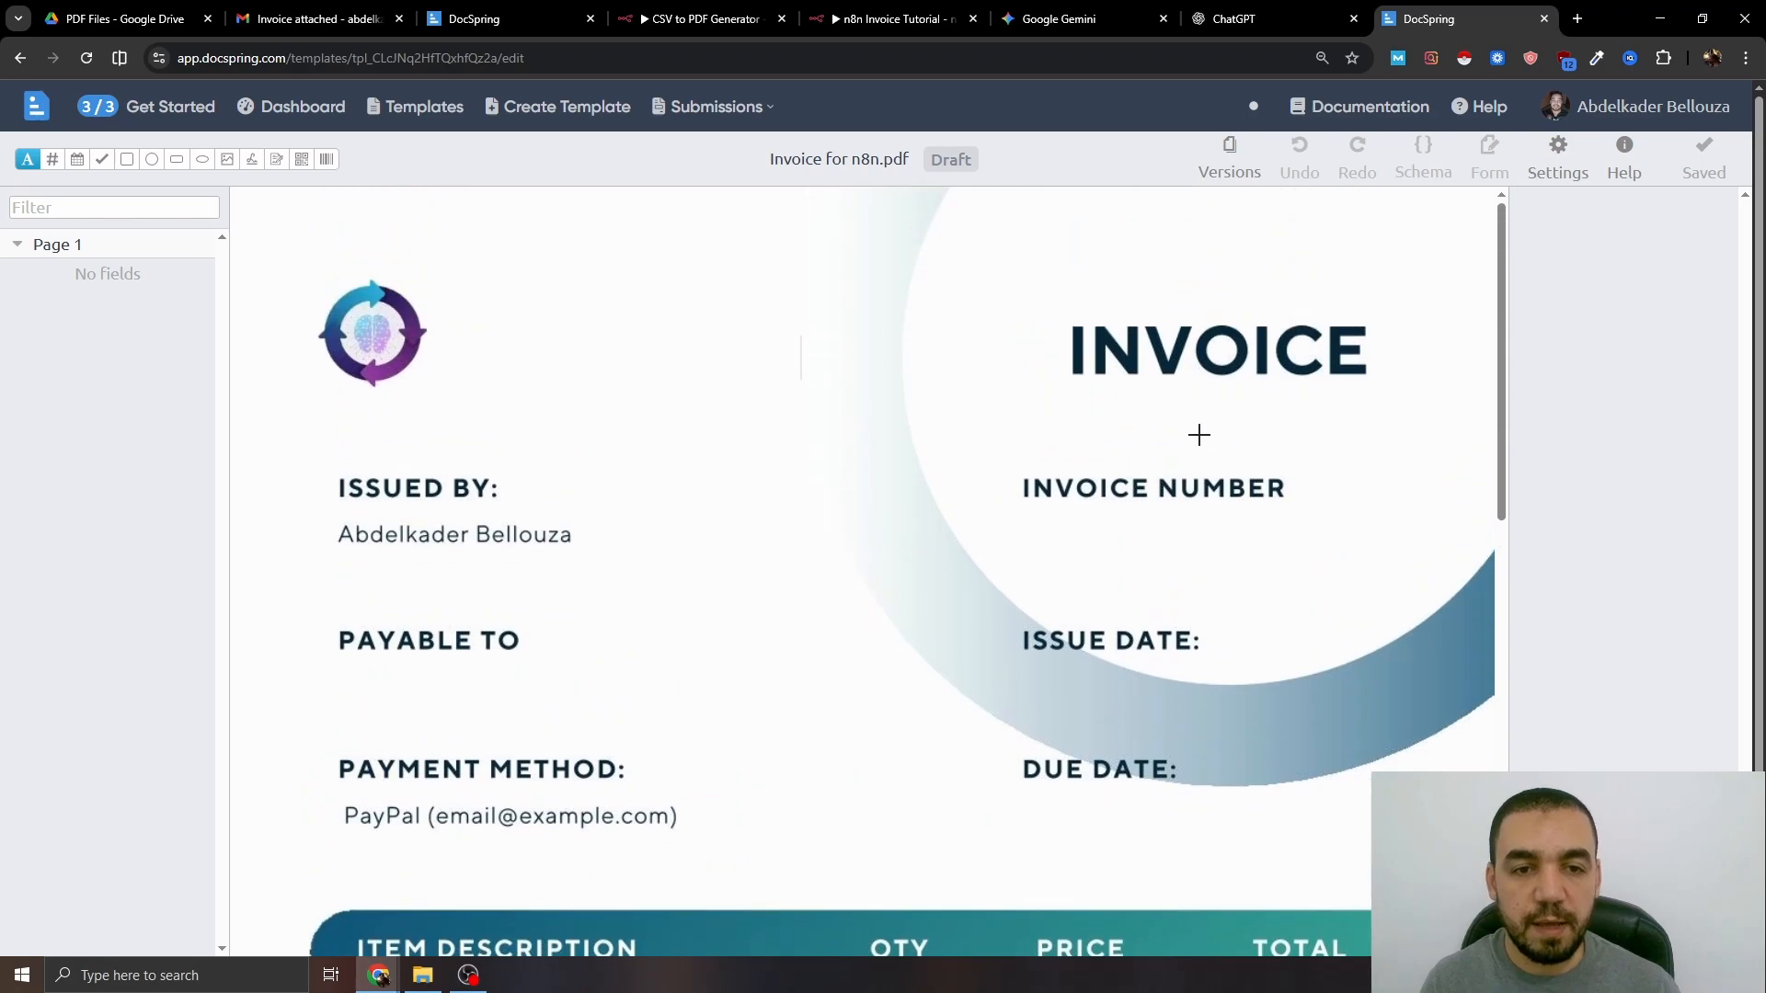
scroll(1113, 398, "down", 1)
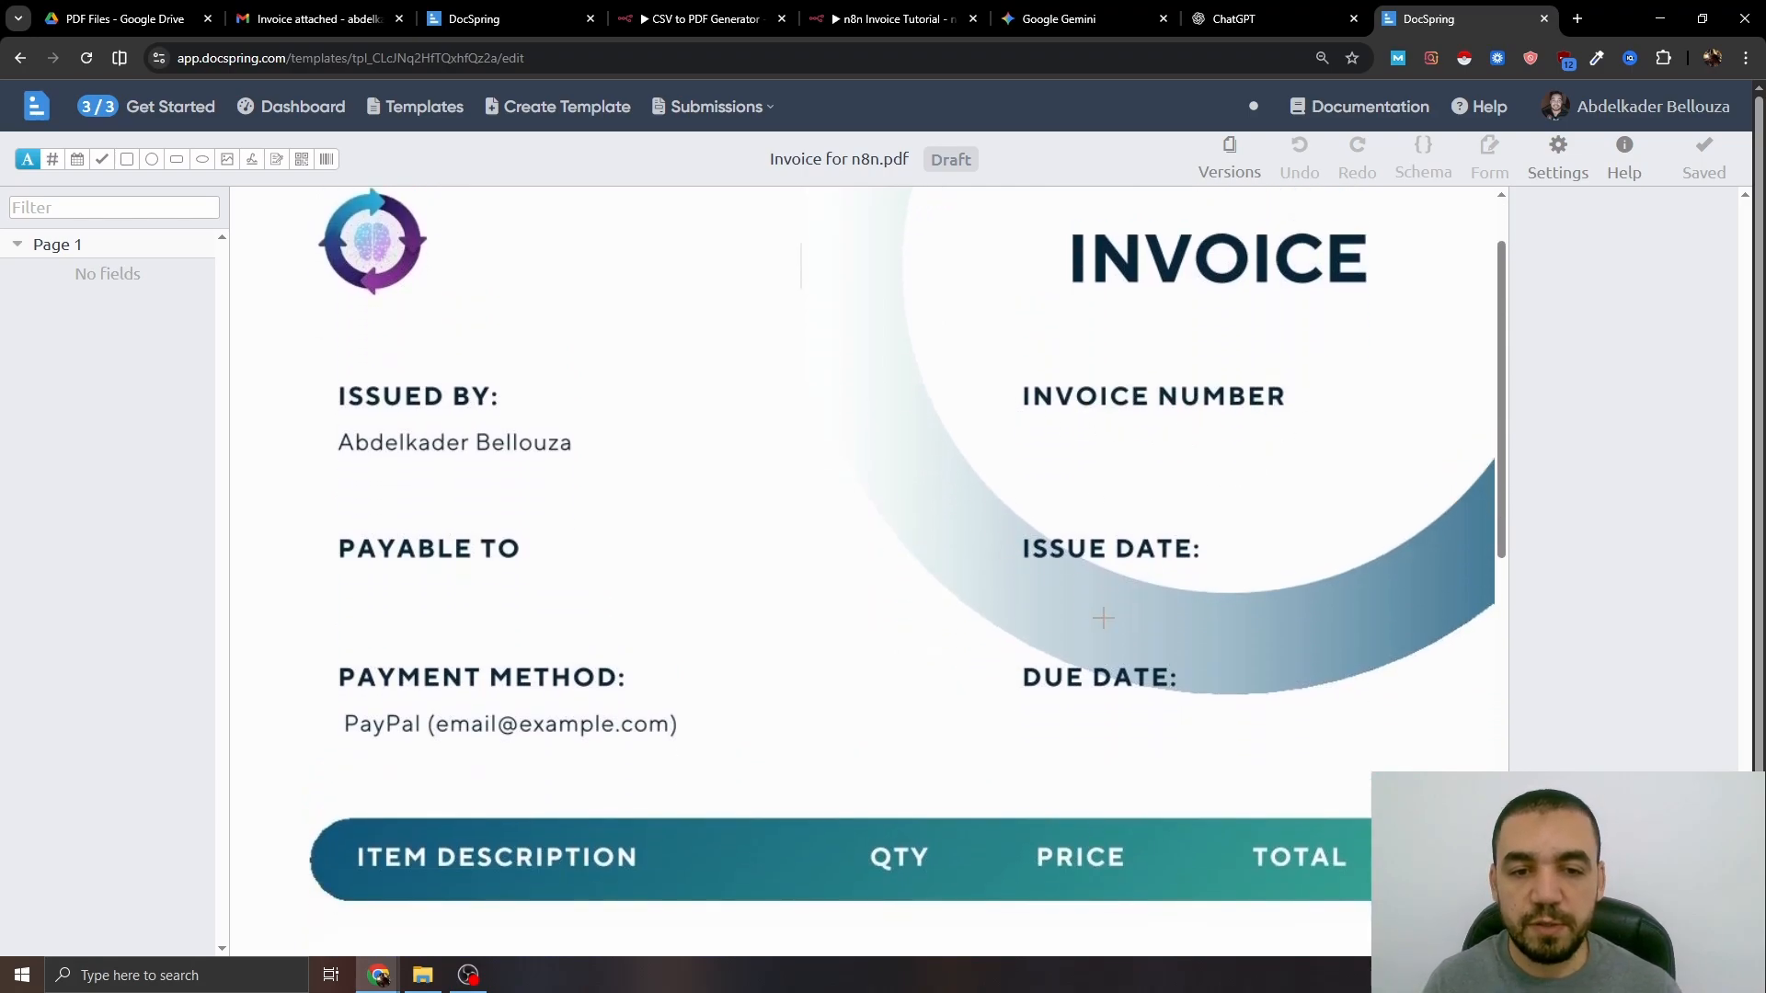
scroll(1104, 618, "down", 1)
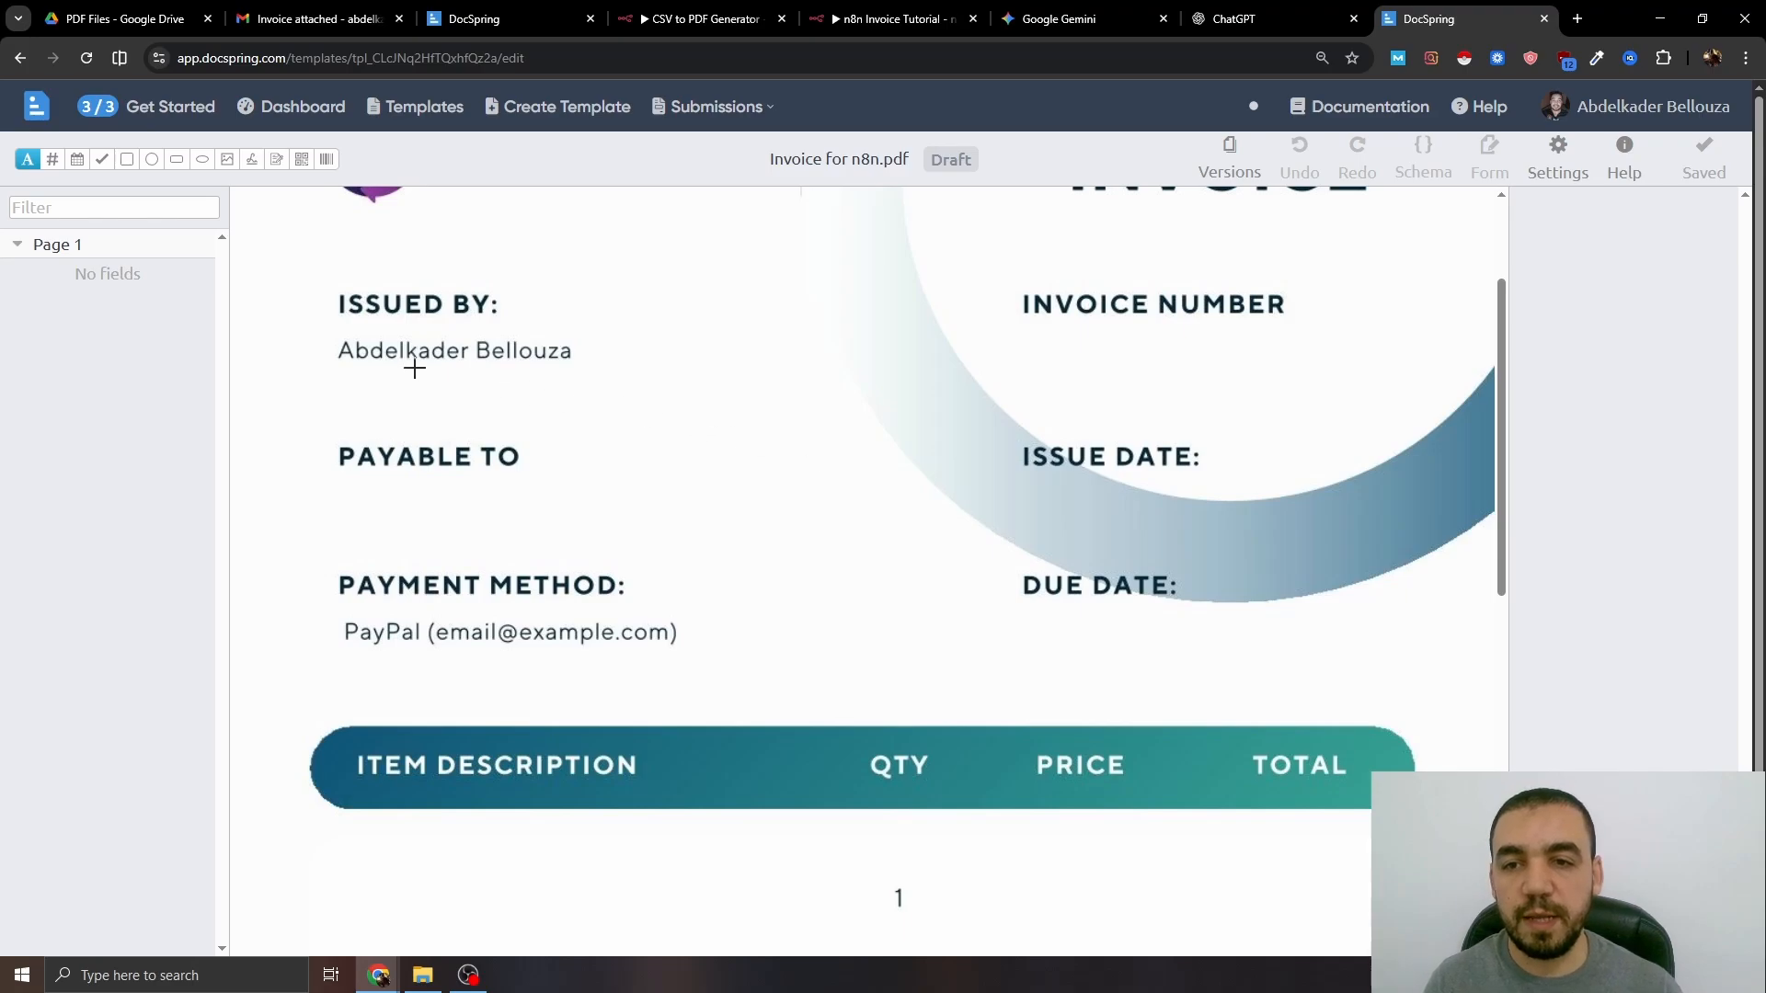
scroll(1133, 428, "up", 1)
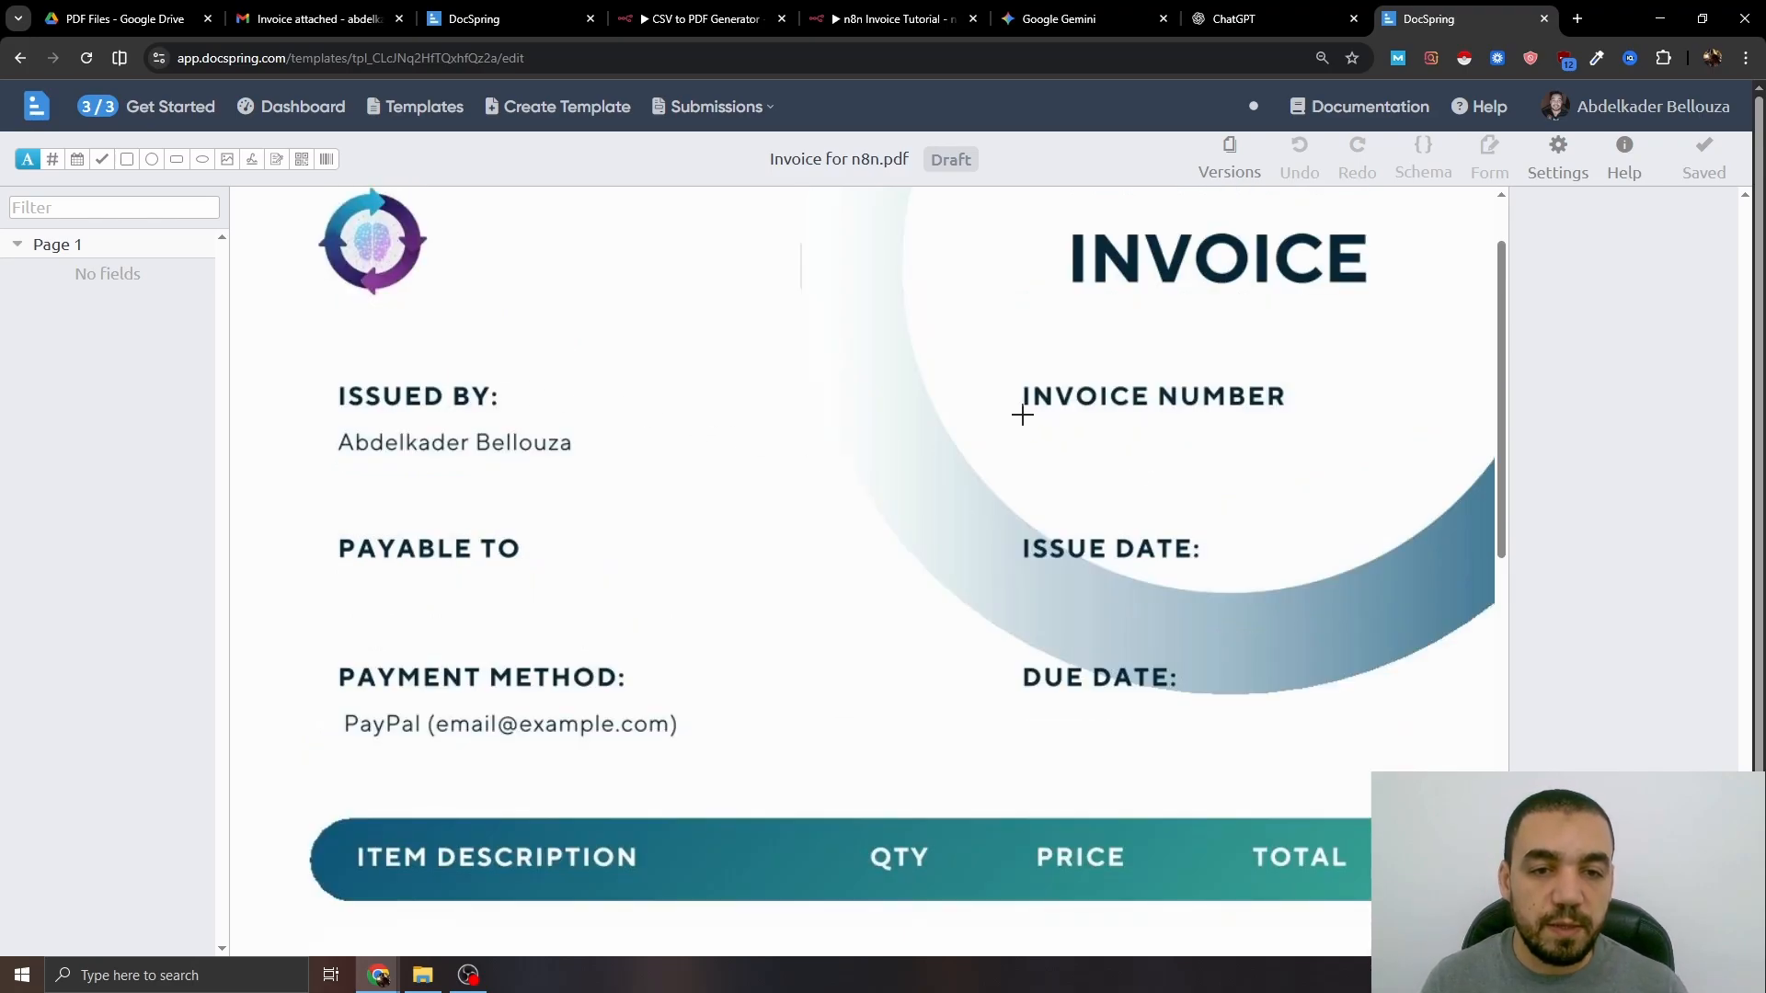
- Draw an optional Invoice_Number text field below INVOICE NUMBER
mouse_move(1023, 415)
left_mouse_down()
mouse_move(1186, 471)
mouse_move(1288, 469)
left_mouse_up()
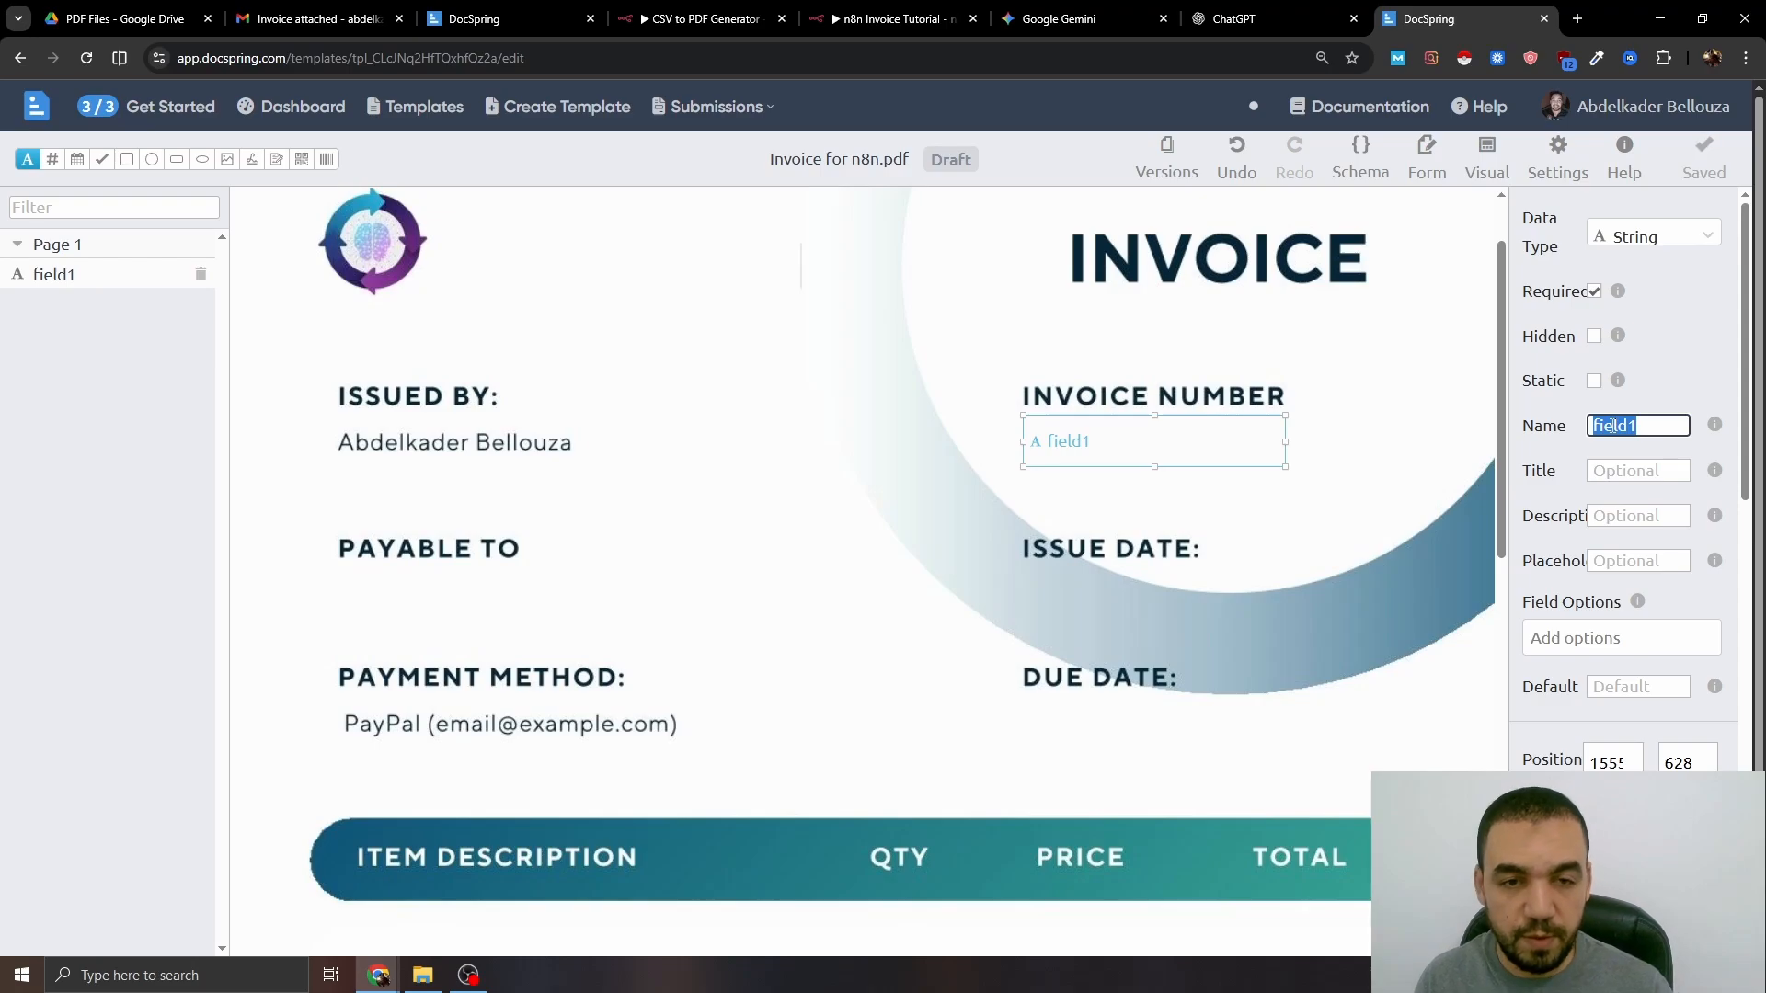
type("Invoice ")
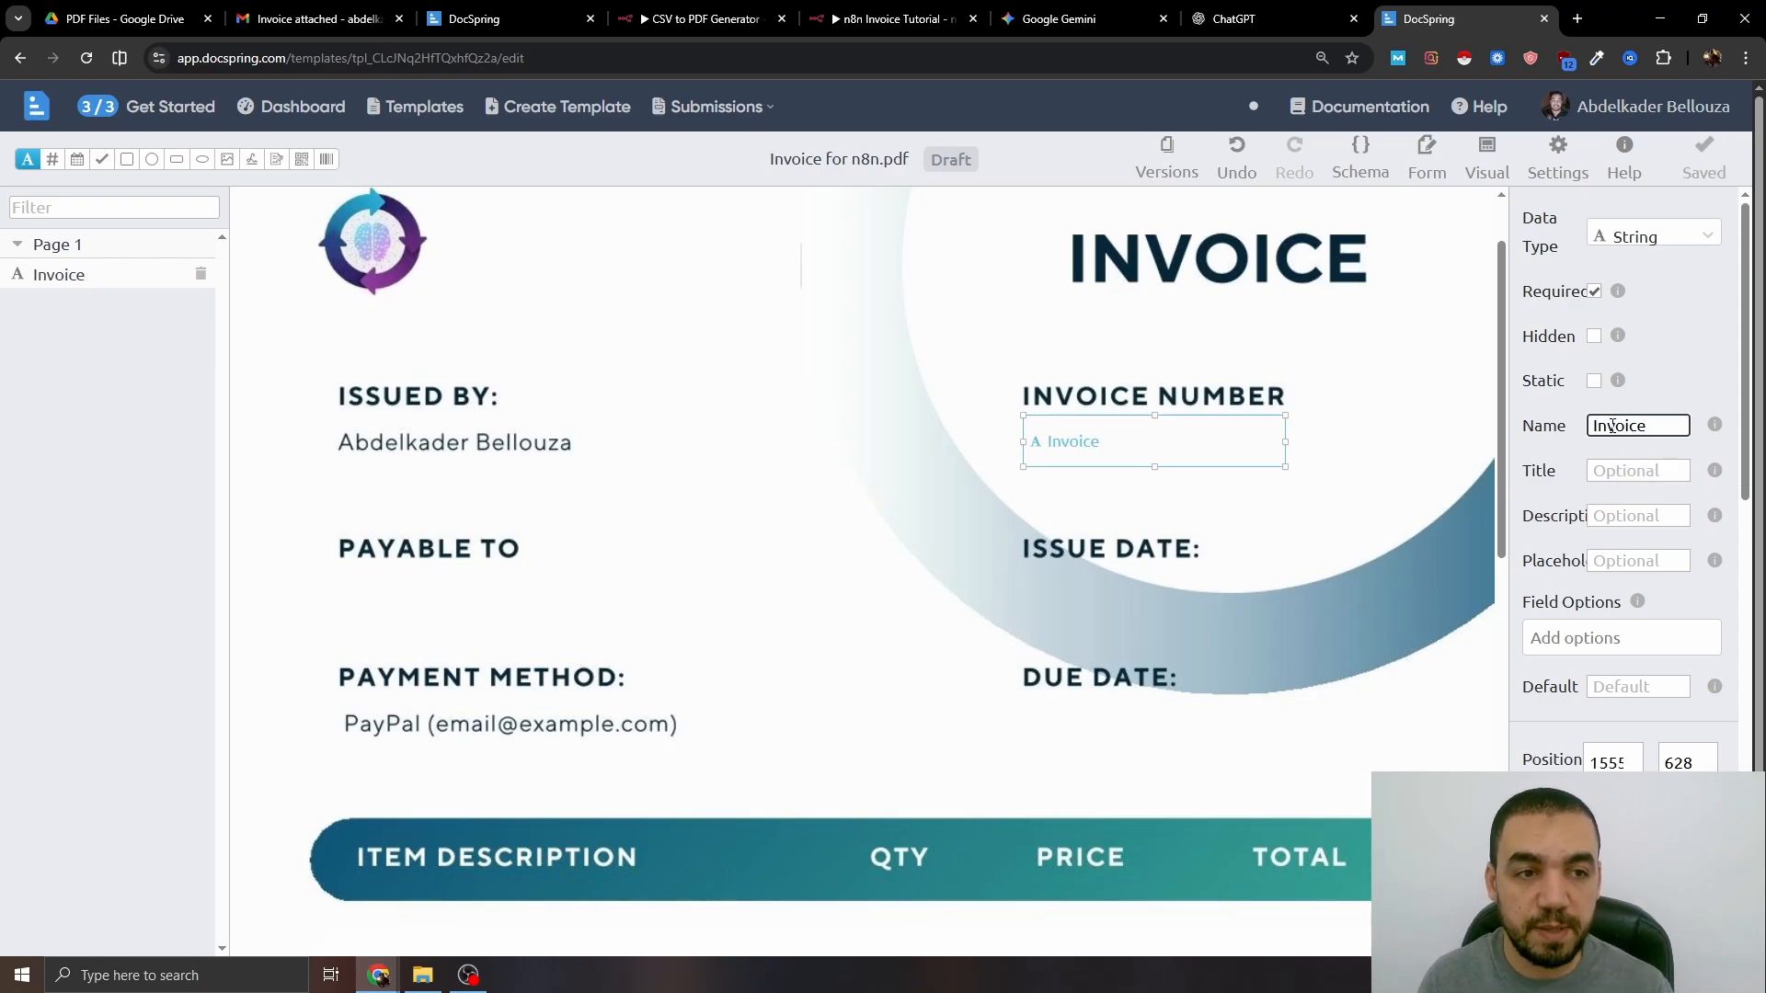
type("Number")
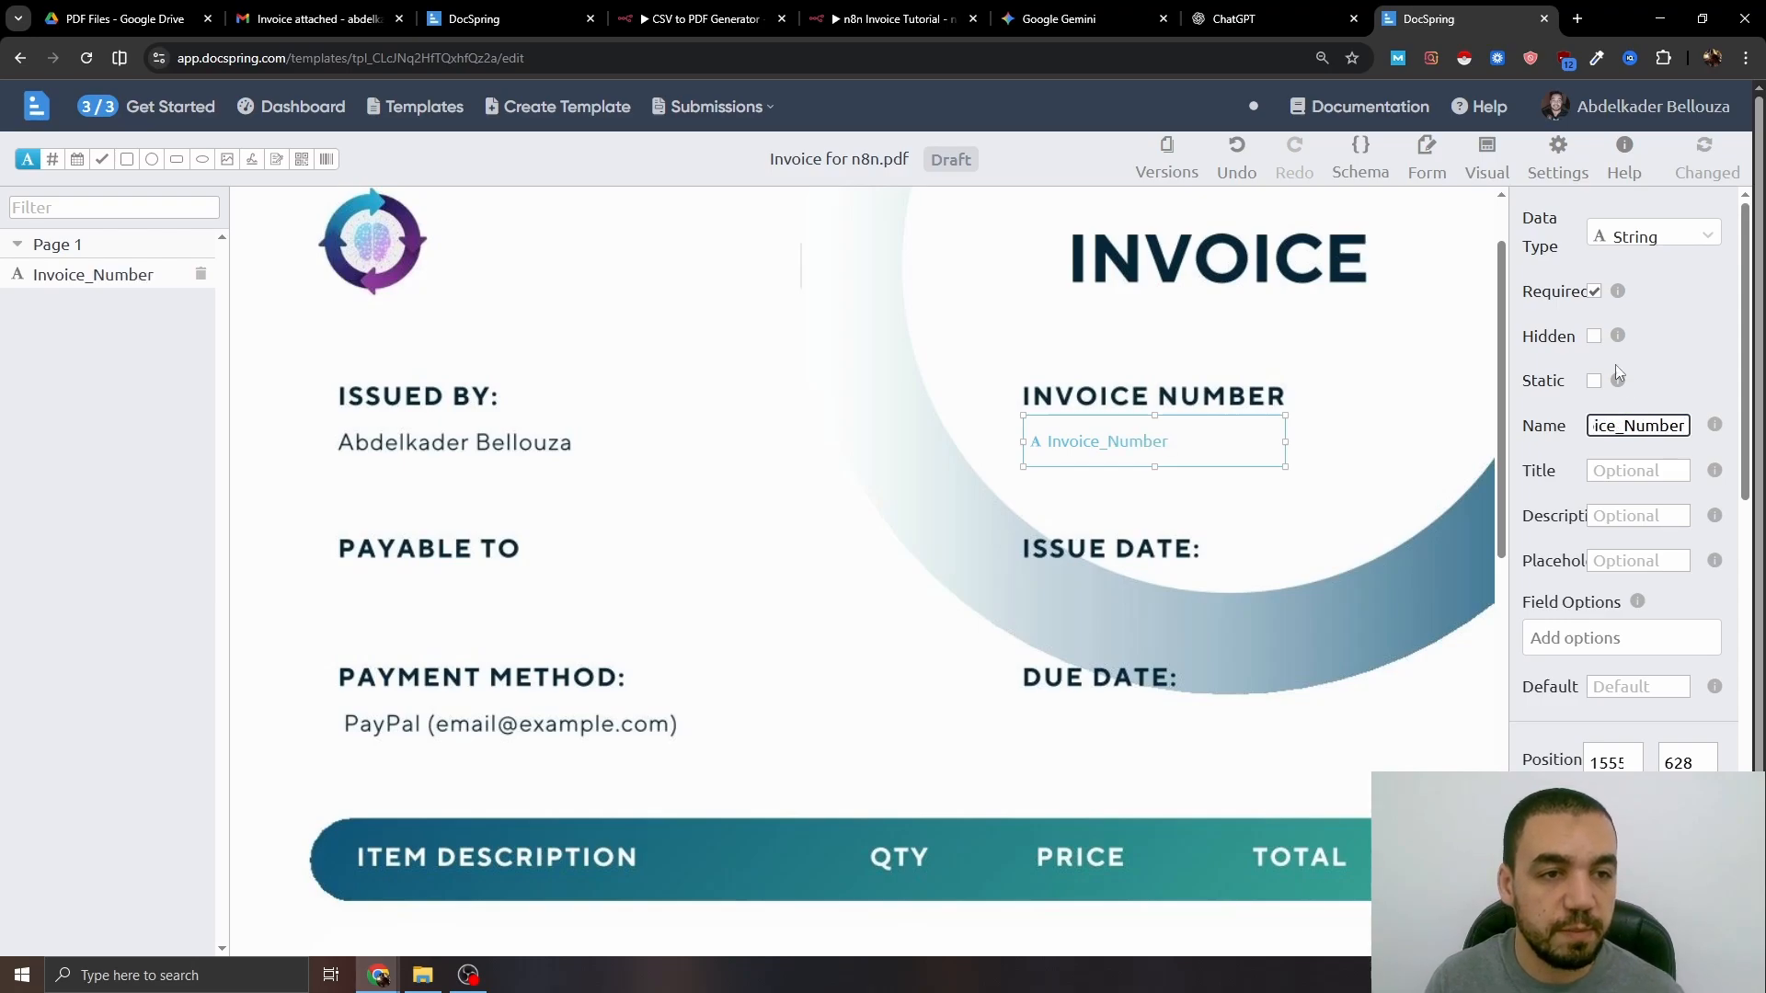
key("Return")
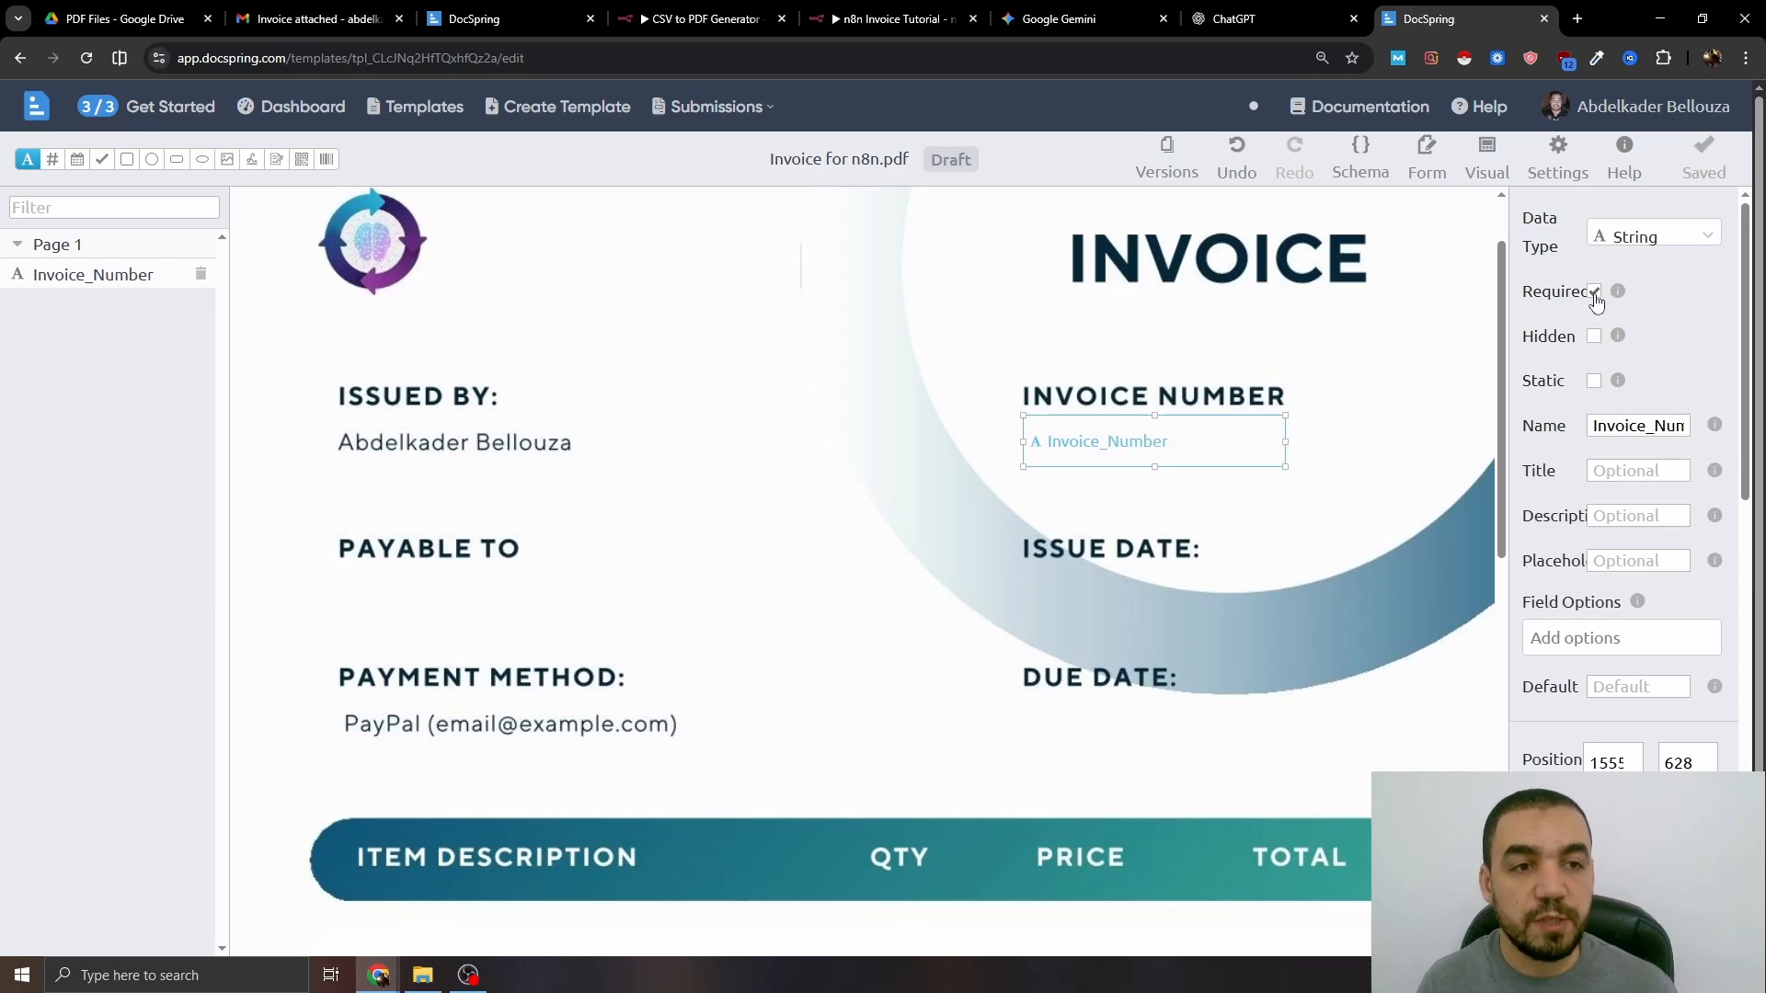
left_click(1594, 292)
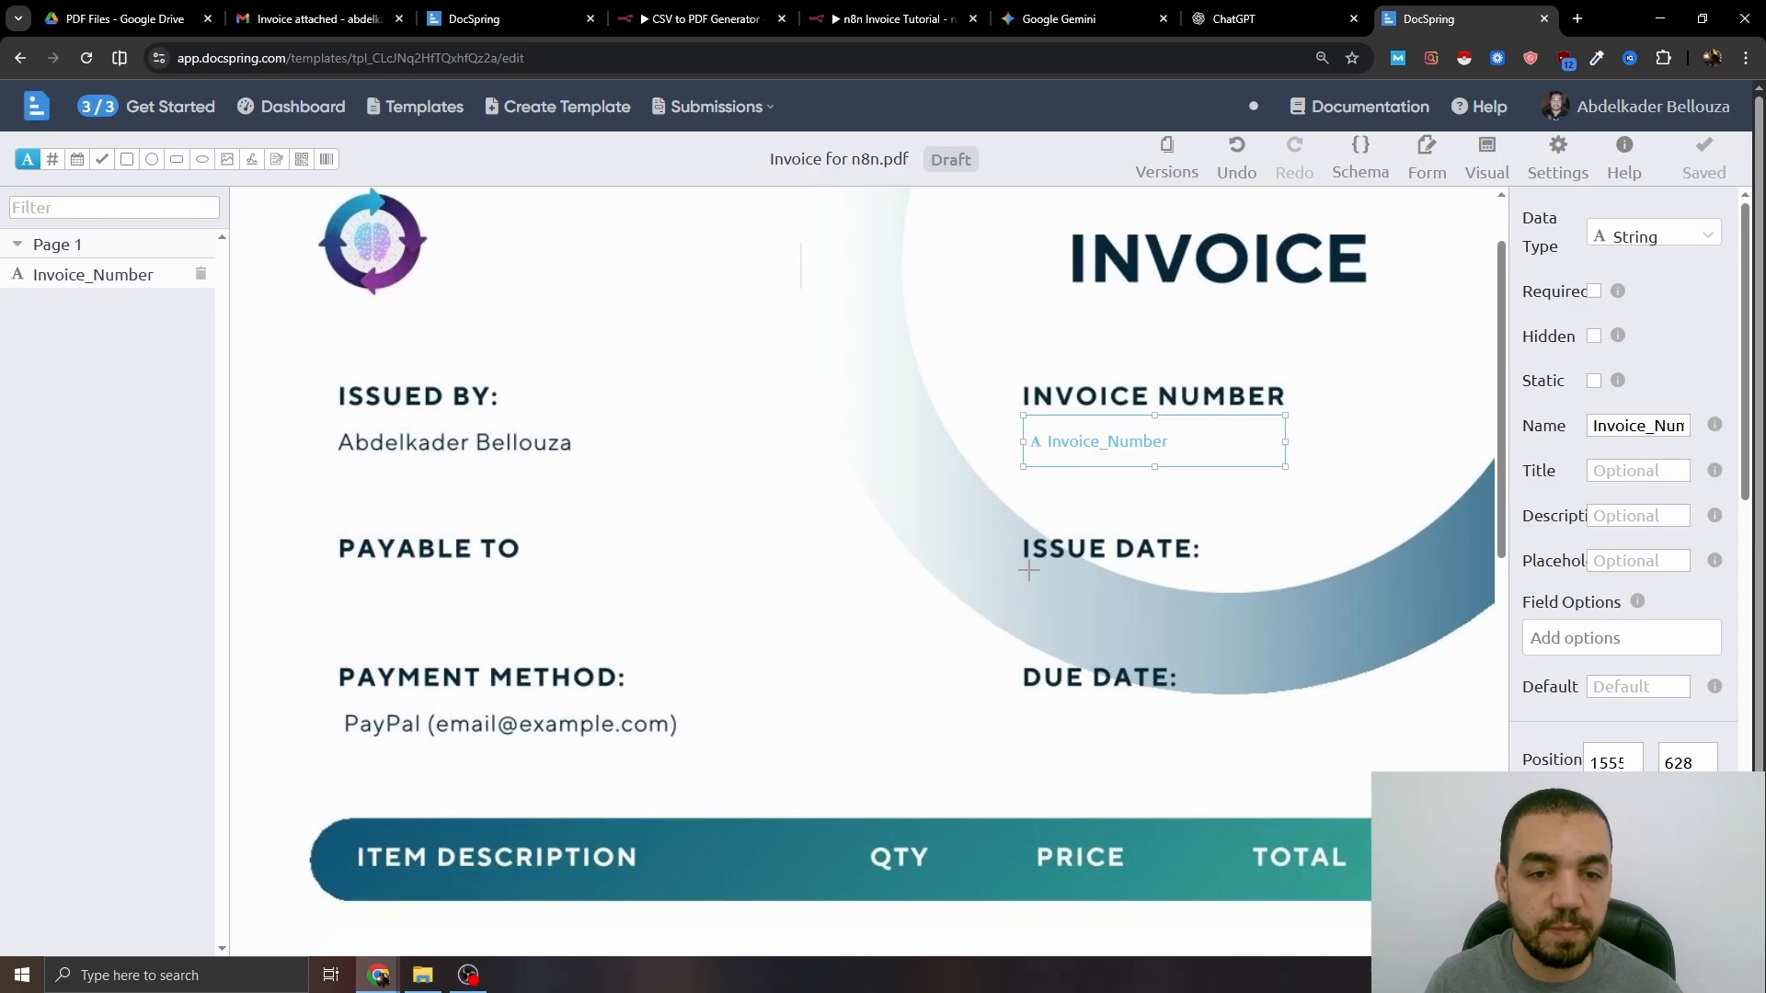
- Draw an Issue_Date text field under ISSUE DATE, keeping its data type as String
left_click_drag(1026, 569, 1268, 632)
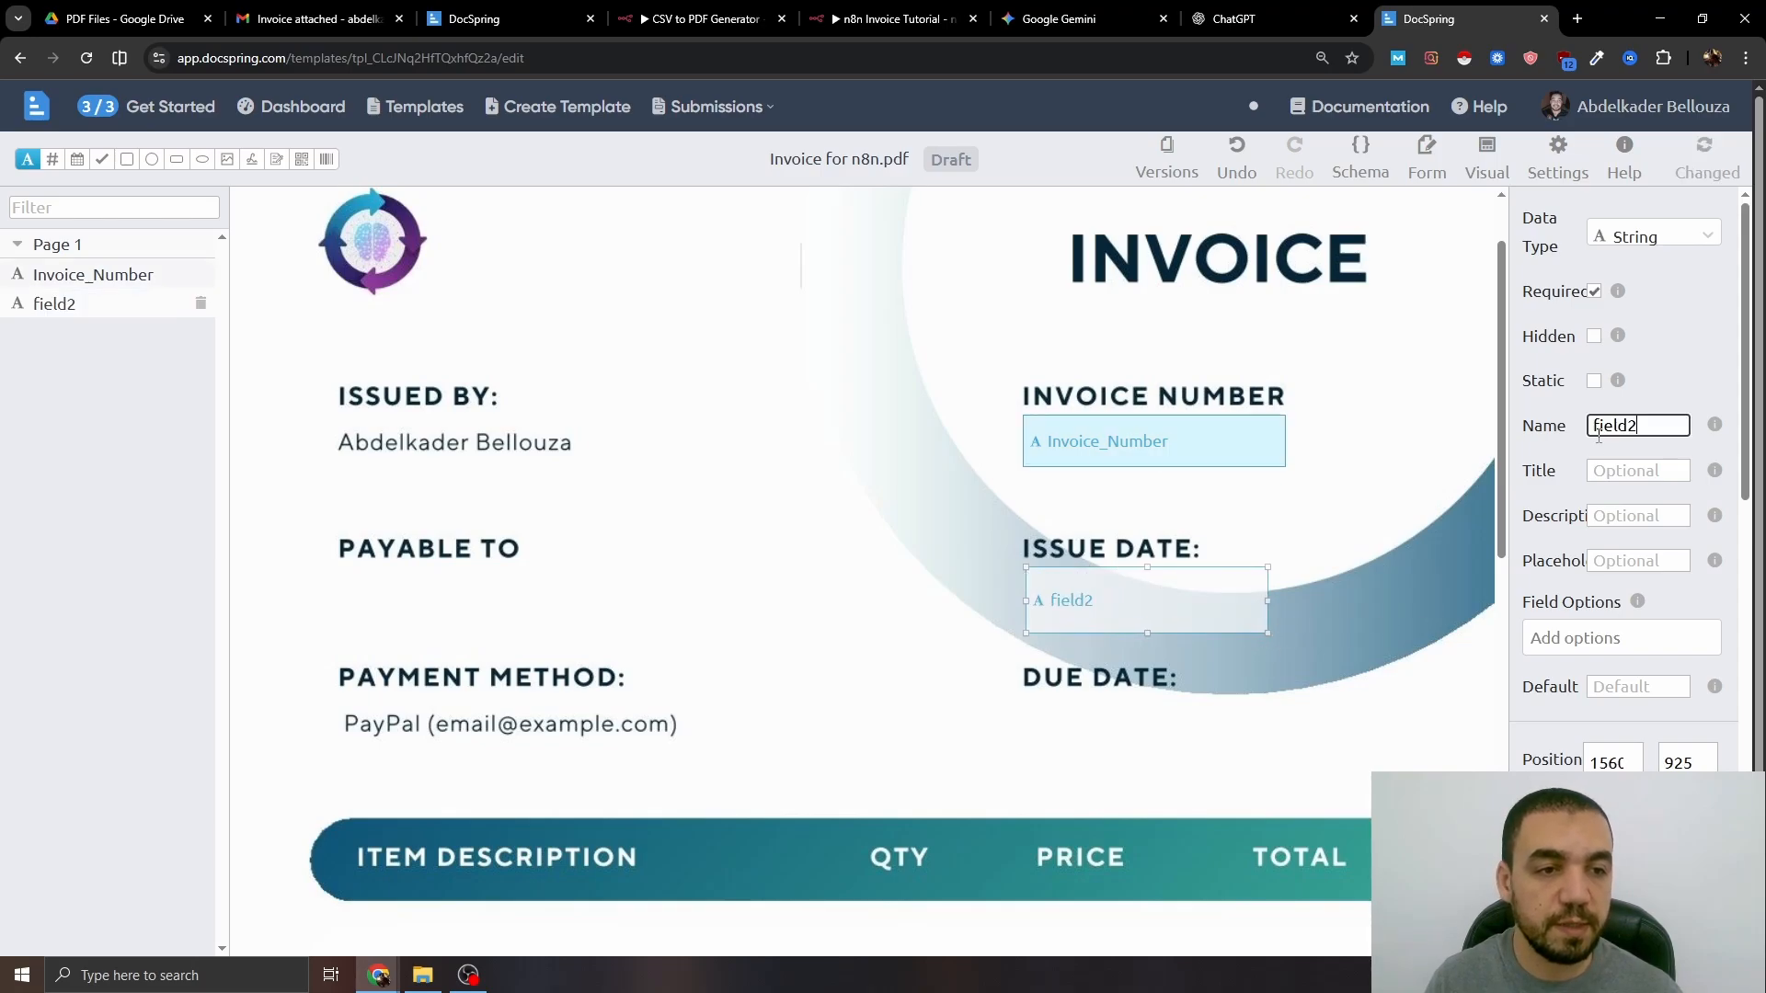
double_click(1598, 436)
type("Issue_Da")
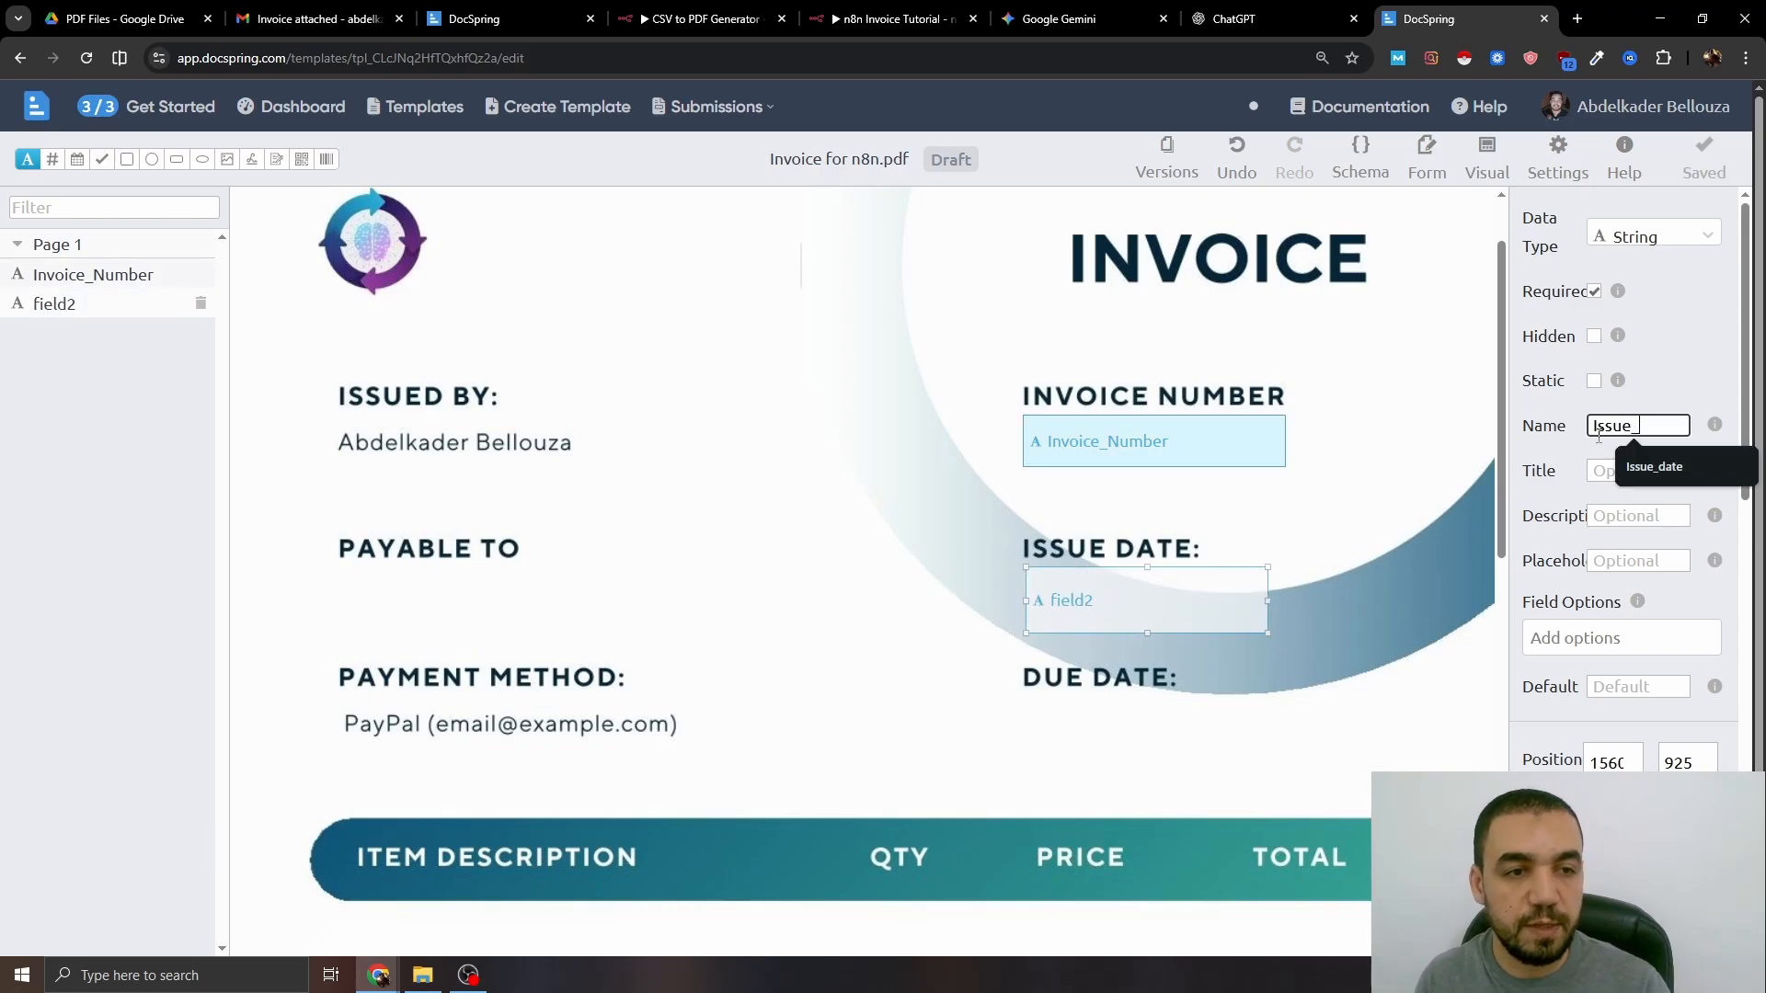
type("te")
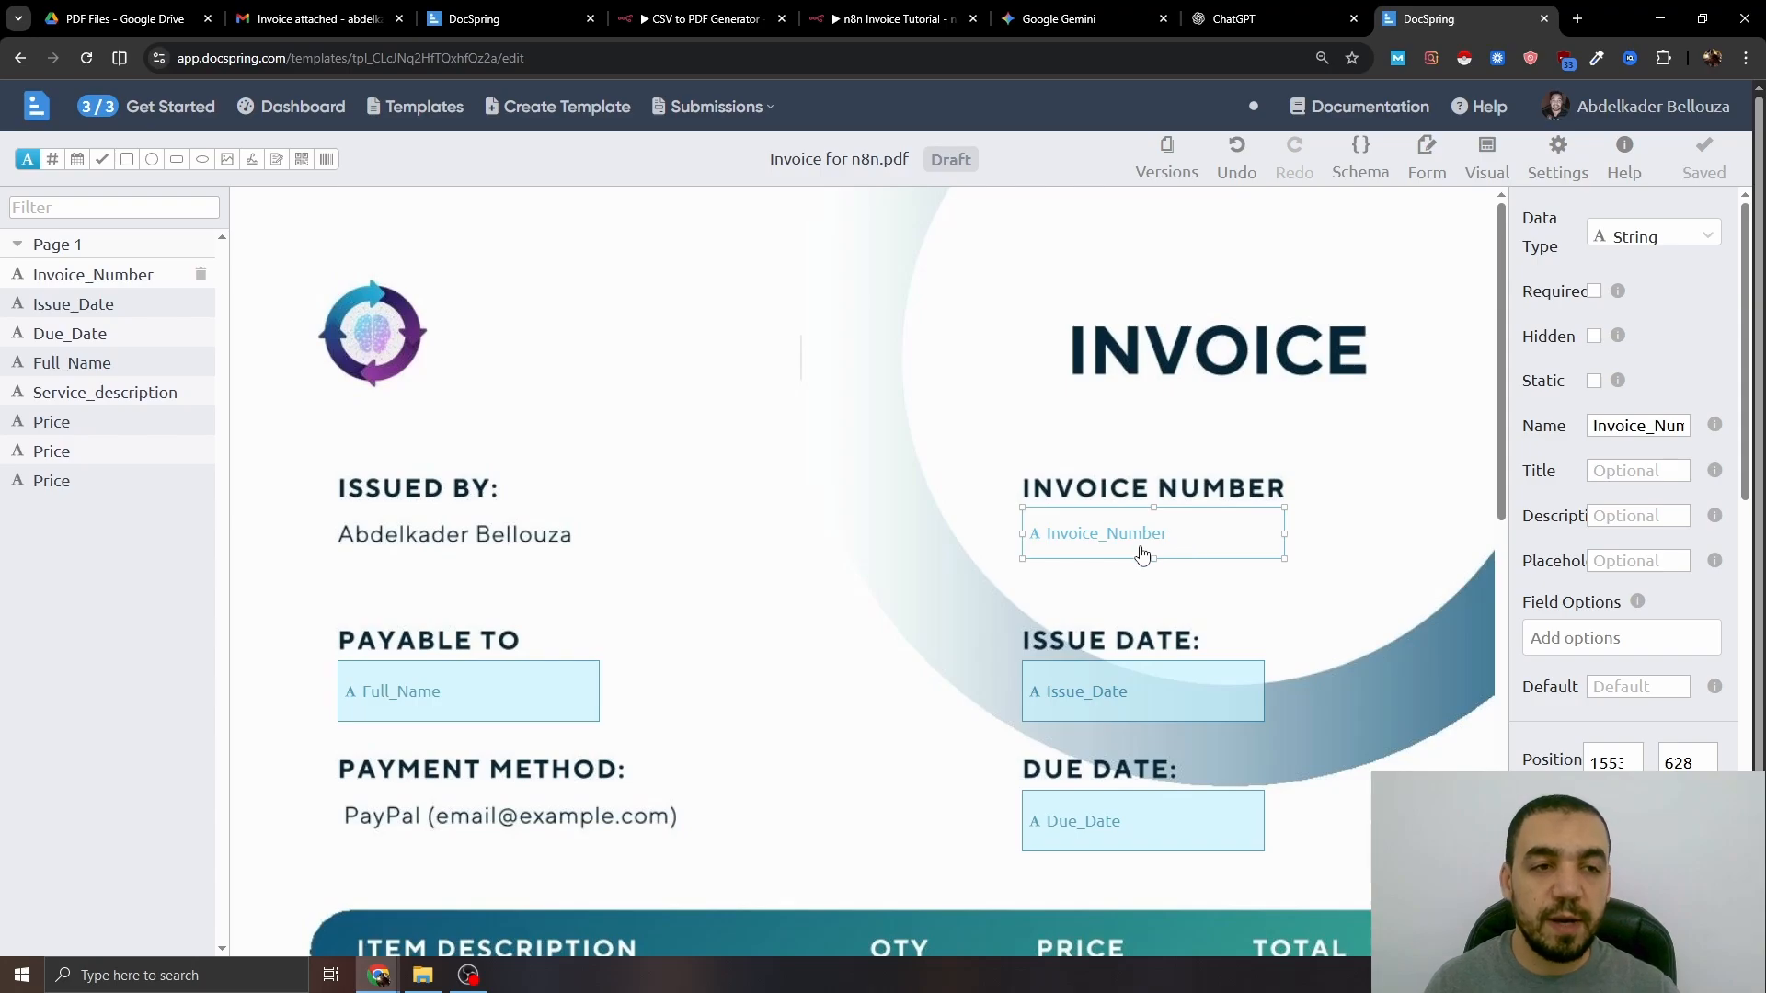
left_click(1653, 246)
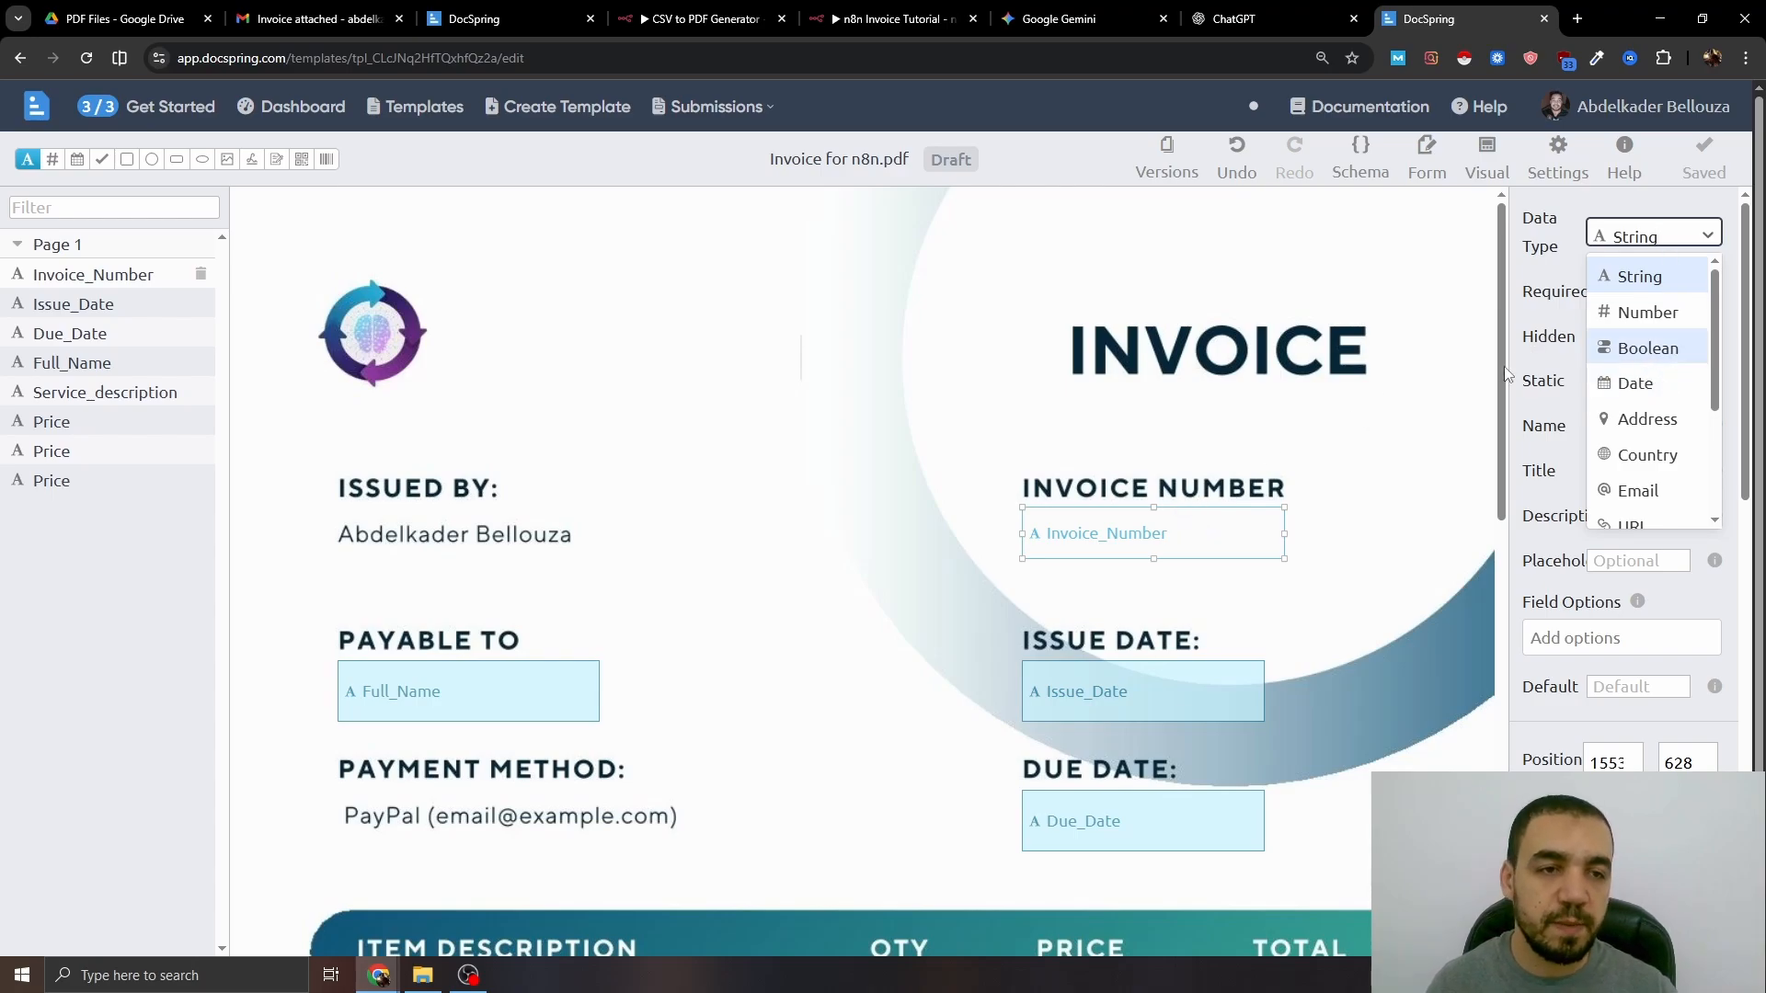
left_click(1616, 253)
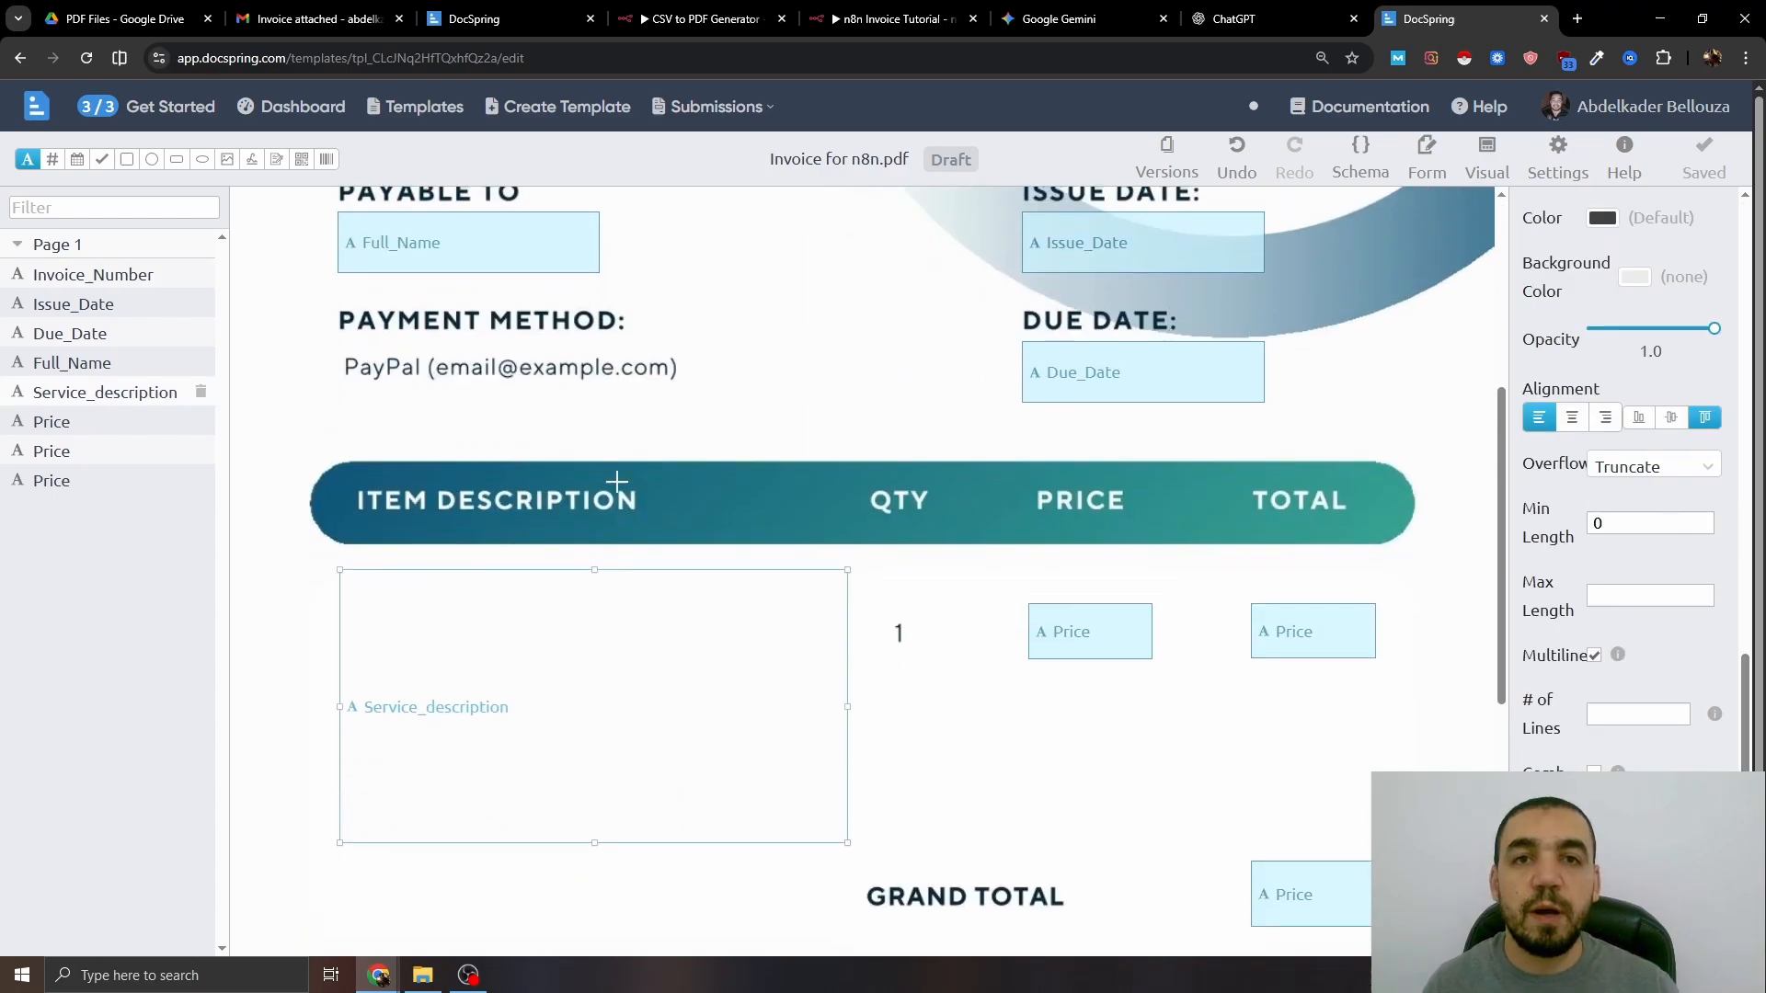
scroll(616, 482, "down", 2)
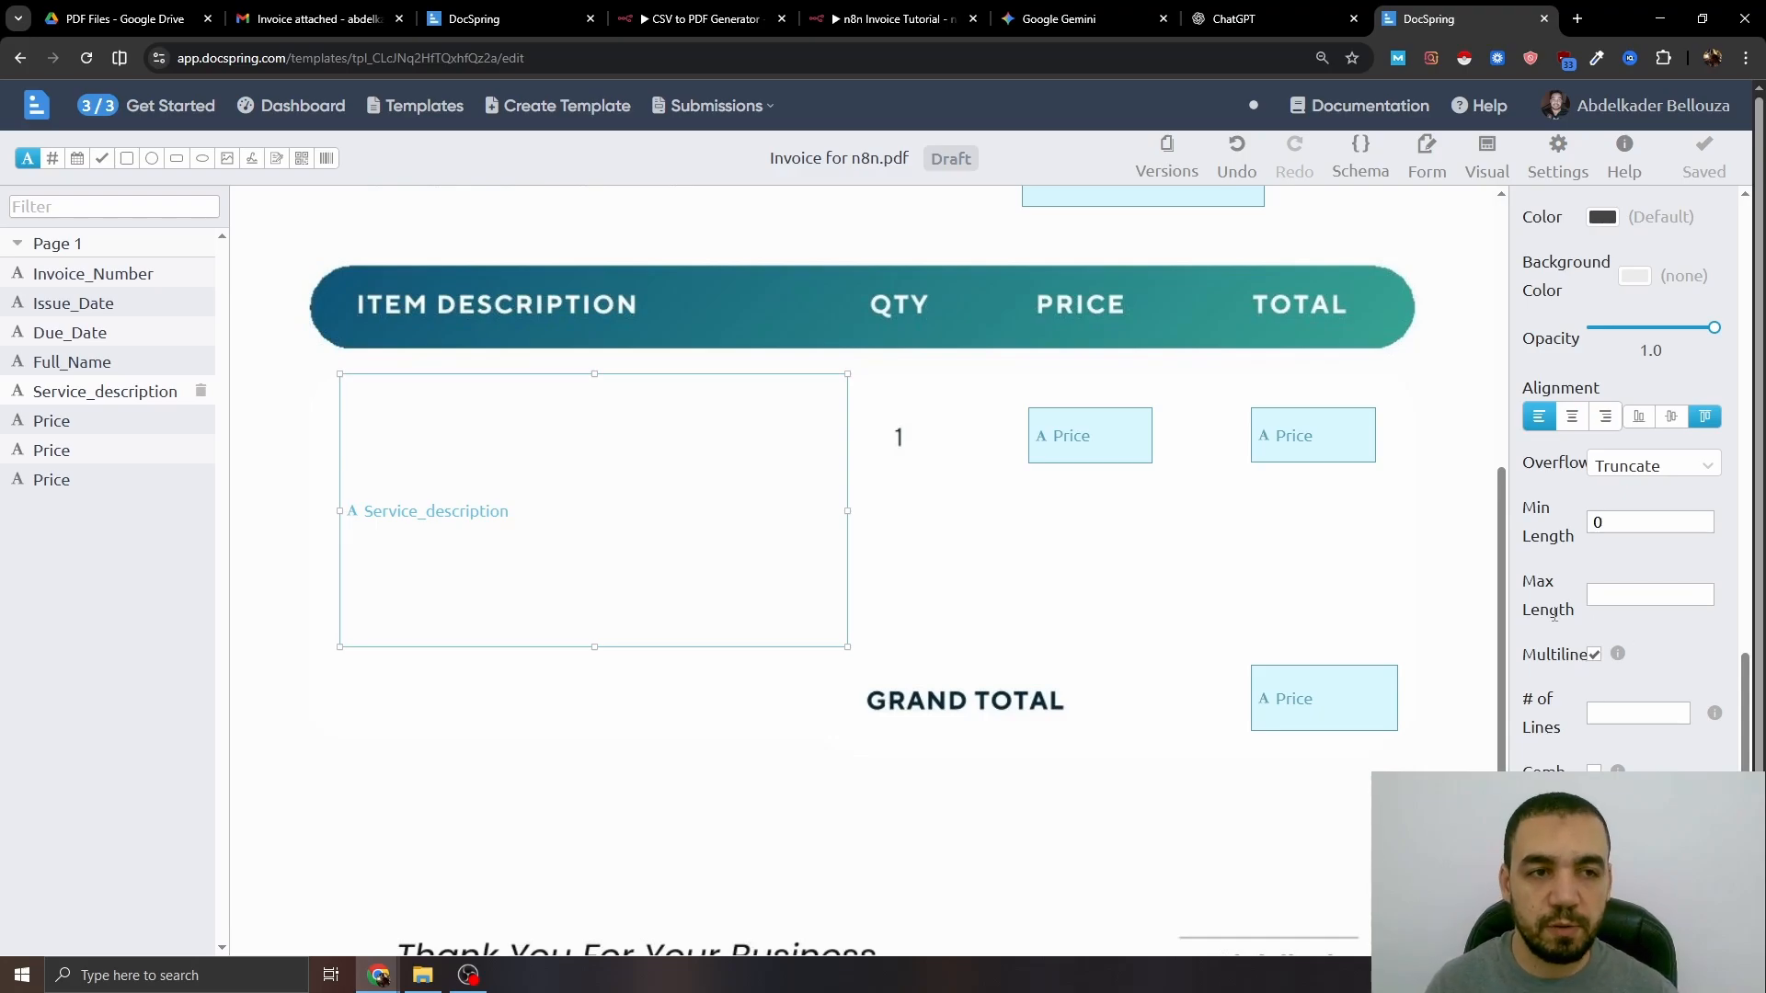
scroll(1002, 294, "up", 7)
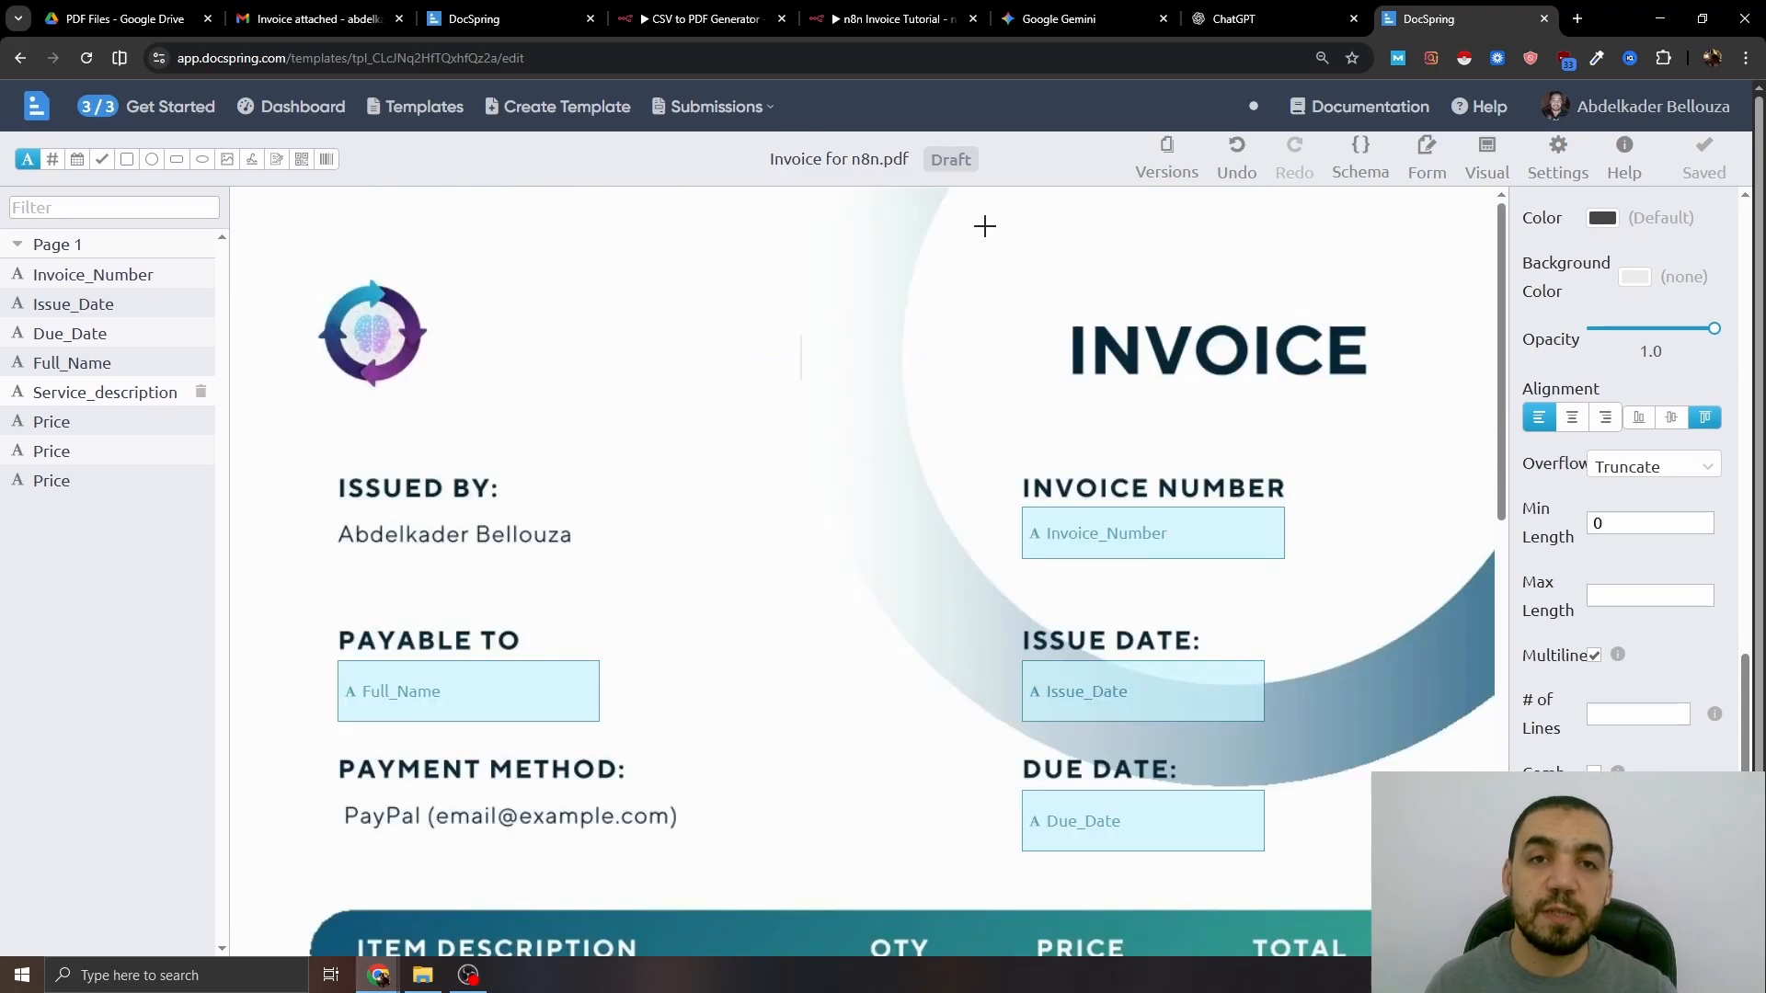
- Publish version v1.0.0 of the invoice template
left_click(953, 161)
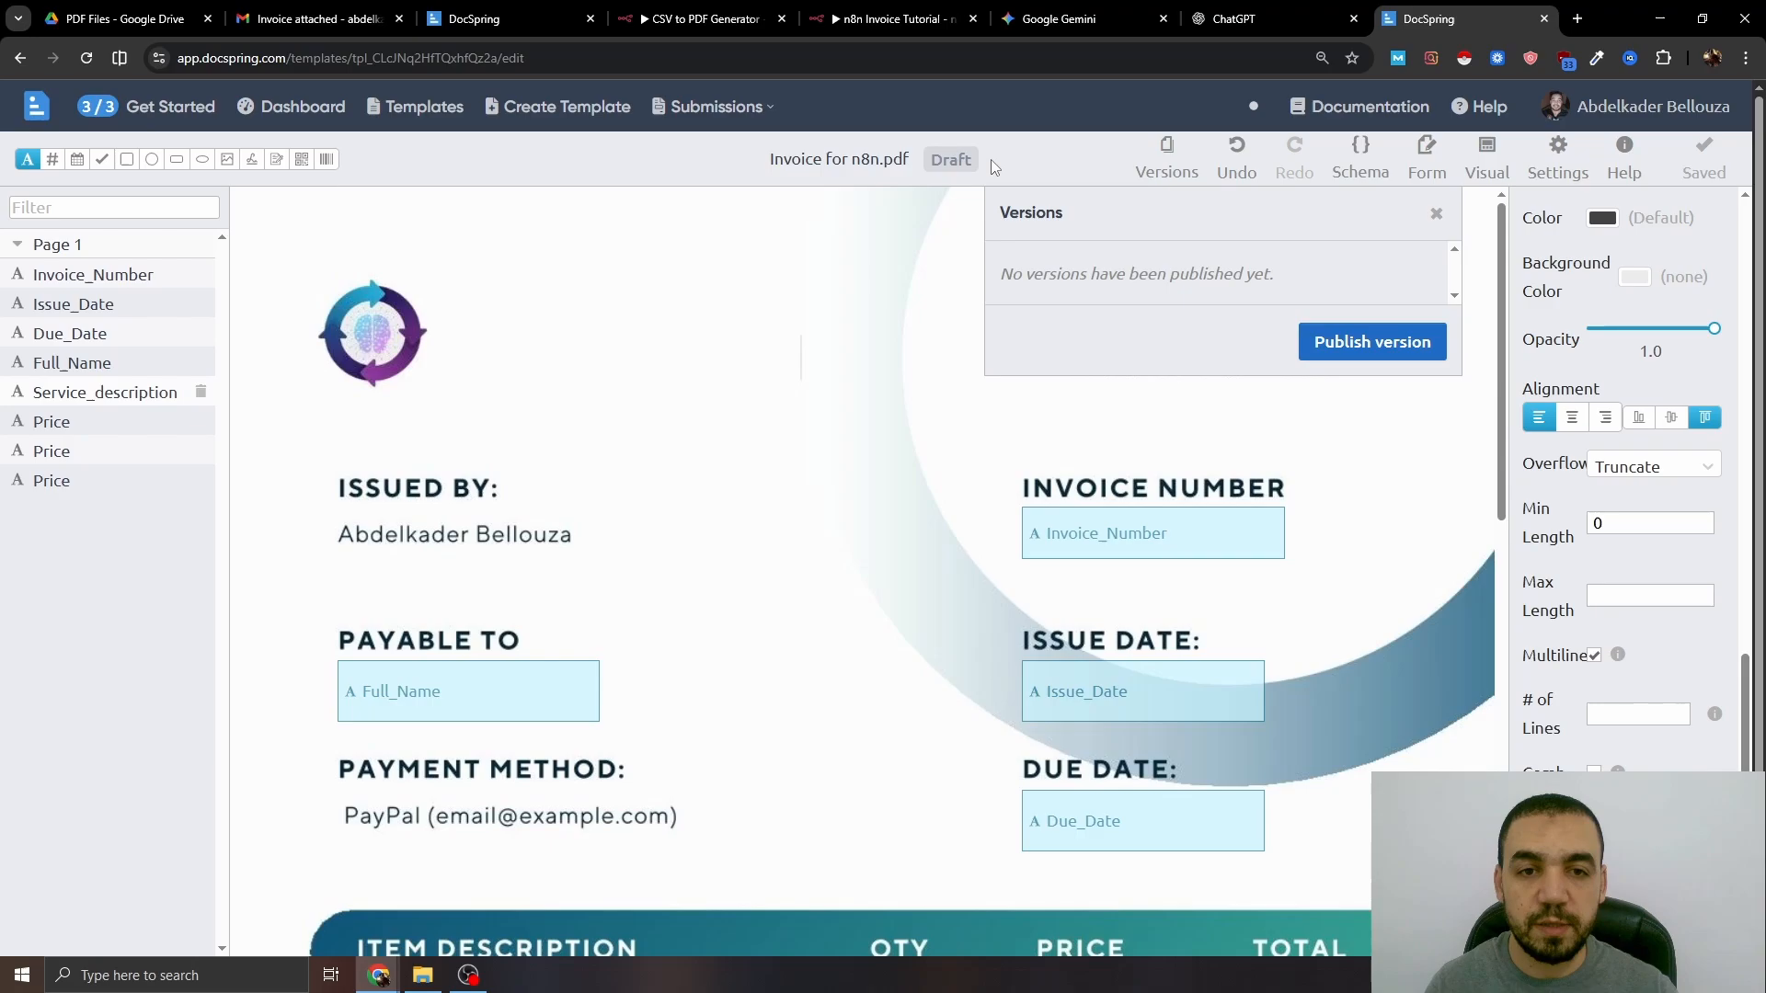
left_click(1363, 342)
left_click(1420, 465)
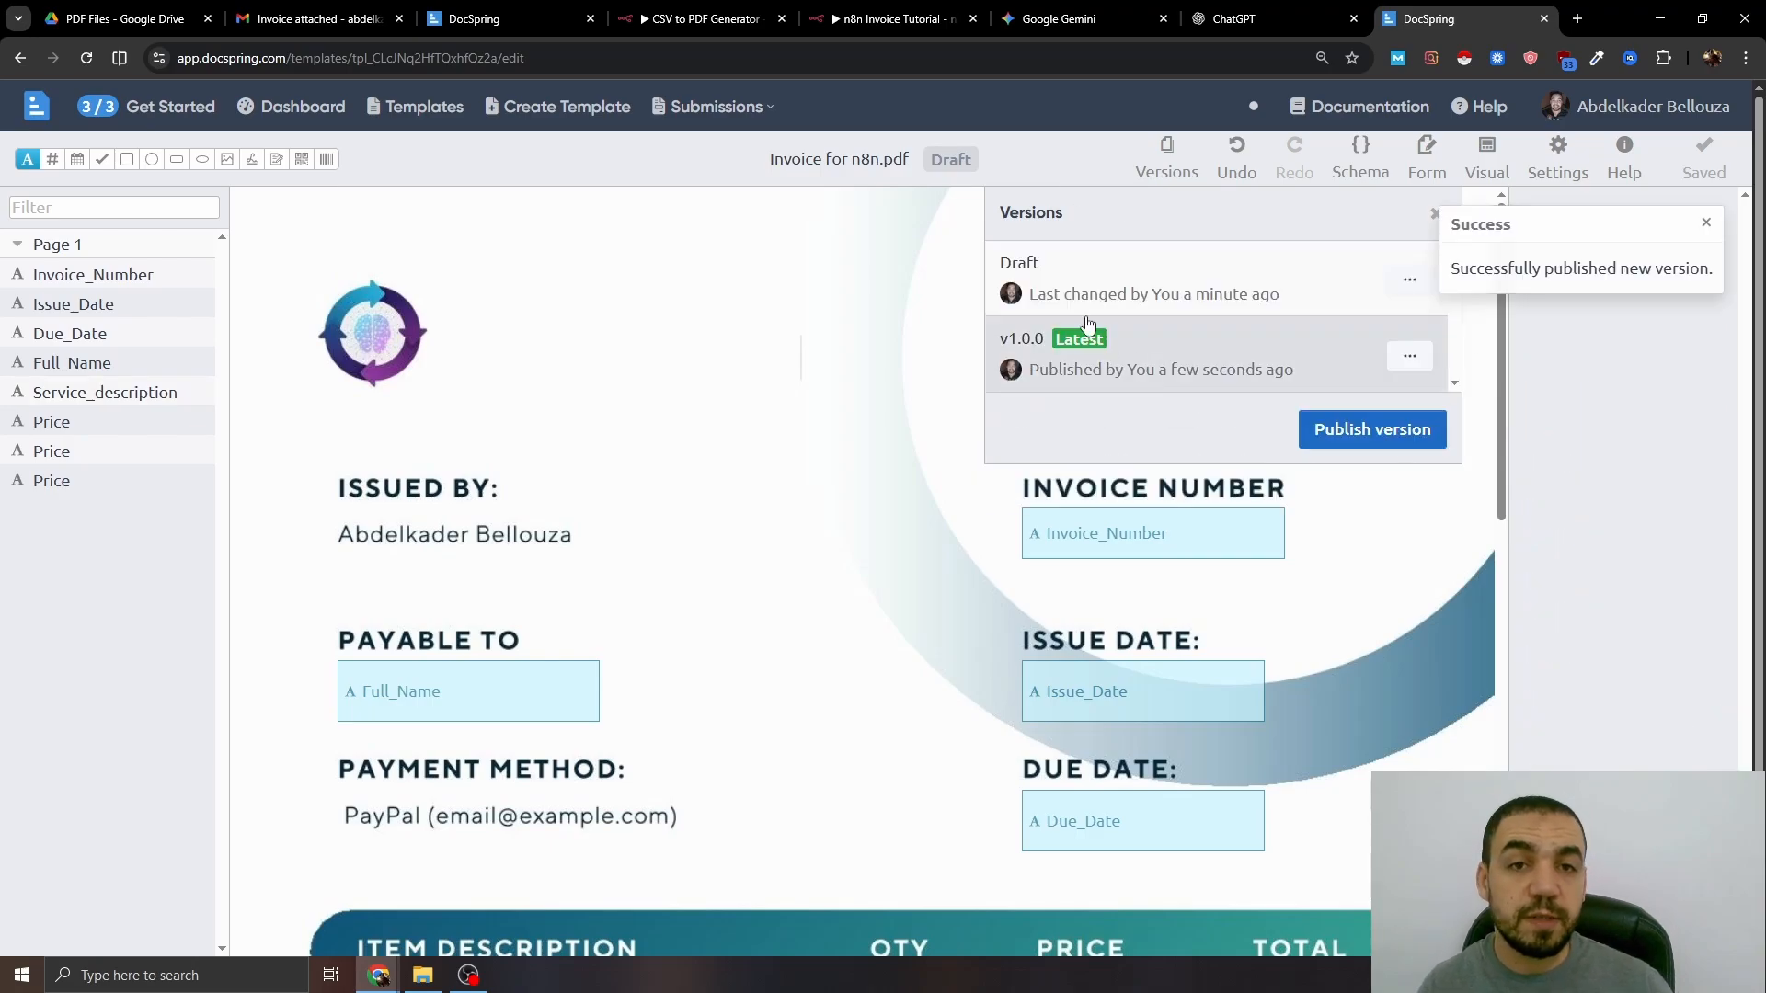
left_click(1049, 138)
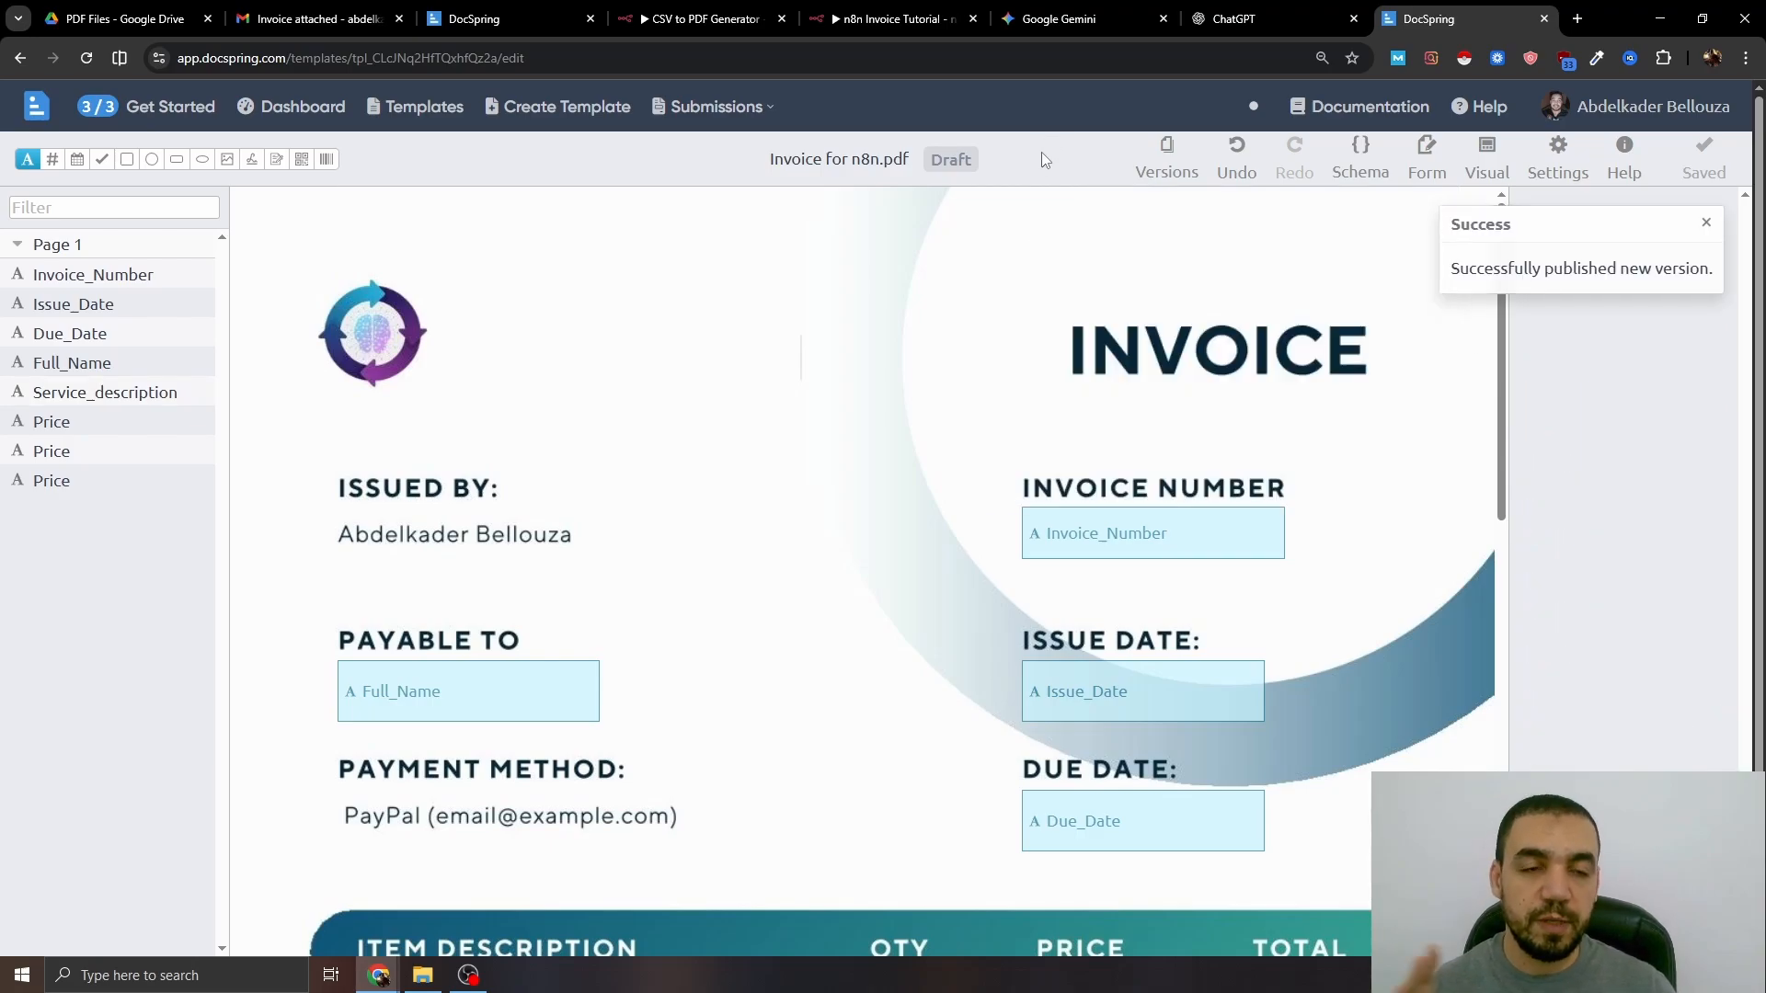
- Review the template settings, then return to the field editor
left_click(1562, 175)
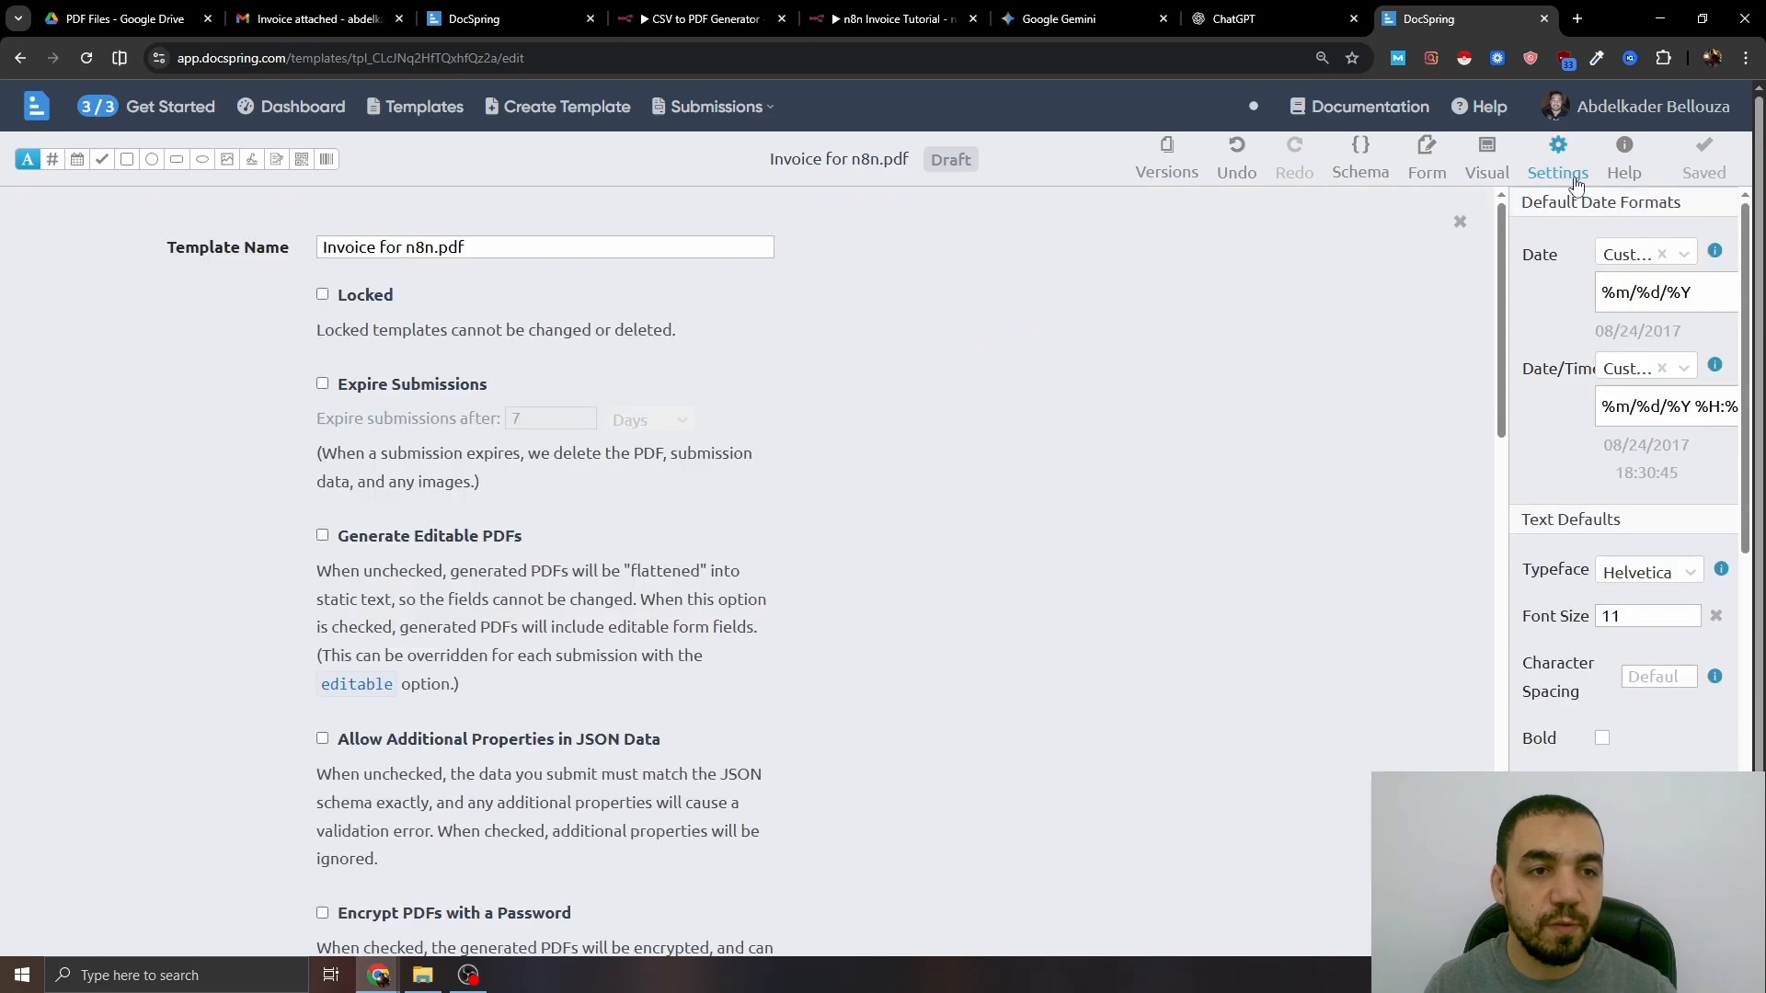
scroll(685, 500, "down", 2)
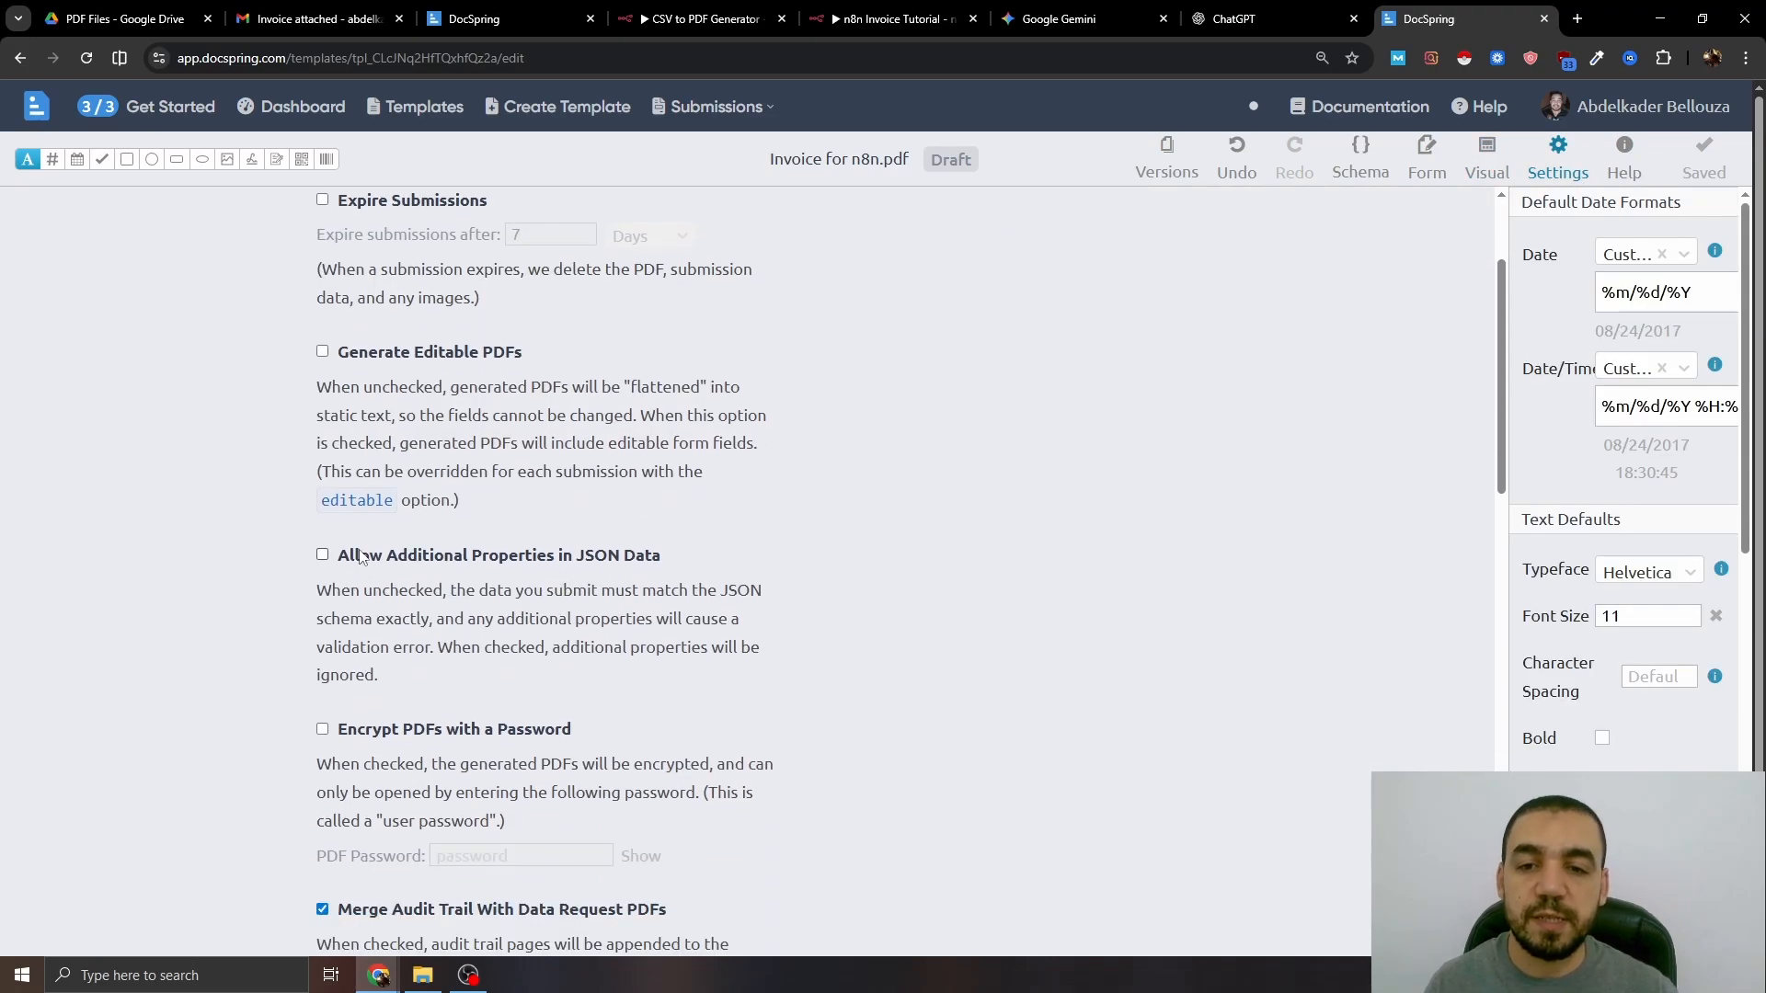
left_click(1558, 158)
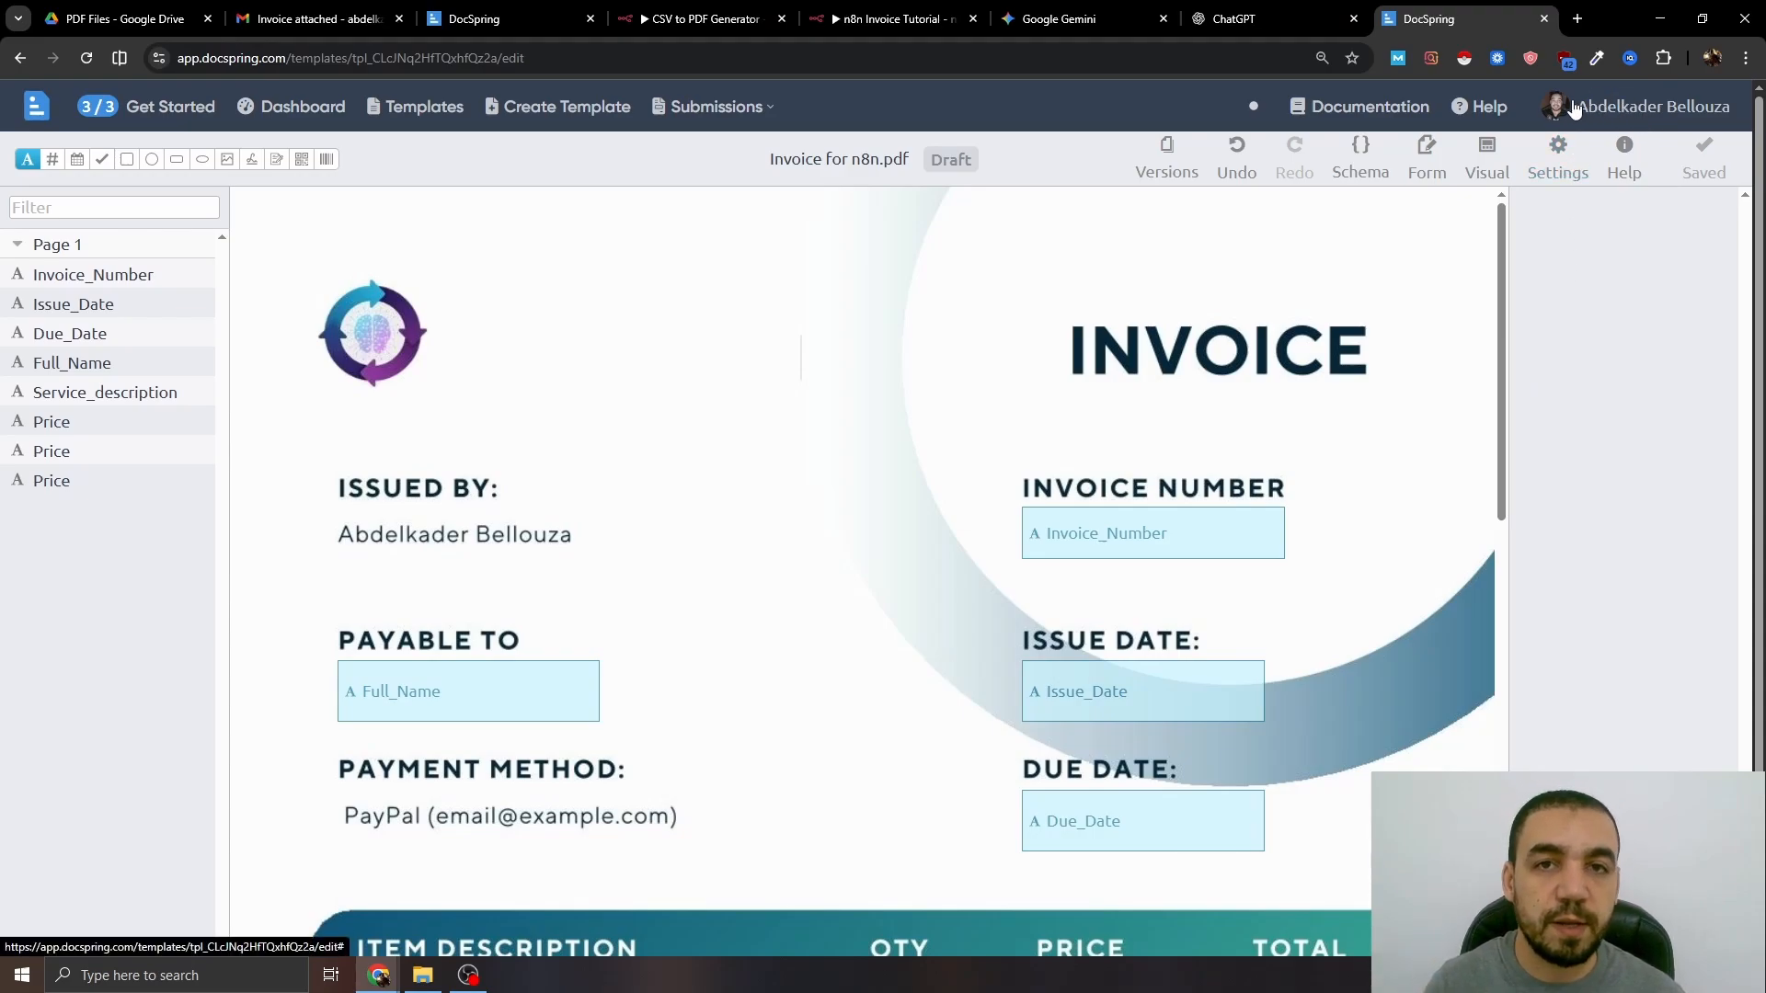
- Create a test-only API token named 'n8n test', select its value, and go back to n8n
left_click(1601, 111)
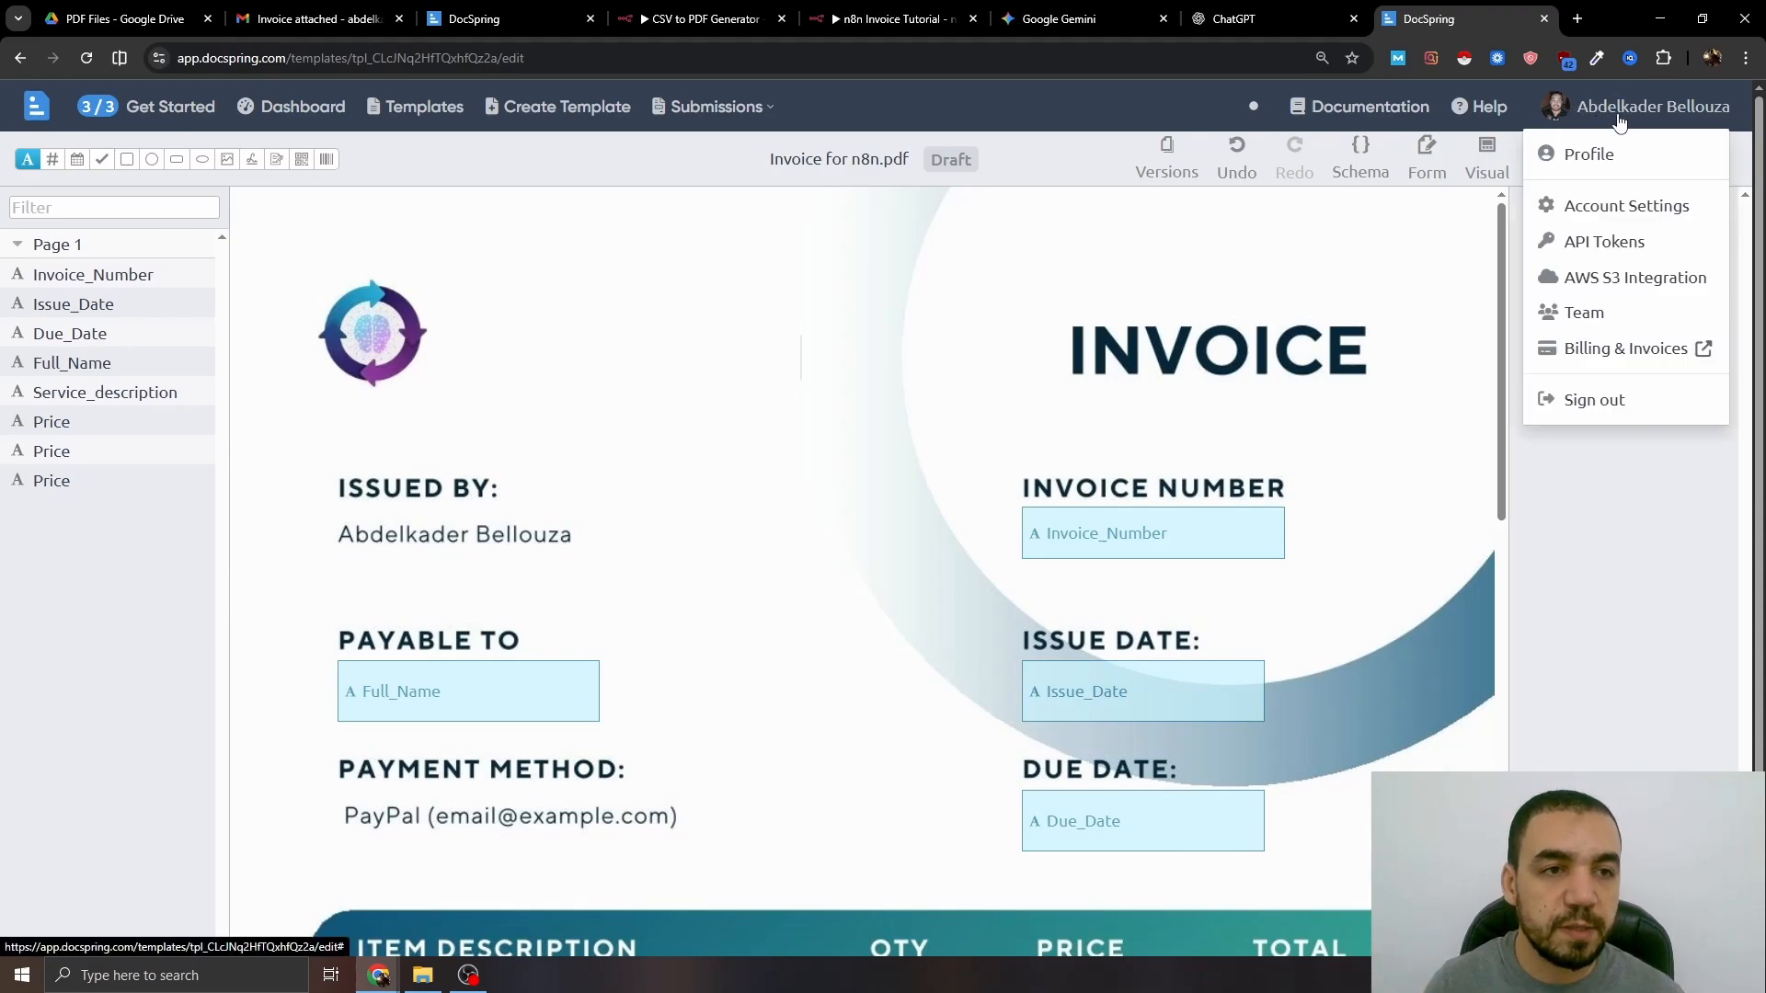
left_click(1608, 241)
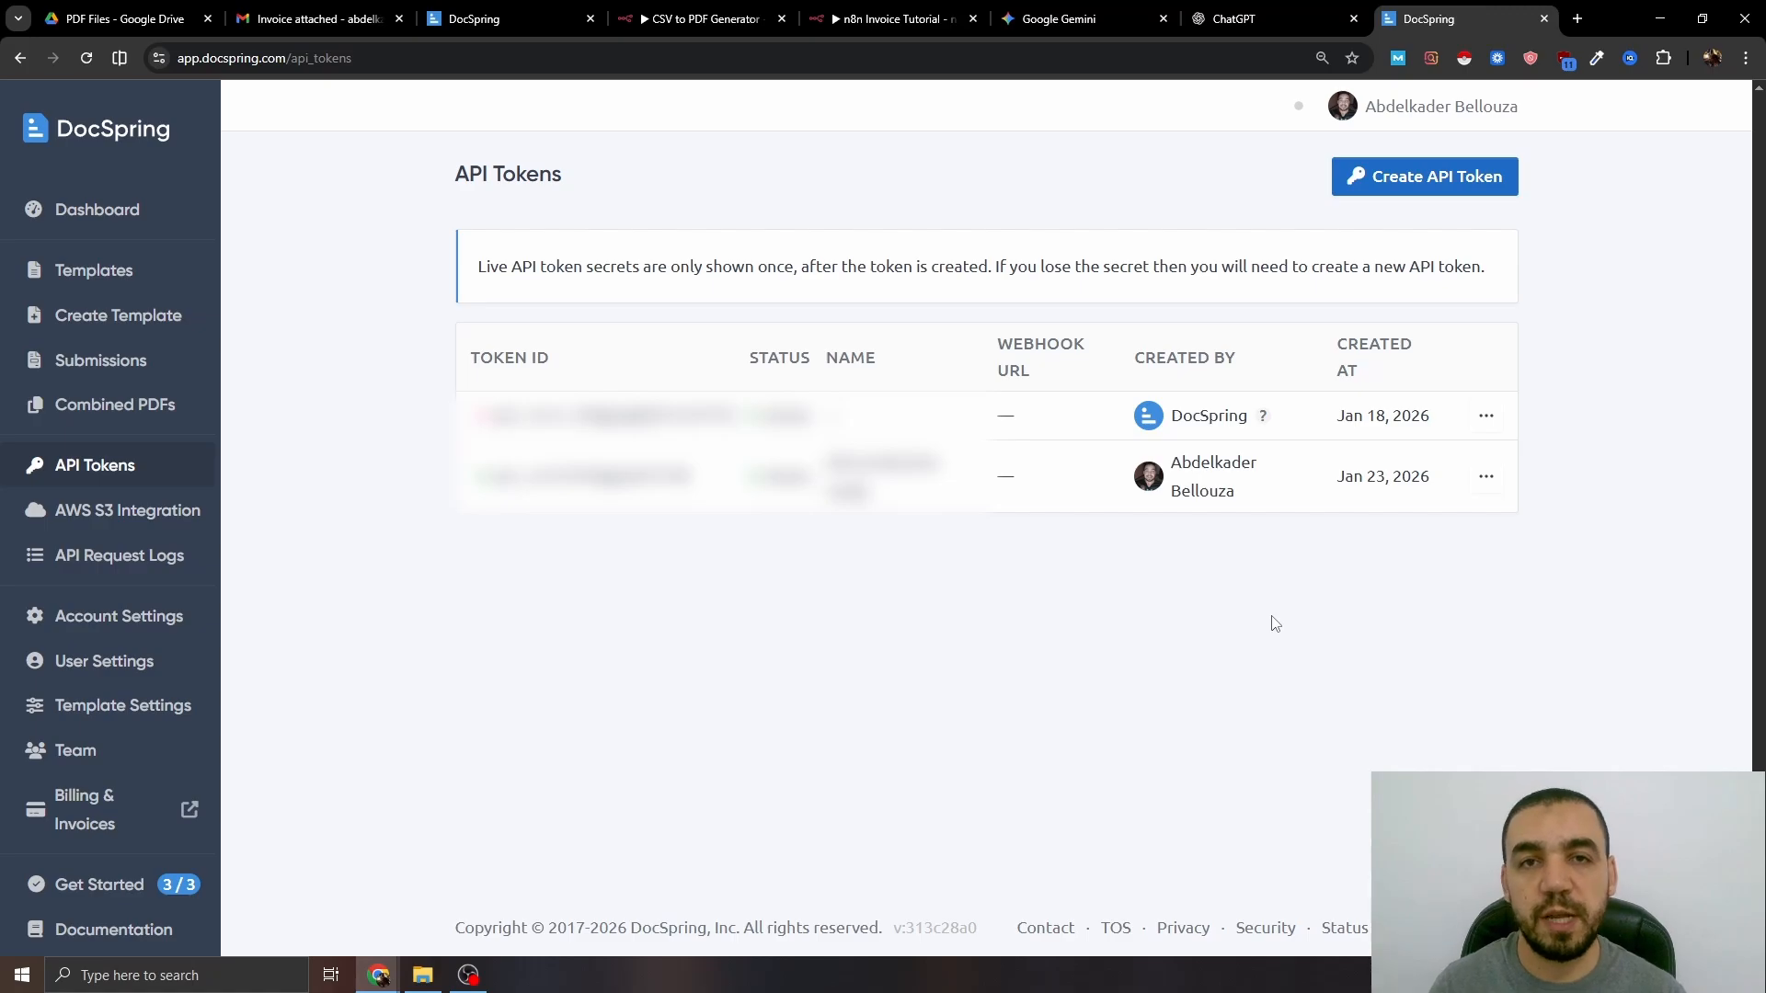
left_click(1439, 176)
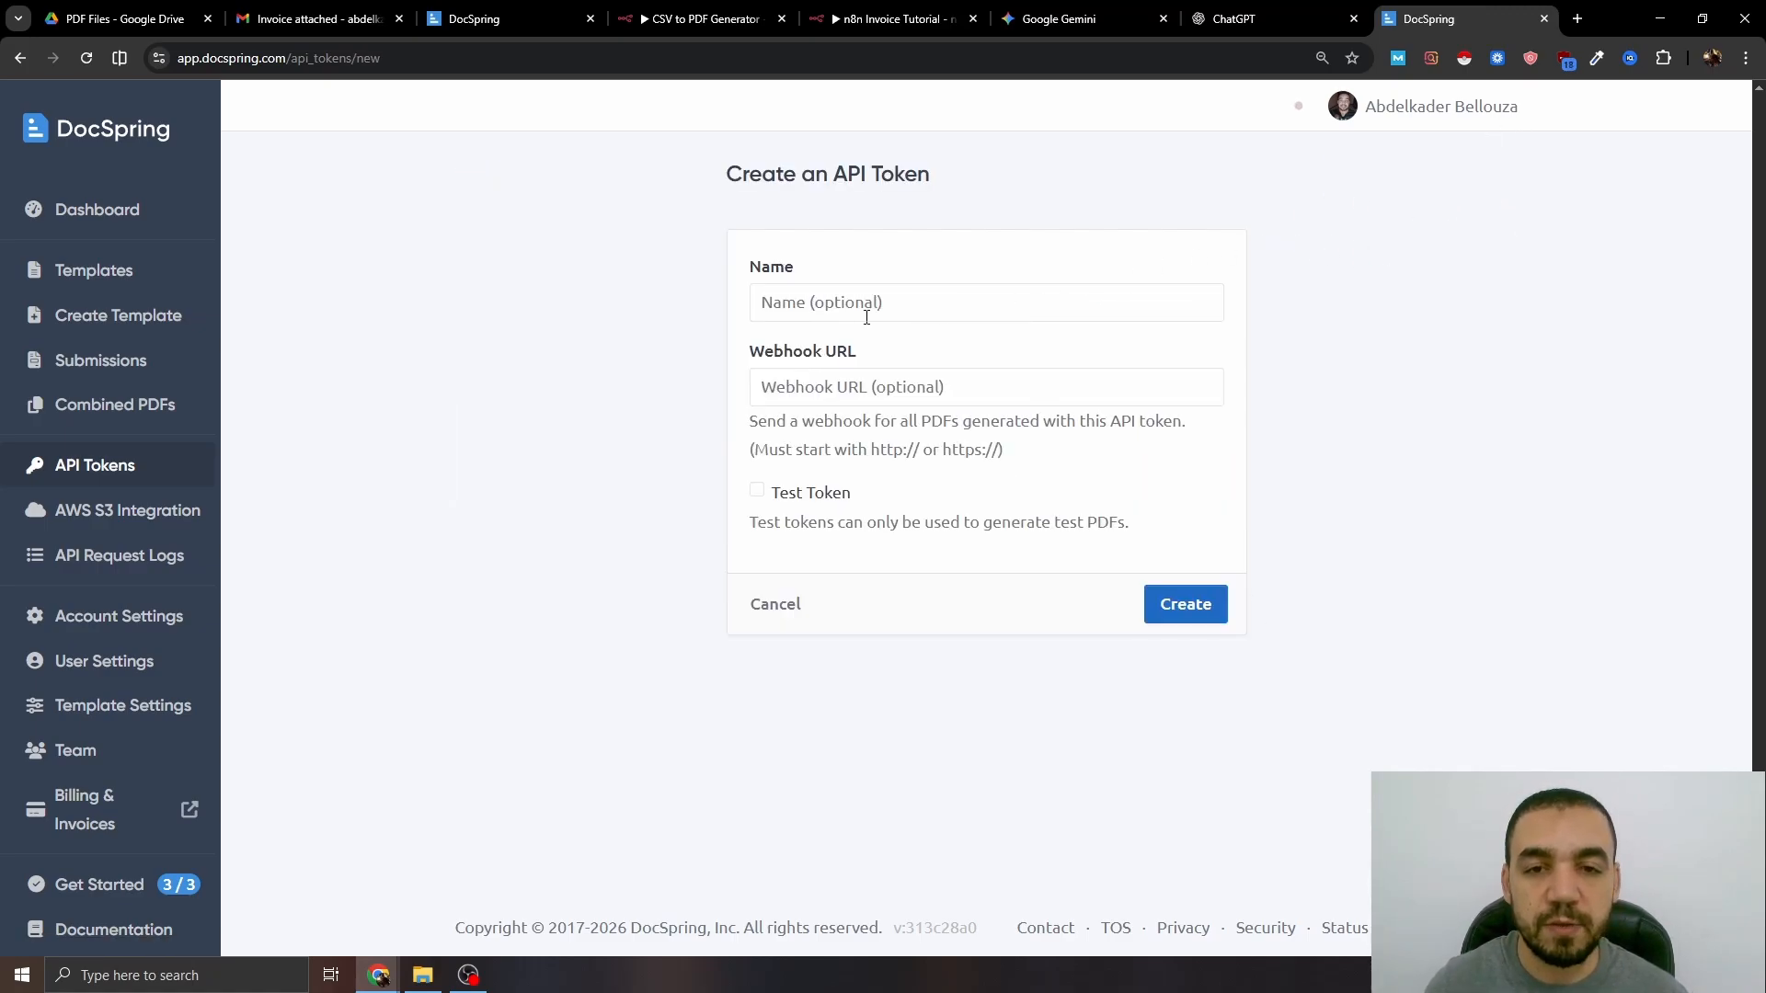
left_click(846, 303)
type("n8n test")
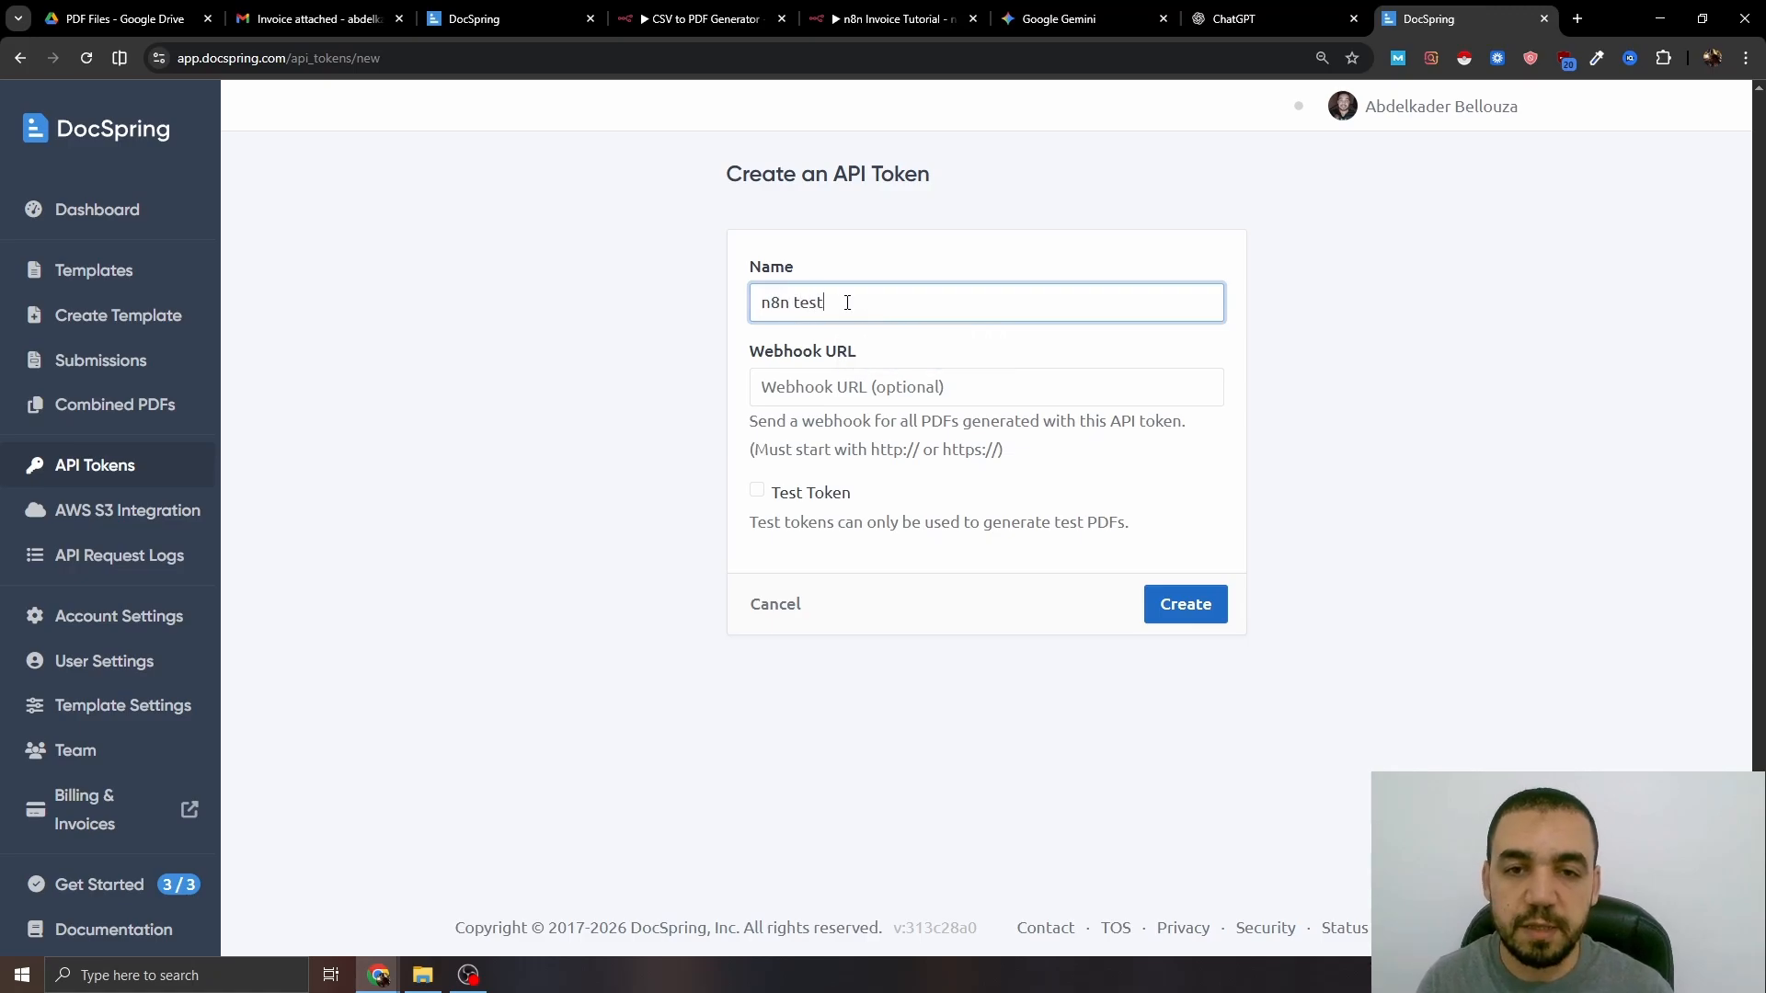
left_click(801, 515)
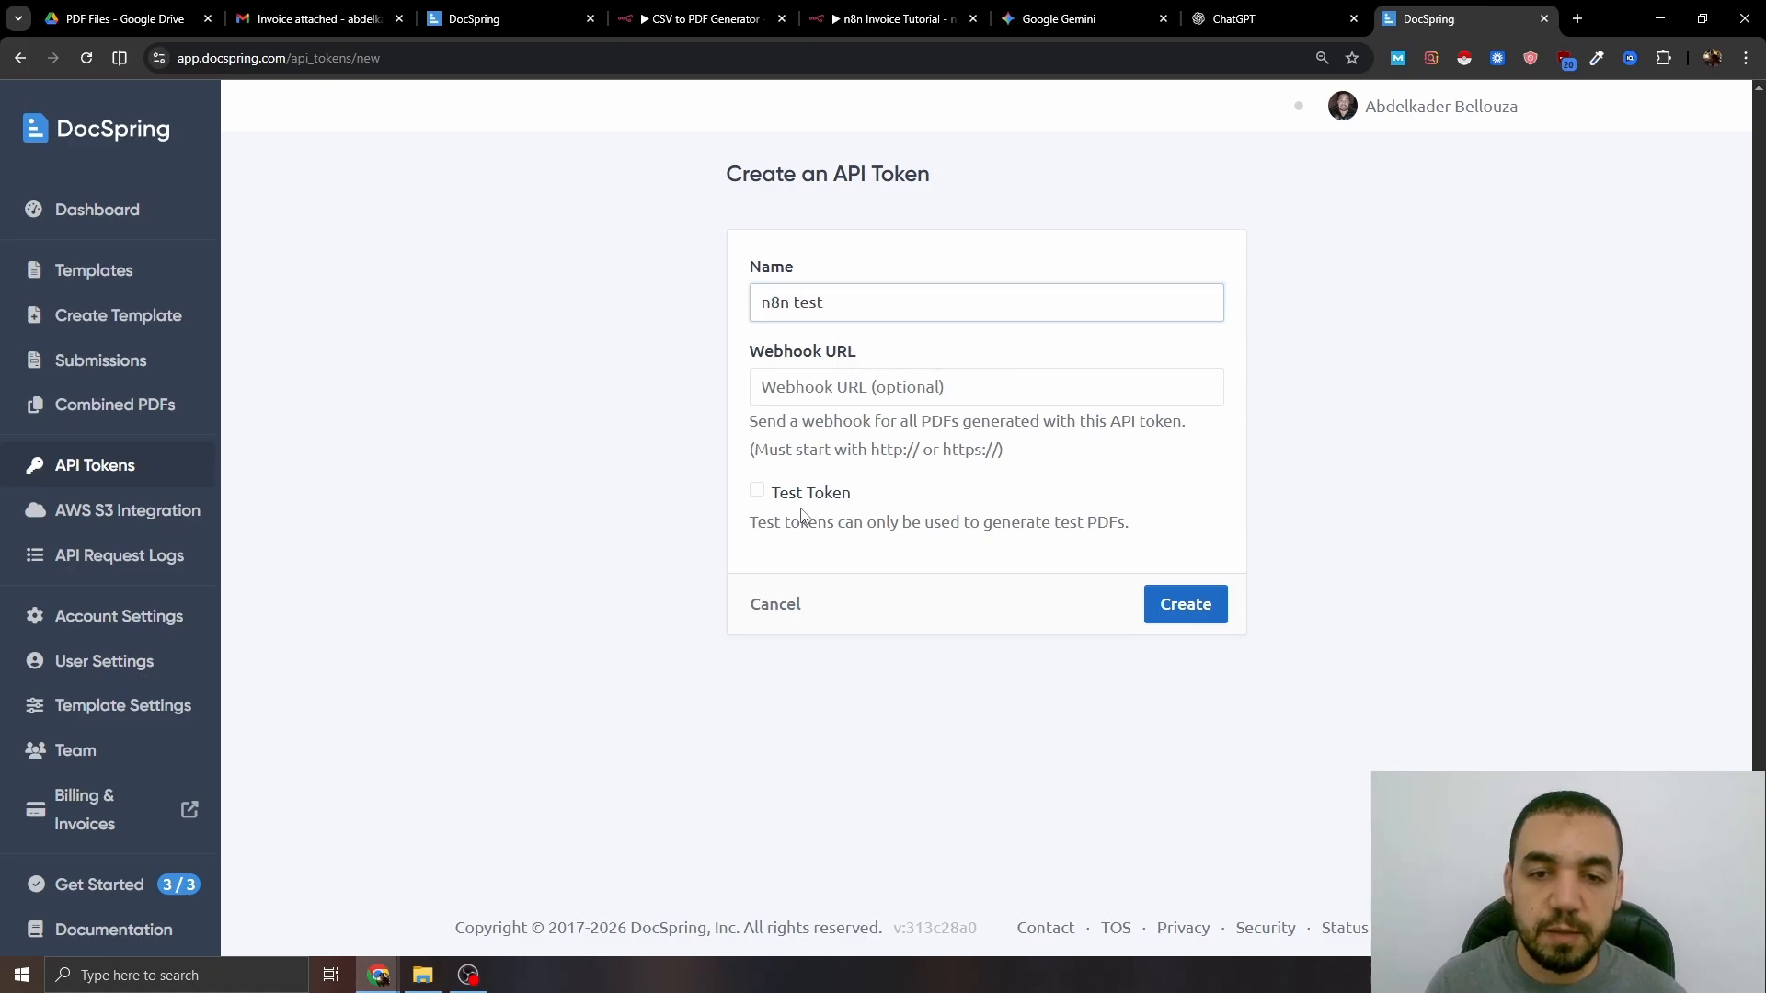
left_click(757, 491)
left_click(1214, 612)
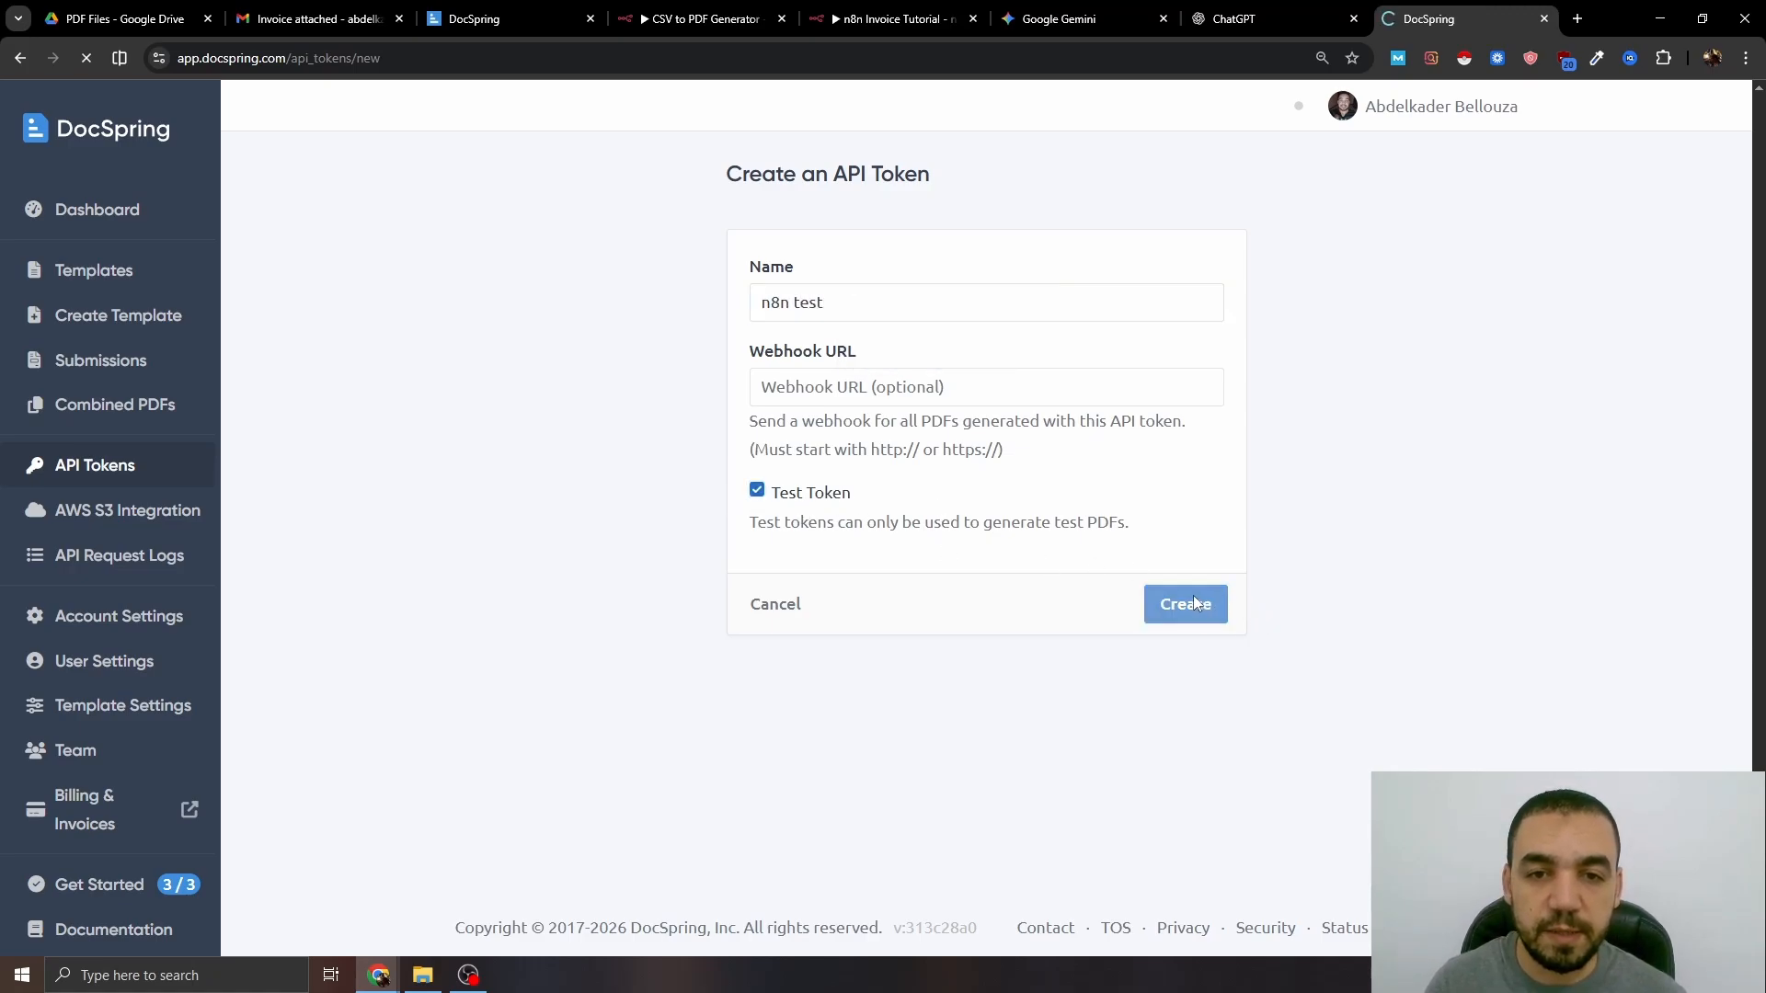
left_click_drag(731, 358, 490, 359)
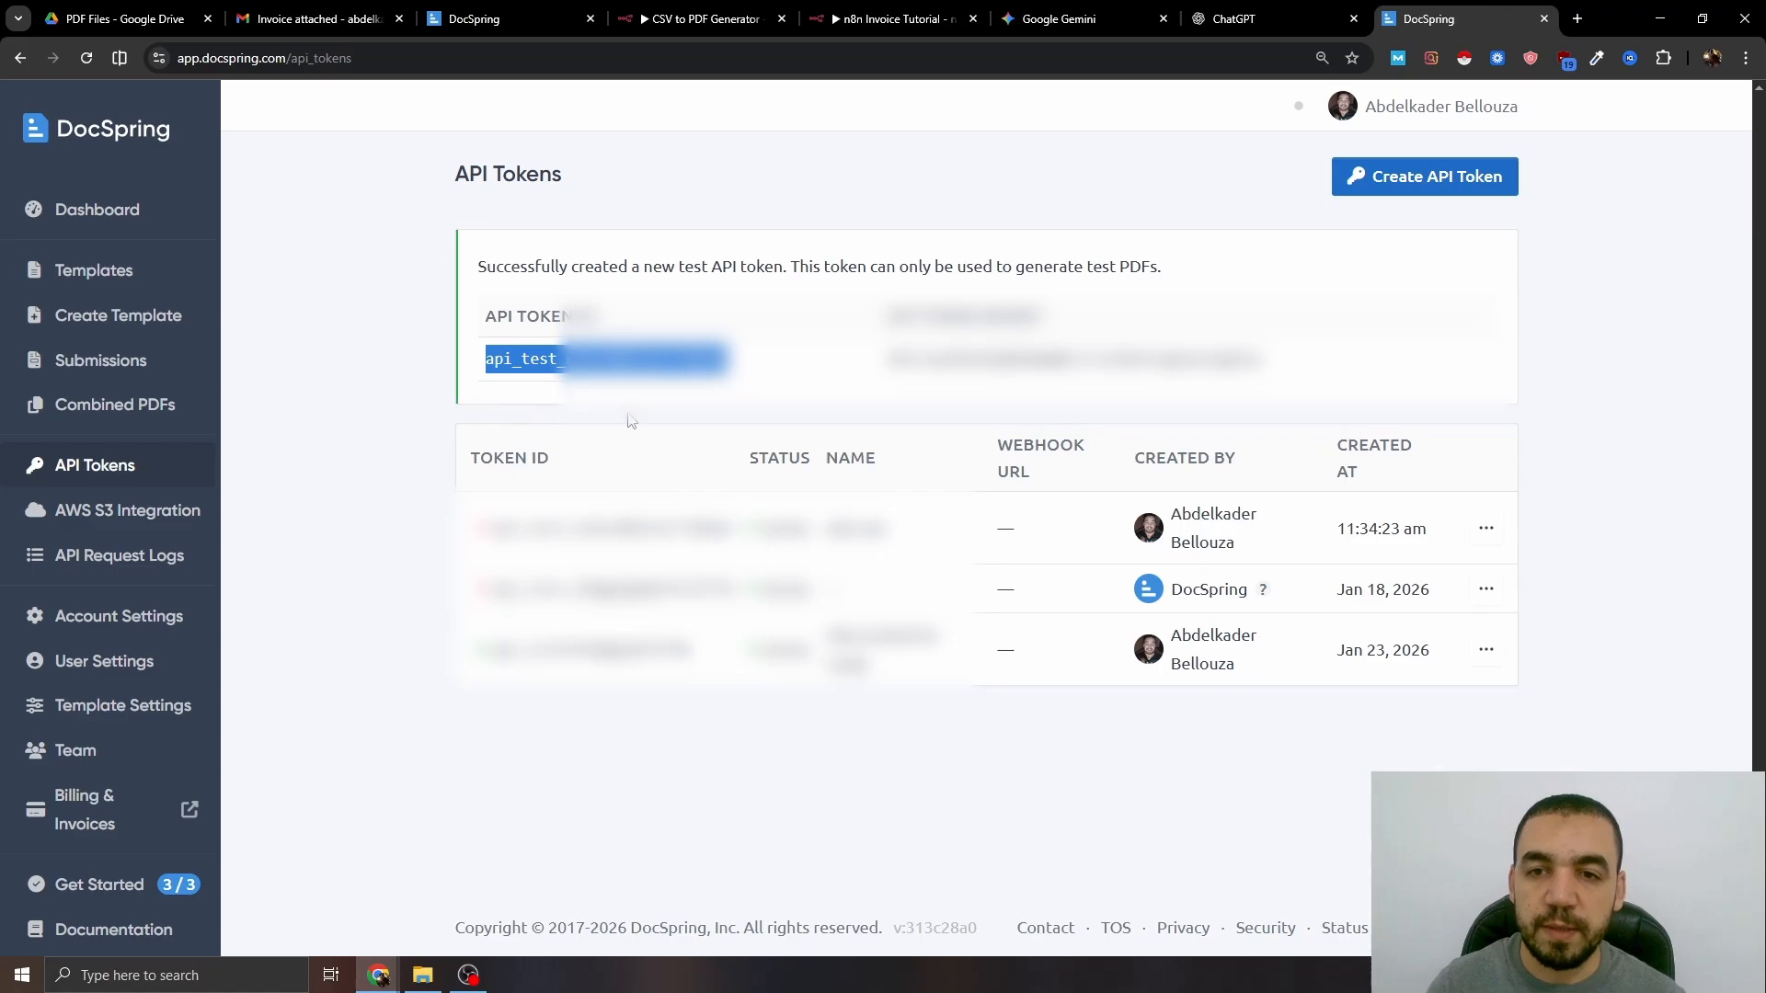
left_click(905, 13)
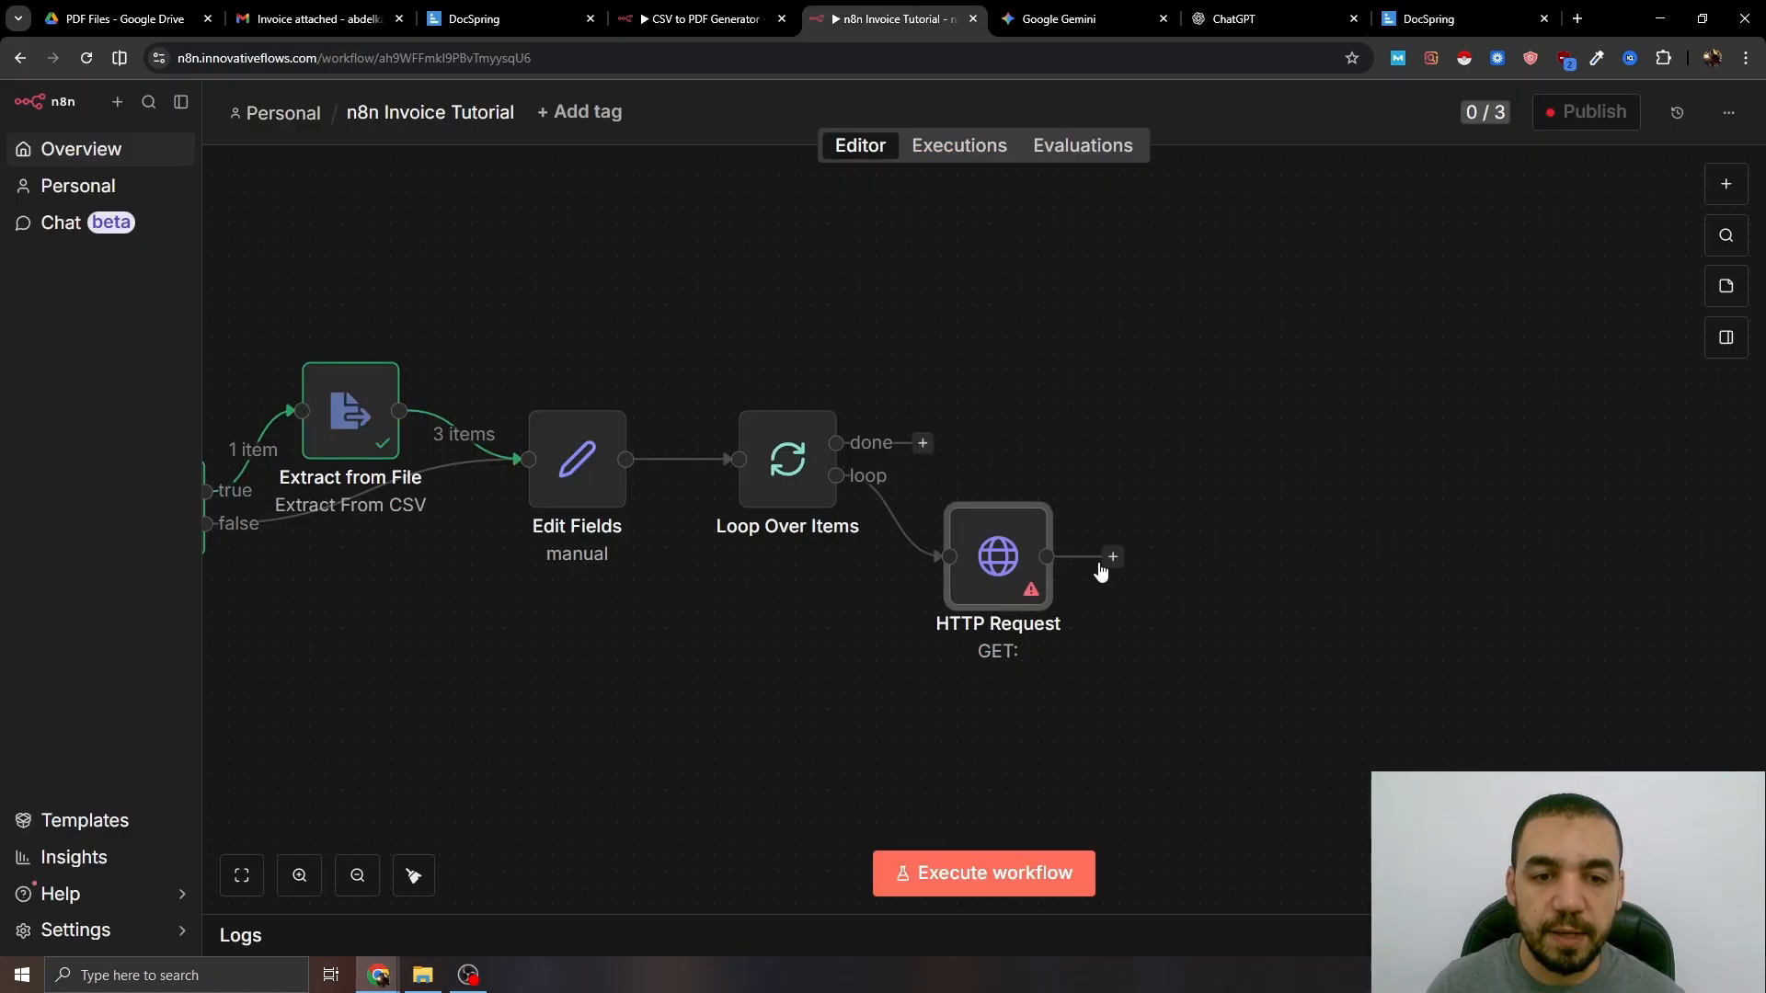
- Set the HTTP Request node to POST with Generic Credential Type Basic Auth
double_click(1000, 556)
left_click(780, 286)
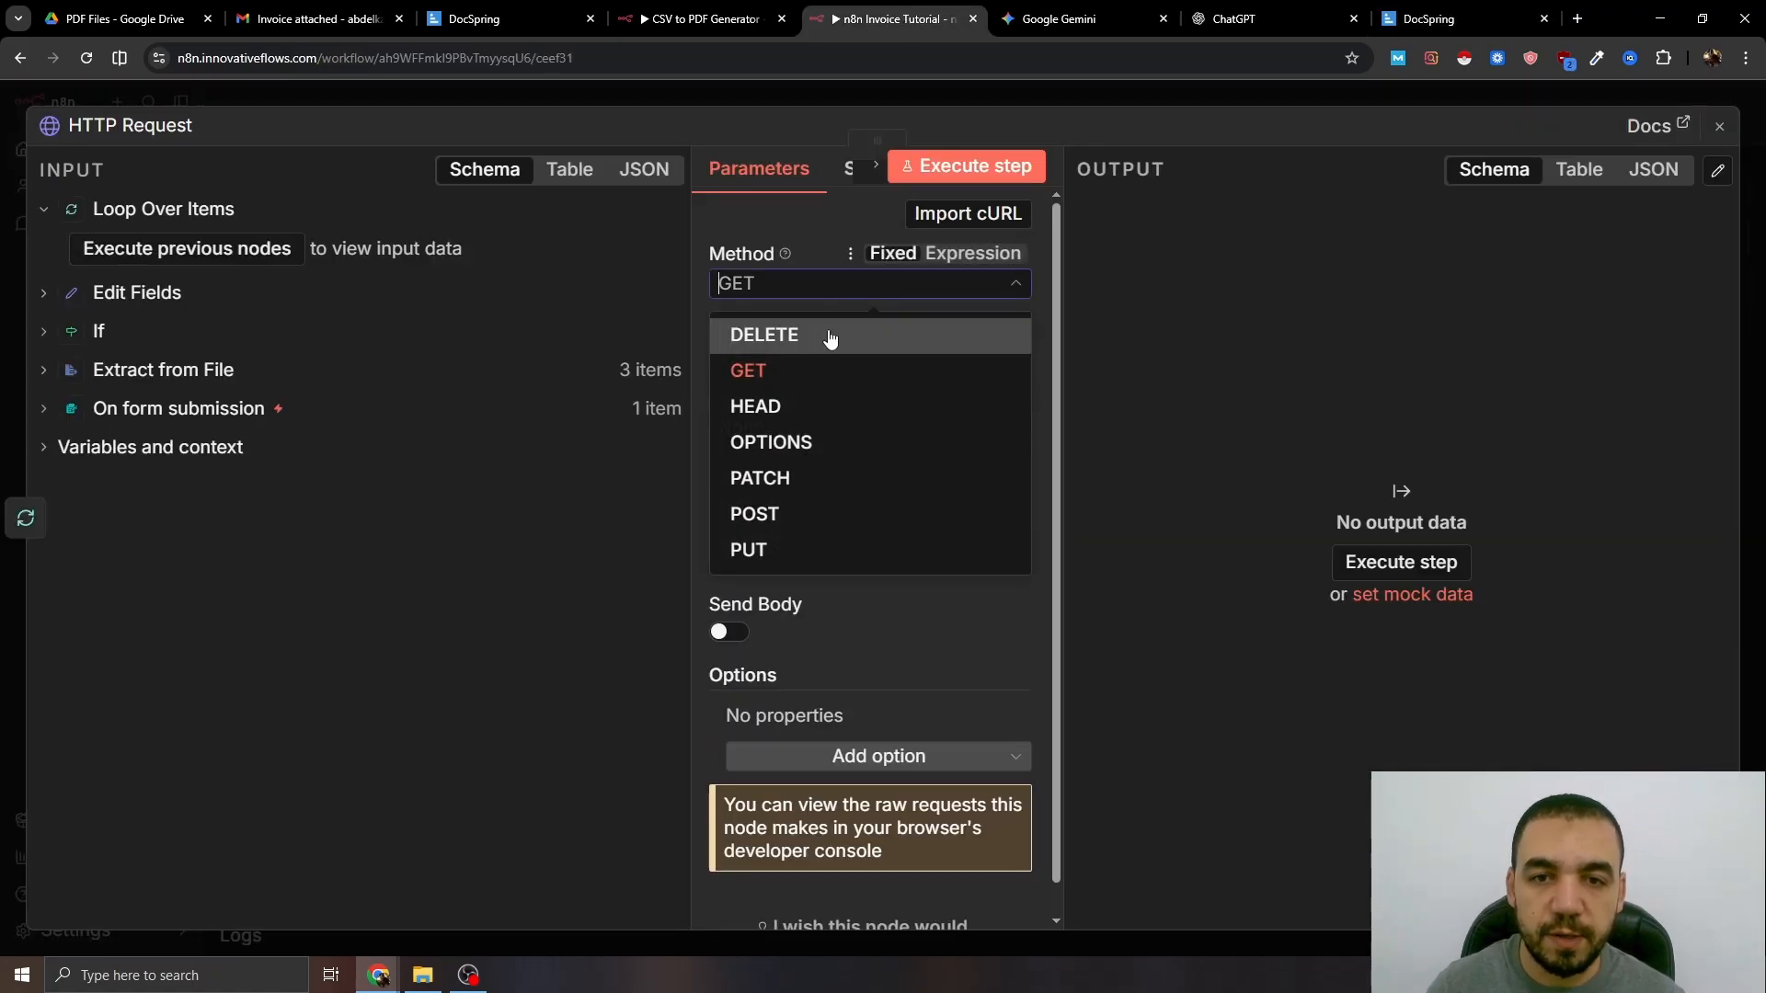
left_click(771, 513)
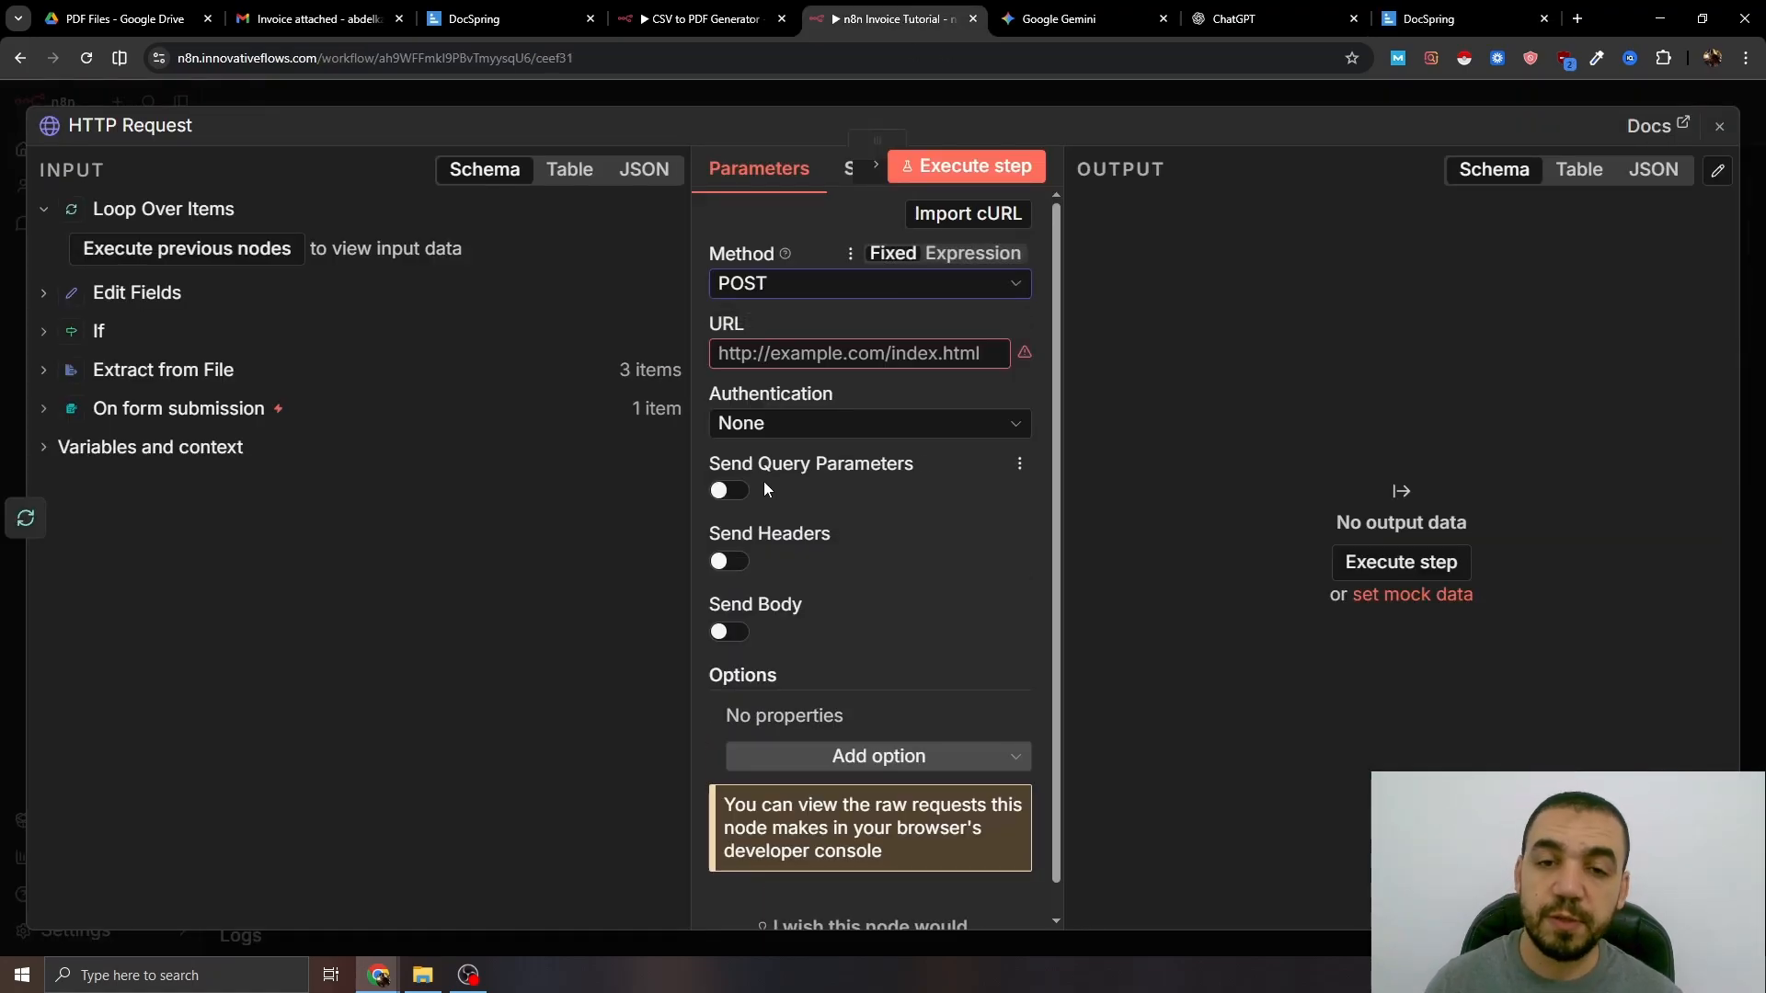
left_click(824, 429)
left_click(824, 659)
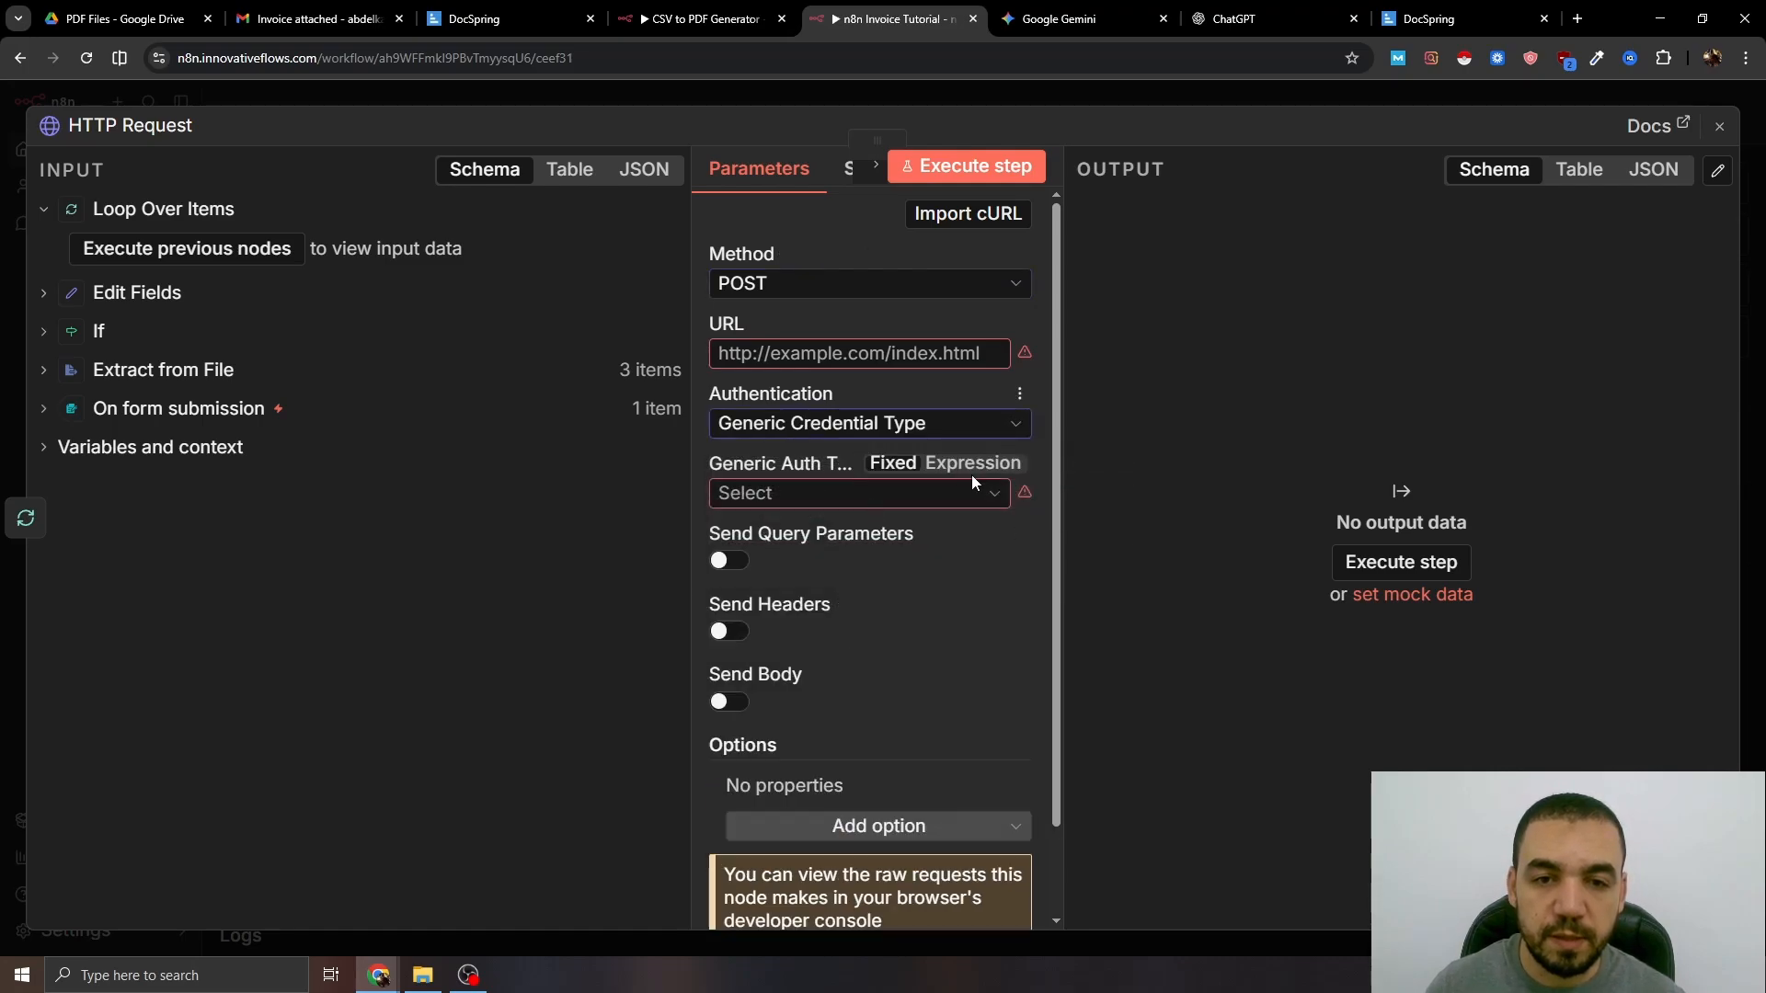
left_click(989, 497)
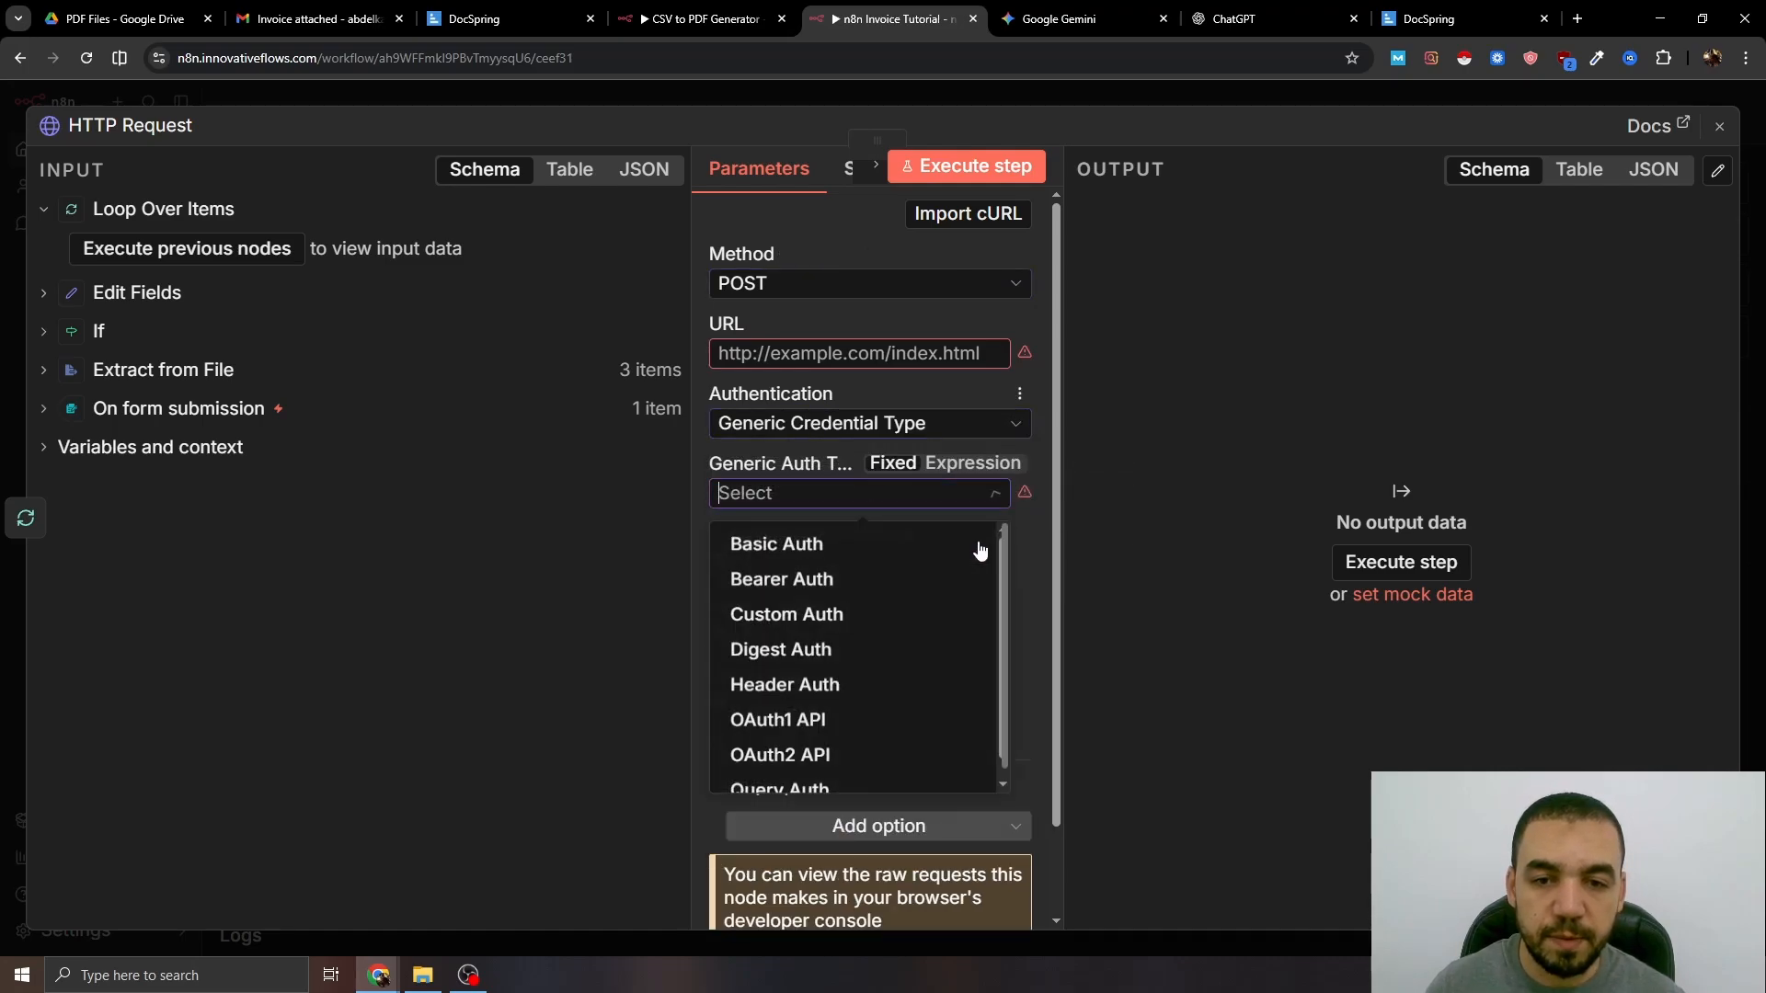
left_click(834, 547)
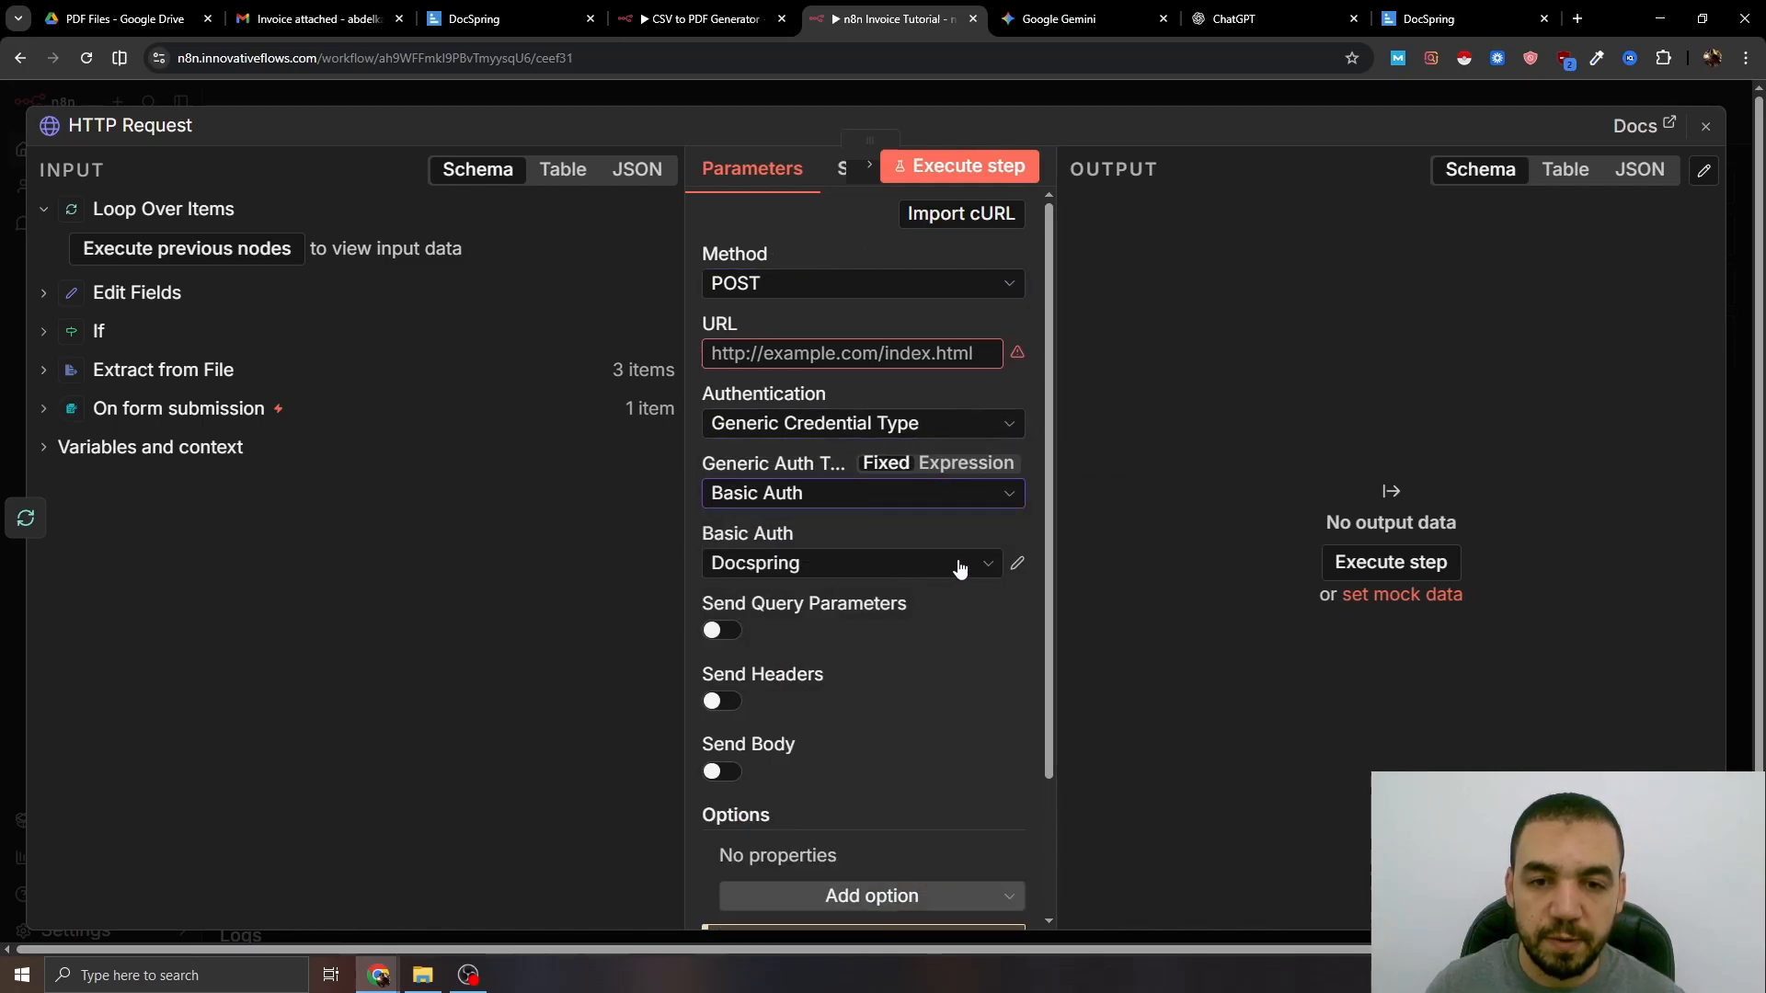
- Save the Docspring credential with the token ID as user and the token secret as password
left_click(1026, 564)
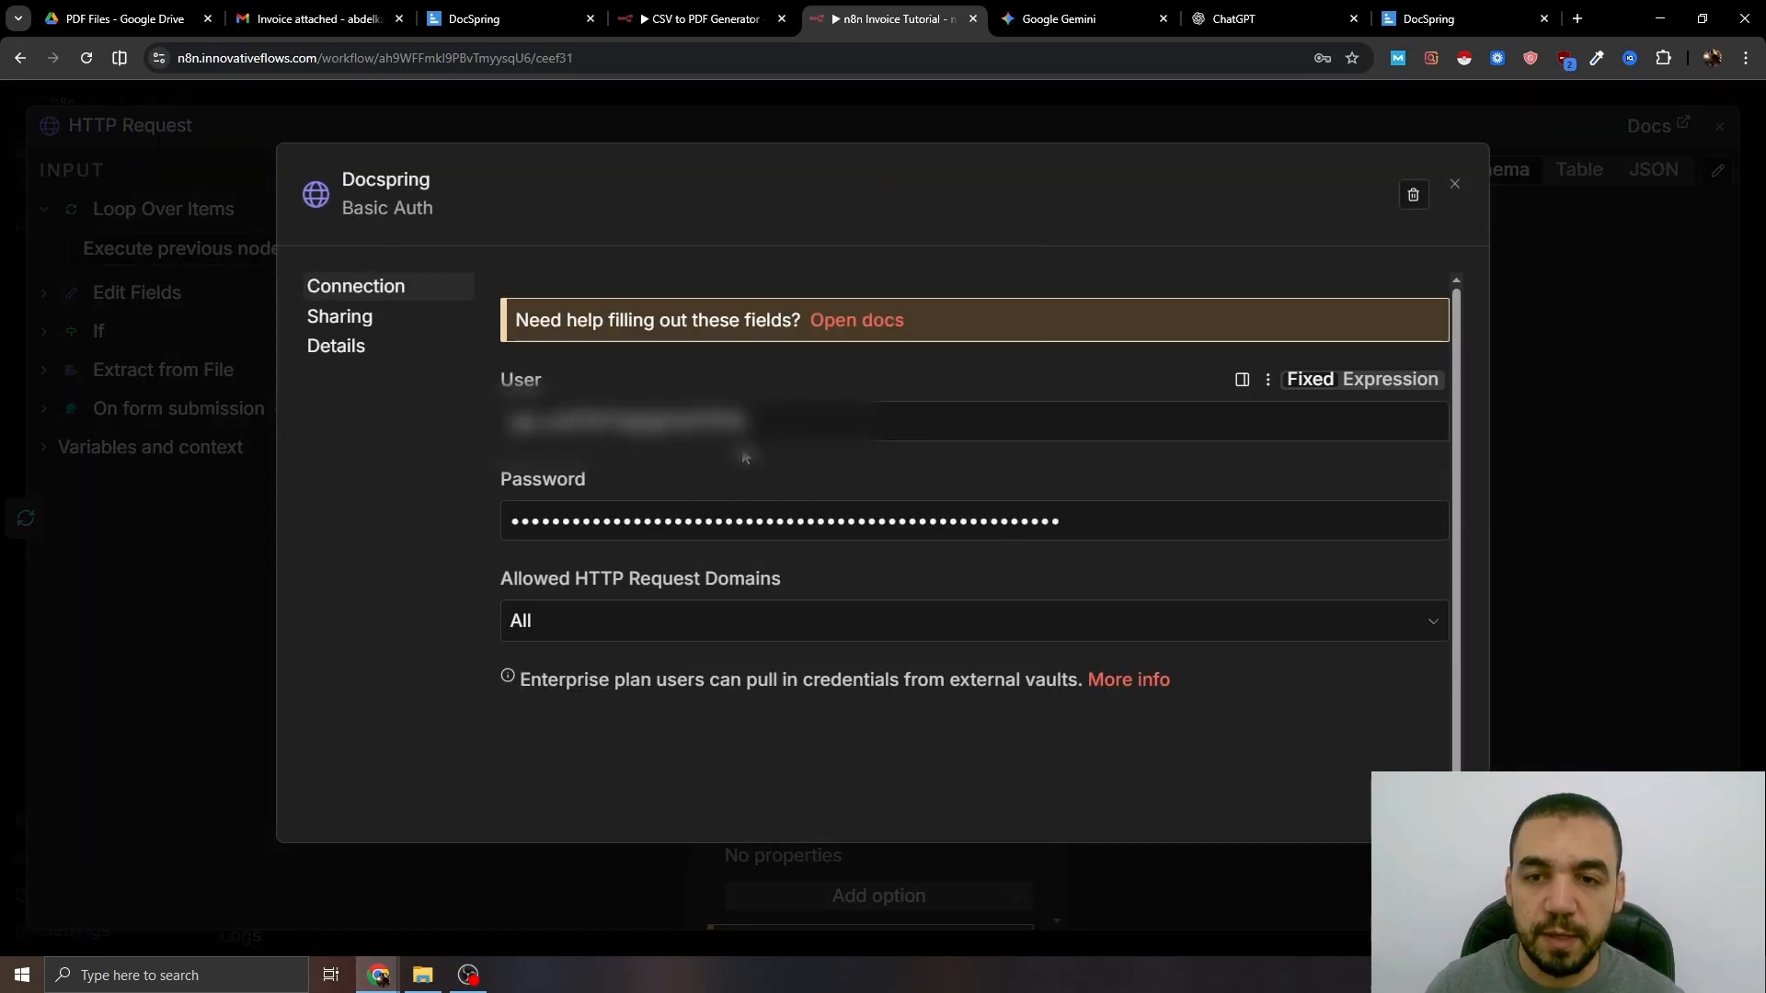
left_click_drag(866, 432, 488, 439)
key("ctrl+v")
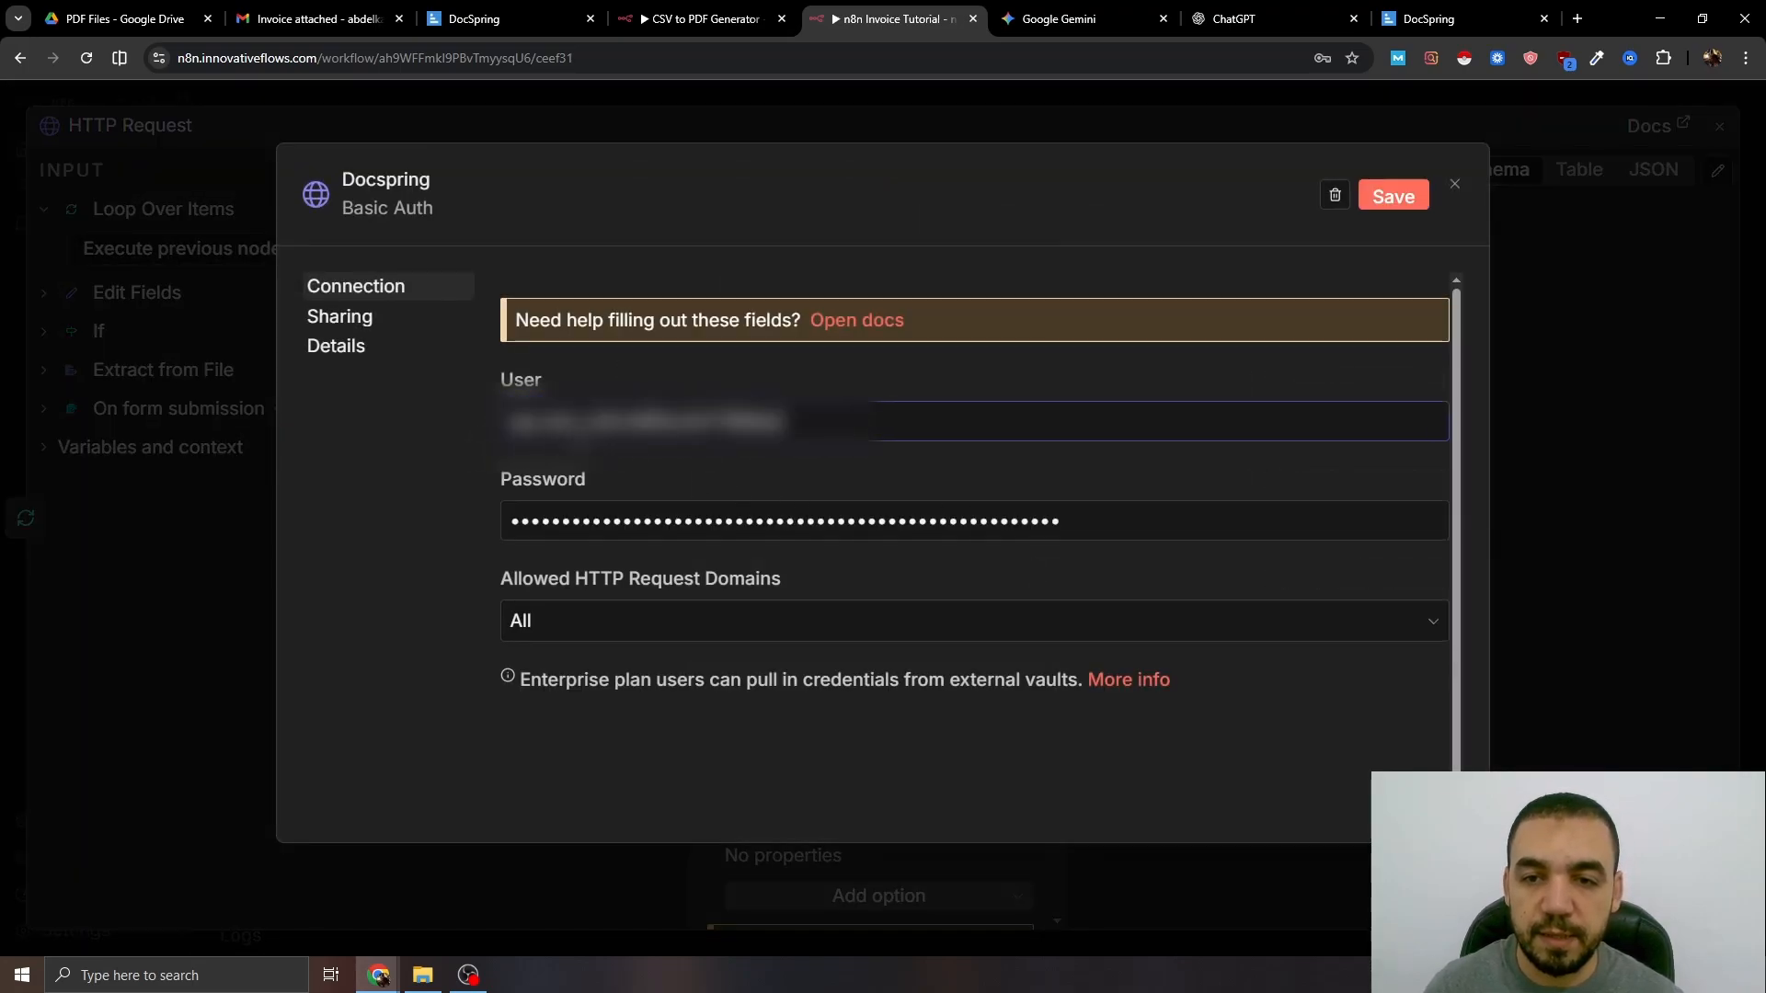
left_click(1438, 17)
left_click_drag(961, 359, 888, 359)
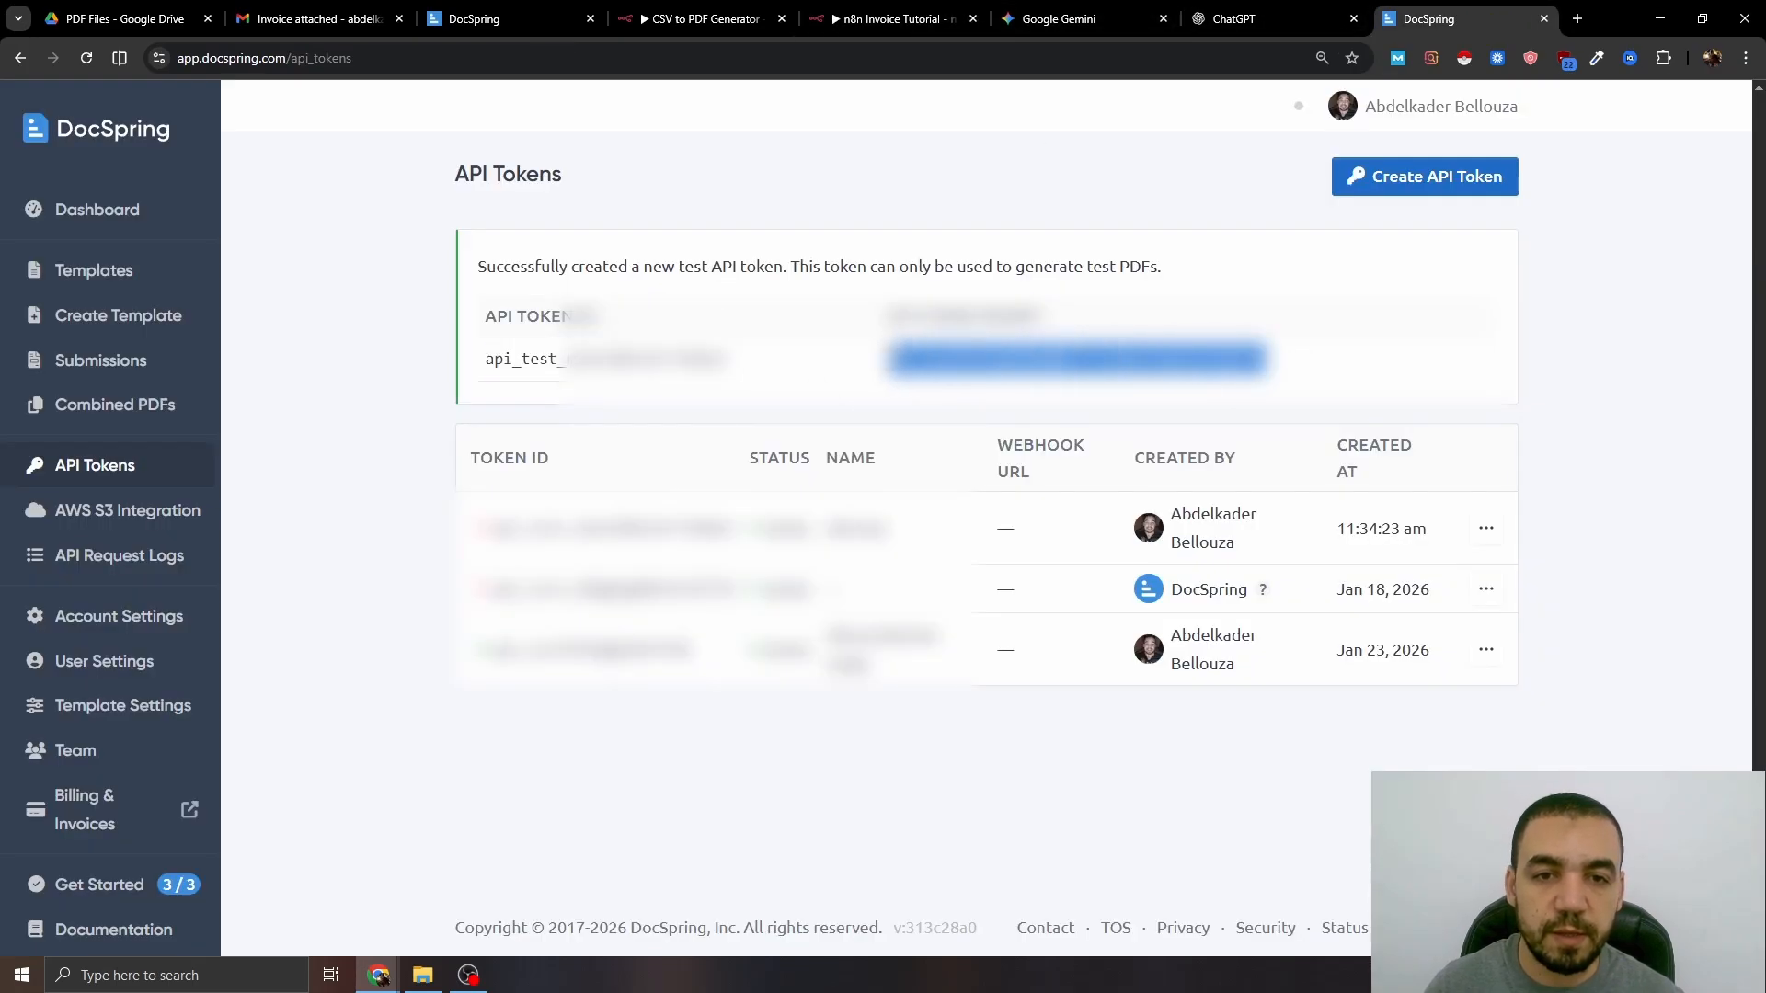
left_click(896, 18)
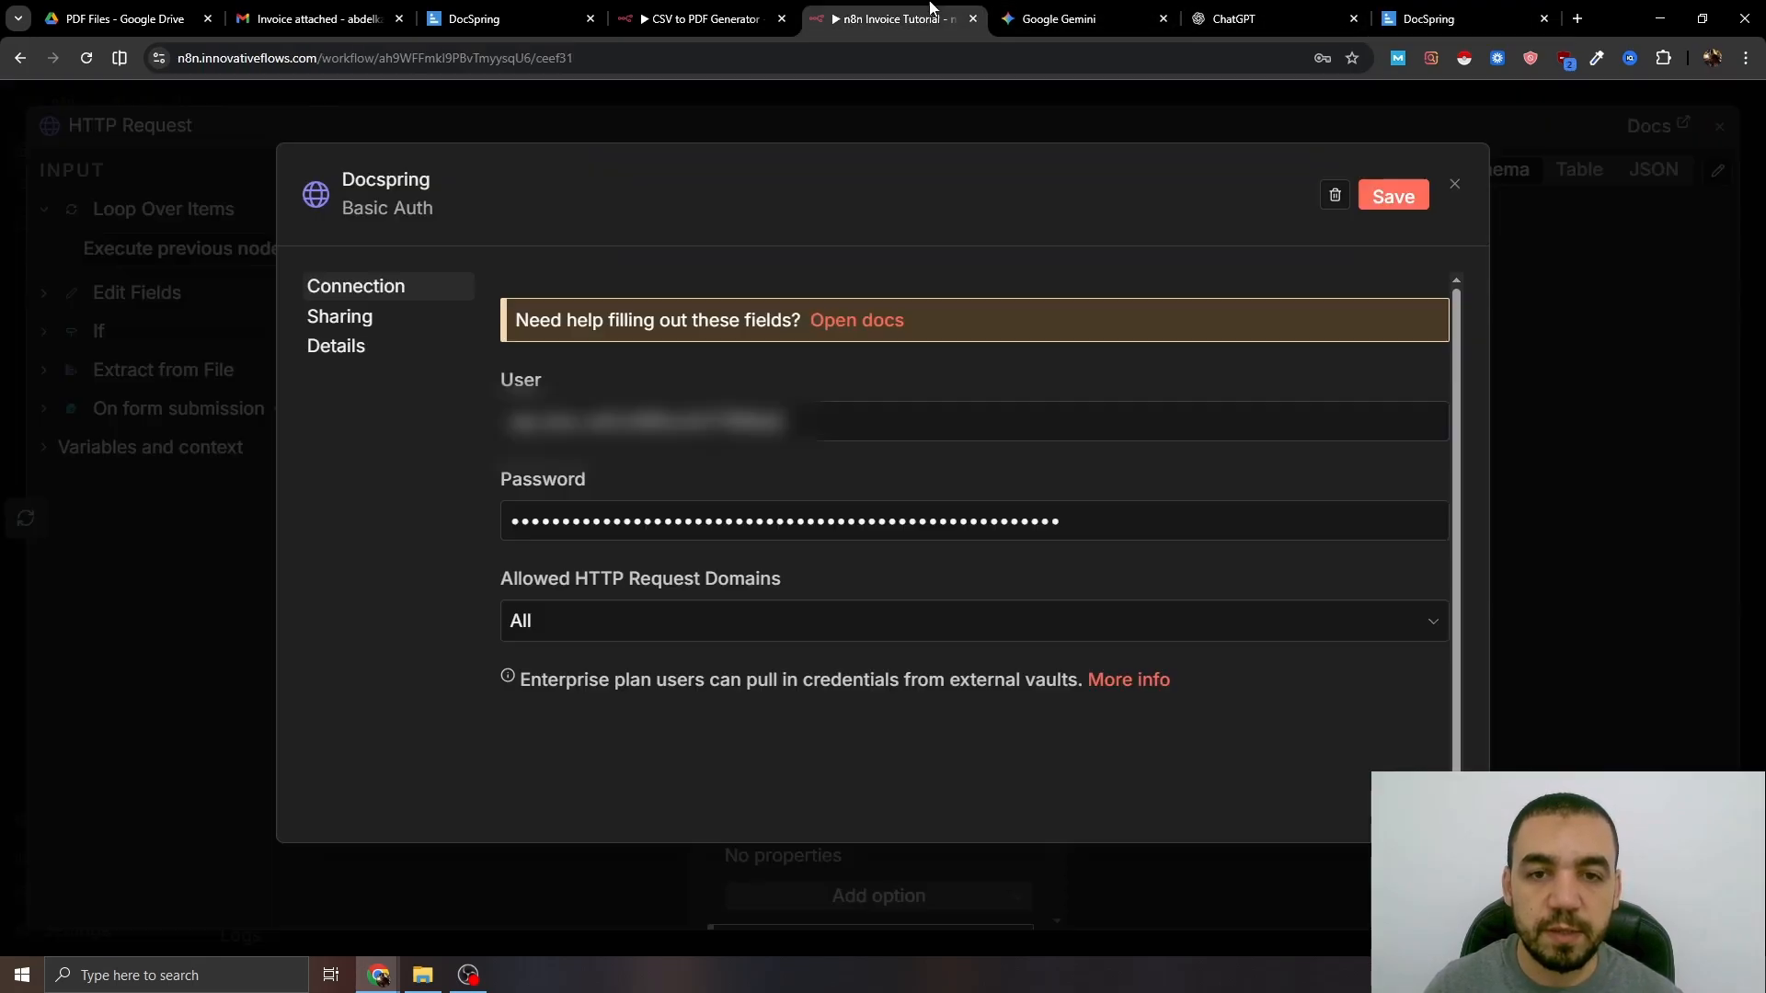
left_click(992, 519)
key("ctrl+a")
key("ctrl+v")
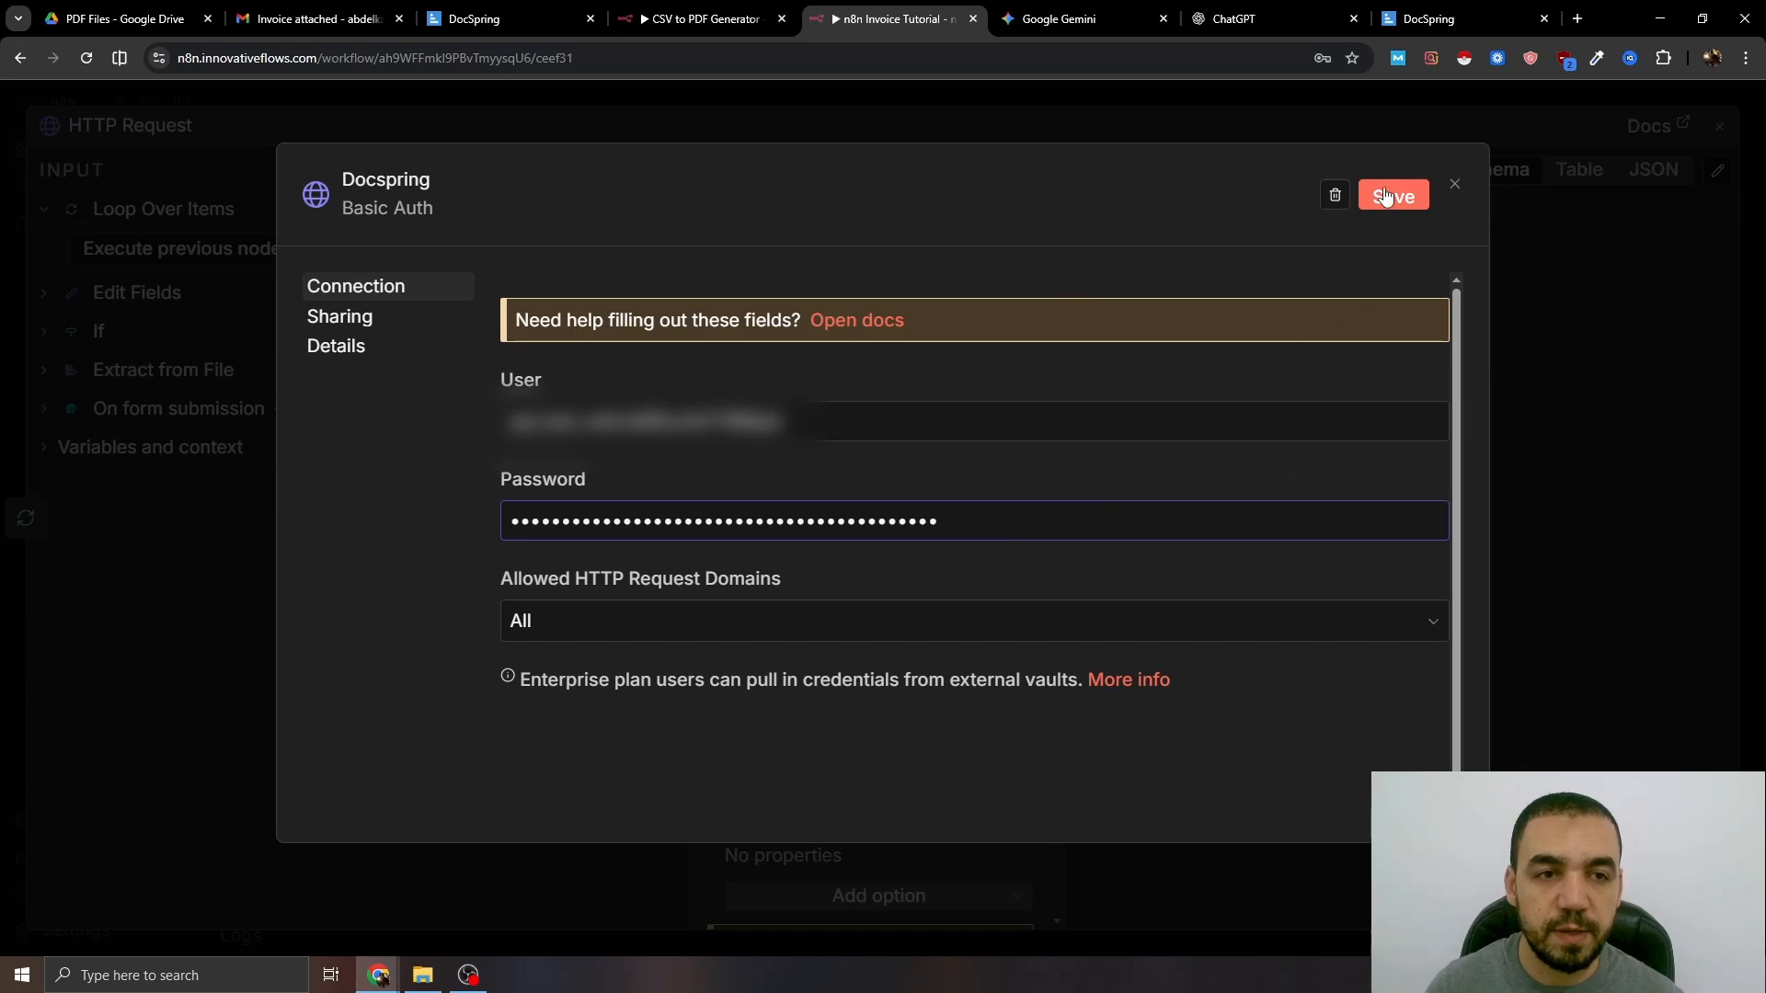
left_click(1394, 196)
left_click(1455, 184)
- Paste the DocSpring submissions URL and copy the Invoice for n8n.pdf template's ID
left_click(878, 359)
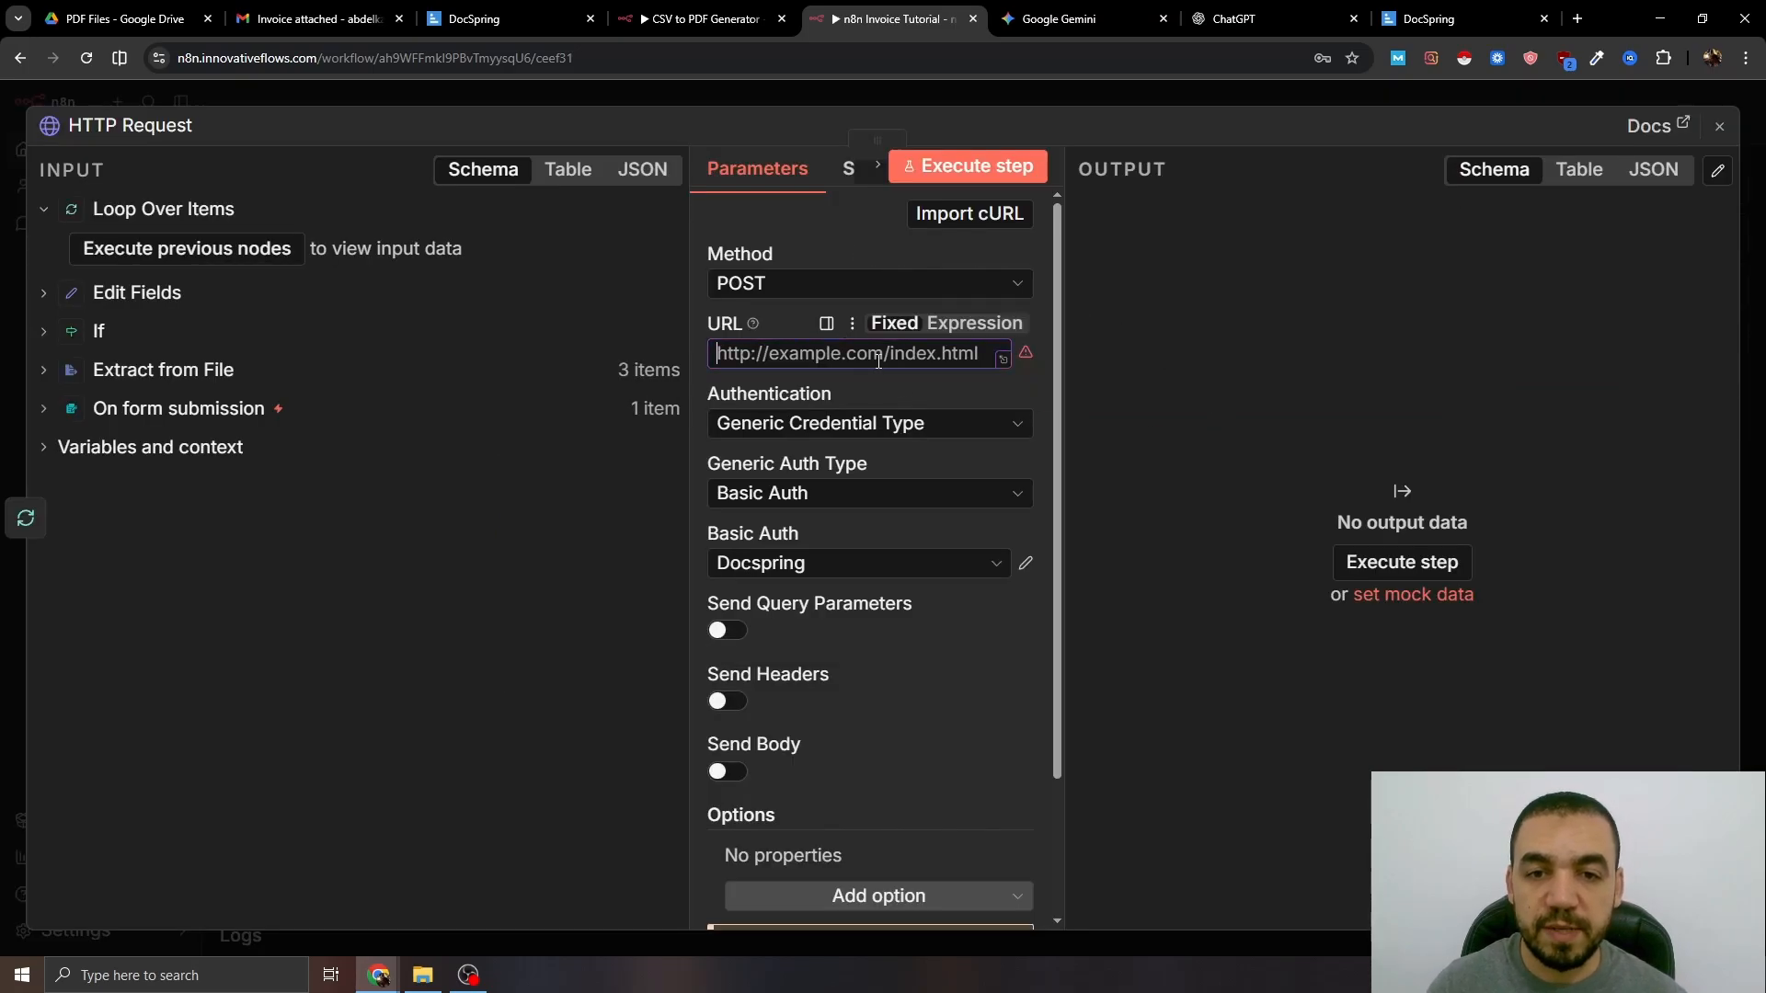
type("https://api.docspring.com/api/v1/templates/template_ID/submissions")
left_click_drag(891, 357, 794, 358)
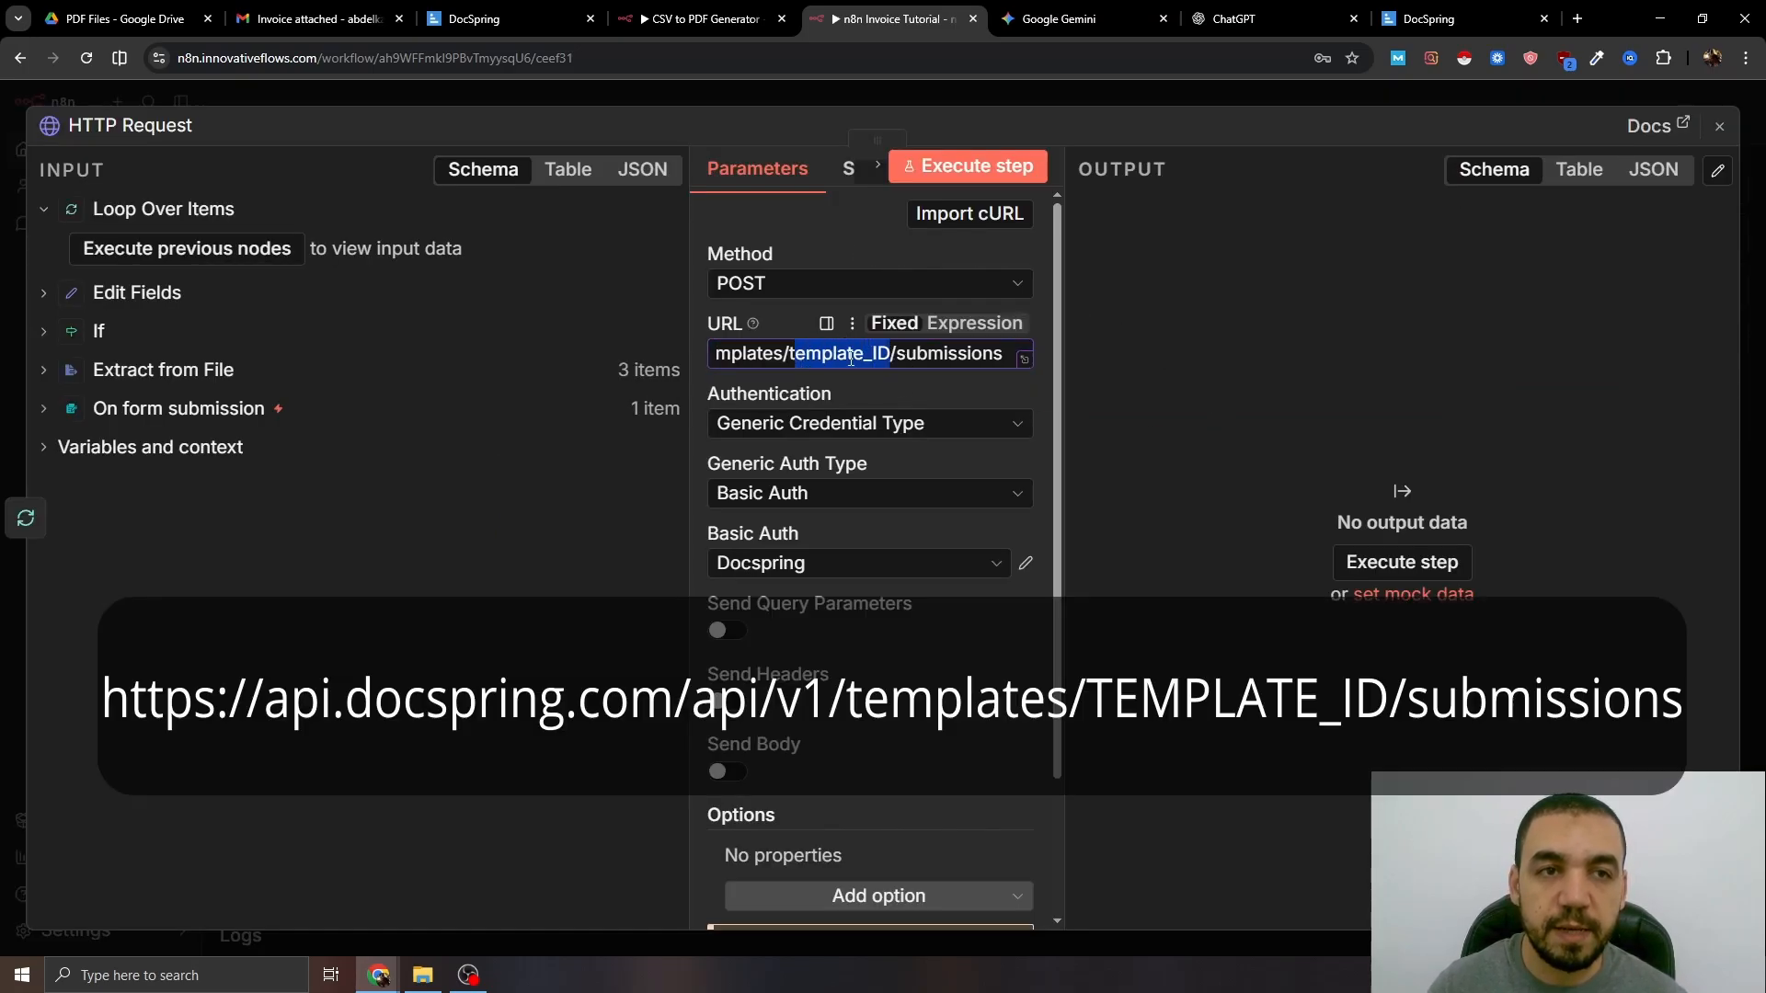
left_click(1410, 11)
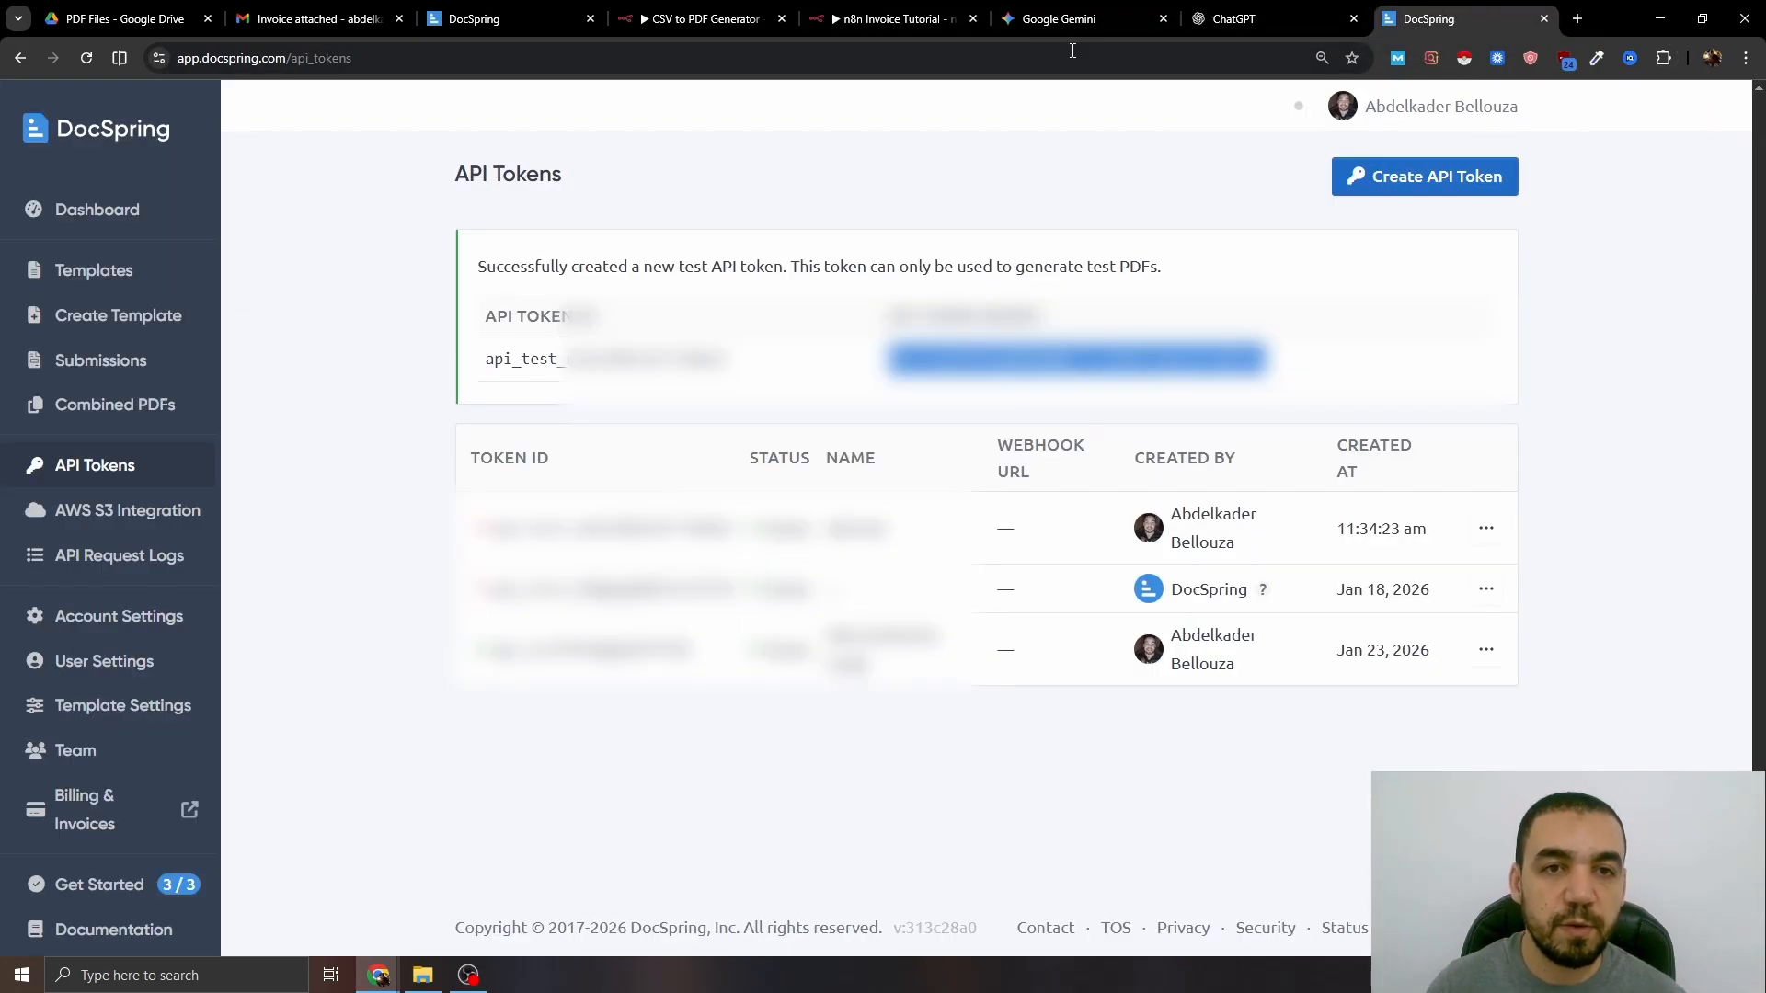
left_click(69, 269)
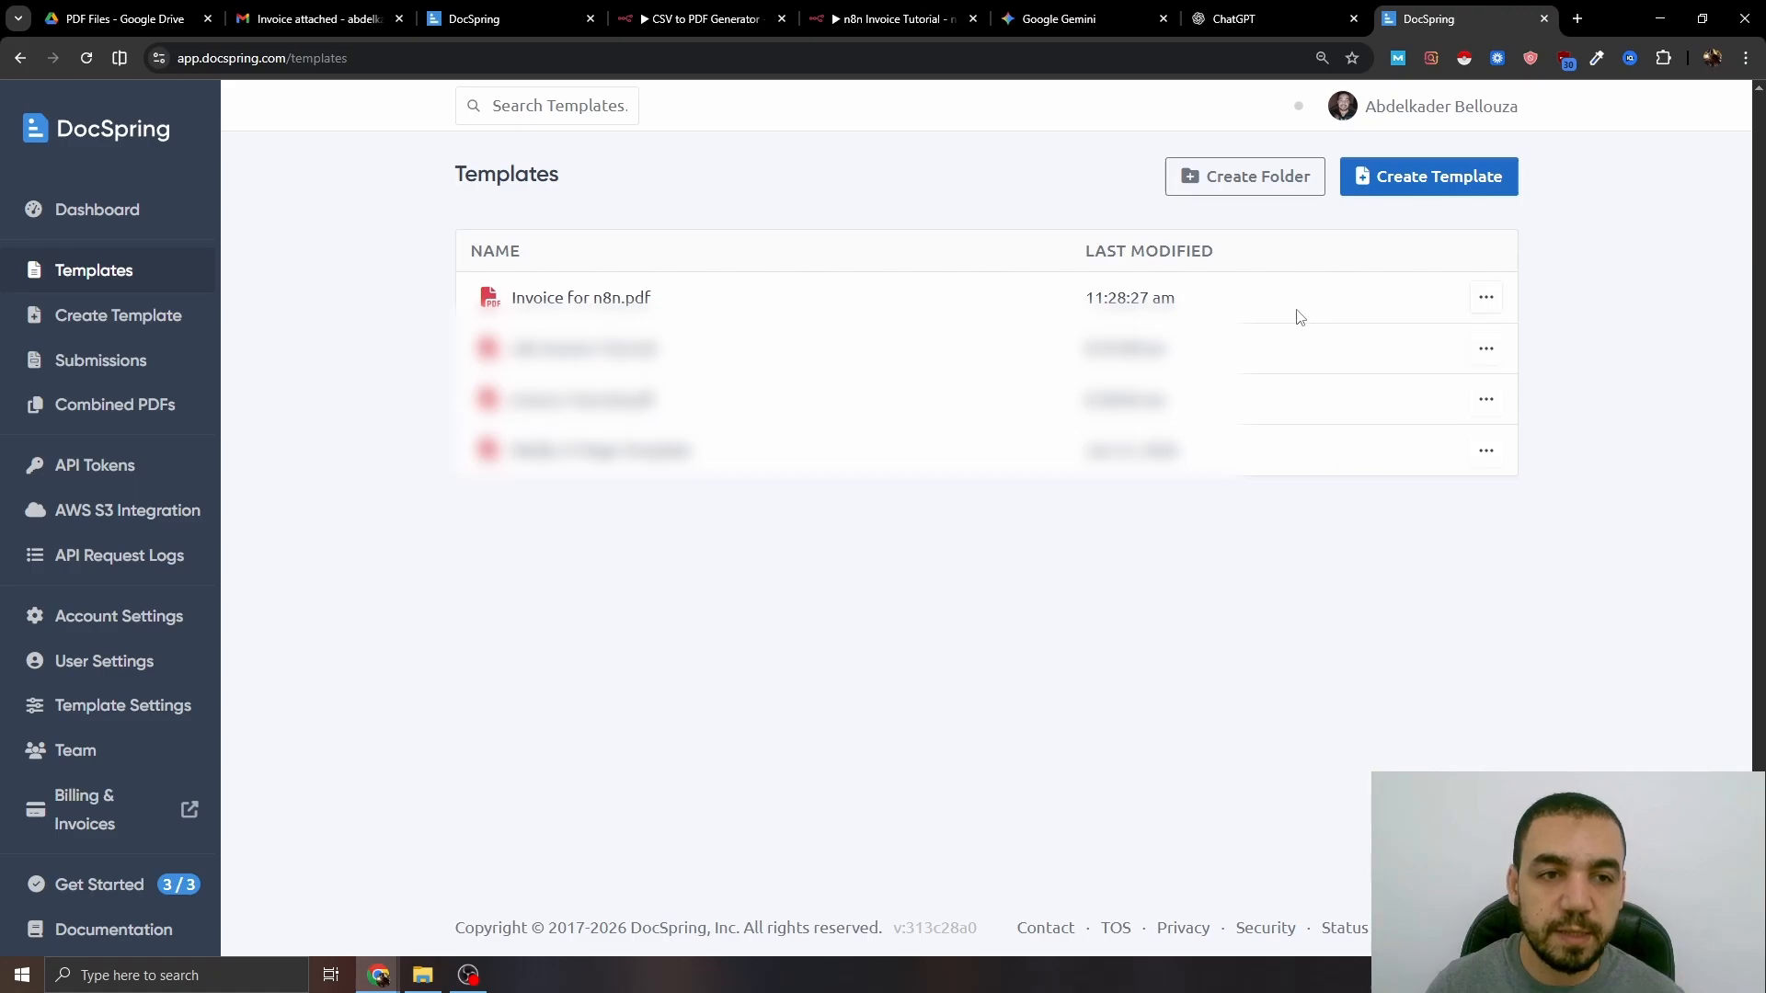
left_click(1482, 299)
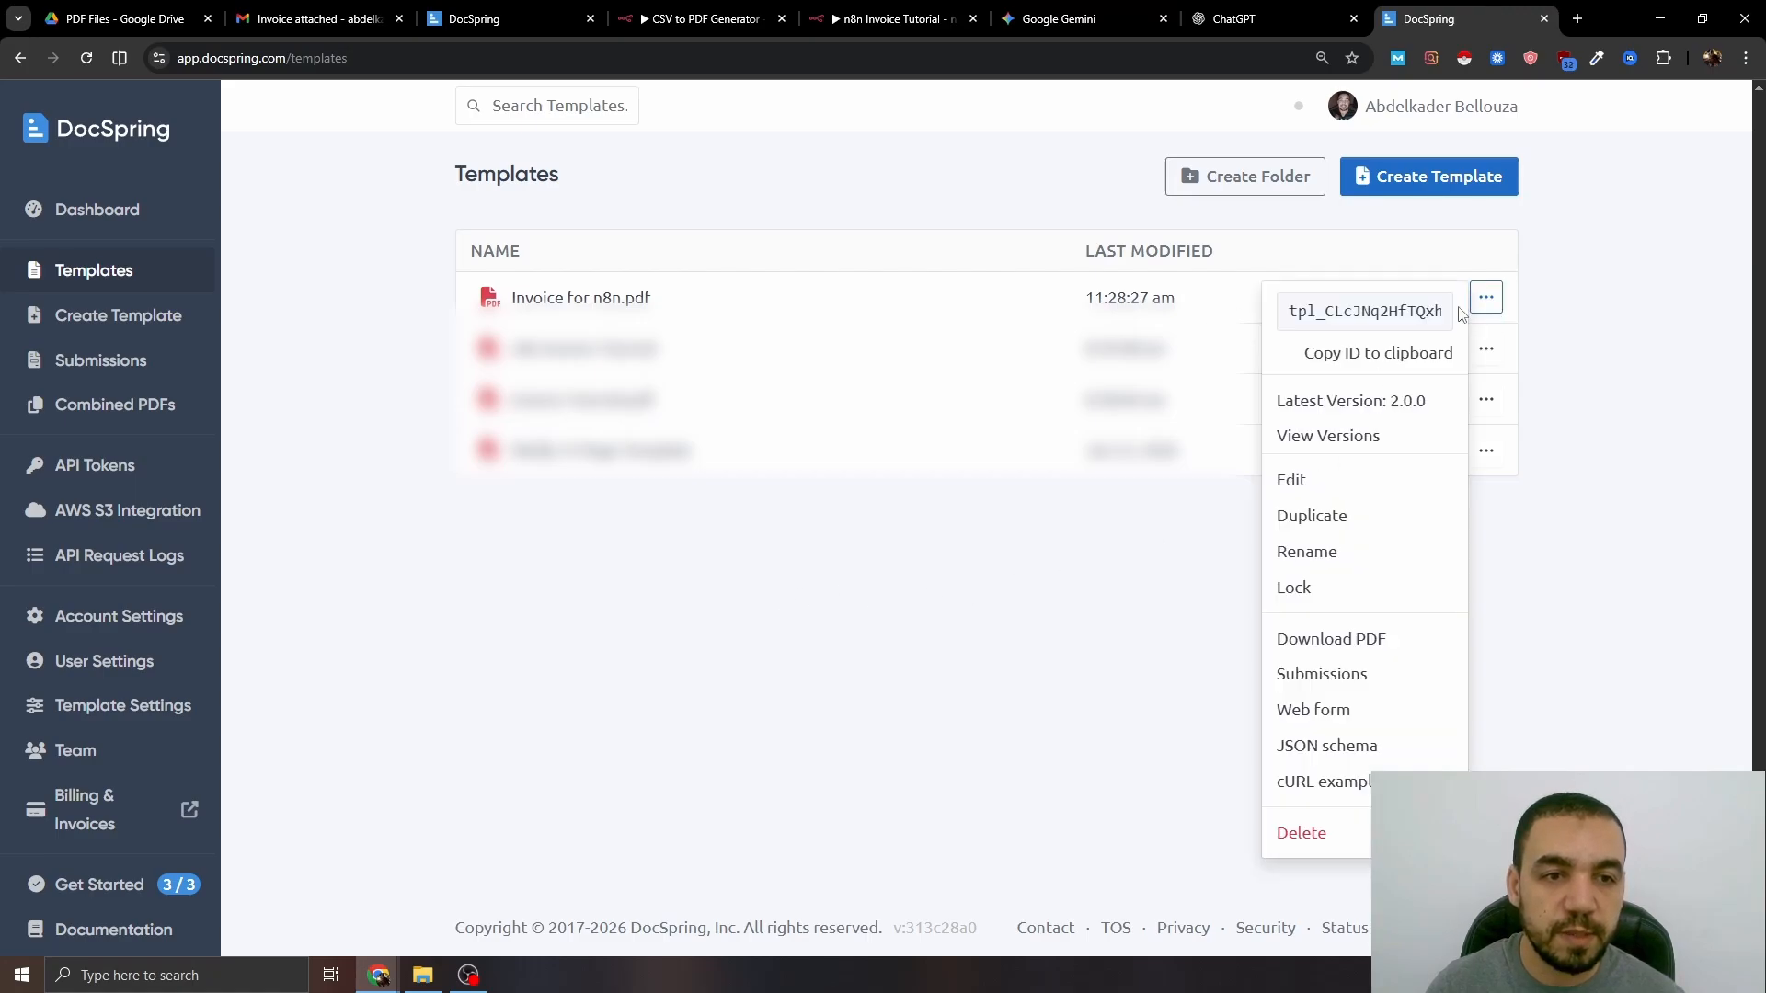
left_click(1351, 354)
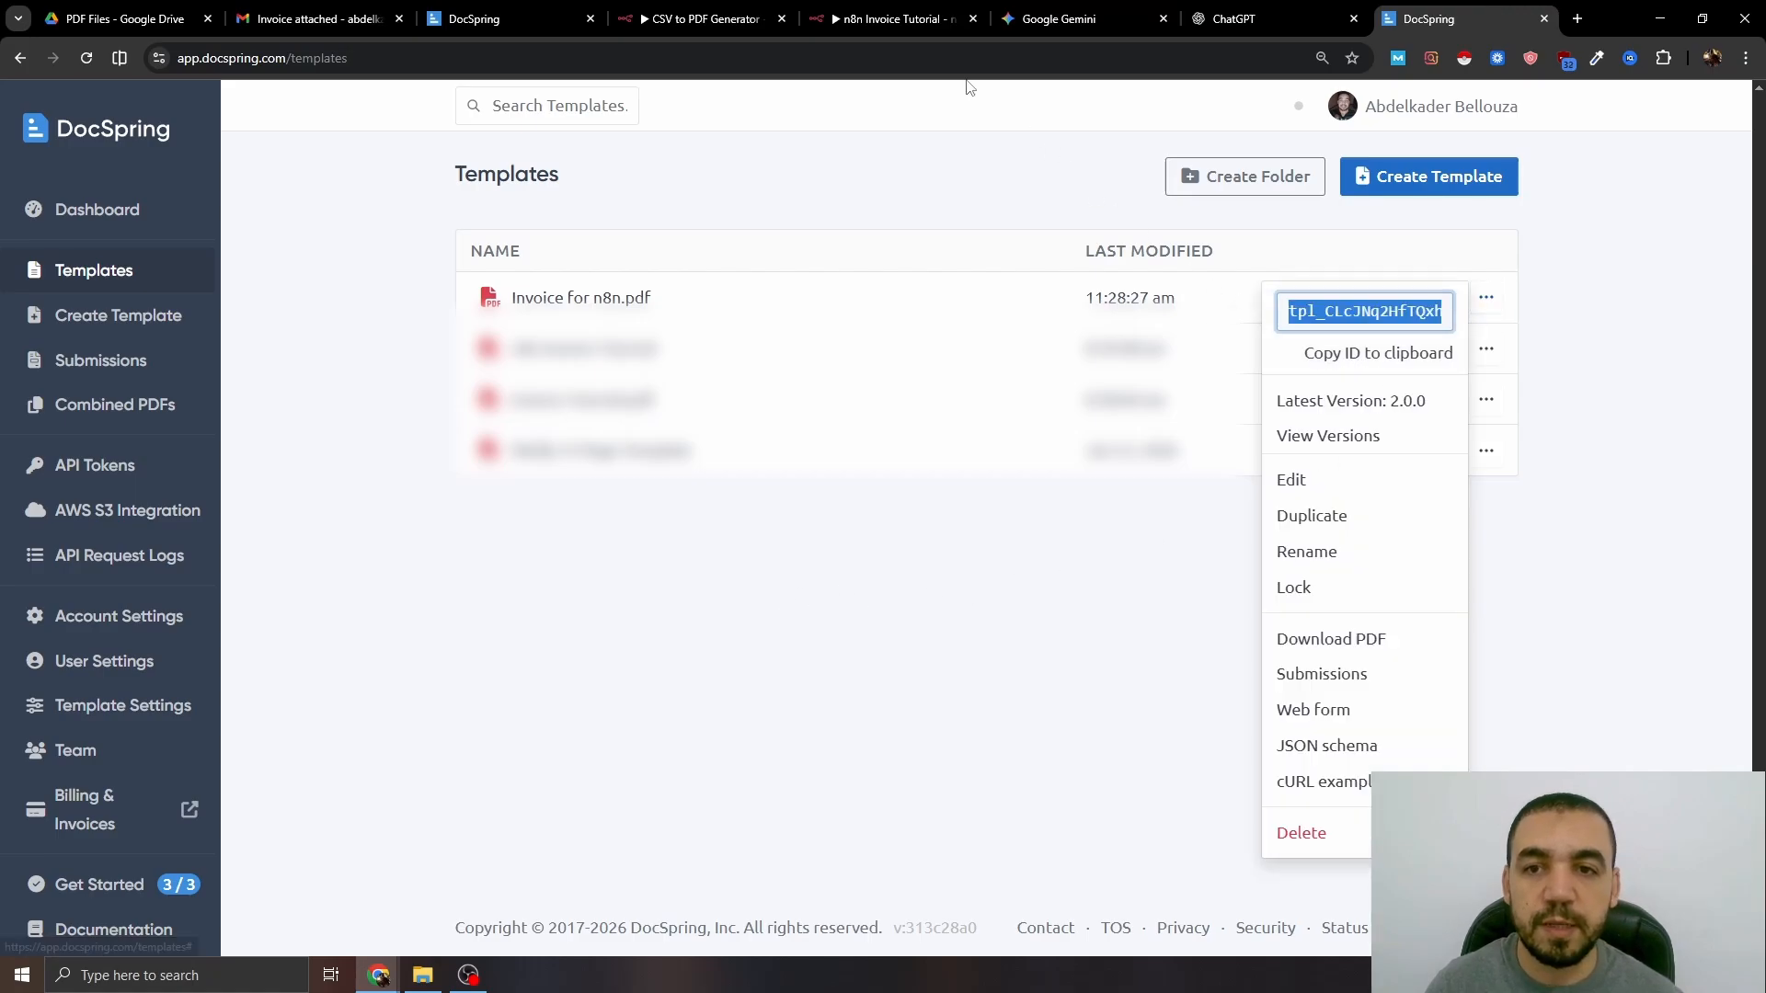
left_click(888, 18)
- Replace the template_ID placeholder in the URL with the copied template ID
left_click_drag(992, 353, 1072, 355)
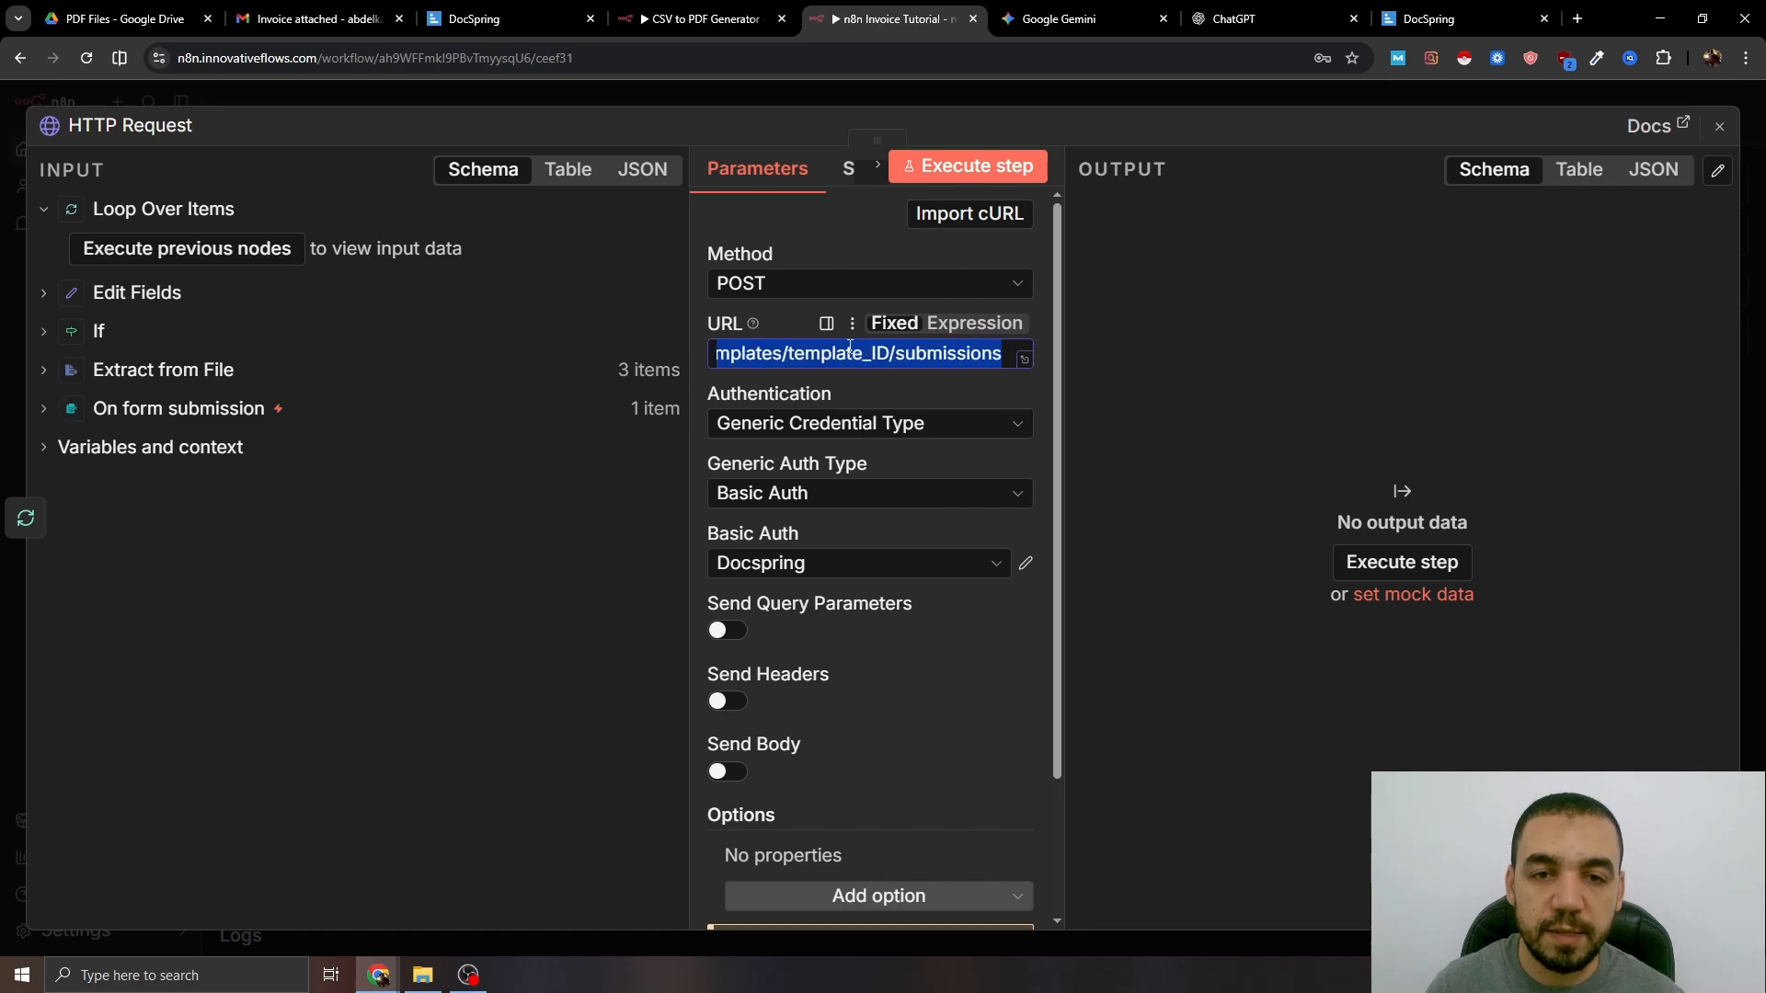
left_click(847, 354)
left_click_drag(889, 353, 791, 355)
key("BackSpace")
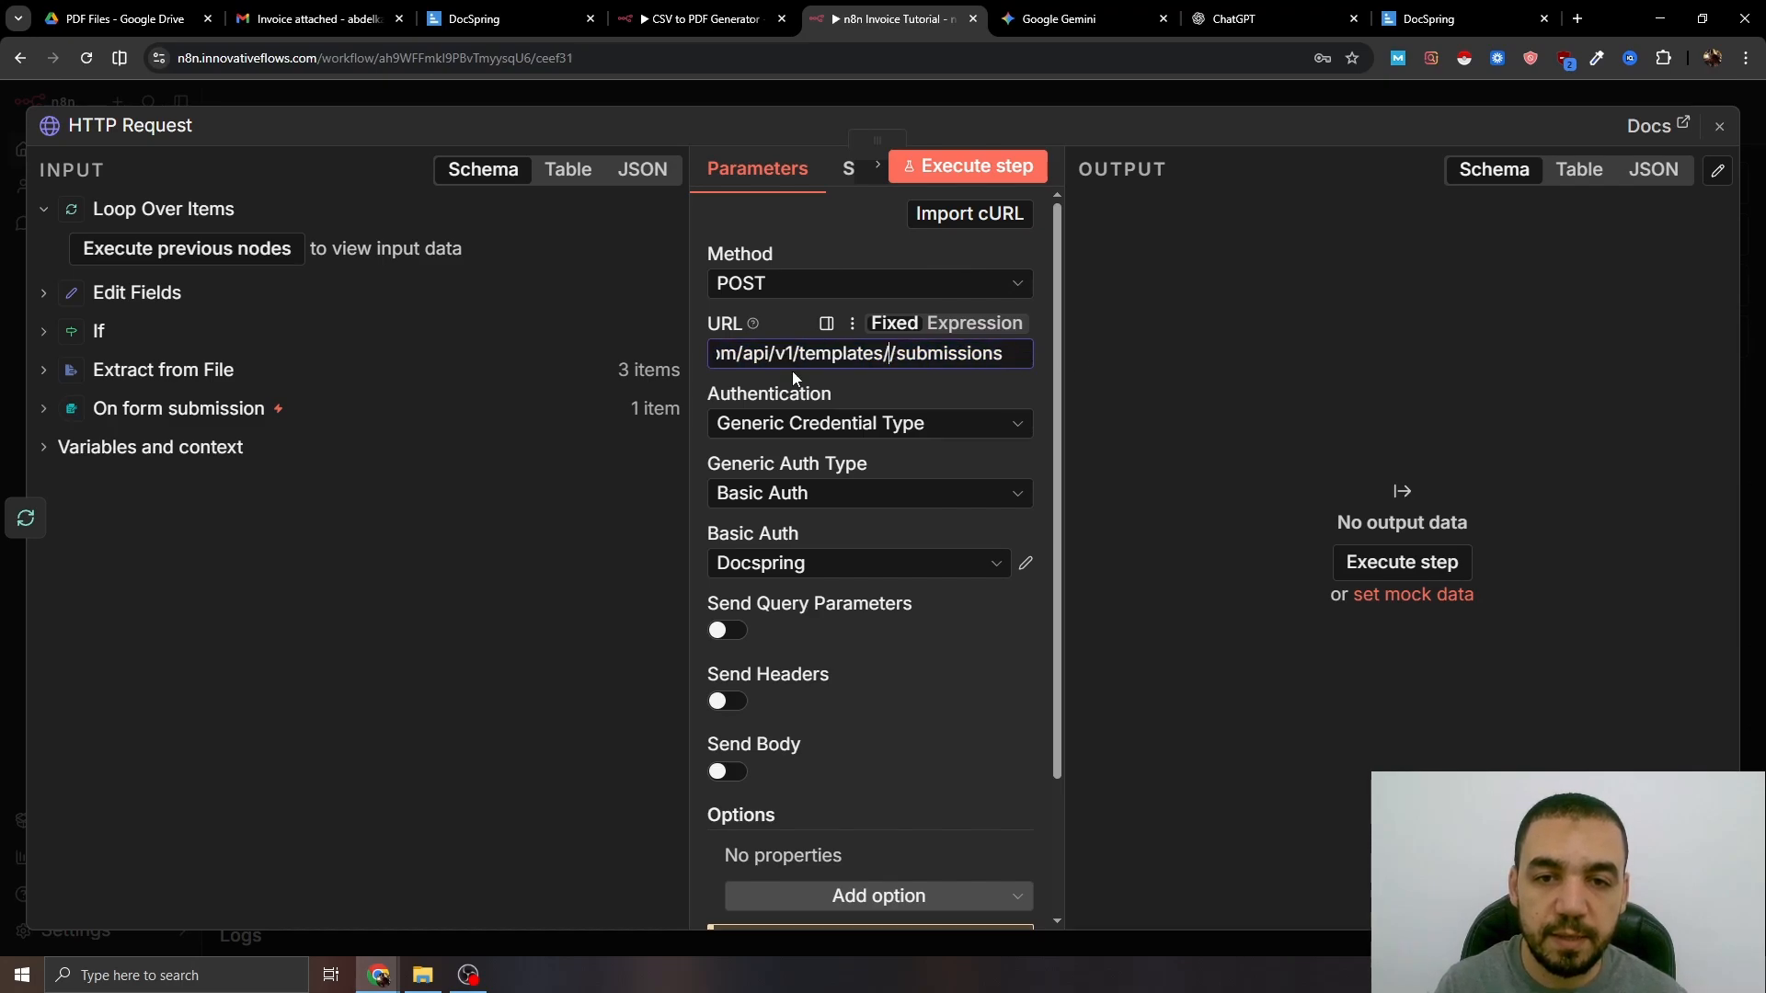
type("tpl_CLcJNq2HfTQxhfQz2a")
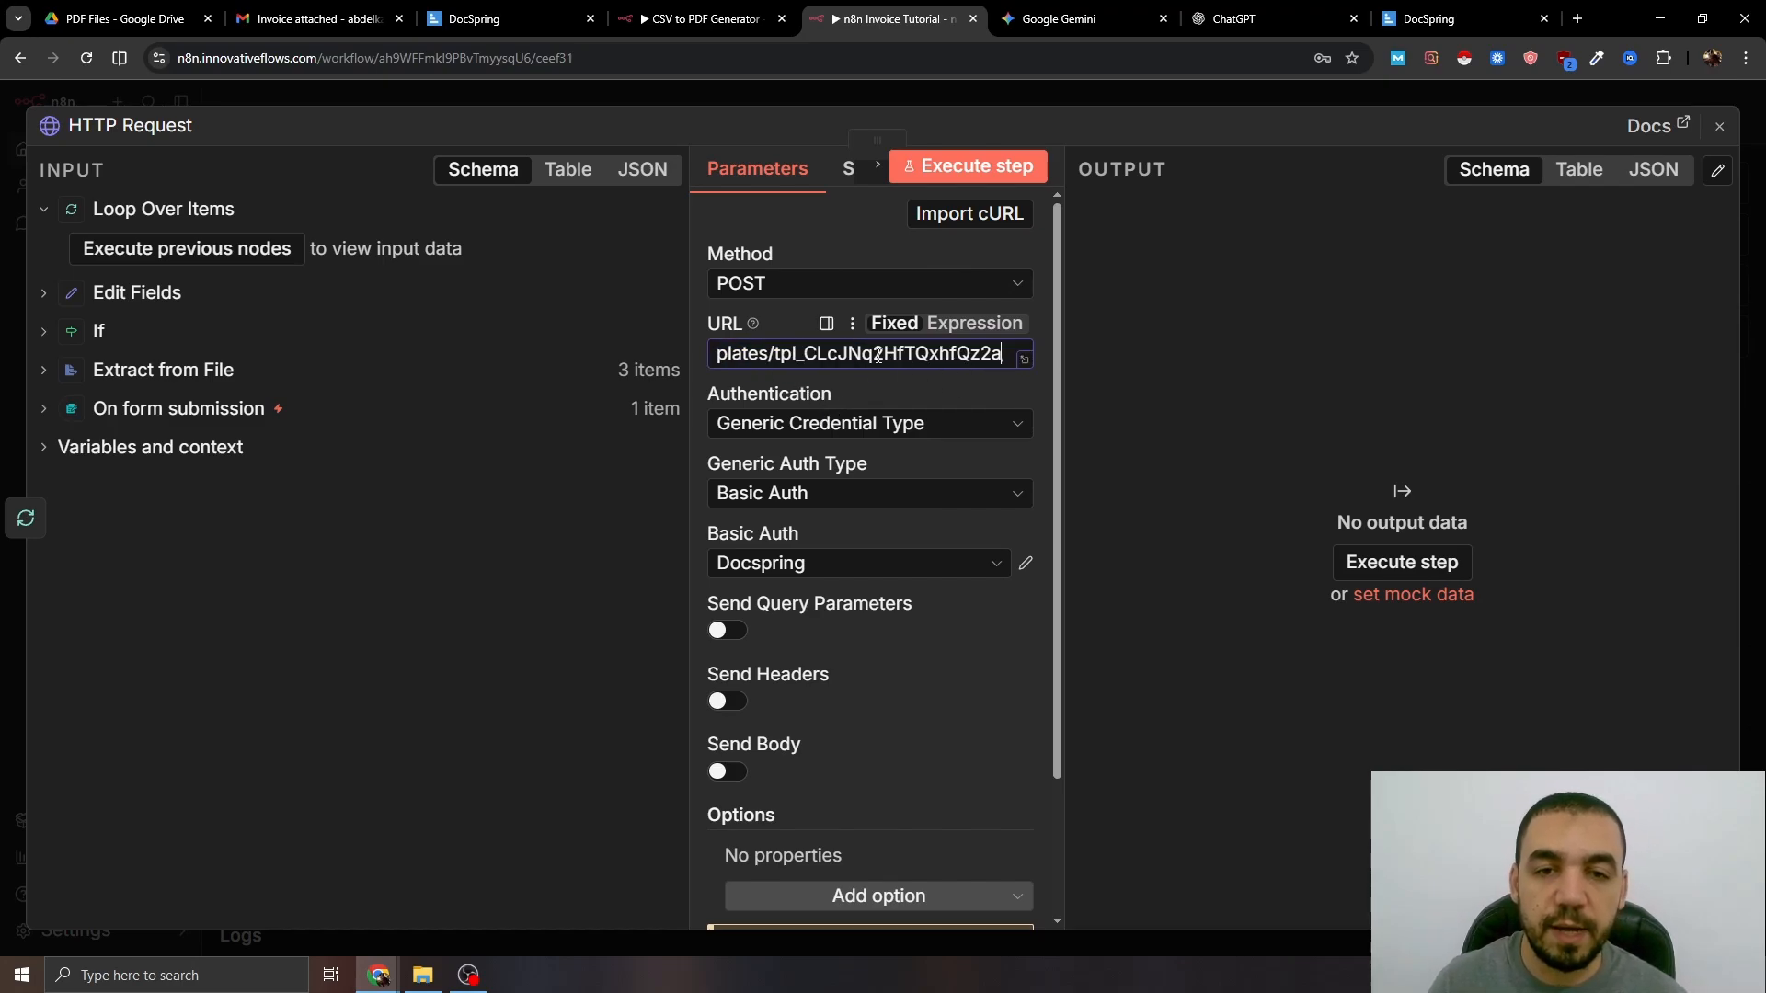
- Turn on headers and add Content-Type: application/json
scroll(801, 432, "down", 2)
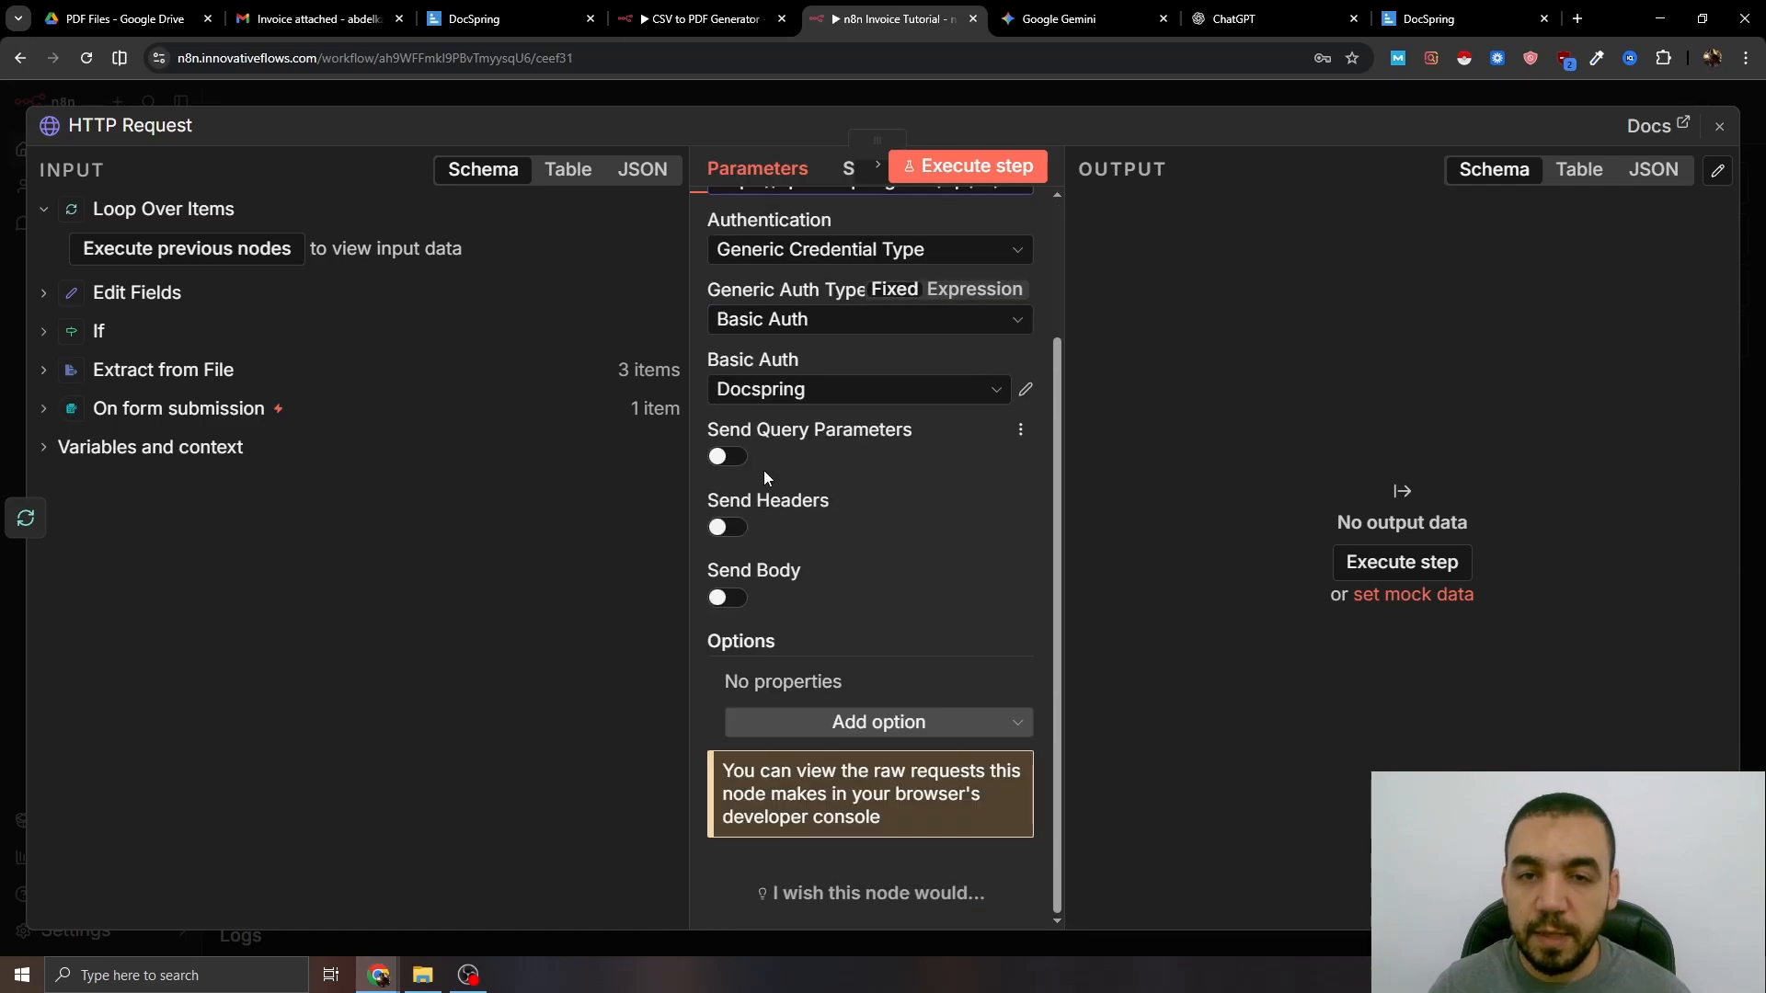
left_click(727, 527)
left_click(811, 703)
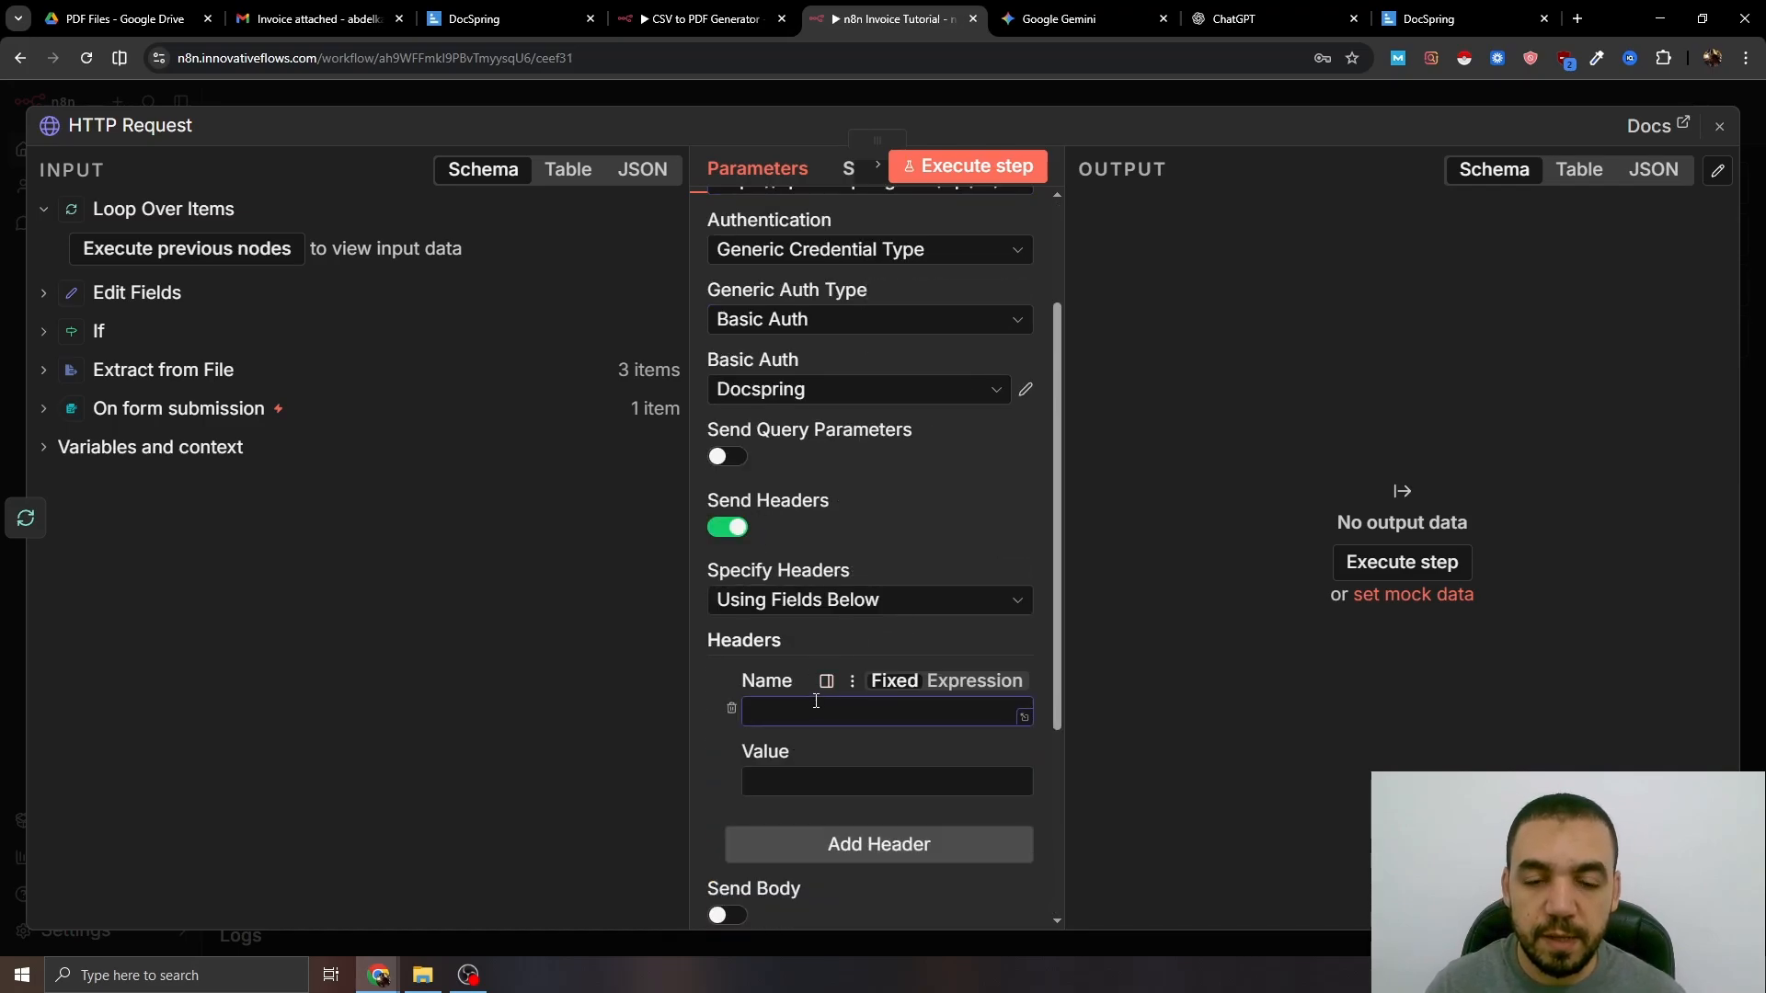
type("Content-Type")
left_click(820, 779)
type("application/json")
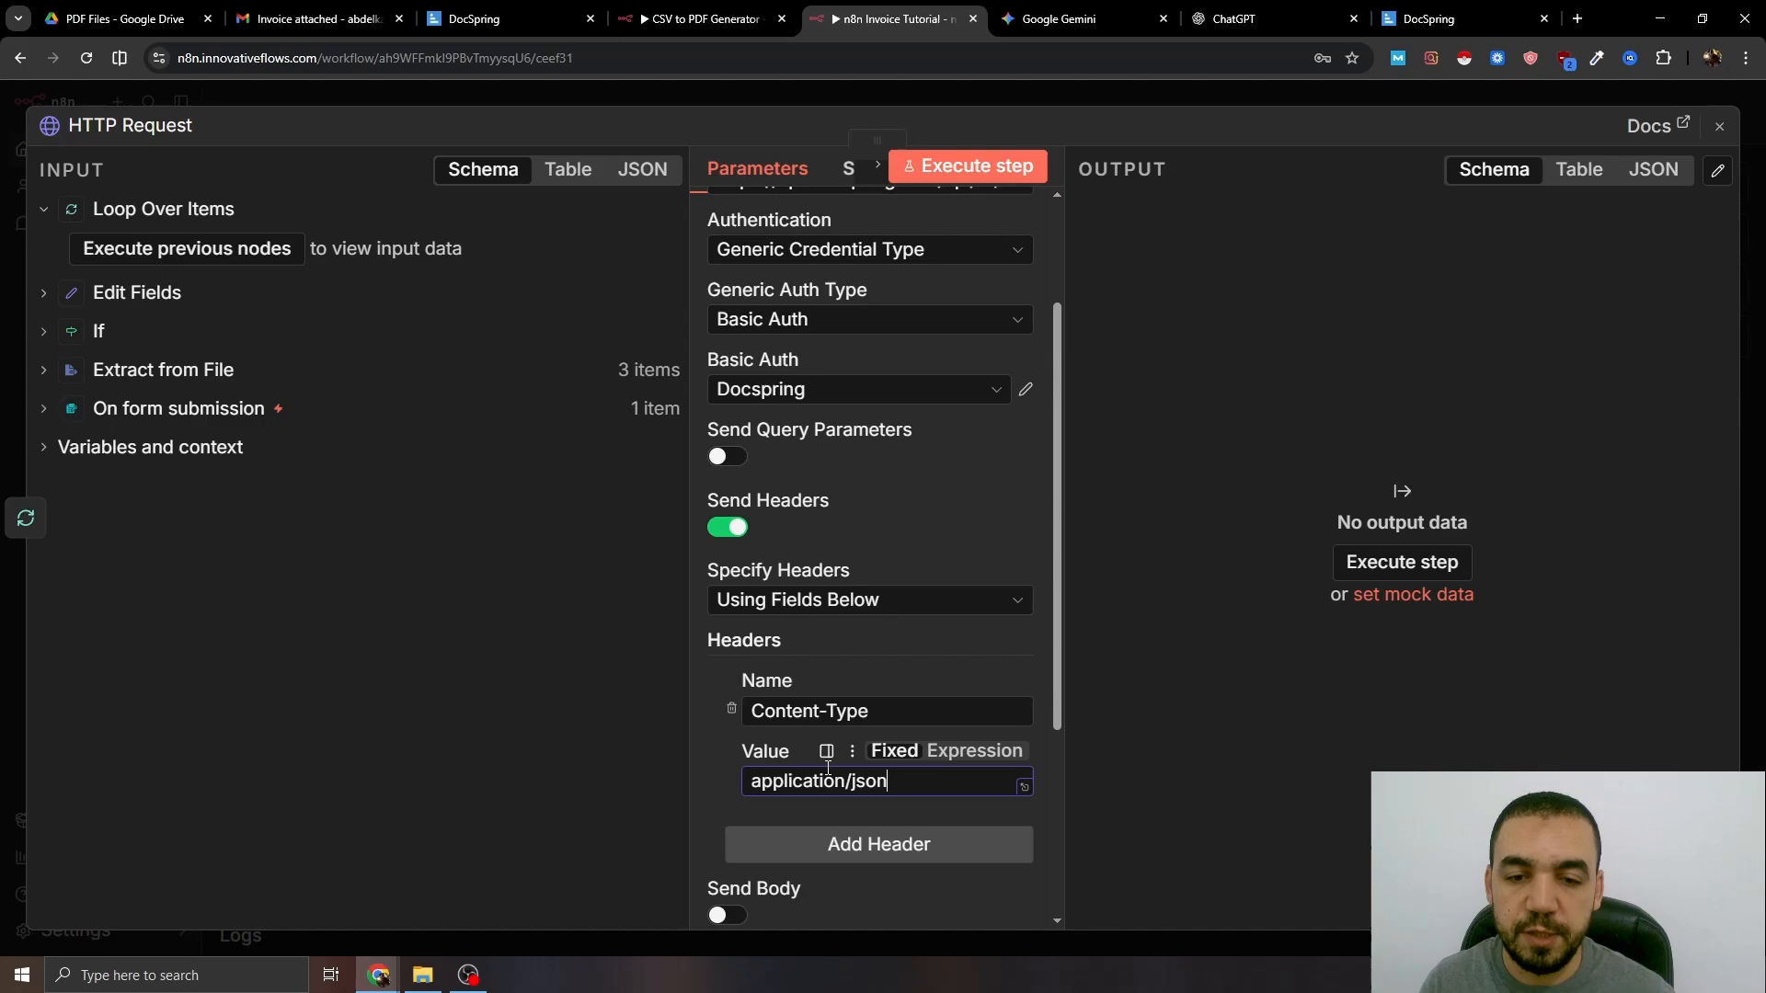
- Turn on the request body and specify it using JSON
scroll(828, 720, "down", 3)
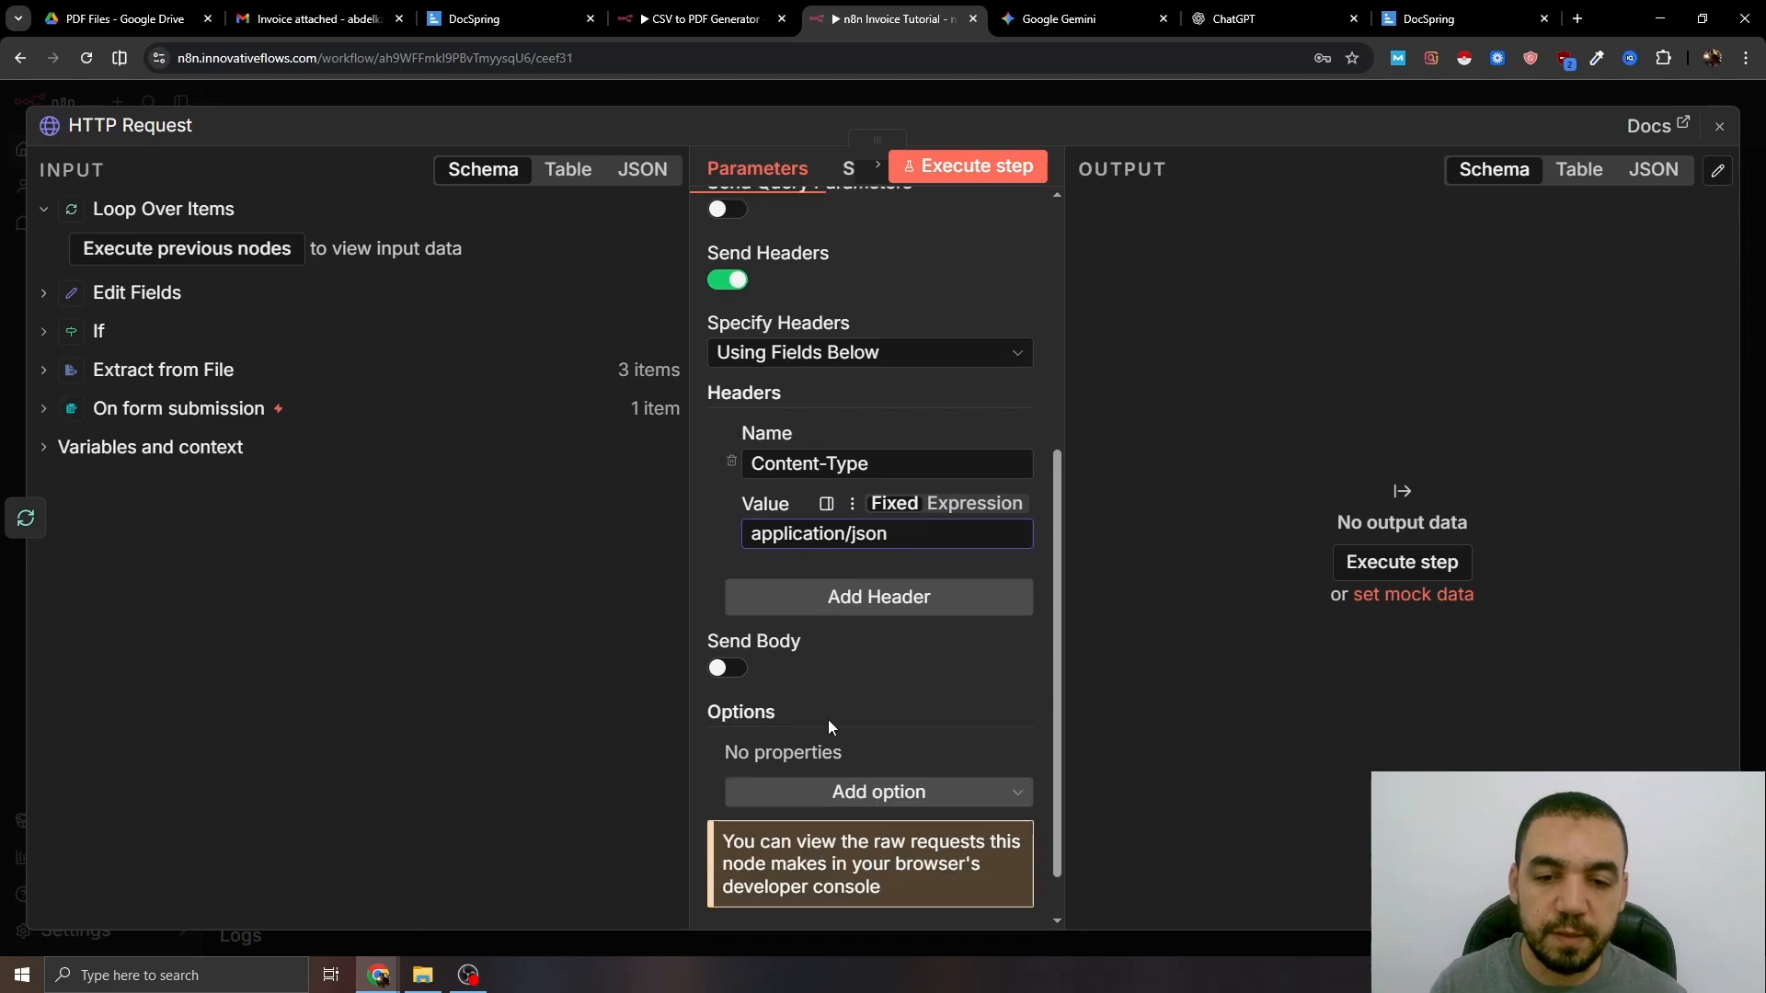
left_click(734, 642)
scroll(773, 597, "down", 1)
scroll(780, 553, "down", 2)
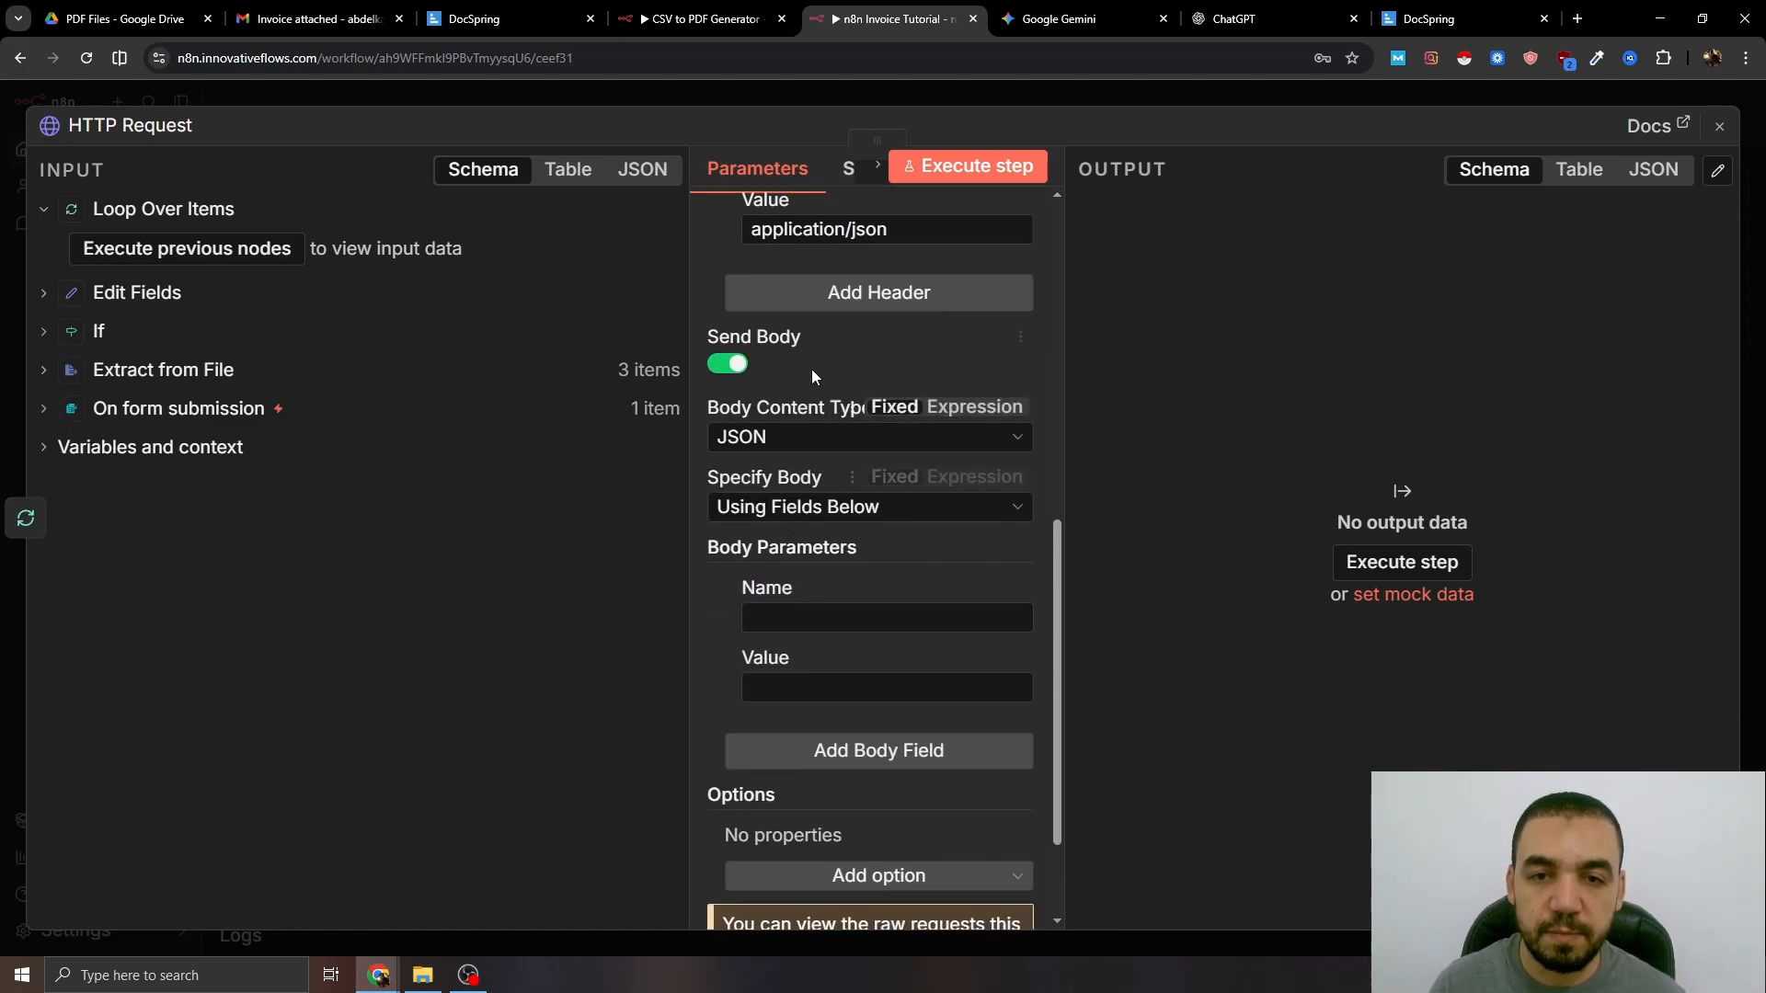
left_click(812, 509)
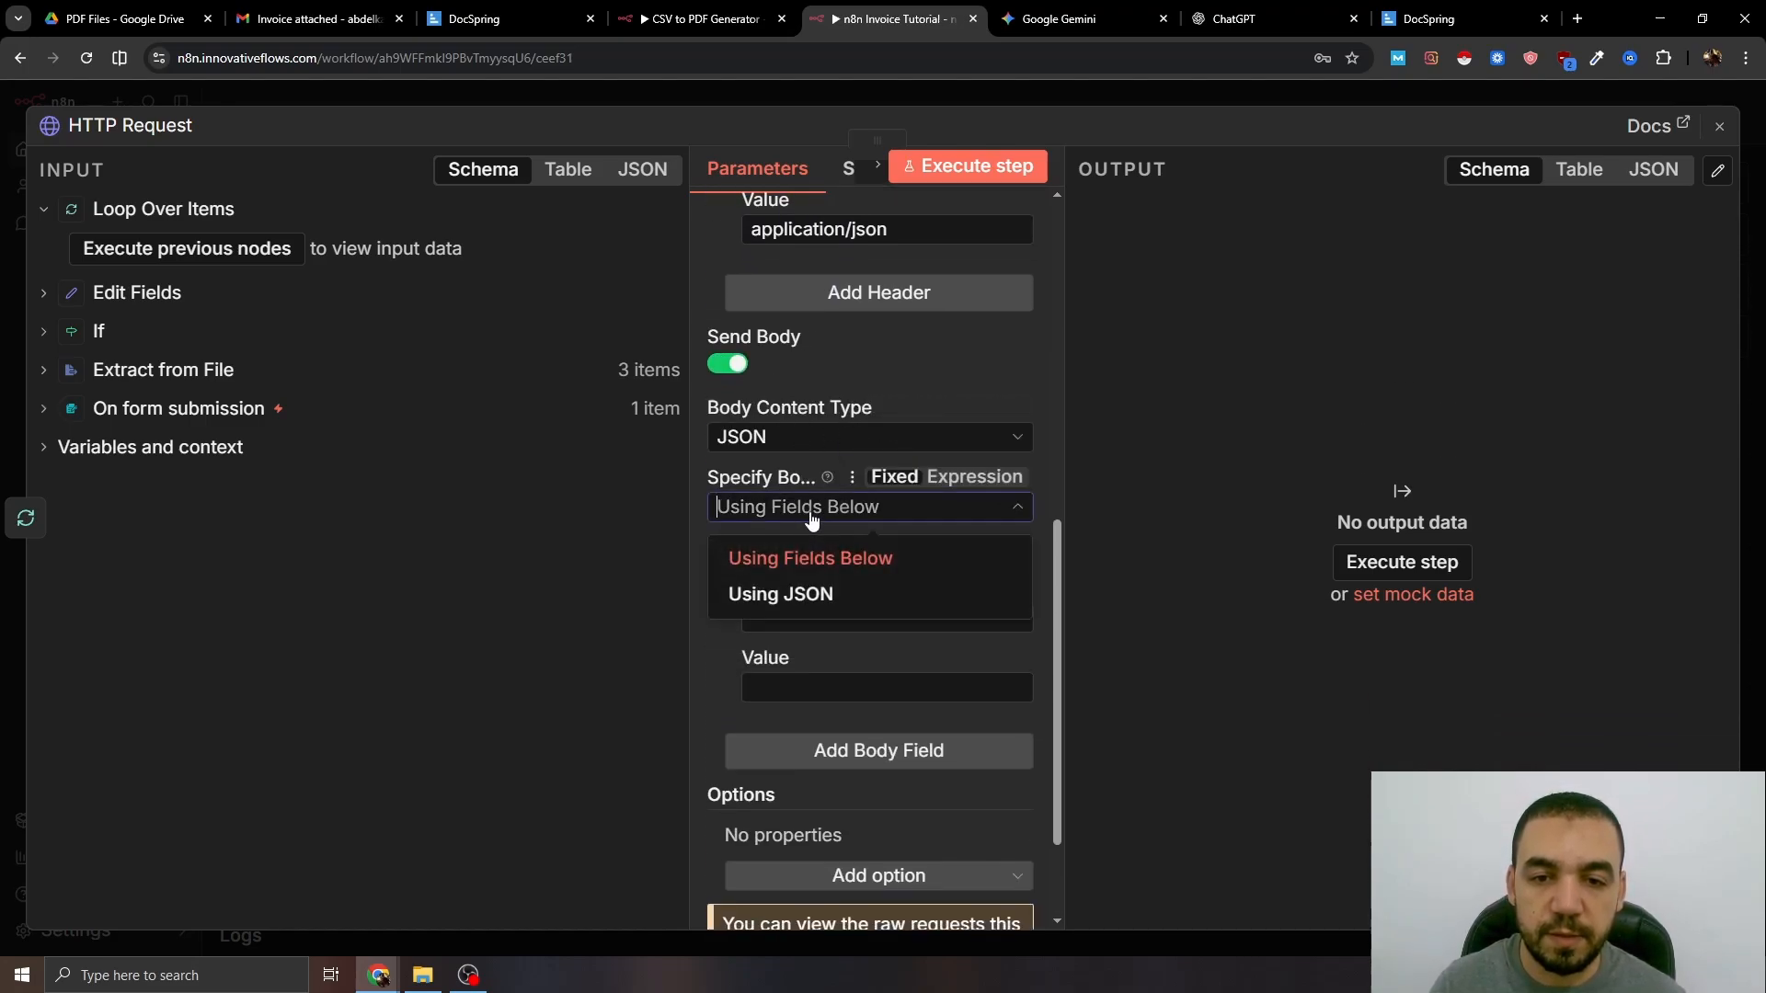
left_click(780, 595)
scroll(816, 547, "down", 1)
- Deactivate the HTTP Request node and run the workflow as a test
key("Escape")
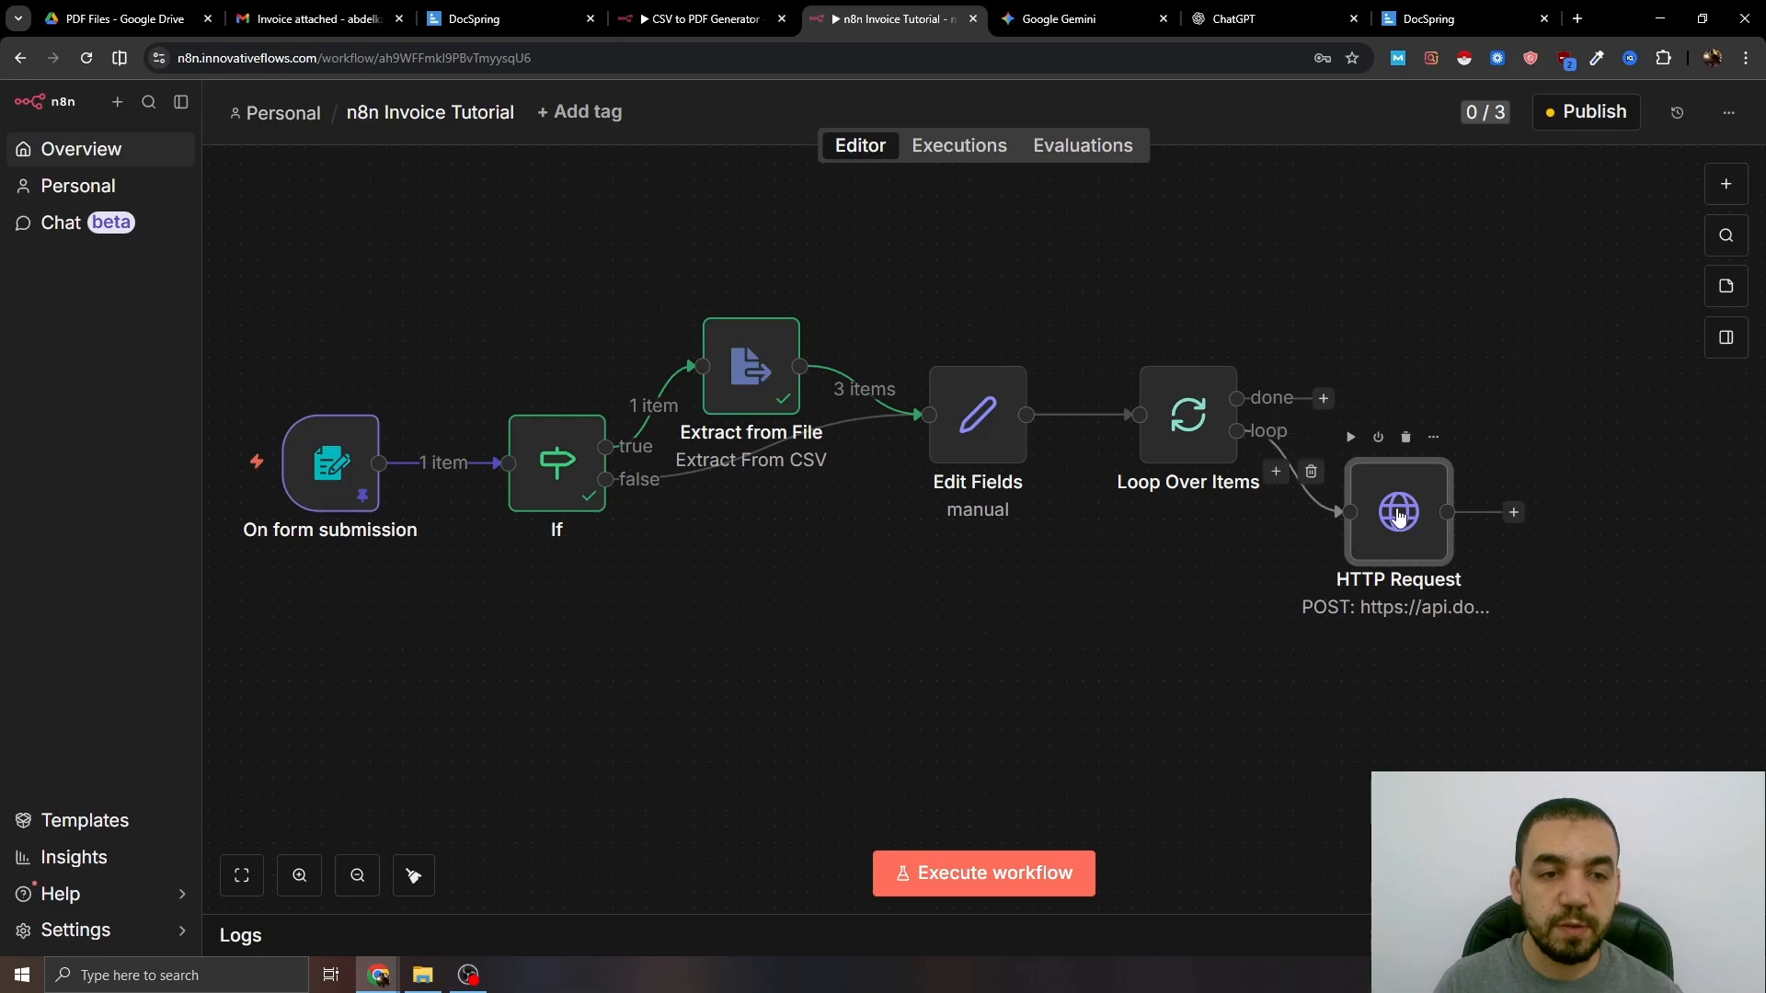
key("d")
left_click(1012, 869)
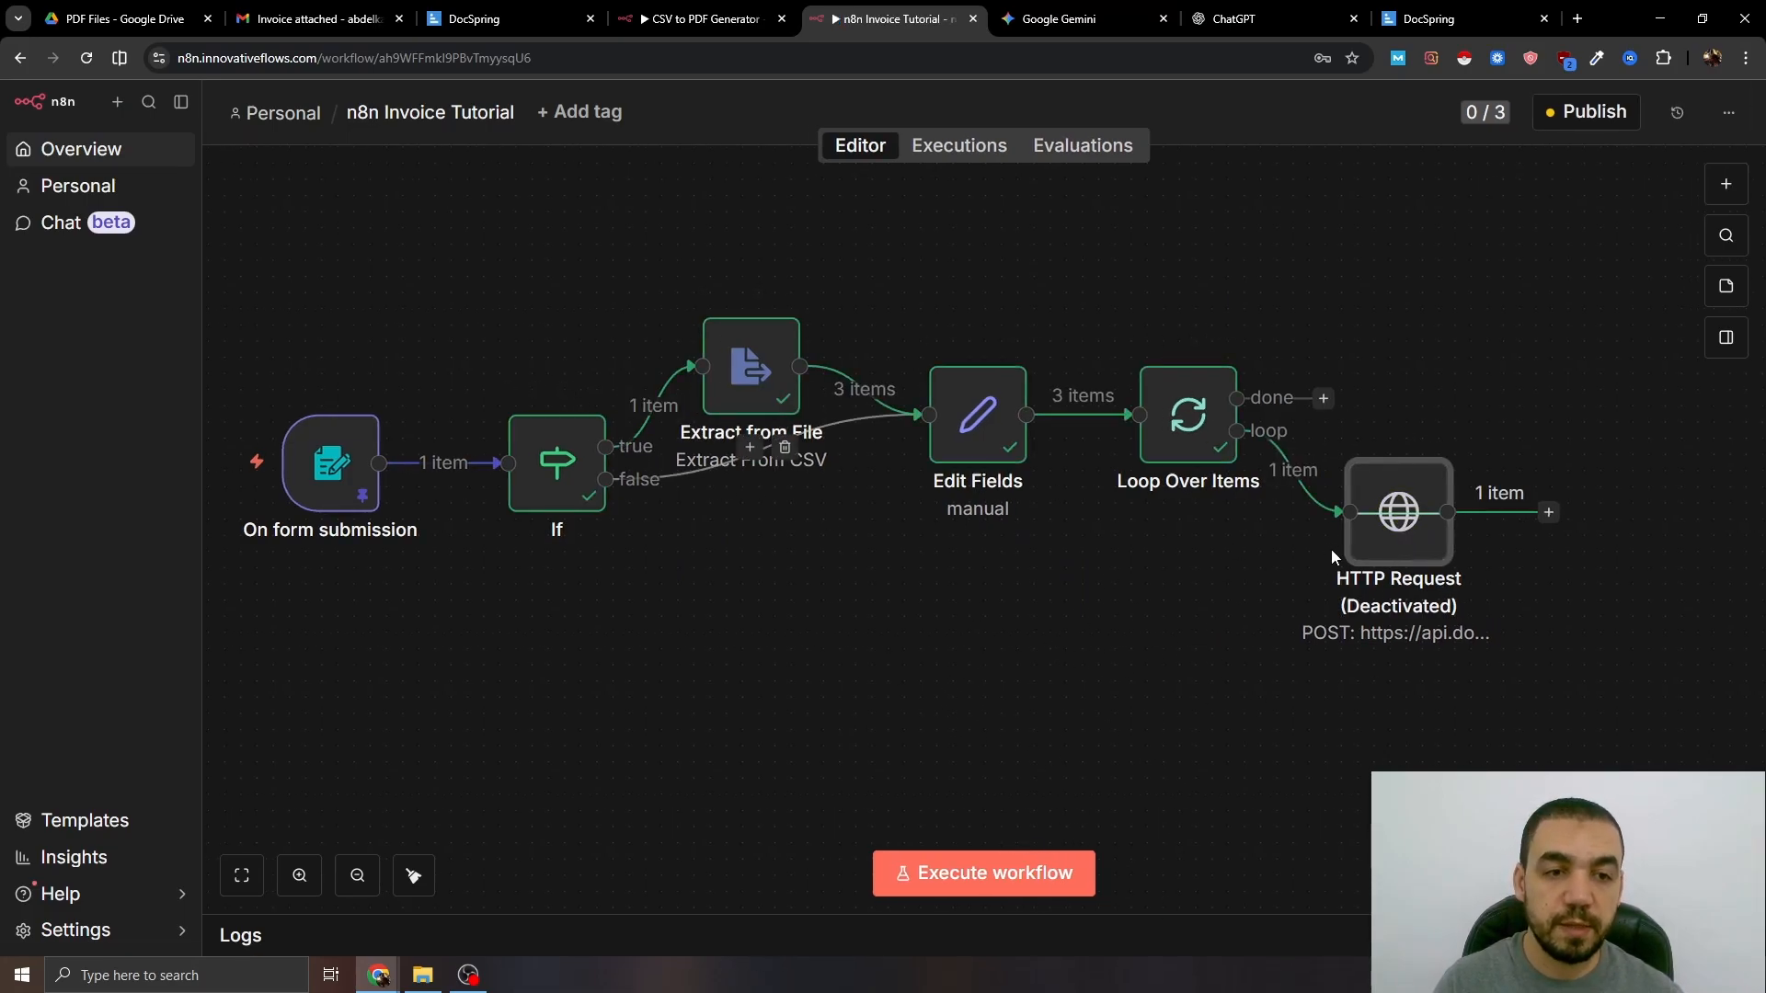
- Reactivate the HTTP Request node and paste a JSON body mapping six invoice fields
key("d")
double_click(1377, 541)
left_click(1022, 565)
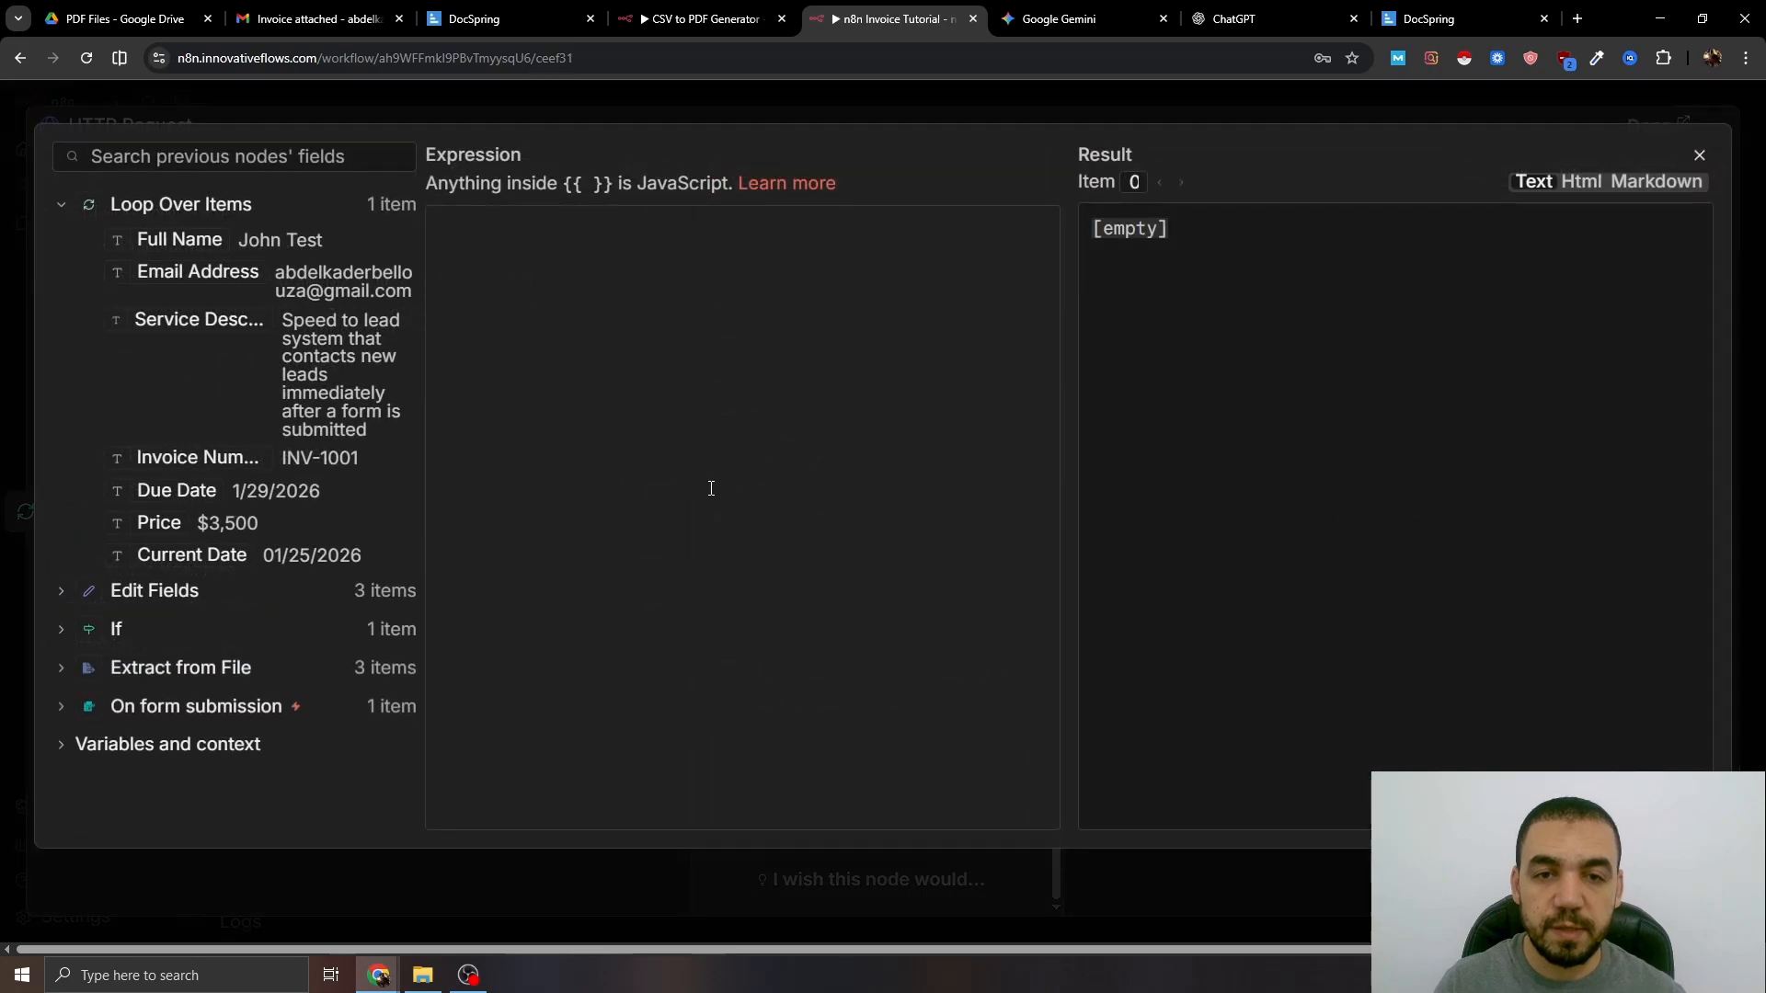
type("{   \"test\": true,   \"data\": {    } }")
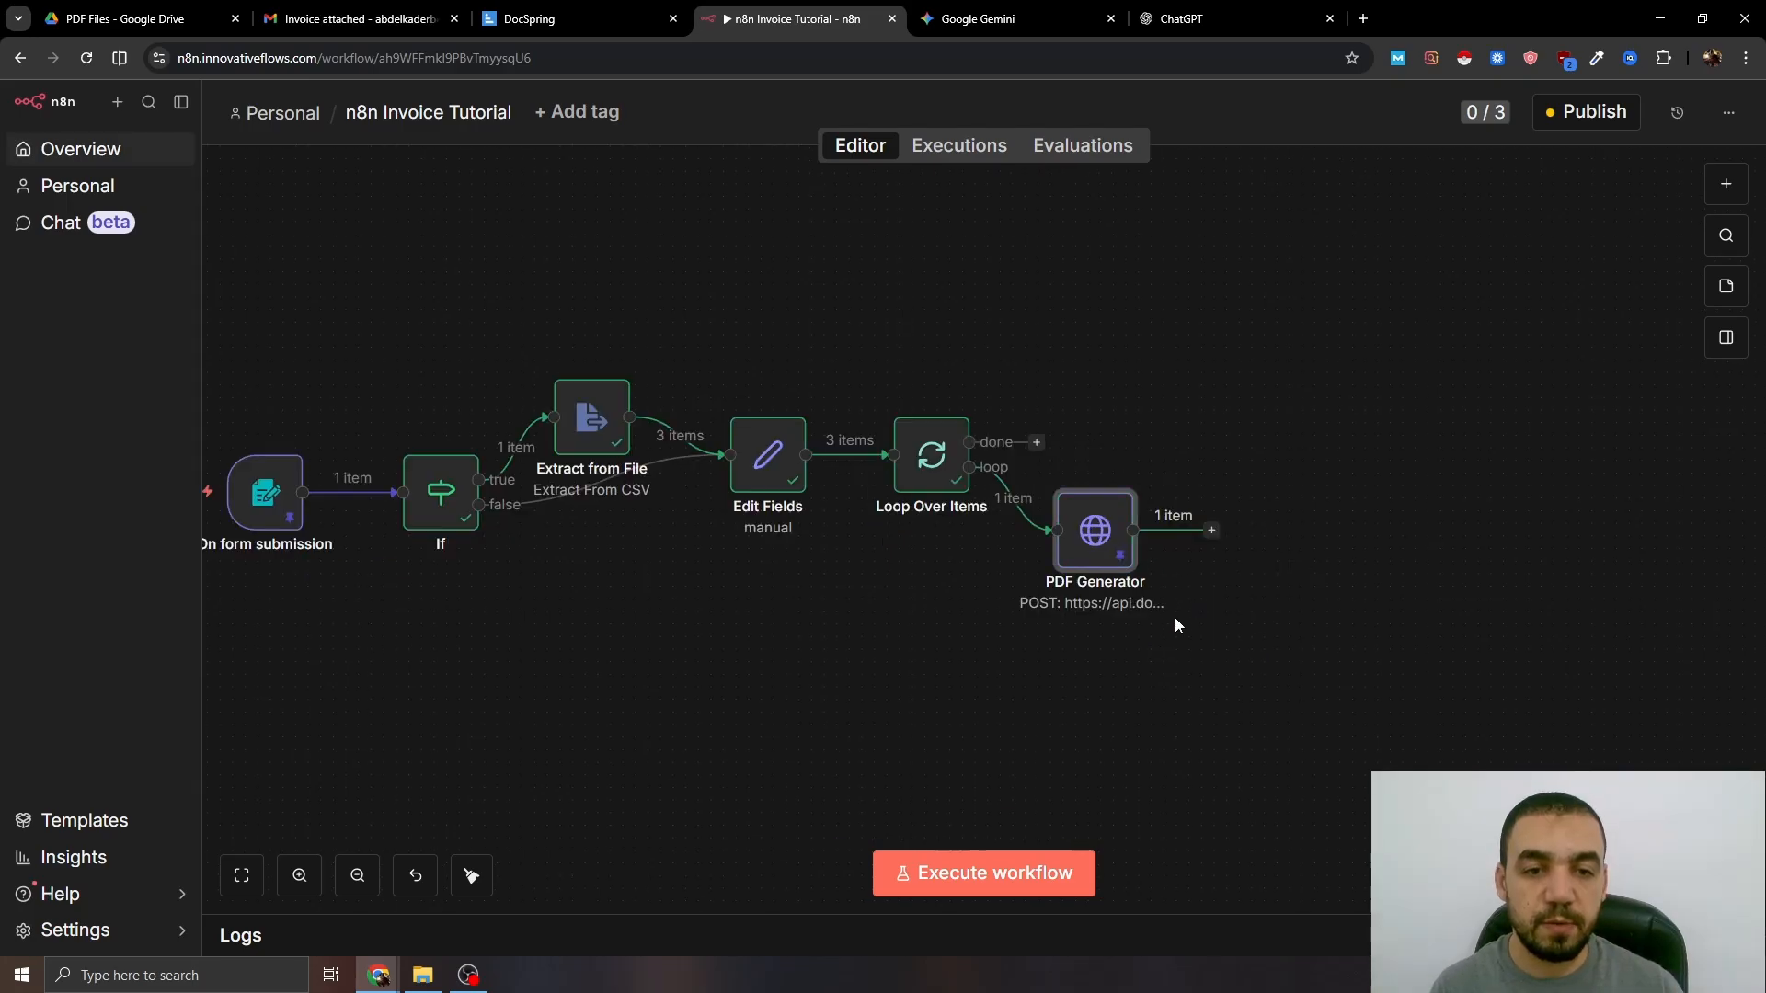
left_click_drag(1185, 572, 969, 562)
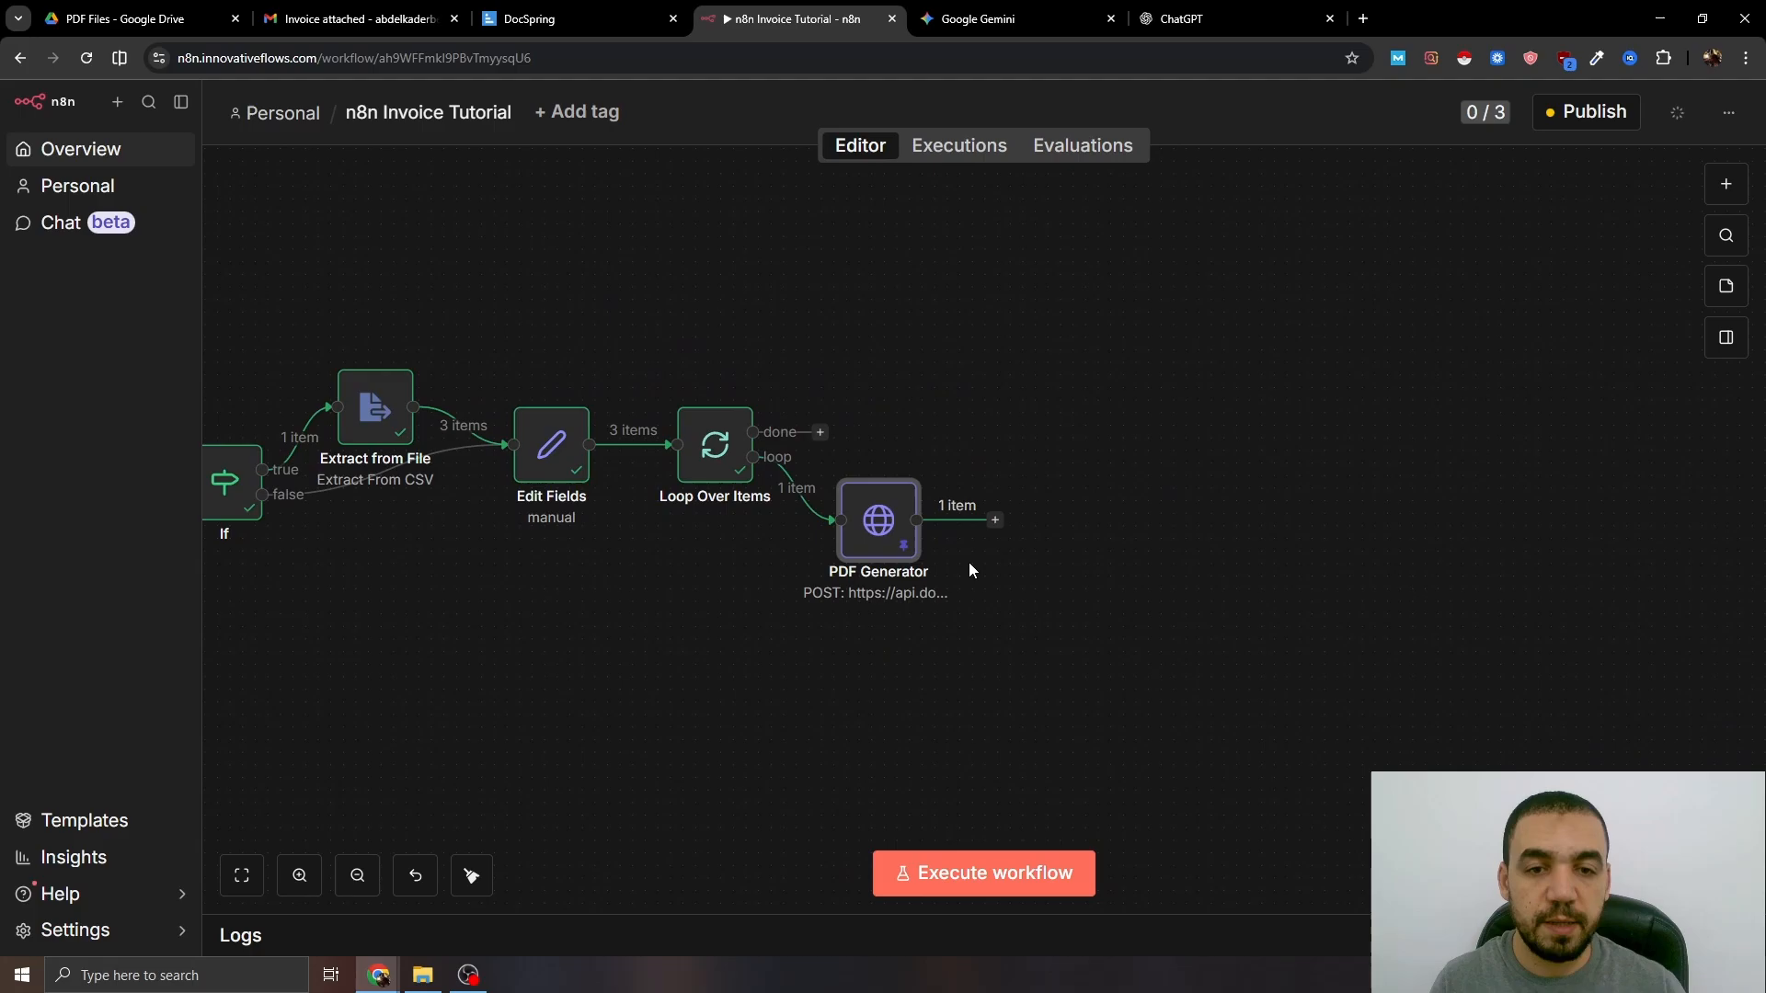
- Add a Wait node after PDF Generator with a wait amount of 10 seconds
left_click(995, 521)
type("wait")
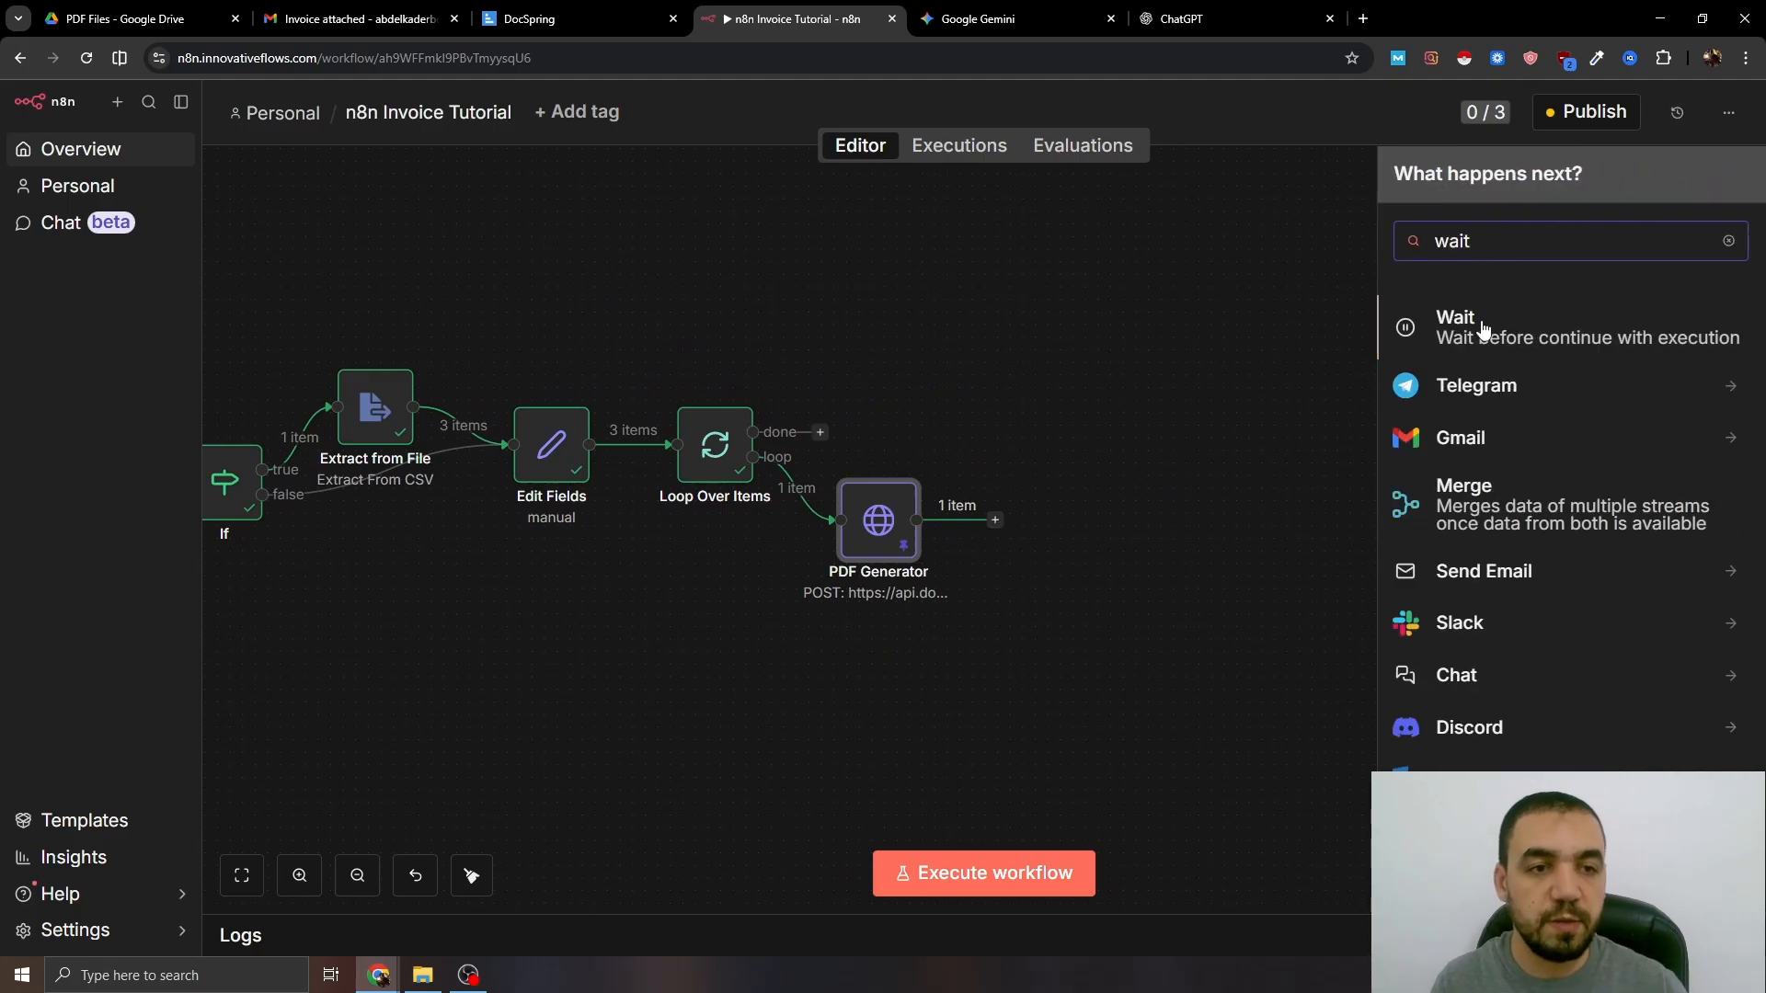
left_click(1483, 328)
double_click(736, 311)
type("10")
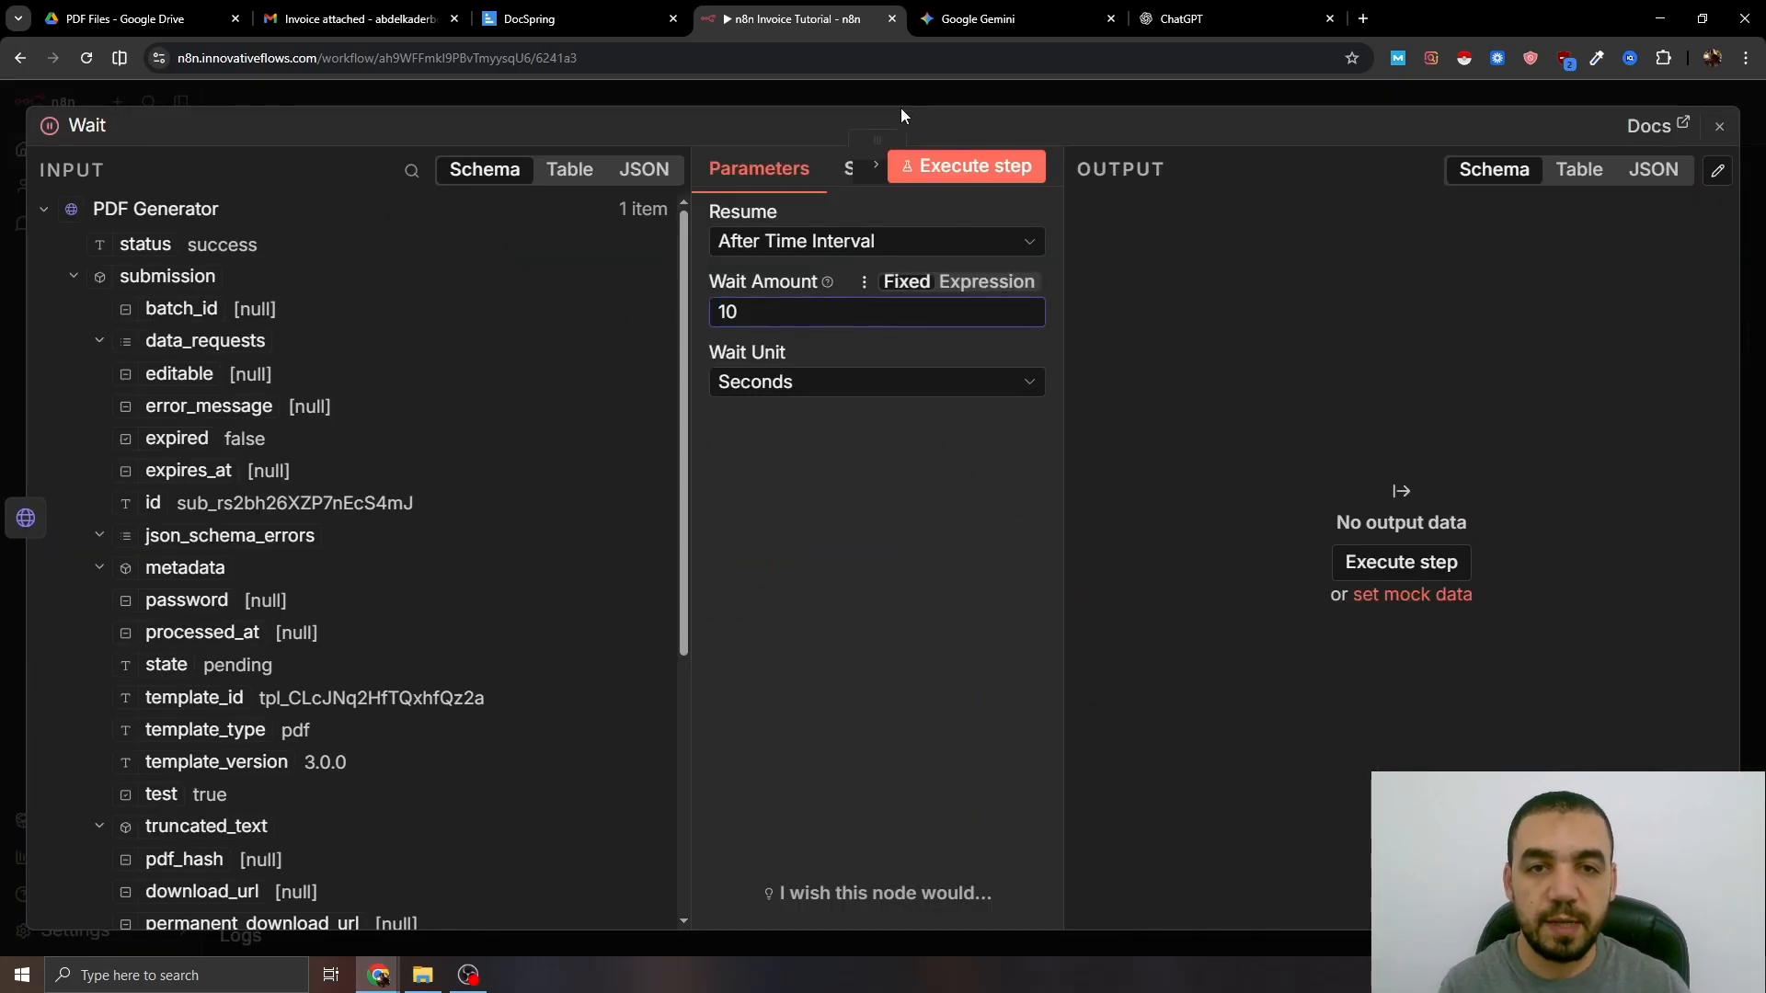
left_click(901, 107)
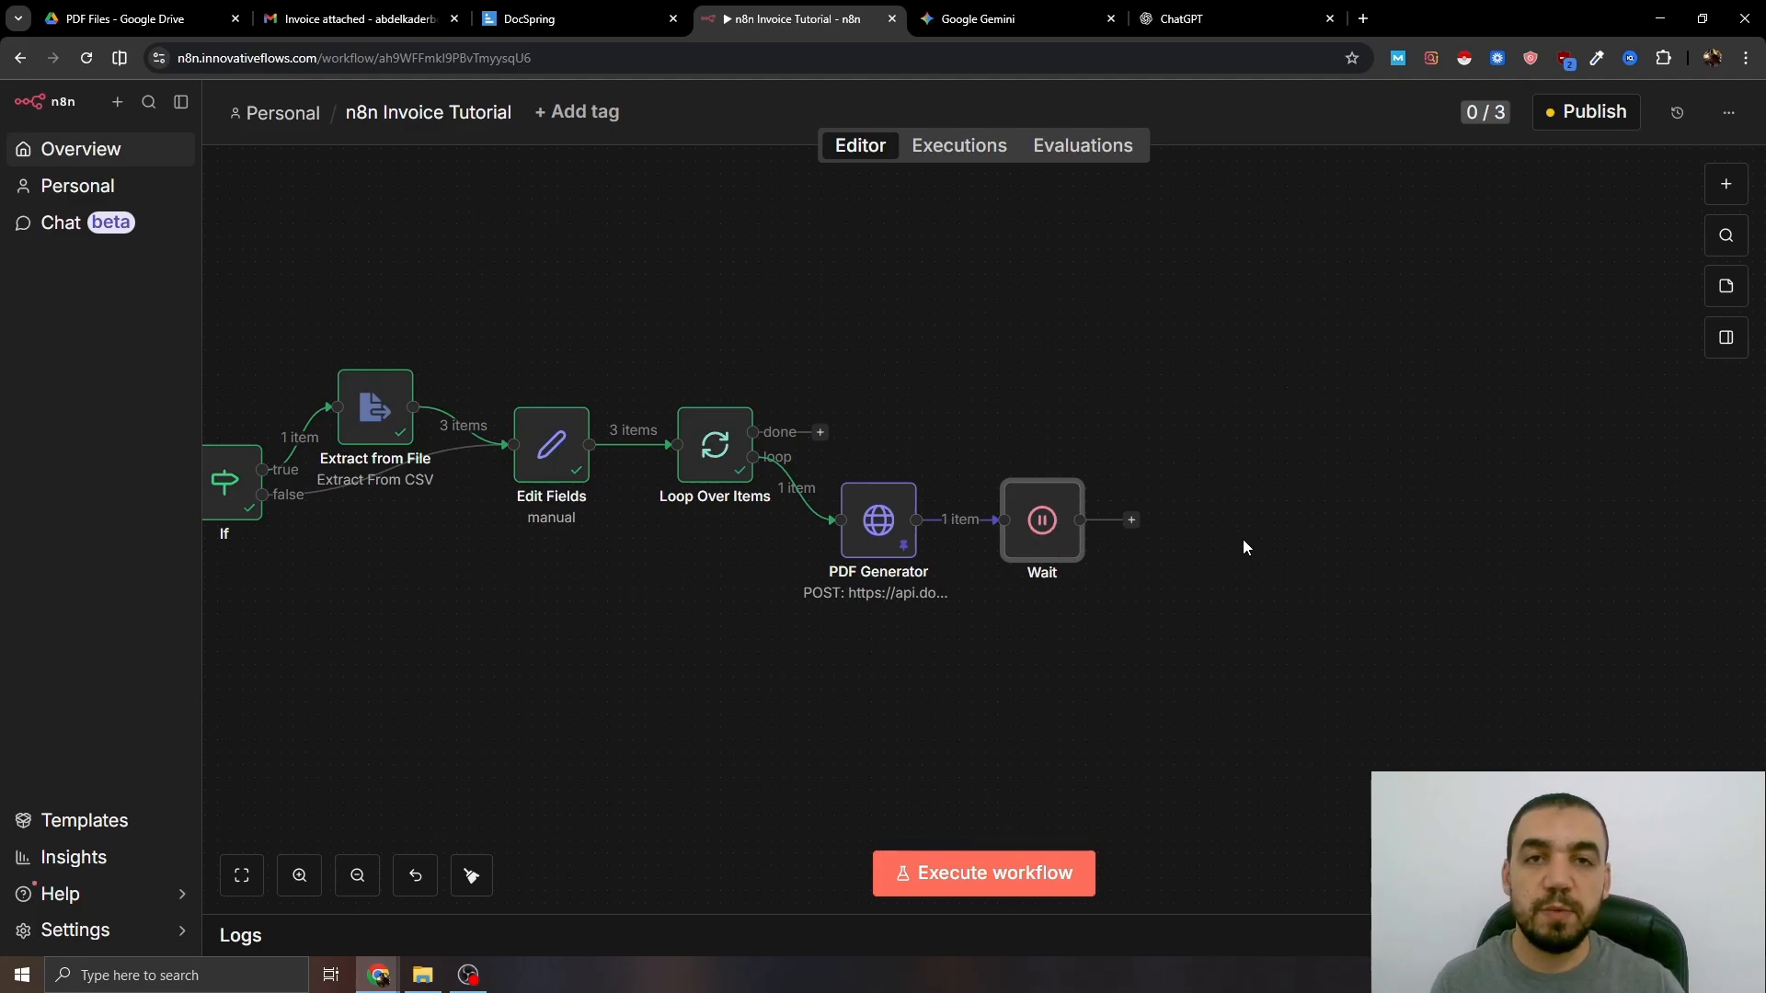
- Add an HTTP Request node after Wait with the DocSpring submissions endpoint as its URL
left_click(1131, 520)
type("htt")
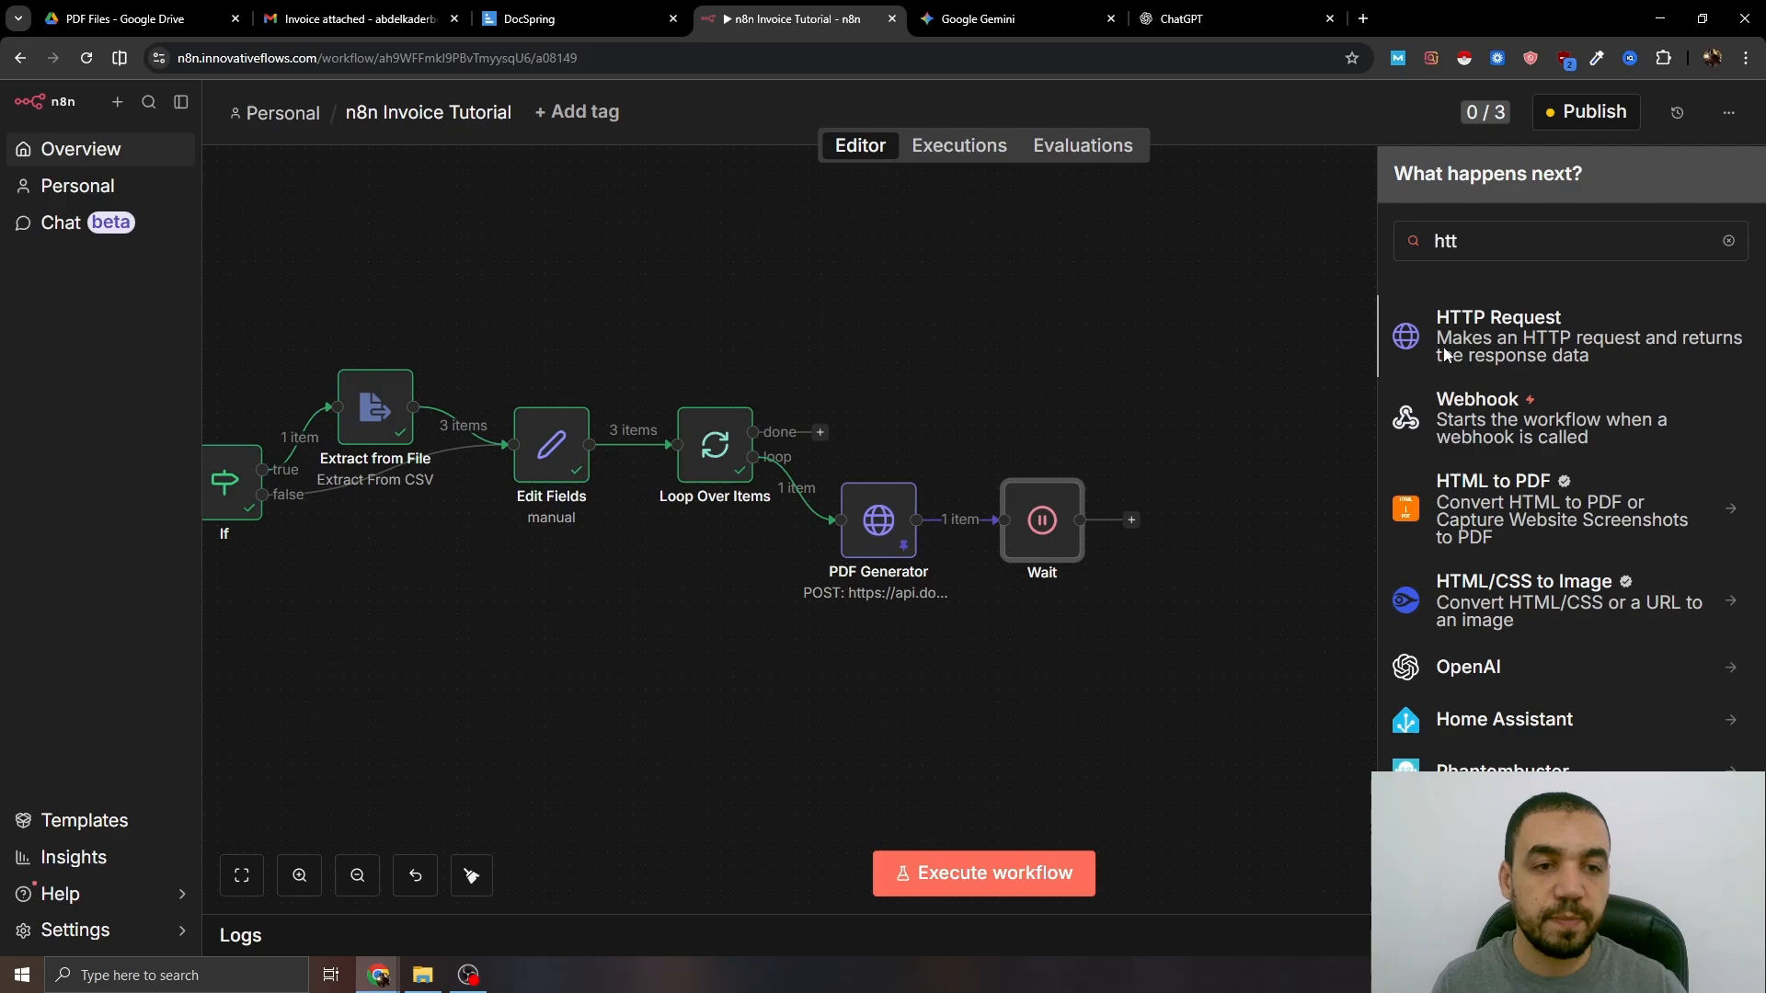
left_click(1447, 354)
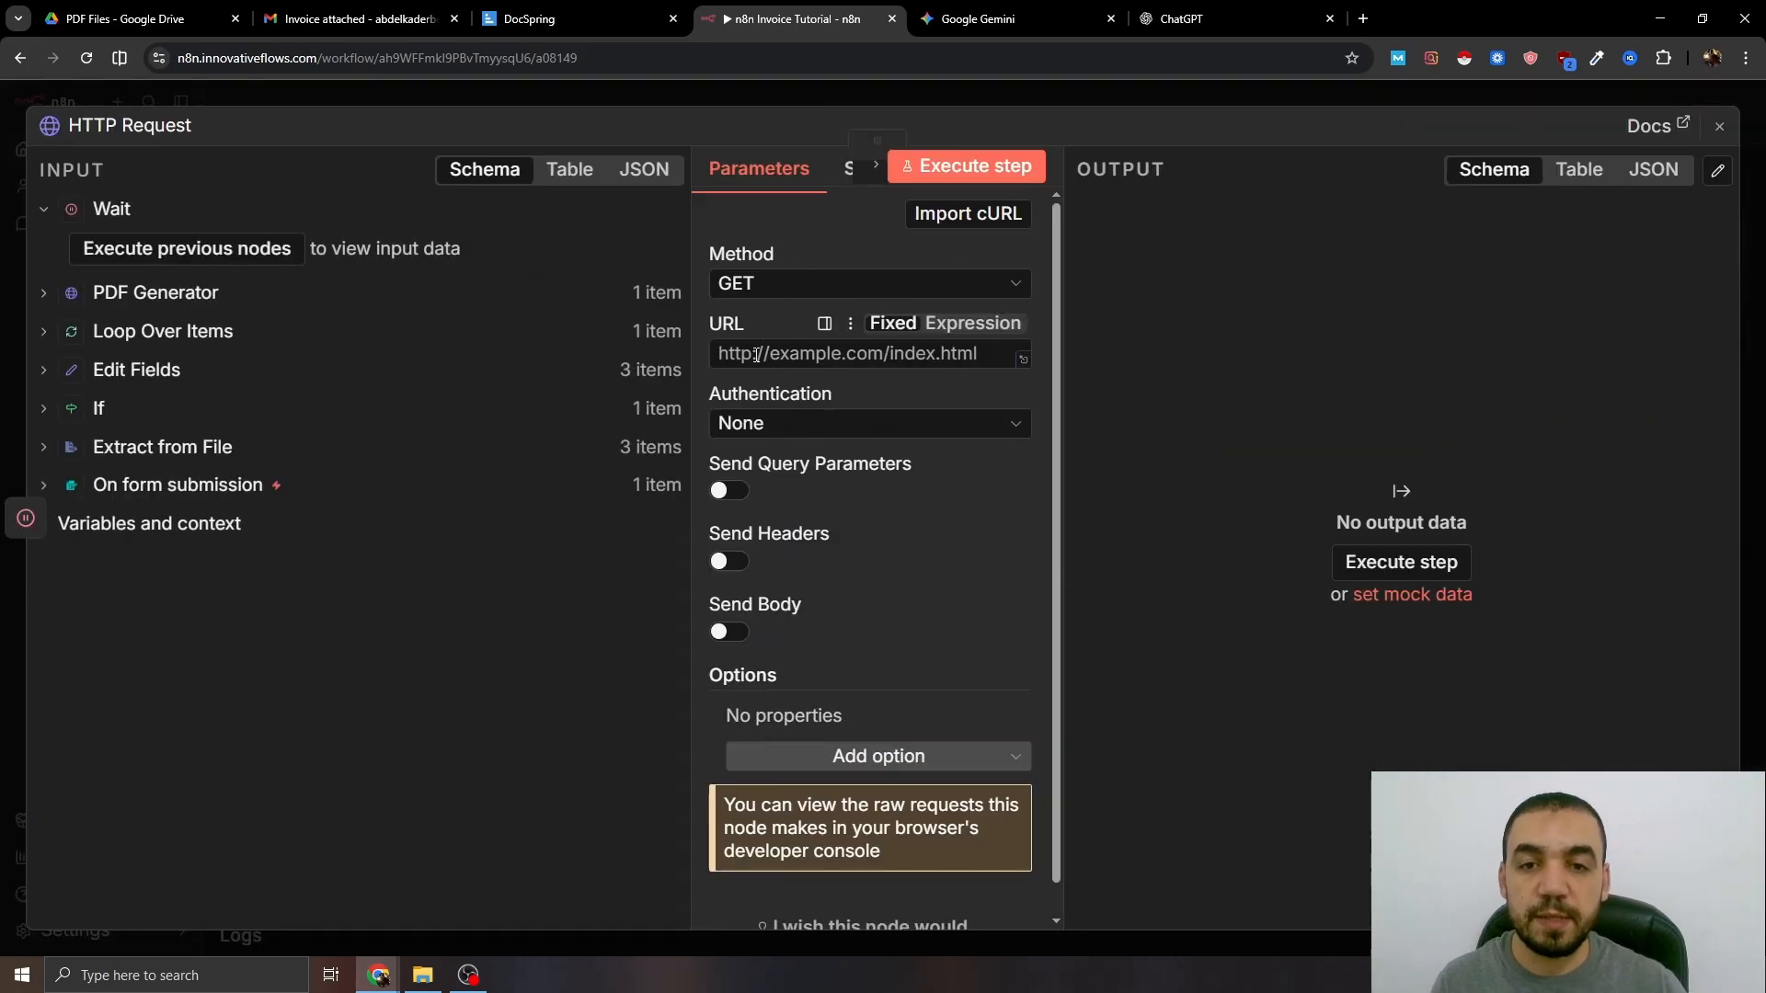
left_click(760, 350)
type("https://api.docspring.com/api/v1/submissions/")
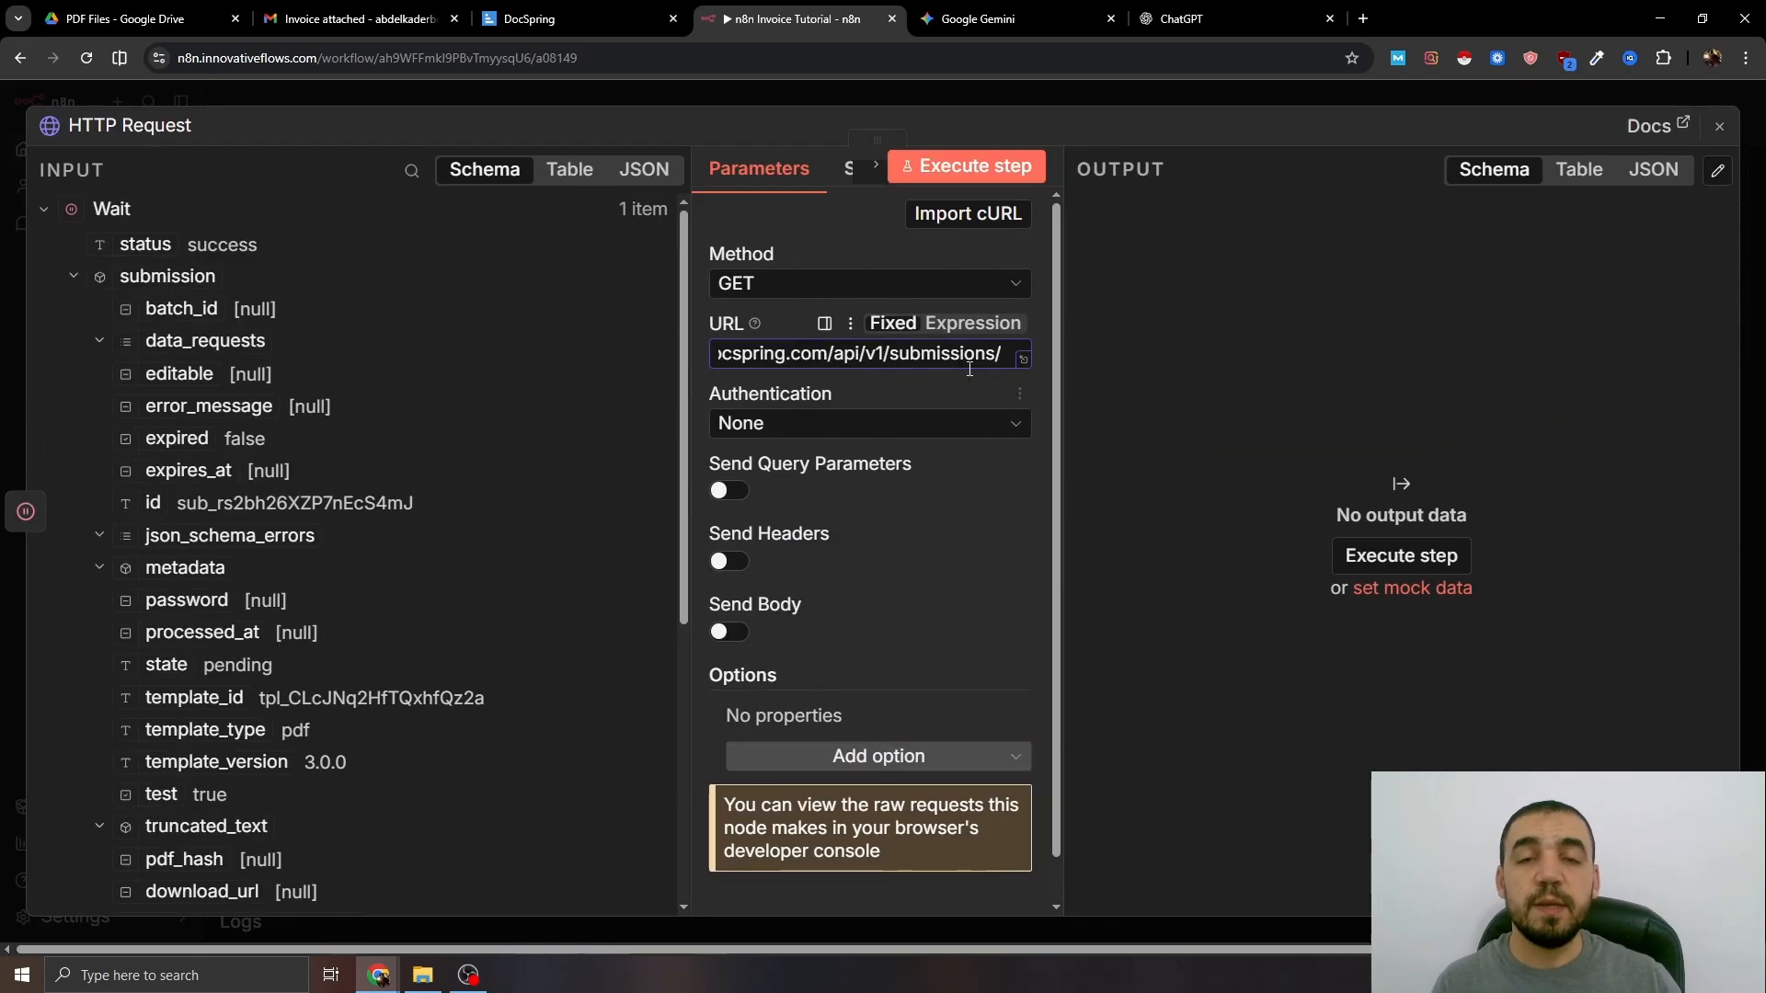
- Make the URL an expression ending with the PDF Generator submission id
left_click(1007, 326)
left_click(1020, 398)
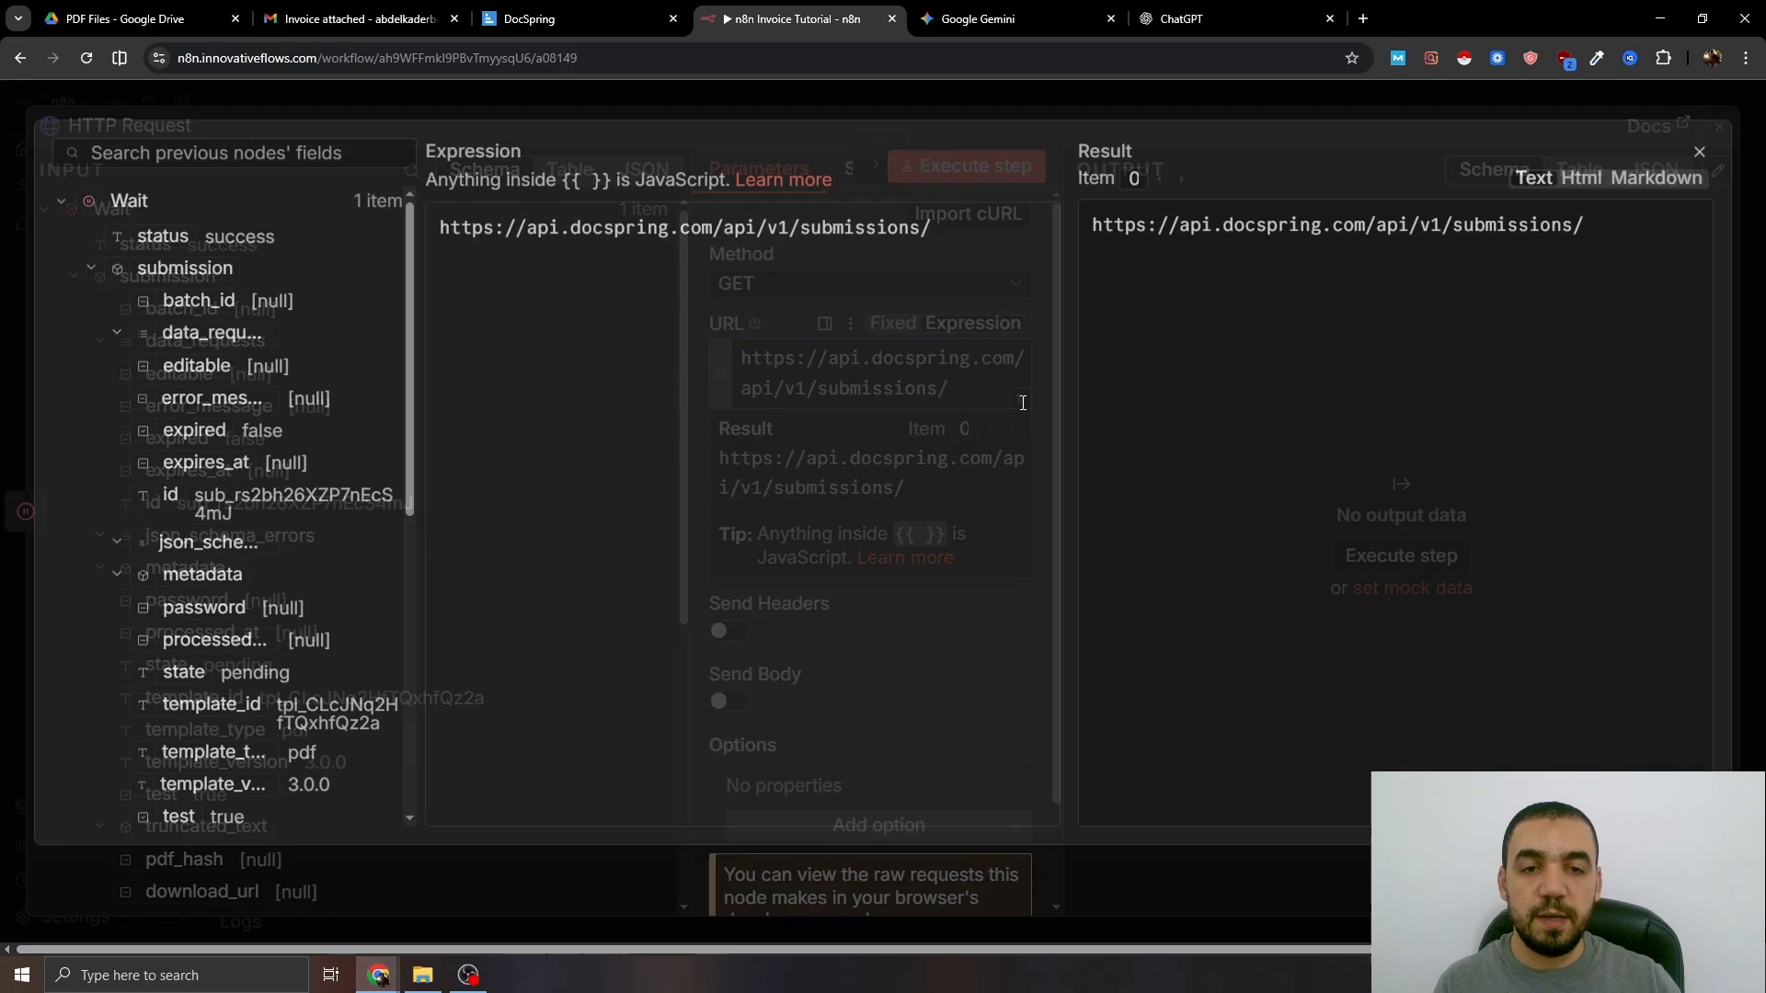
scroll(175, 331, "down", 2)
scroll(168, 341, "up", 2)
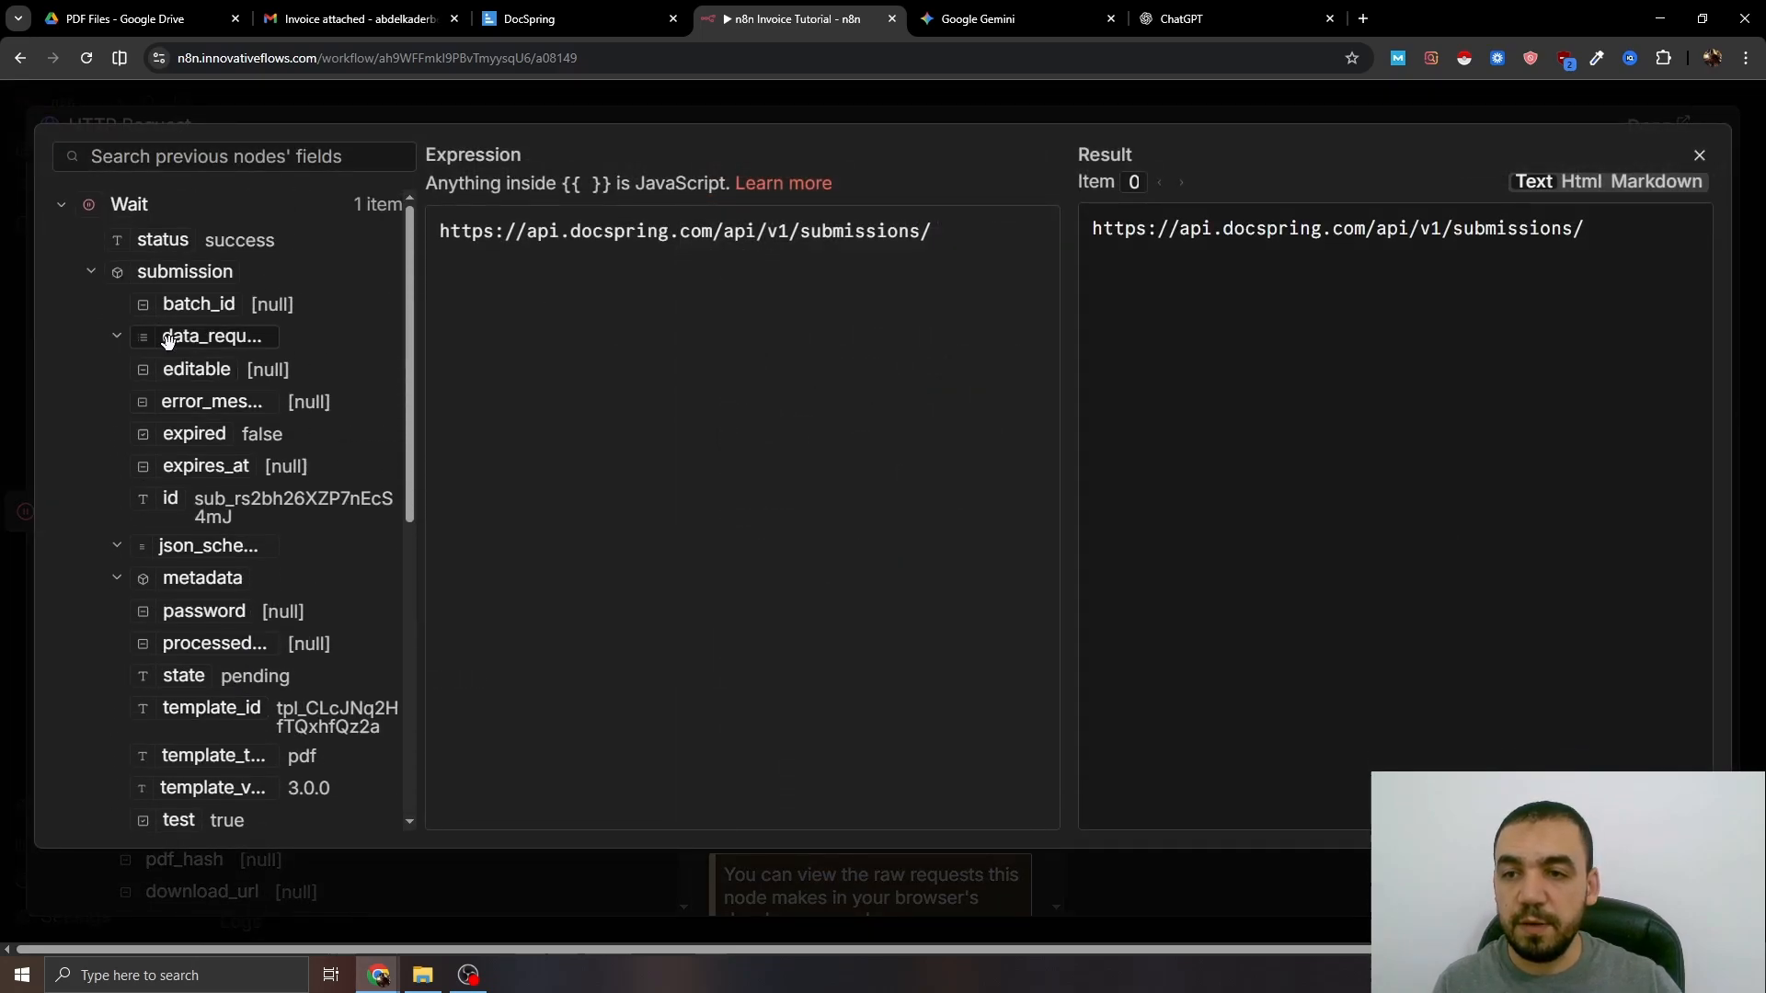
left_click(103, 211)
left_click(161, 246)
scroll(168, 262, "down", 3)
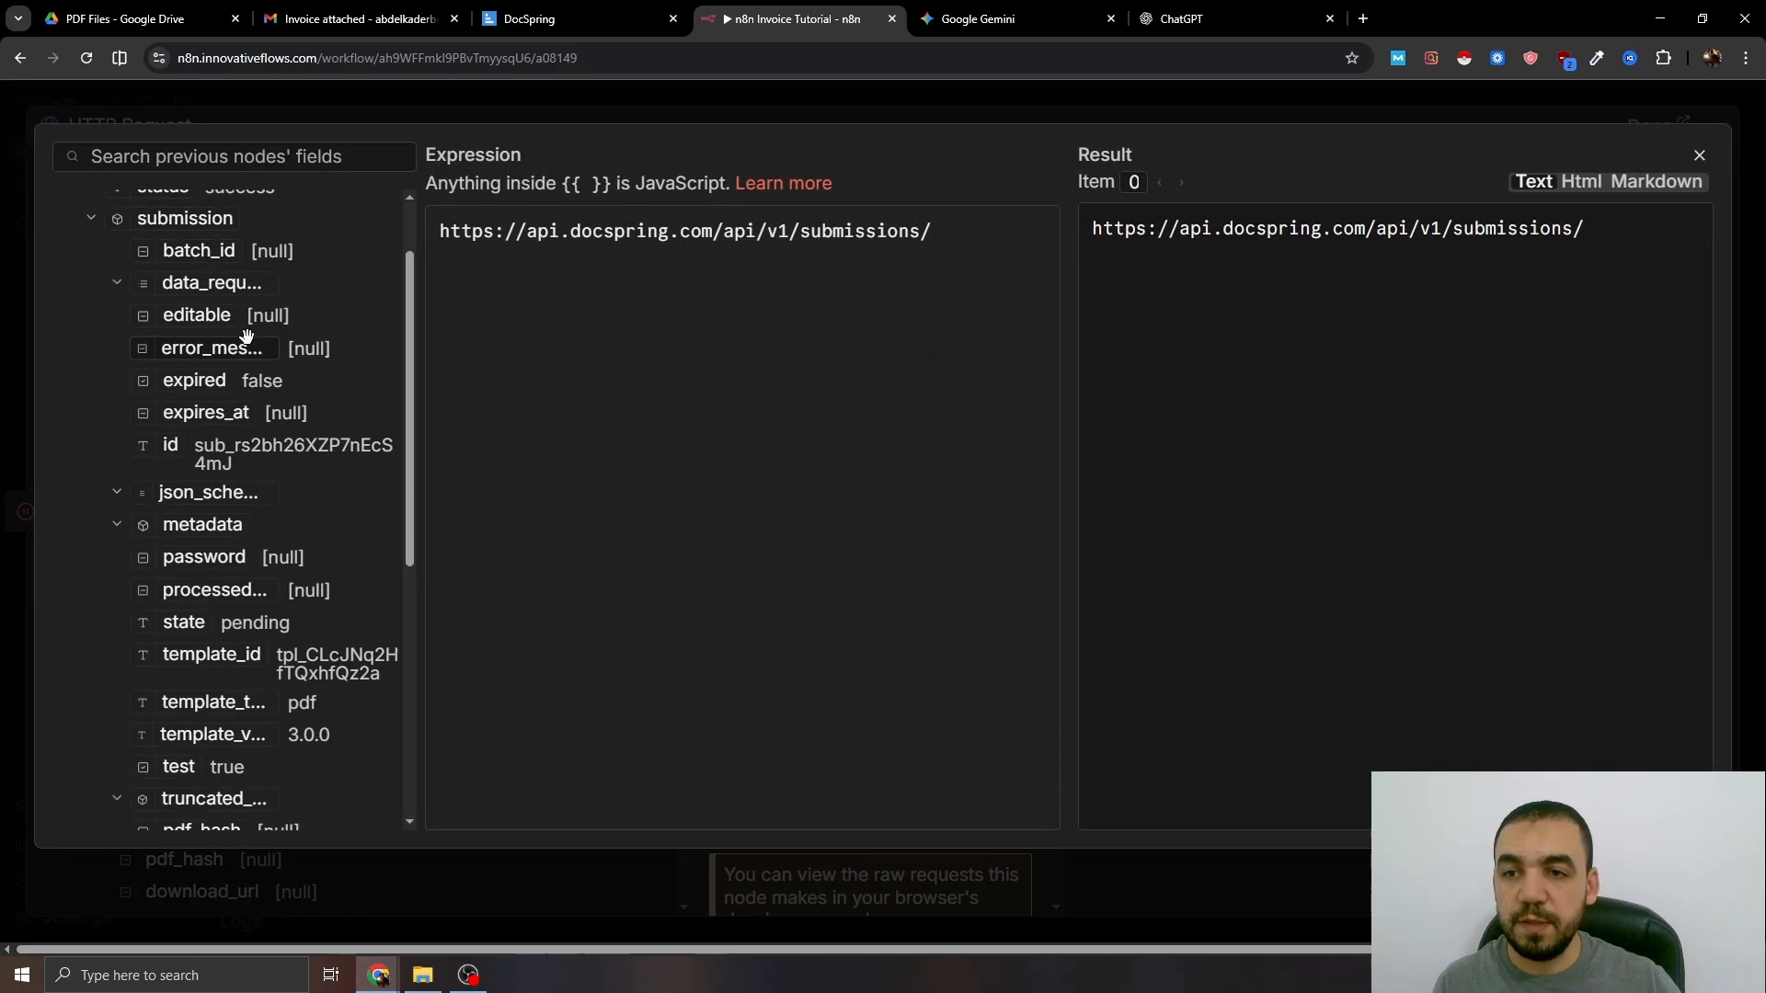
left_click_drag(947, 262, 957, 247)
key("Escape")
- Authenticate with Generic Credential, Basic Auth, using the Docspring credential
left_click(835, 546)
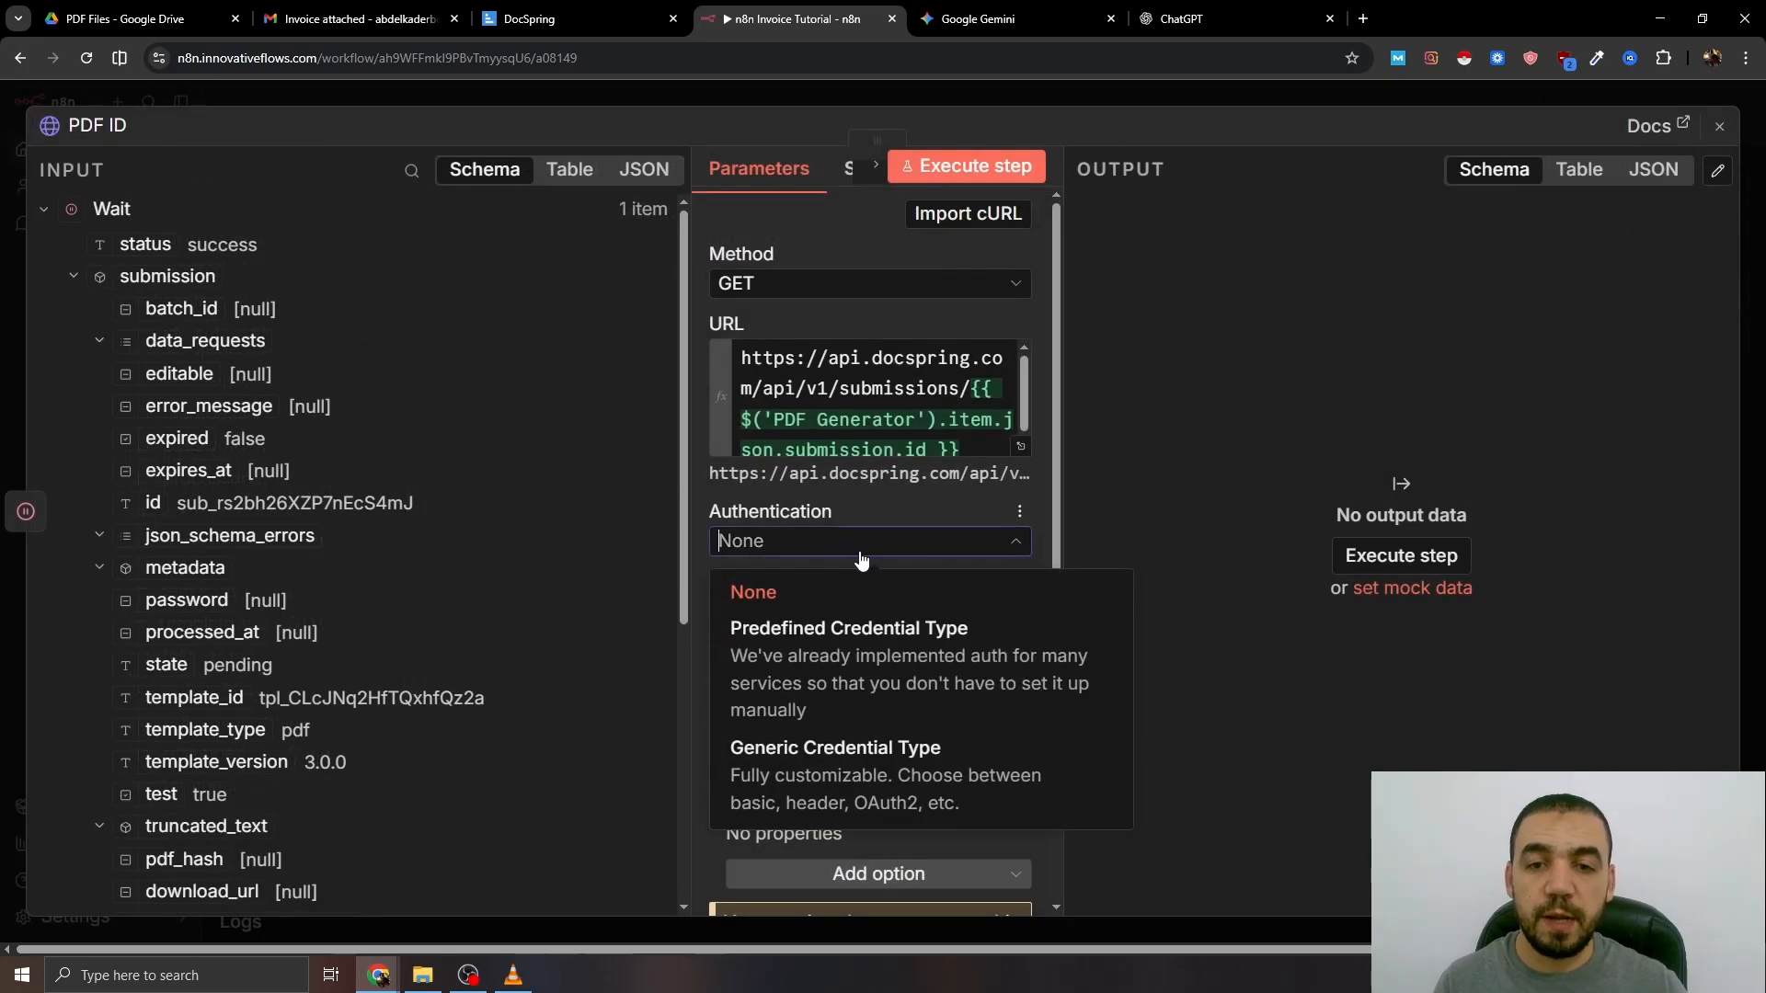
left_click(830, 661)
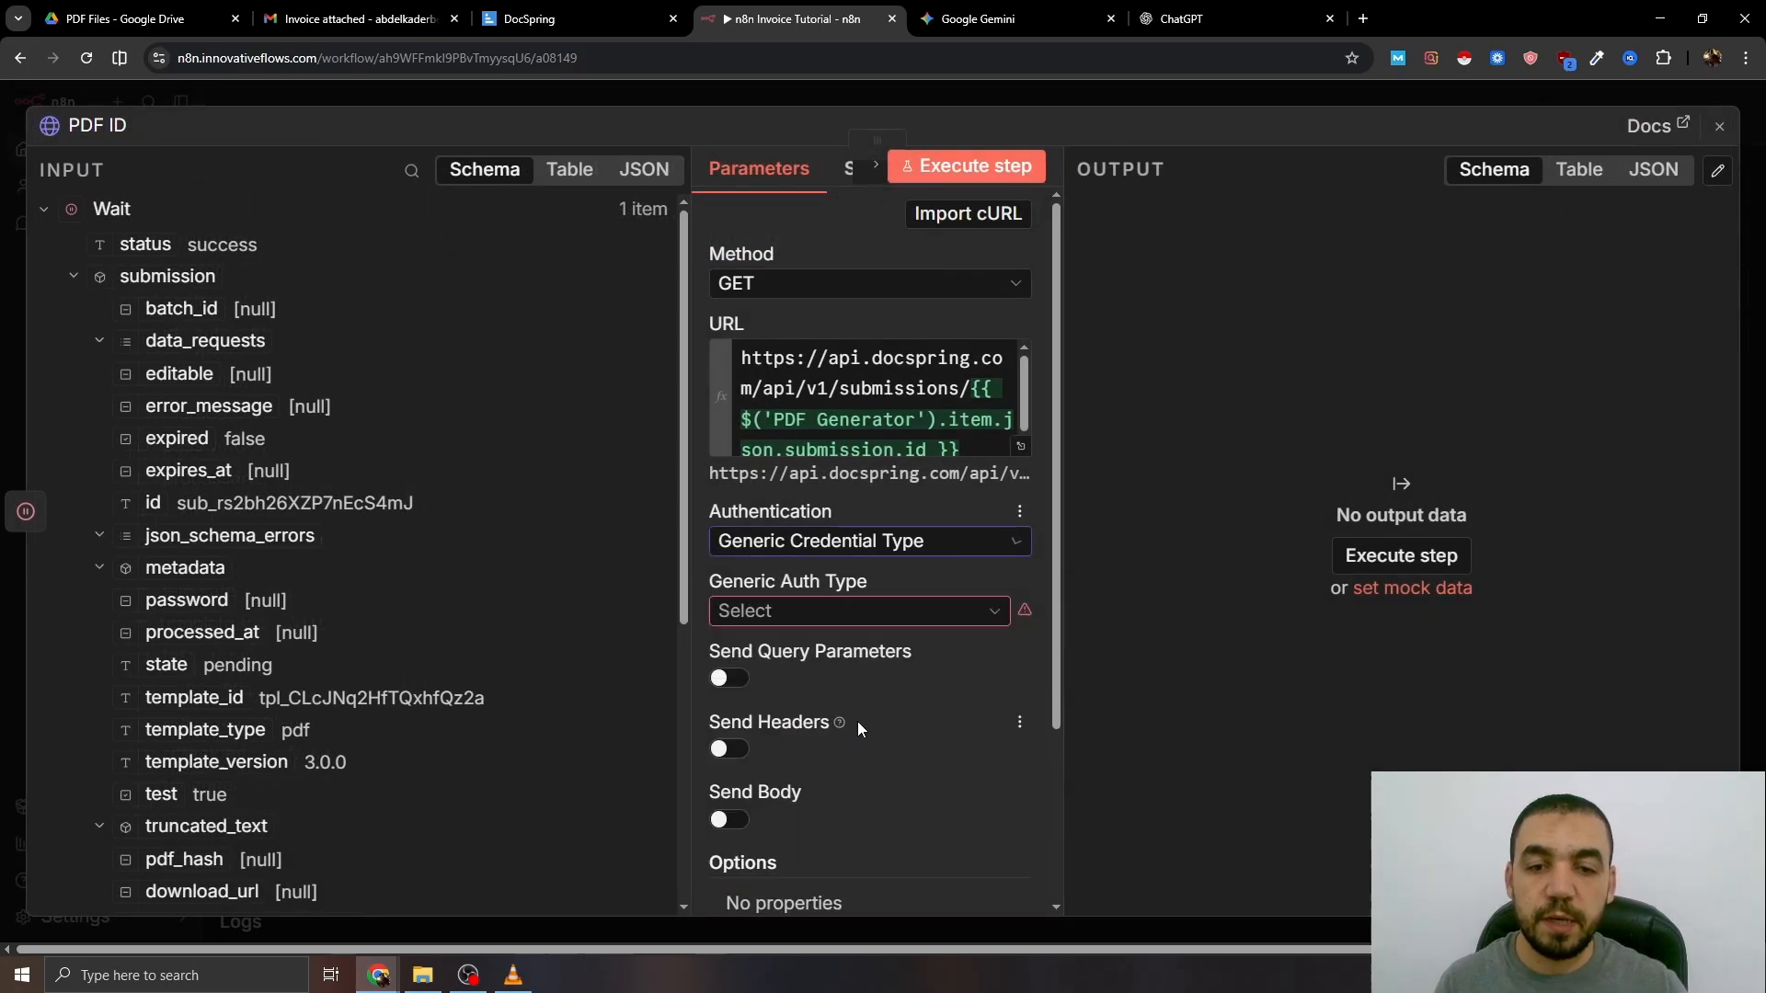
left_click(809, 611)
left_click(791, 664)
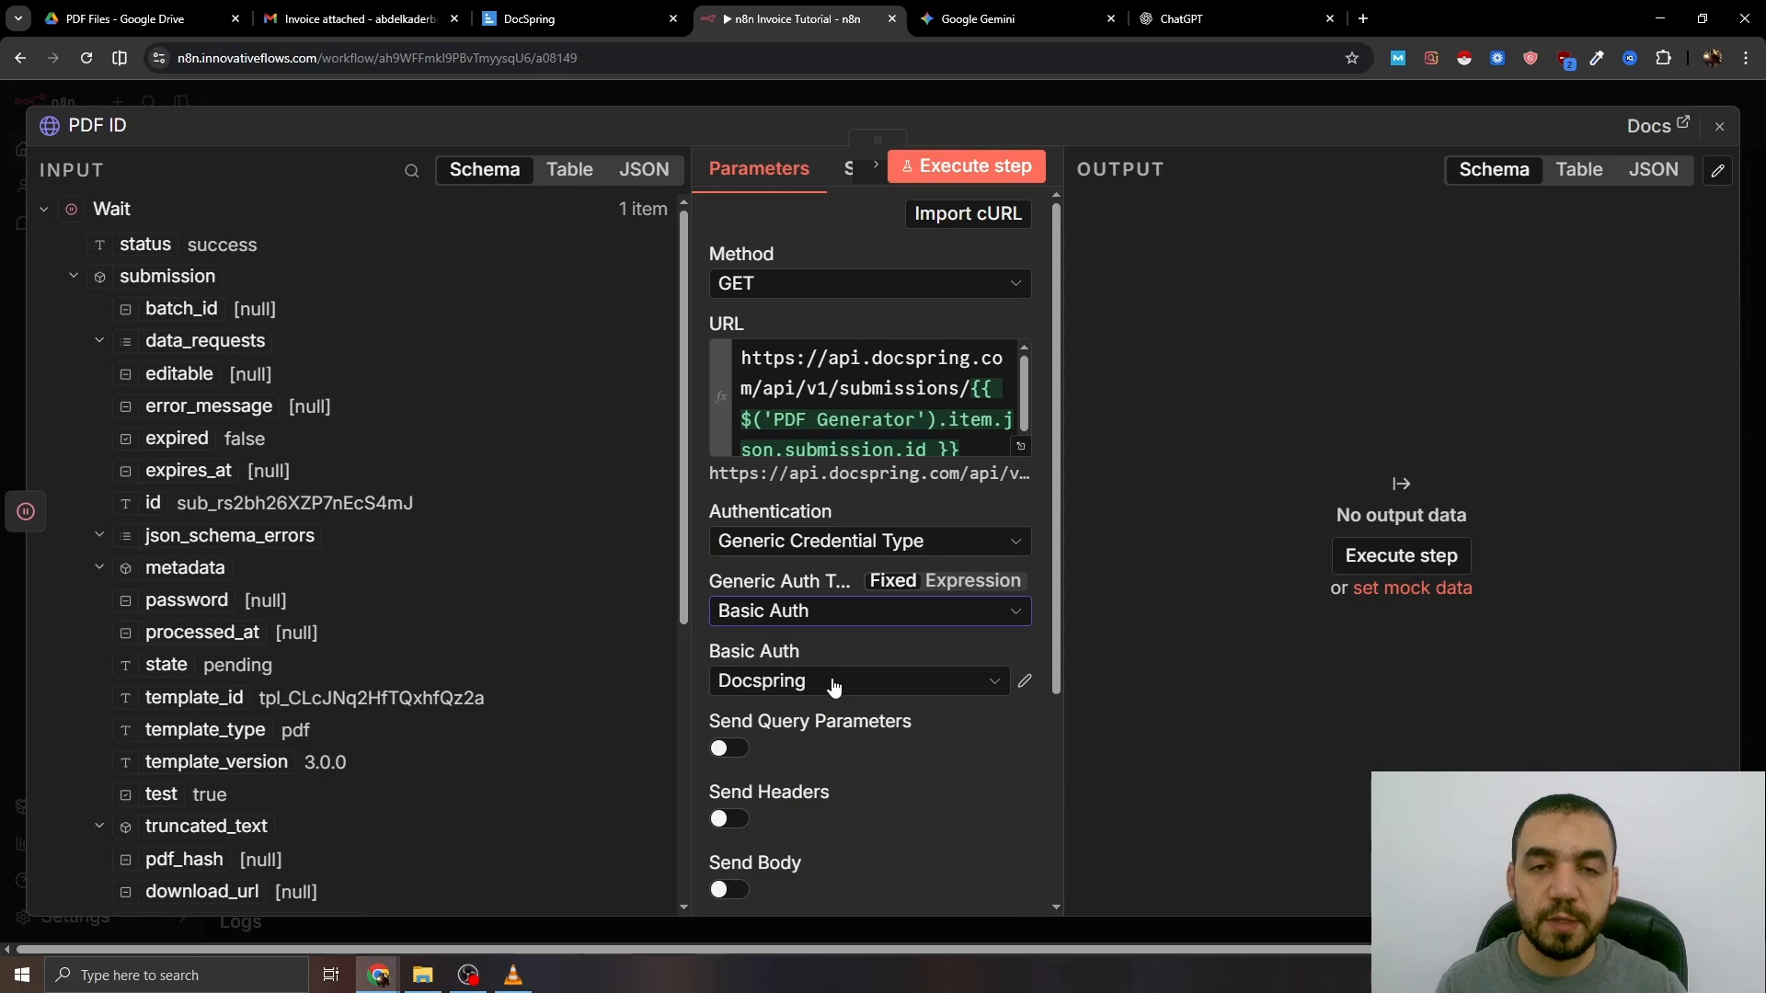
left_click(833, 684)
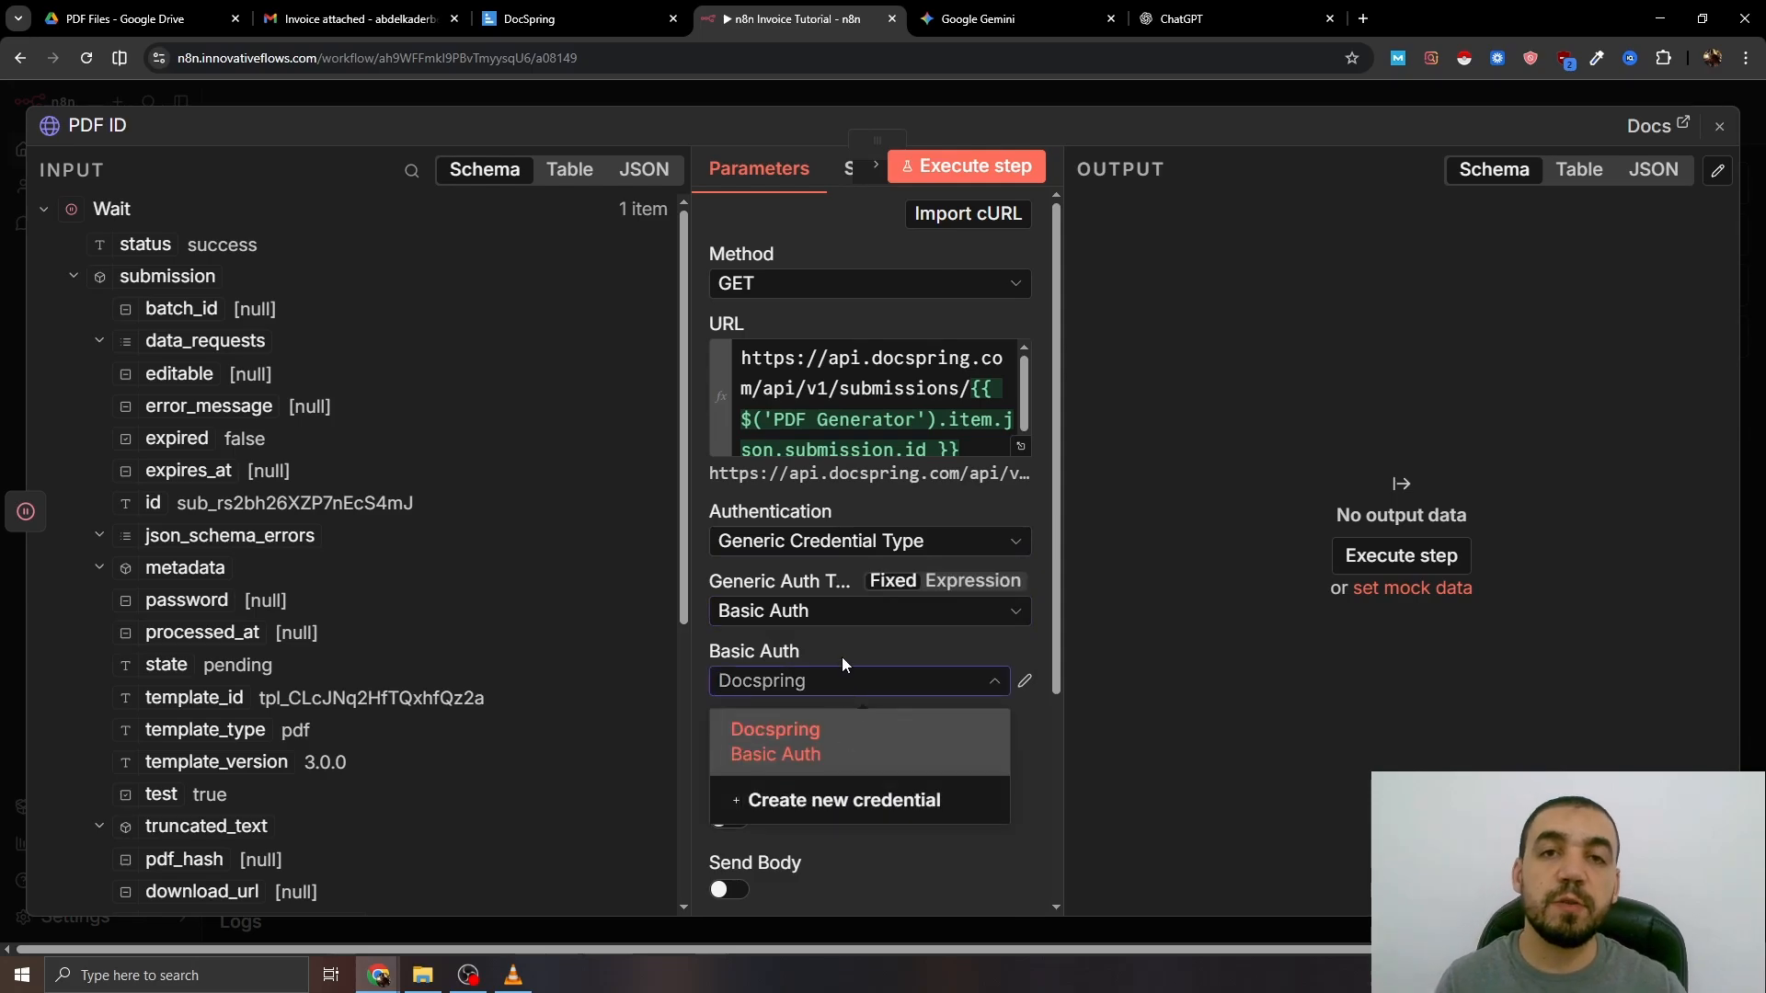
left_click(826, 692)
- Send the request header Content-Type: application/json
scroll(902, 652, "down", 4)
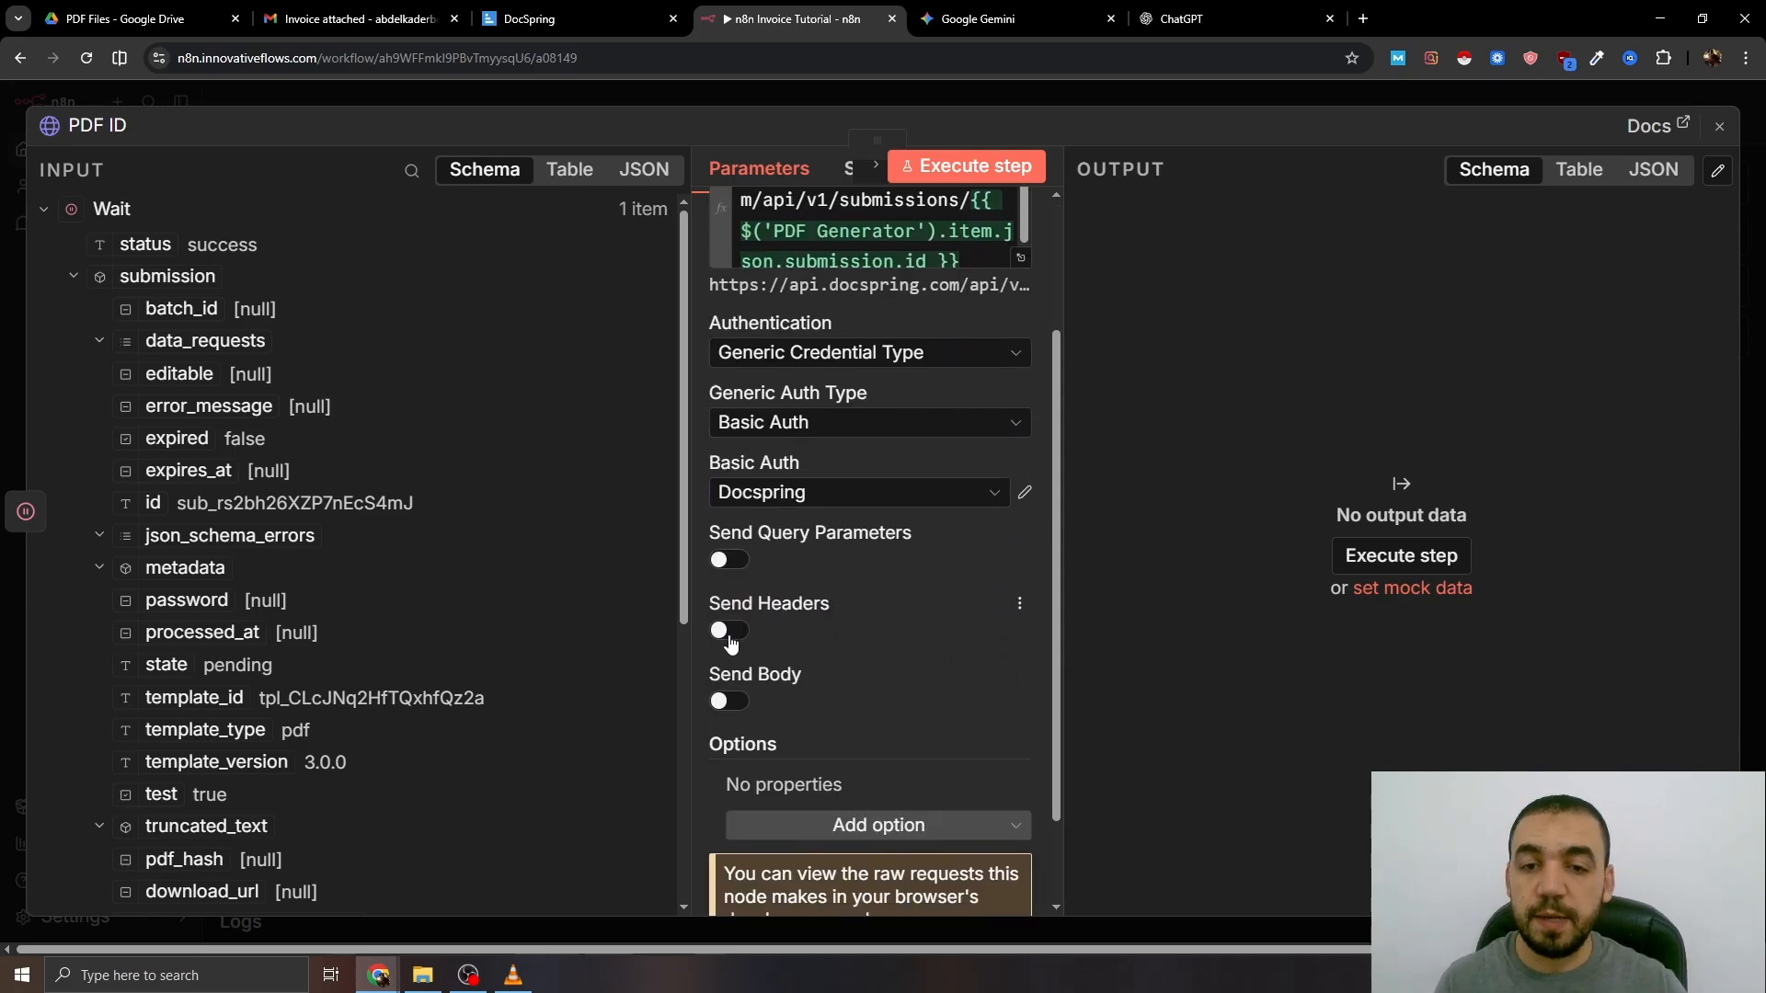
left_click(729, 451)
left_click(784, 632)
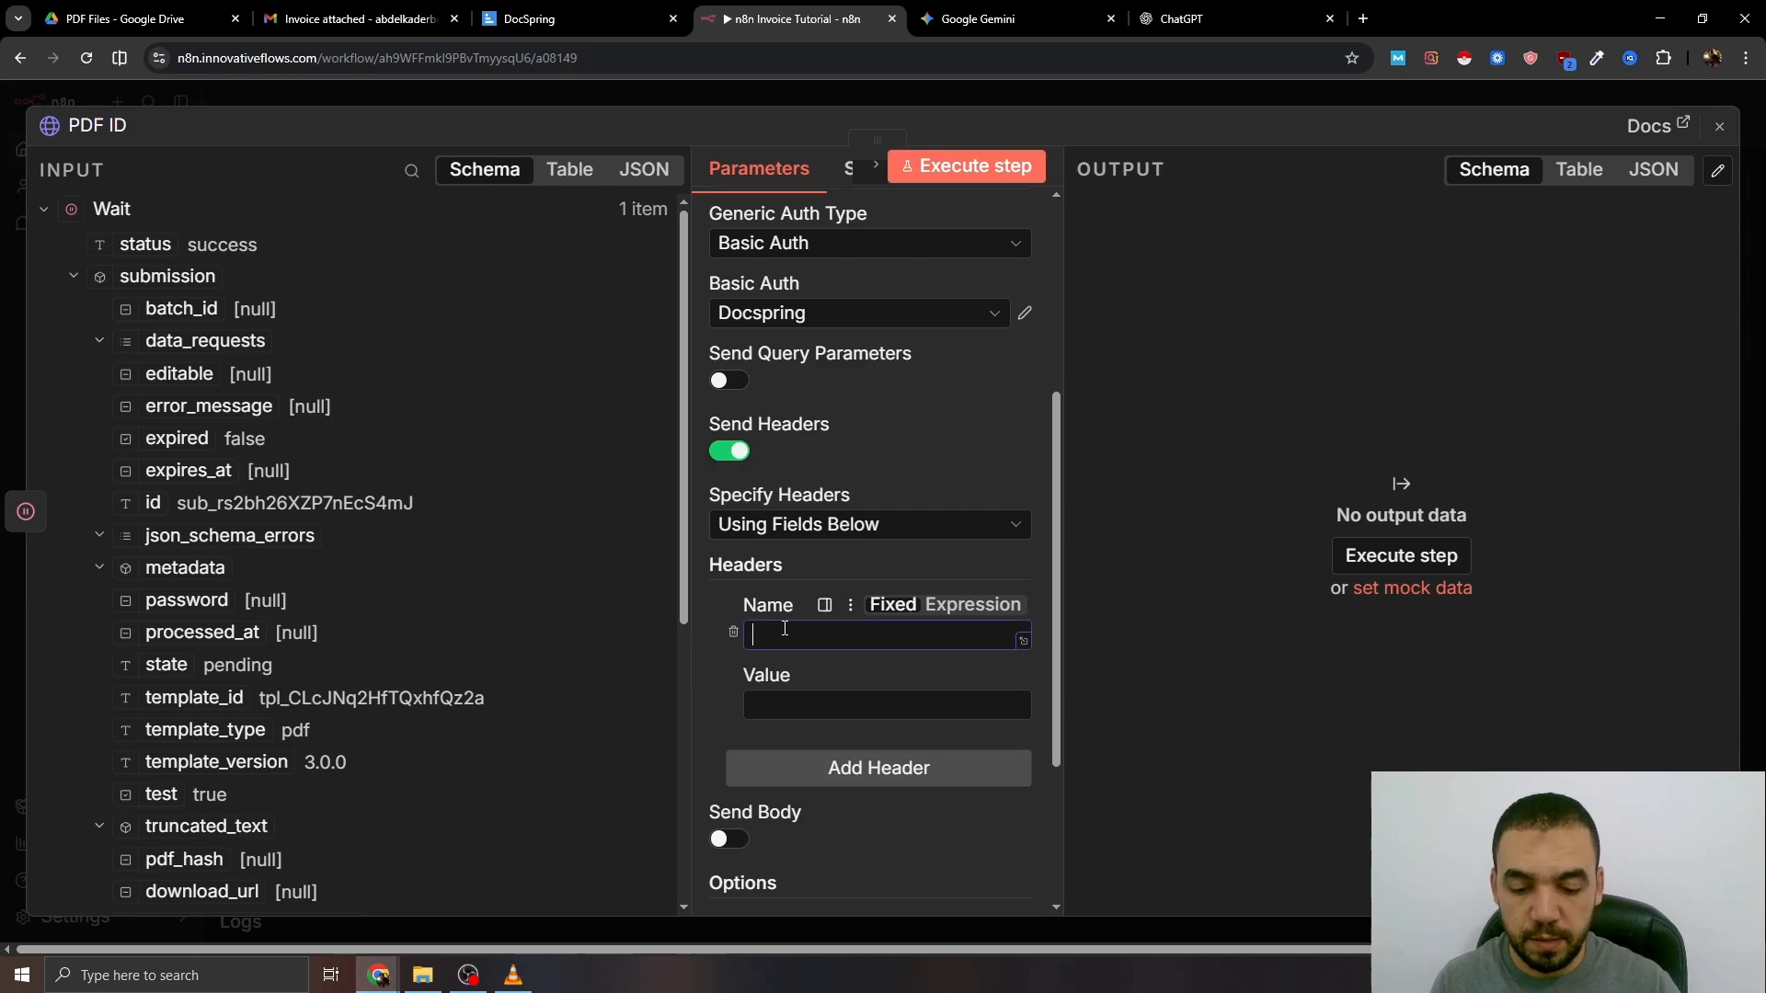
type("Content-Type")
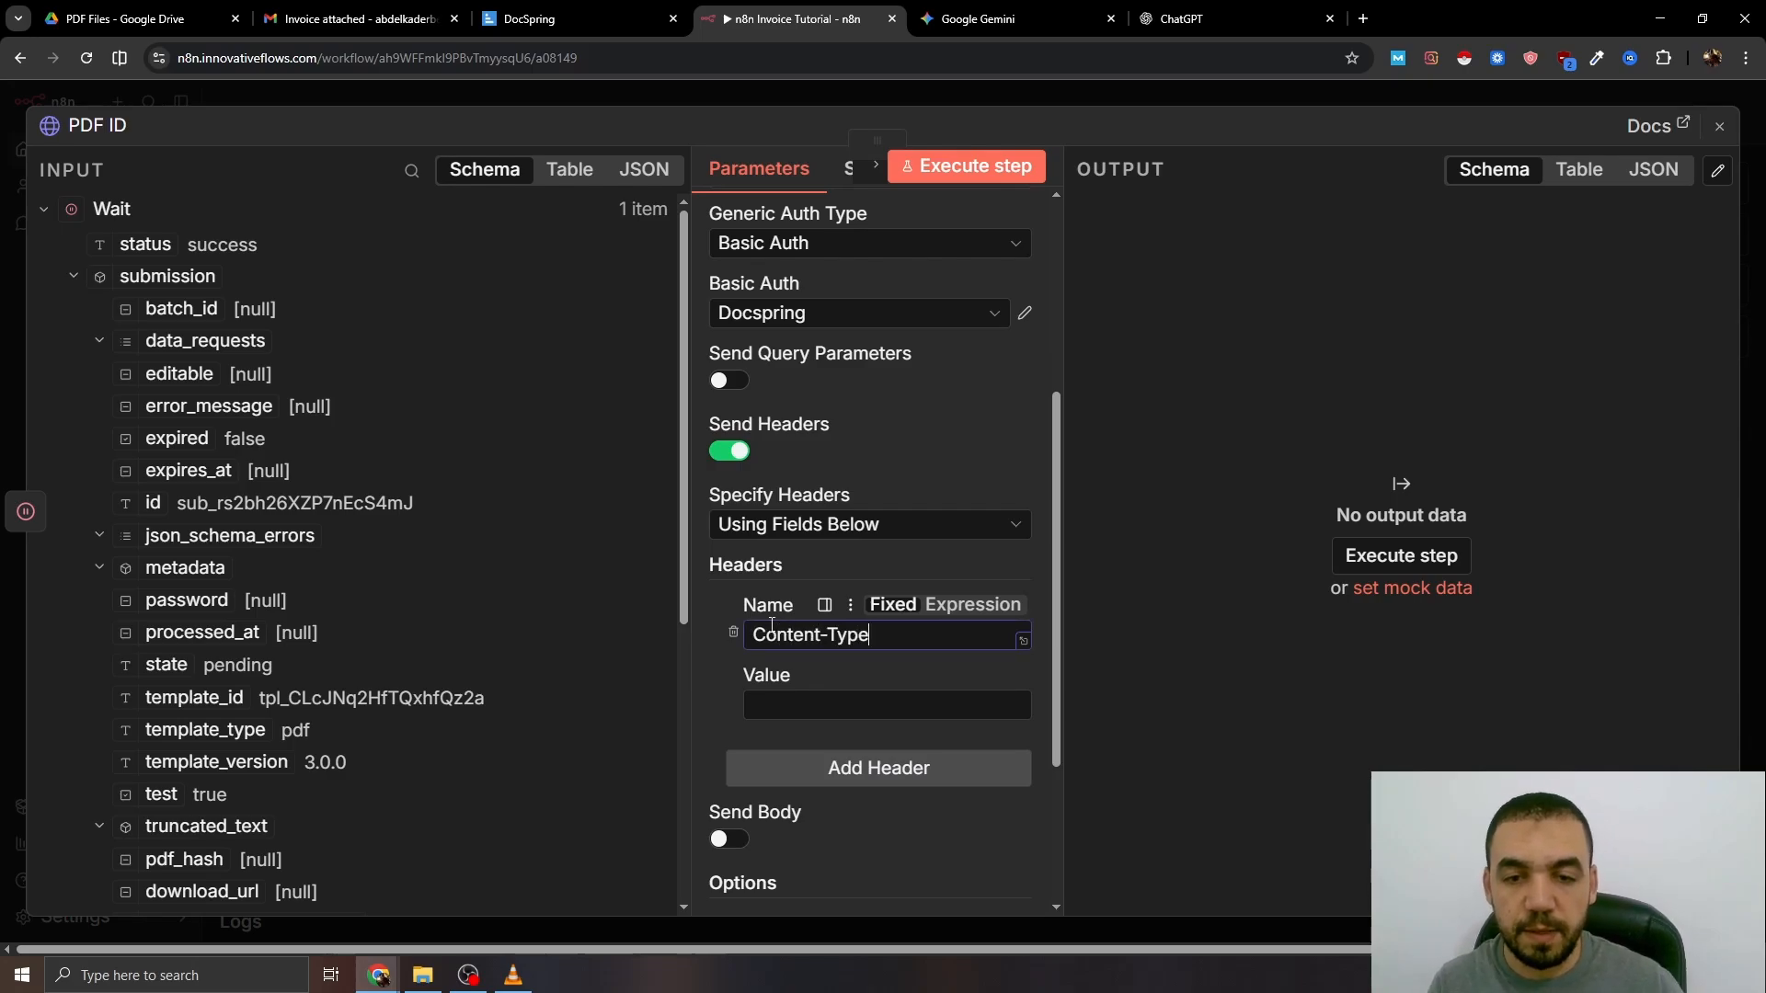
left_click(771, 704)
type("application/json")
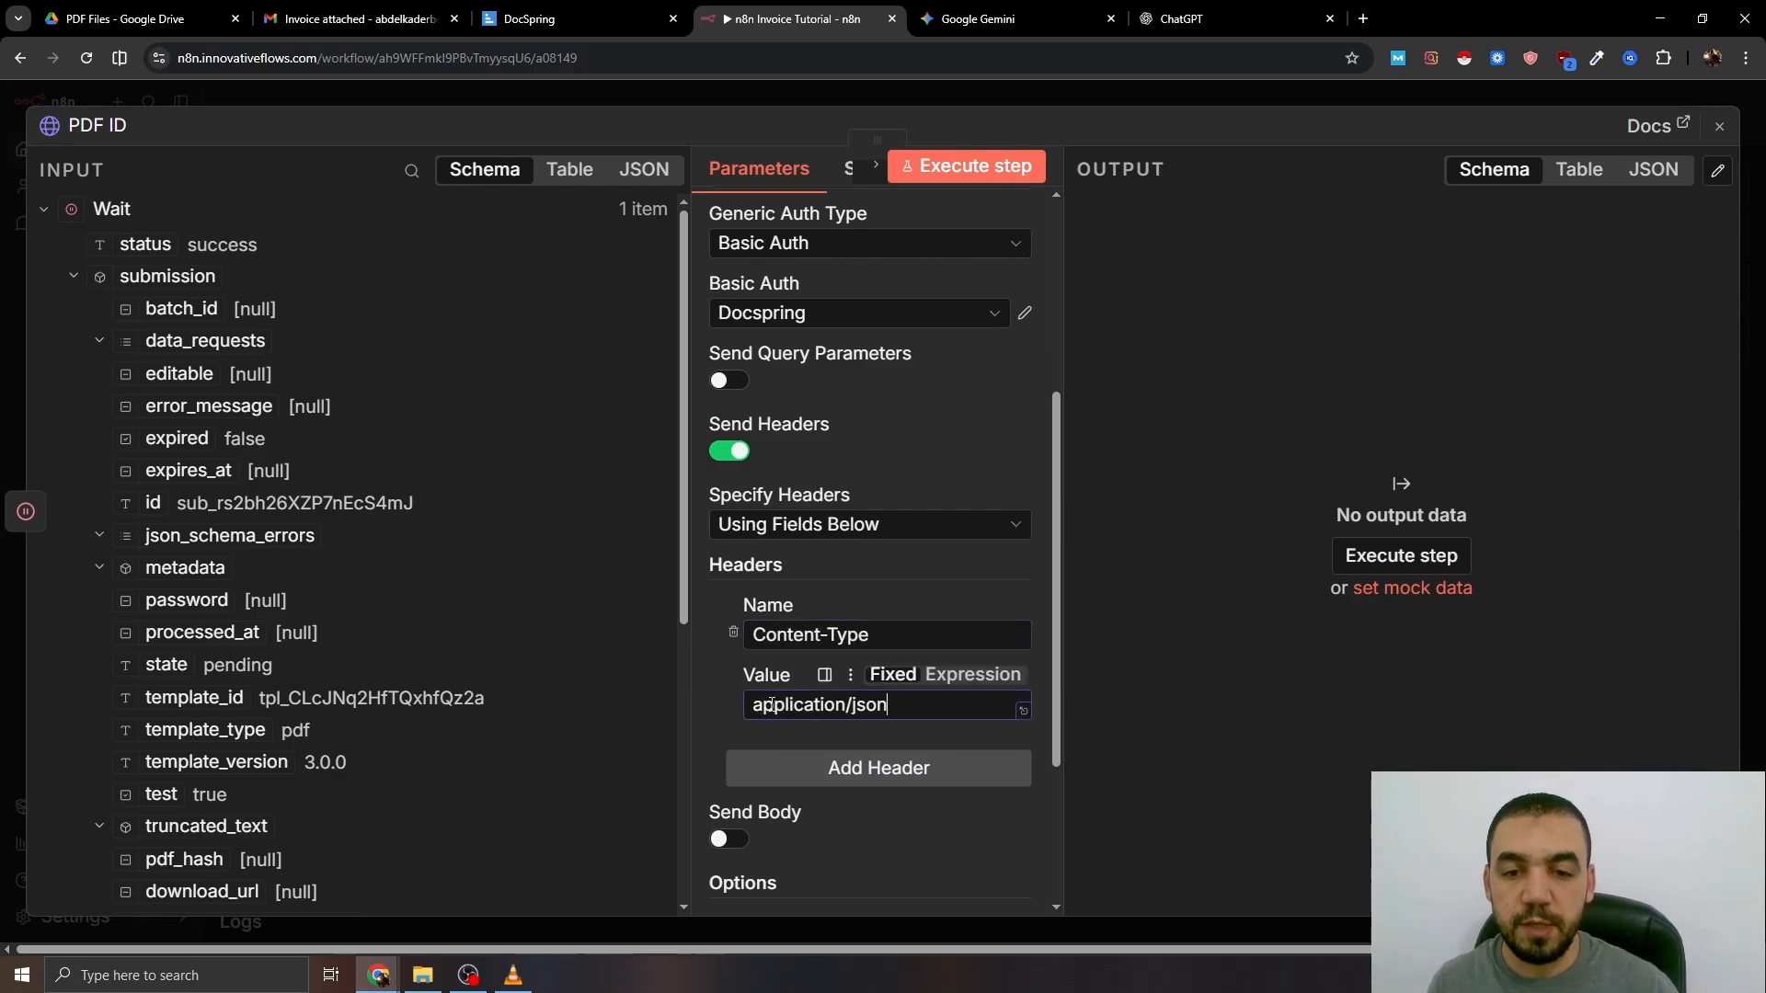
scroll(995, 311, "down", 1)
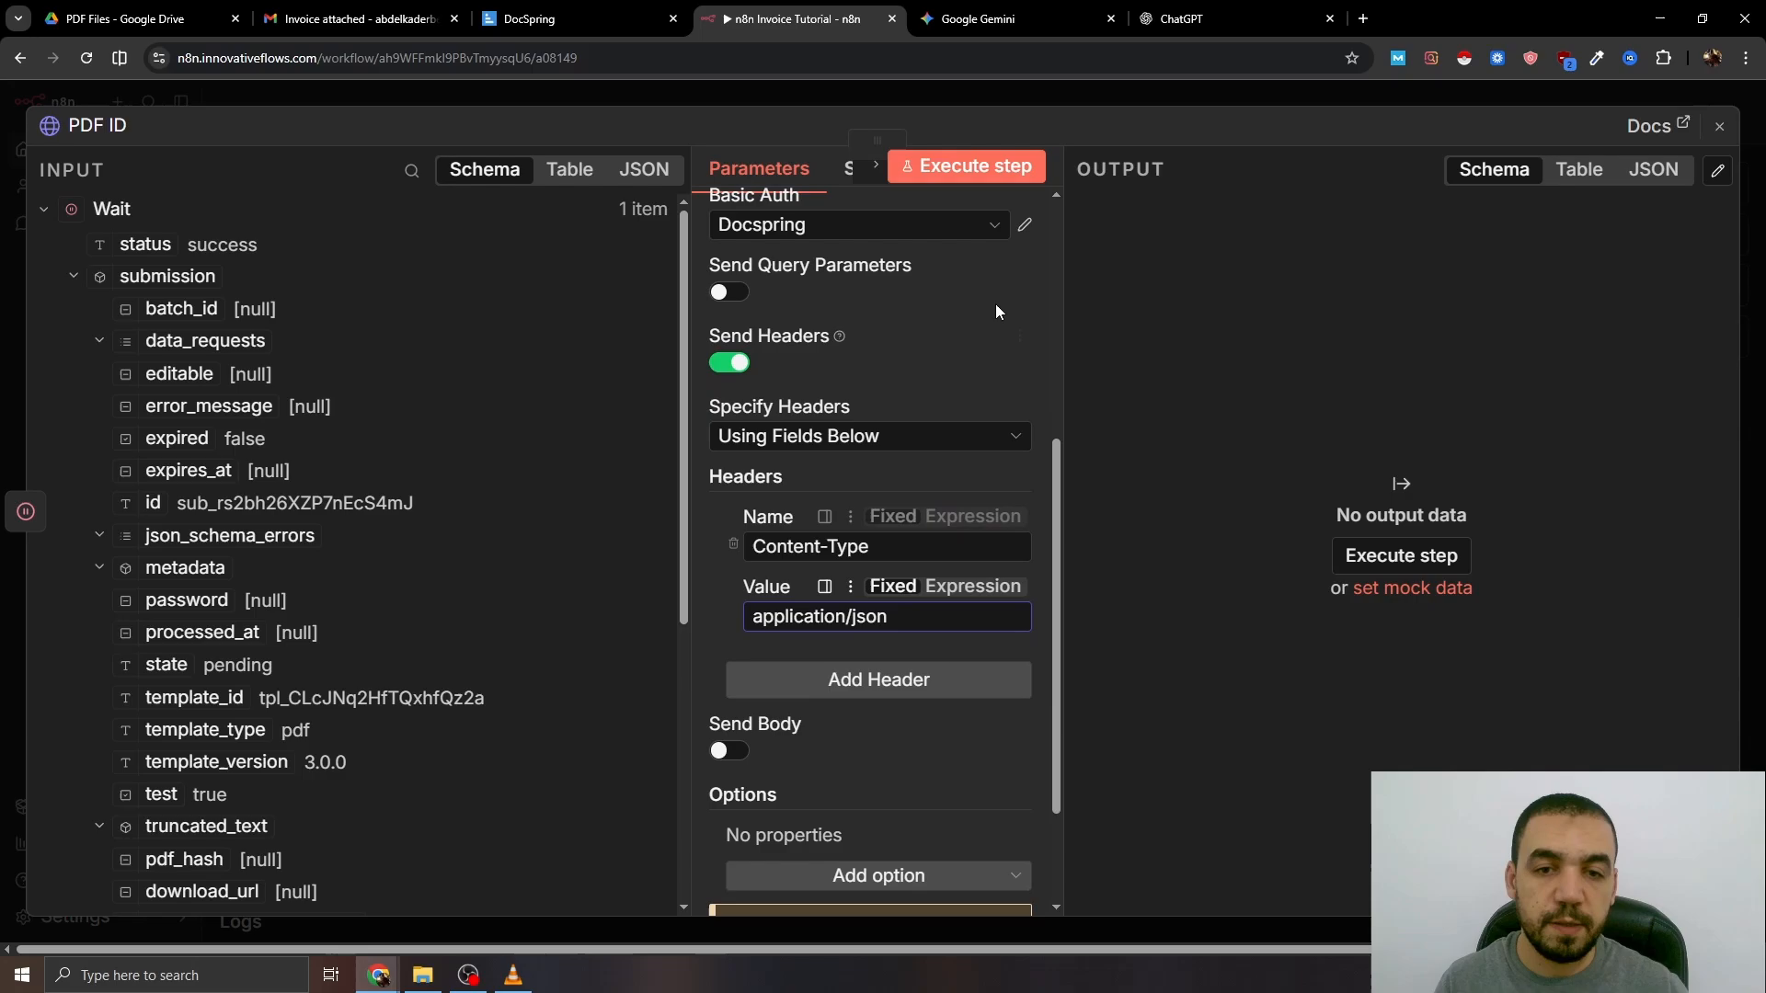
left_click(1106, 97)
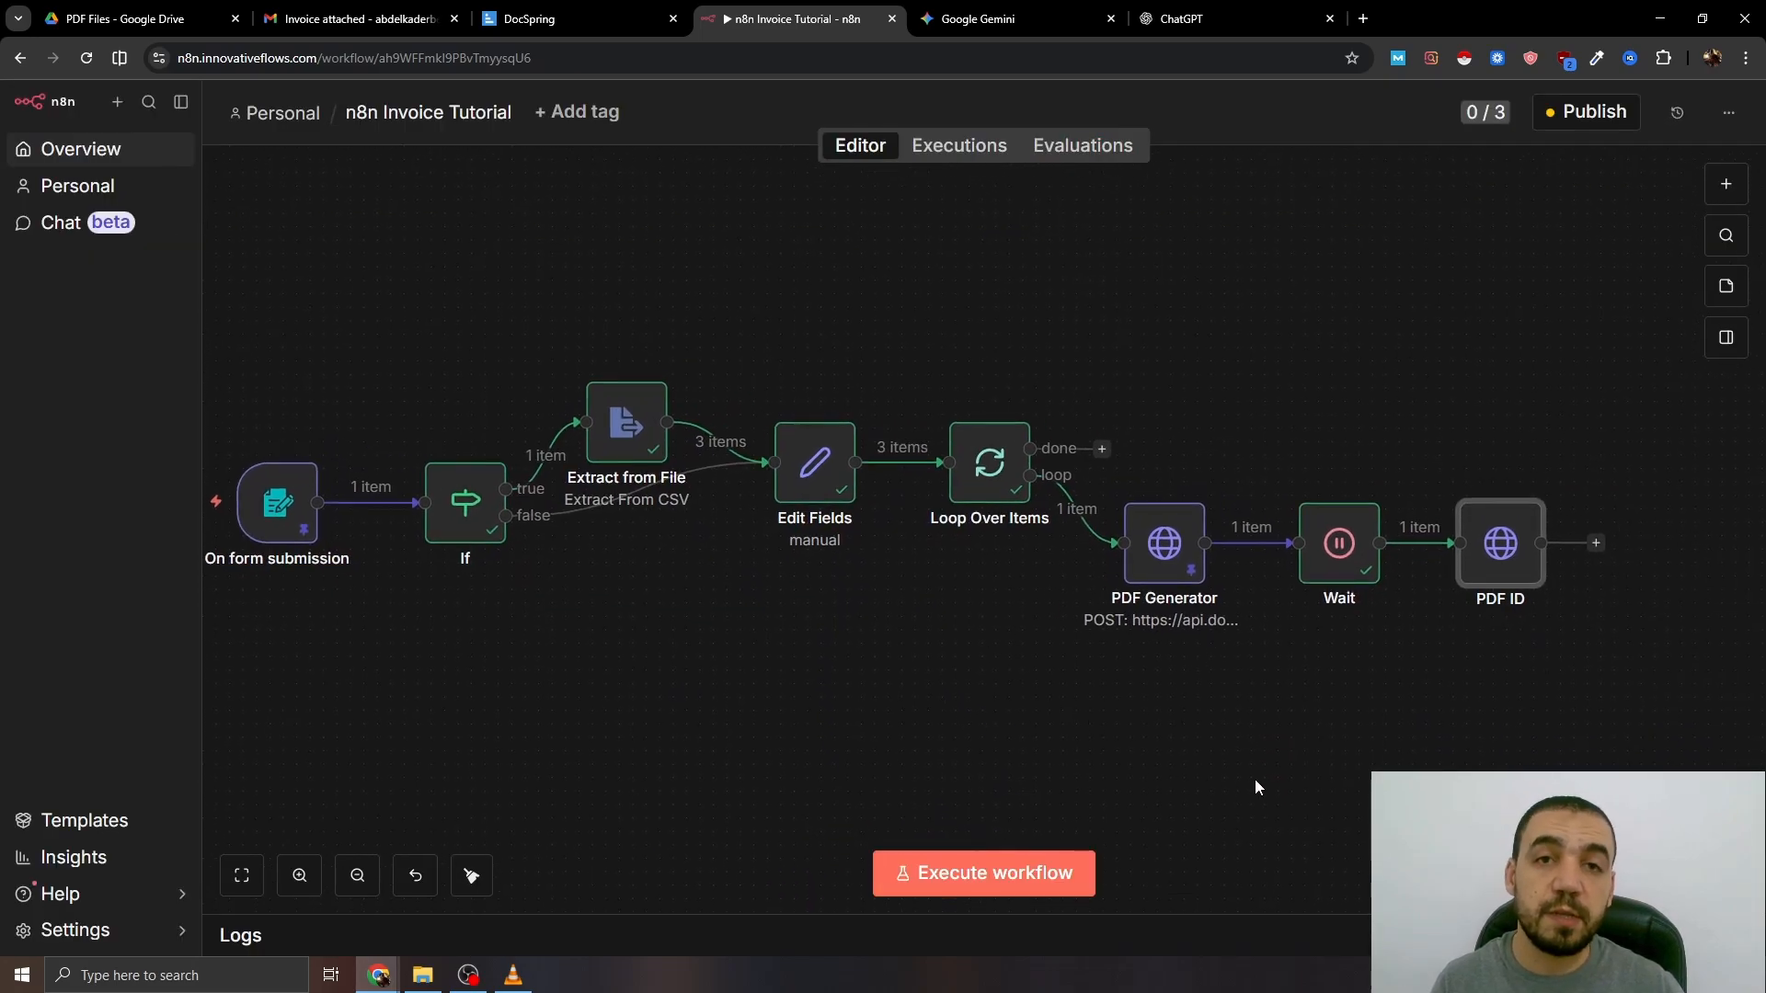
- Execute the workflow and bring the PDF ID node into view
left_click(974, 878)
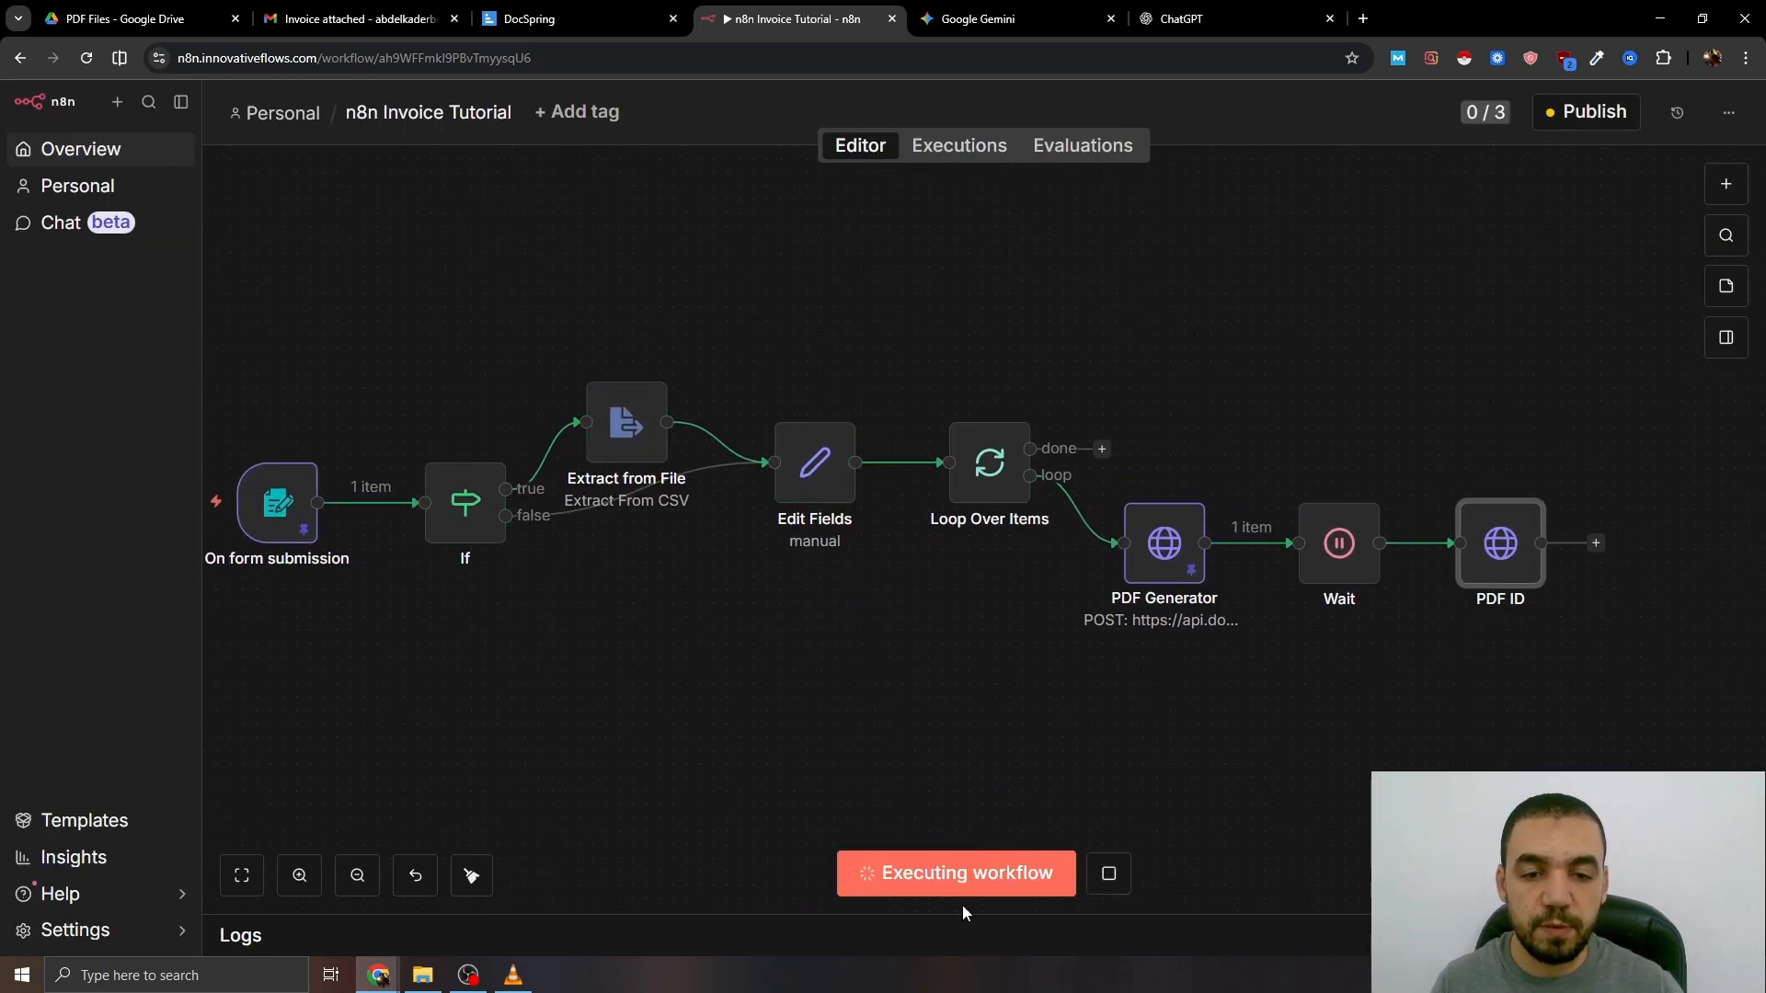
scroll(956, 763, "right", 6)
left_click_drag(1084, 748, 963, 763)
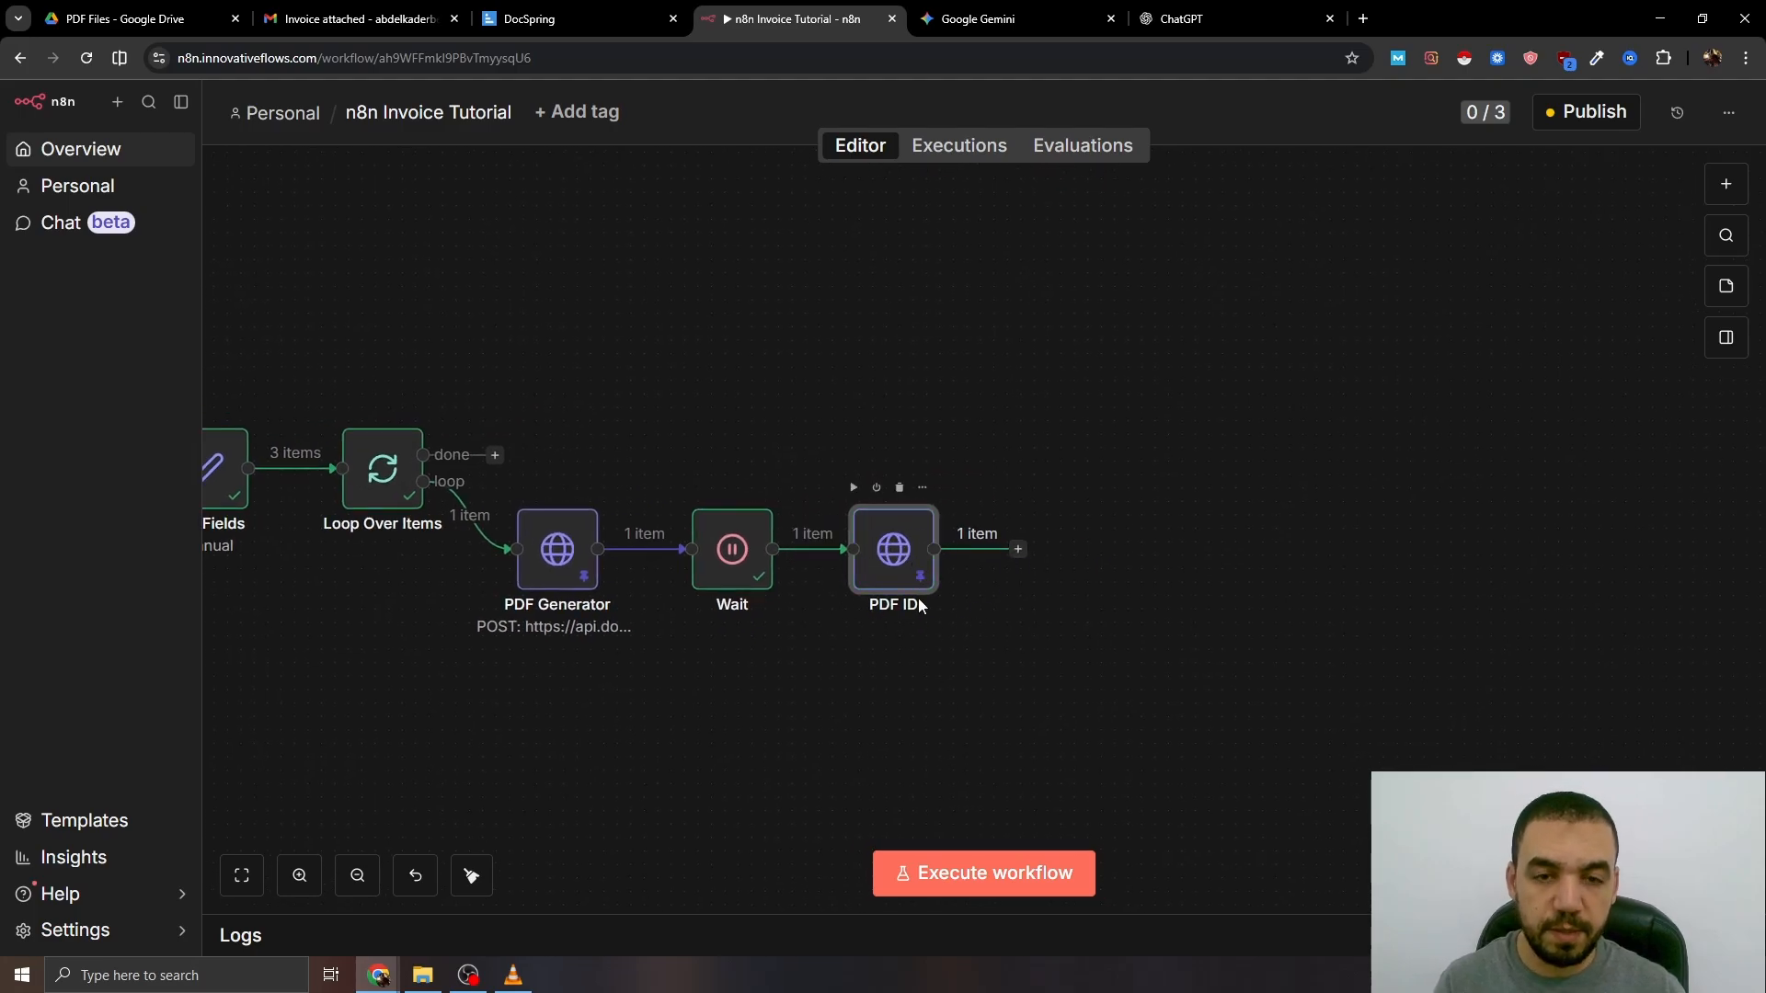
scroll(935, 681, "right", 1)
- Add an HTTP Request node after PDF ID whose URL is the download_url field
left_click(973, 550)
type("http")
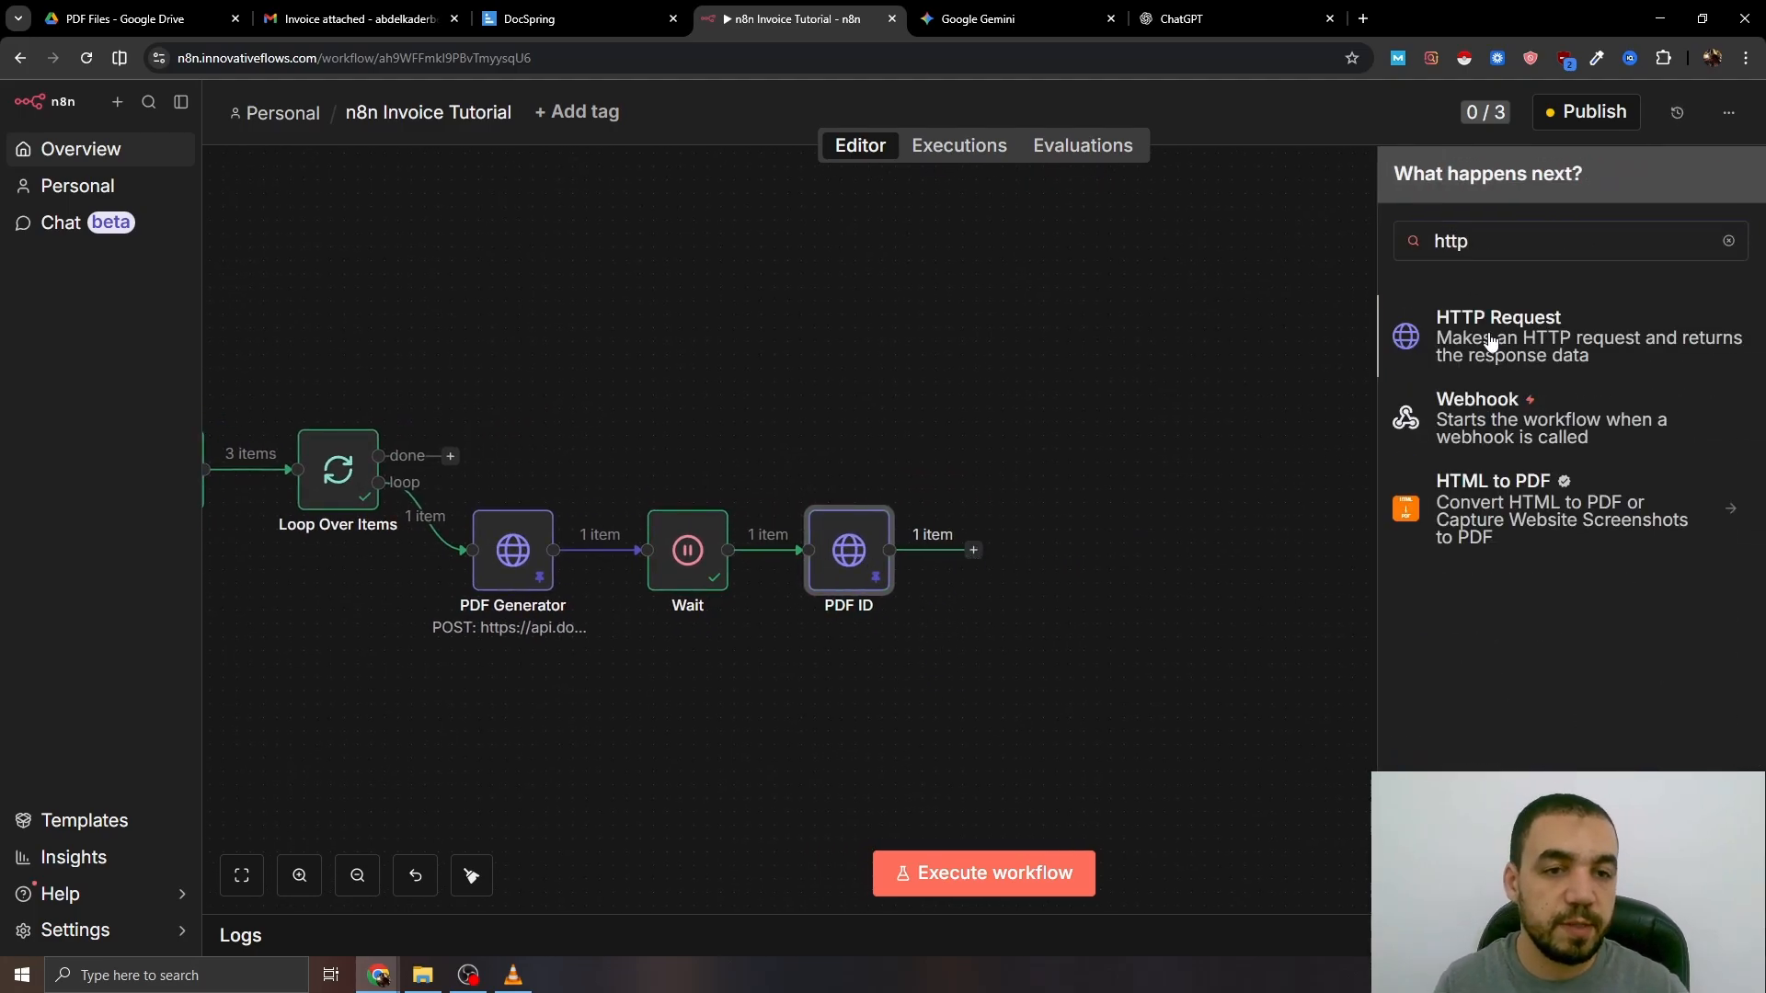
key("Return")
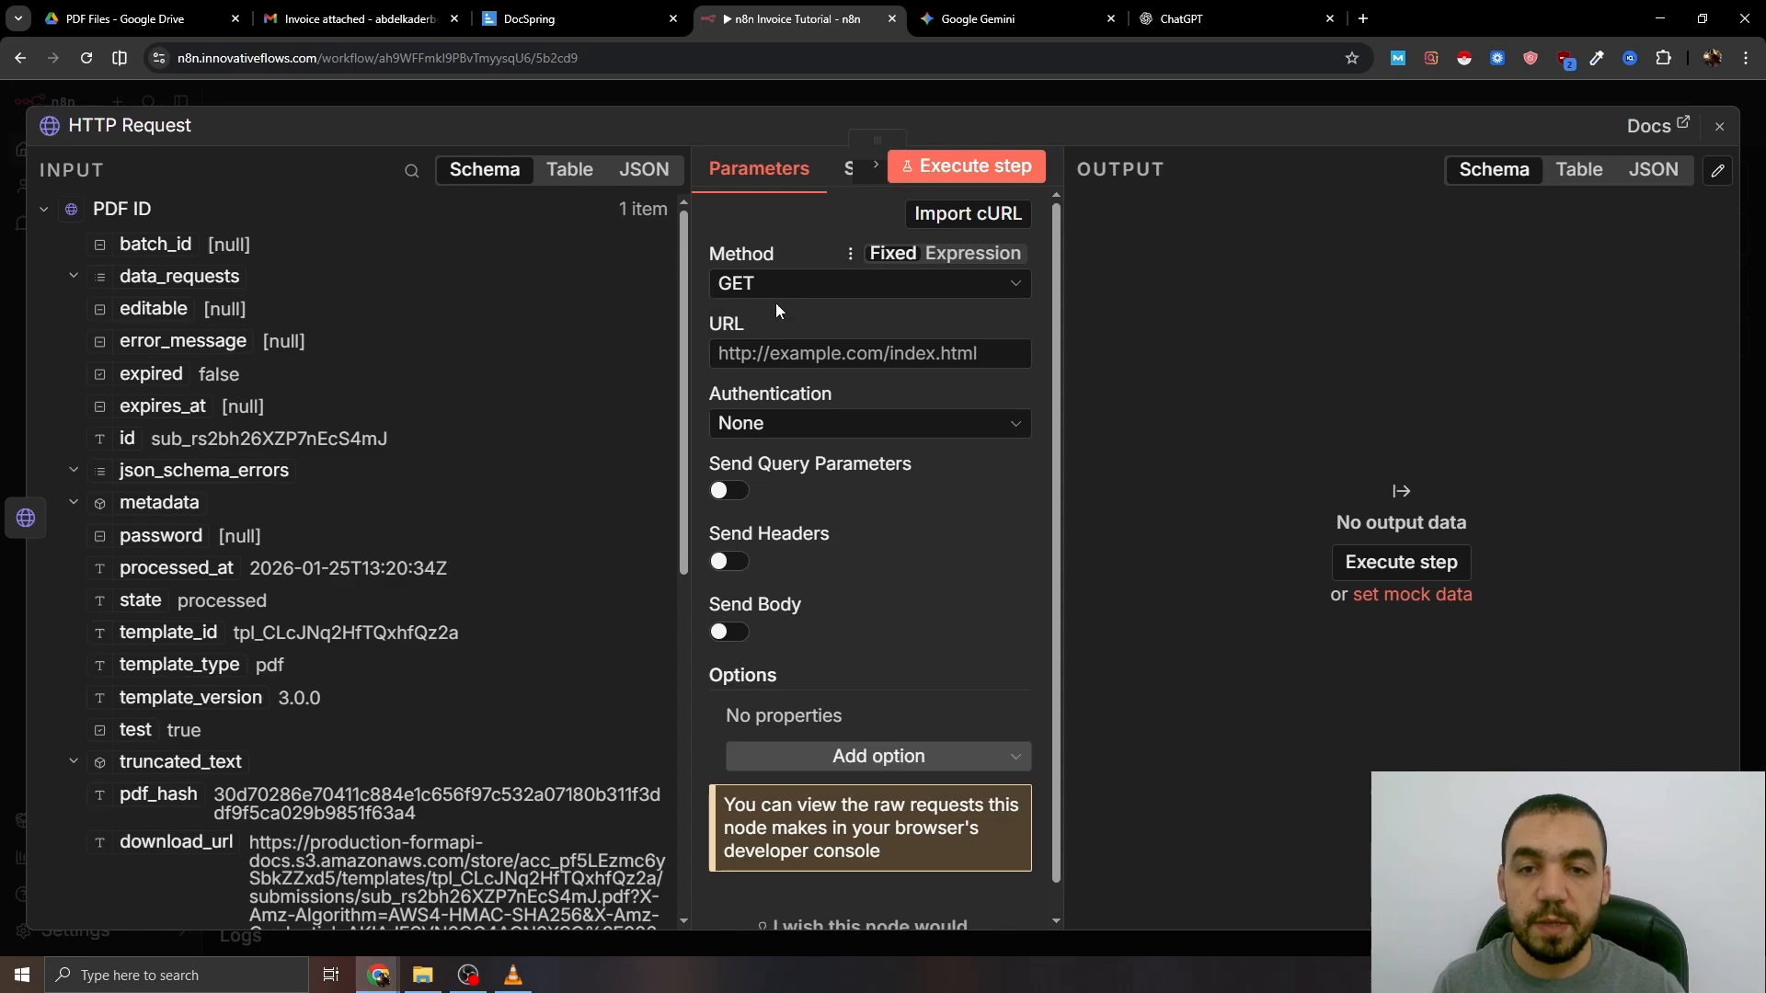
left_click(764, 354)
scroll(406, 396, "down", 5)
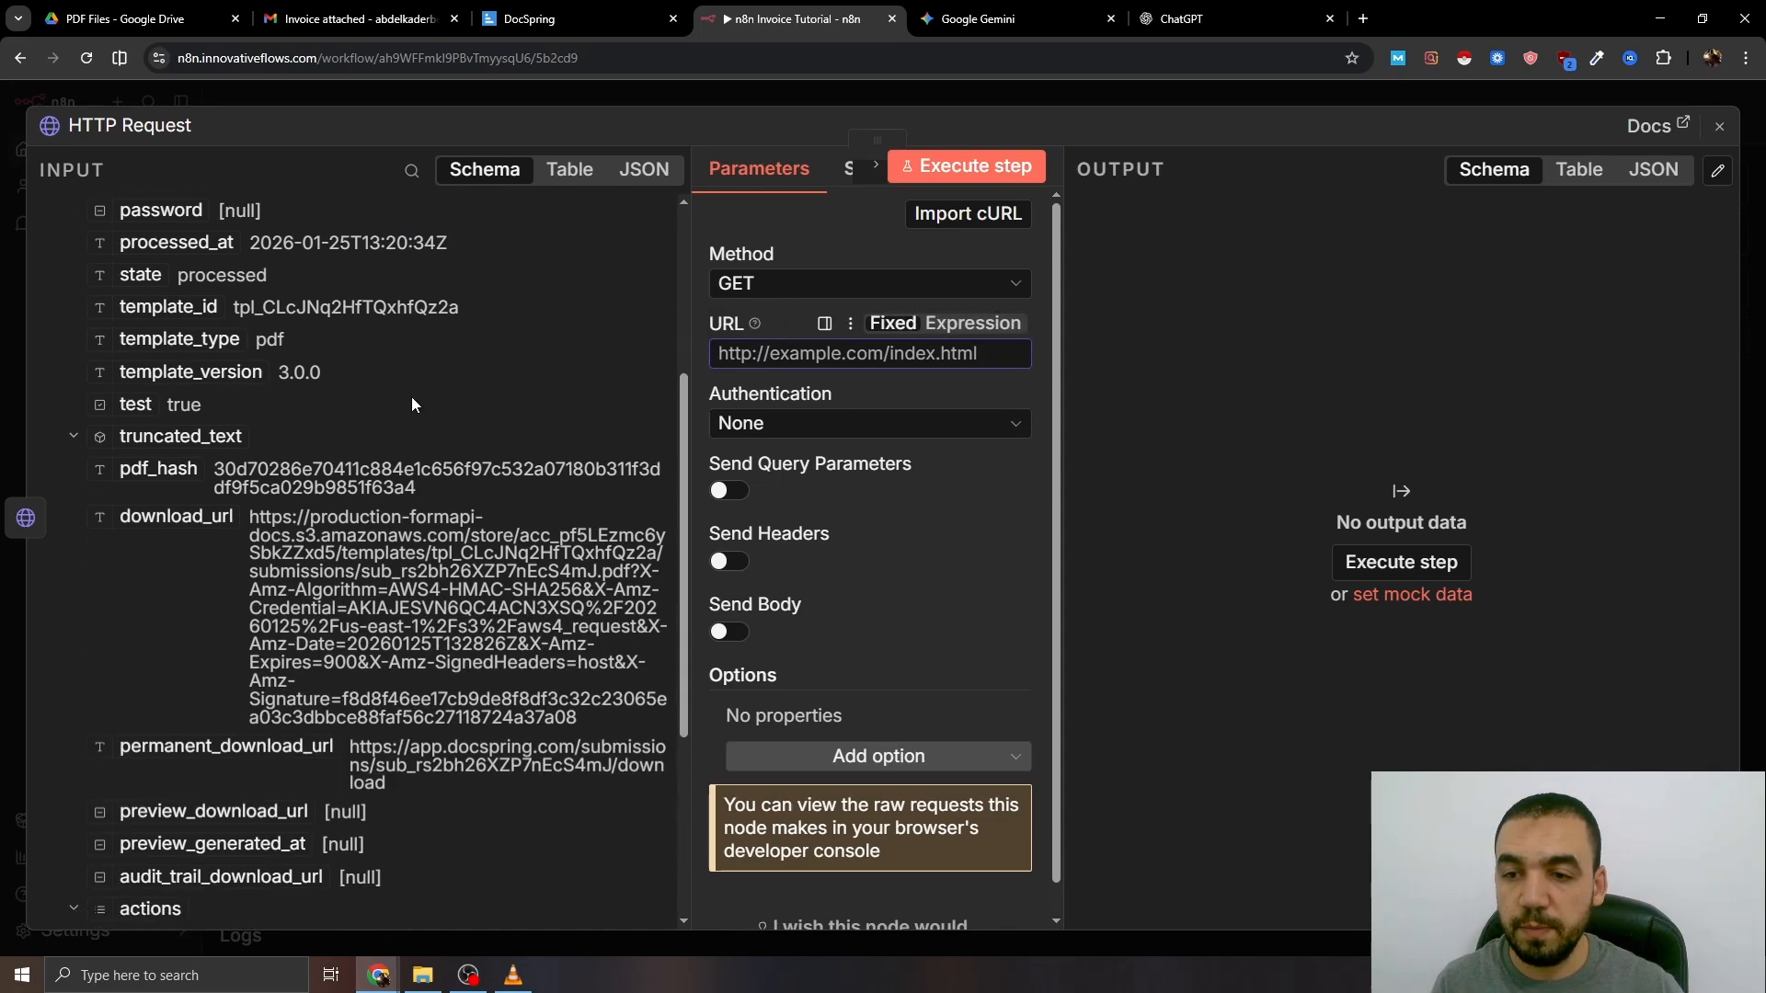
left_click_drag(194, 391, 810, 355)
- Add the Response option with Response Format set to File
scroll(920, 598, "down", 1)
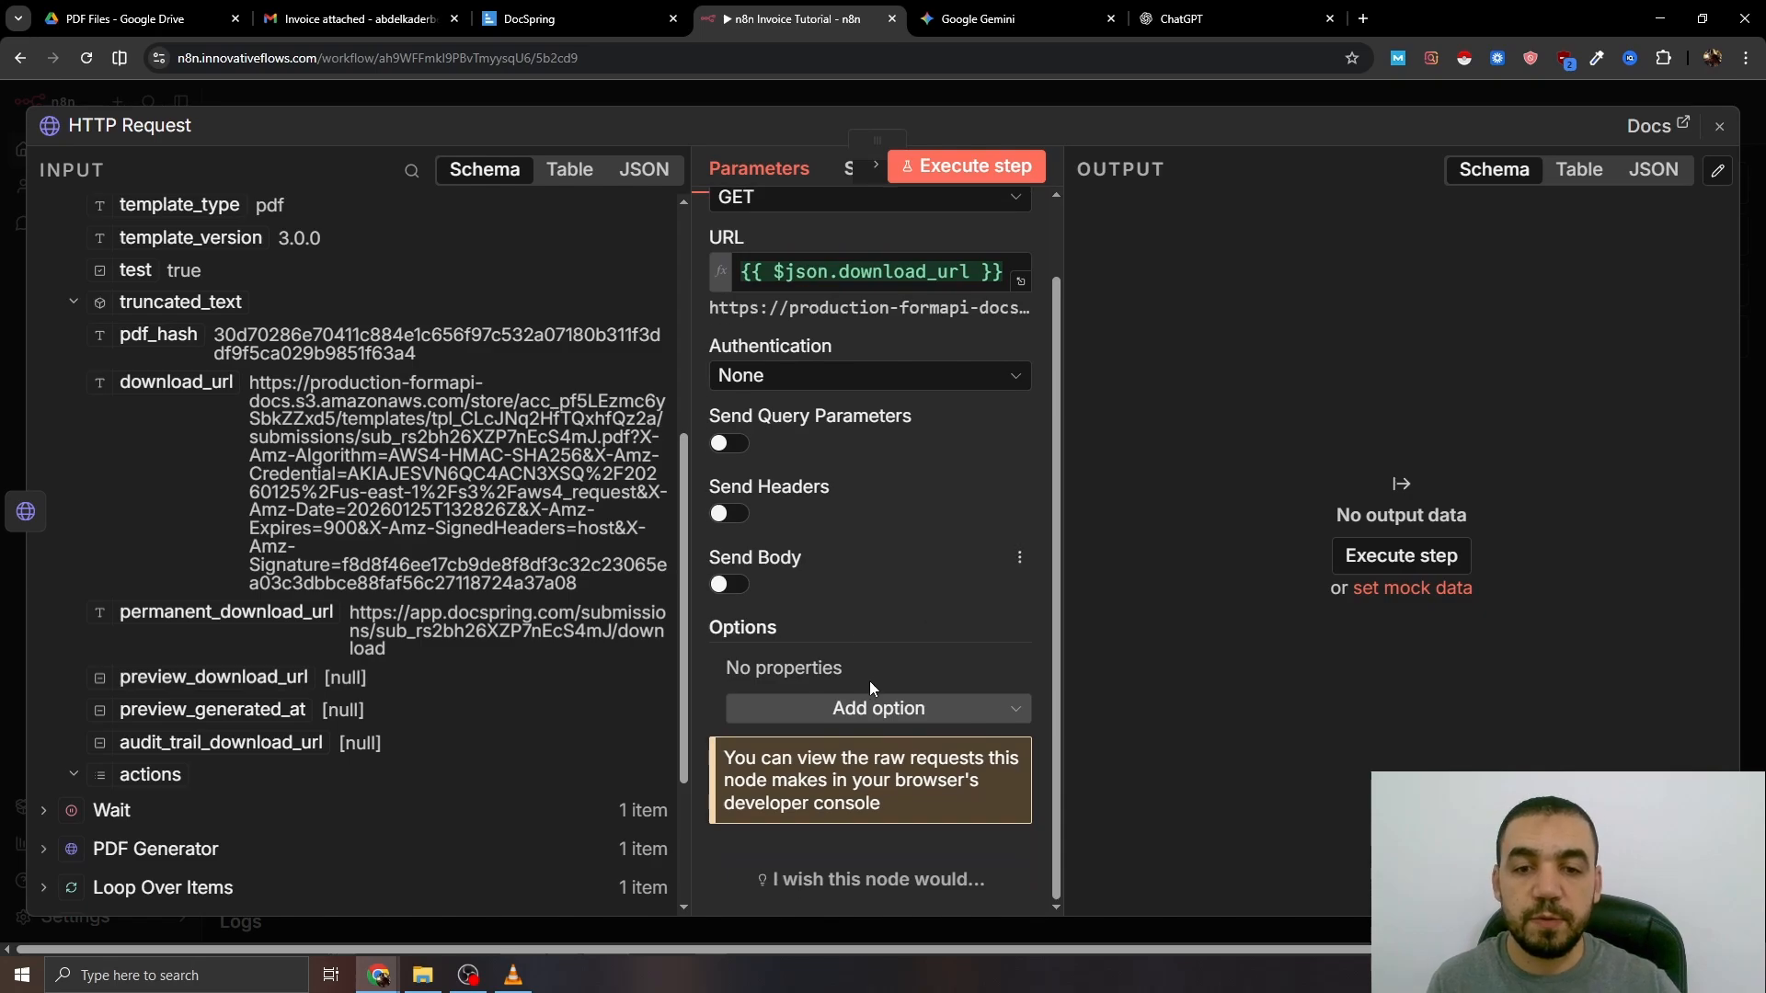
left_click(874, 708)
left_click(856, 572)
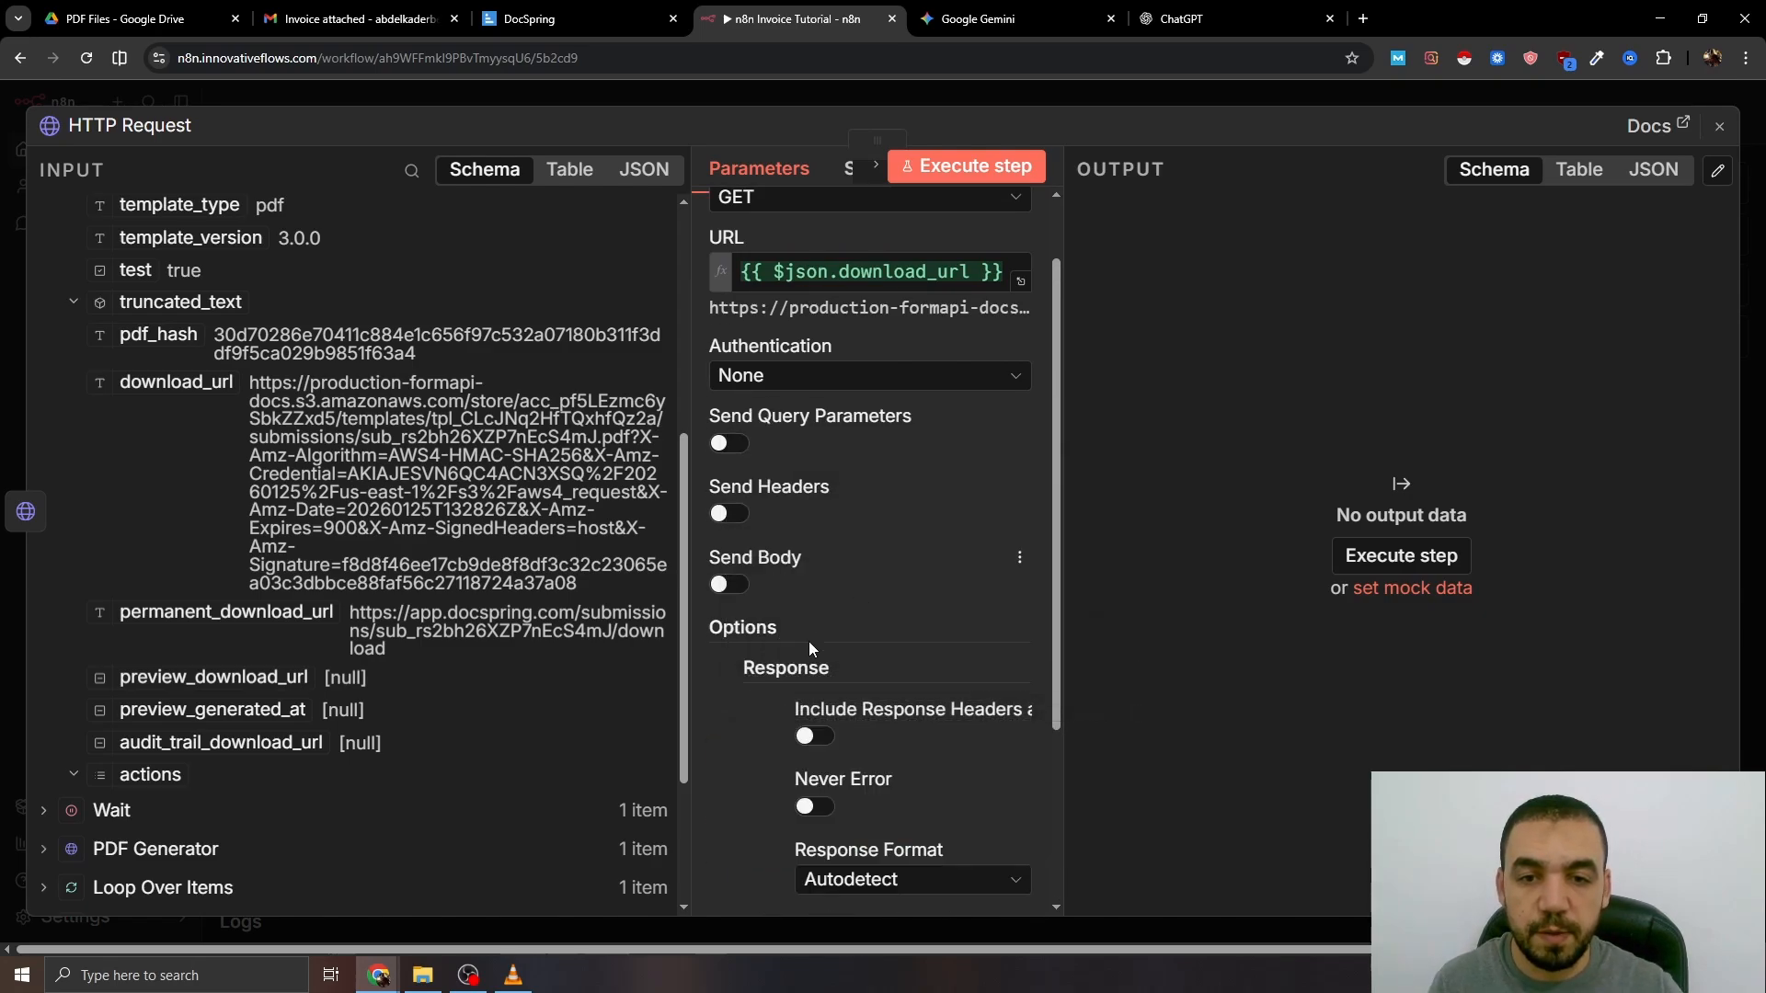
scroll(828, 653, "down", 2)
left_click(848, 697)
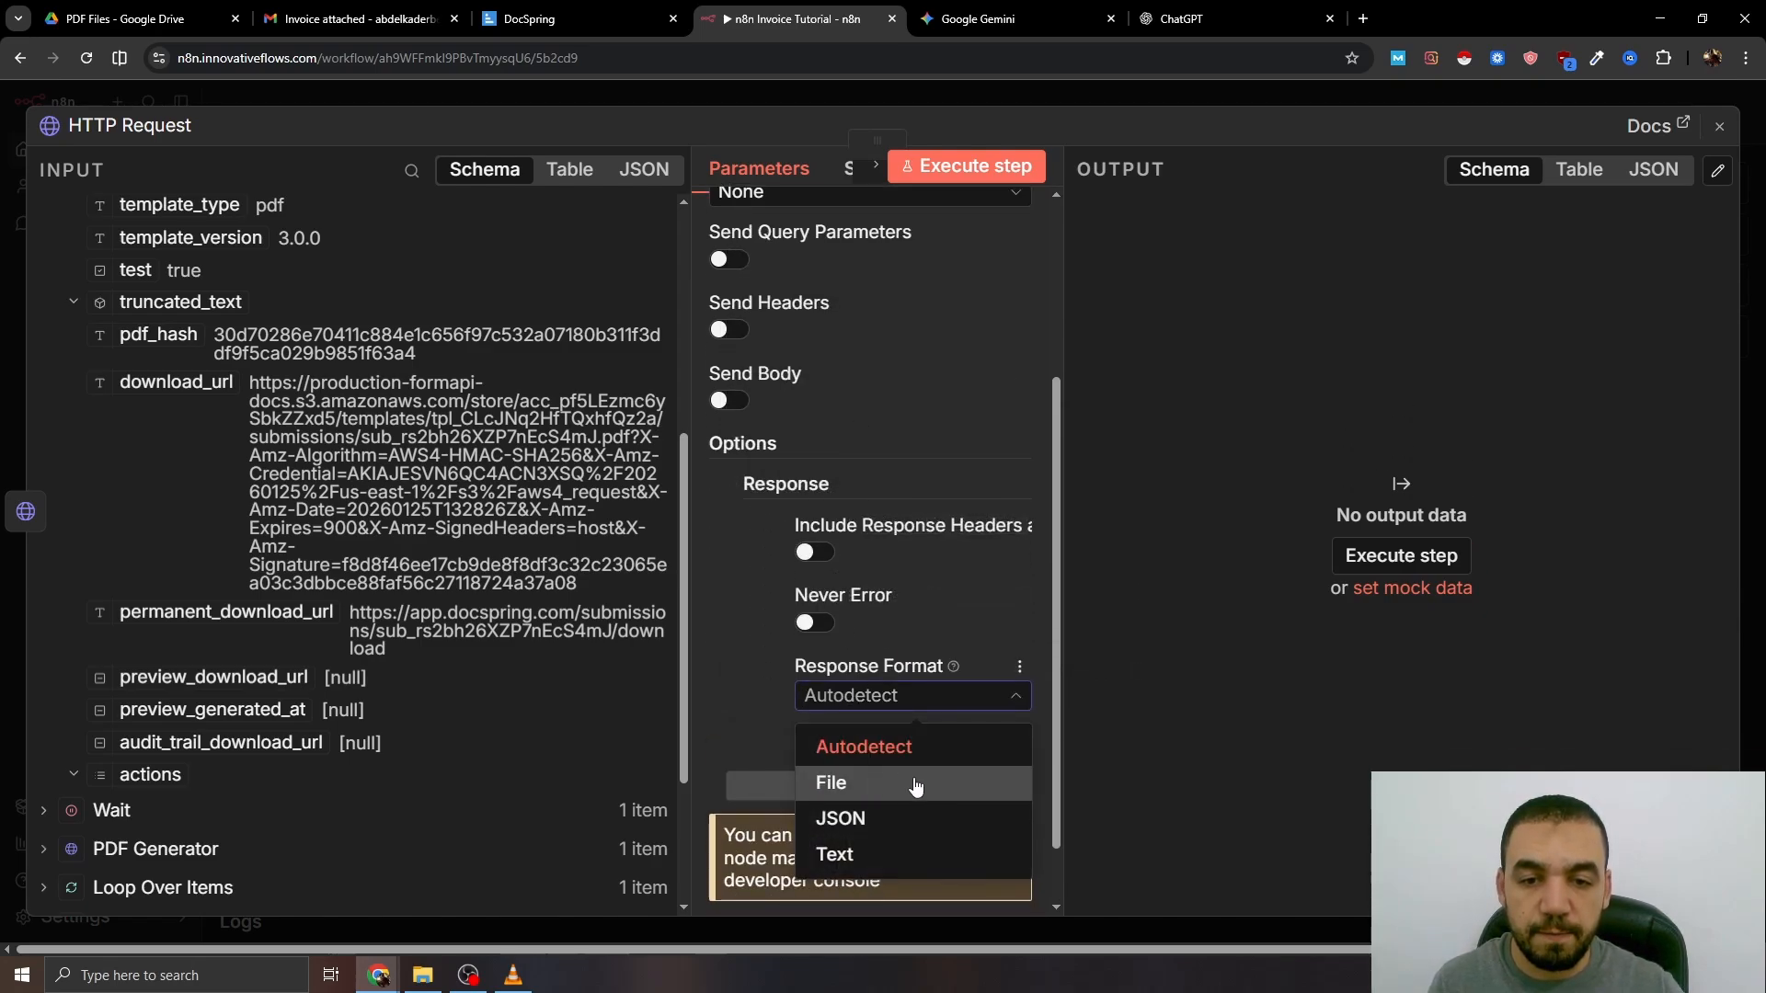
left_click(832, 780)
scroll(850, 708, "down", 1)
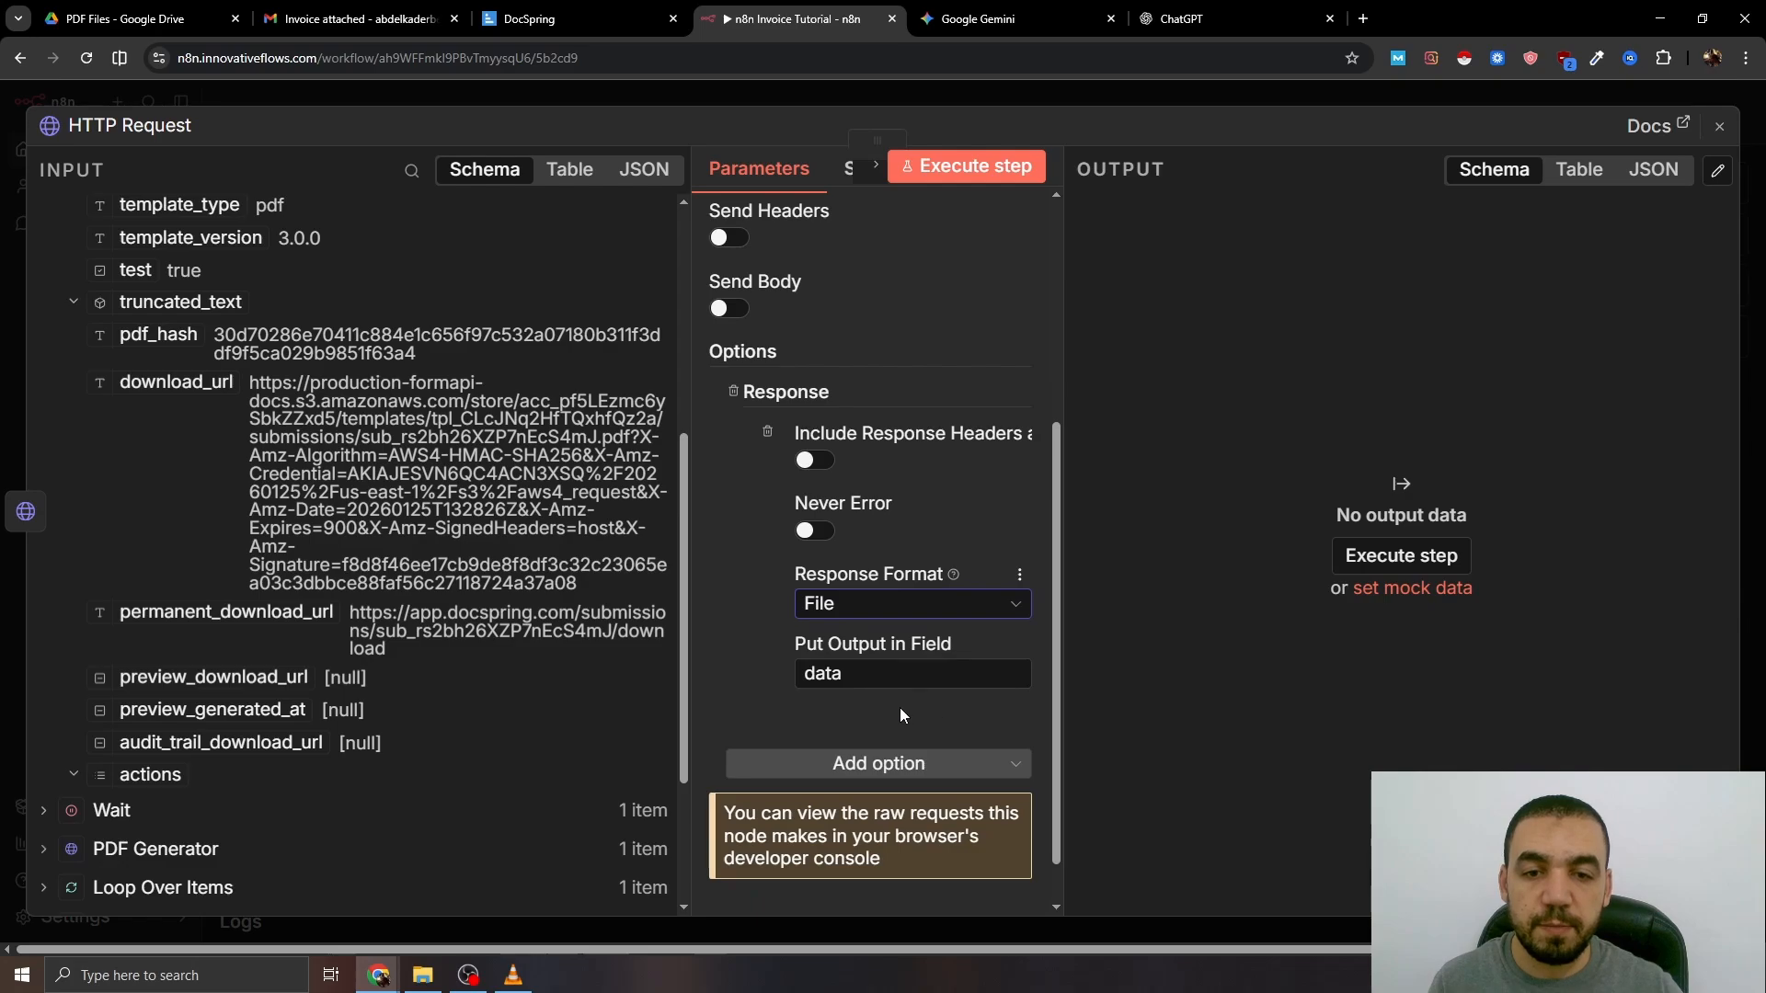
scroll(925, 671, "down", 1)
- Rename the new HTTP Request node to 'Download Invoice'
left_click(1039, 97)
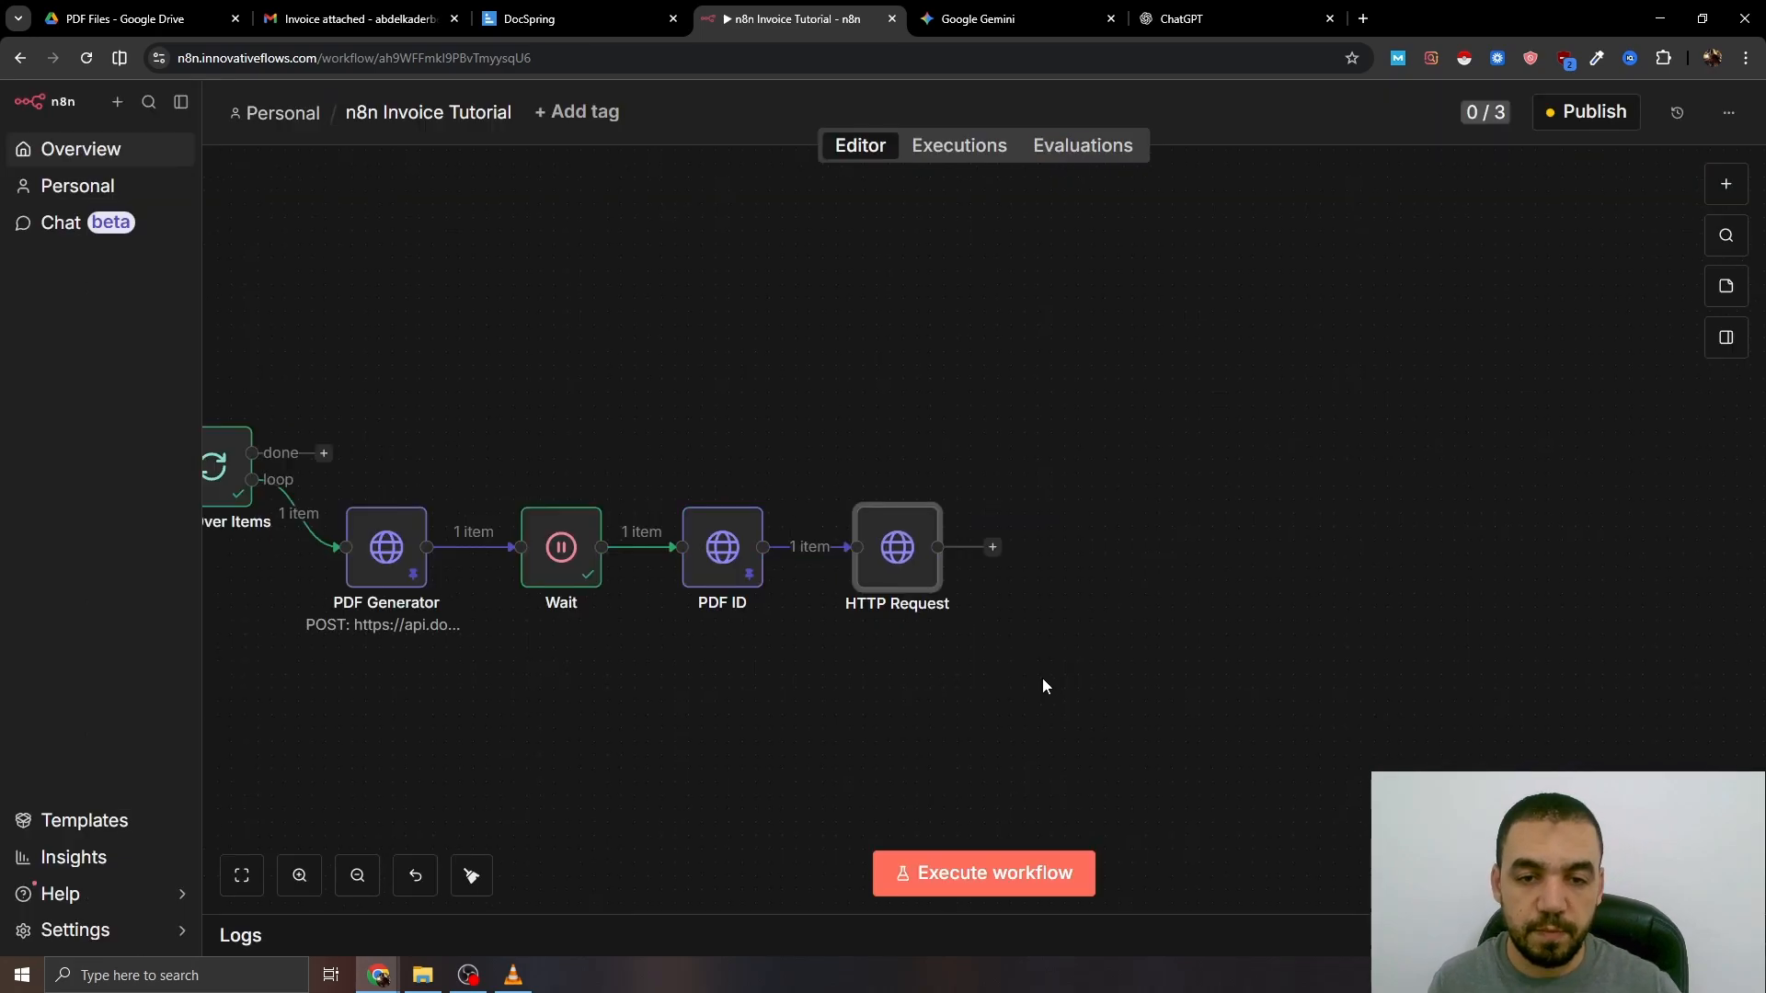
key("F2")
type("Do")
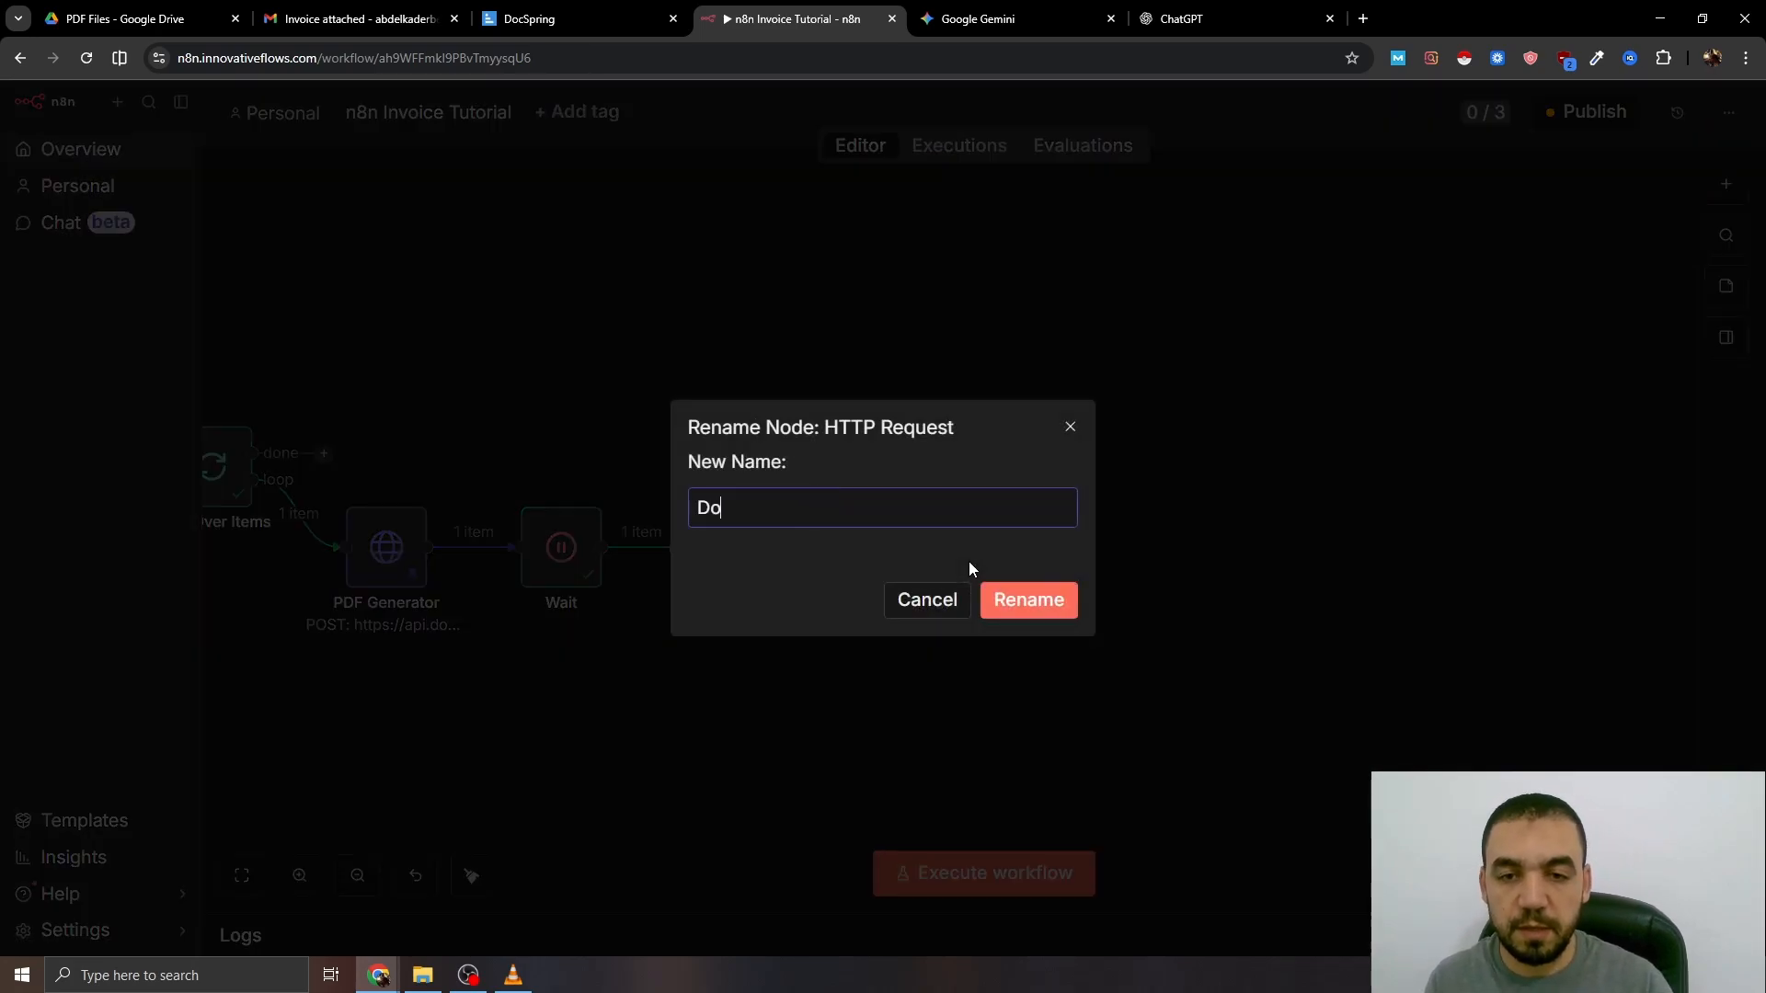
type("wnload Invoice")
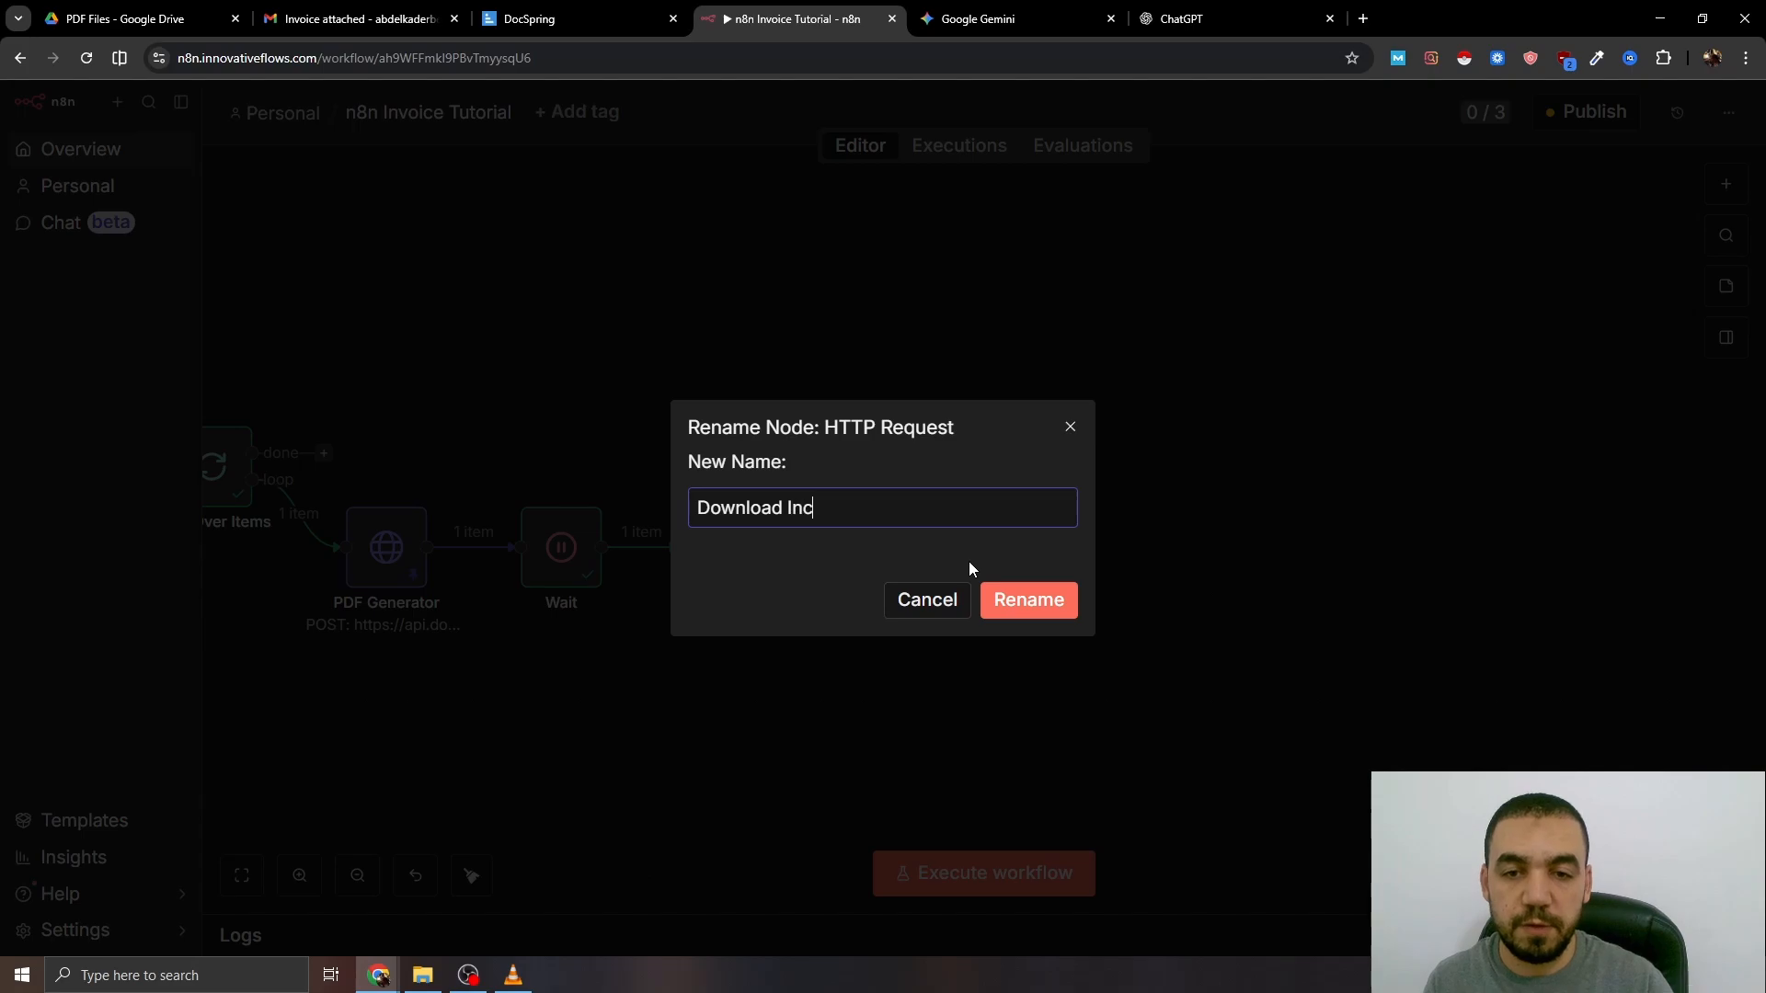
key("Return")
- Execute a test run of the workflow and reactivate the Wait node
left_click_drag(1046, 679, 1057, 678)
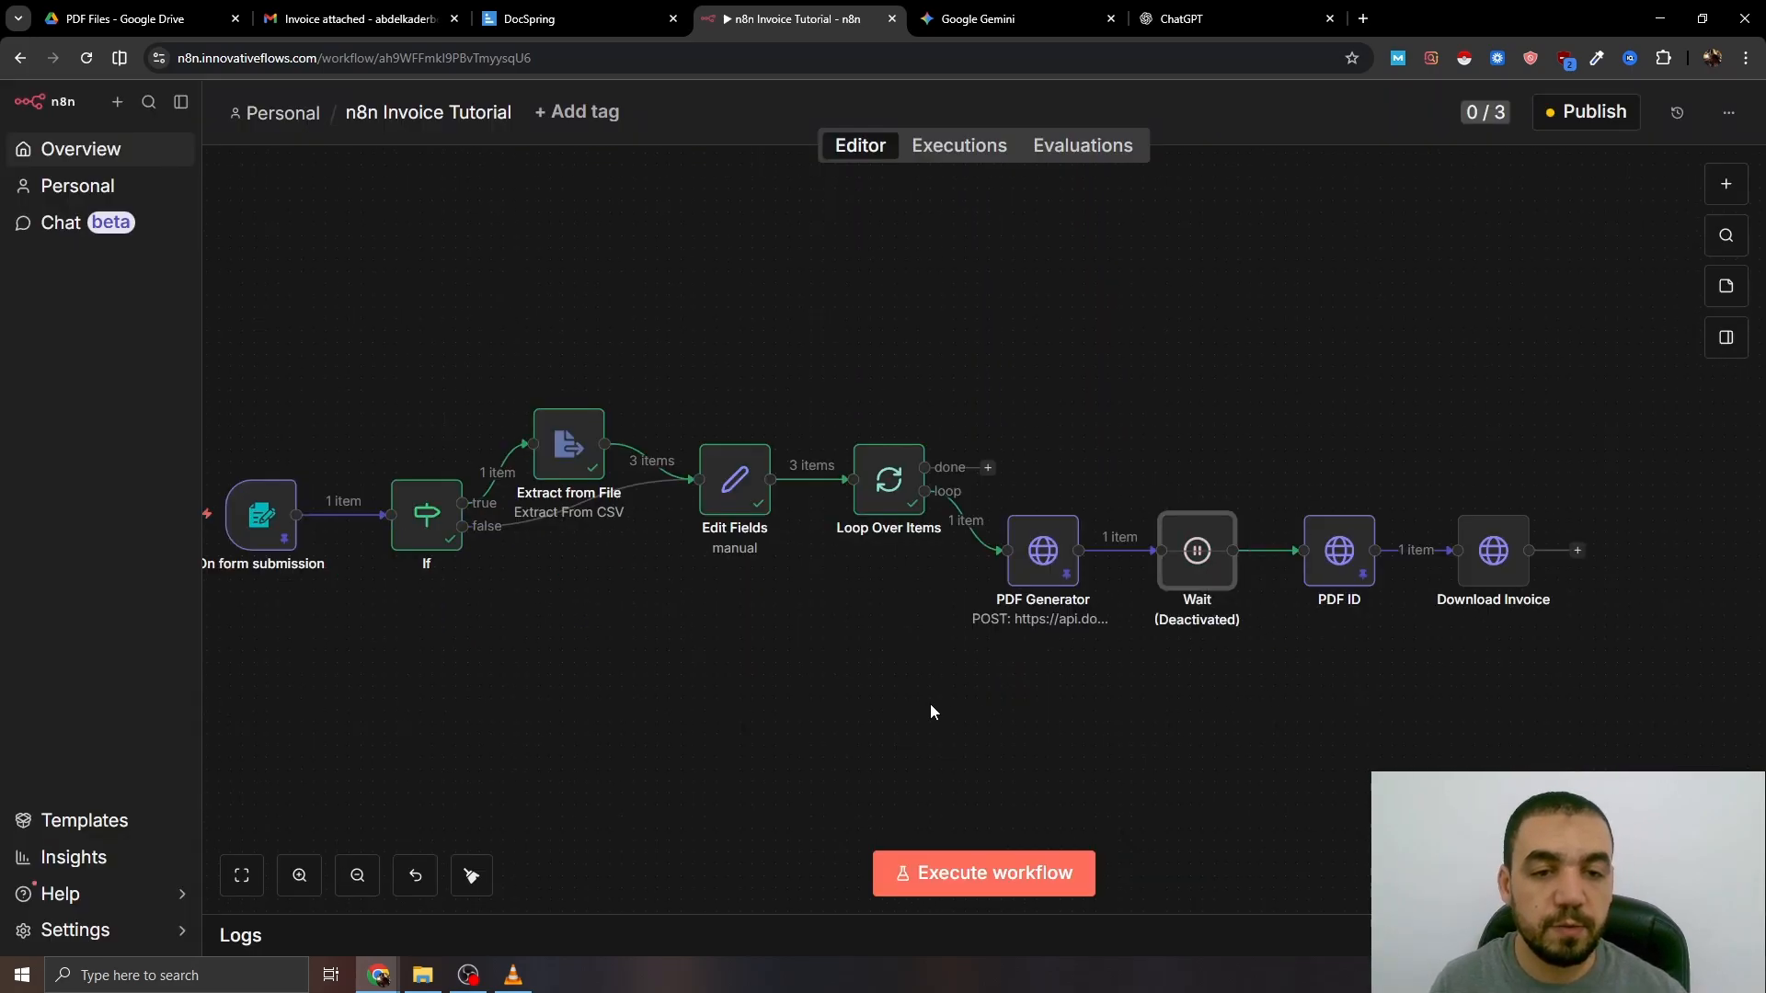
left_click_drag(947, 691, 1051, 682)
left_click(919, 873)
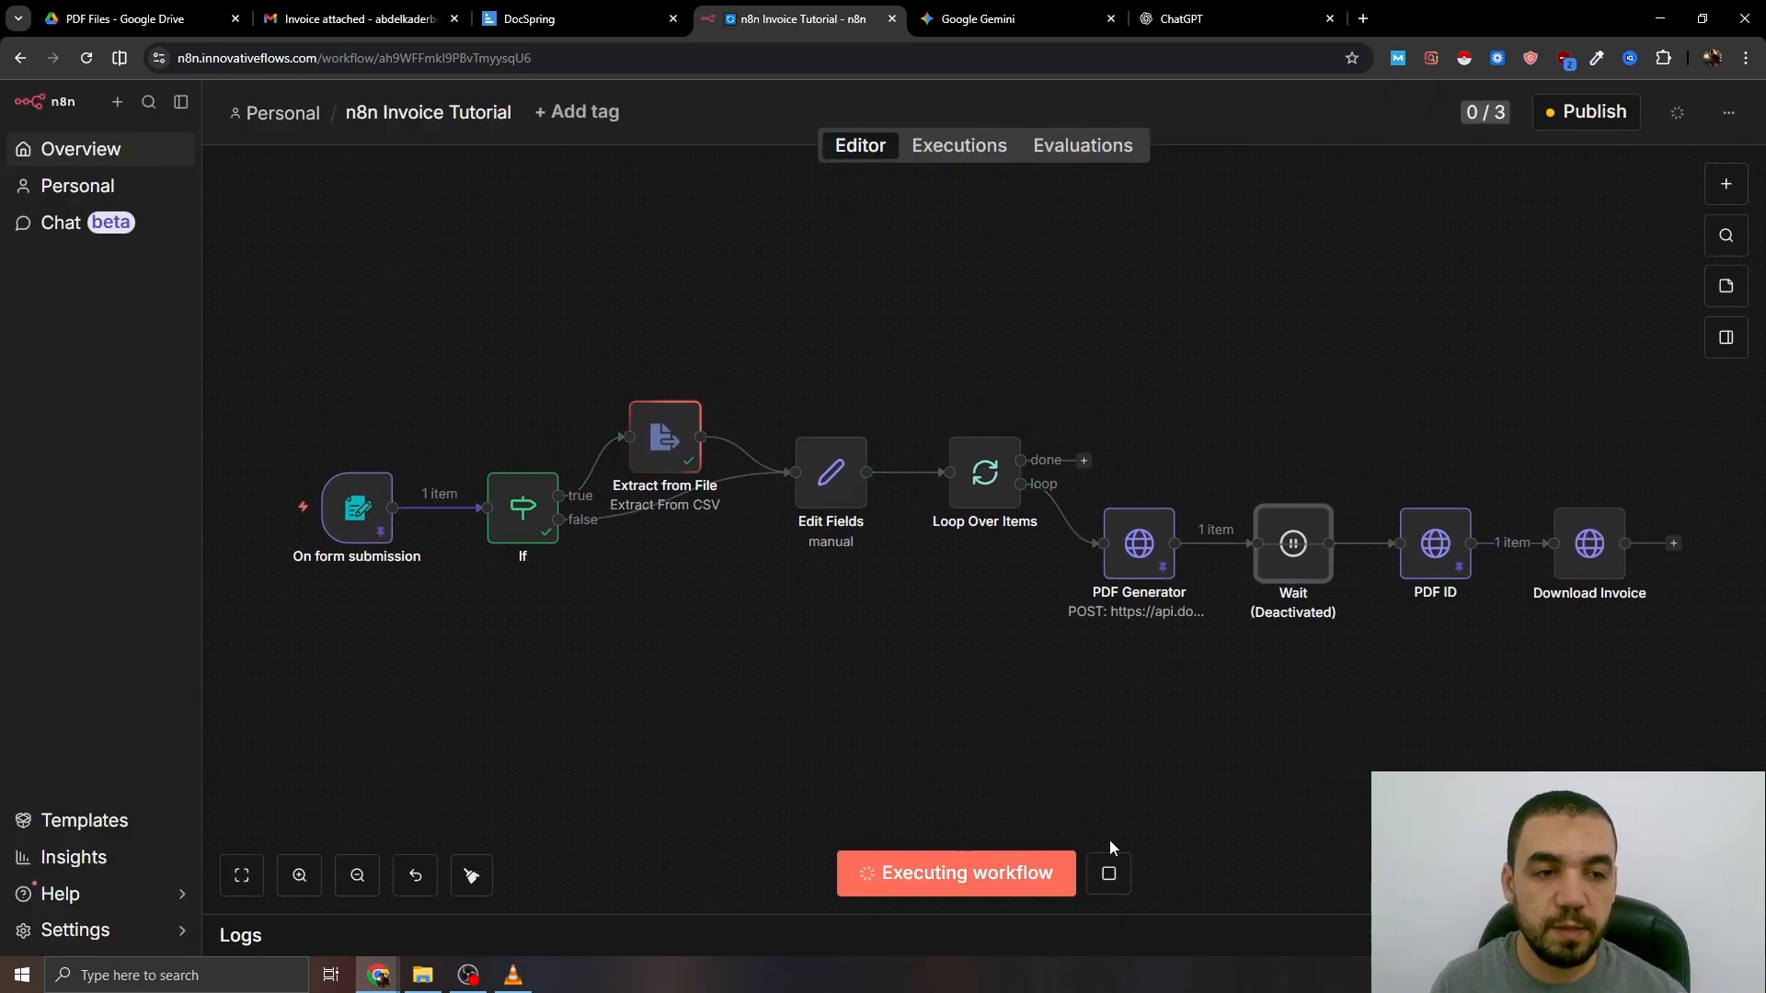
left_click_drag(1245, 692, 1126, 682)
mouse_move(1171, 533)
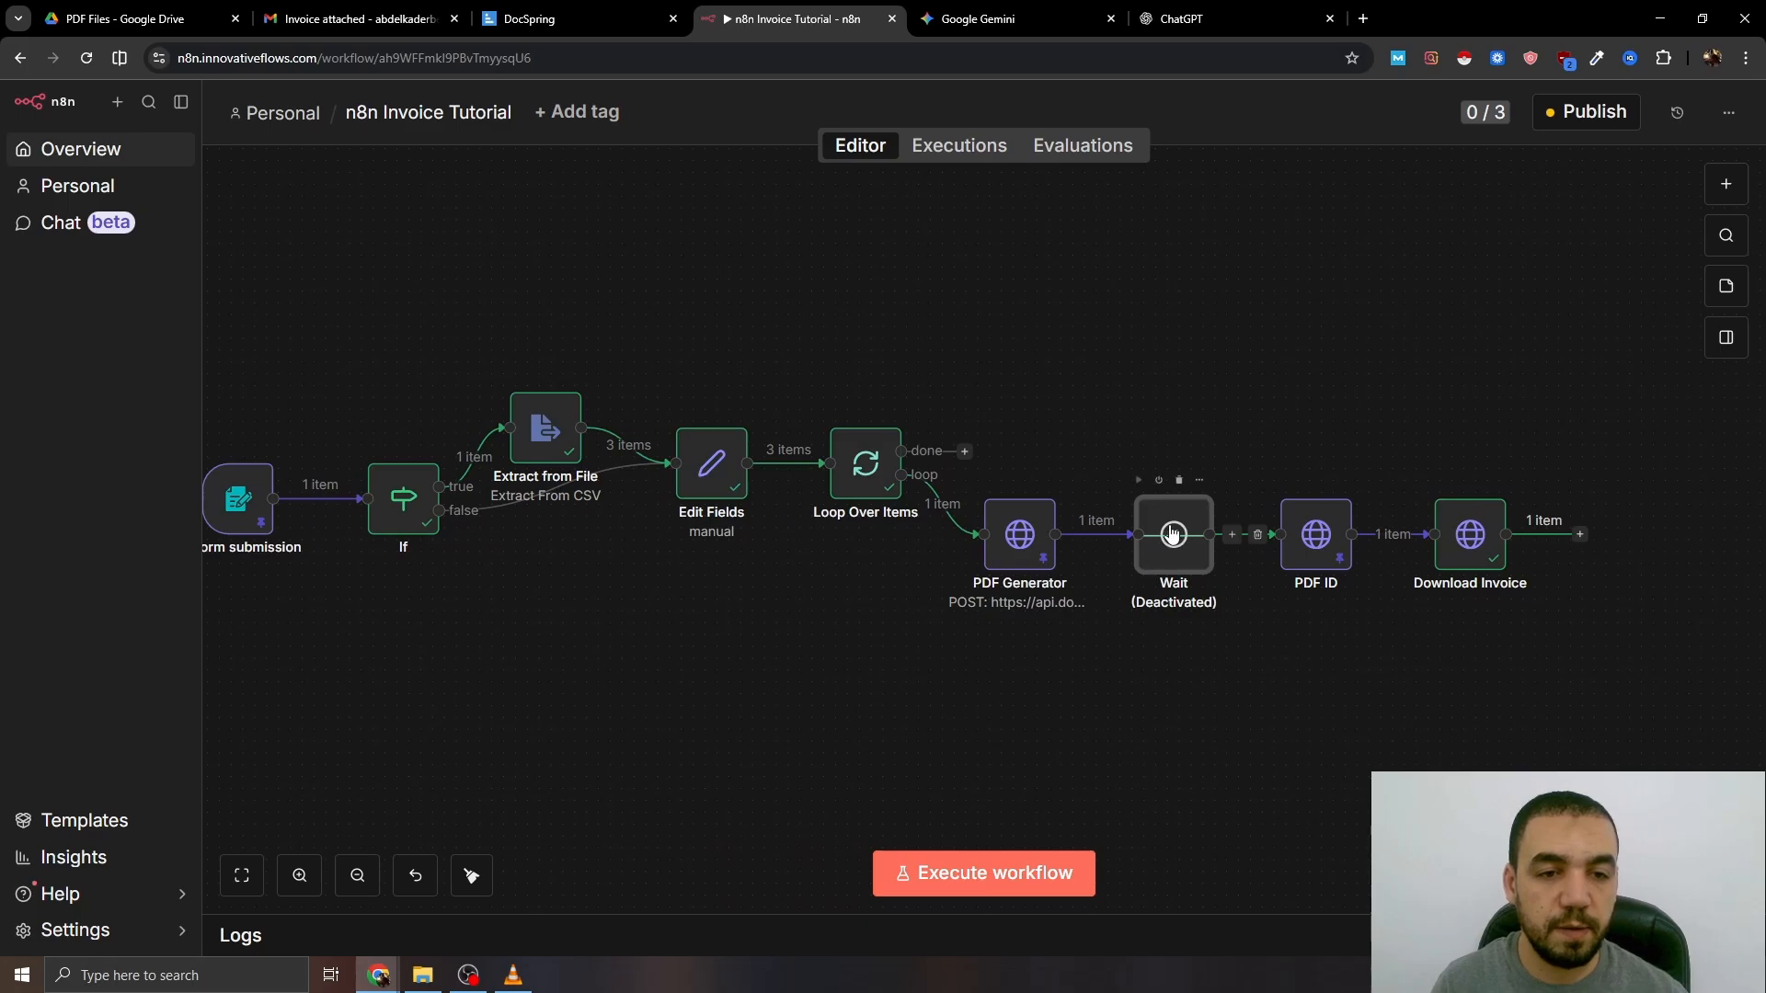
key("d")
left_click_drag(1294, 678, 935, 678)
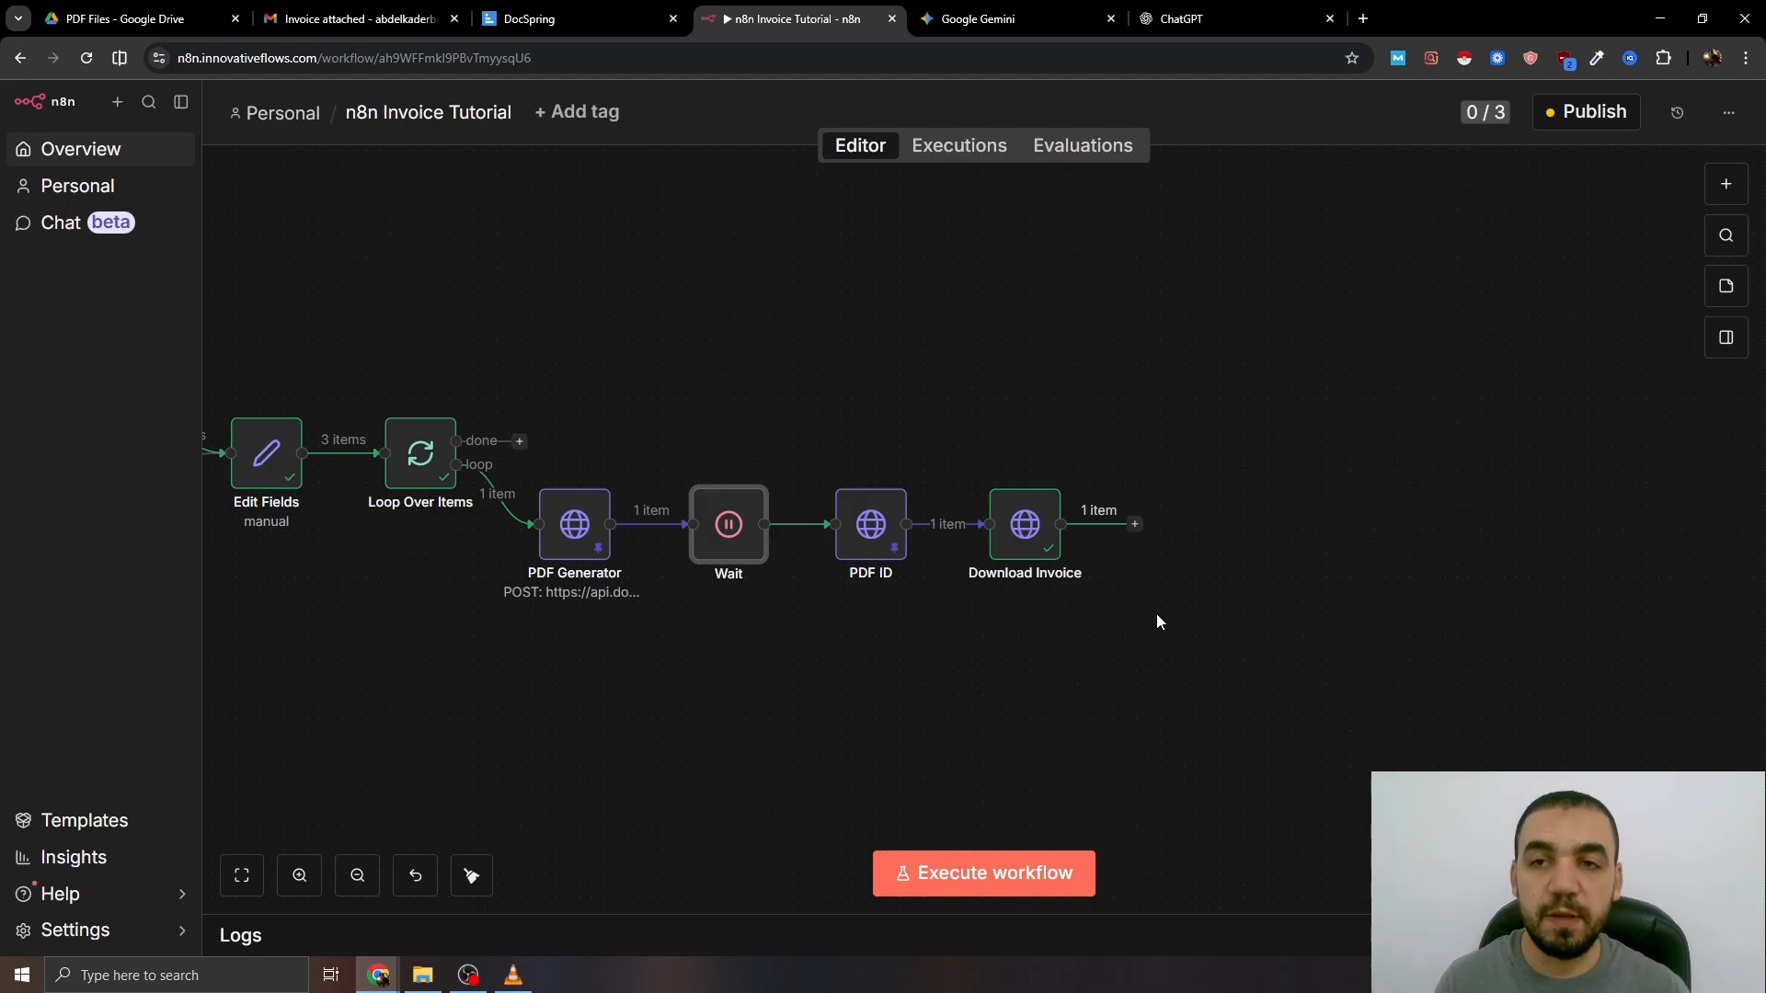
- Add a Google Drive Upload file node after Download Invoice
left_click(1135, 526)
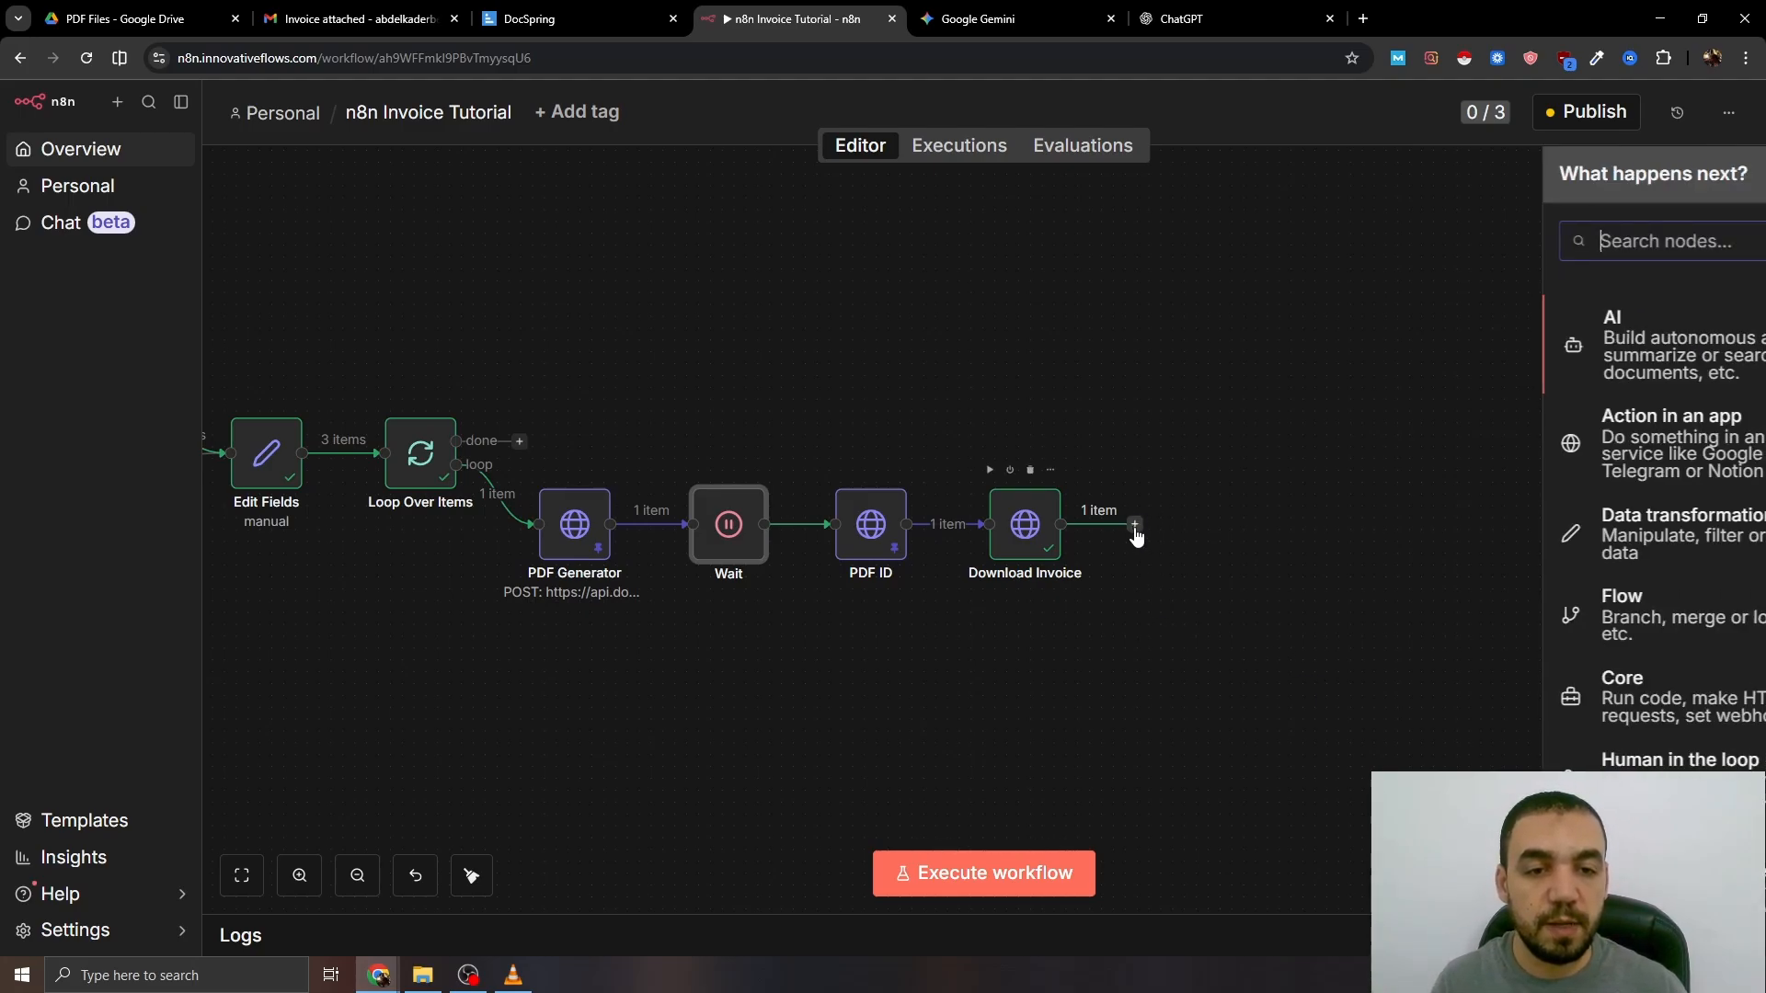
type("google")
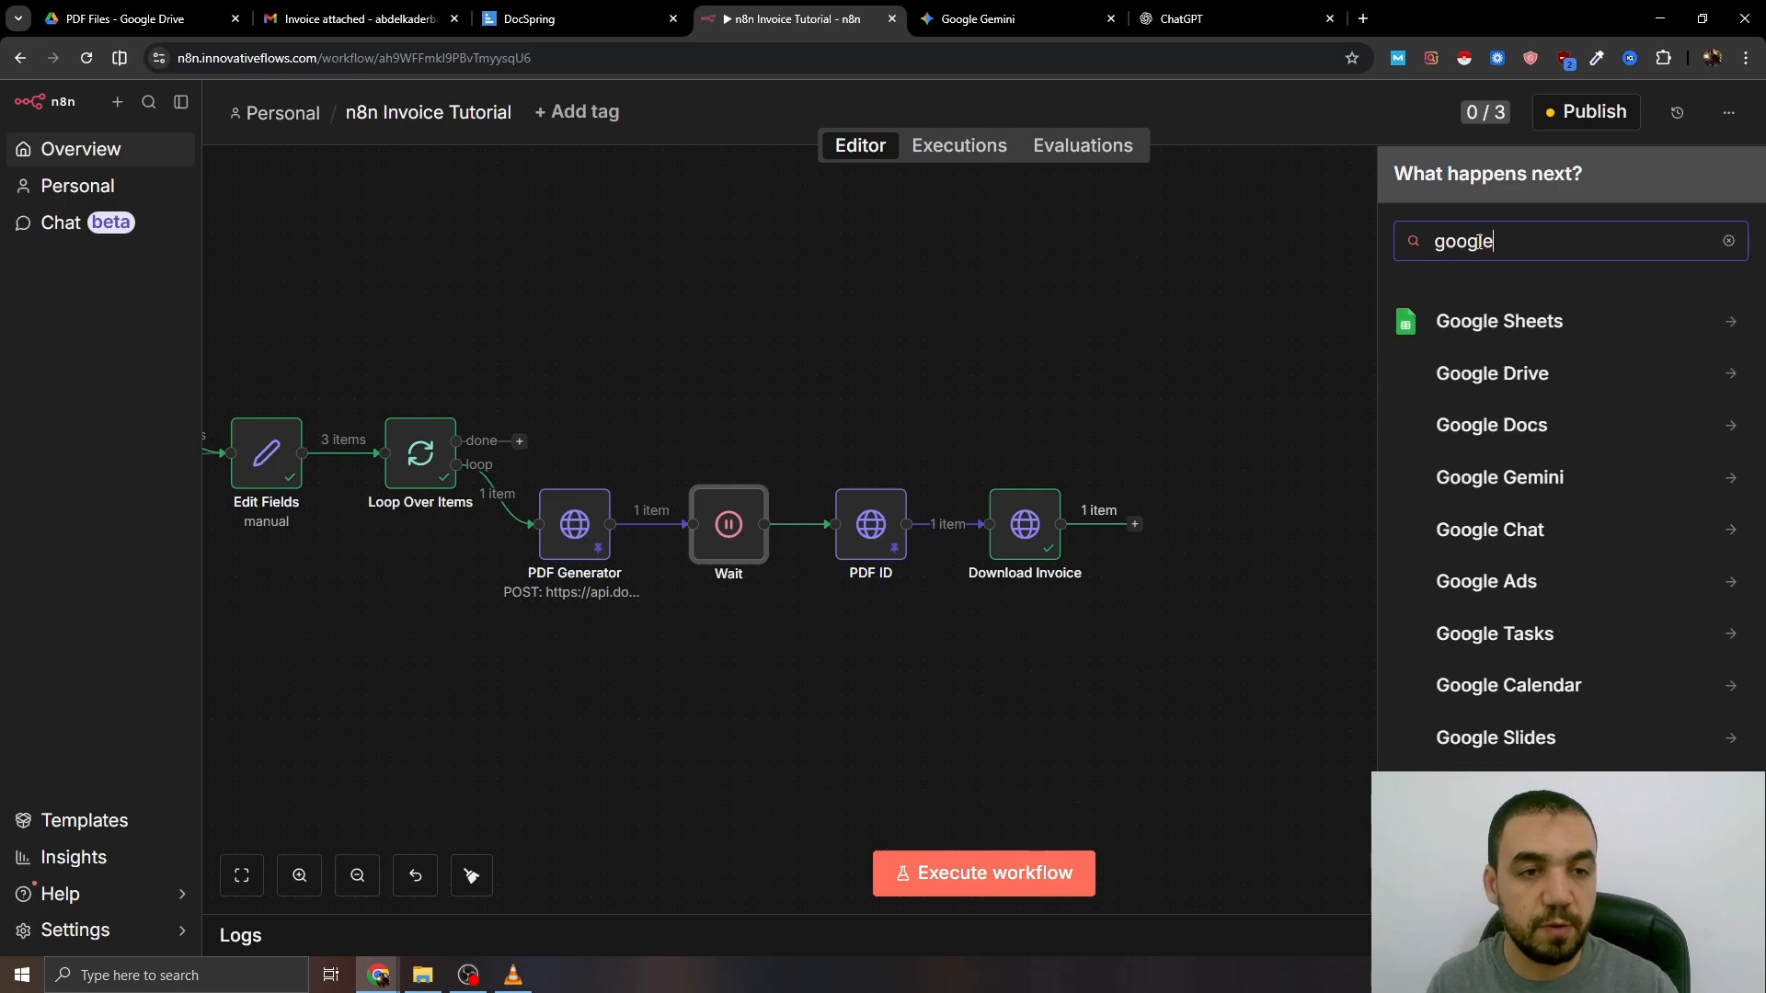
left_click(1497, 366)
scroll(1509, 479, "down", 3)
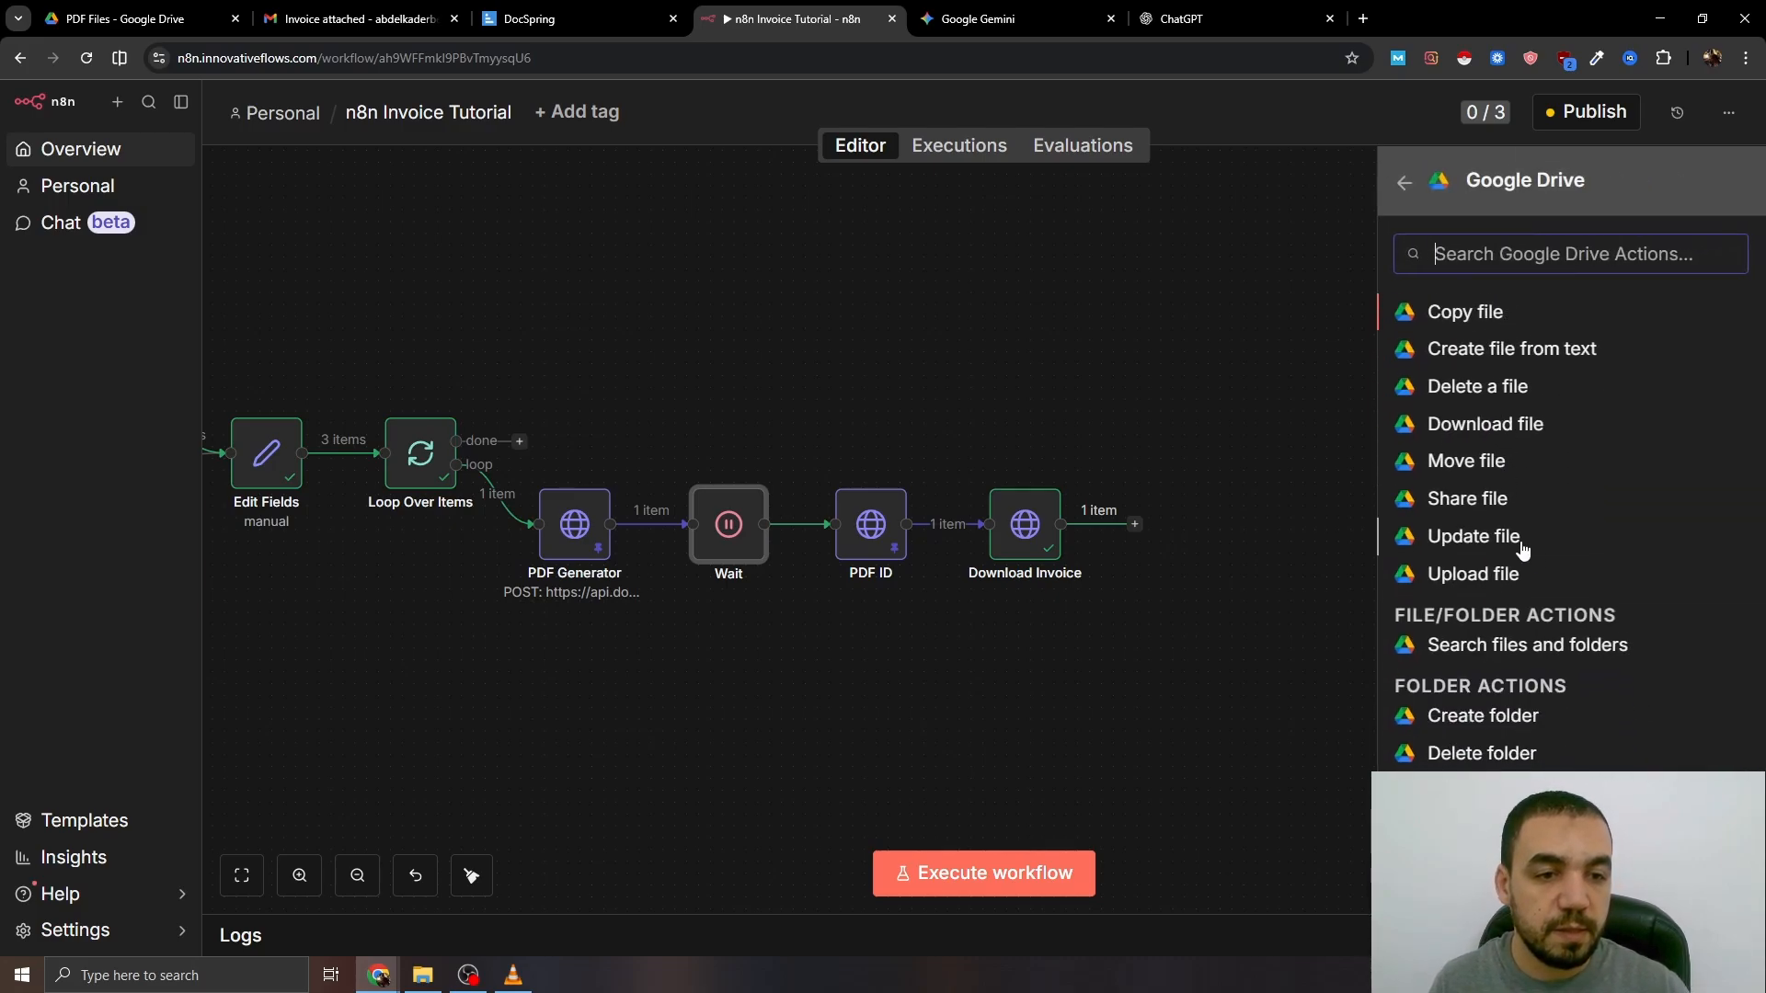
scroll(1579, 626, "up", 2)
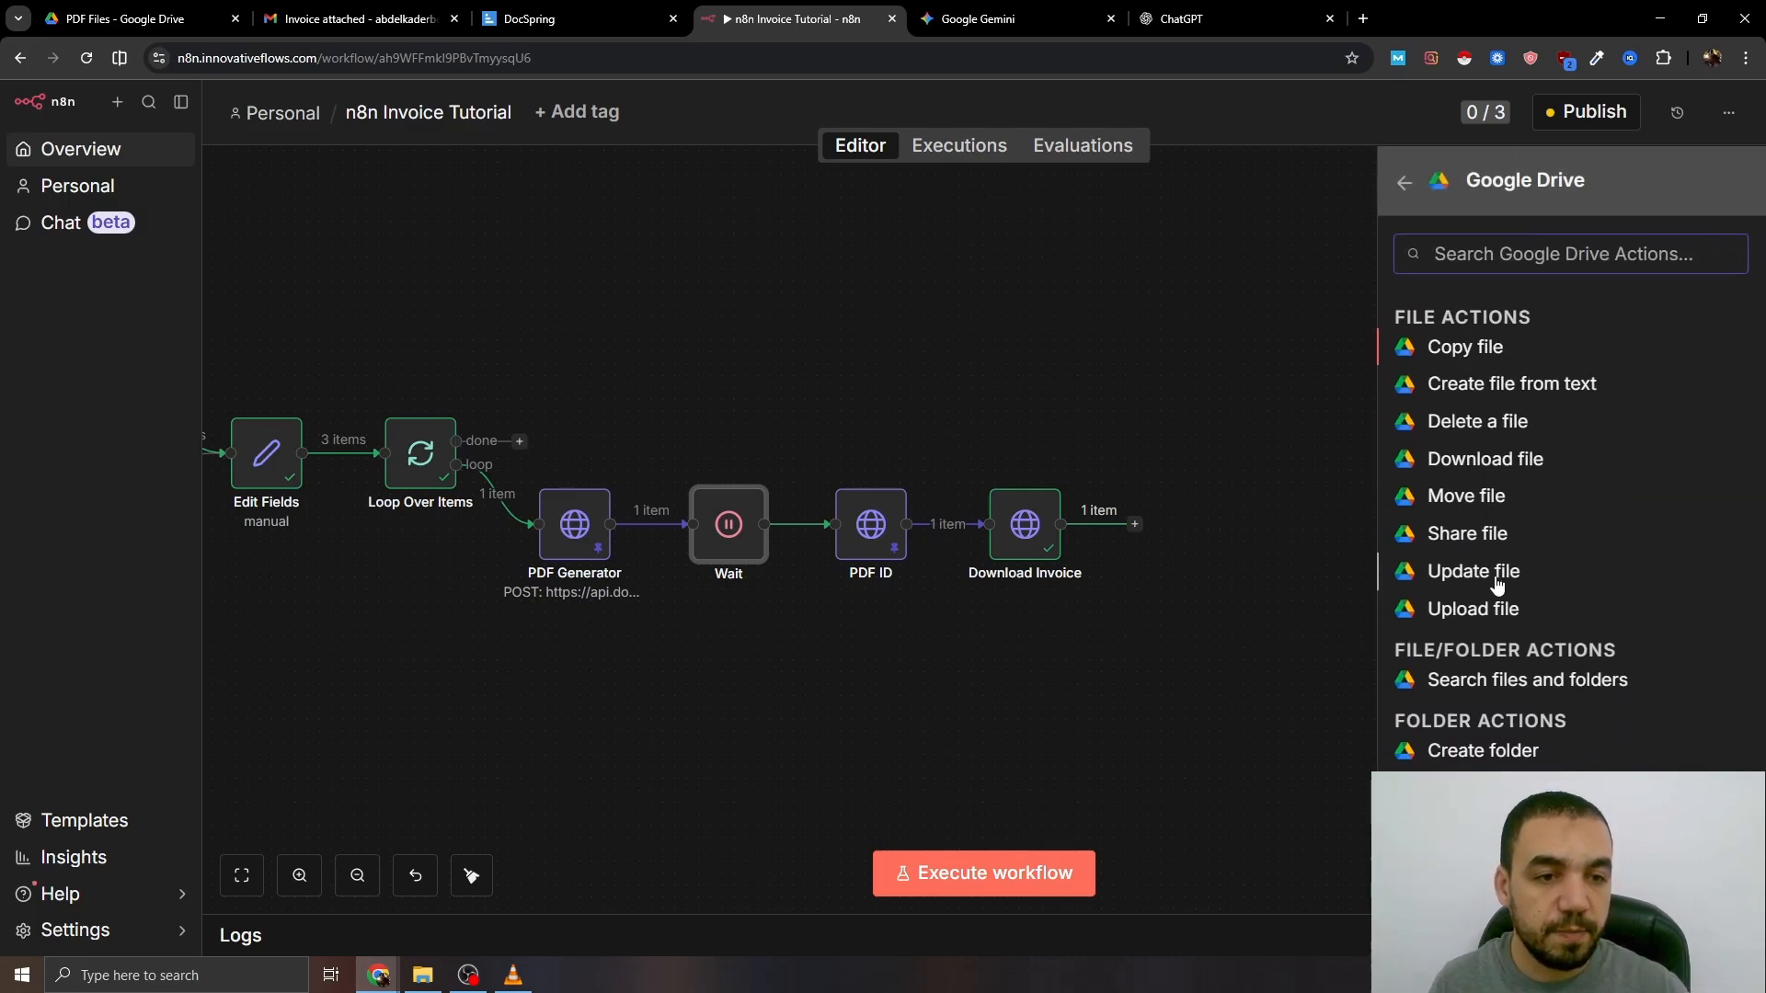
left_click(1435, 609)
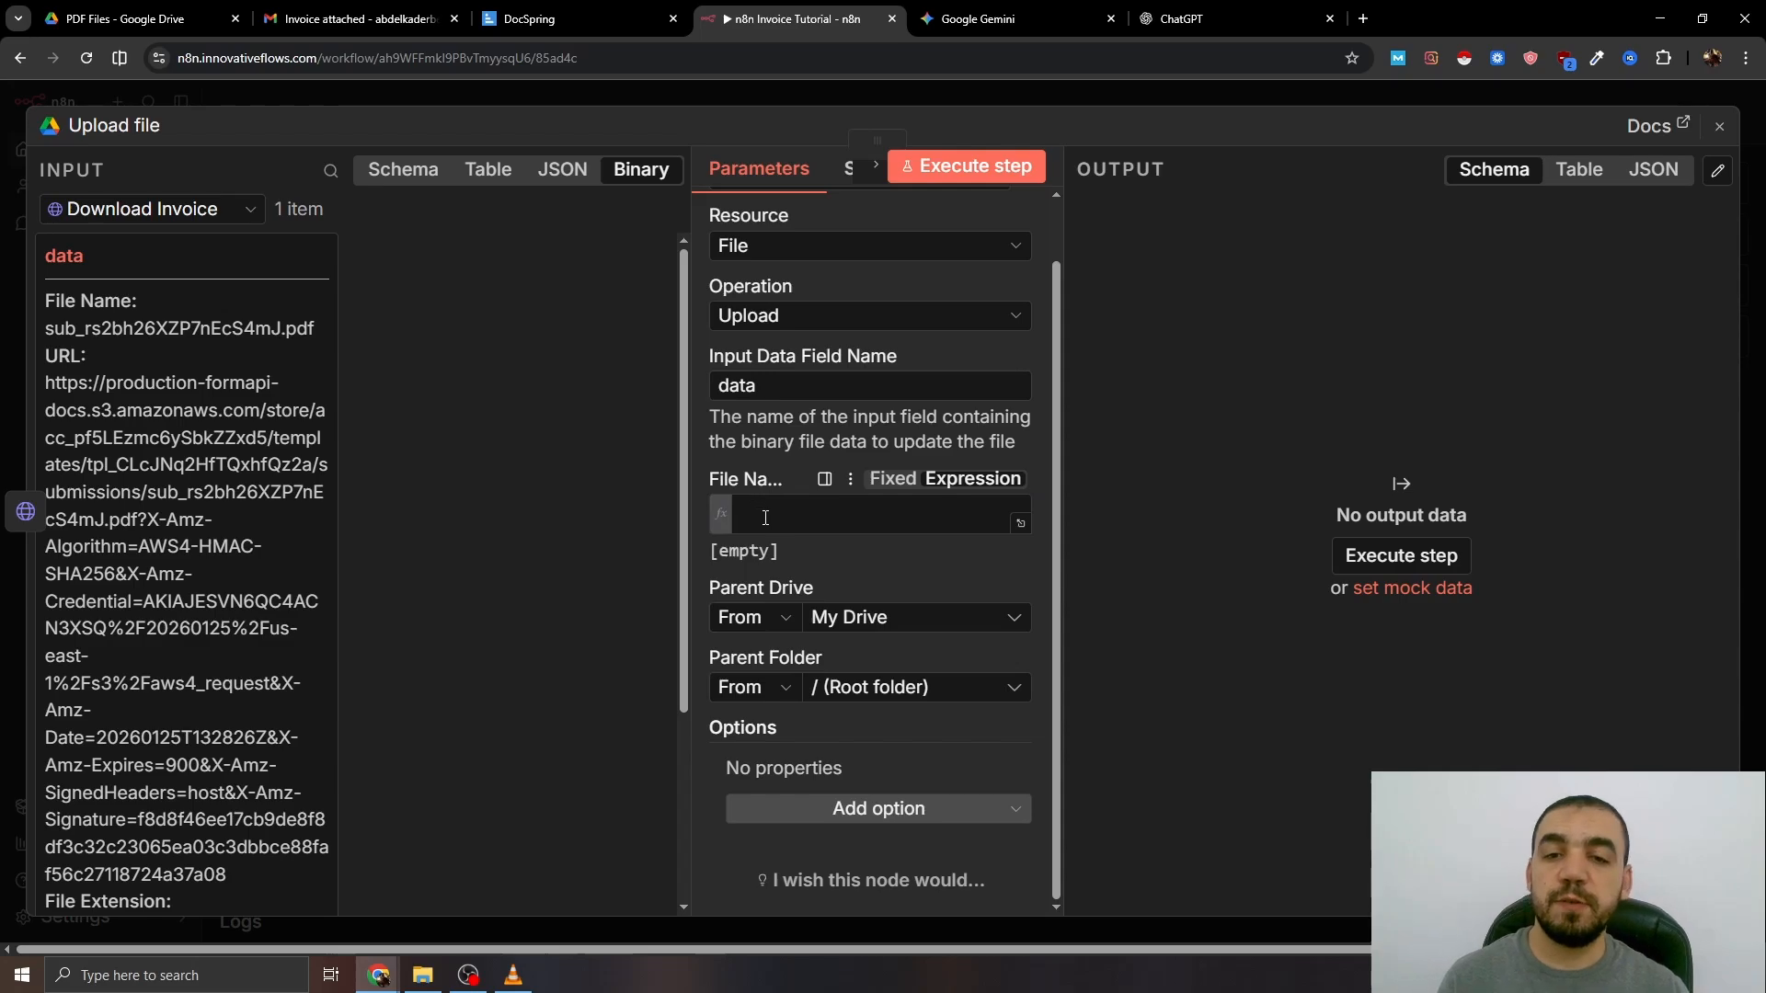
- Name the uploaded file 'Invoice for' followed by the Full Name field
left_click(765, 518)
type("Invoice for")
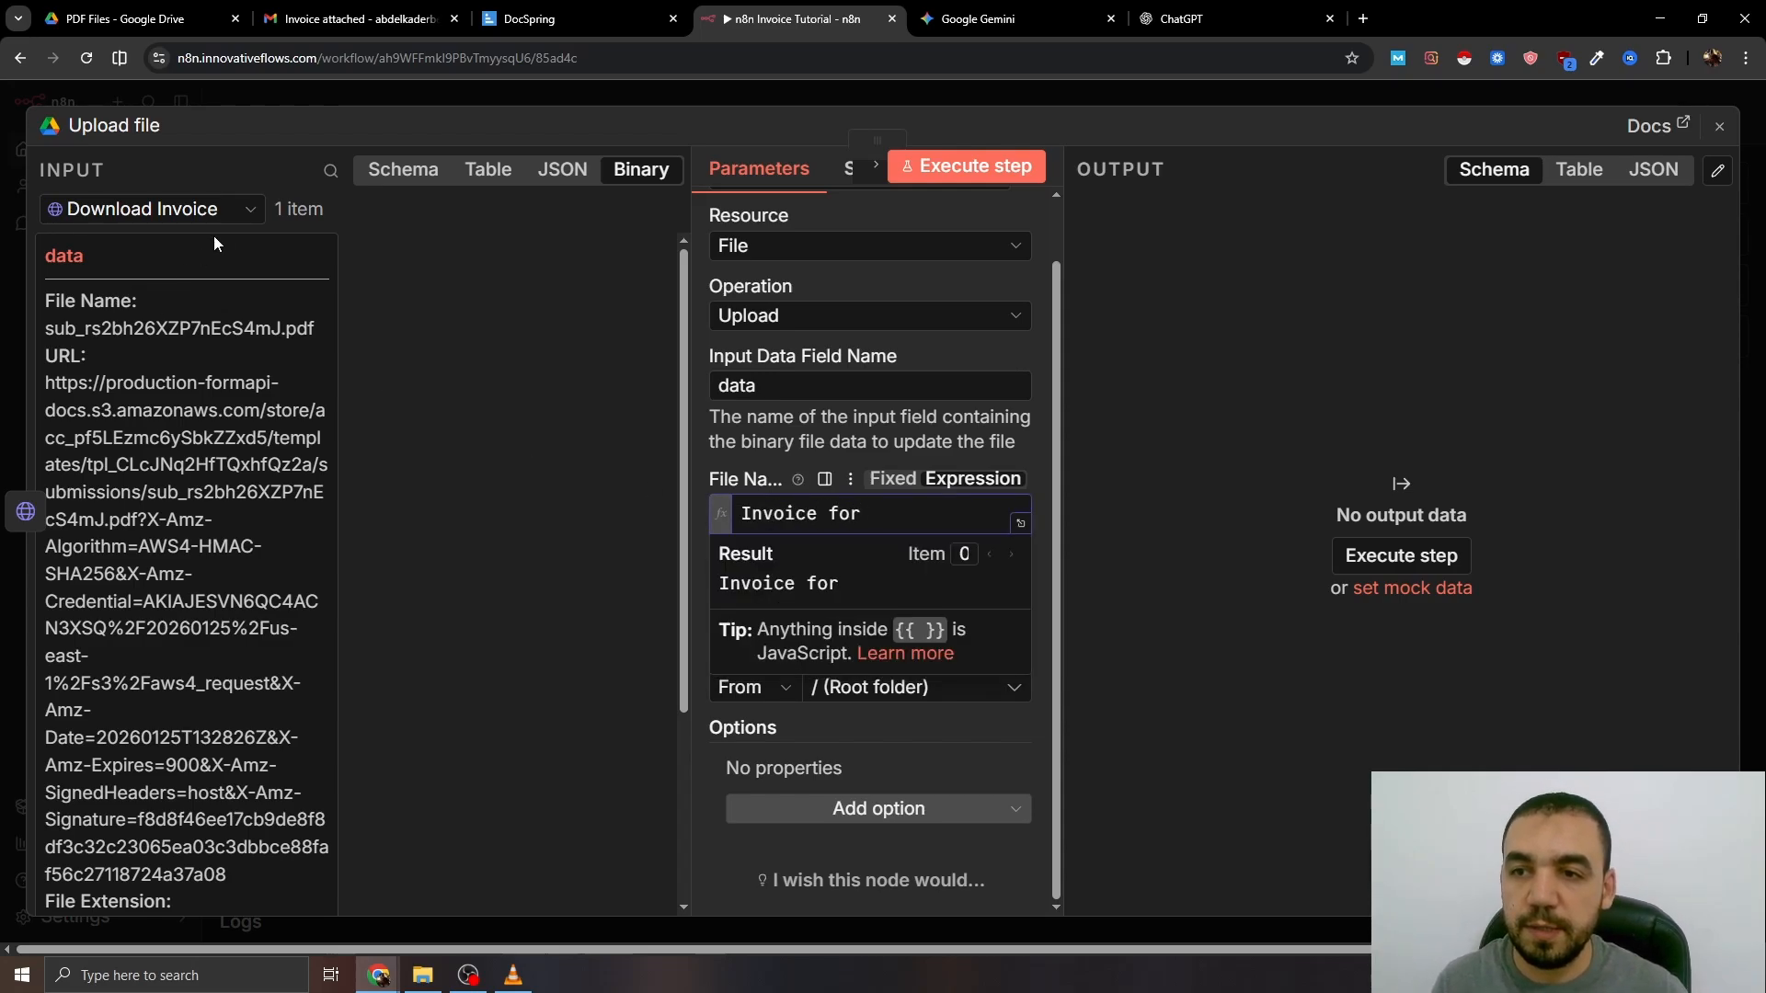
left_click(403, 169)
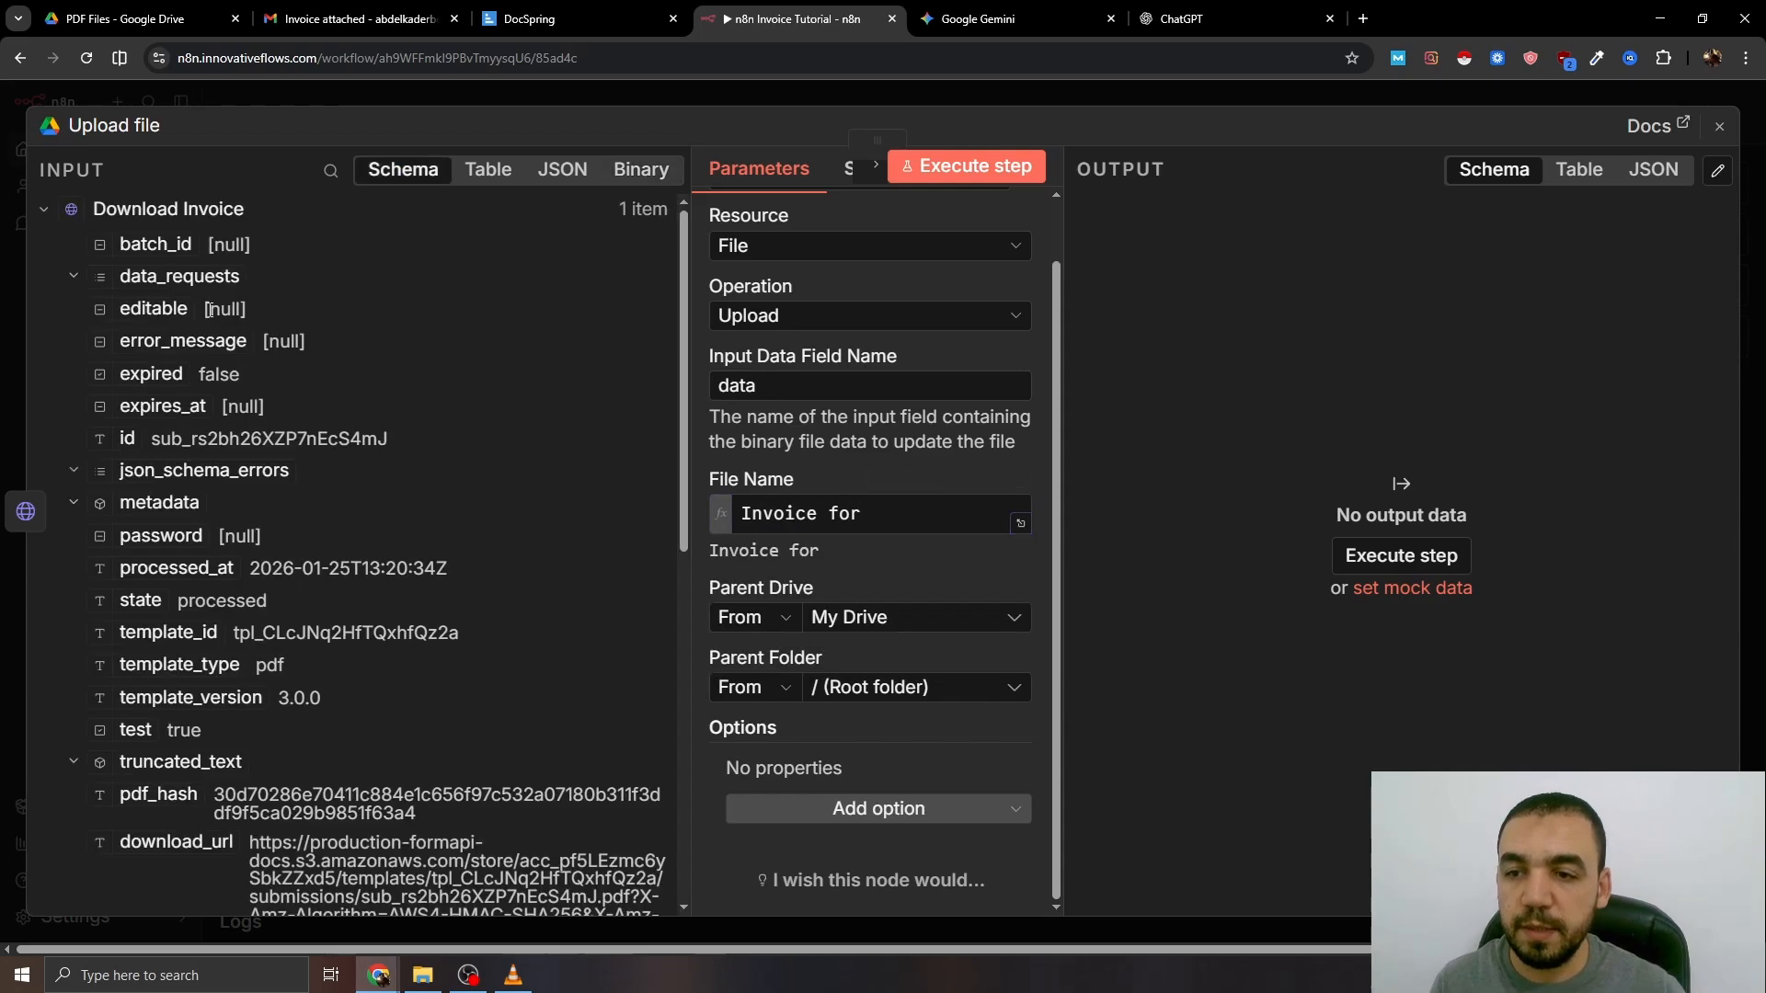
left_click(138, 211)
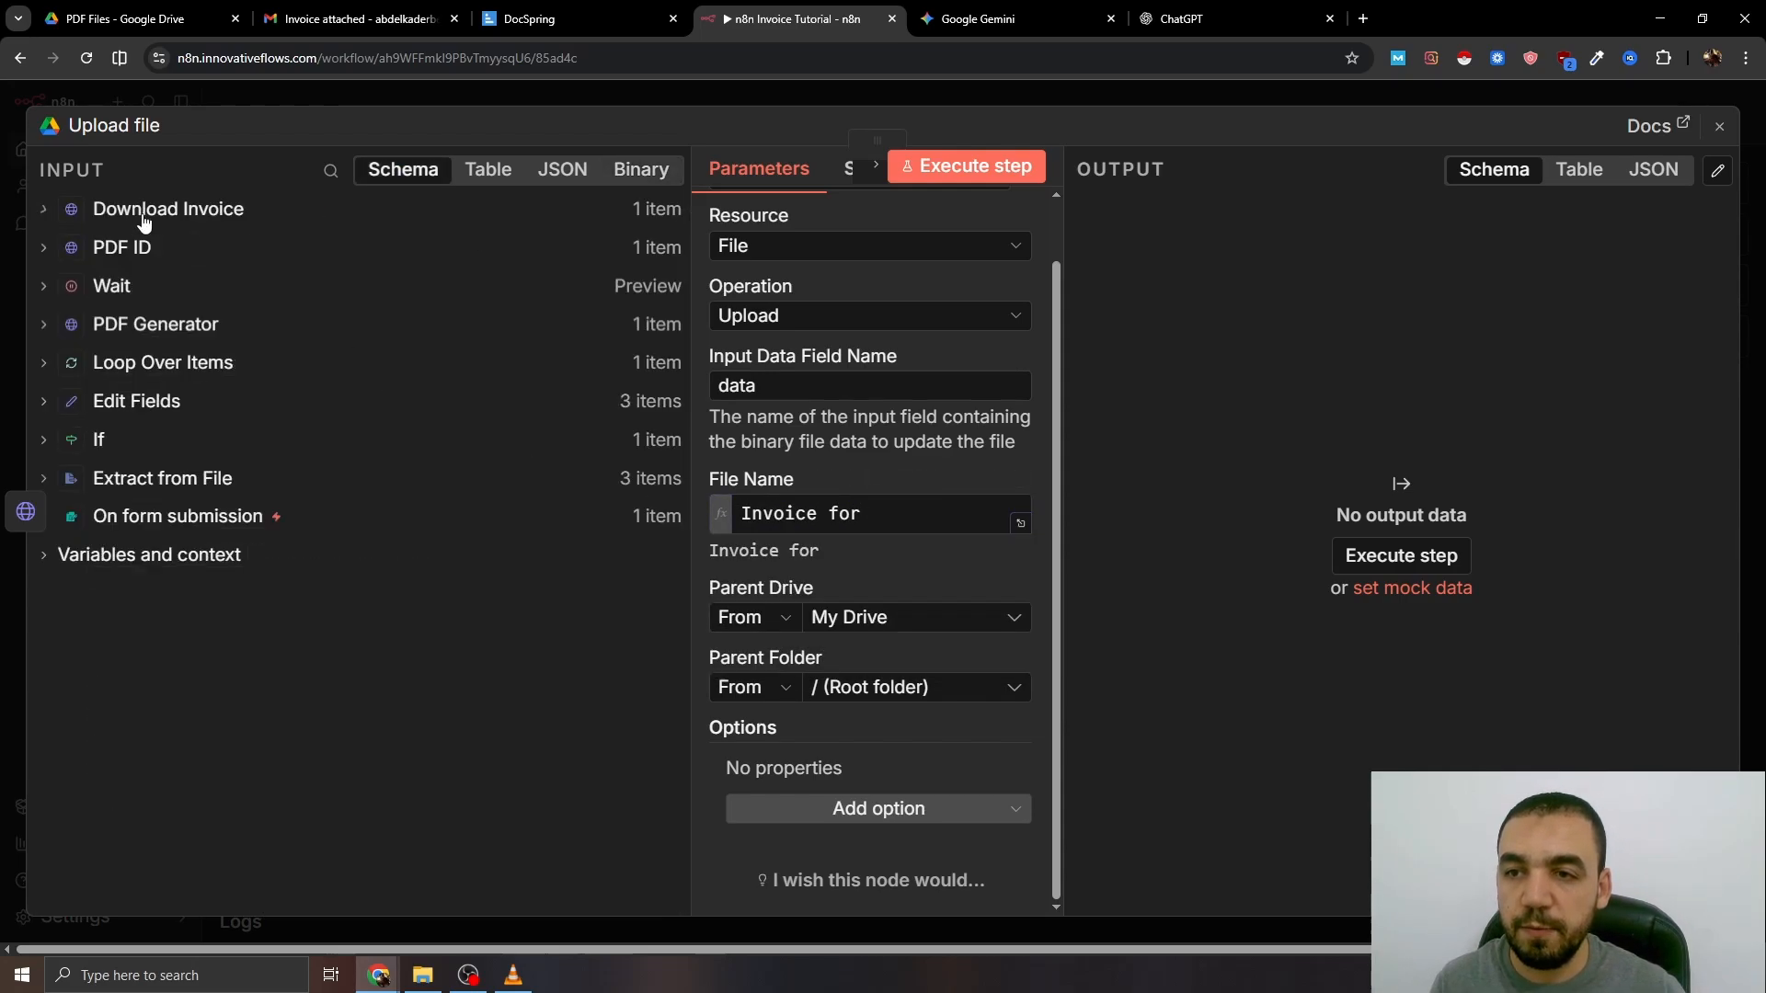
left_click(141, 397)
left_click_drag(151, 437, 856, 587)
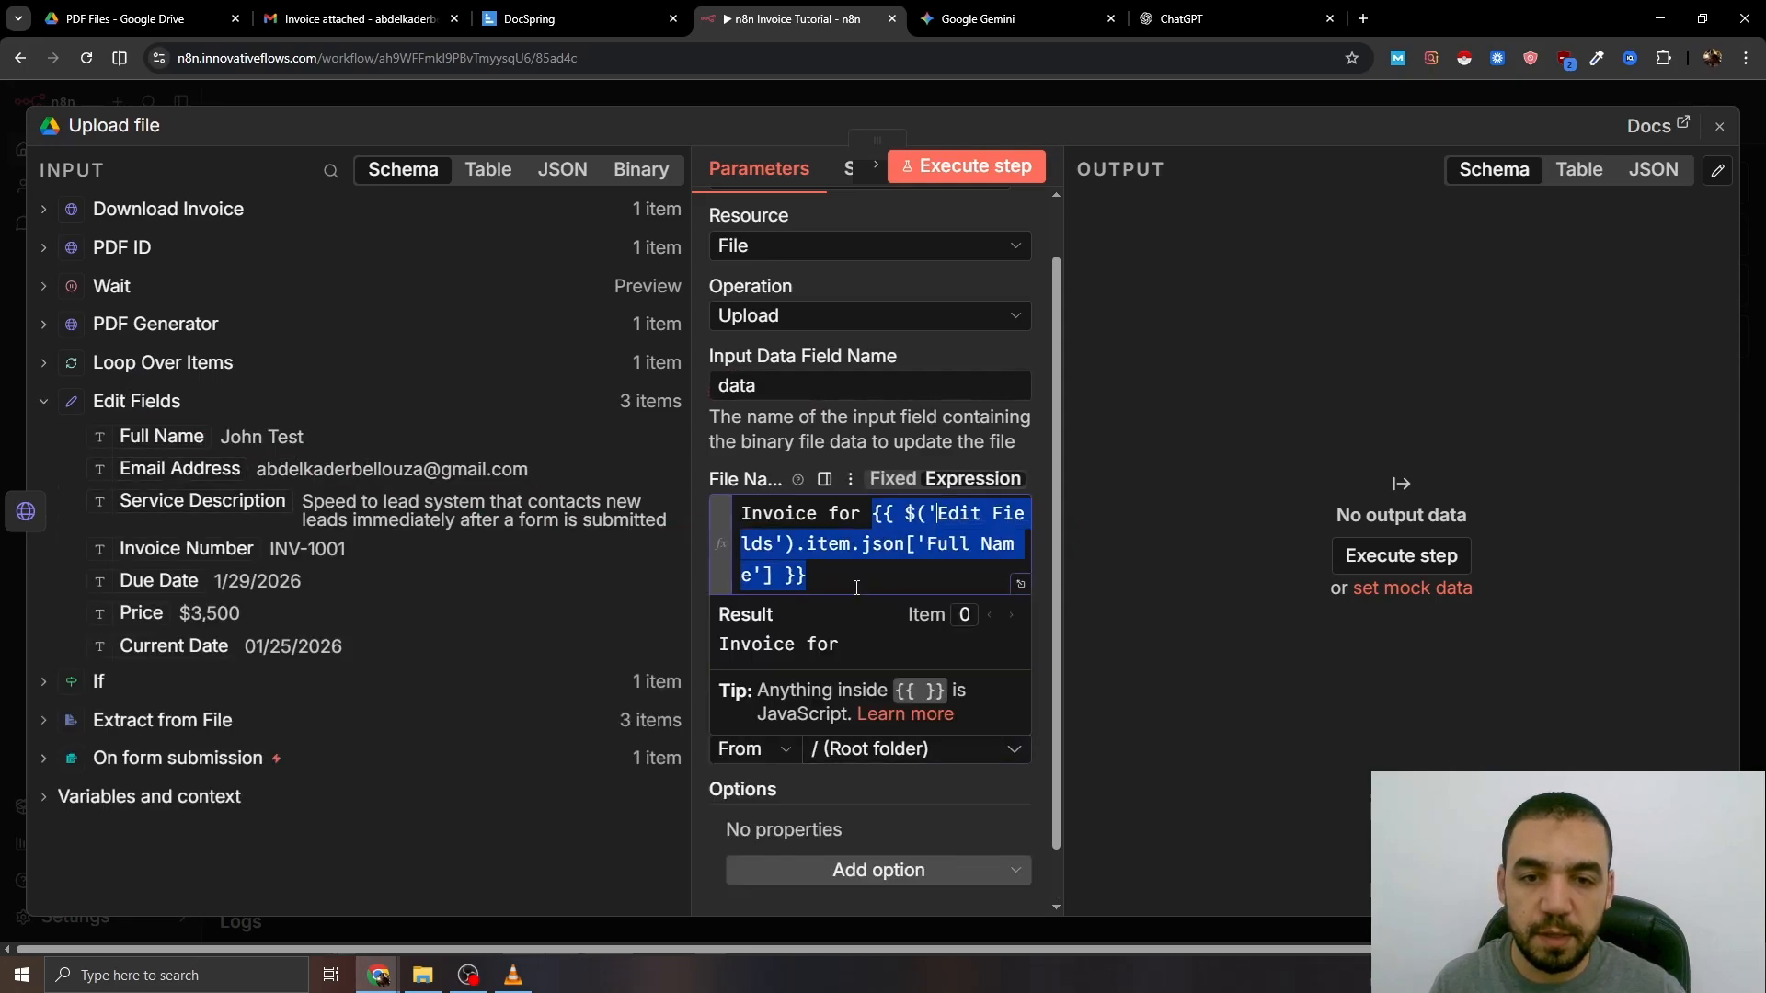
left_click(873, 514)
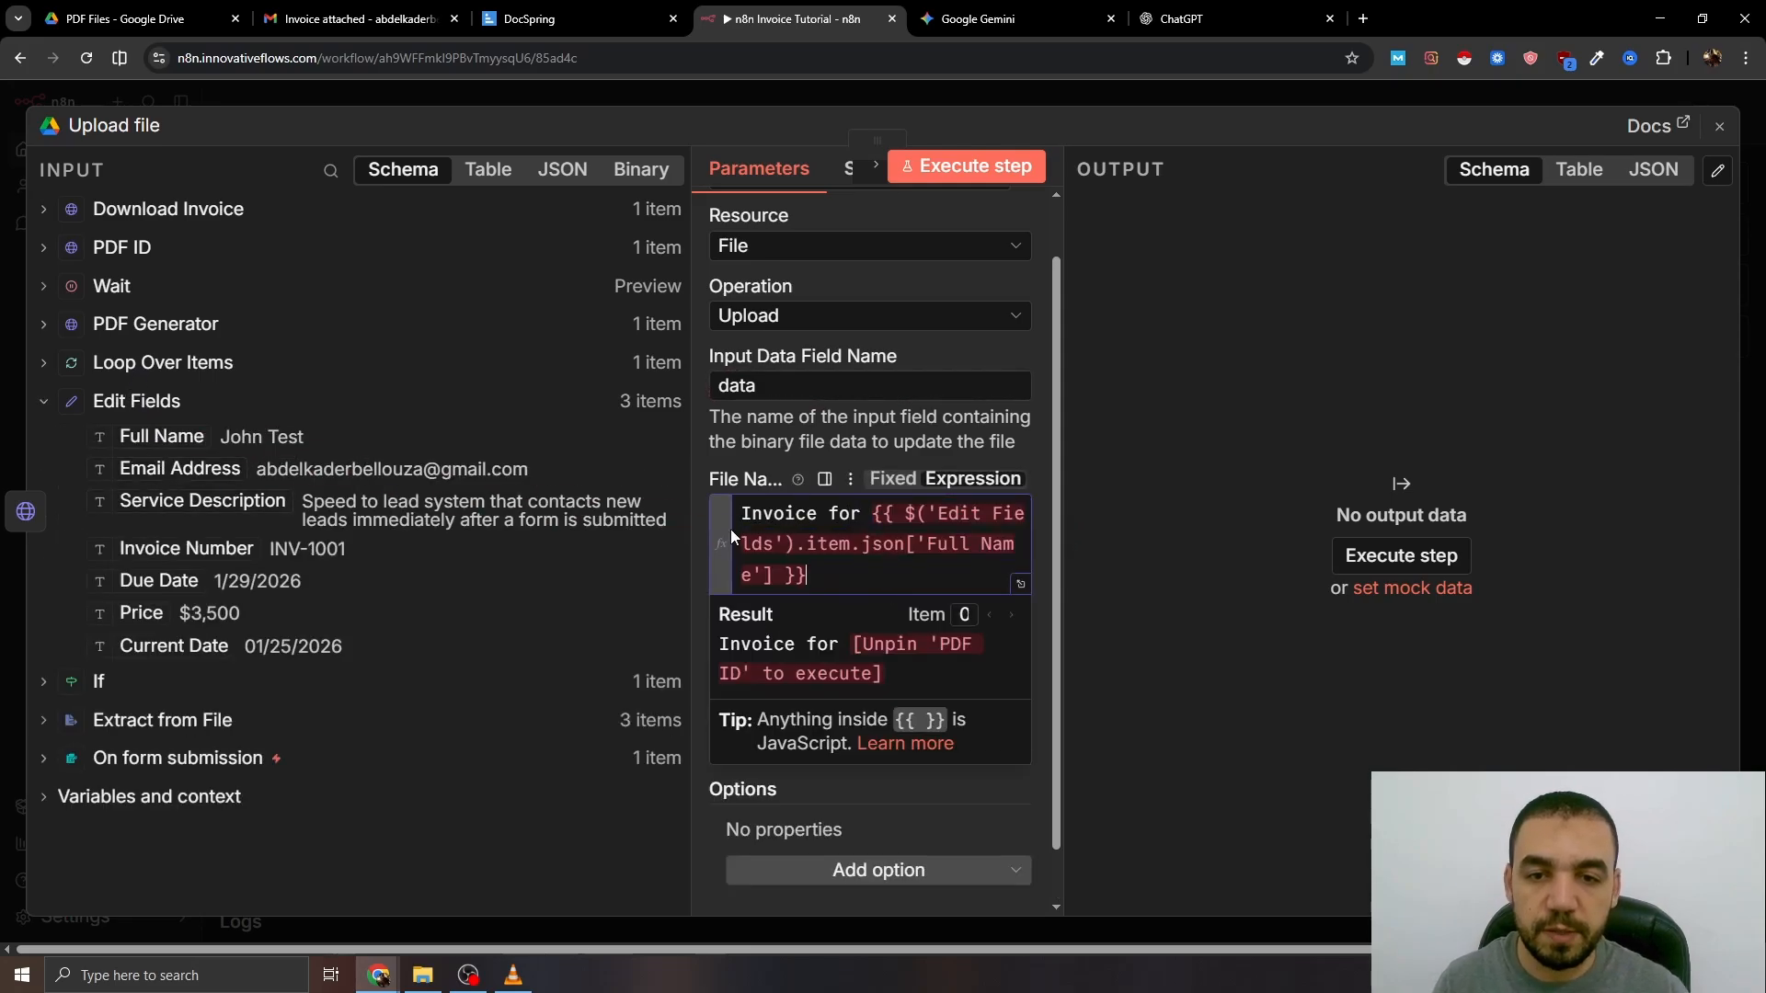
- Set the upload's parent folder to PDF Files
left_click(898, 686)
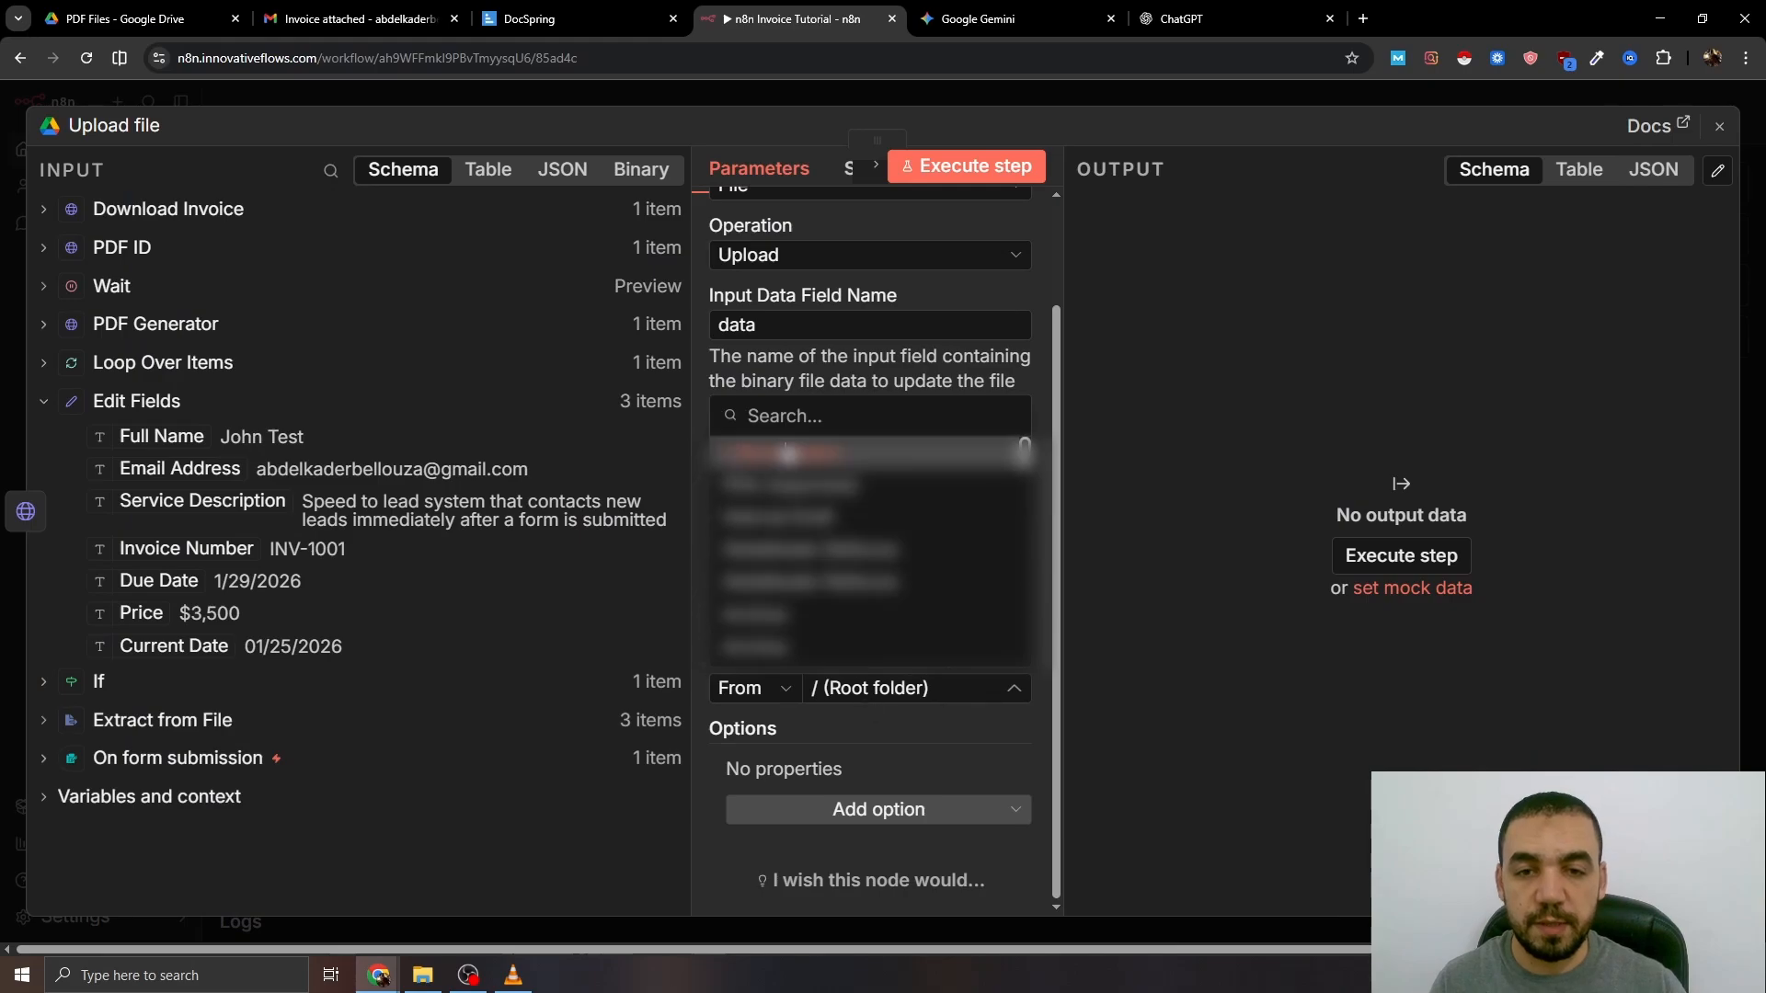
type("pdf")
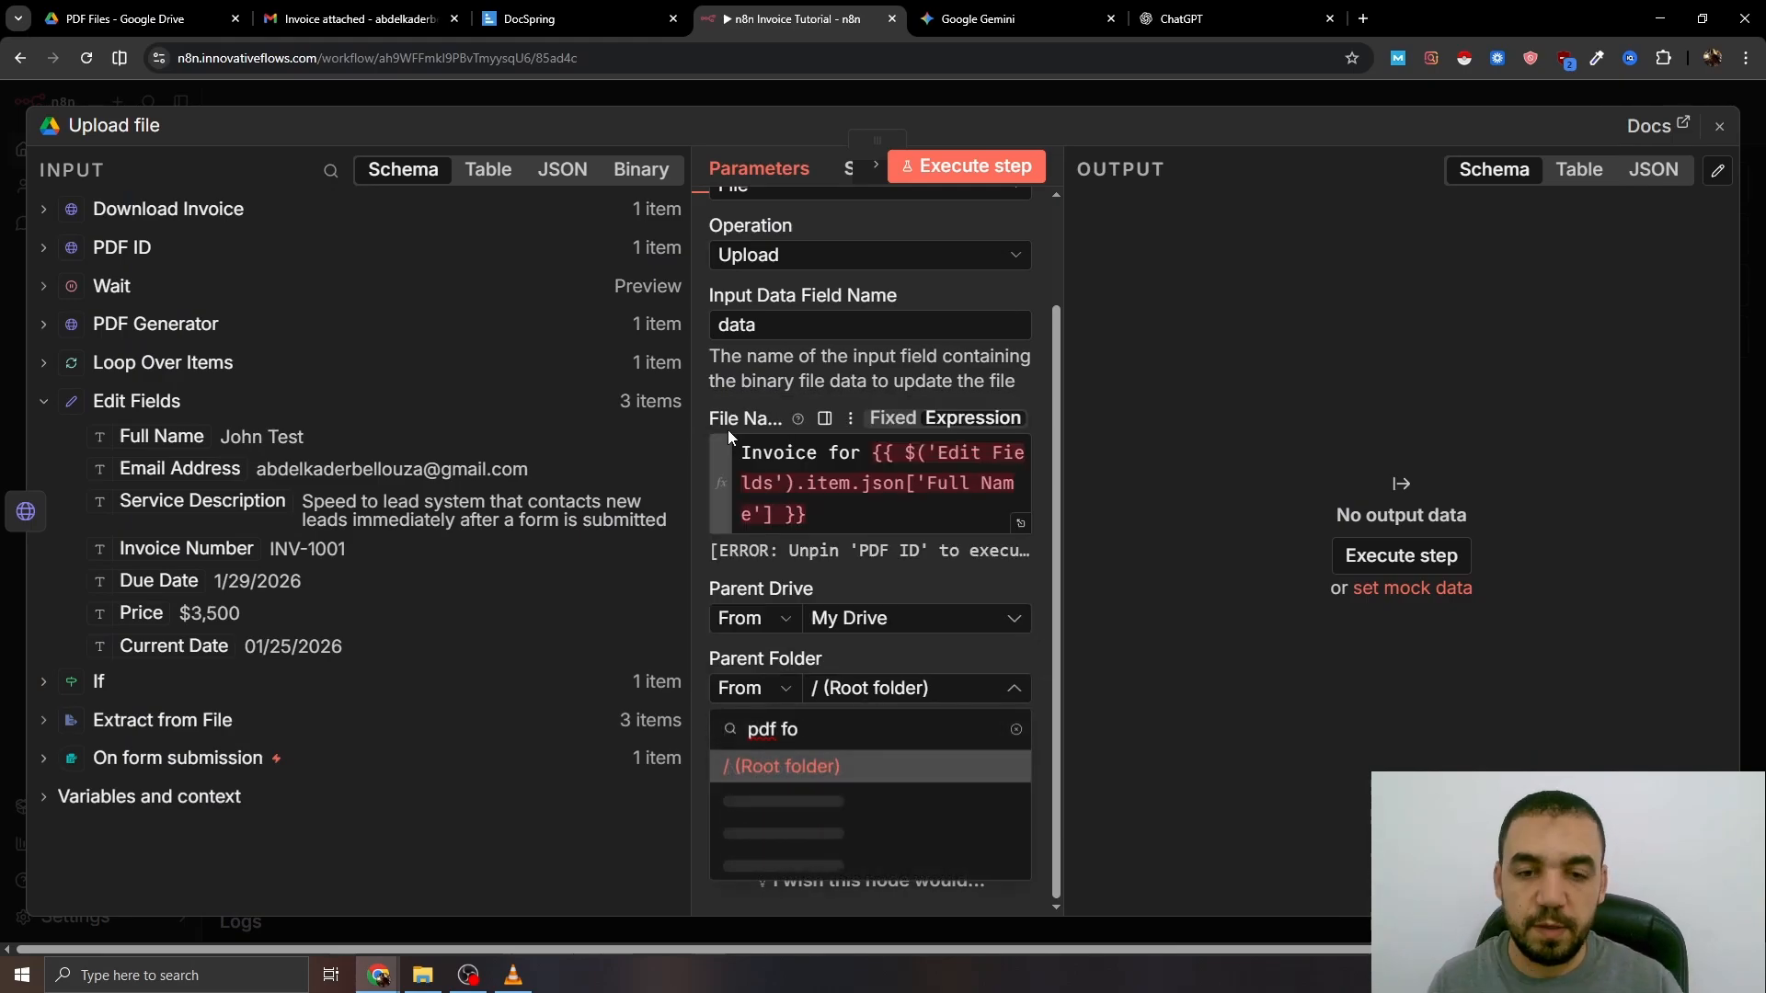
type(" file")
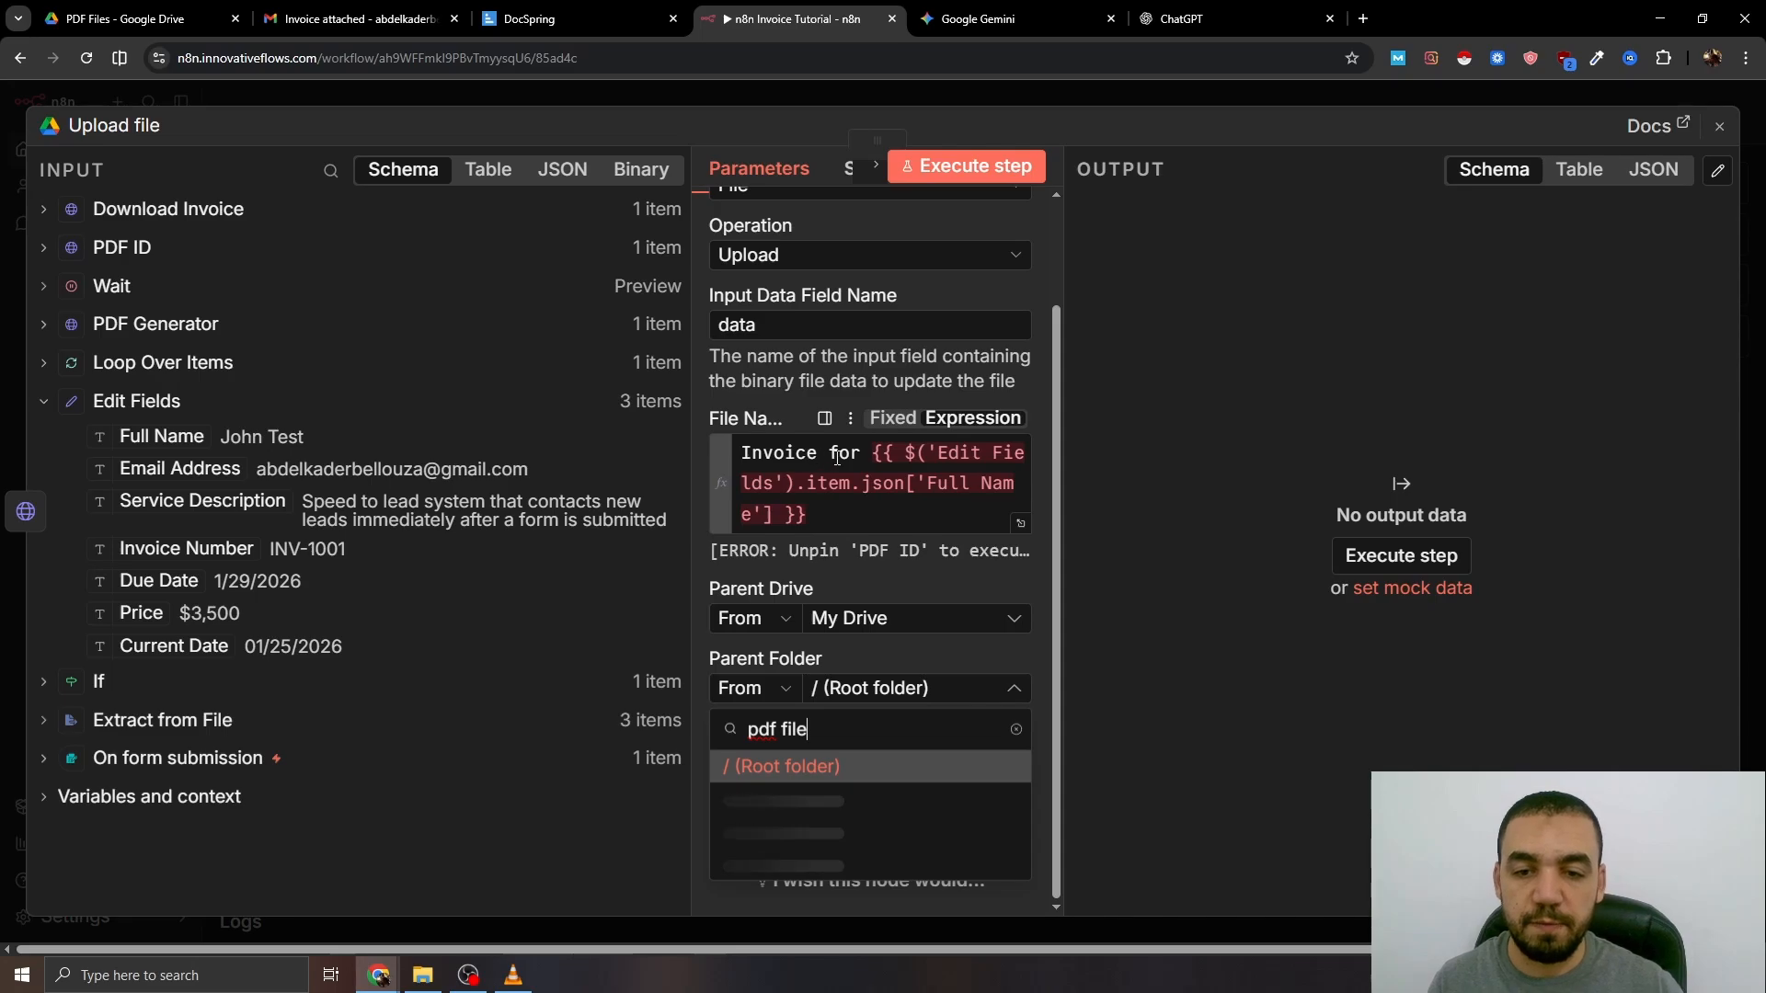
left_click(870, 795)
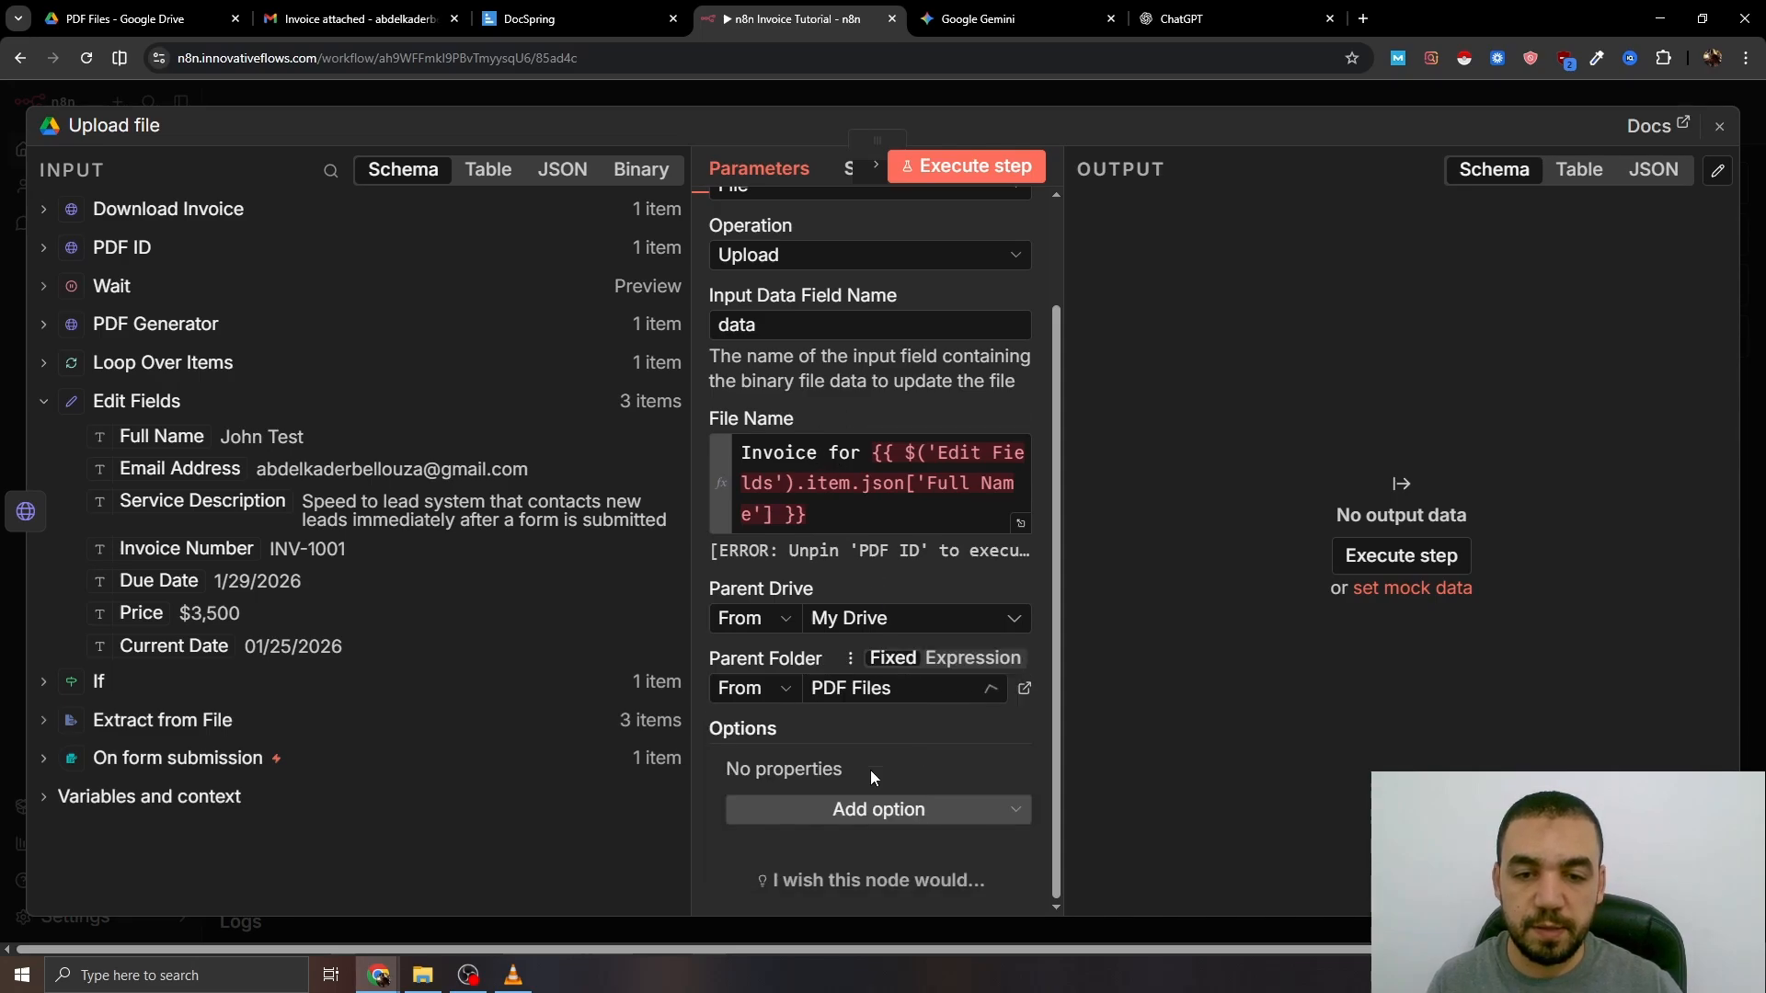
left_click(1108, 94)
left_click(1202, 429)
- Add a Gmail Send a message node after the upload
type("ht")
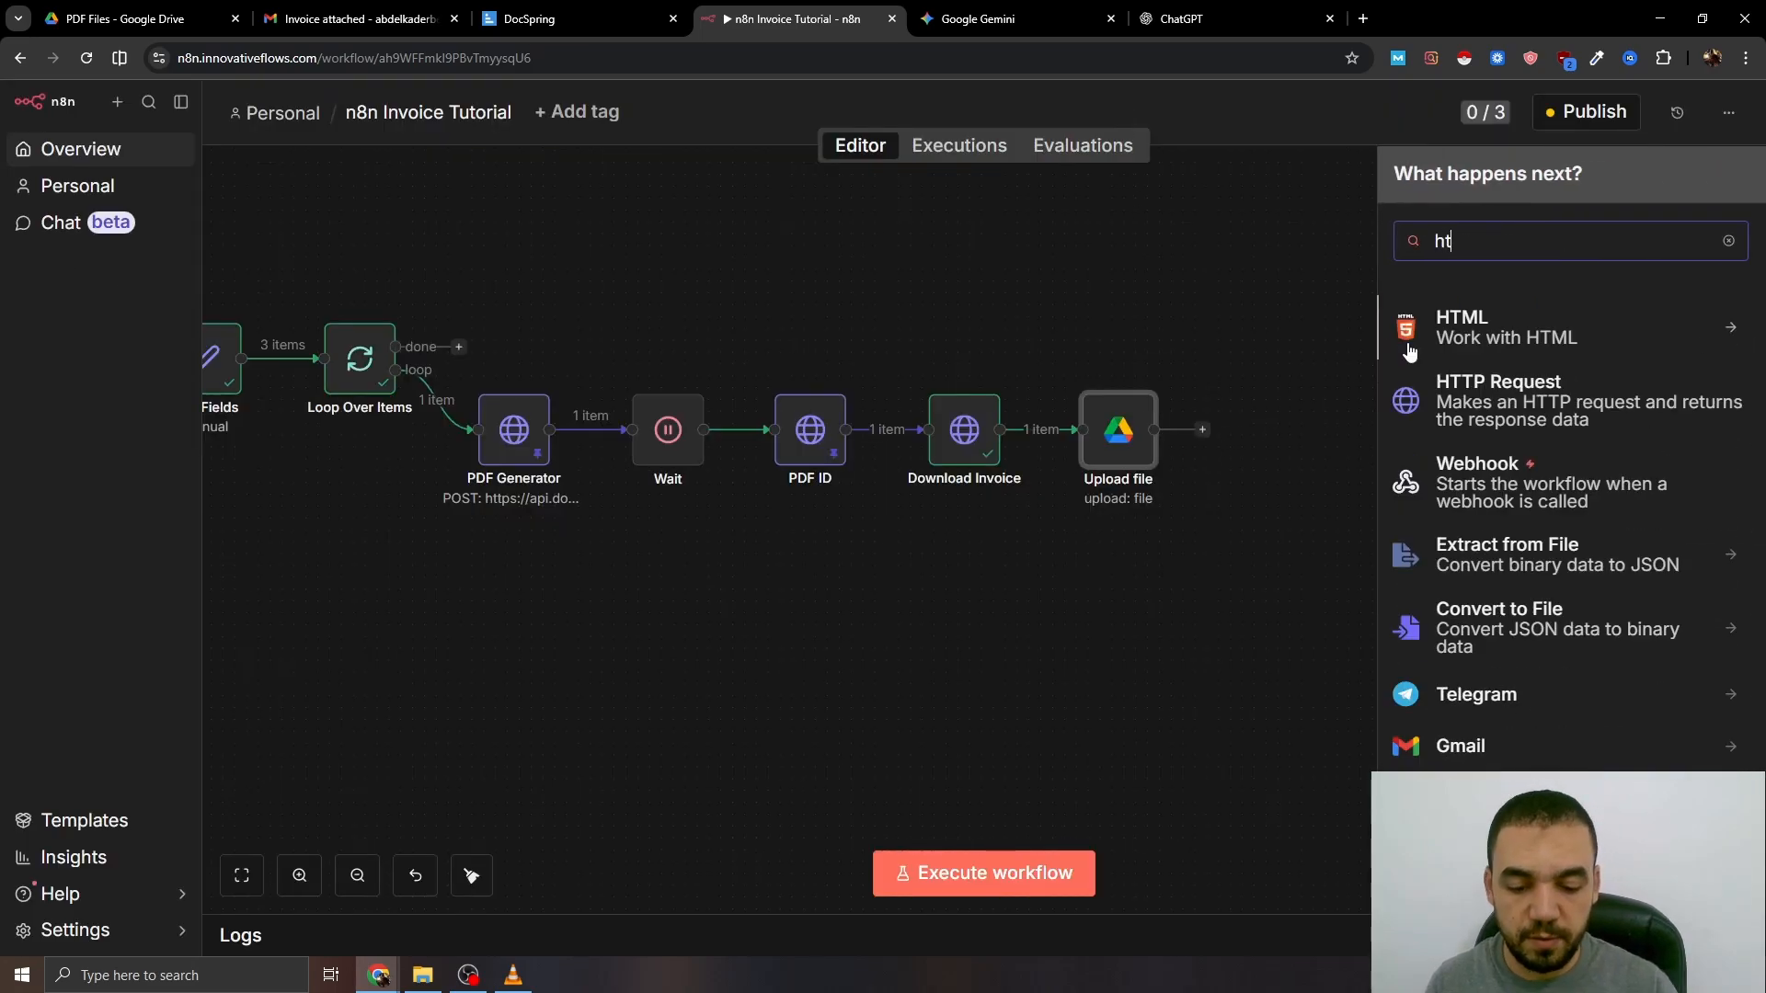
key("BackSpace")
key("BackSpace")
type("email")
left_click(1447, 332)
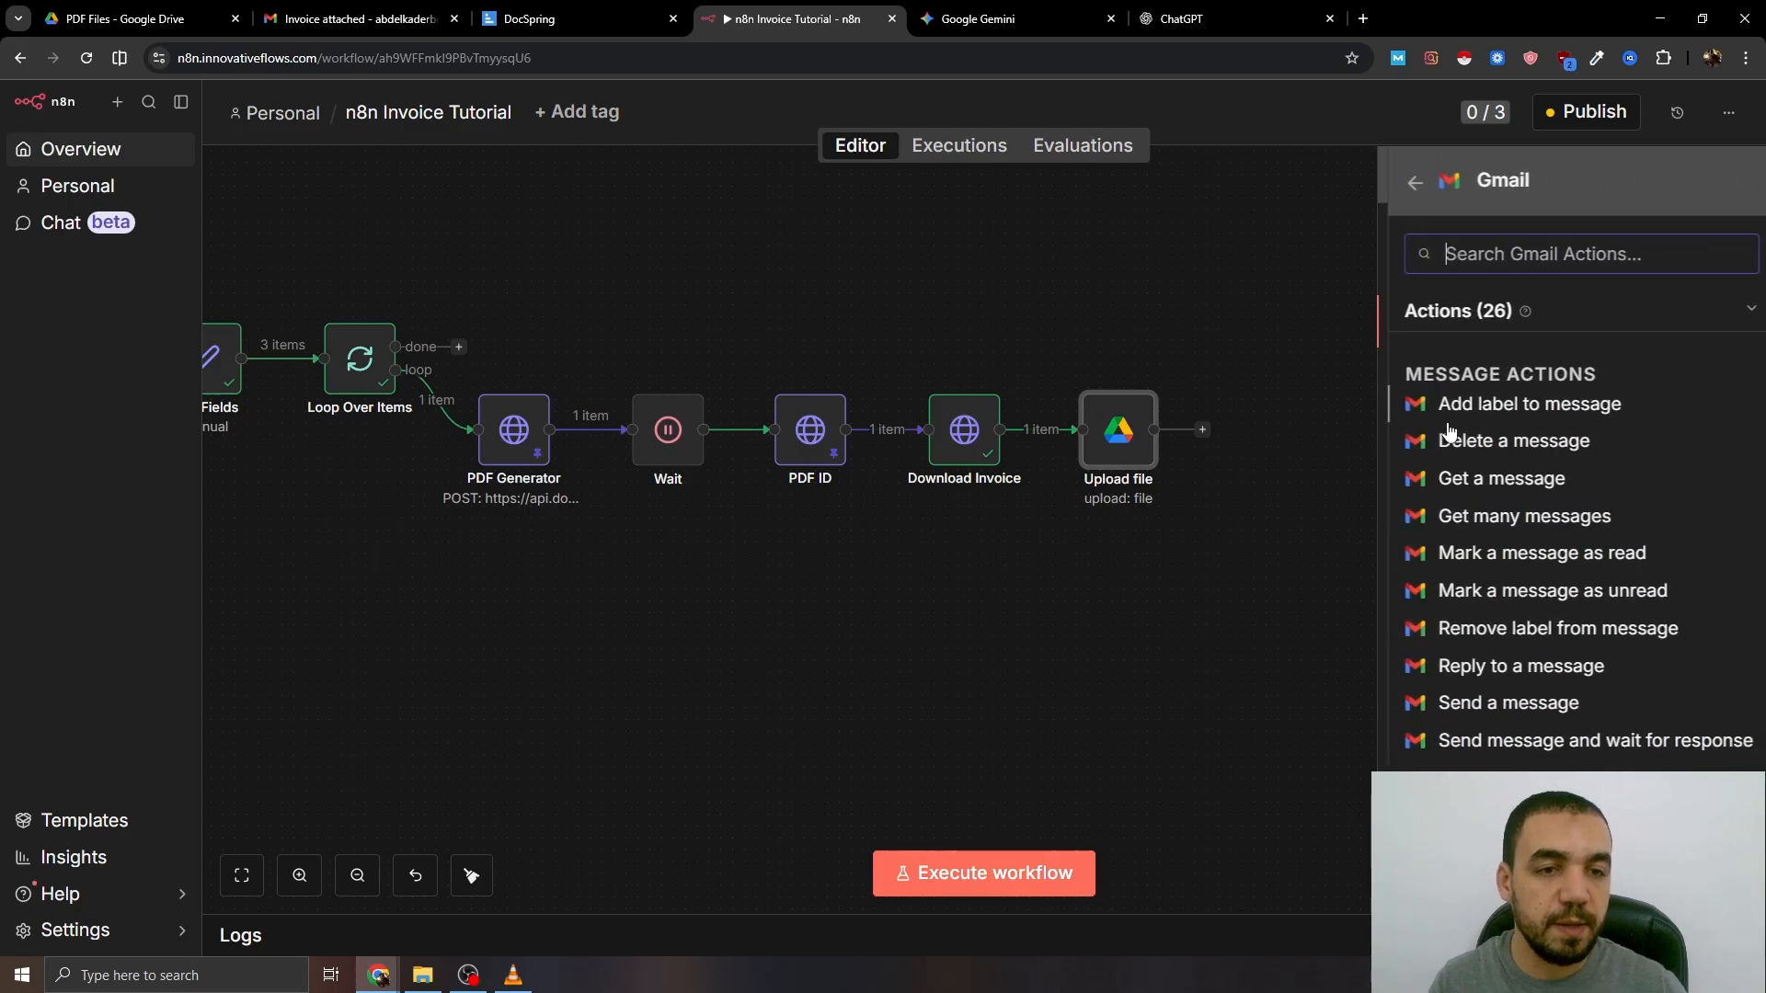
scroll(1449, 552, "down", 5)
scroll(1532, 638, "down", 1)
type("sn")
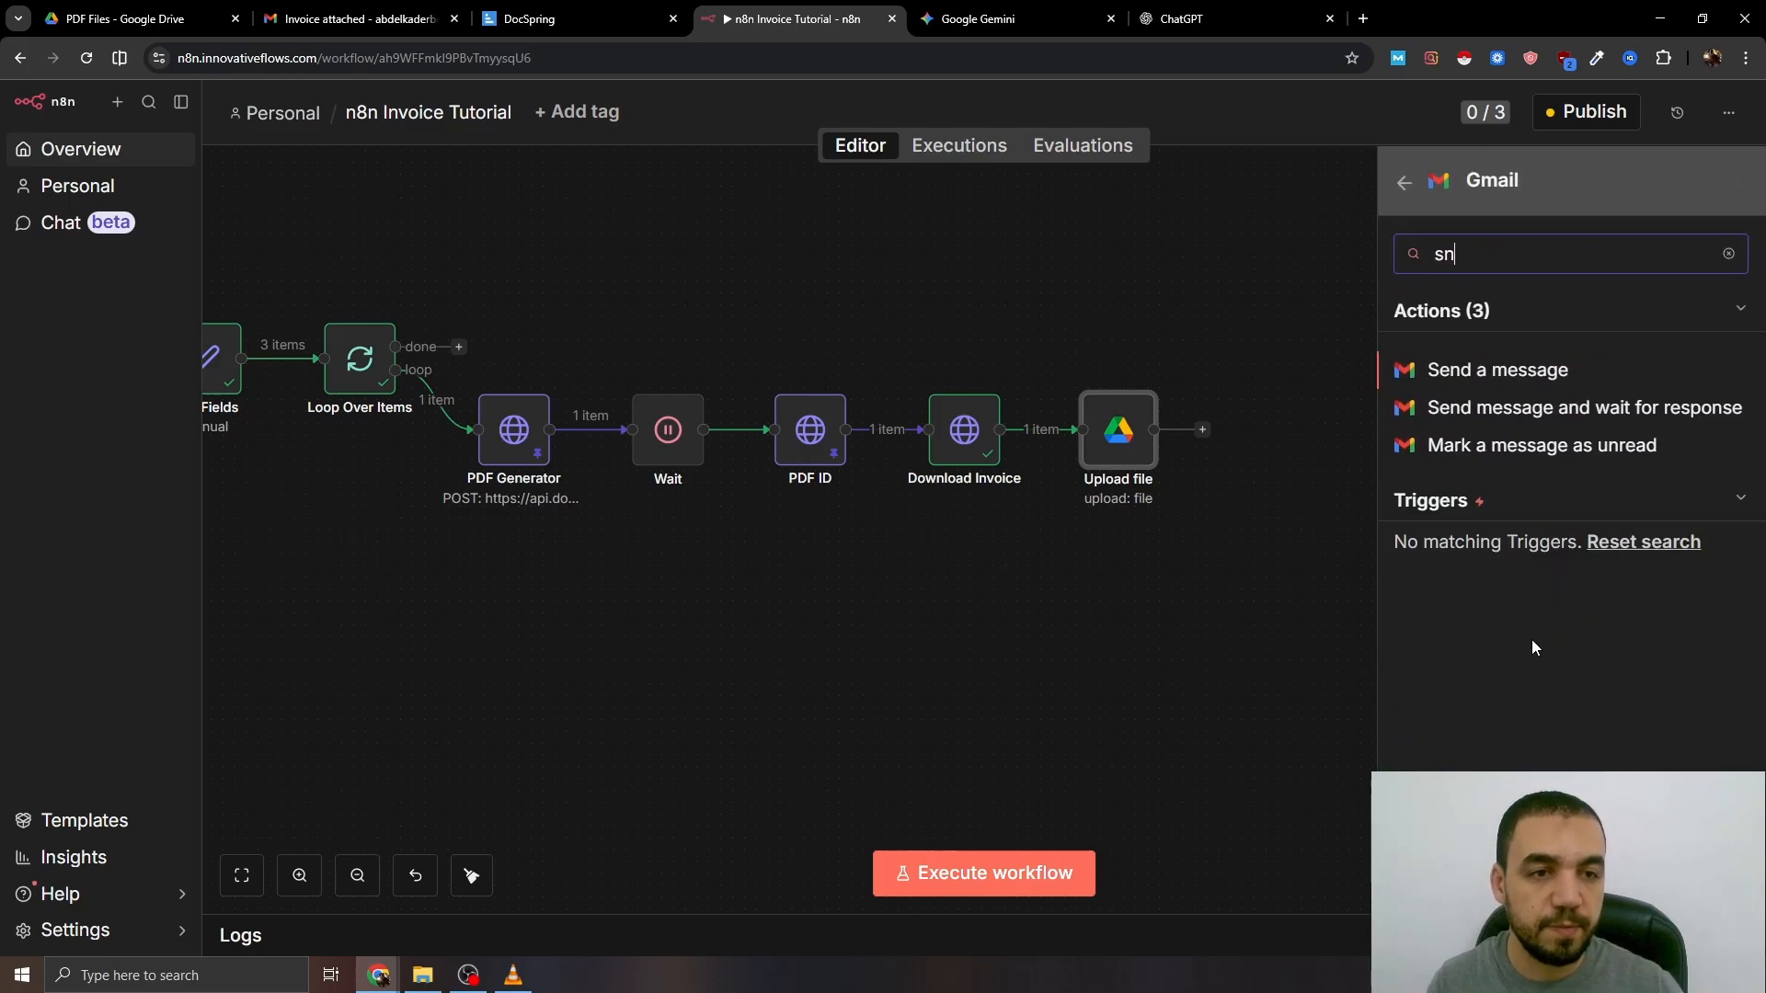
left_click(1497, 369)
- Address the email to the Email Address field with subject 'Invoice'
left_click(719, 431)
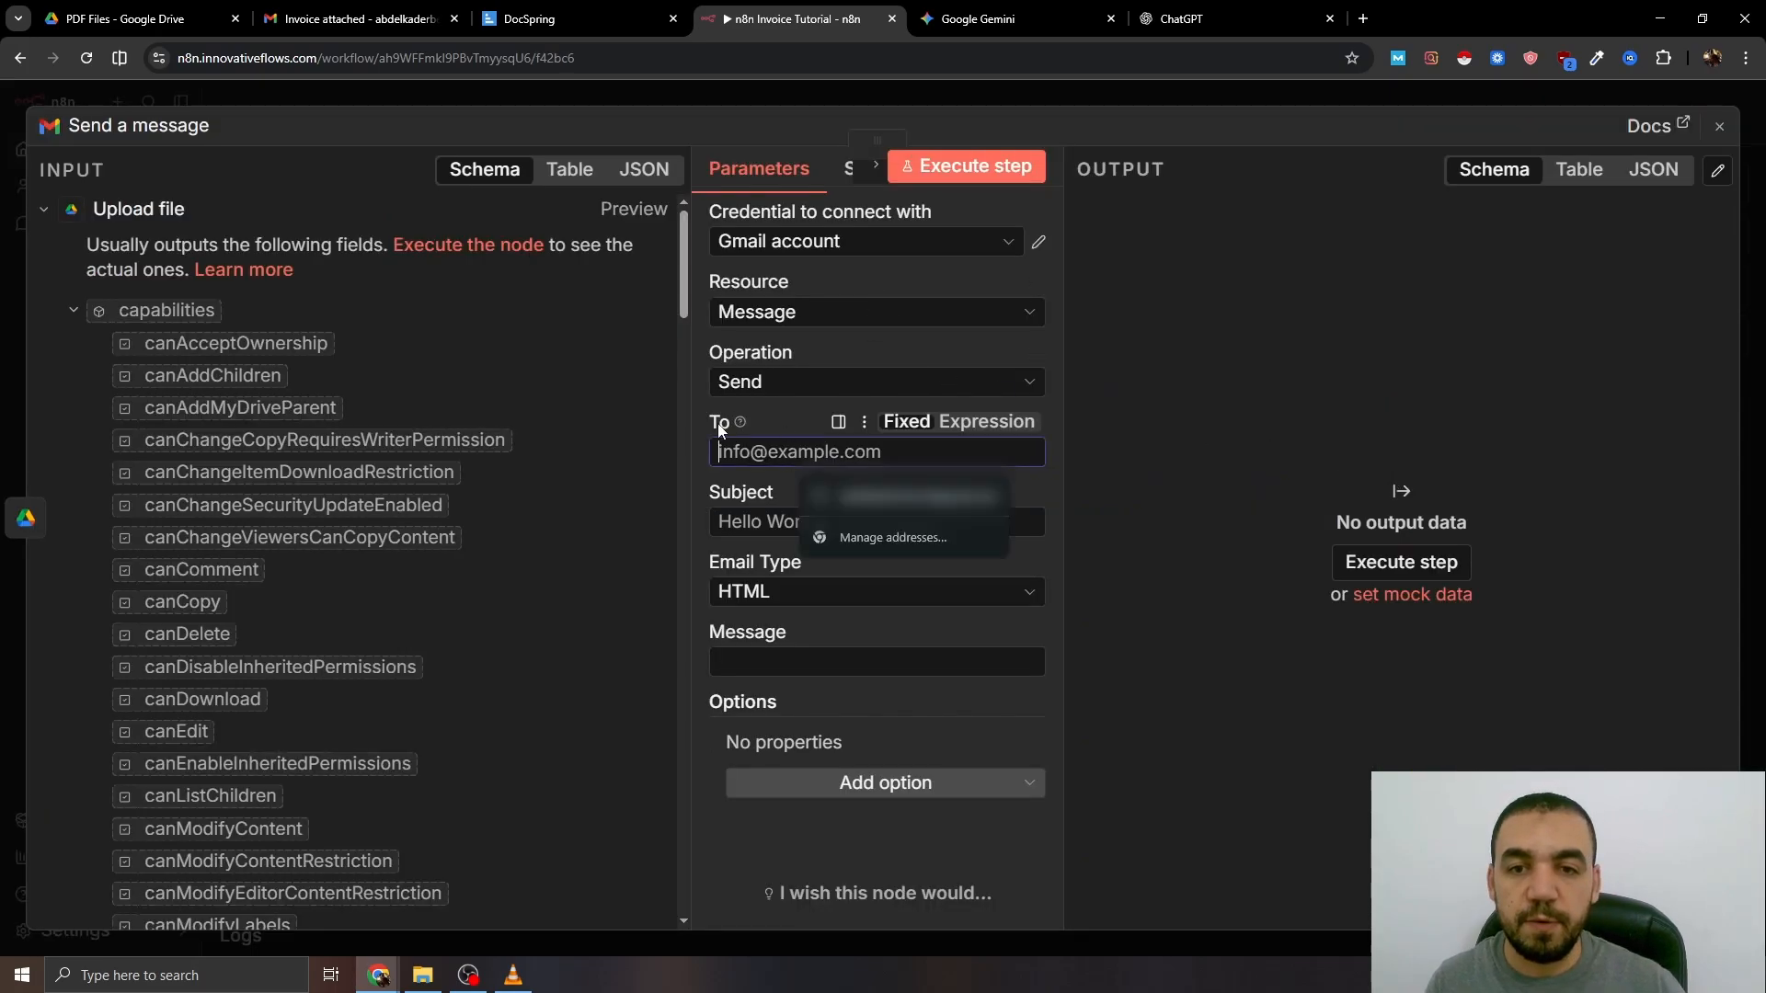
left_click(138, 209)
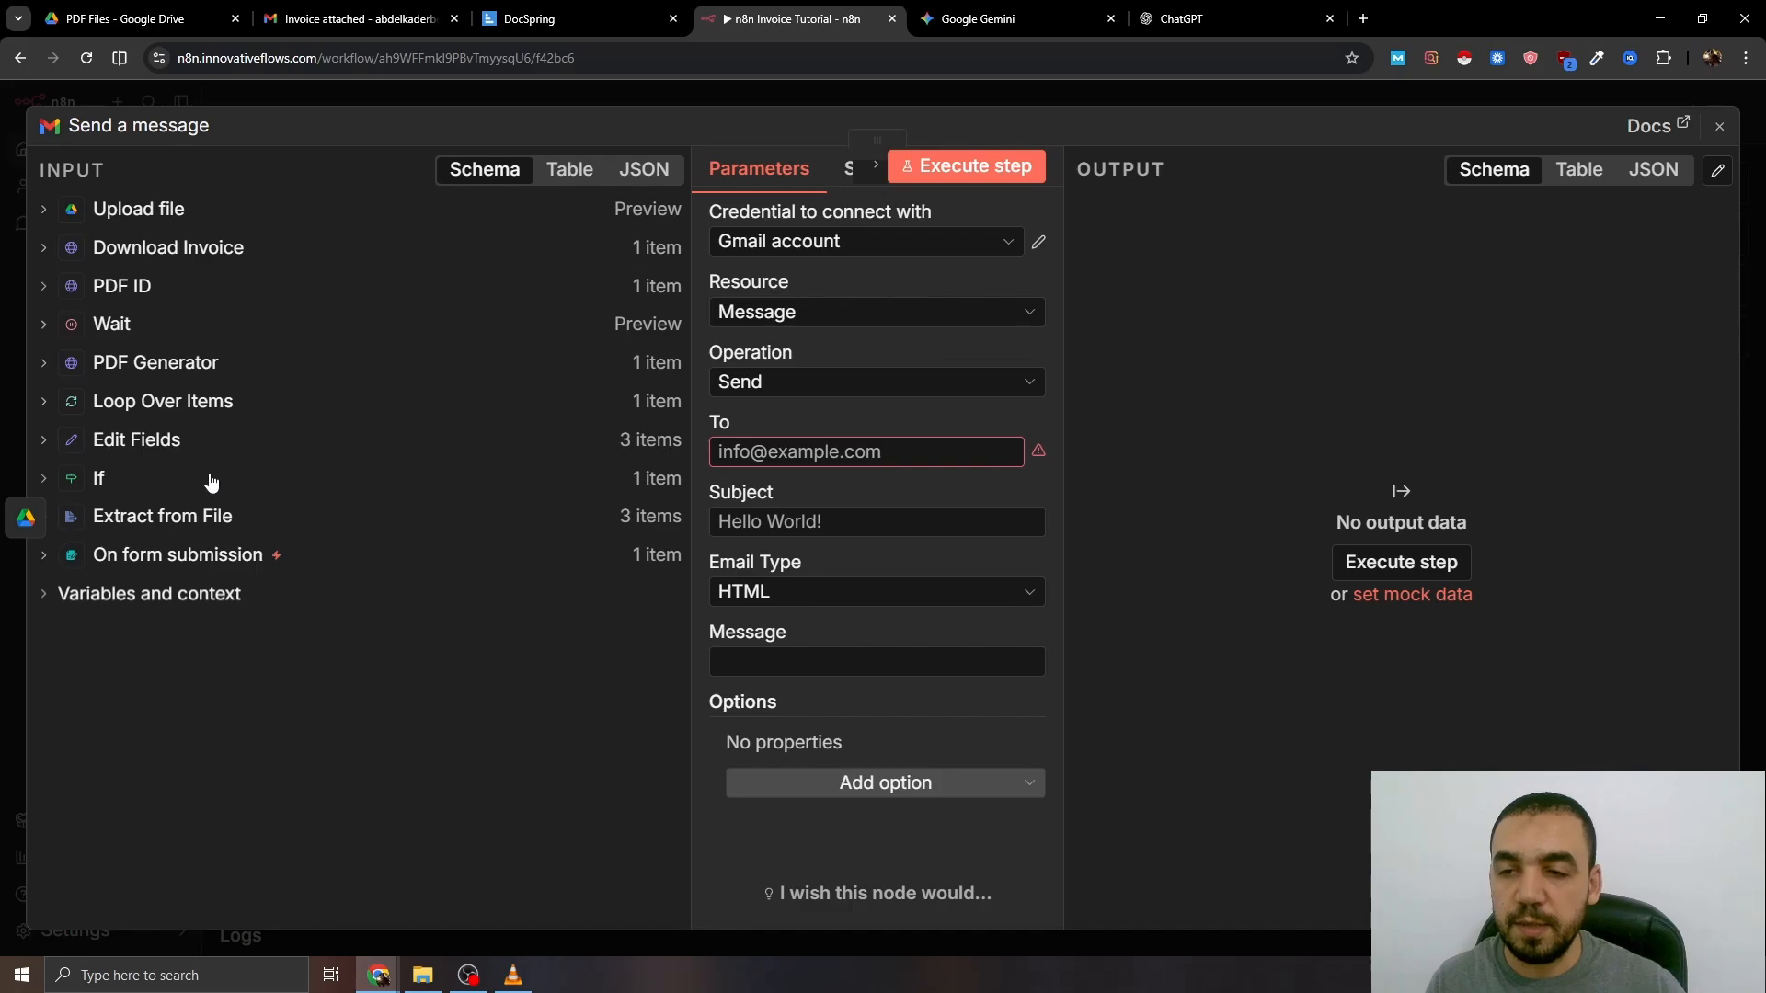
left_click(115, 440)
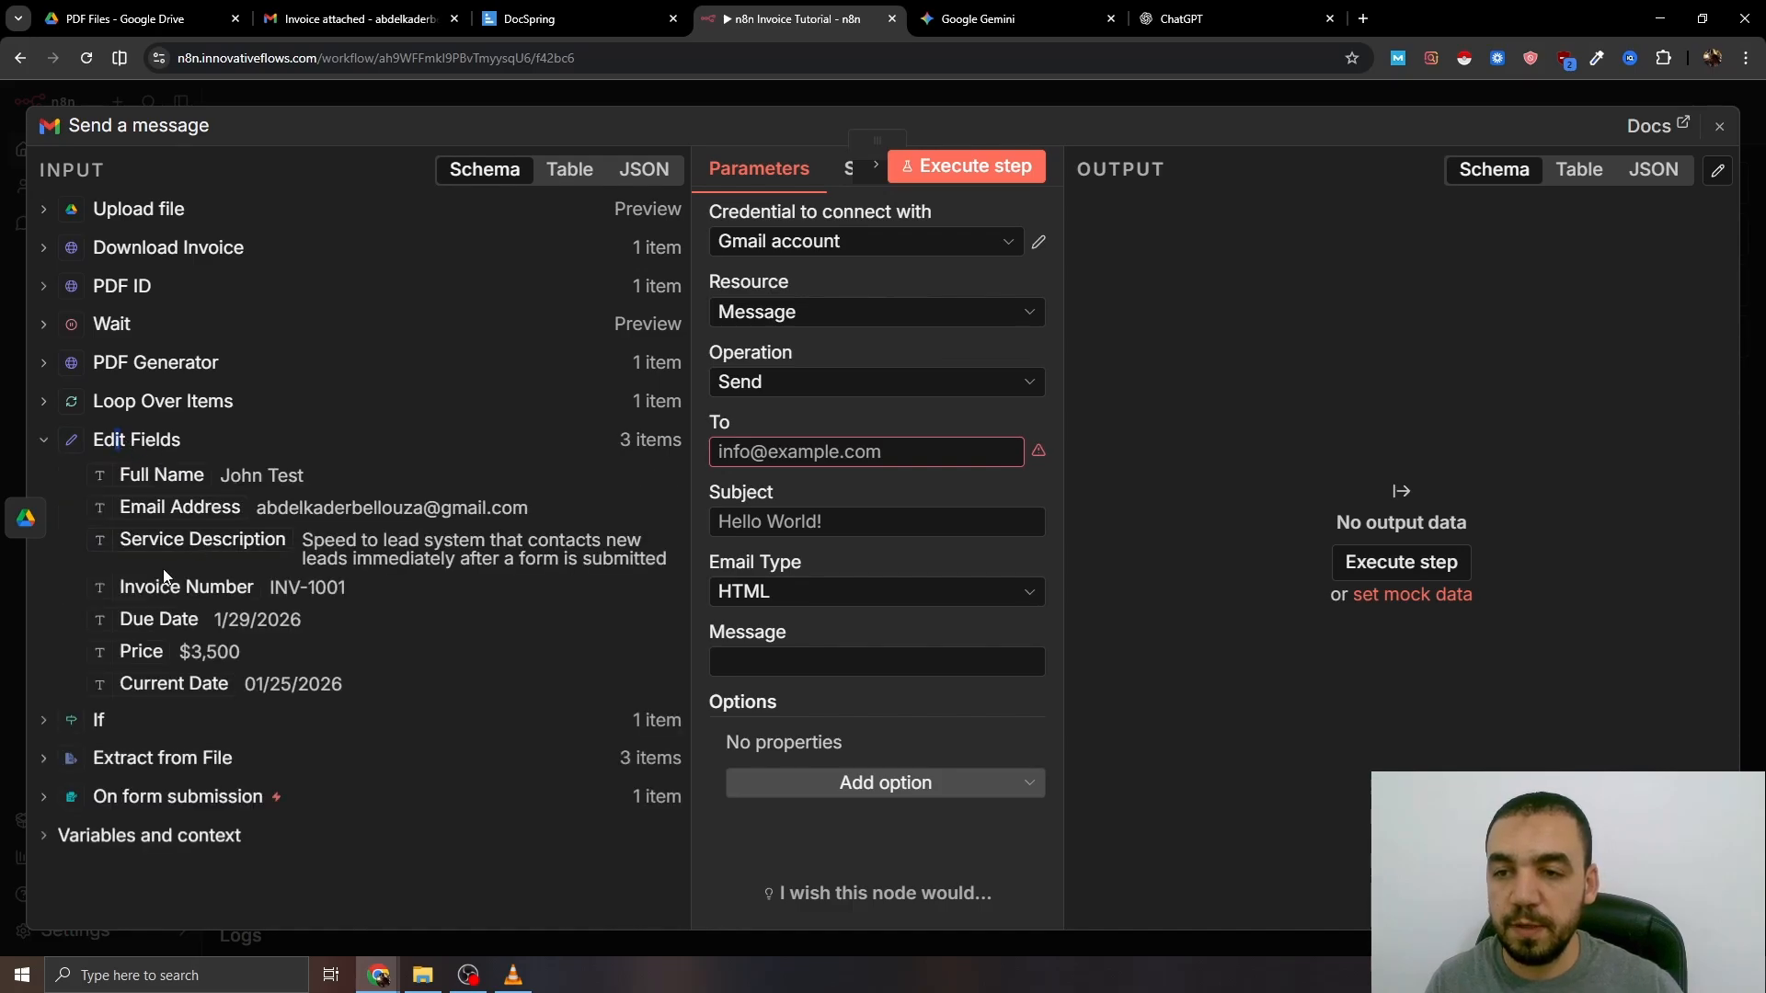
left_click_drag(178, 506, 806, 462)
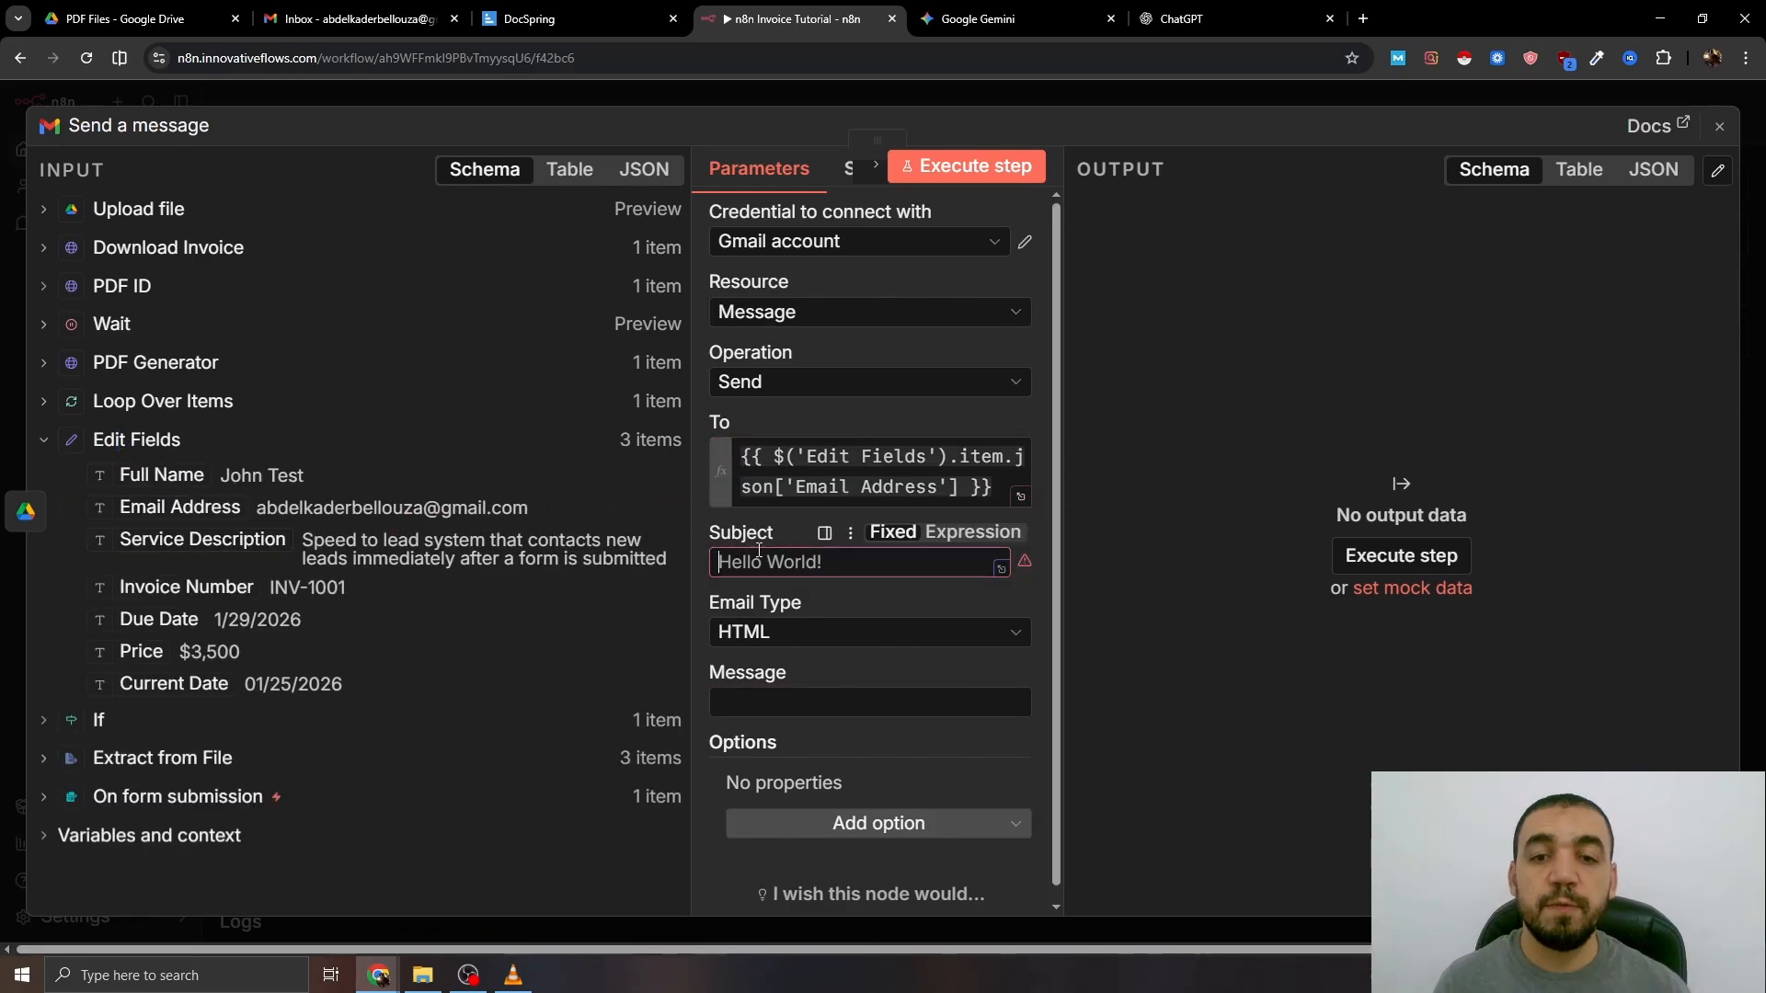
type("Invoice")
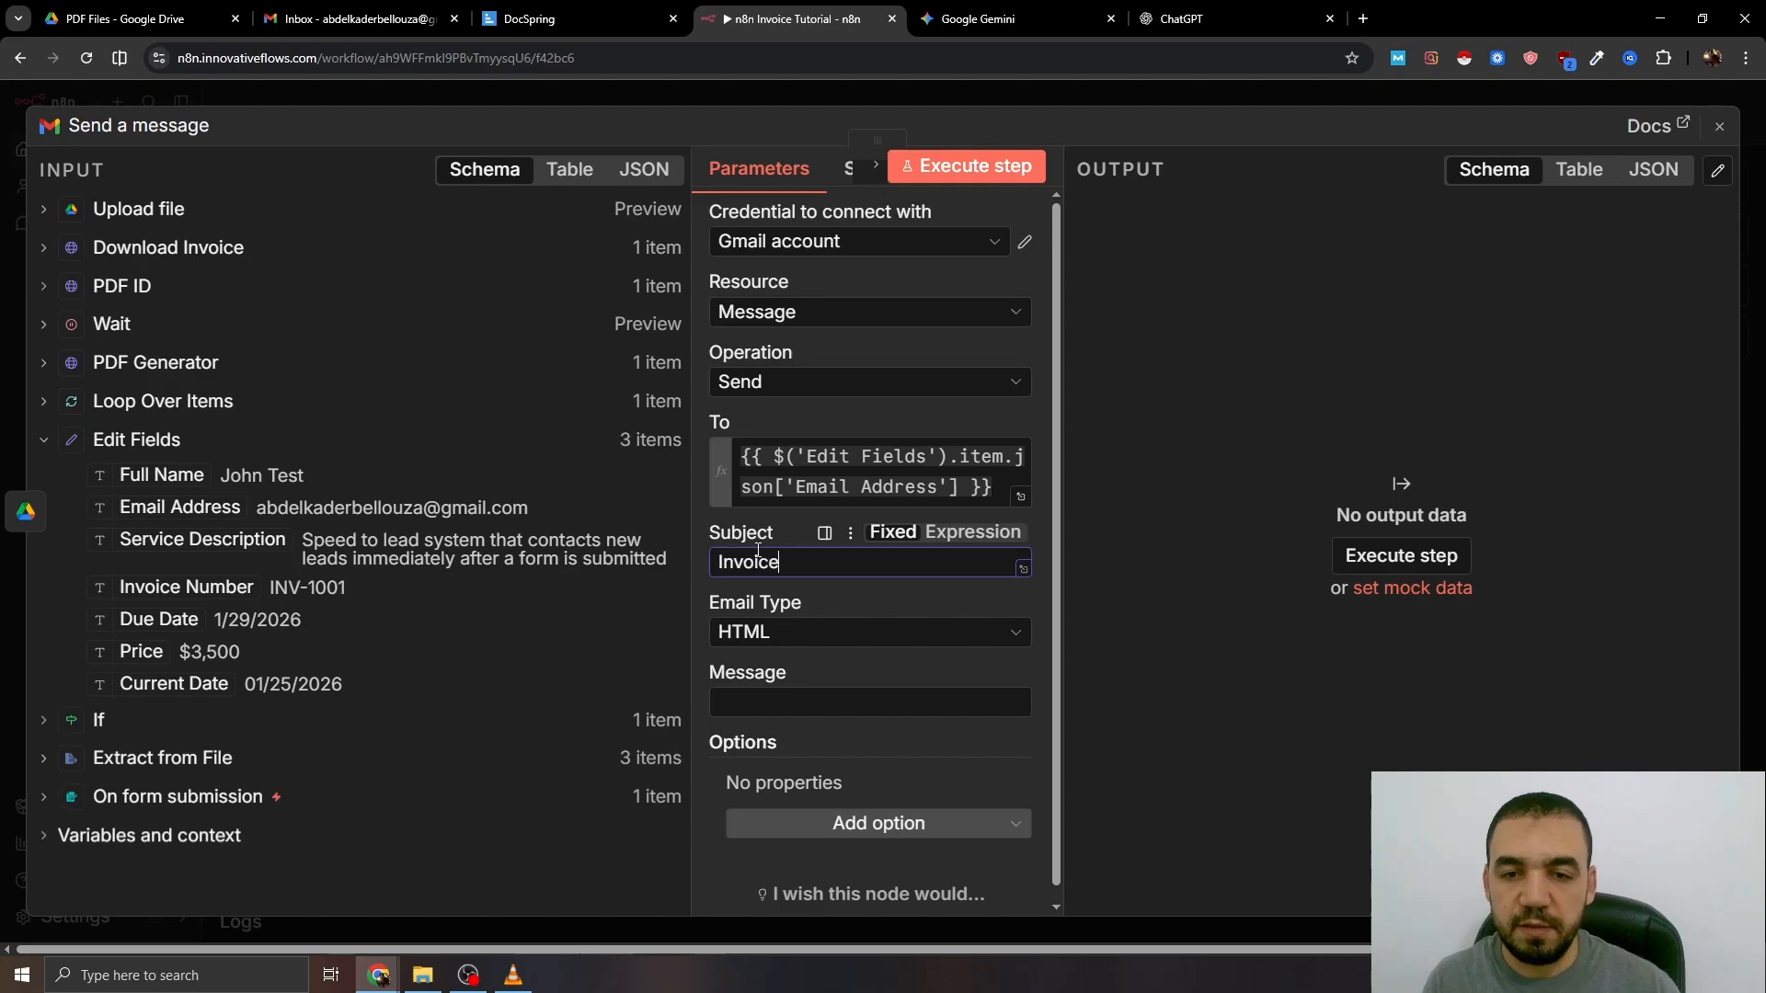
- Make the email plain text and paste the invoice message template as the body
left_click(980, 647)
left_click(781, 681)
left_click(1012, 704)
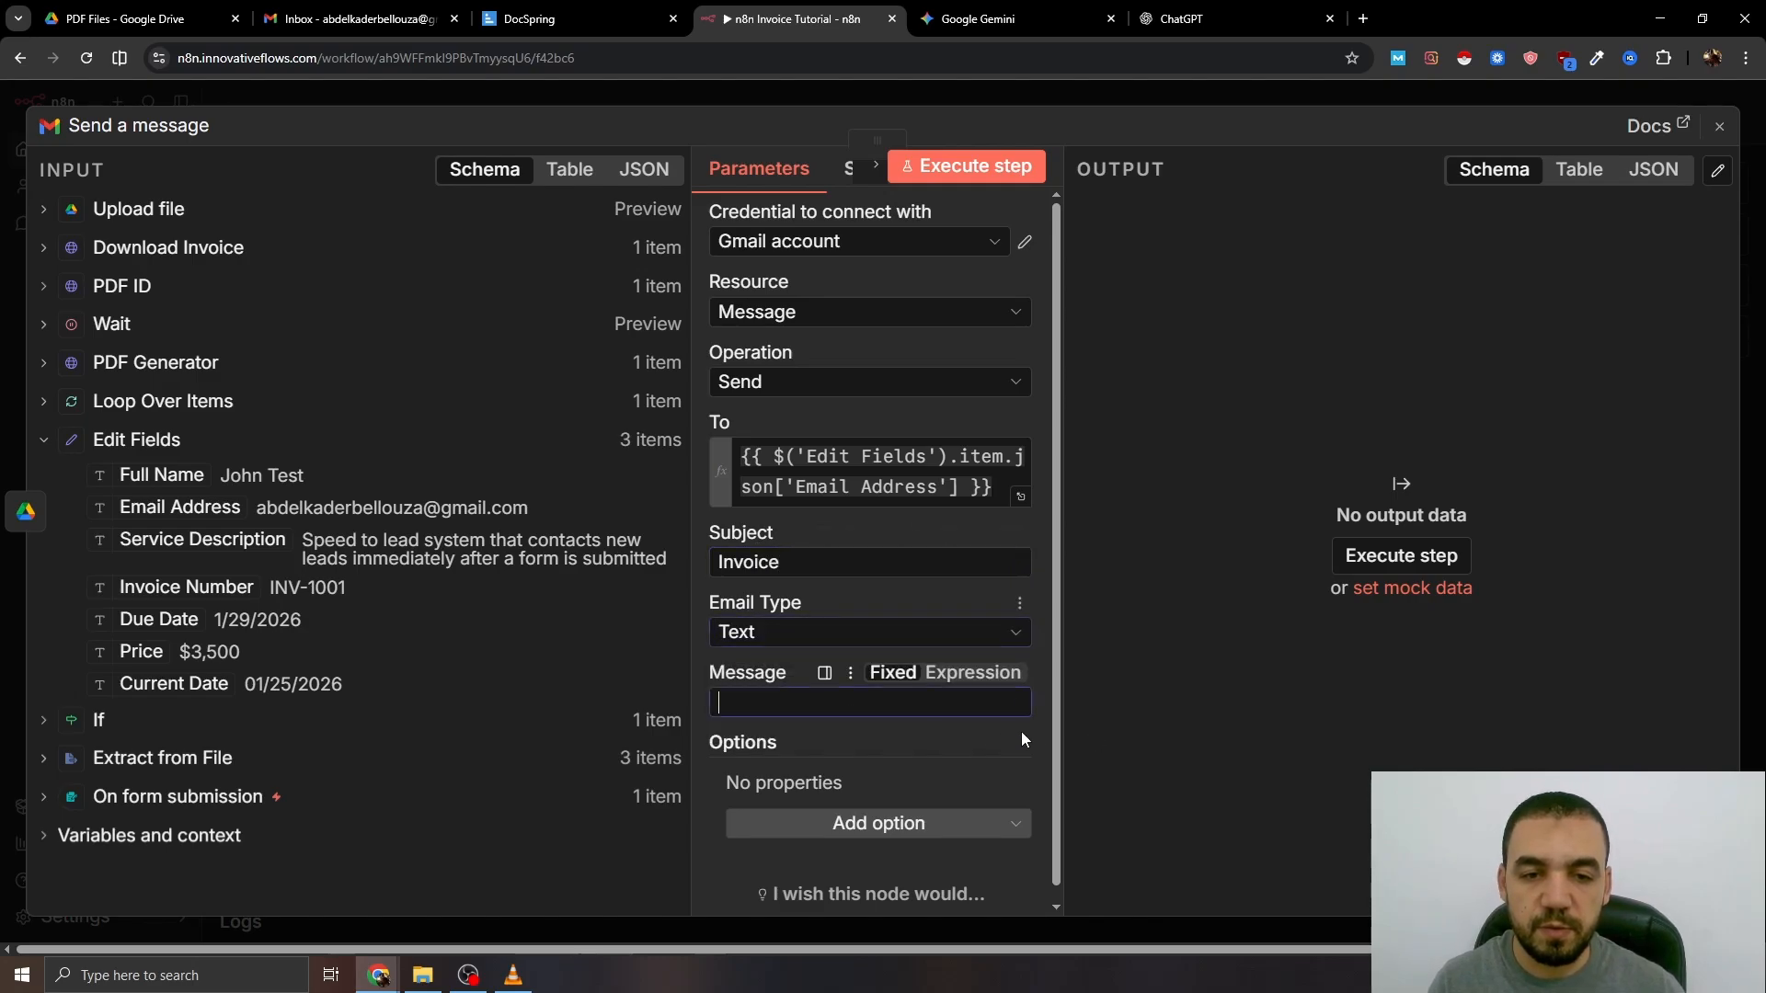
left_click(1022, 710)
key("ctrl+v")
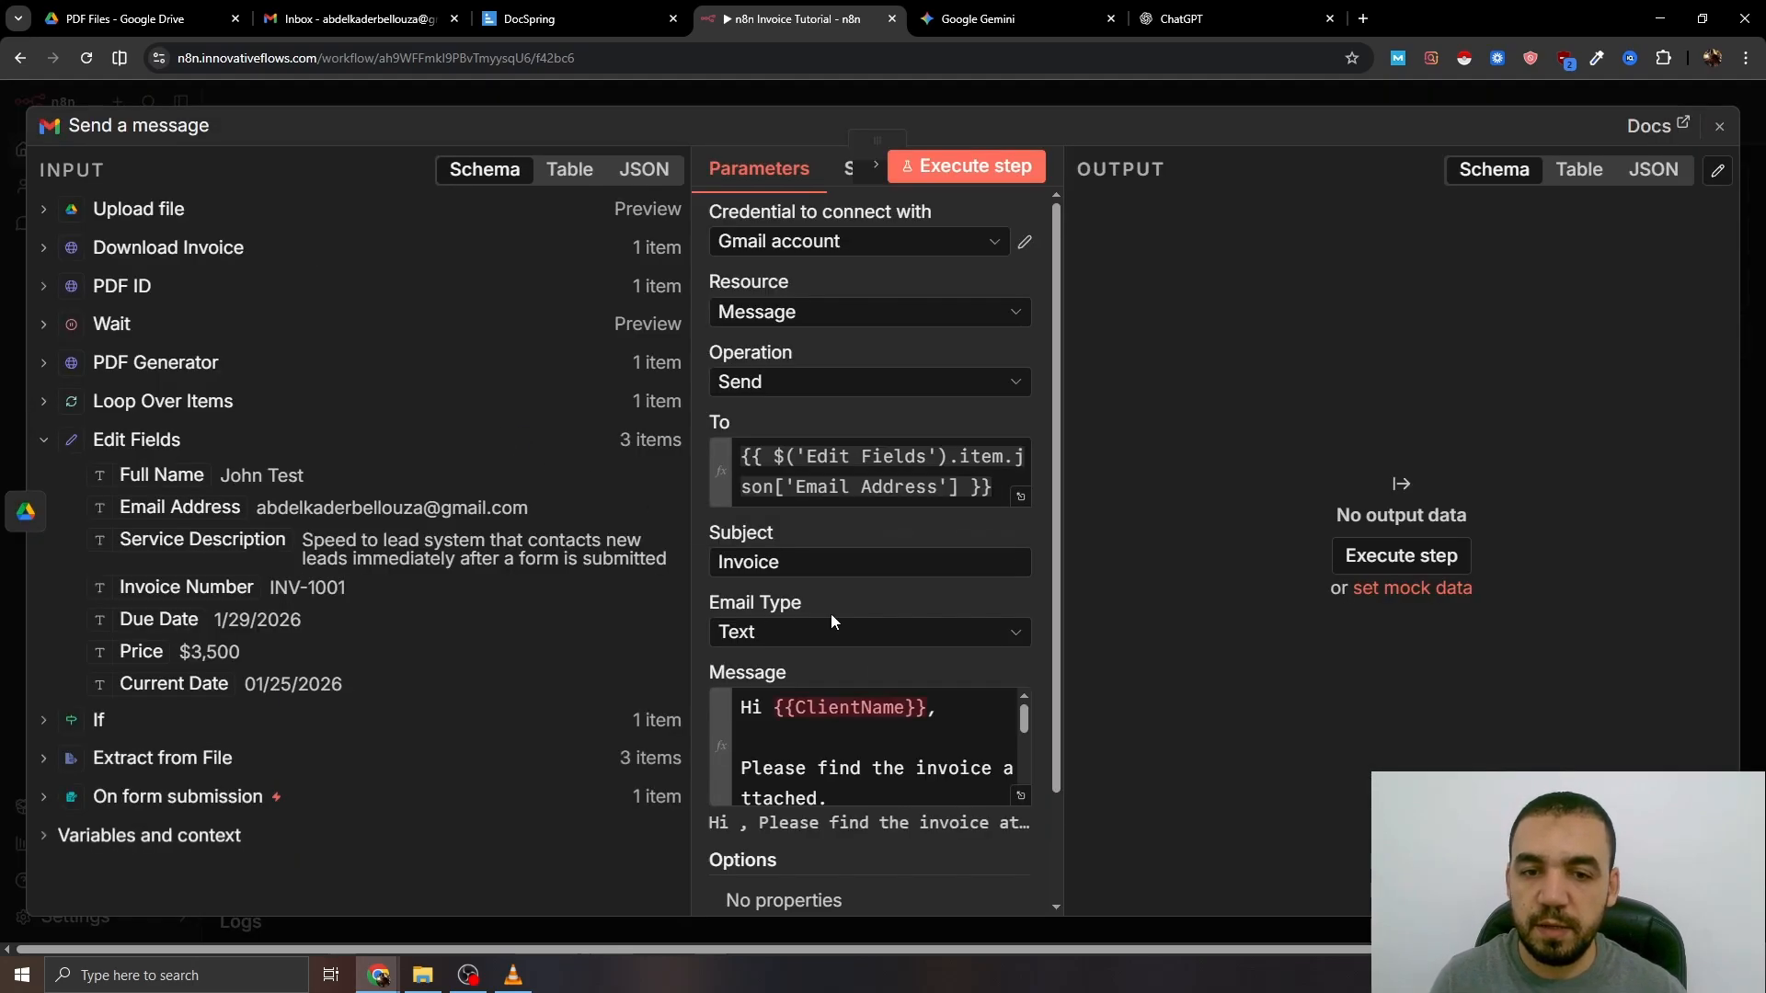
left_click(1020, 795)
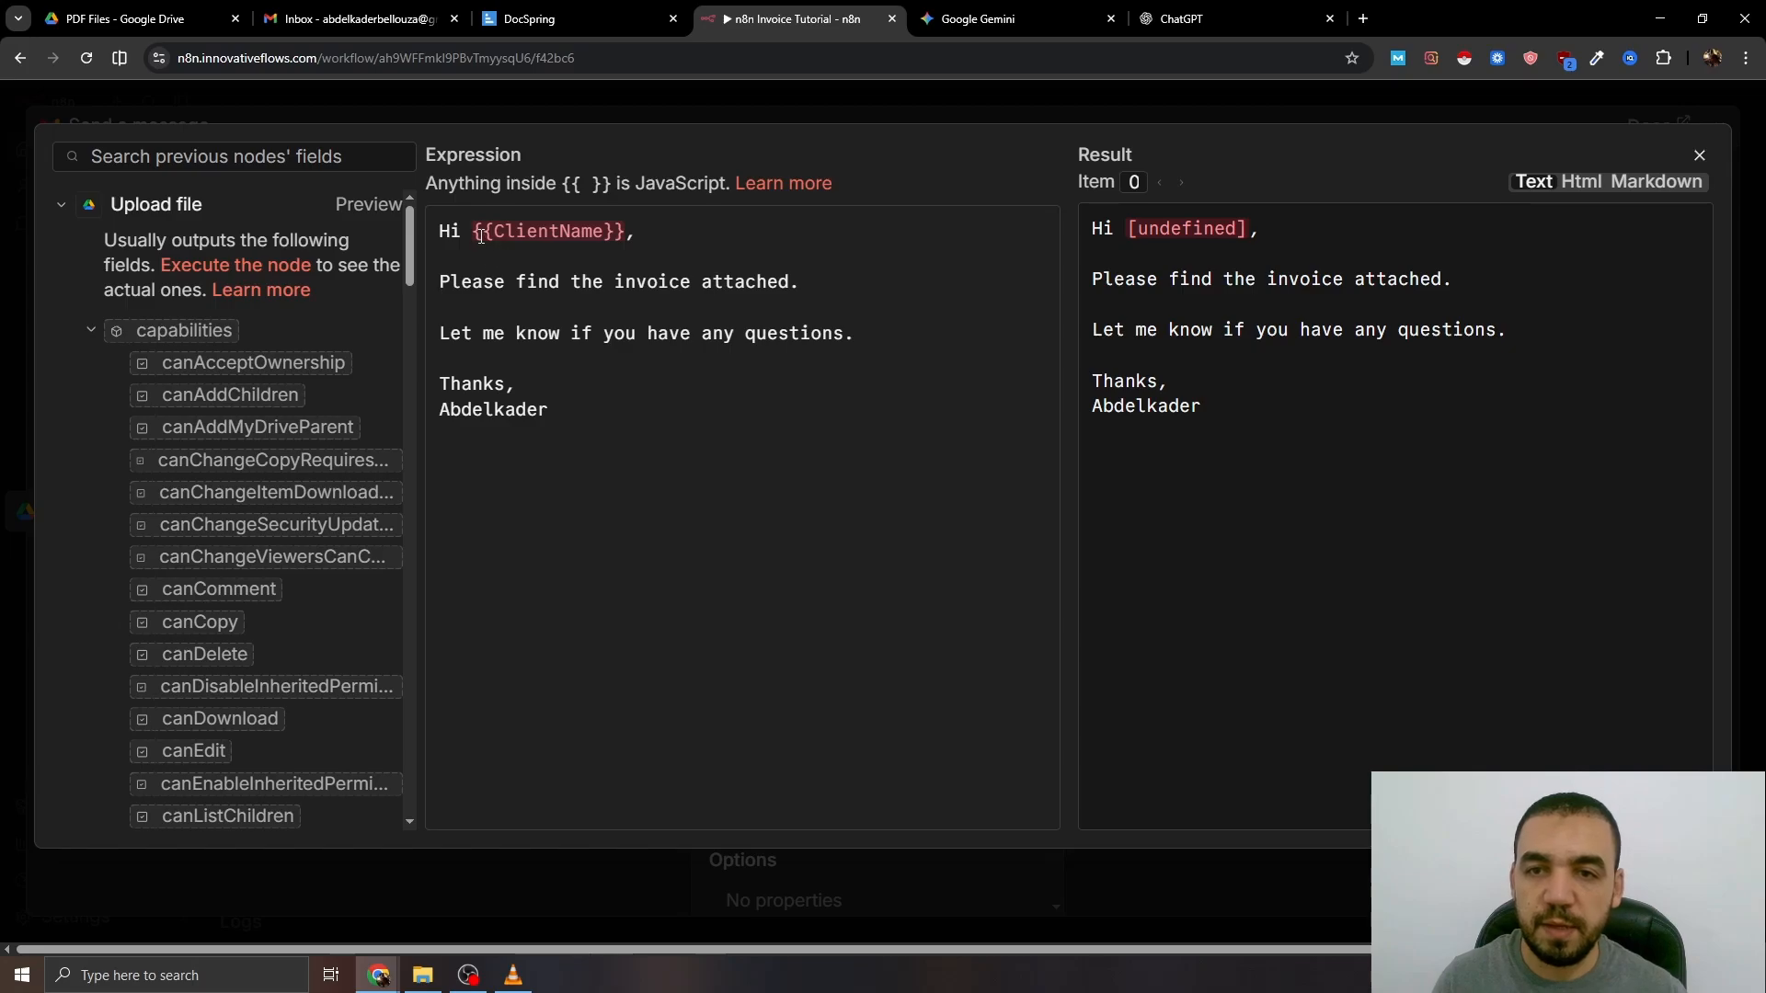
- Replace the ClientName placeholder with Full Name's first word via .split(' ')[0]
left_click_drag(477, 234, 629, 221)
key("BackSpace")
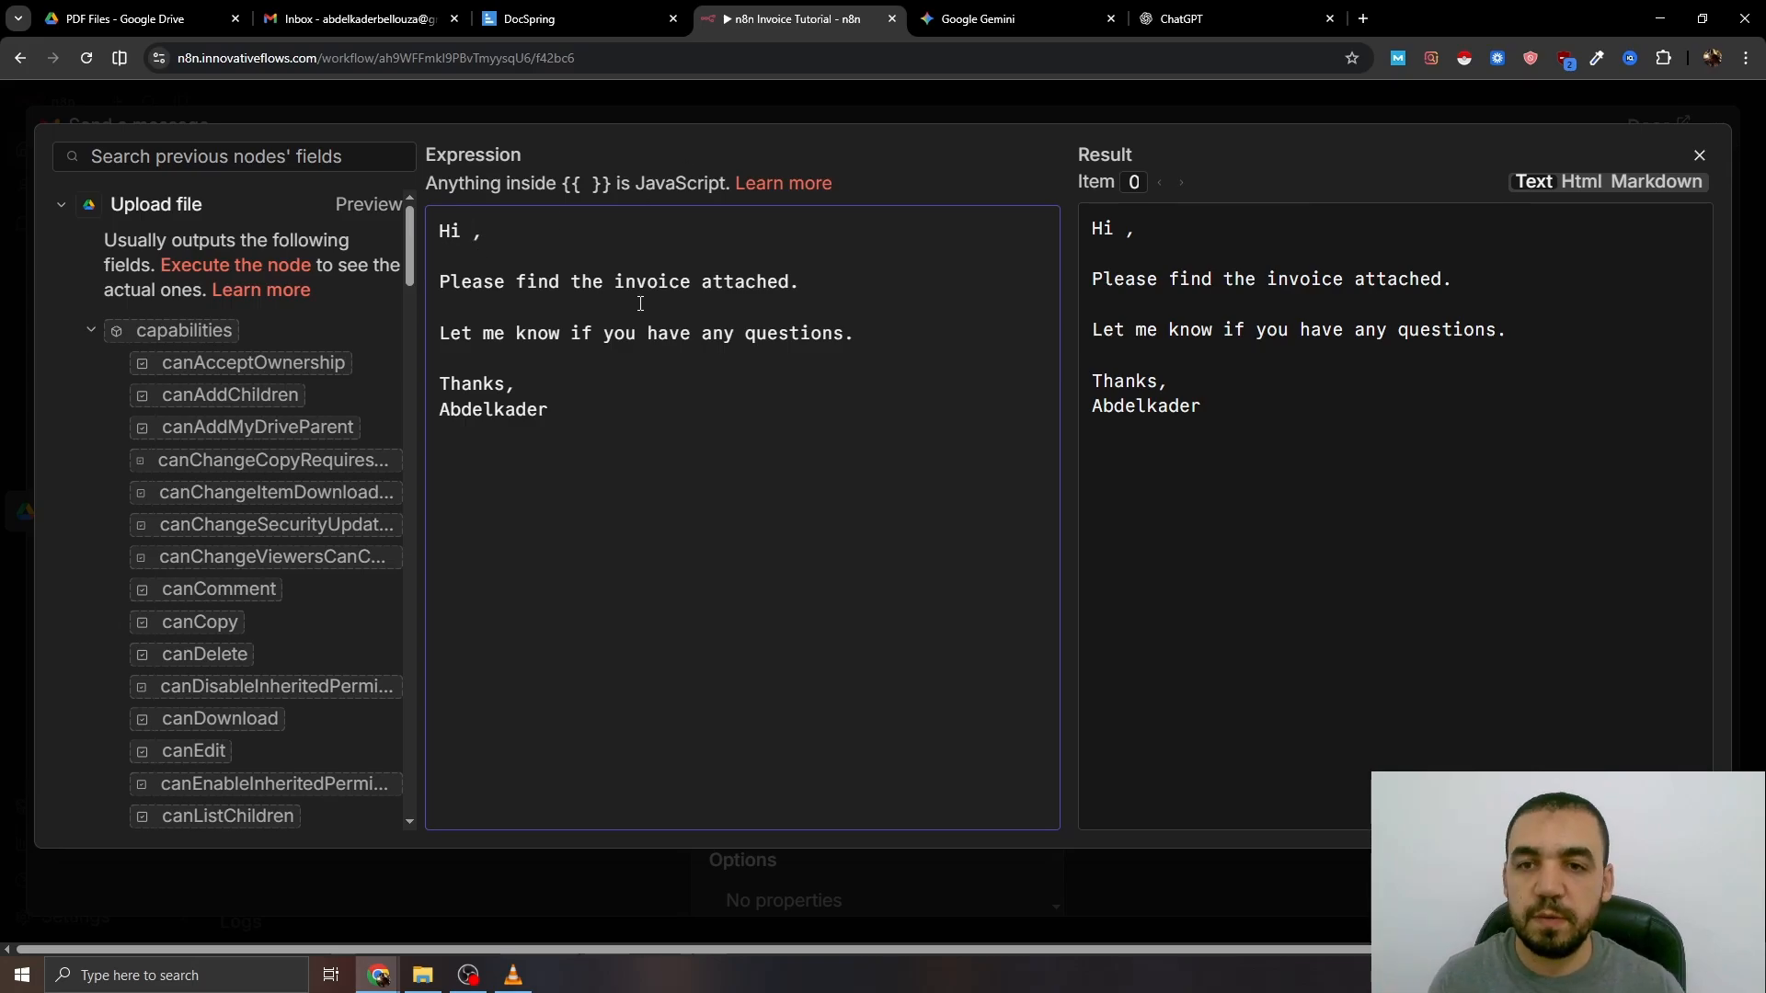
type("{{ .split(' ')[0] }}")
left_click(126, 207)
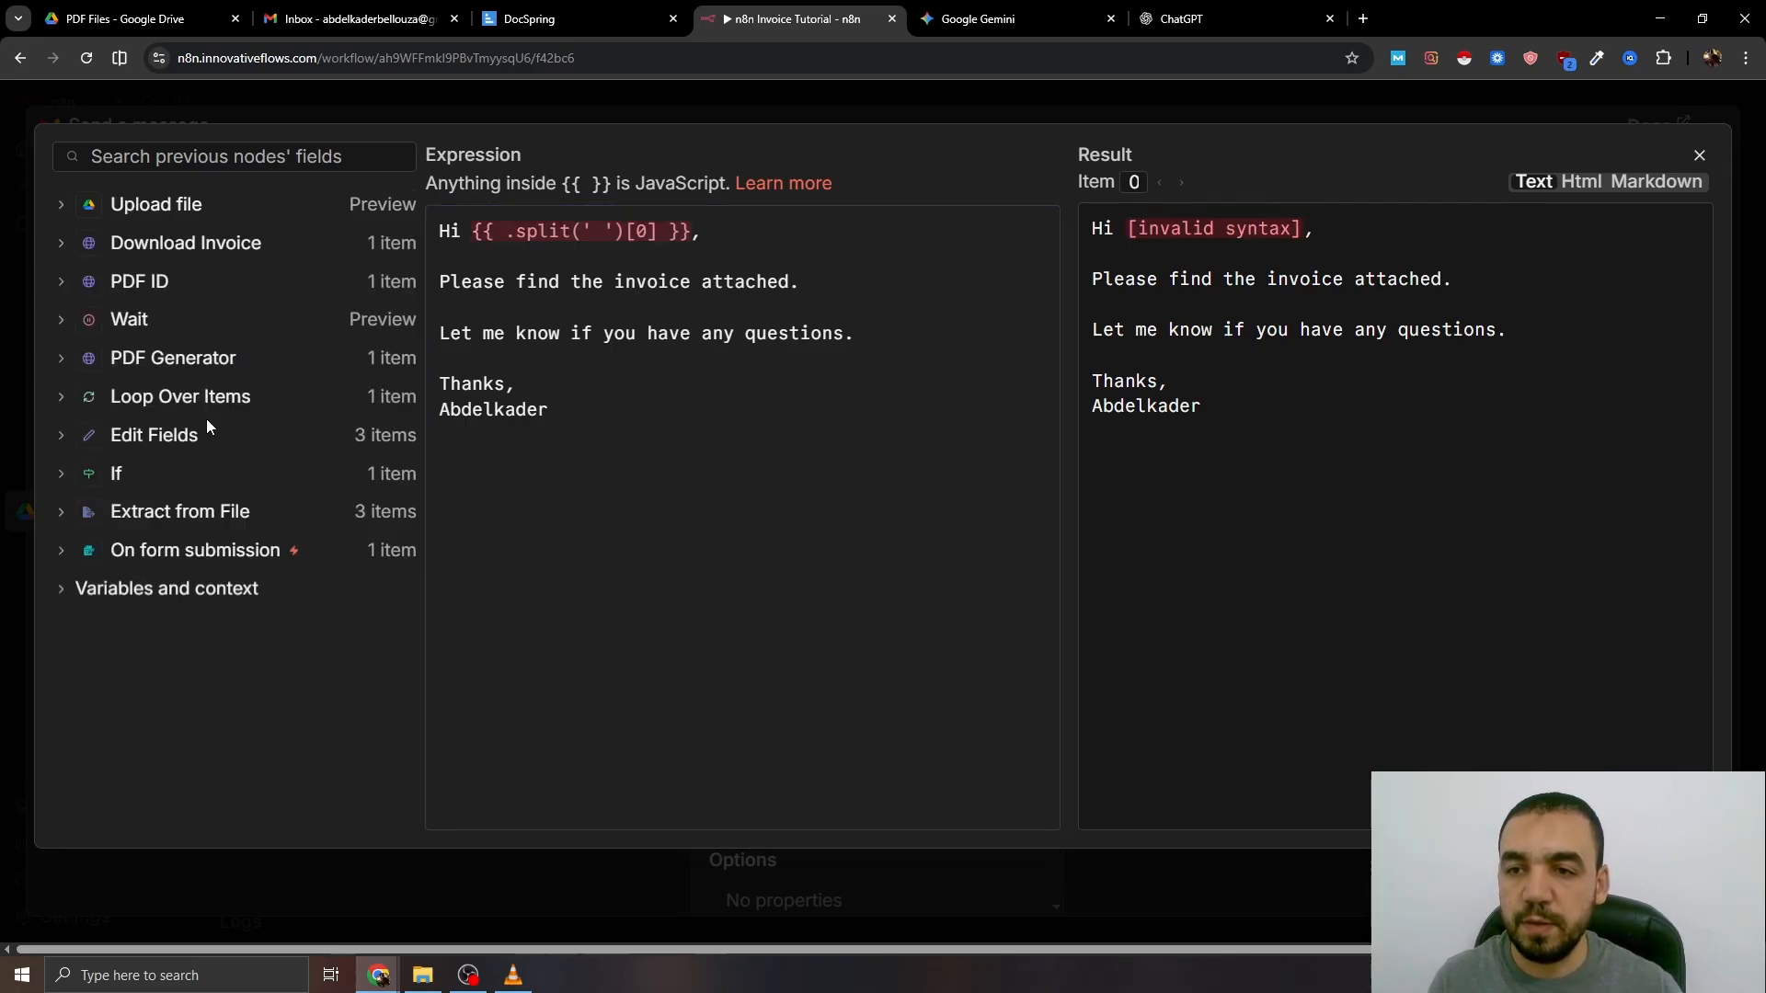
left_click(141, 437)
left_click_drag(212, 470, 514, 231)
key("Escape")
- Attach the file from the data binary field to the email
left_click(948, 812)
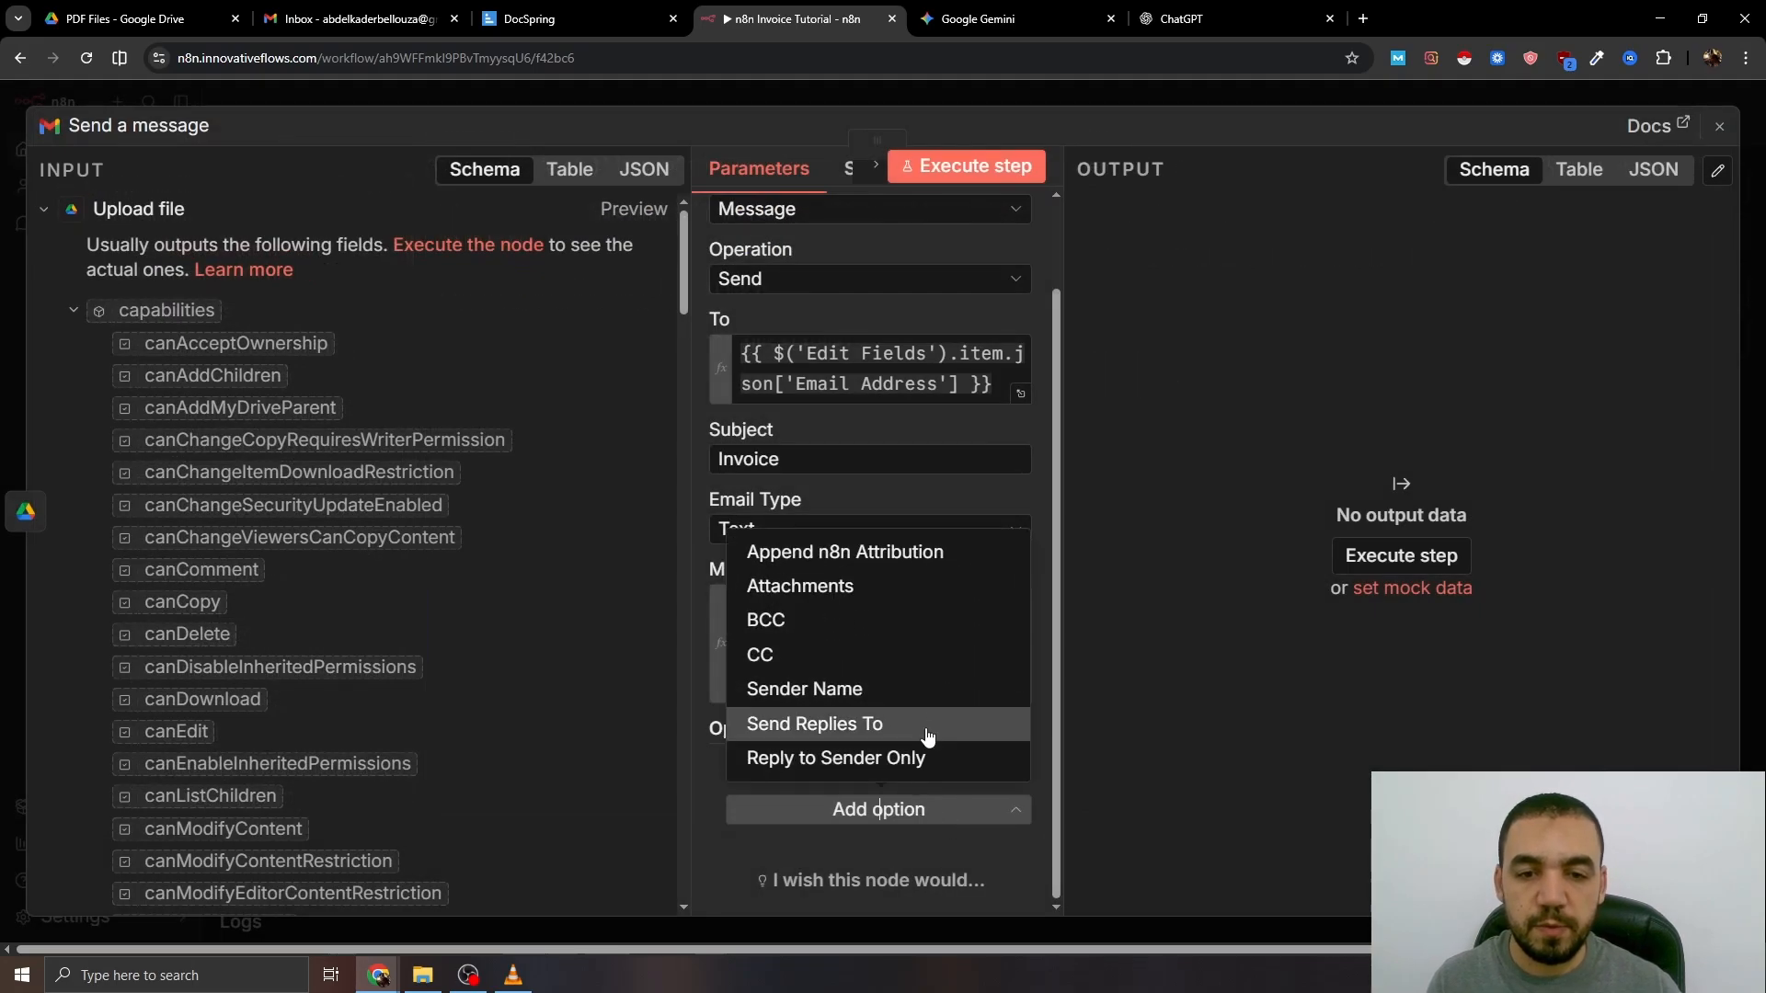
left_click(863, 593)
scroll(856, 662, "down", 1)
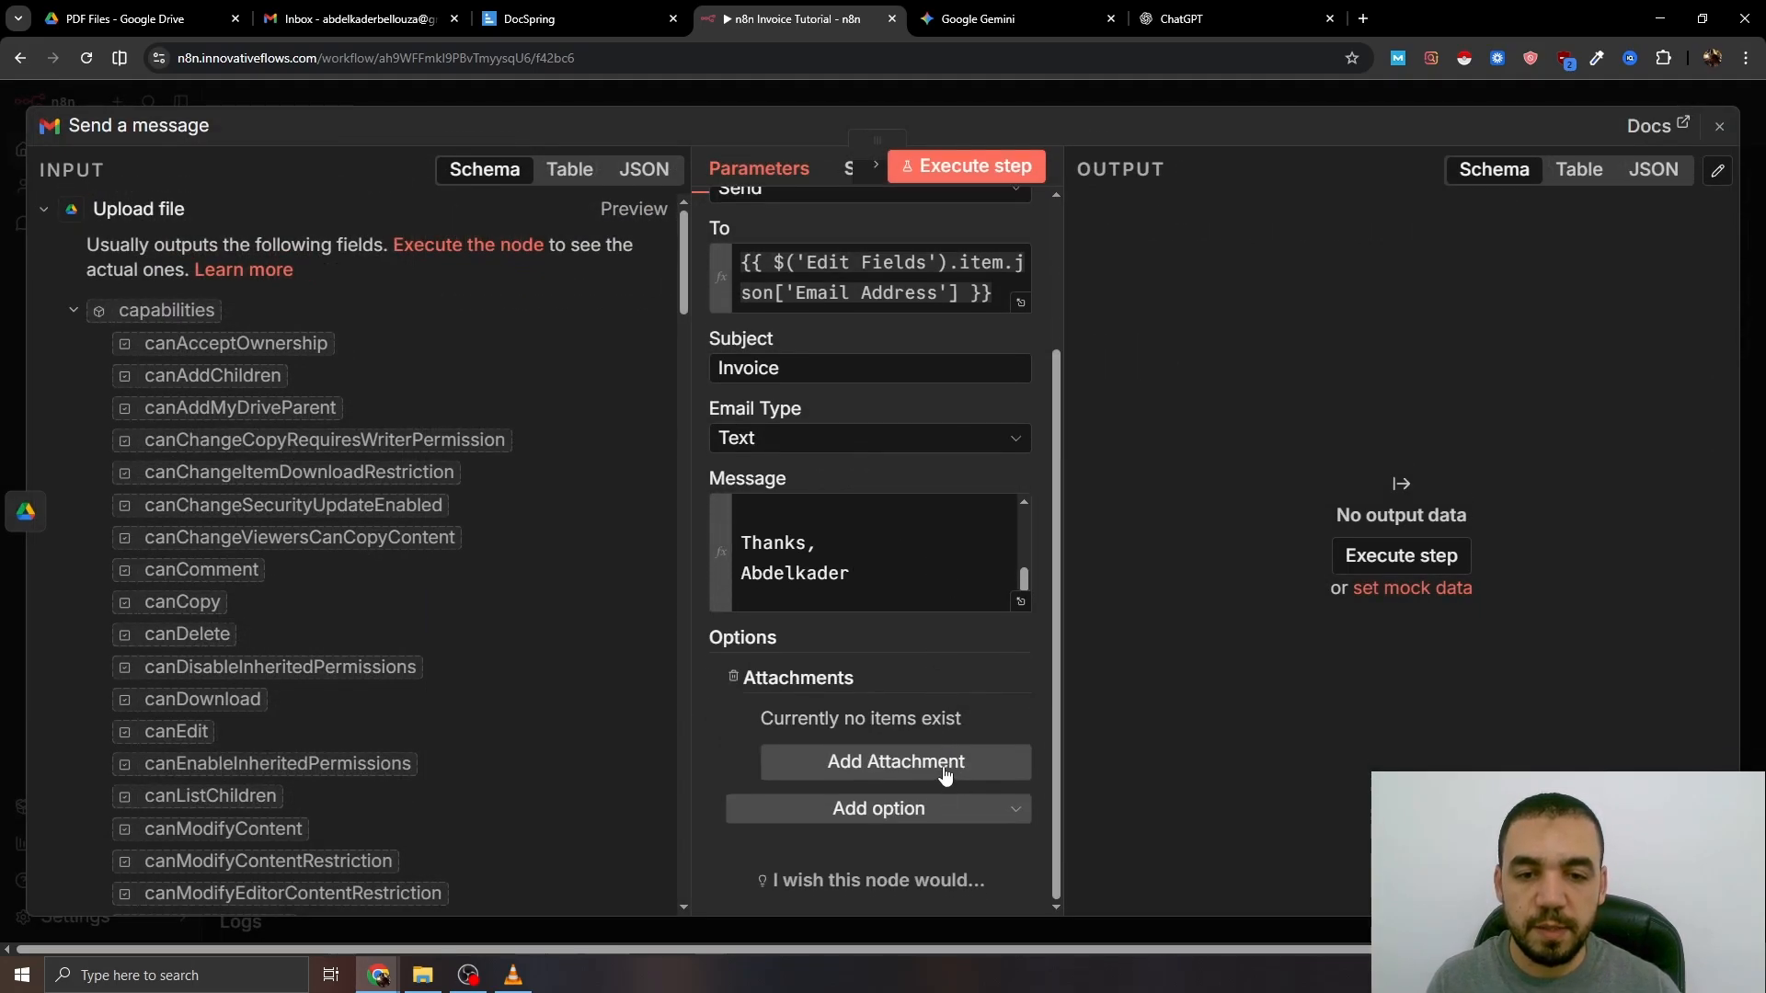
left_click(839, 775)
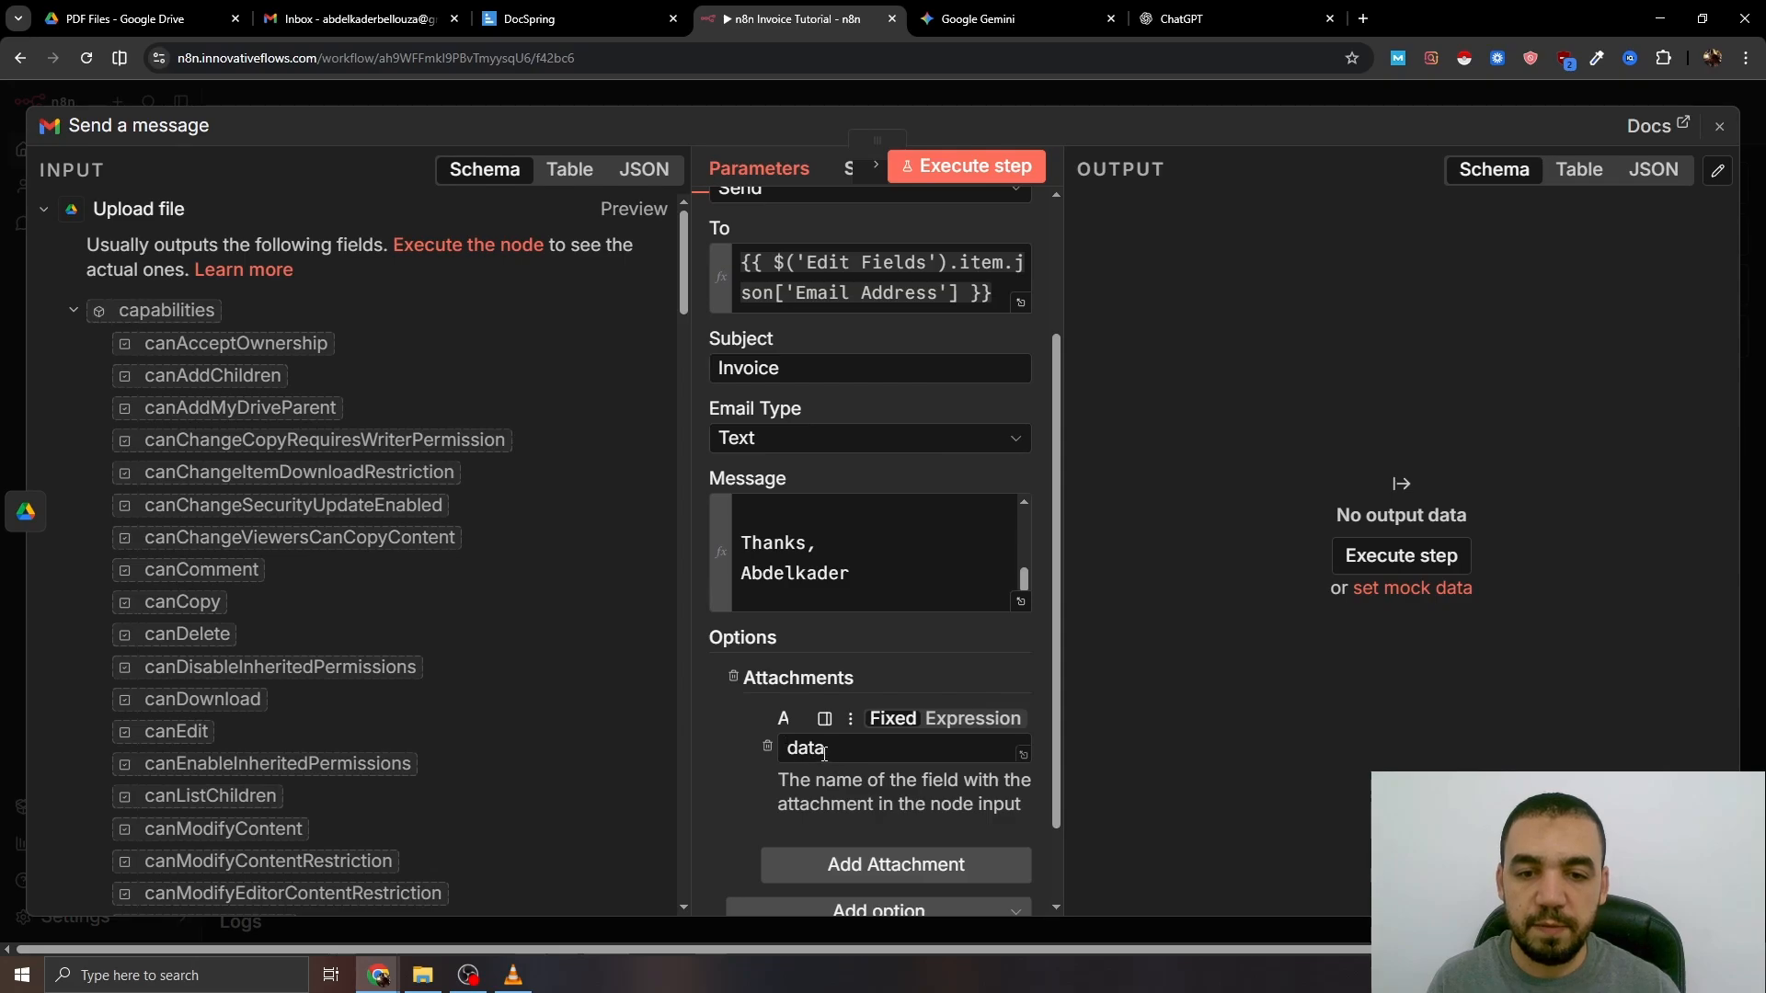
scroll(824, 754, "down", 1)
- Switch off Append n8n Attribution and move the Send a message node upward
left_click(958, 811)
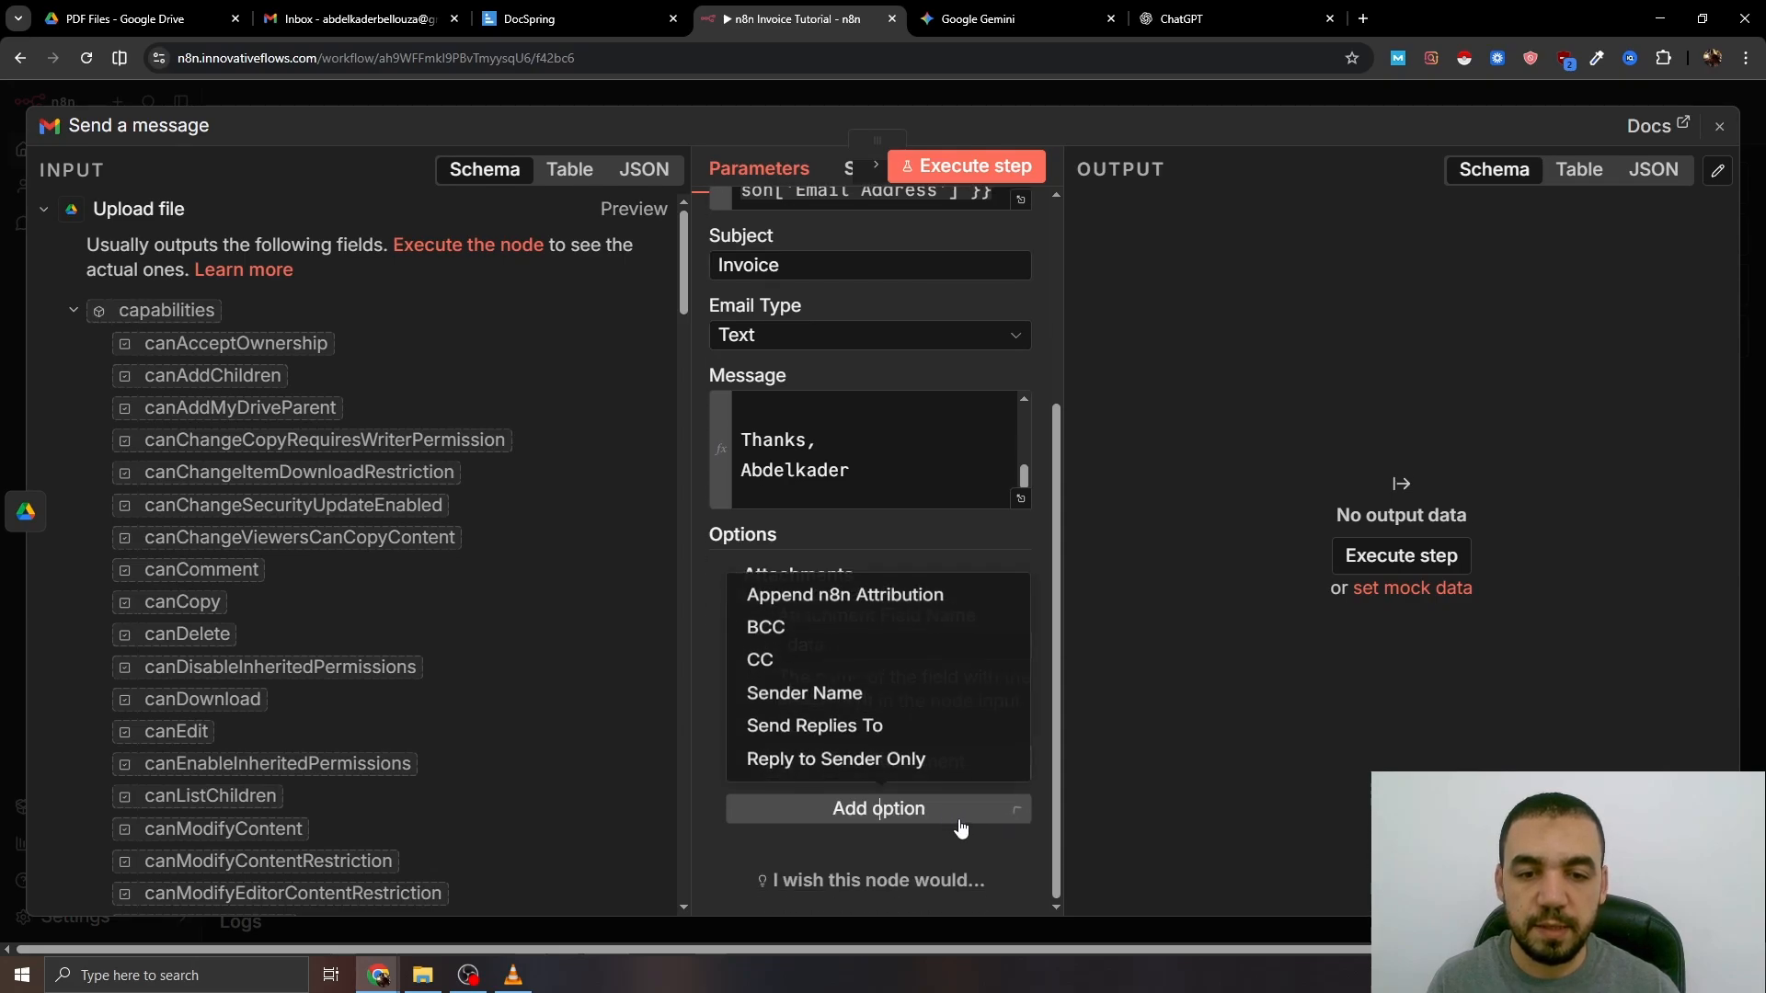
left_click(812, 598)
scroll(791, 570, "down", 1)
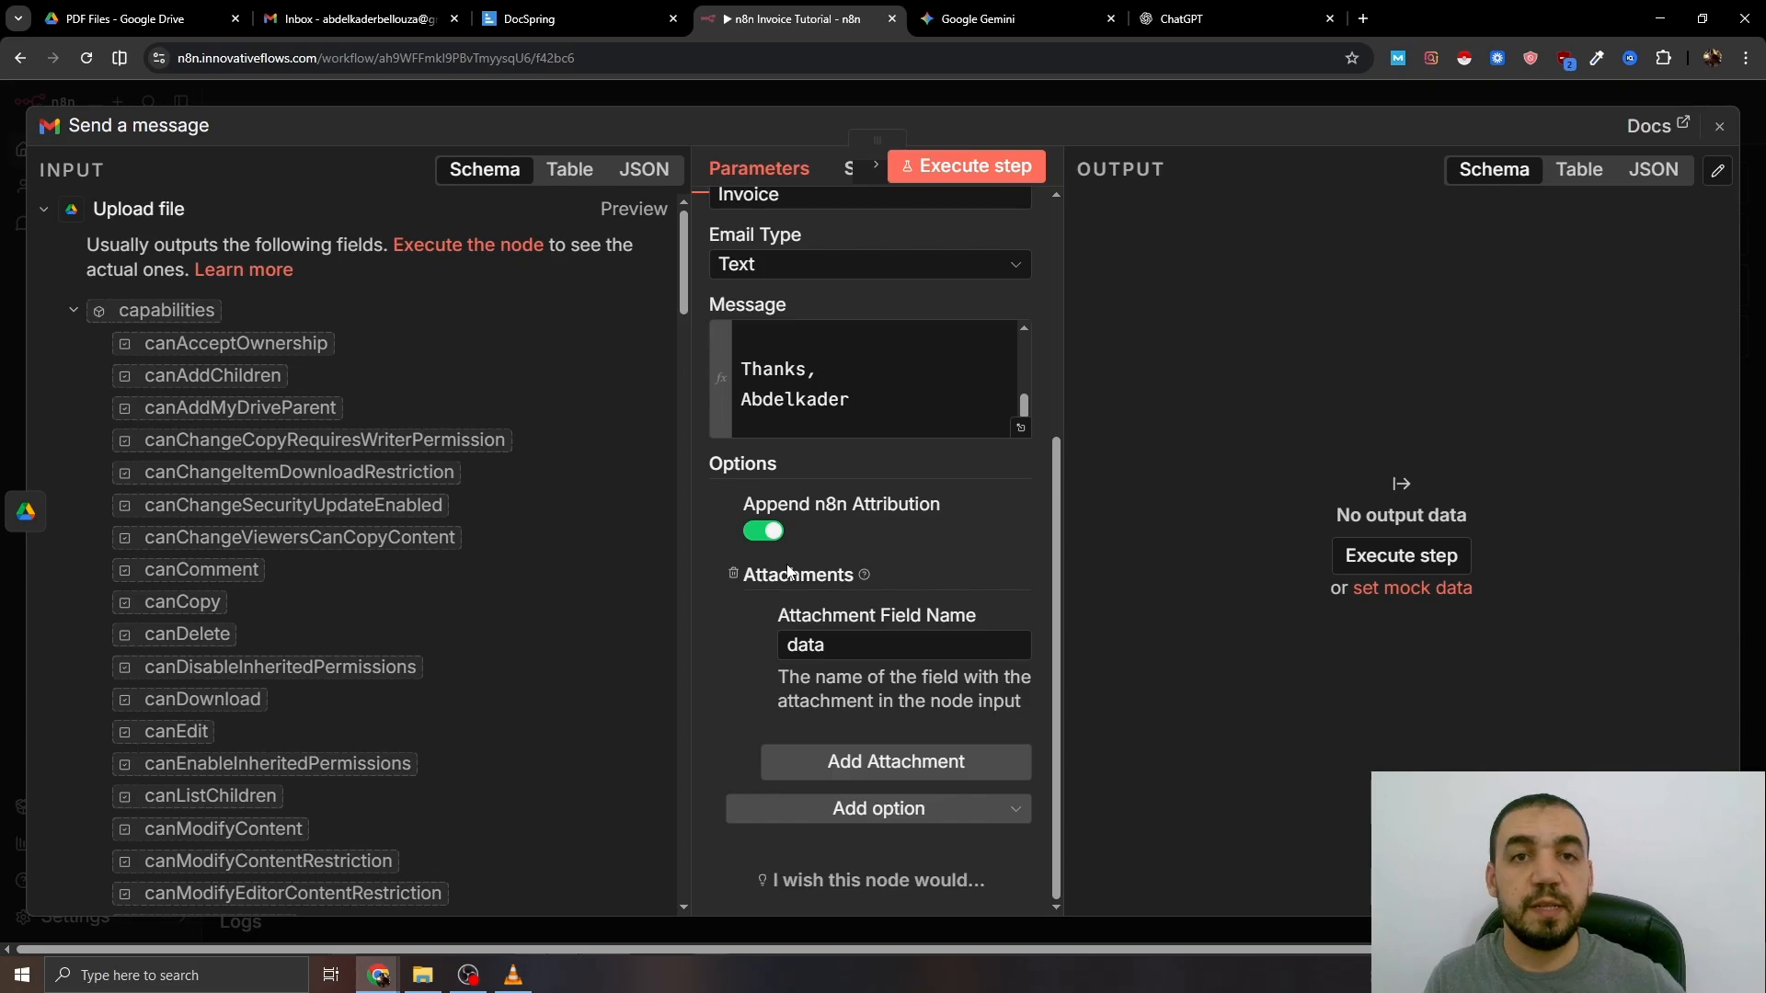
left_click(762, 531)
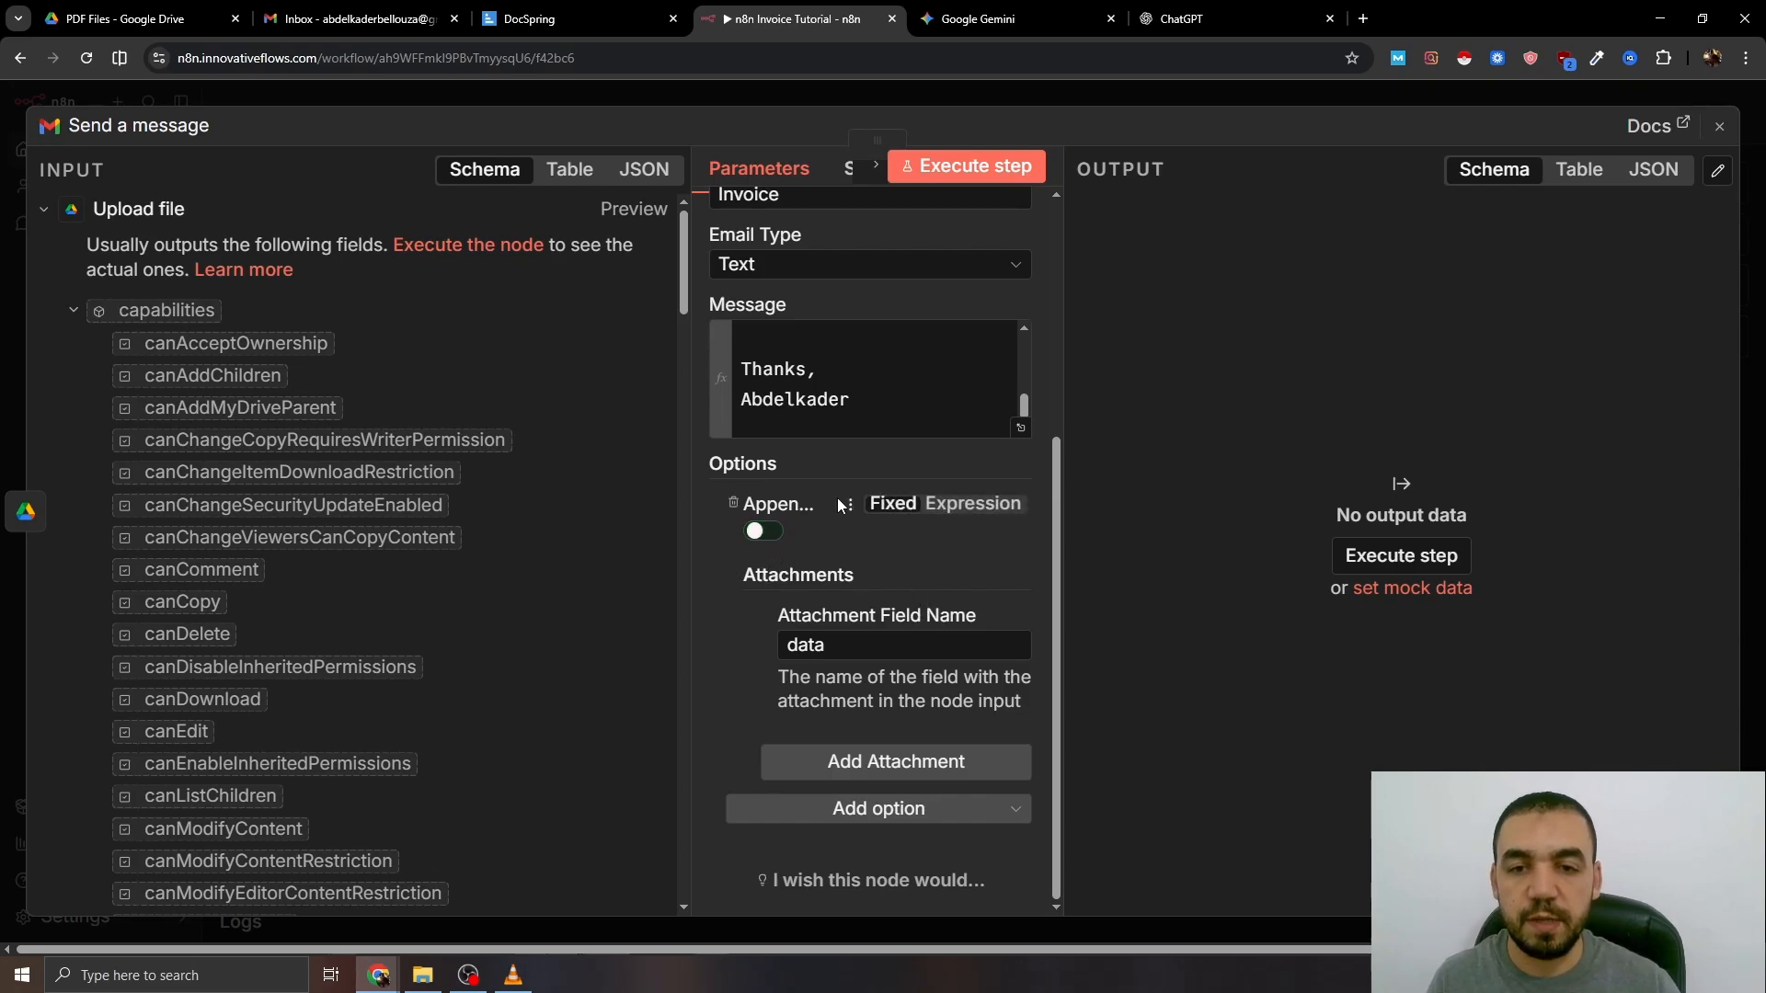
left_click(937, 100)
left_click_drag(1263, 446, 1277, 387)
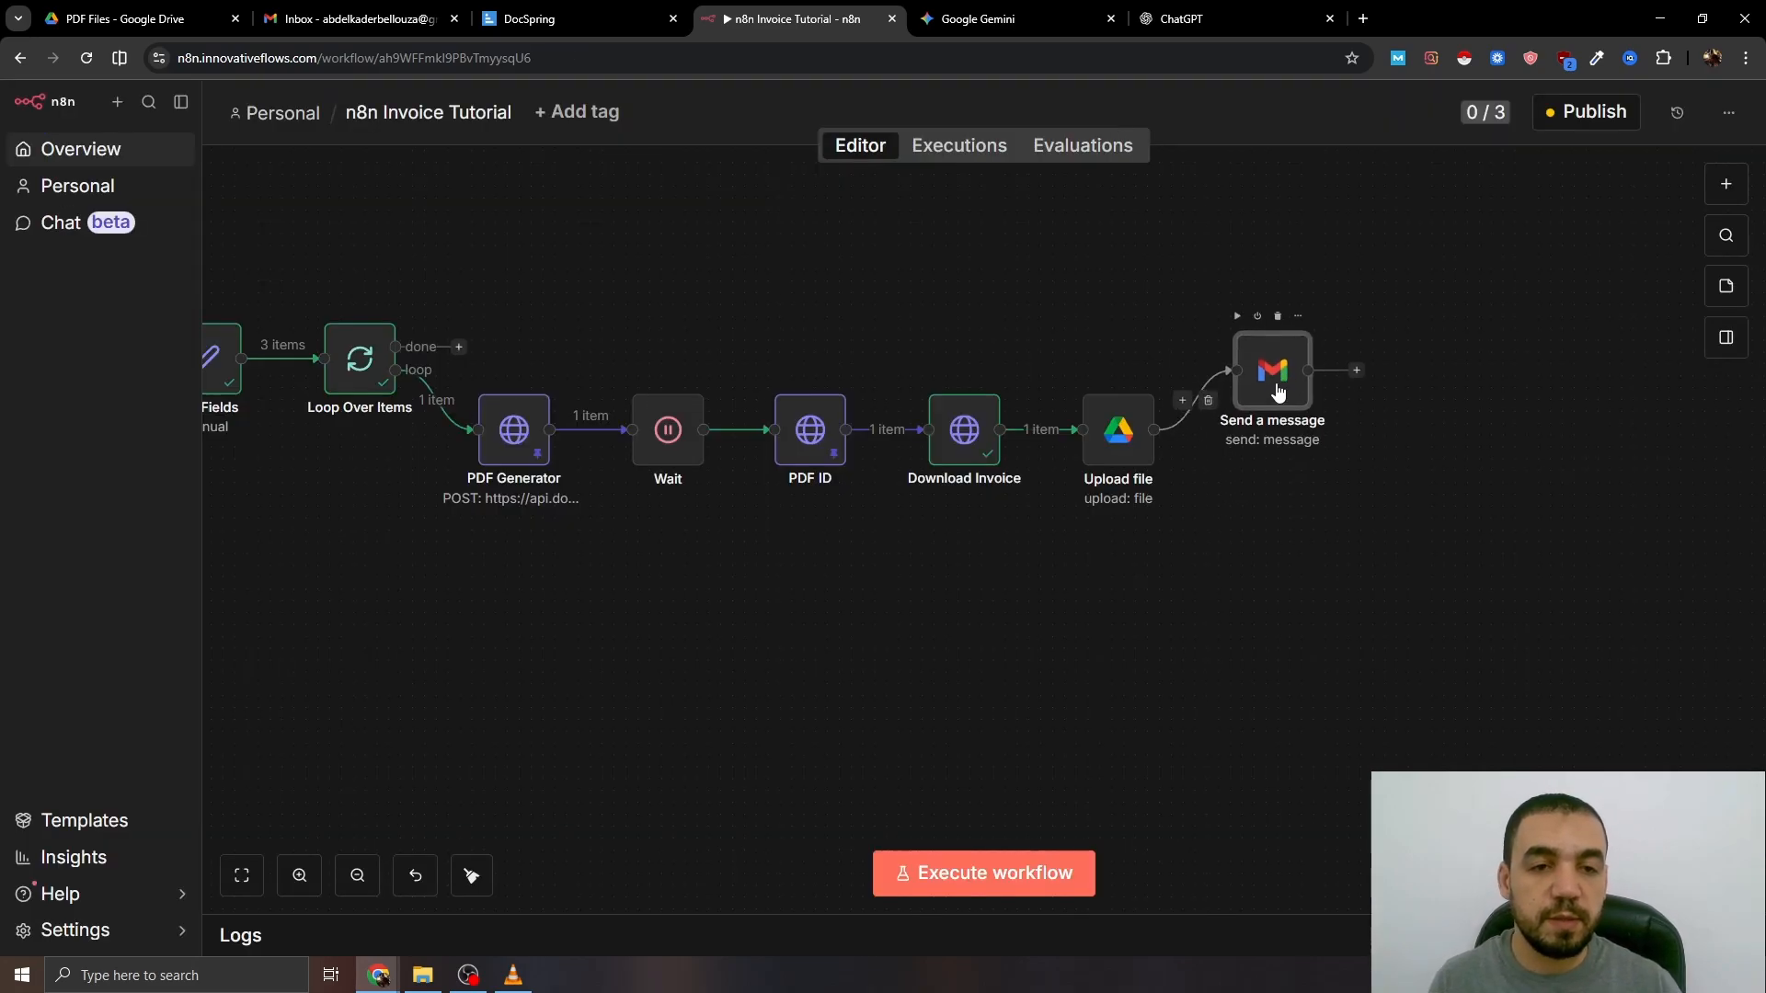
- Rewire Send a message to run directly from Download Invoice, stacked above Upload file
left_click(1210, 401)
left_click_drag(1248, 356, 1069, 321)
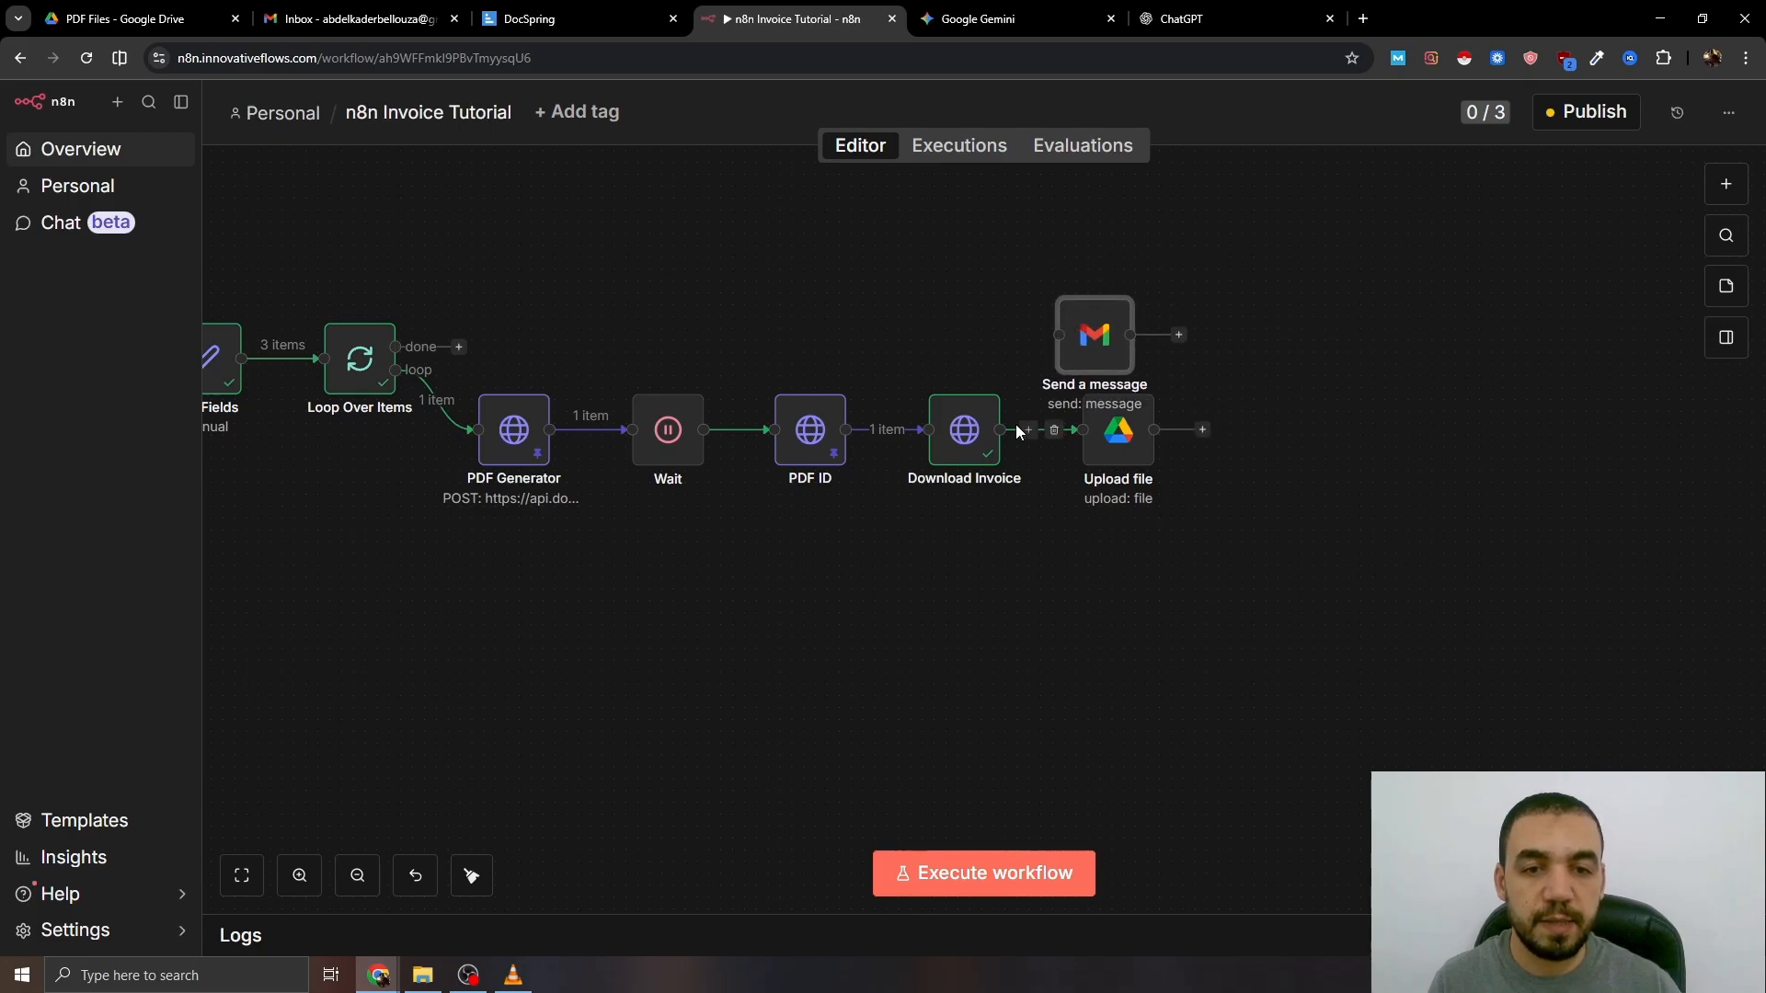
left_click_drag(1002, 430, 1060, 335)
left_click_drag(1110, 419, 1098, 466)
mouse_move(1108, 347)
left_mouse_down()
mouse_move(1108, 371)
mouse_move(1093, 365)
left_mouse_up()
- Unpin PDF ID's data and add a Merge node after Send a message
left_click(819, 441)
key("p")
scroll(847, 450, "left", 3)
left_click(1380, 370)
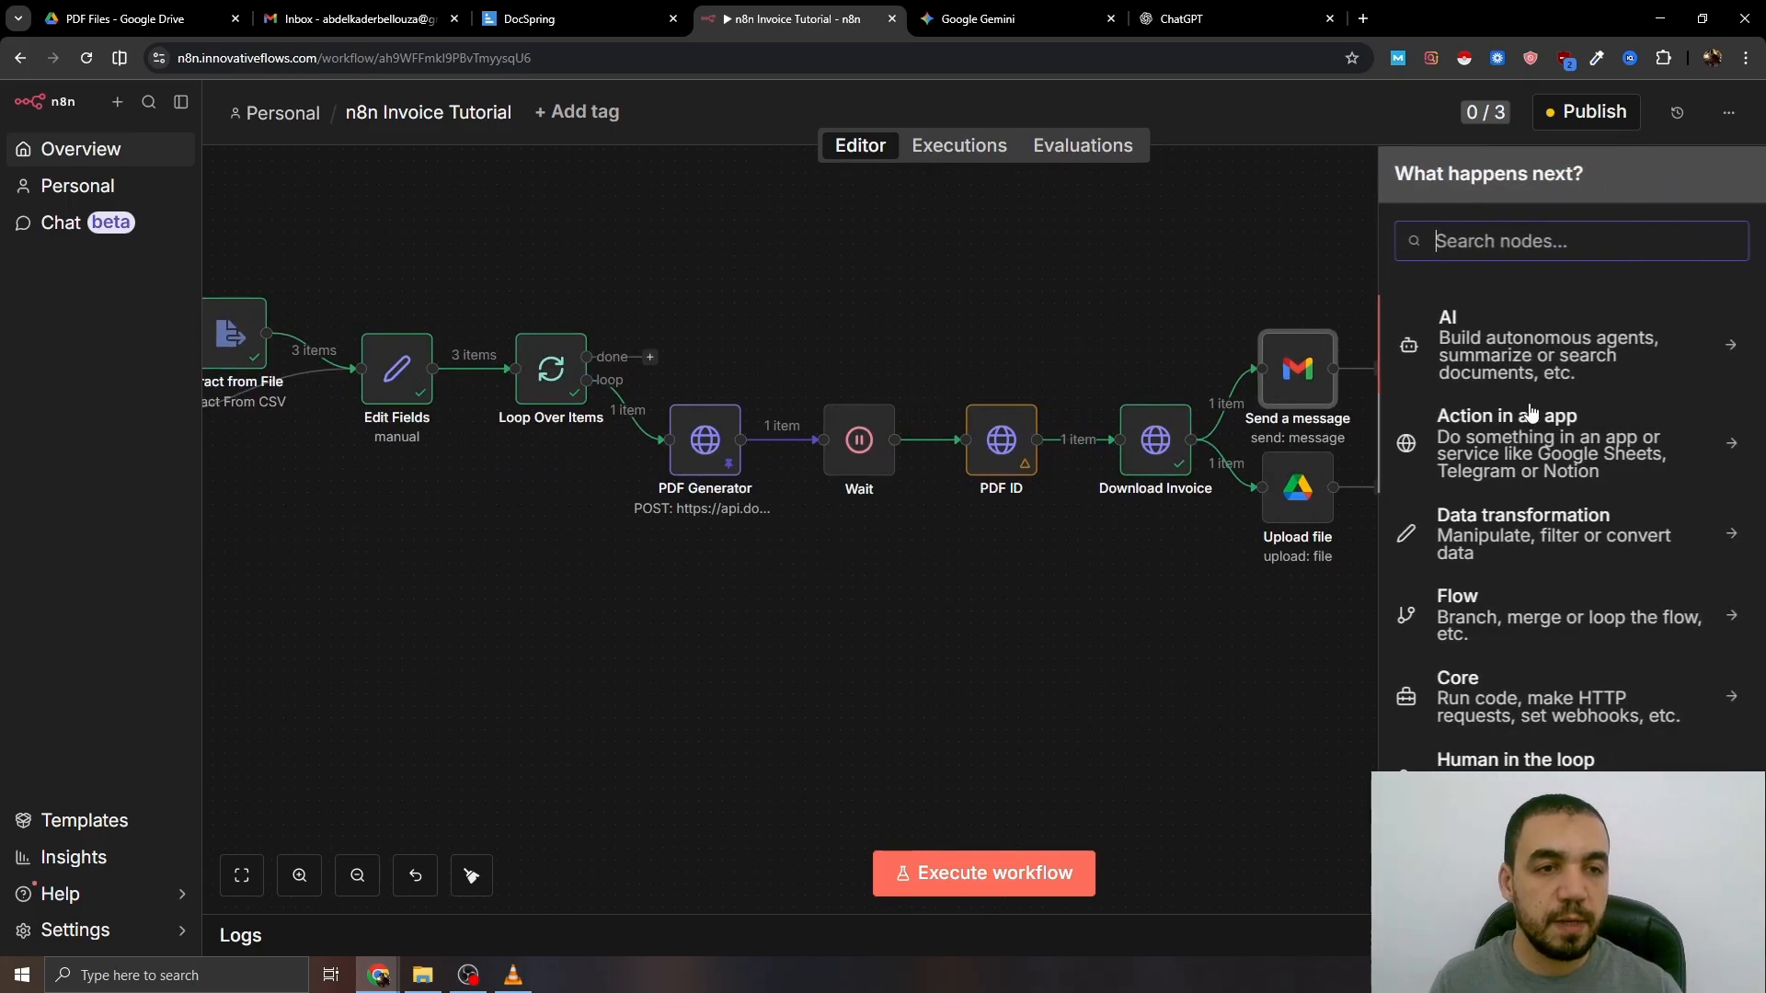
type("merge")
left_click(1462, 322)
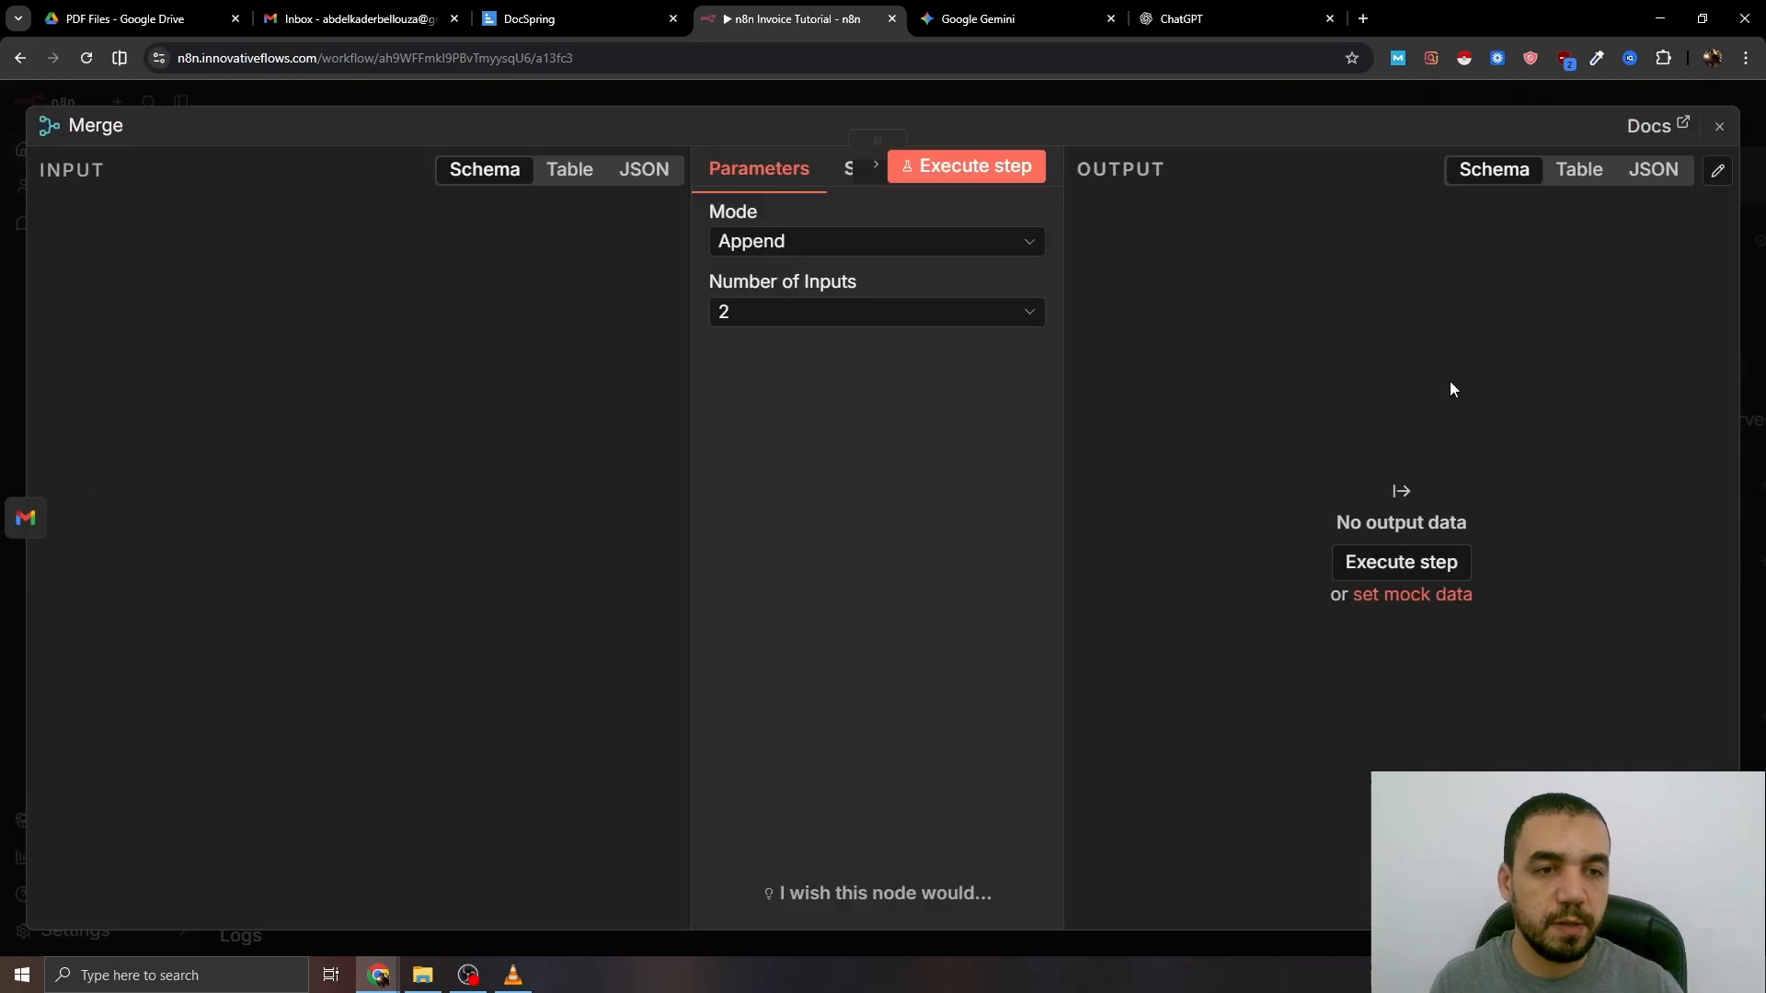
left_click(876, 95)
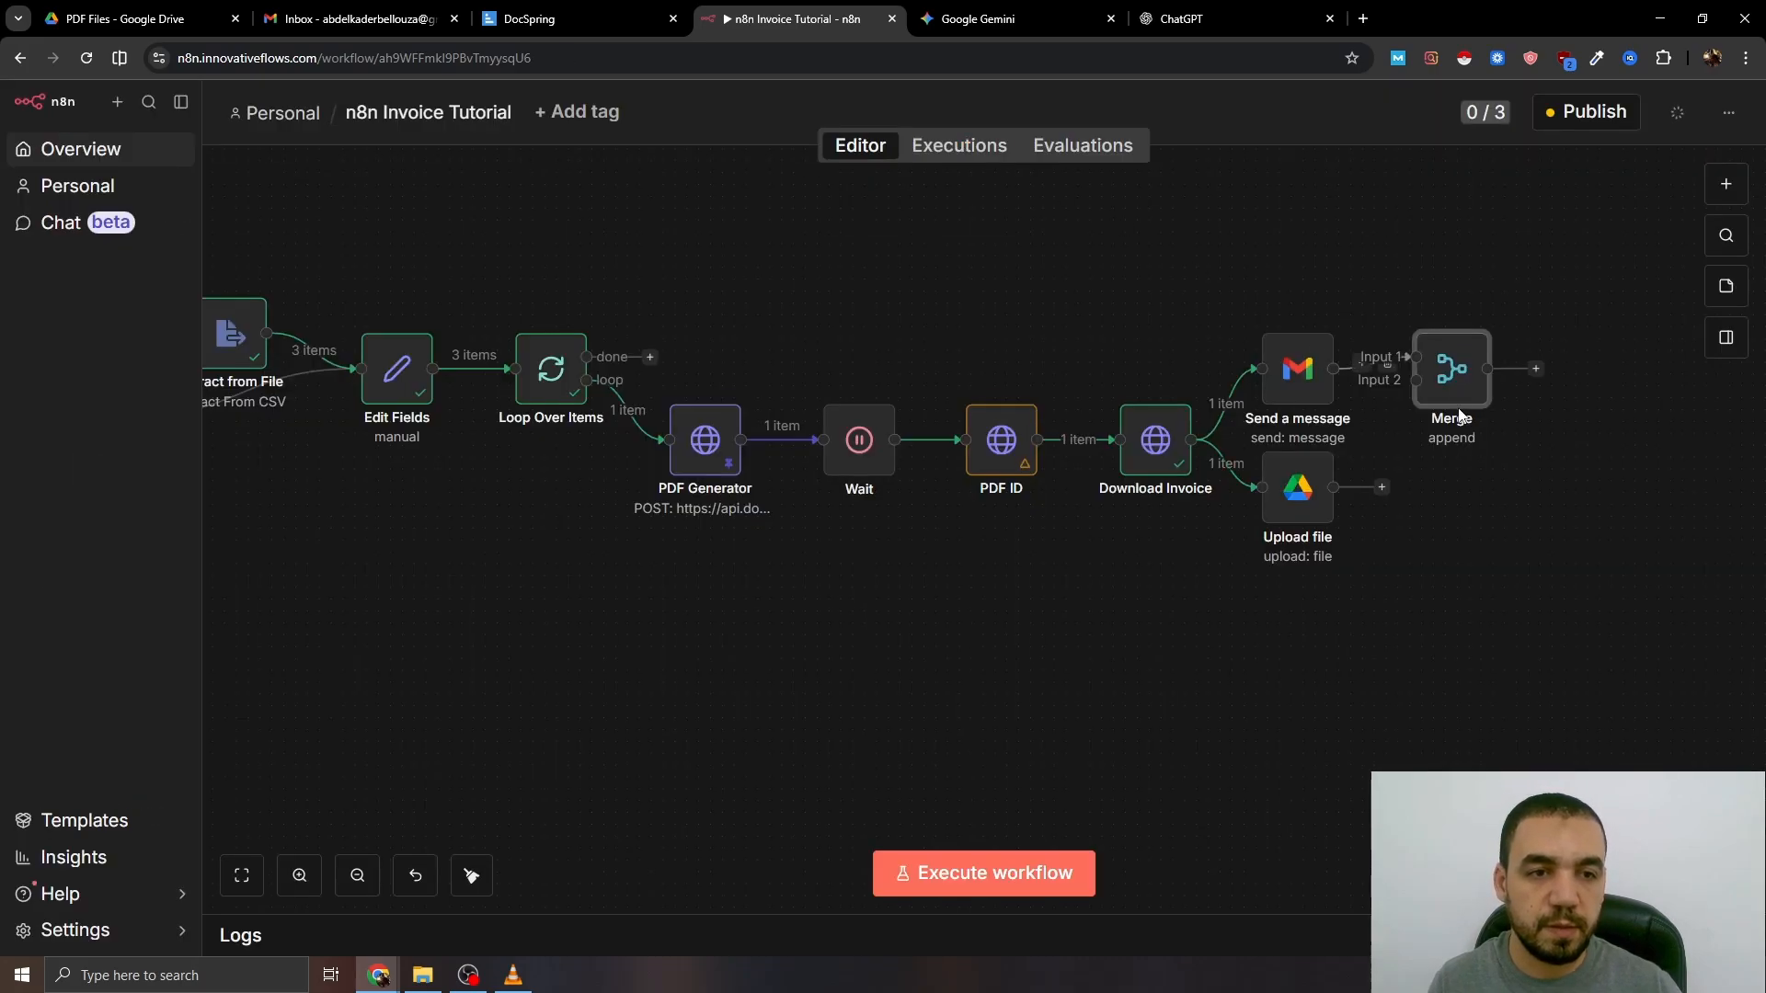
- Feed Upload file into Merge, loop Merge back to Loop Over Items, and unpin PDF Generator
left_click_drag(1446, 376, 1455, 435)
left_click_drag(1383, 488, 1415, 457)
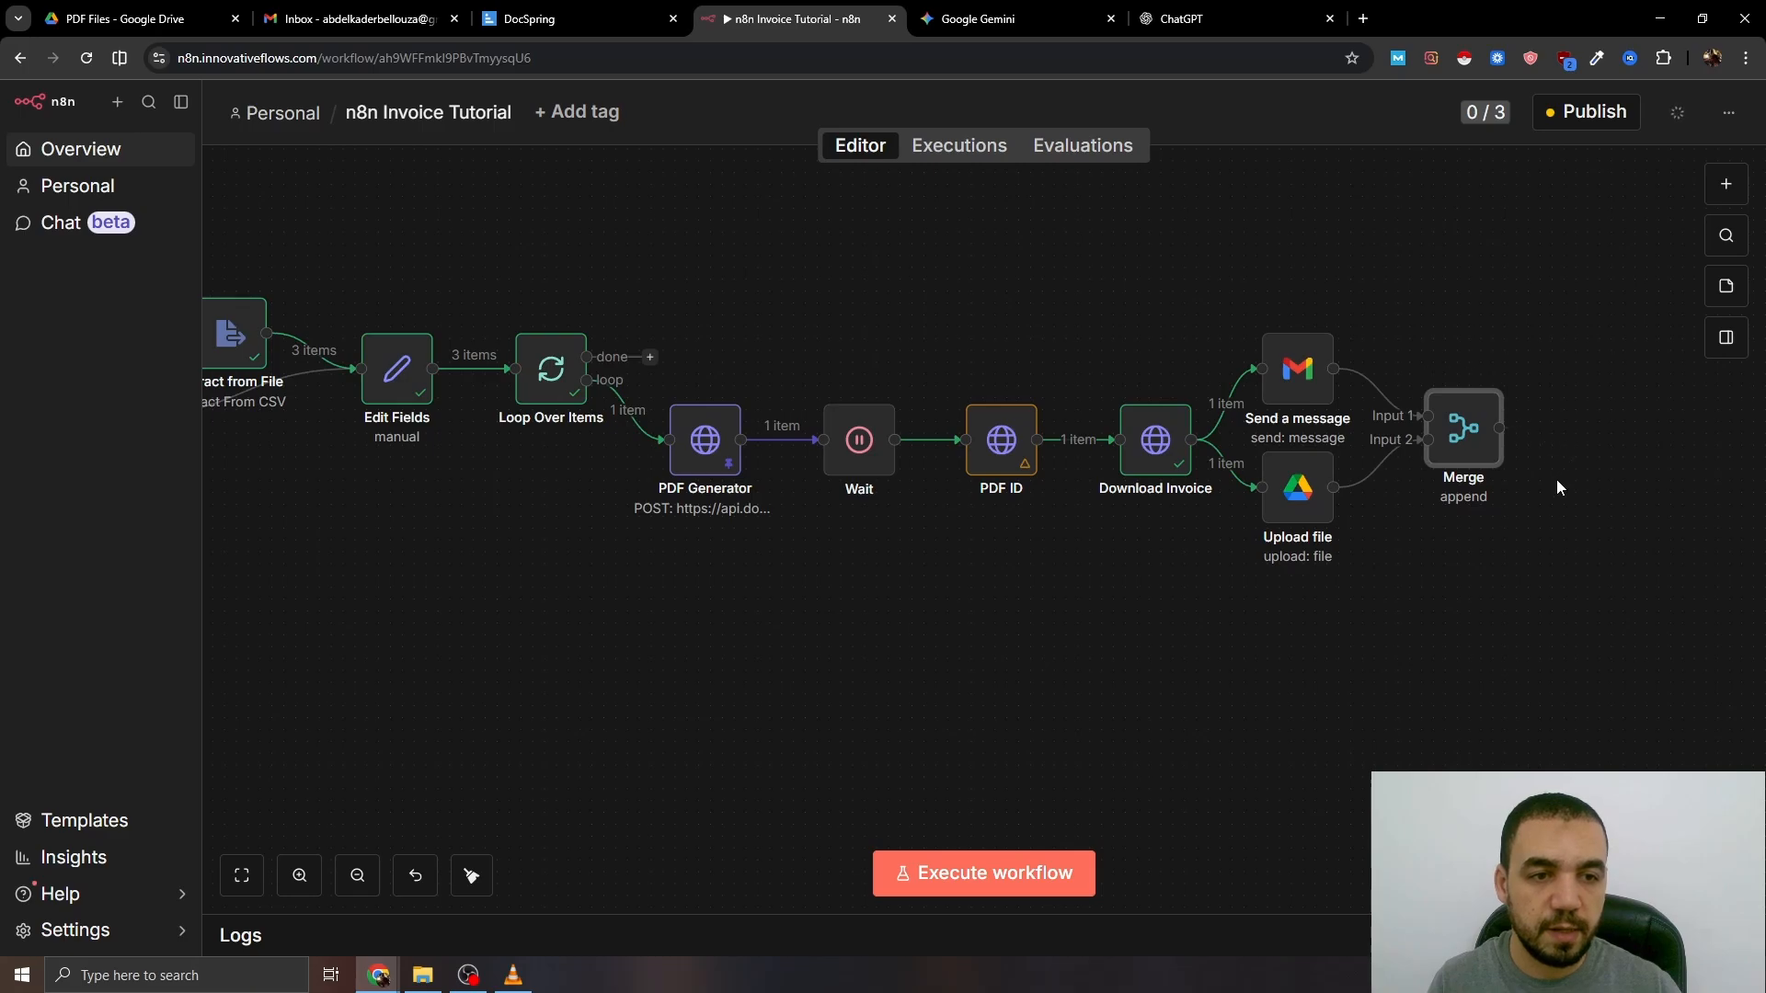
left_click_drag(1500, 429, 641, 740)
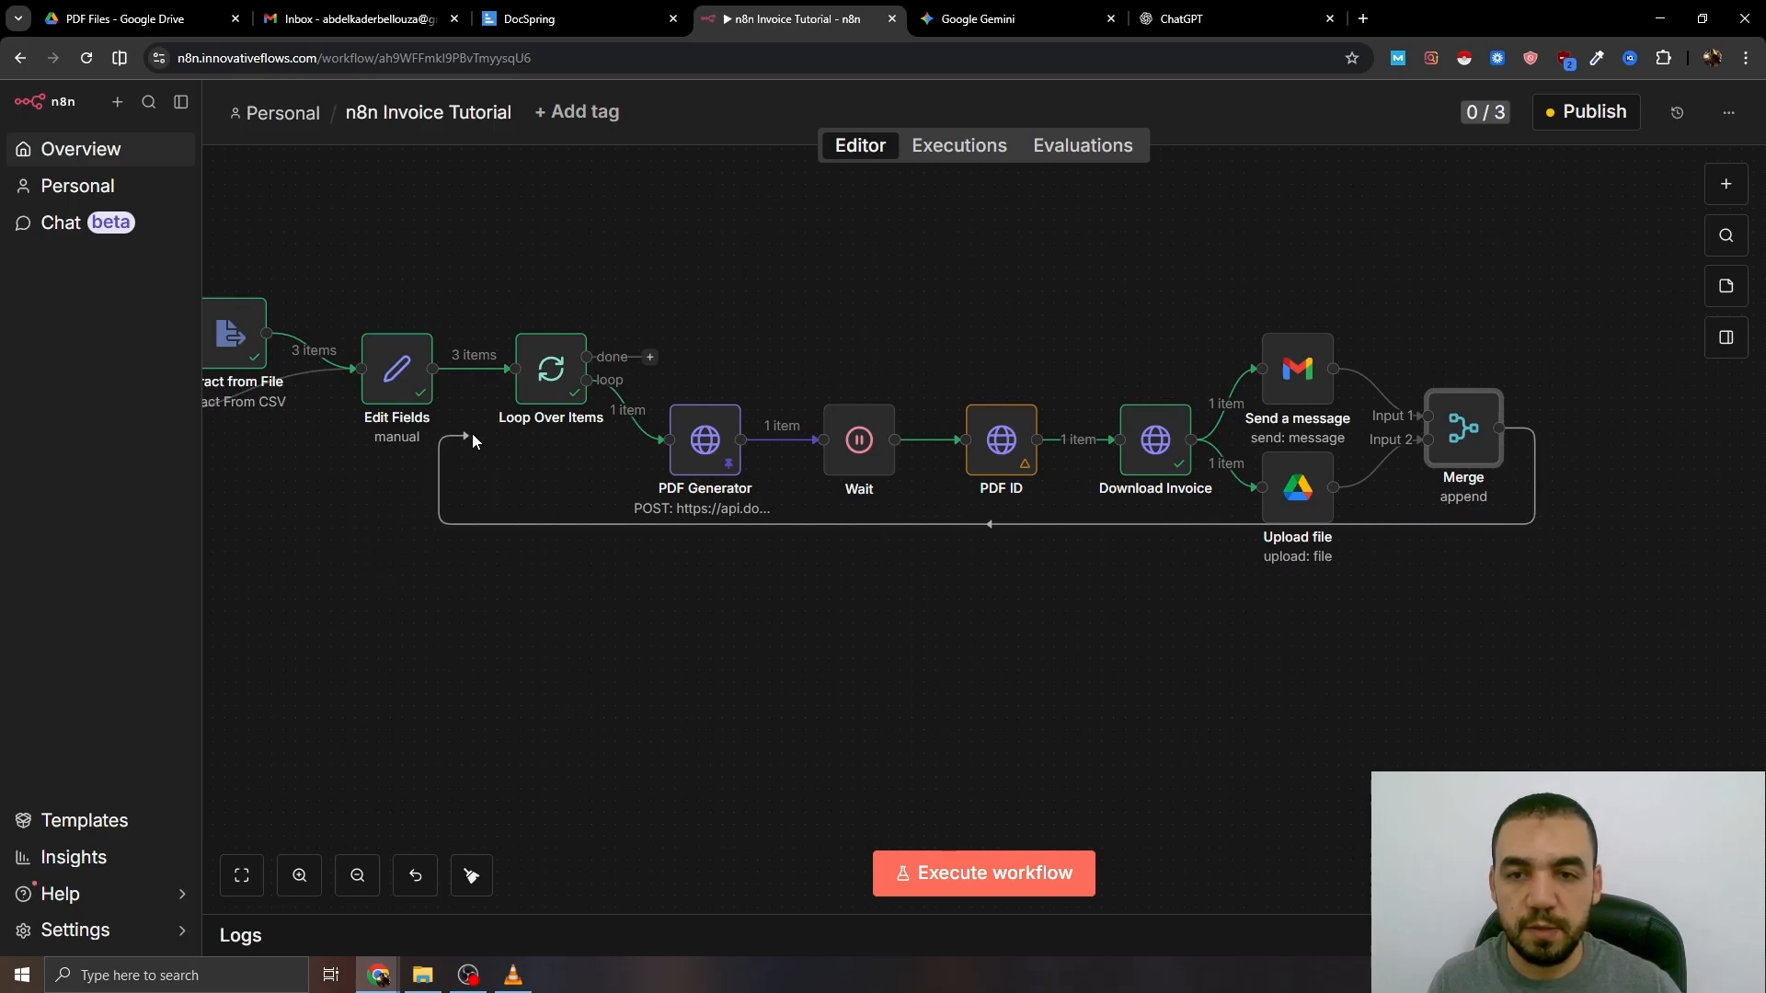
left_click_drag(395, 610, 656, 621)
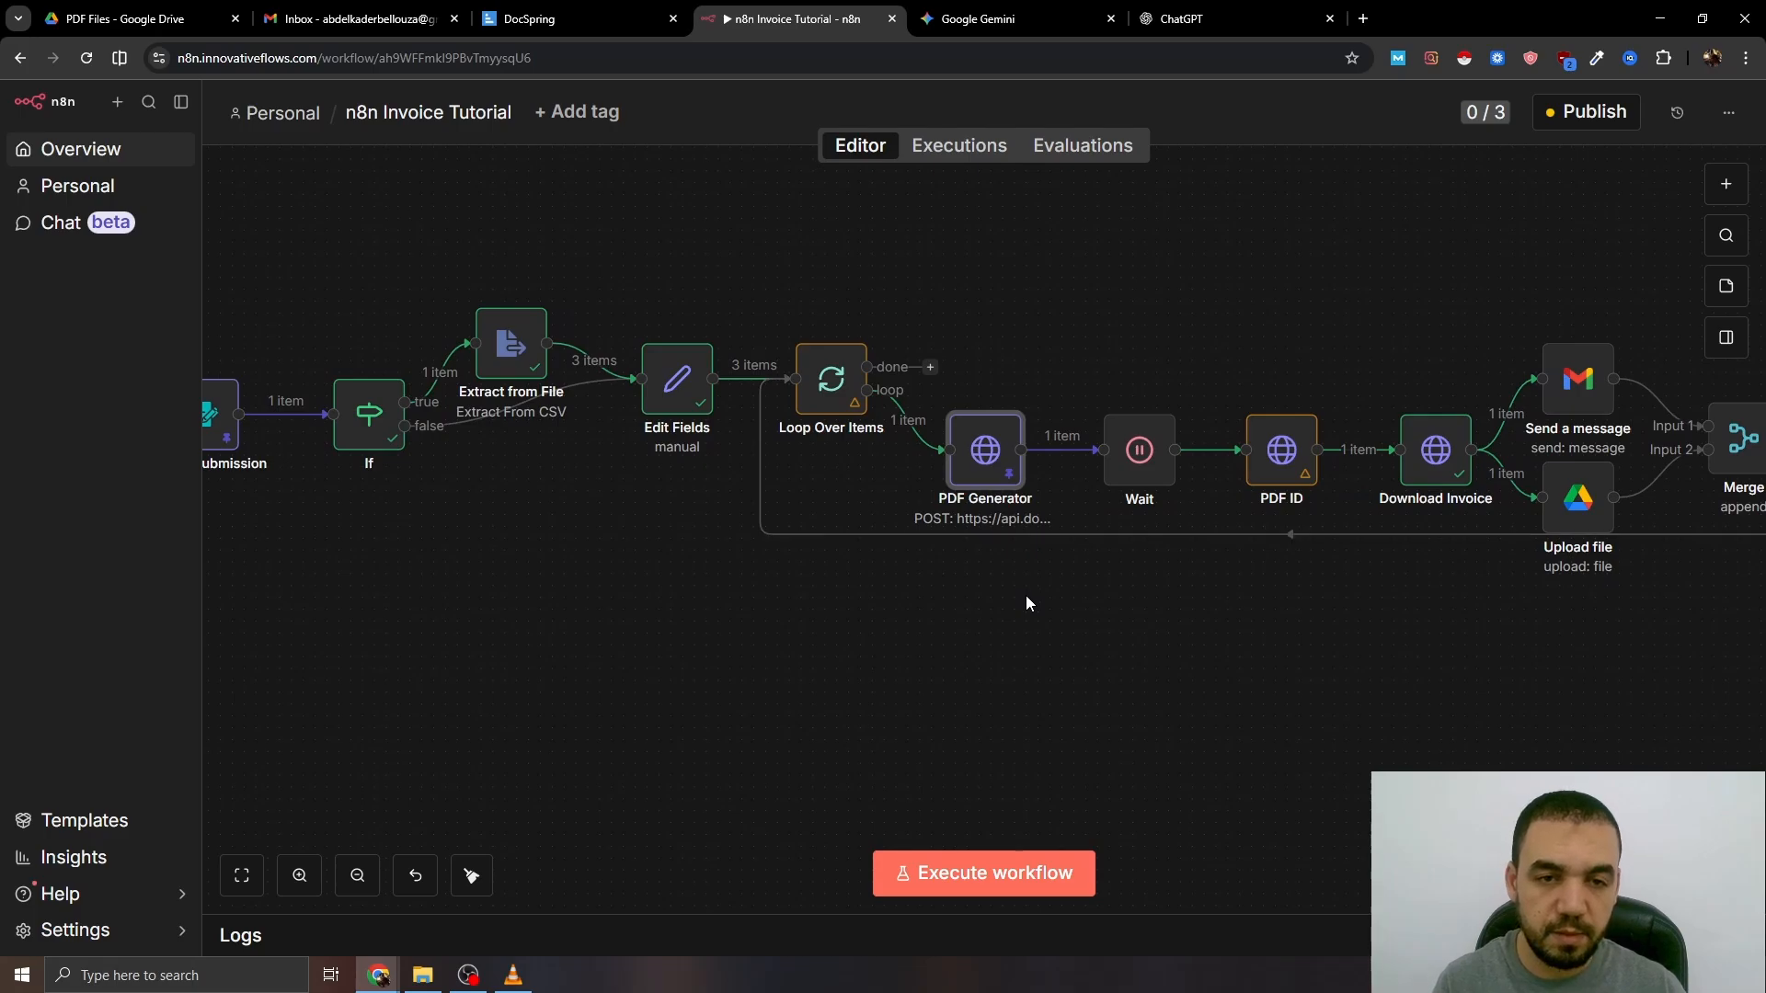
key("p")
left_click_drag(773, 609, 847, 665)
left_click(382, 433)
- Run the workflow and submit the form with test data.csv
left_click(984, 879)
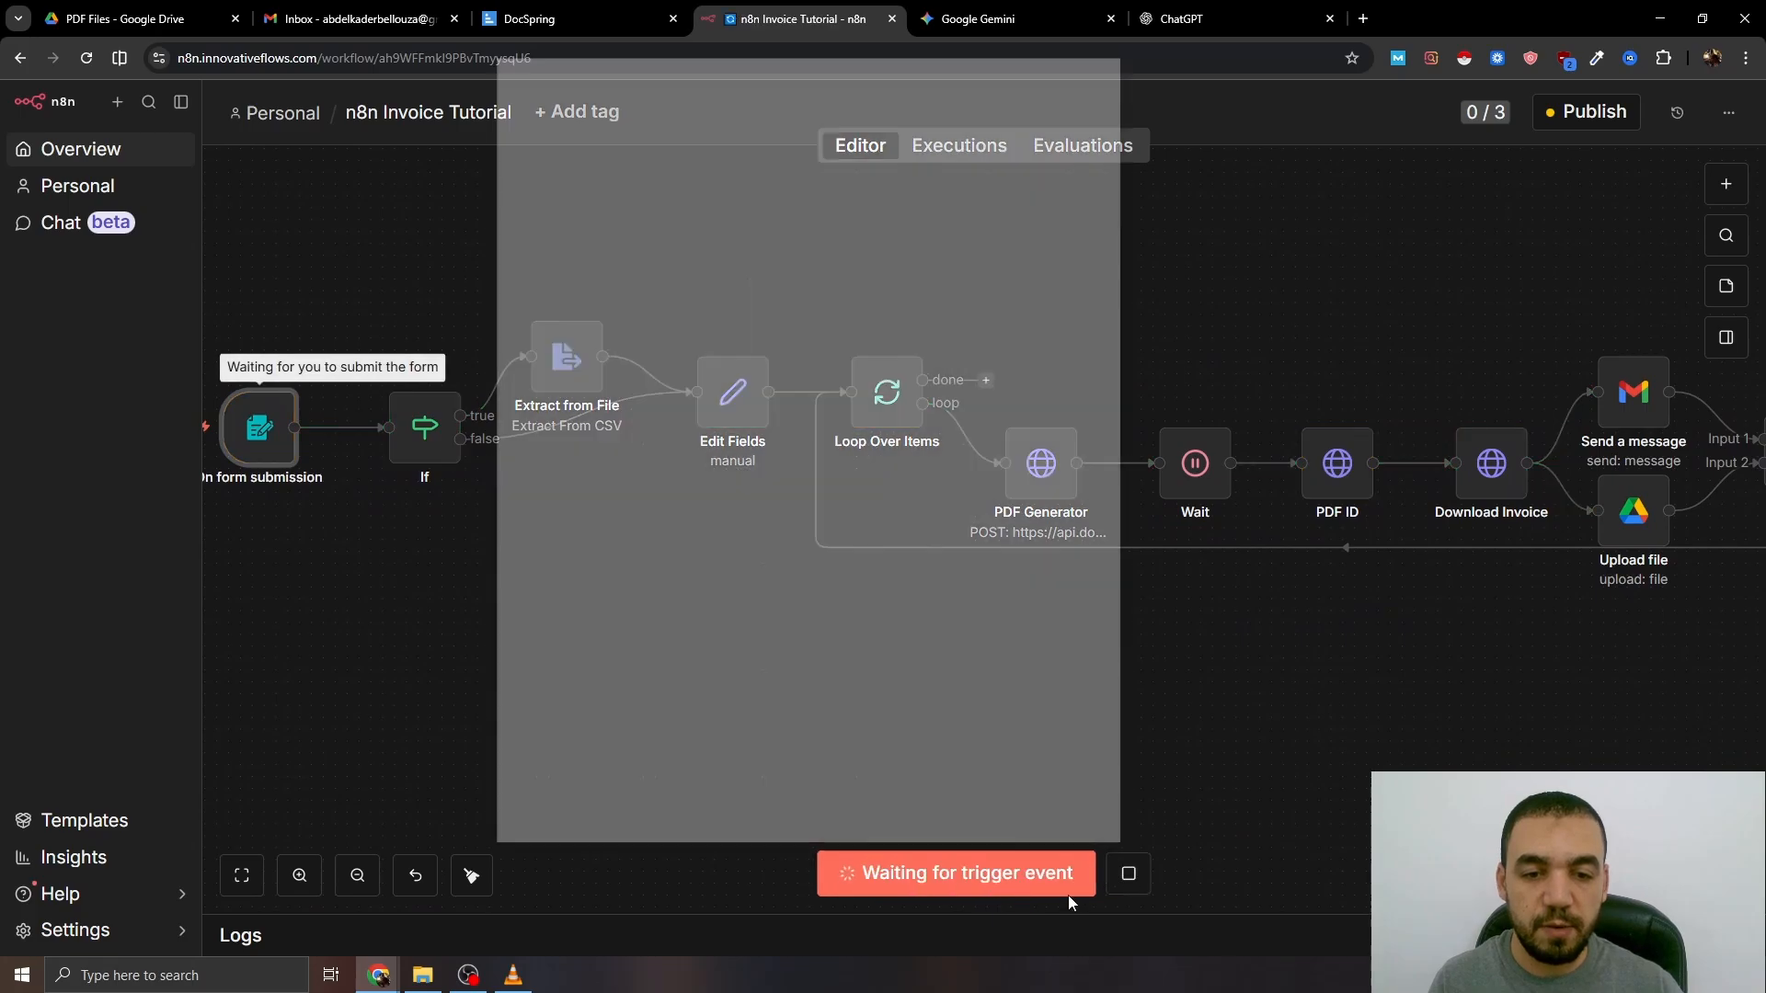
scroll(804, 505, "down", 5)
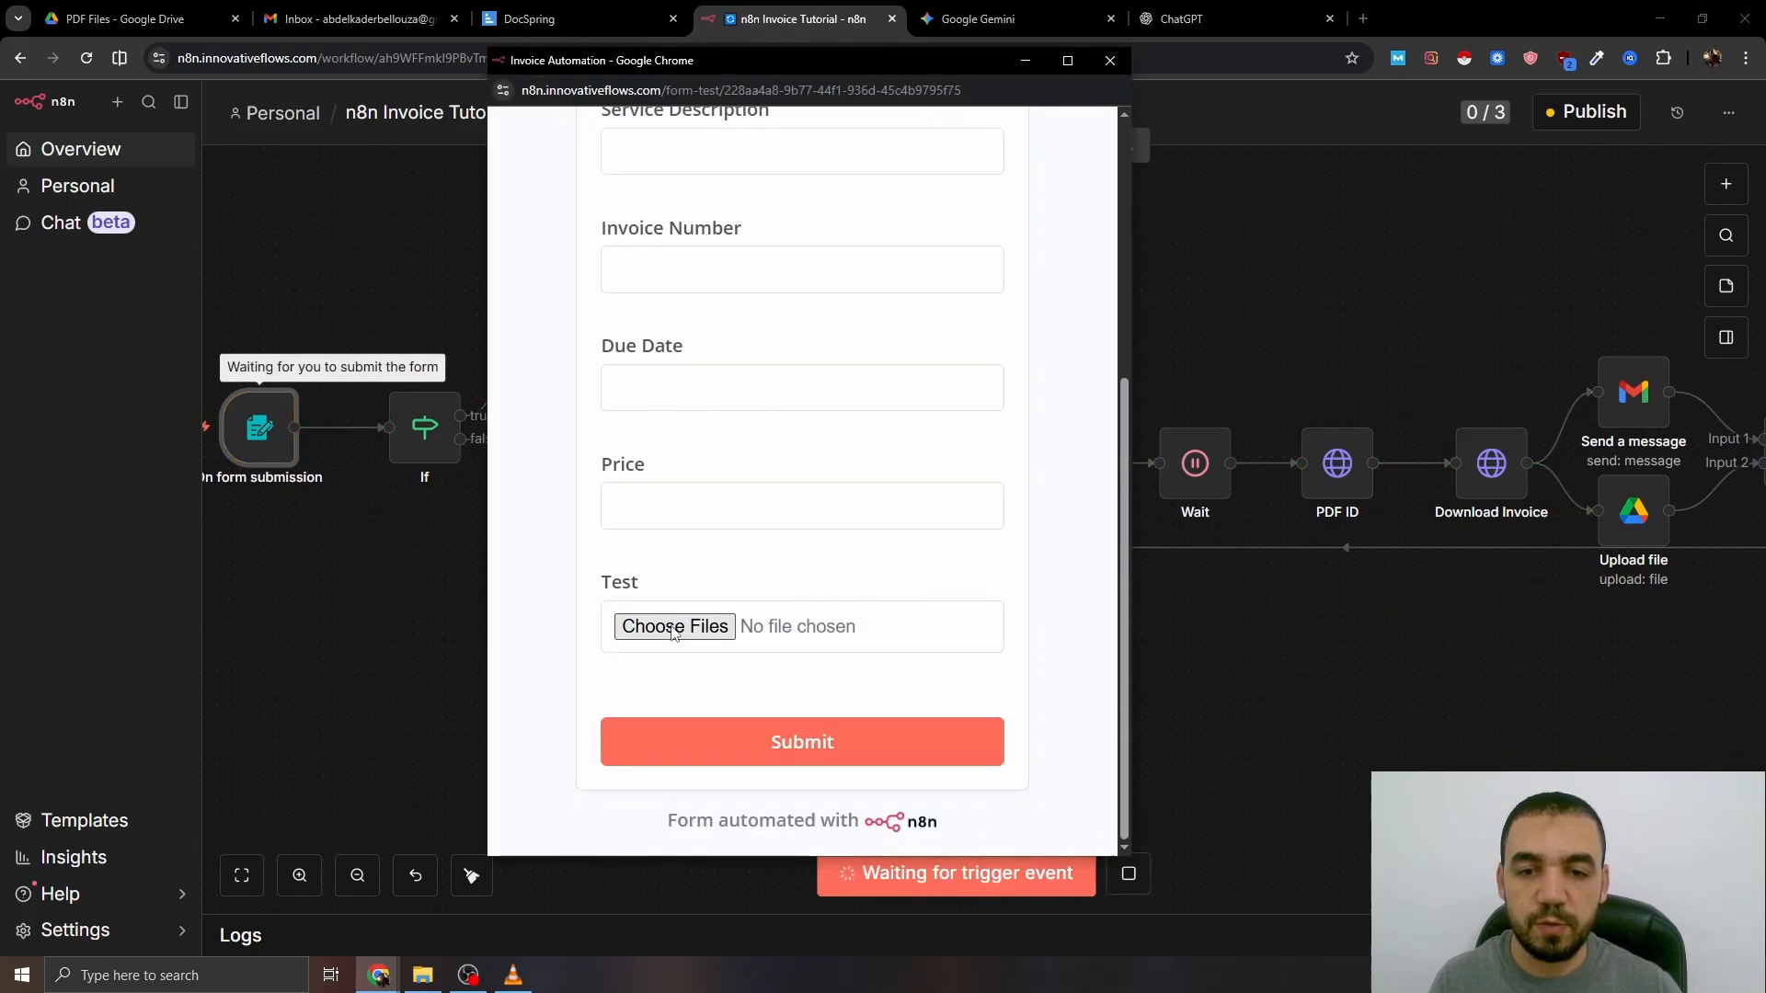
left_click(673, 629)
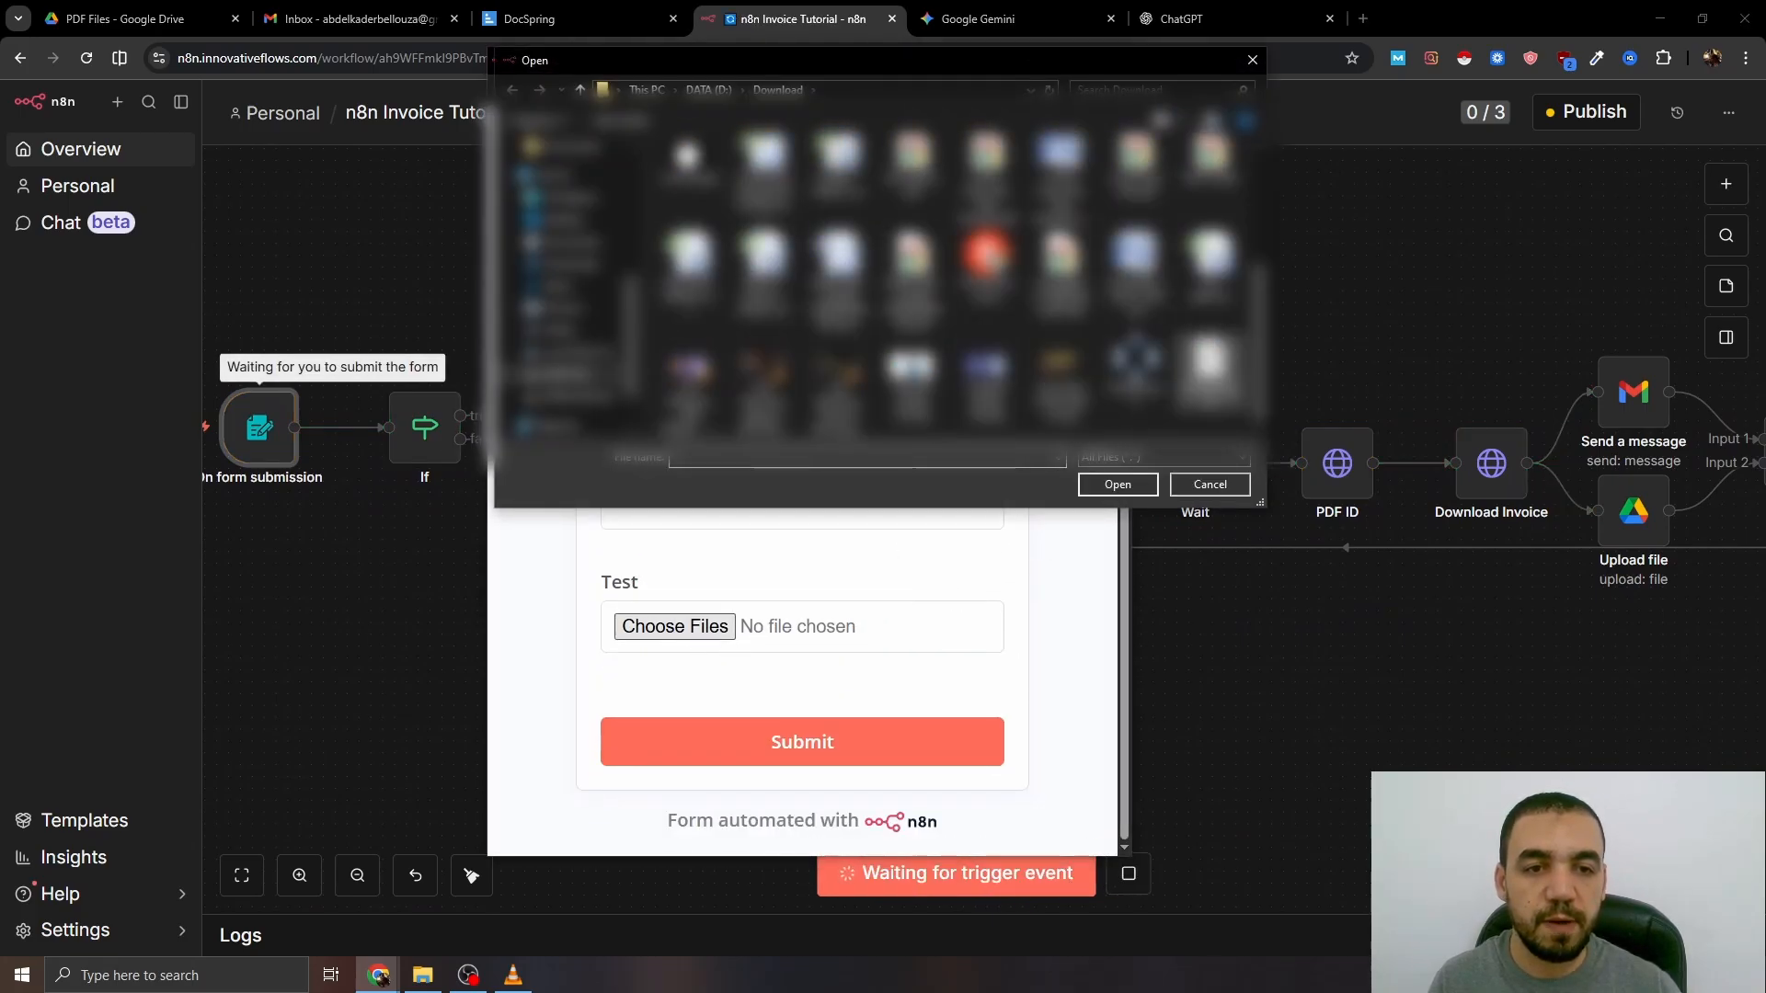
left_click(1210, 368)
left_click(1118, 485)
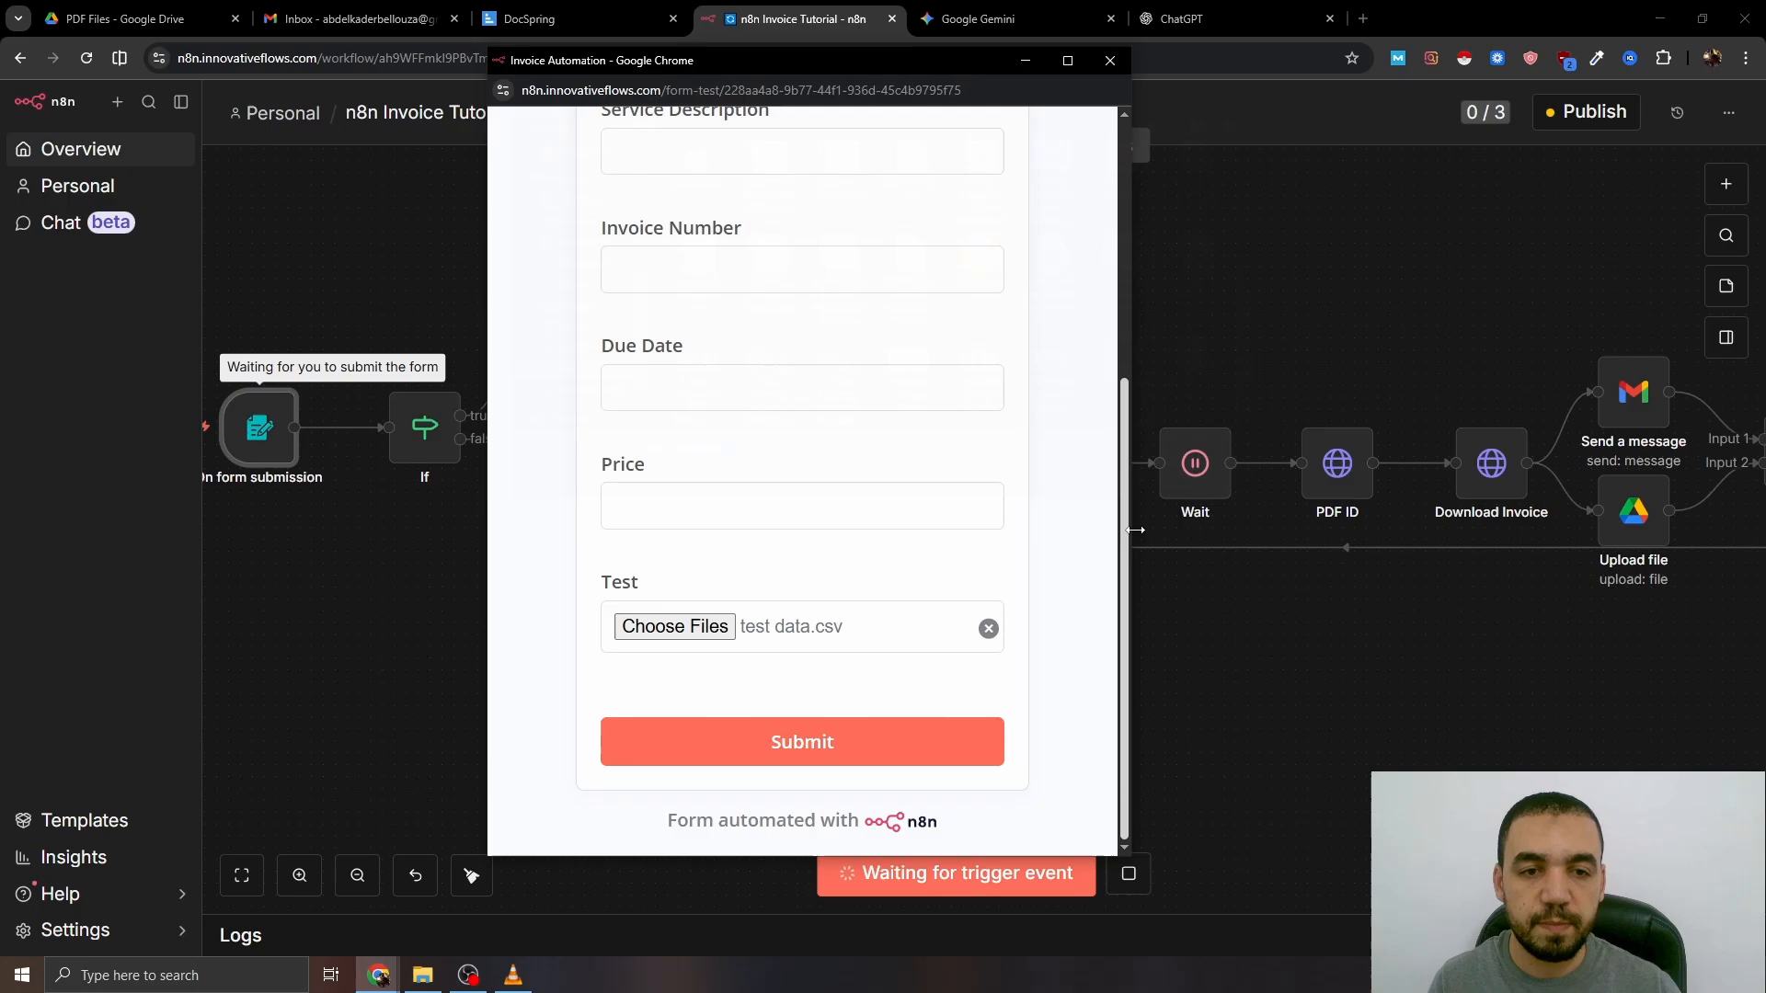
left_click(834, 741)
left_click(1111, 60)
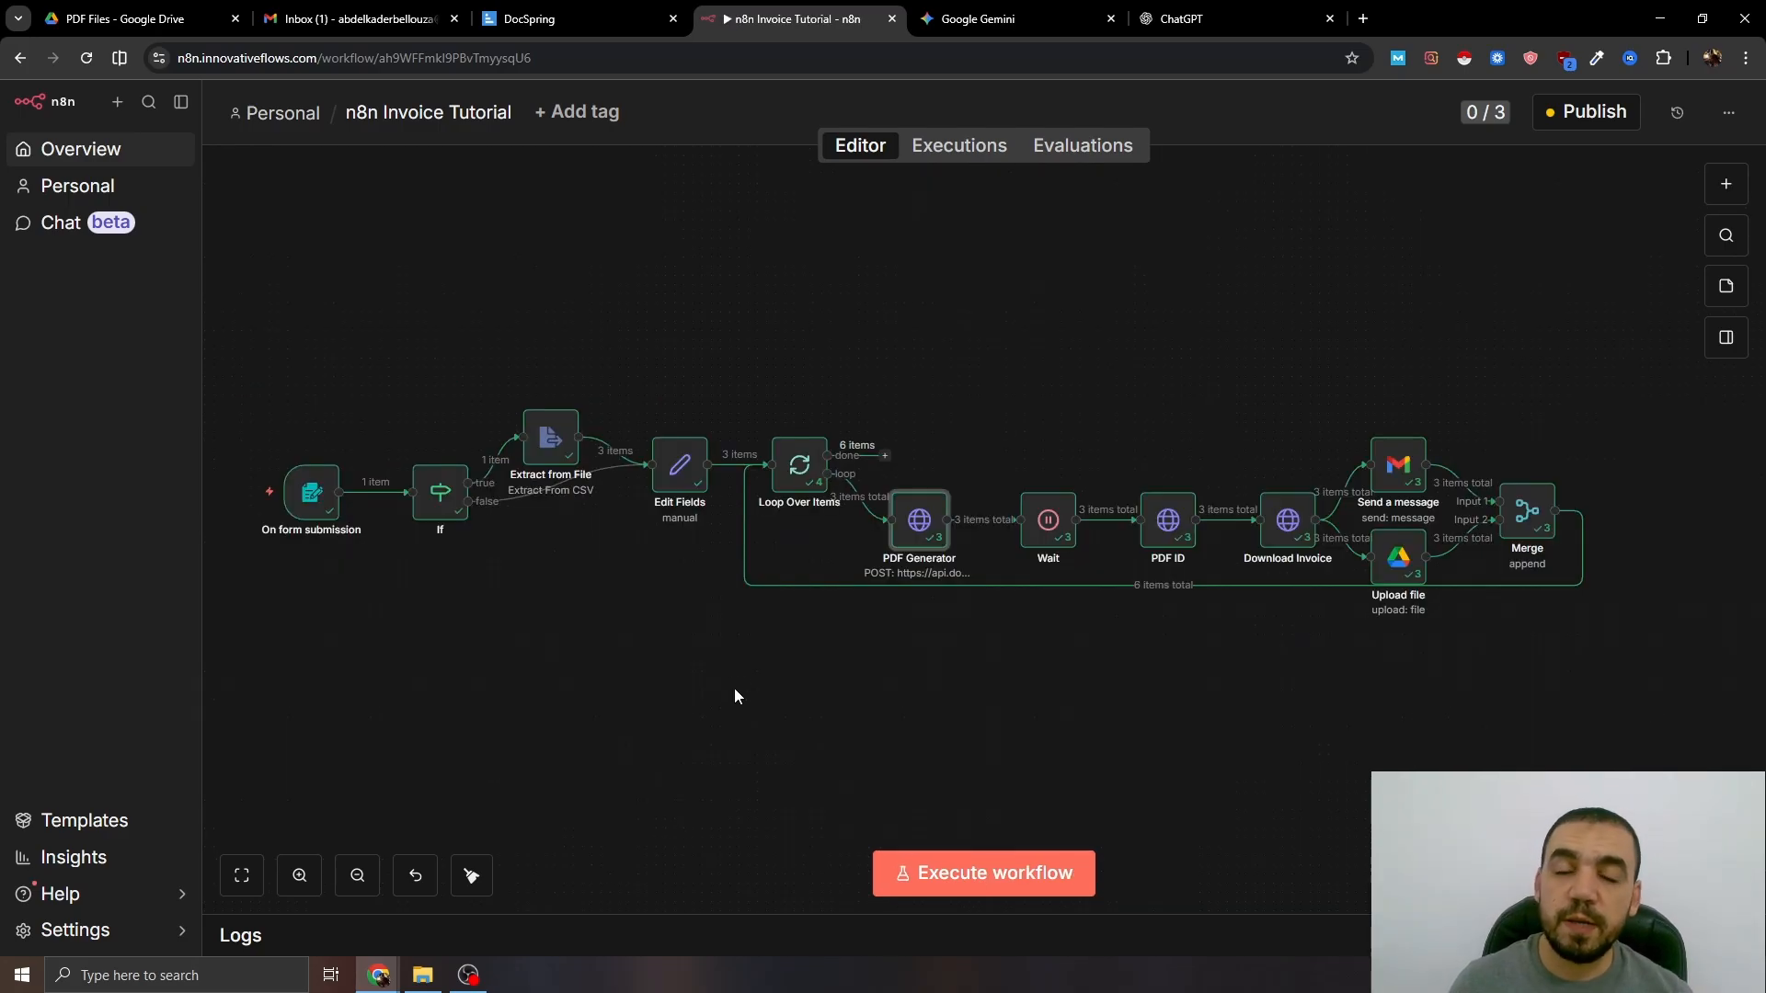
- Preview a generated $3,500 invoice PDF in the Drive PDF Files folder, then go to Gmail
left_click(103, 5)
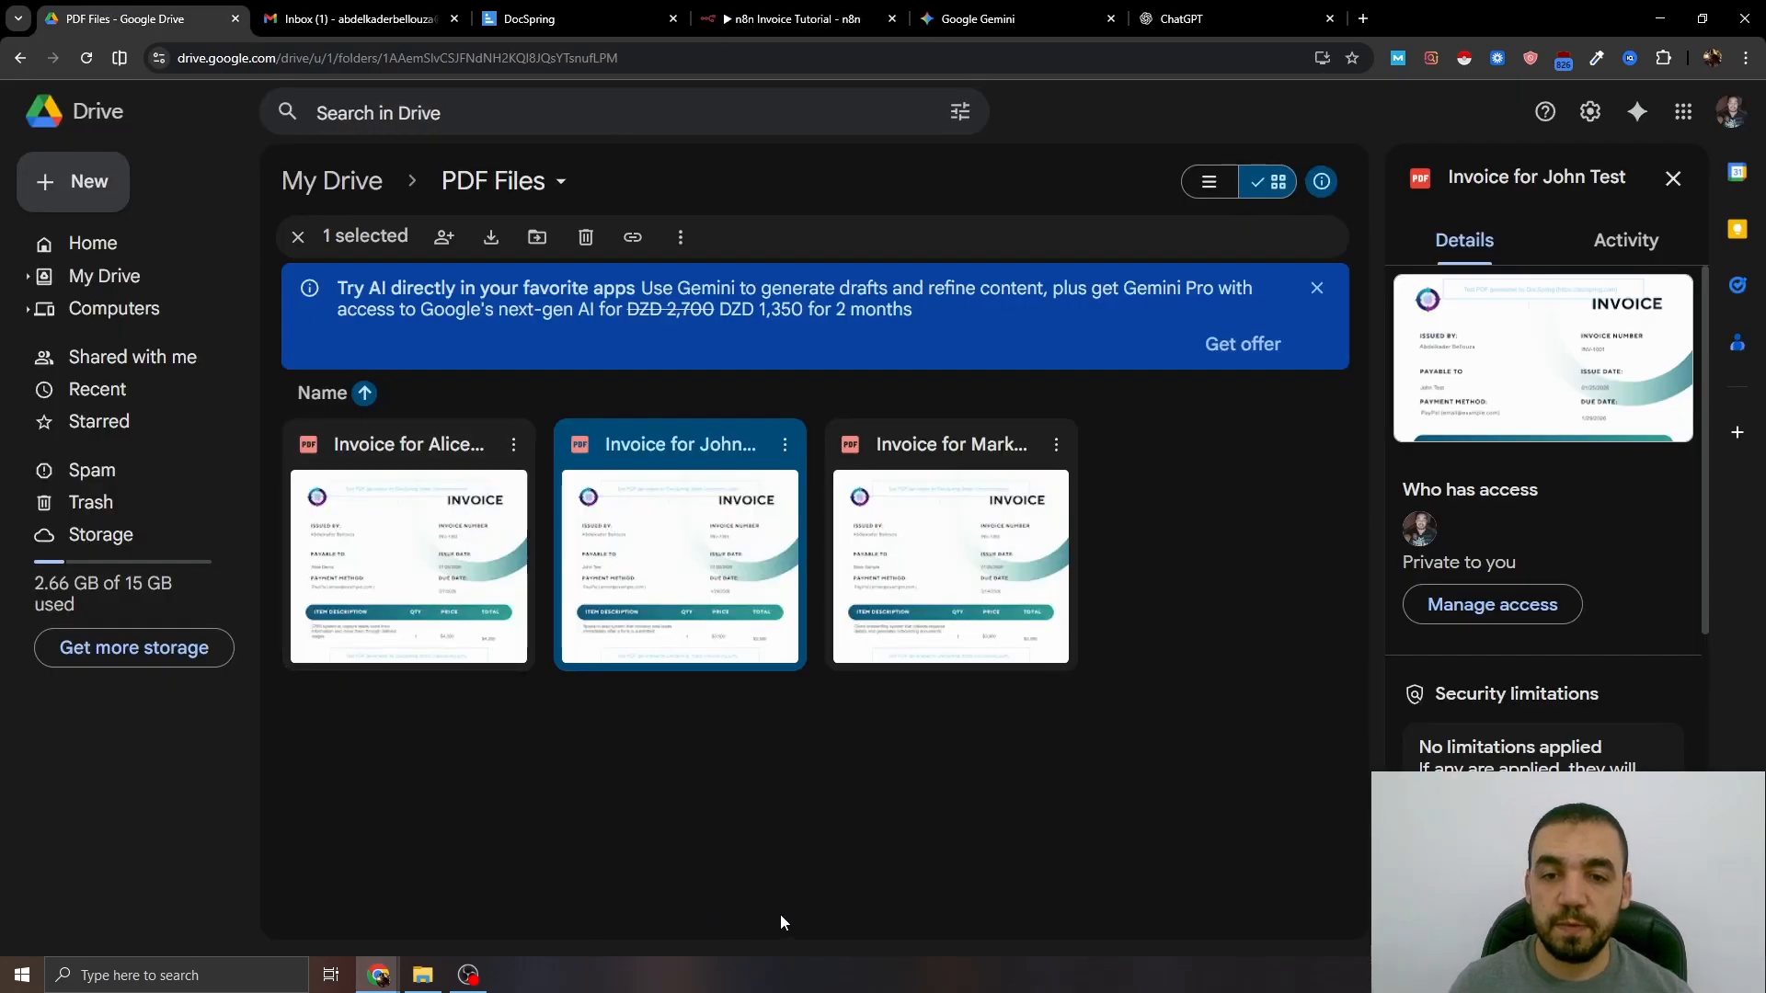
double_click(658, 517)
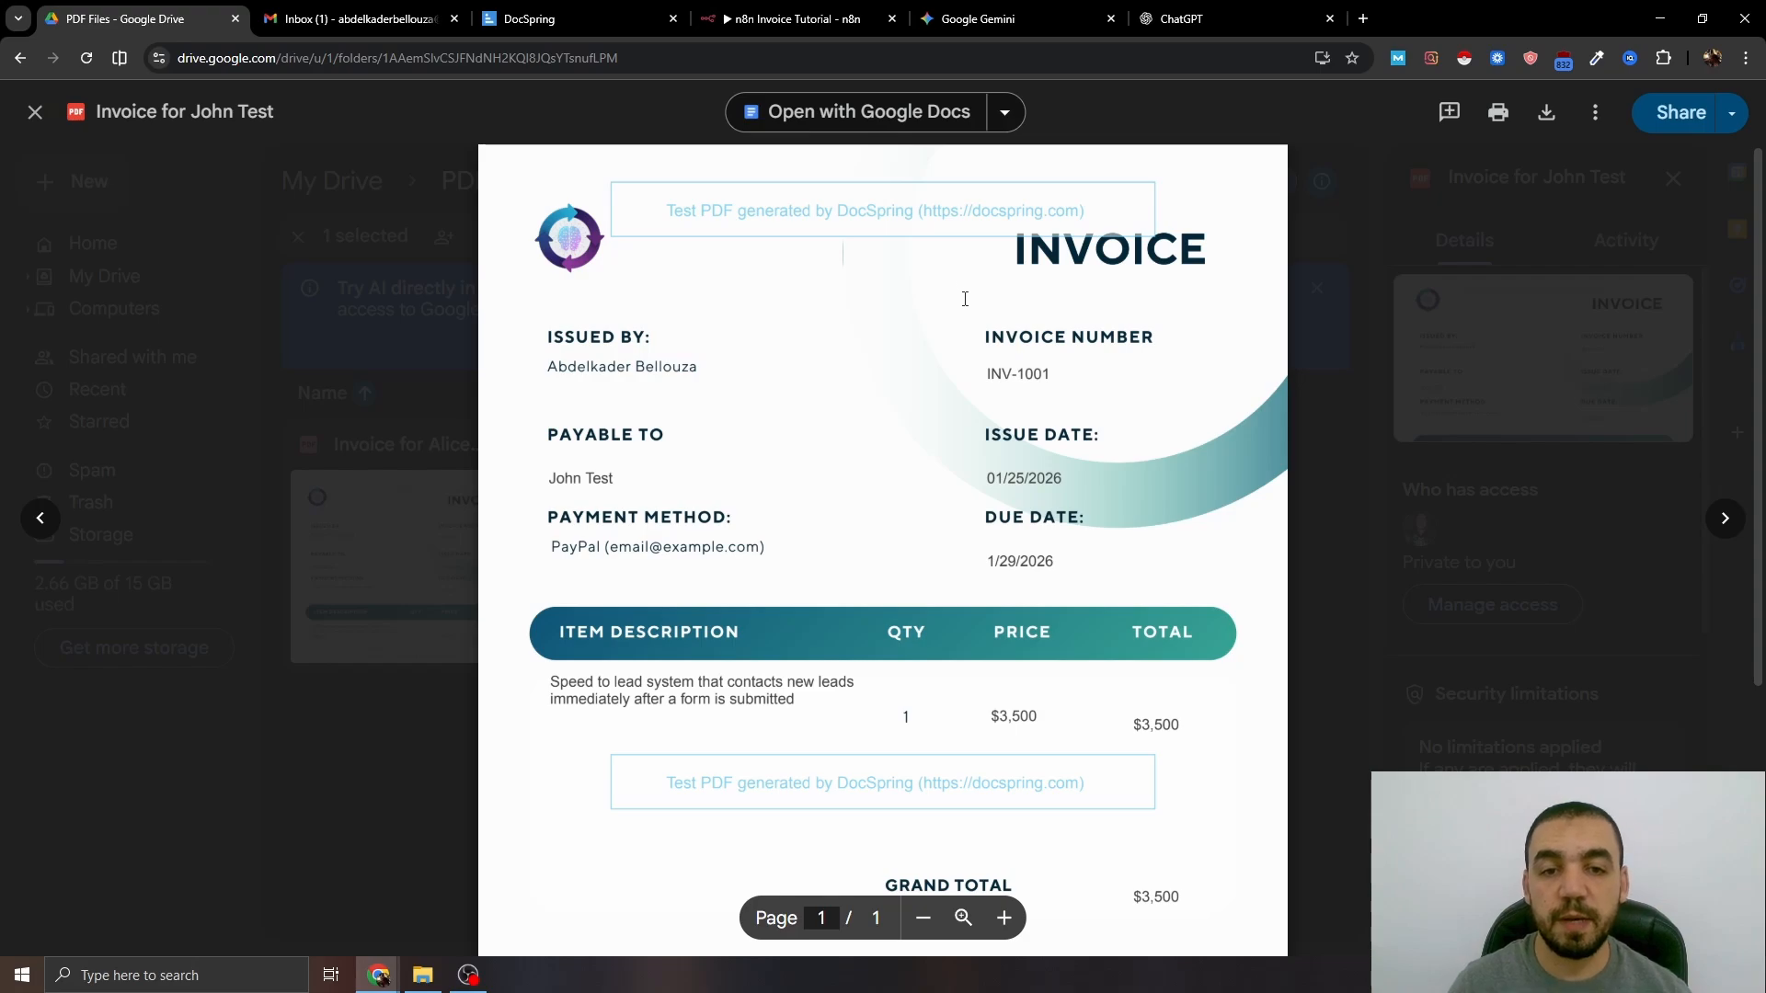
scroll(965, 298, "down", 2)
scroll(974, 292, "up", 1)
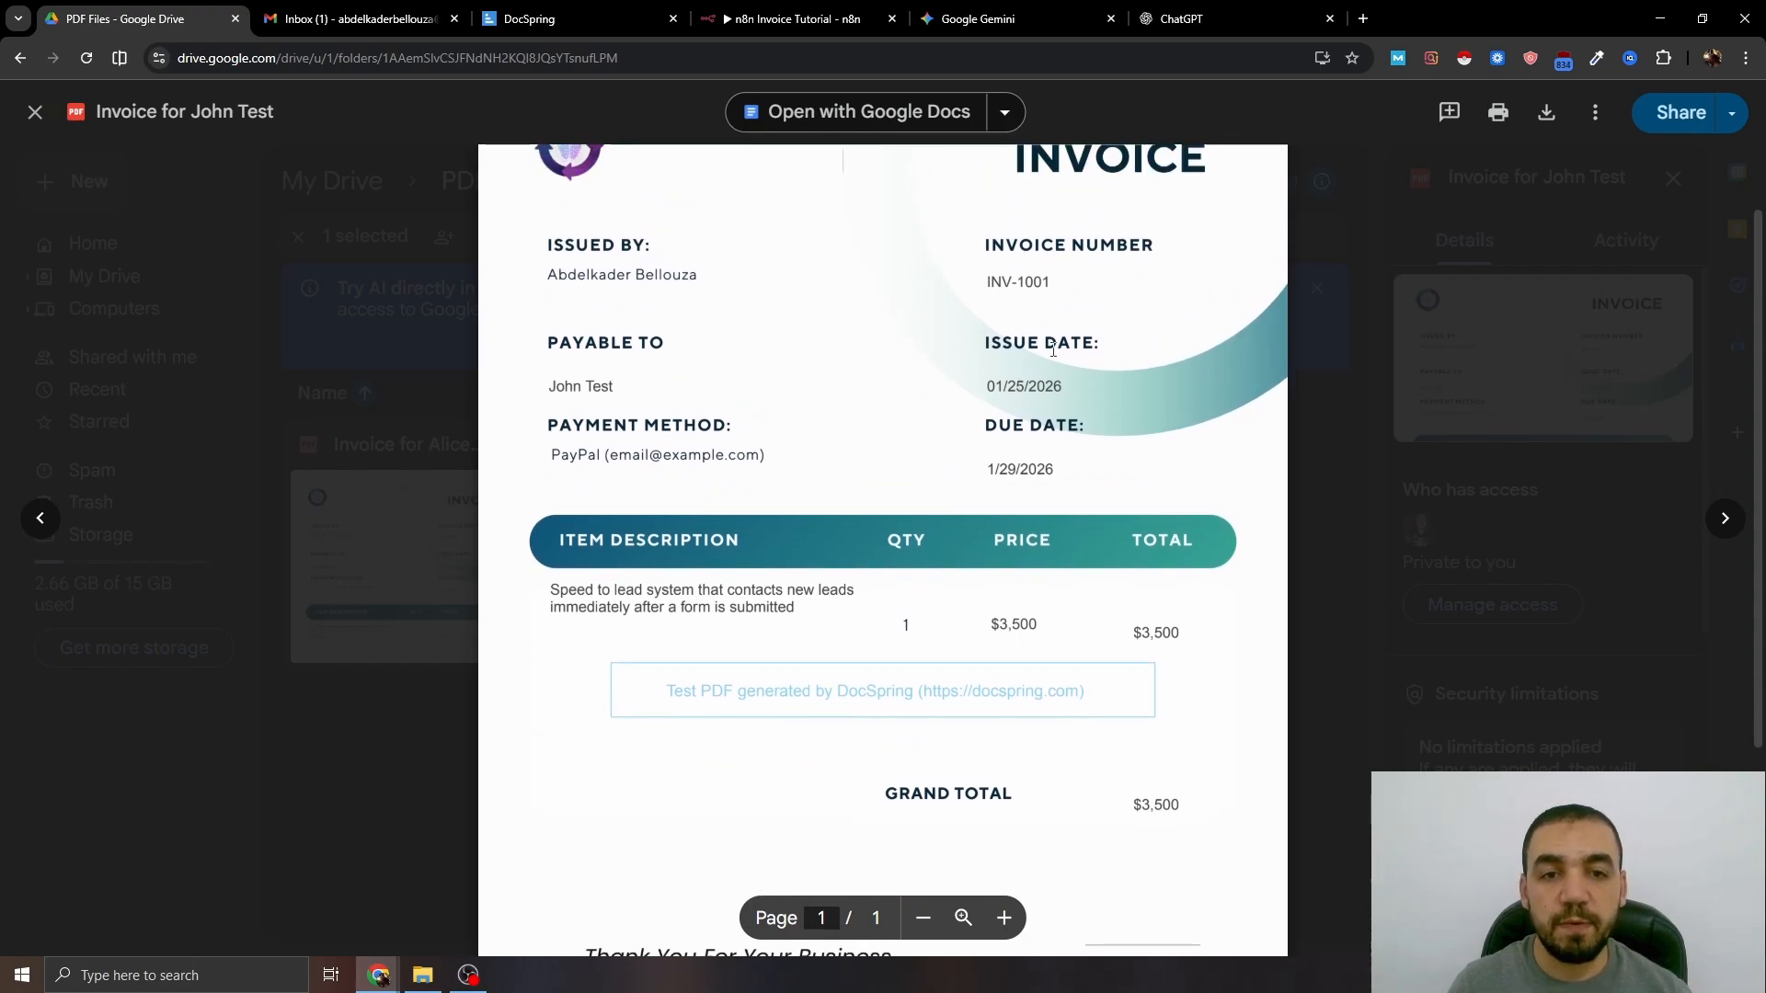
scroll(897, 391, "down", 2)
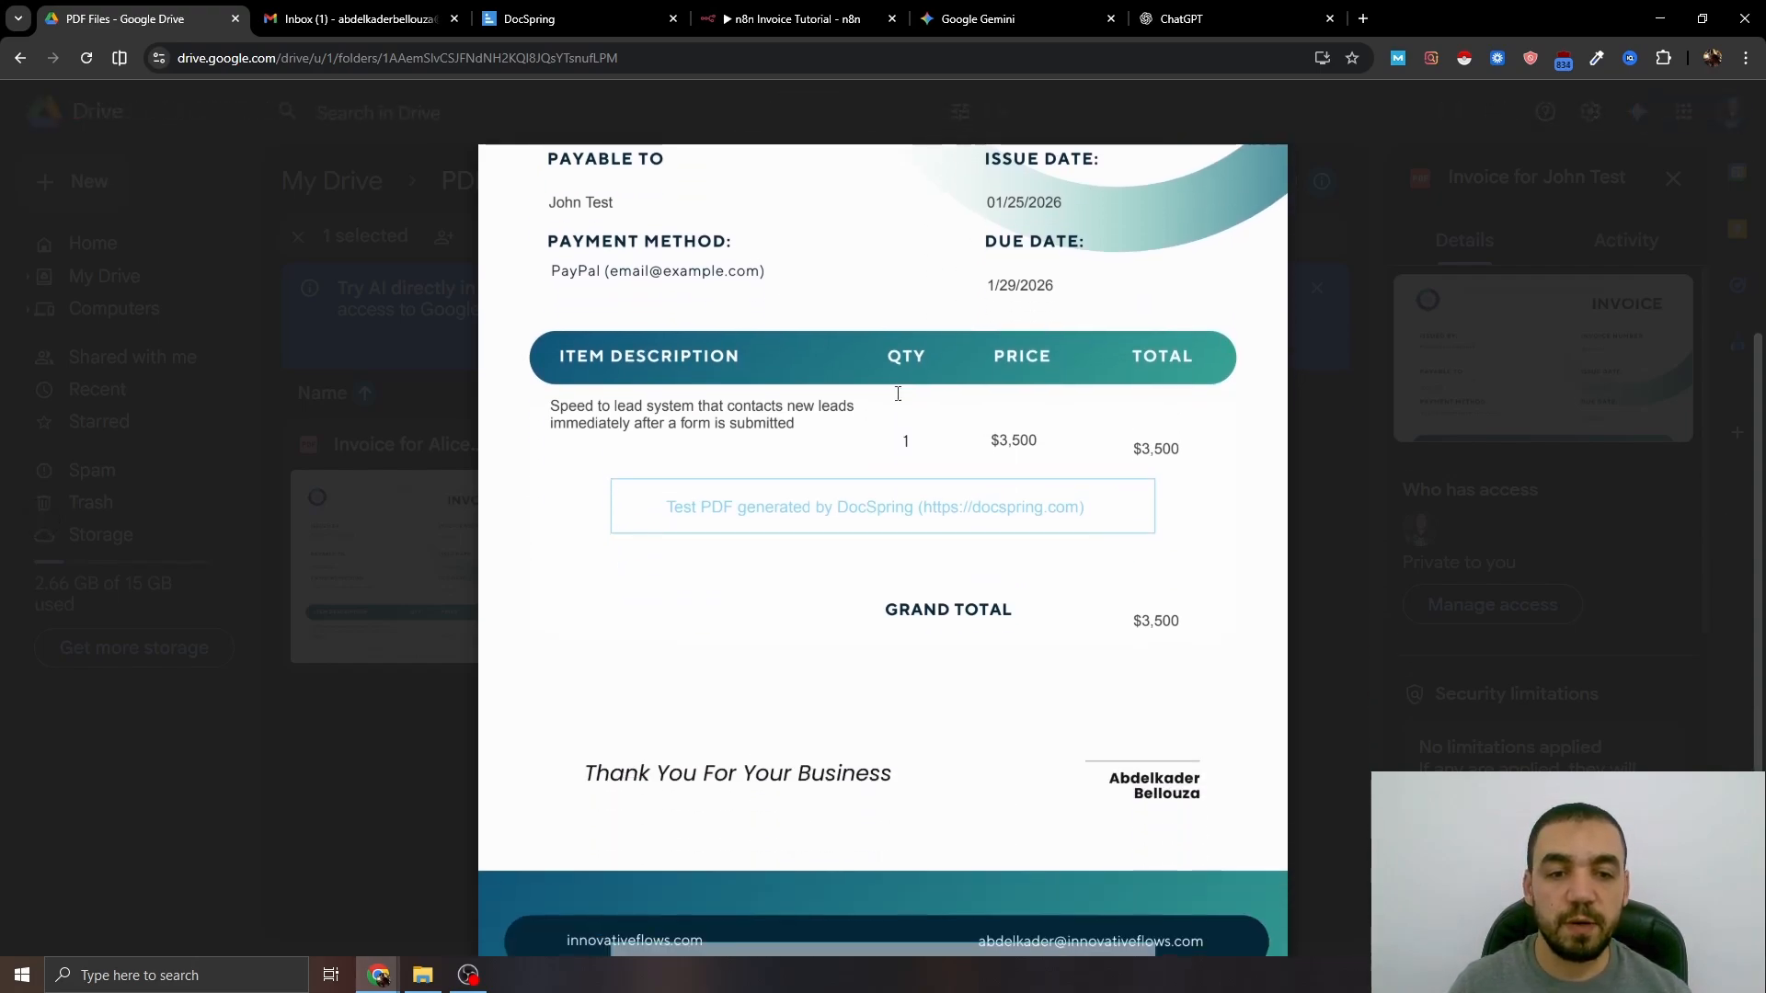
scroll(896, 397, "up", 3)
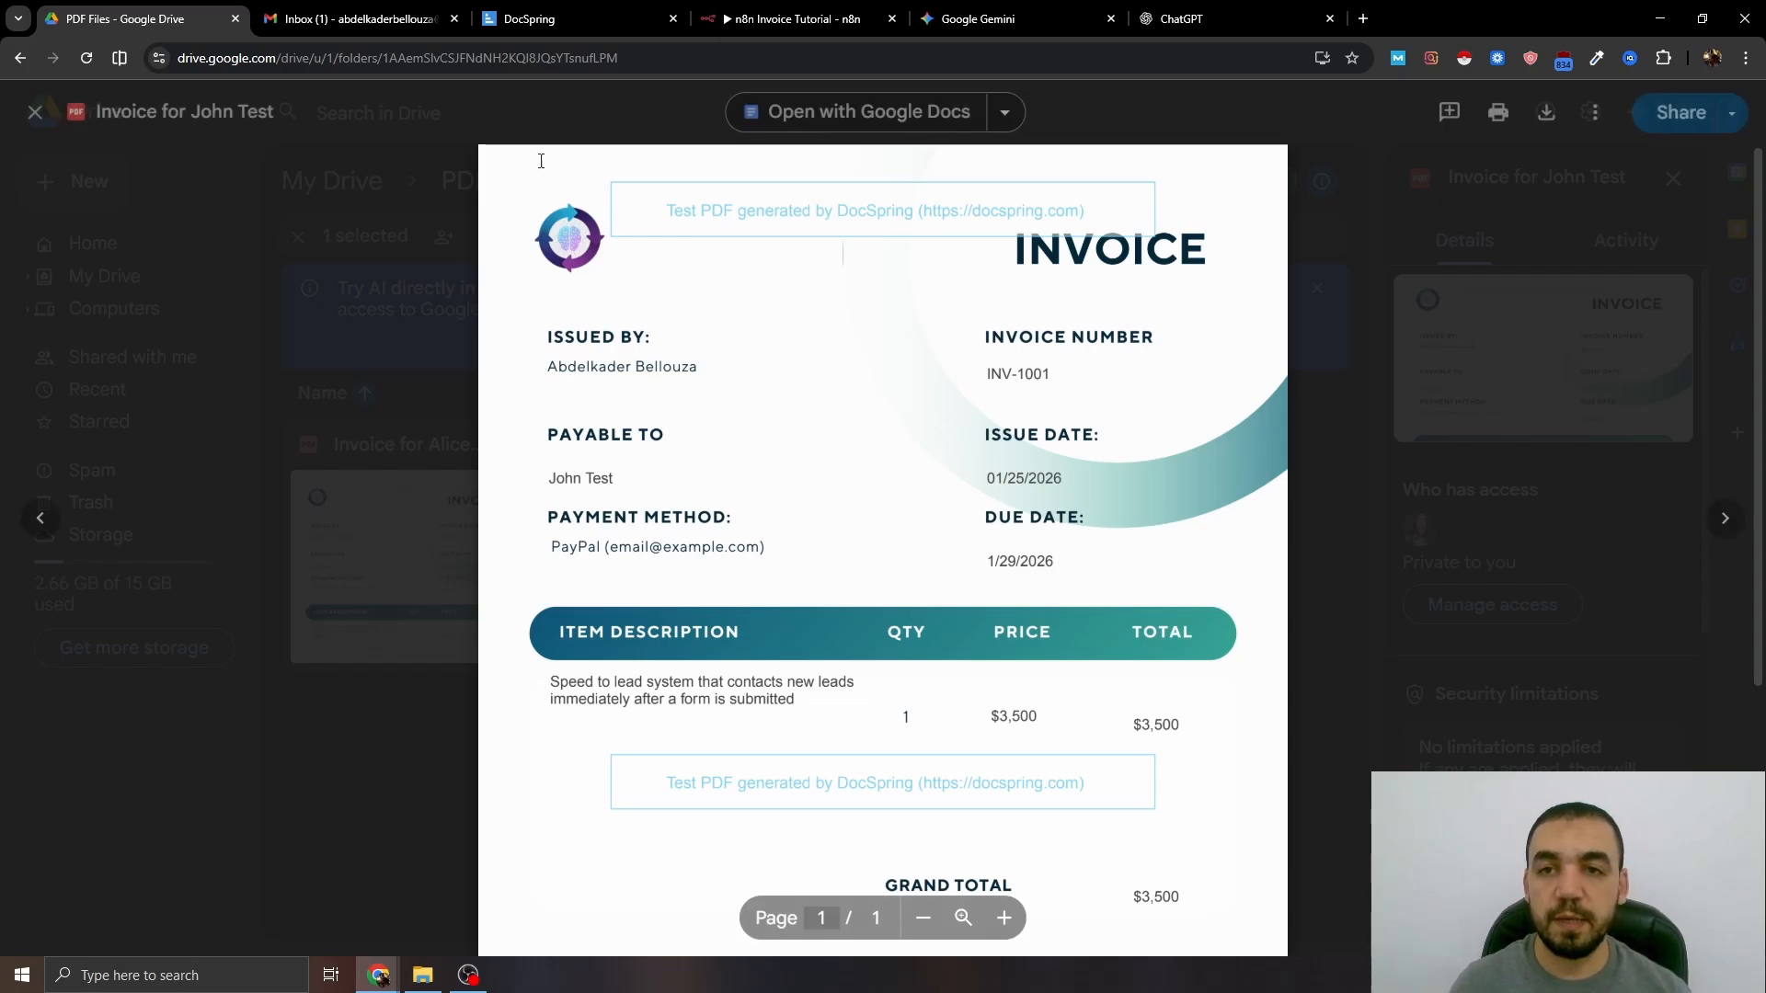
left_click(350, 18)
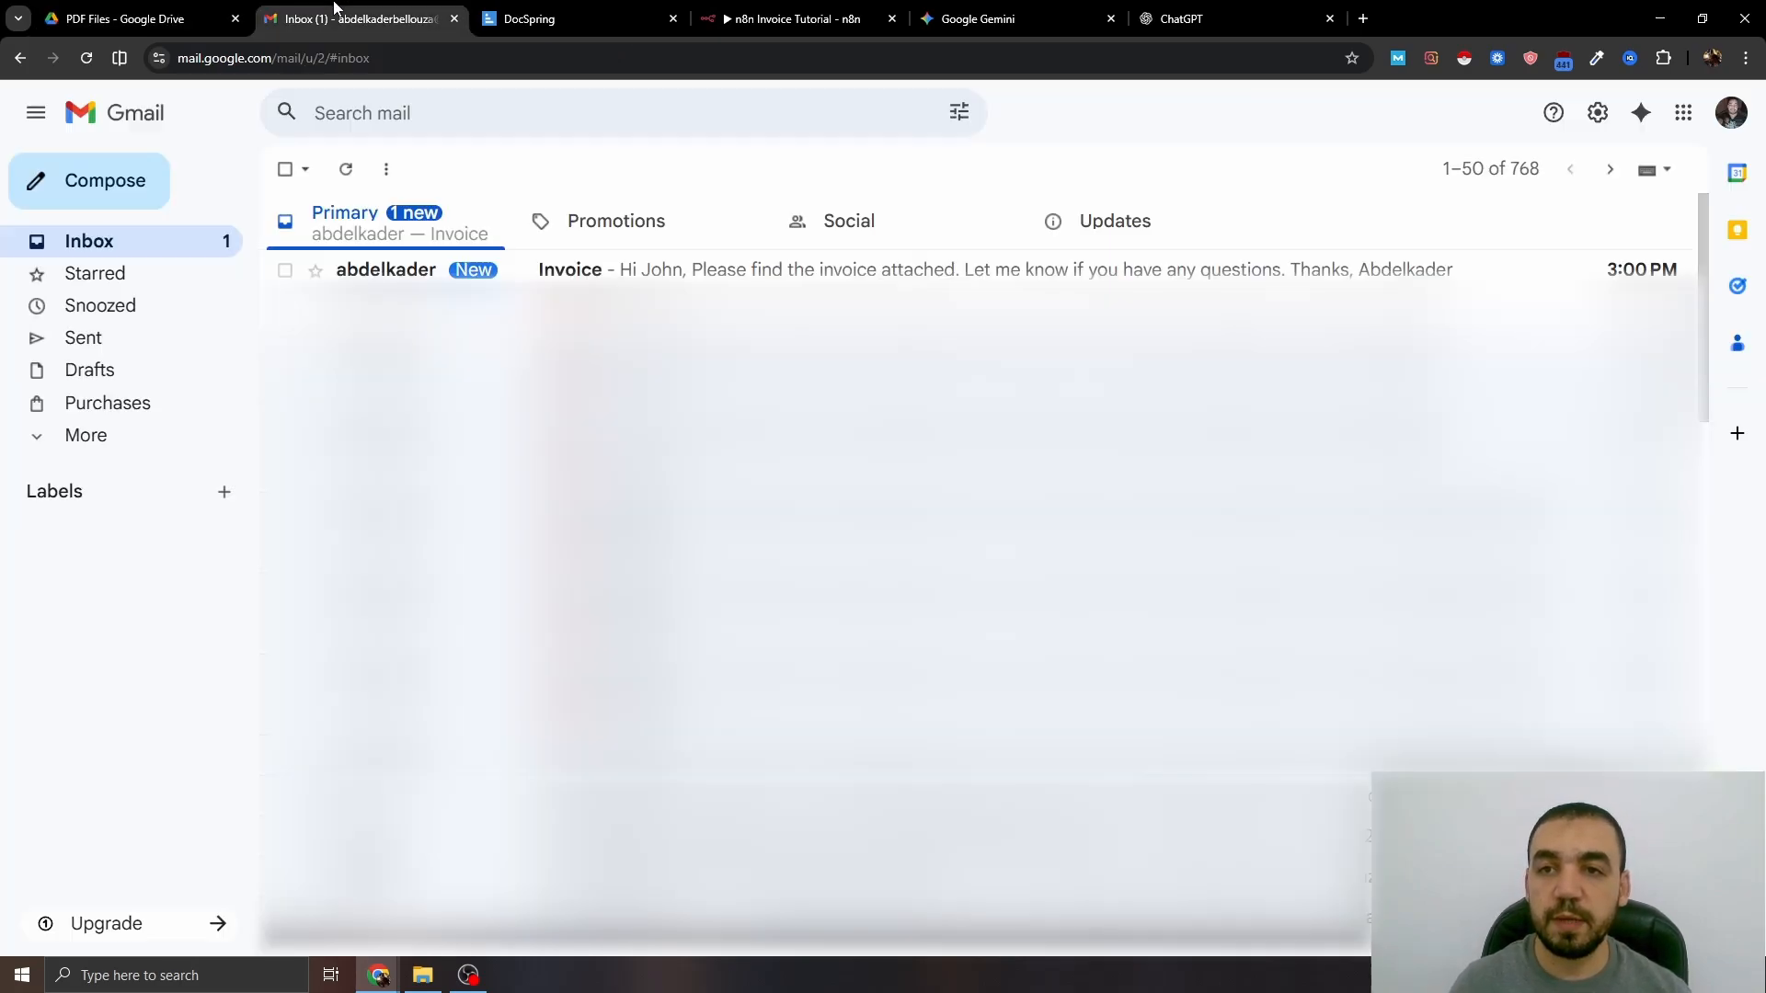
- Open the new Invoice email and view its attached INV-1001 PDF with the $3,500 grand total
left_click(813, 272)
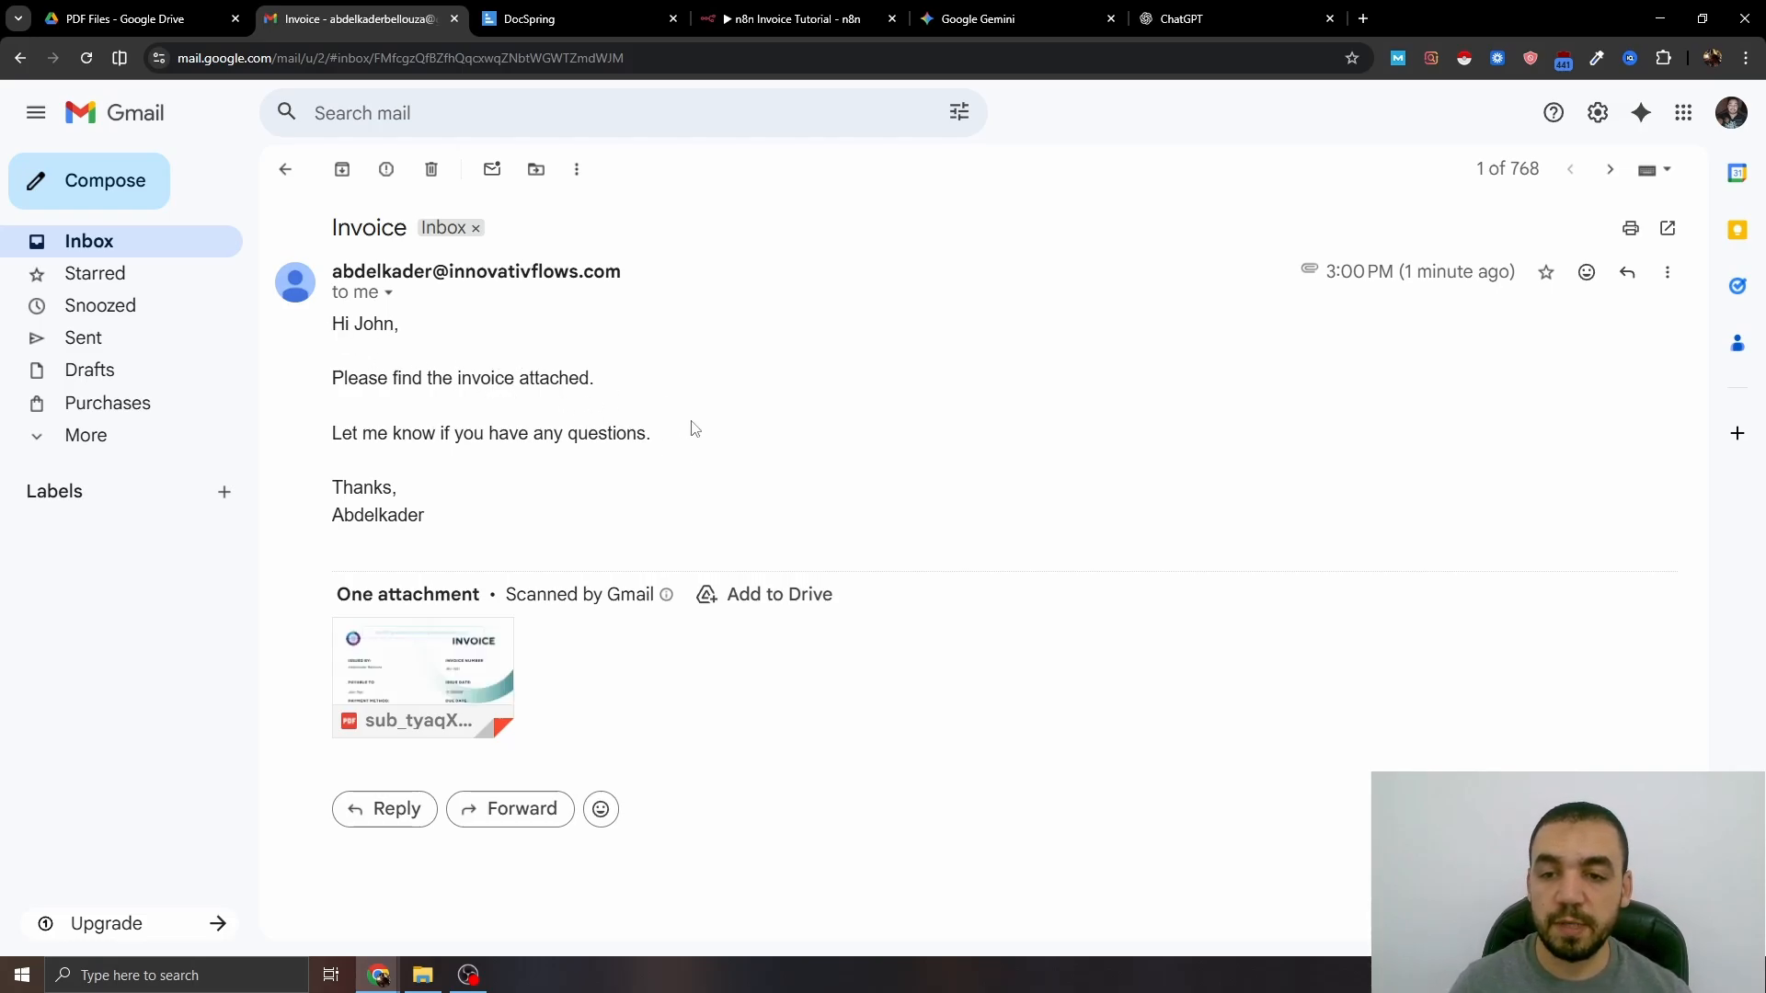
left_click(454, 671)
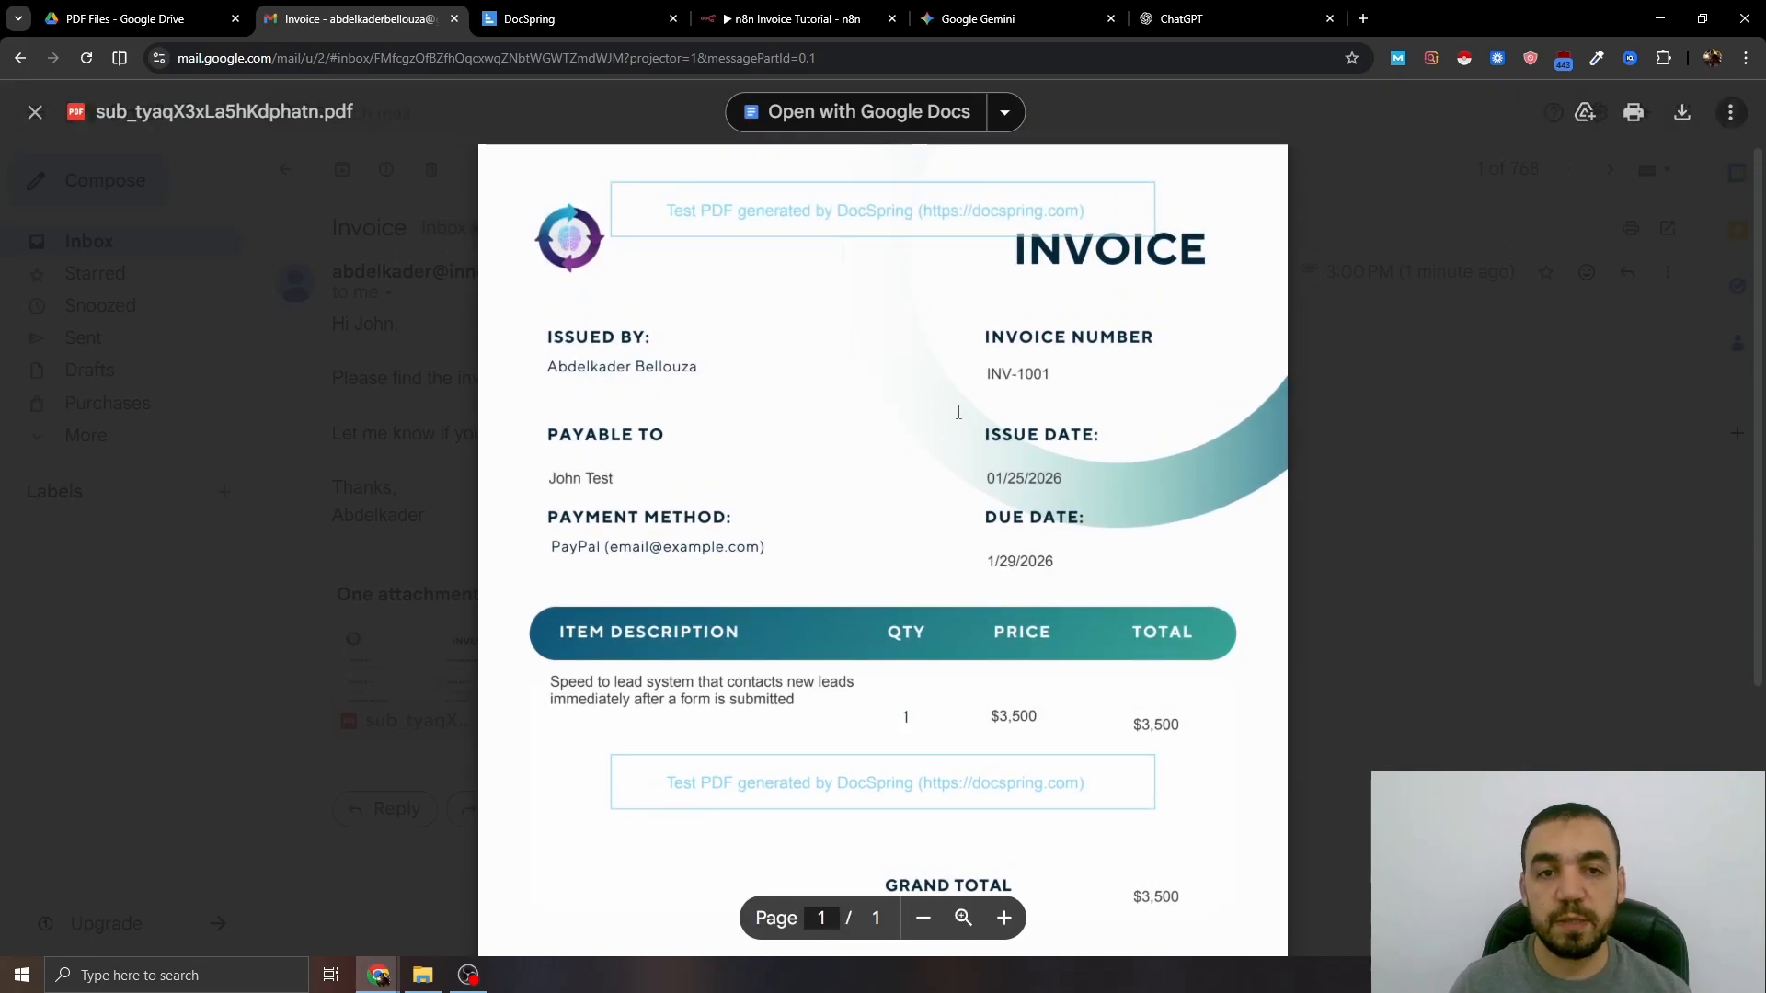
scroll(979, 319, "down", 3)
scroll(1040, 399, "up", 3)
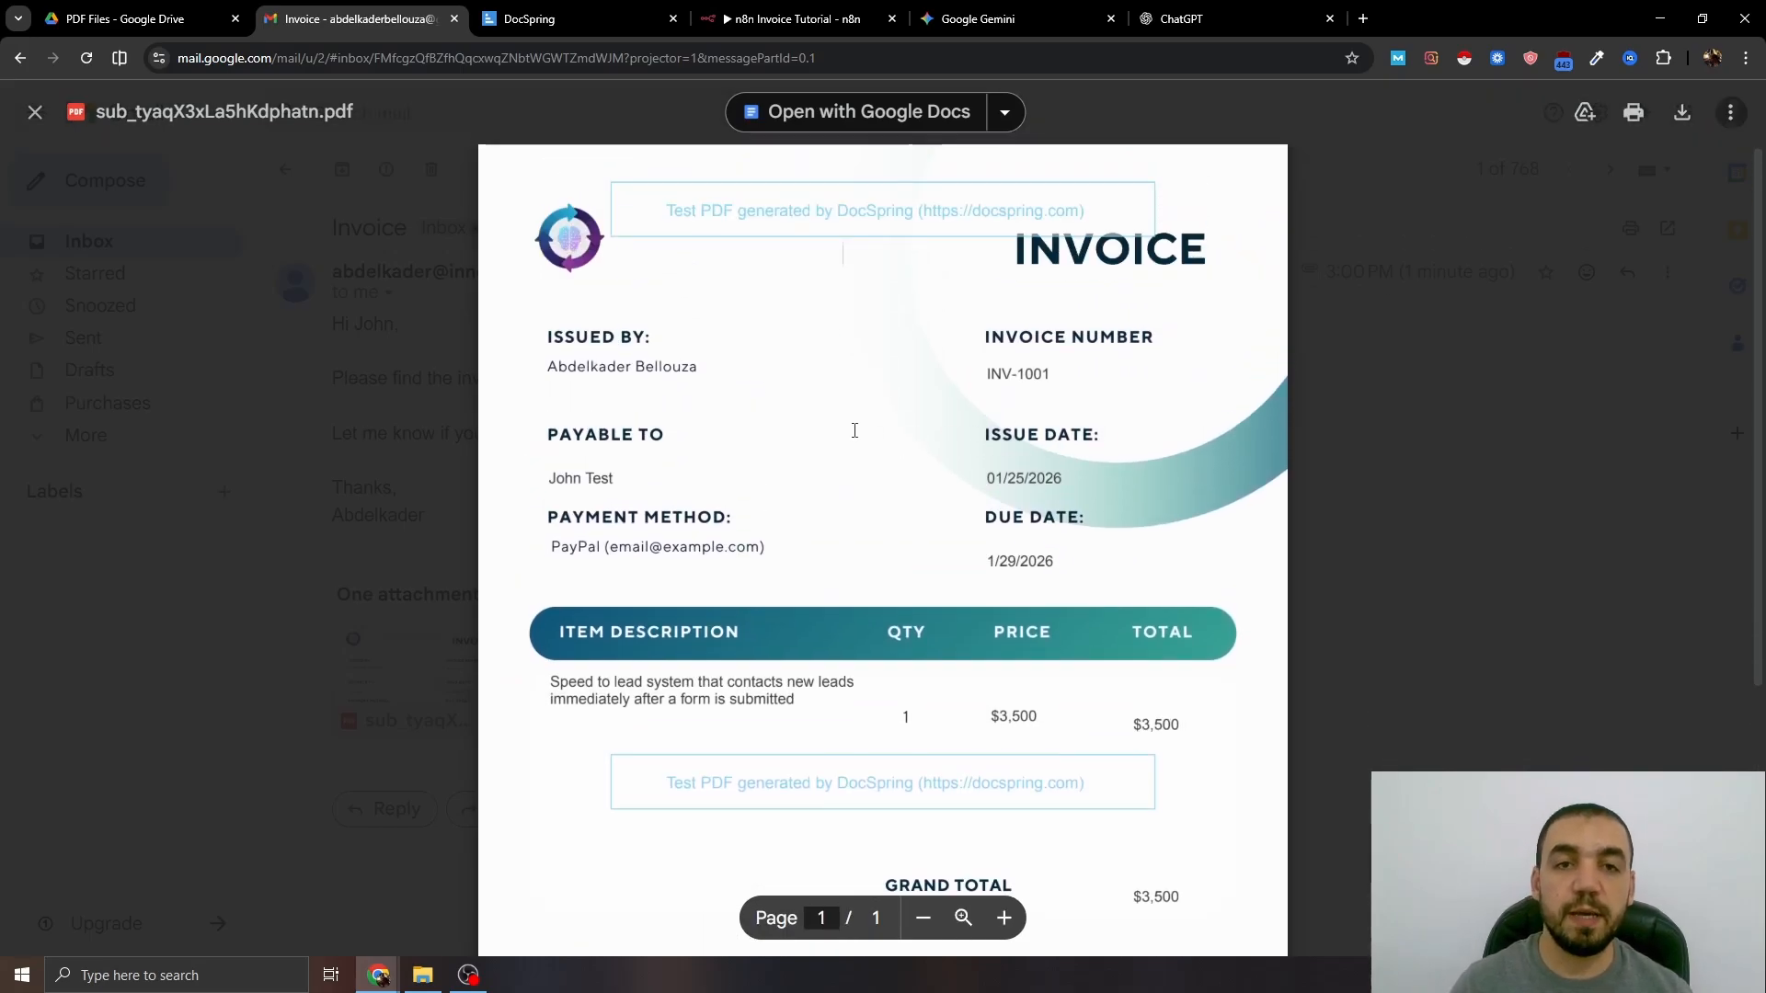